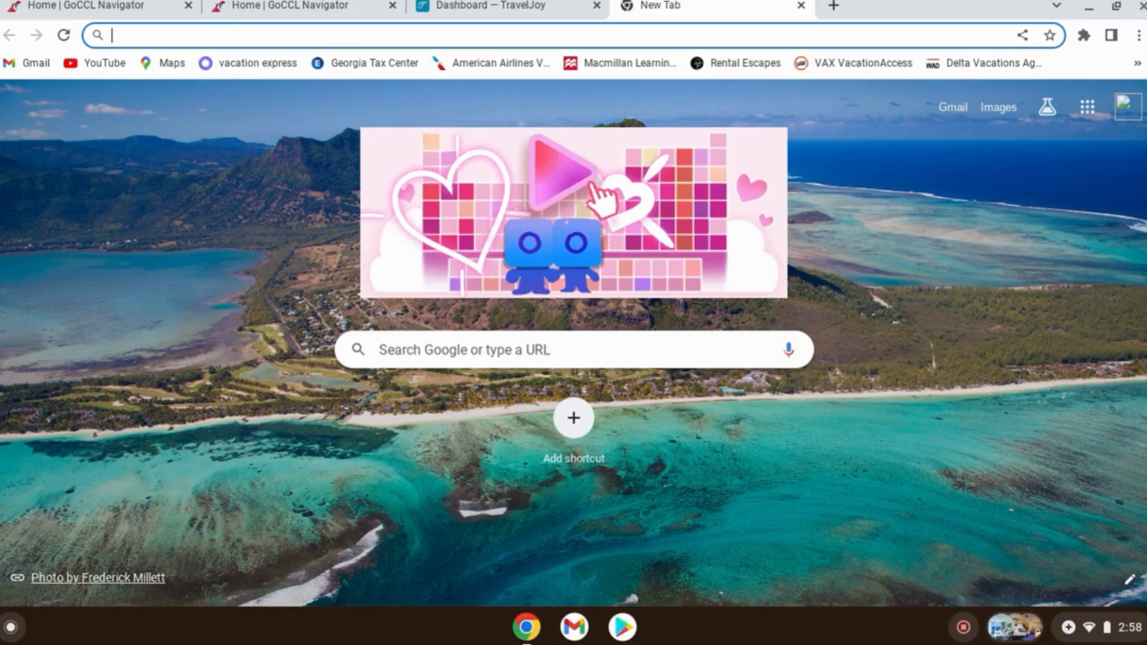
- From the GoCCL Navigator home page, start a new group booking via Booking > Group Bookings
{"action": "left_click", "coordinate": [262, 7]}
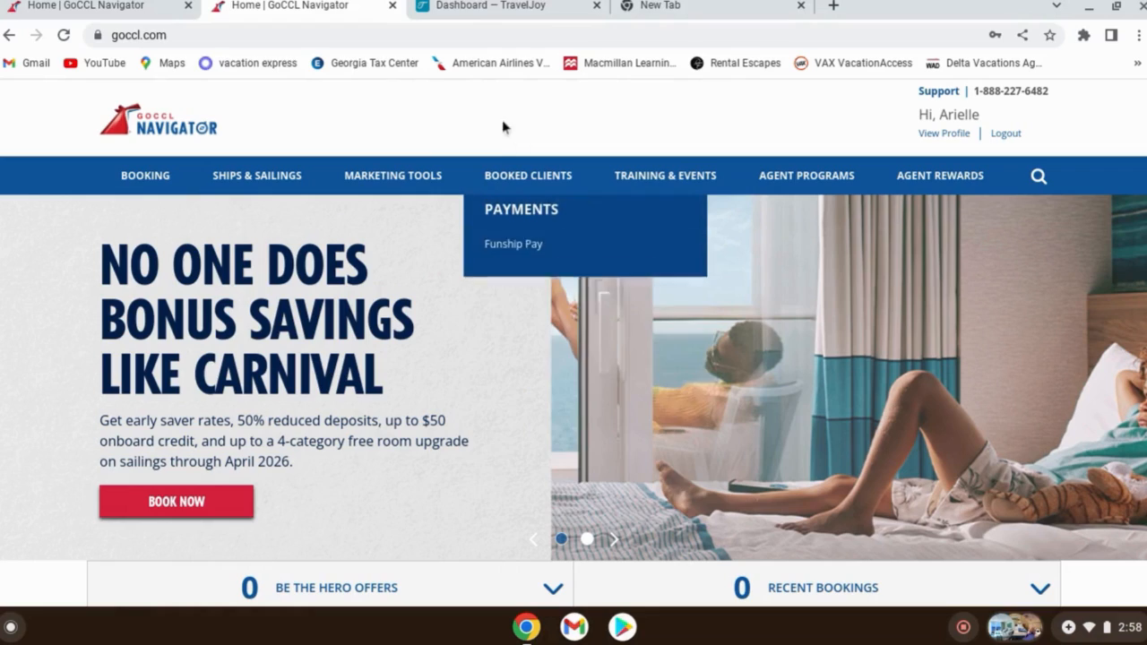
{"action": "mouse_move", "coordinate": [410, 177]}
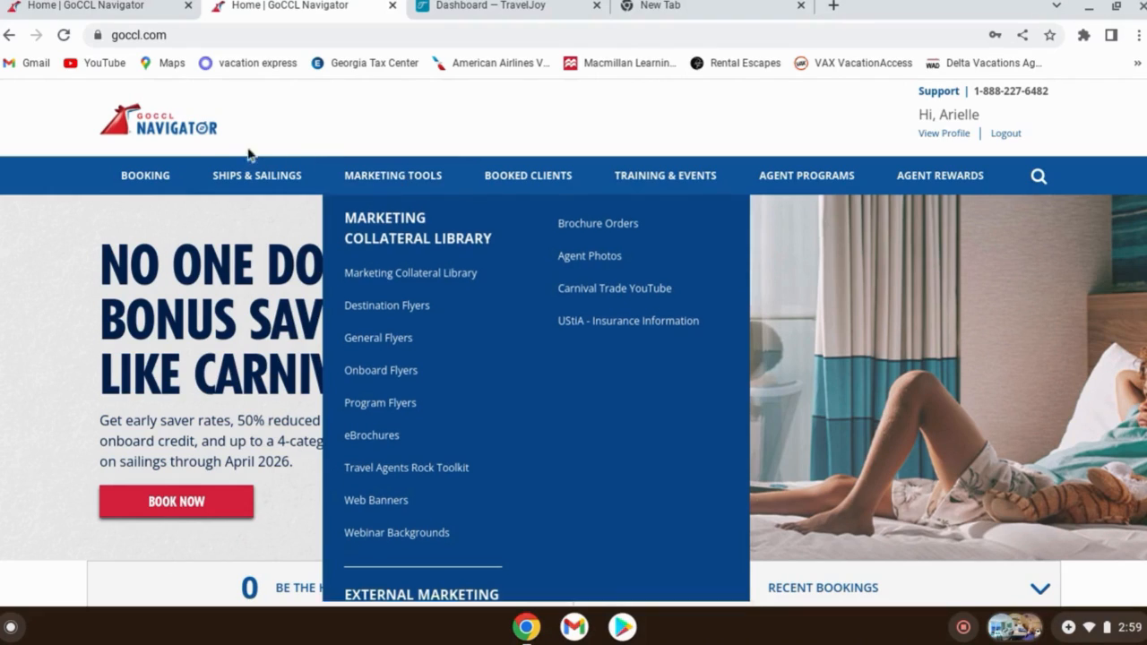
{"action": "mouse_move", "coordinate": [144, 177]}
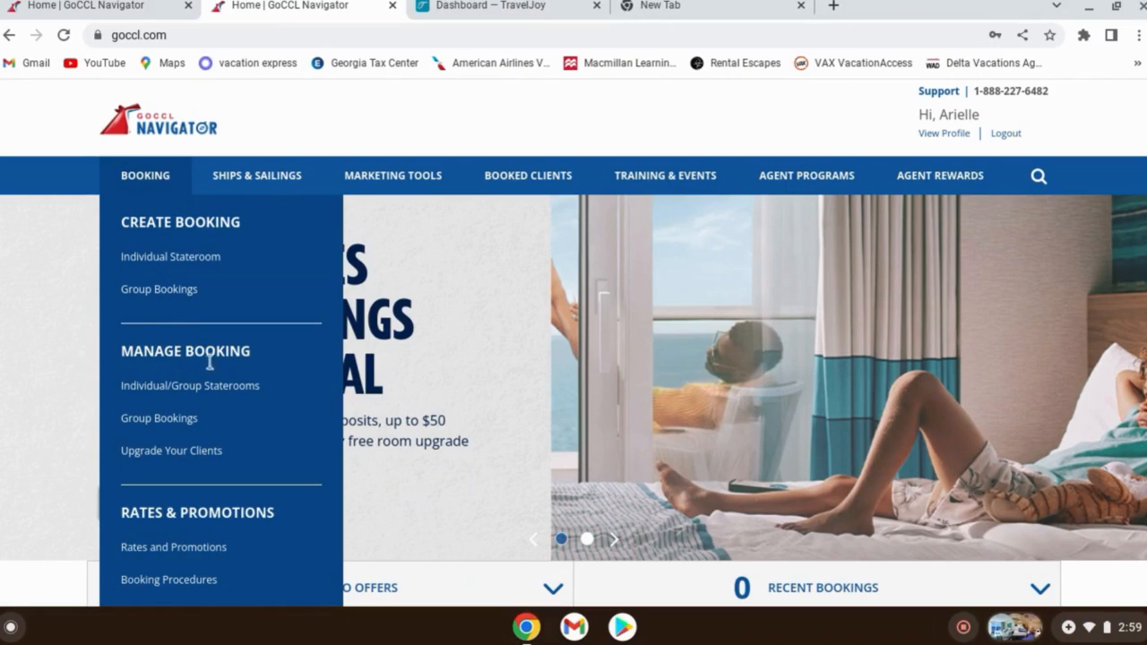
{"action": "left_click", "coordinate": [168, 292]}
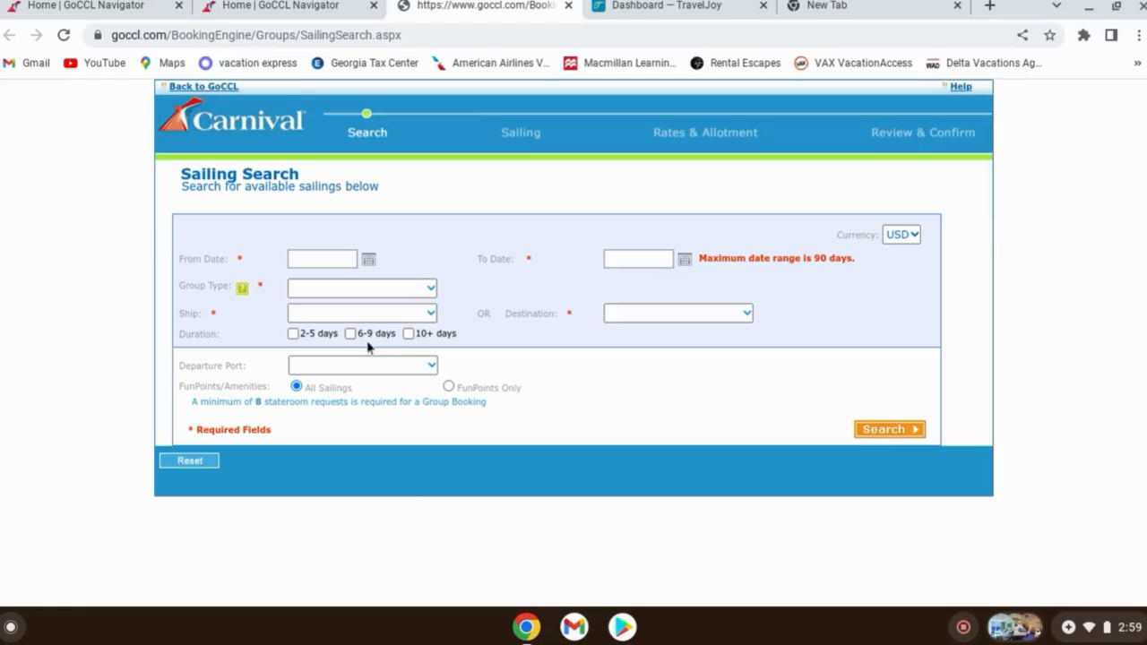
- Set the From Date to September 1, 2025, giving a Sep 01 – Oct 01, 2025 range
{"action": "left_click", "coordinate": [367, 259]}
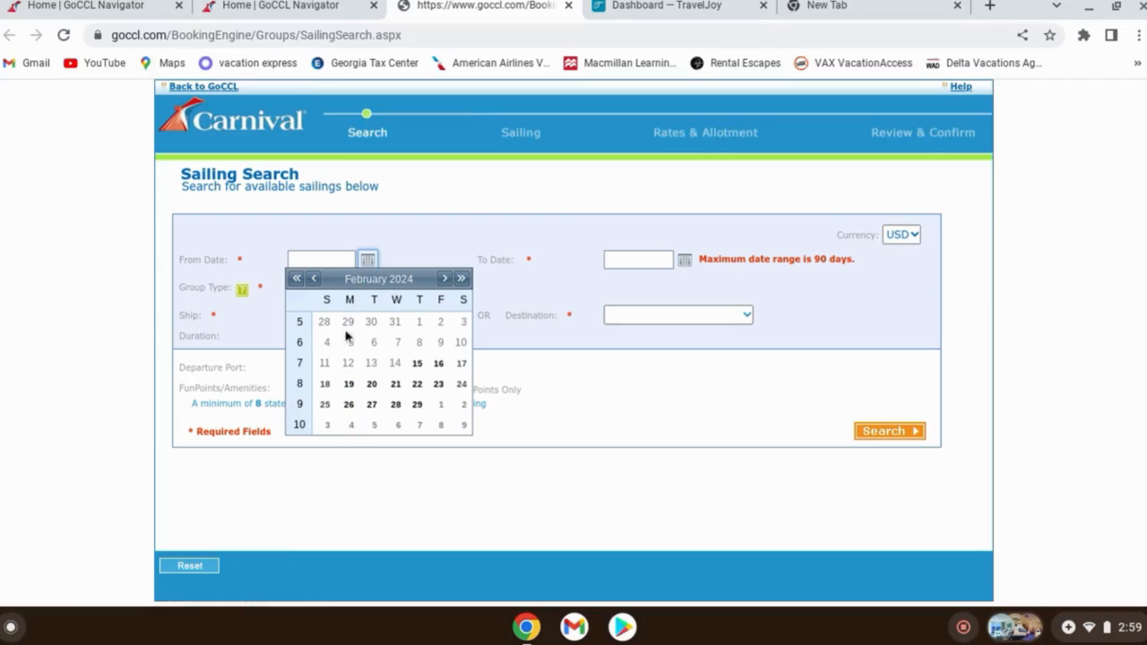
{"action": "left_click", "coordinate": [444, 279]}
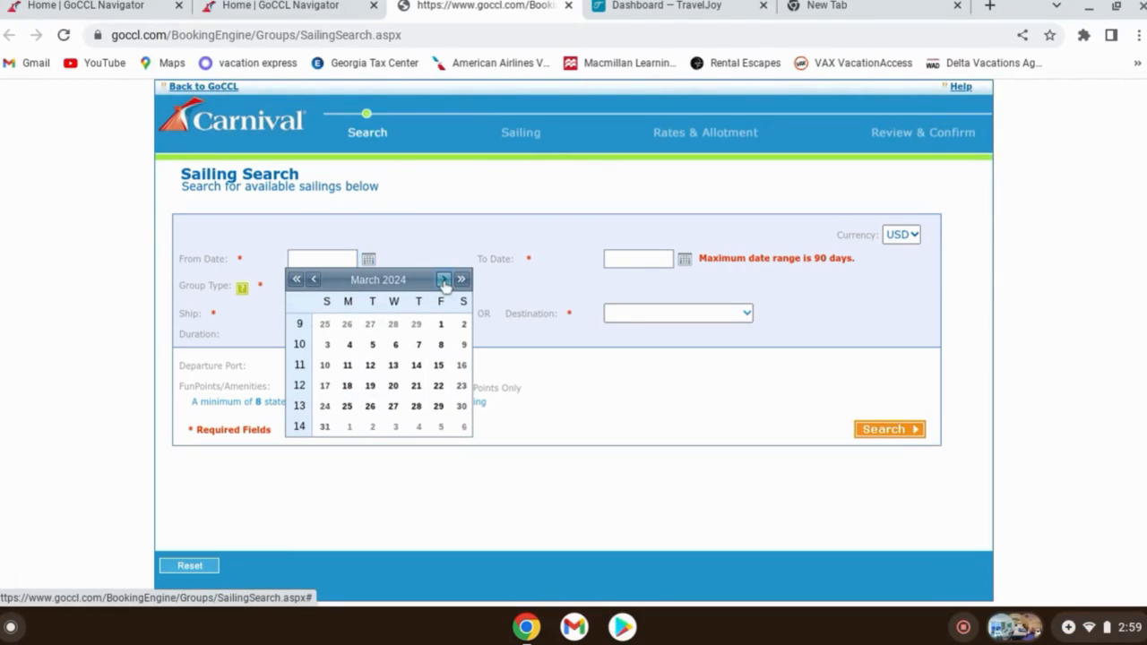
{"action": "left_click", "coordinate": [443, 279]}
{"action": "left_click", "coordinate": [444, 279]}
{"action": "left_click", "coordinate": [444, 279]}
{"action": "left_click", "coordinate": [408, 280]}
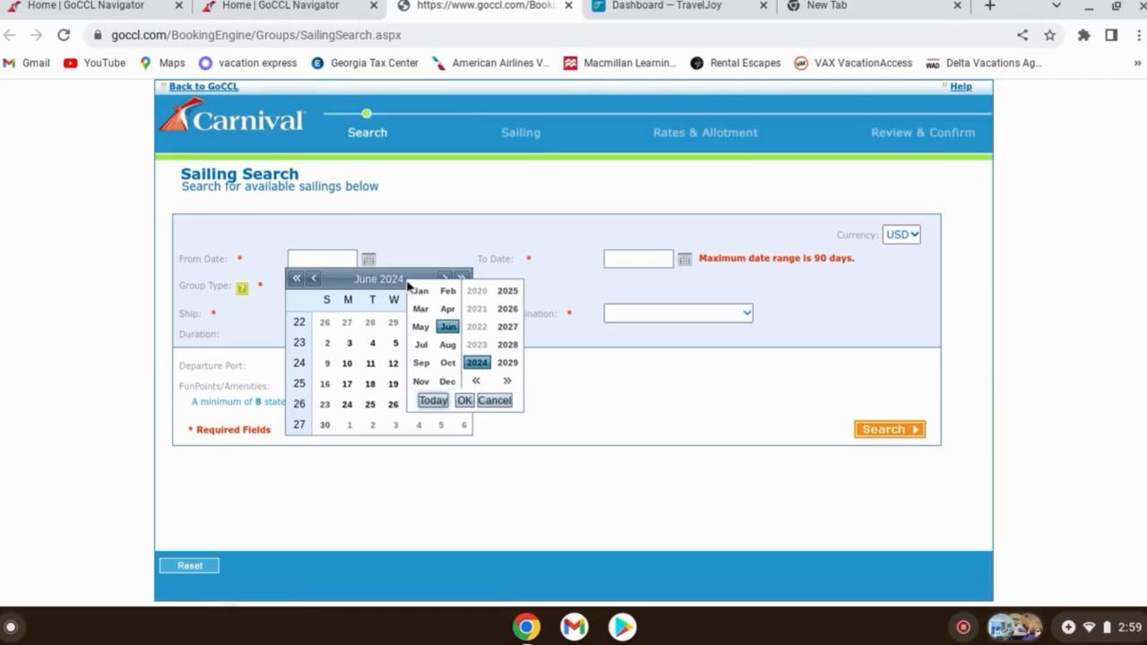
{"action": "left_click", "coordinate": [507, 292]}
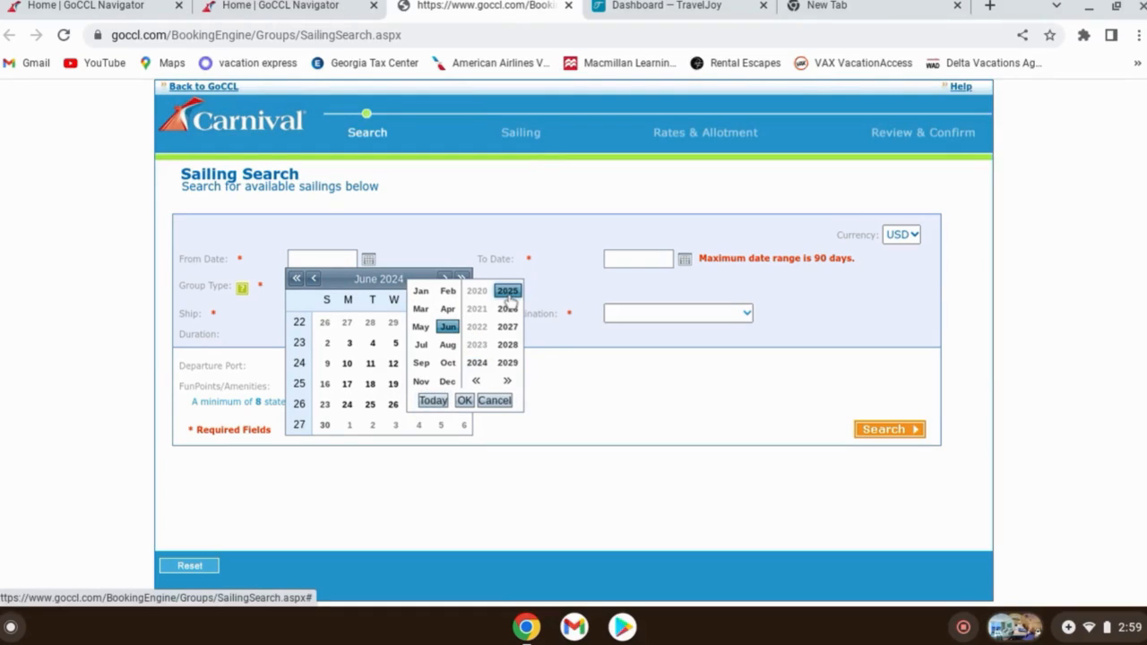
{"action": "left_click", "coordinate": [427, 365]}
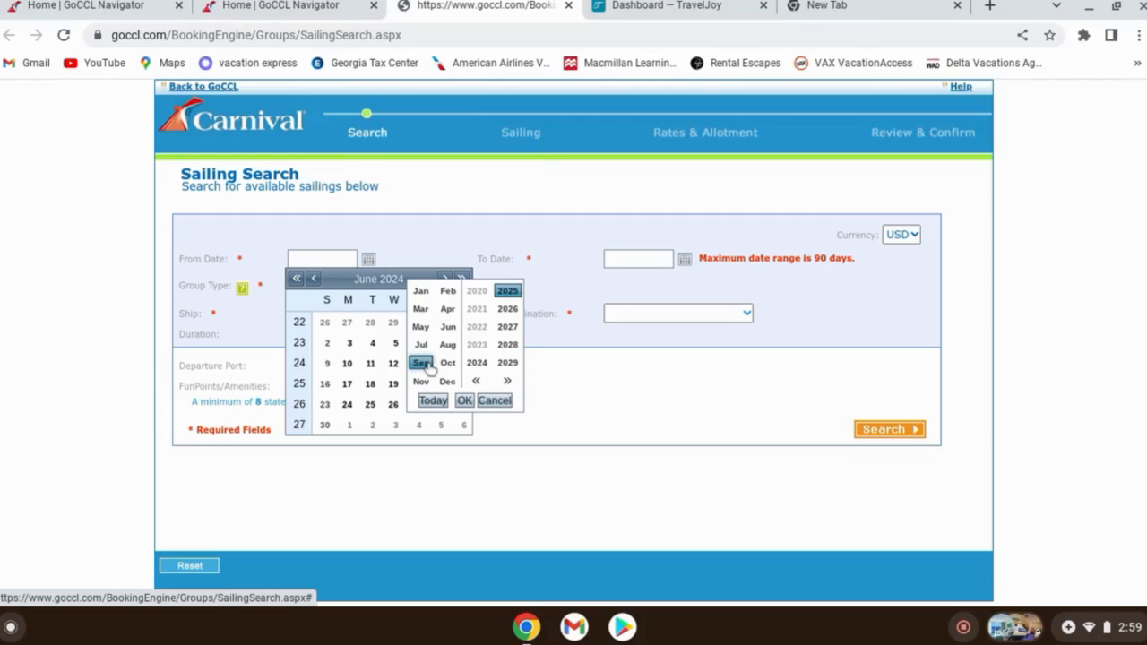
{"action": "left_click", "coordinate": [465, 401]}
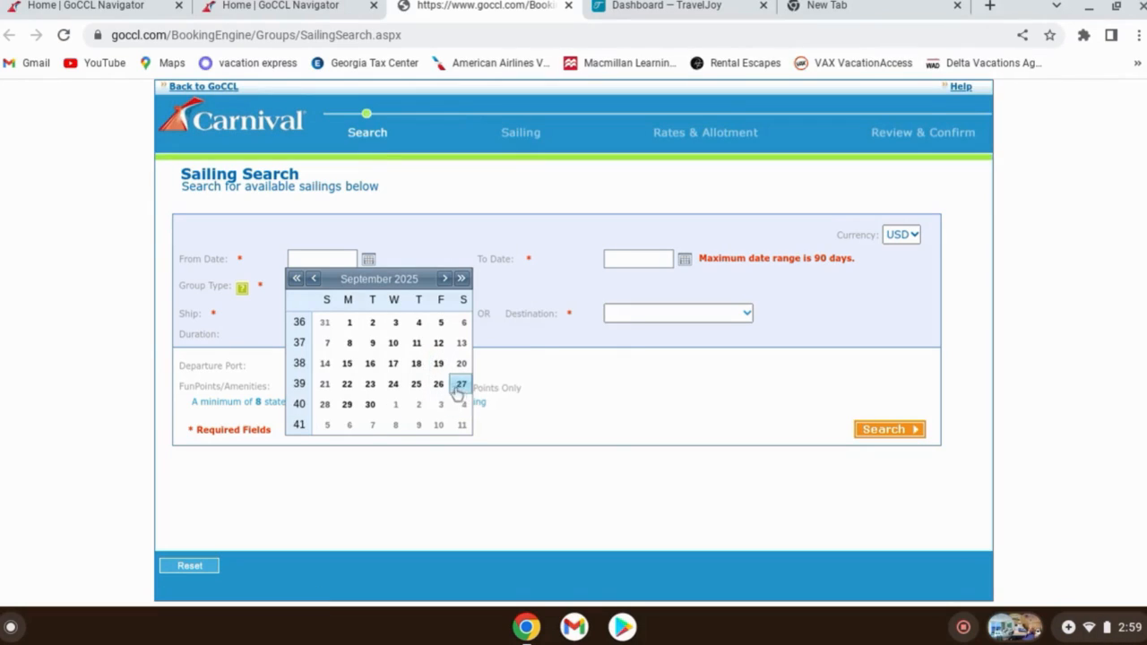
{"action": "left_click", "coordinate": [349, 323]}
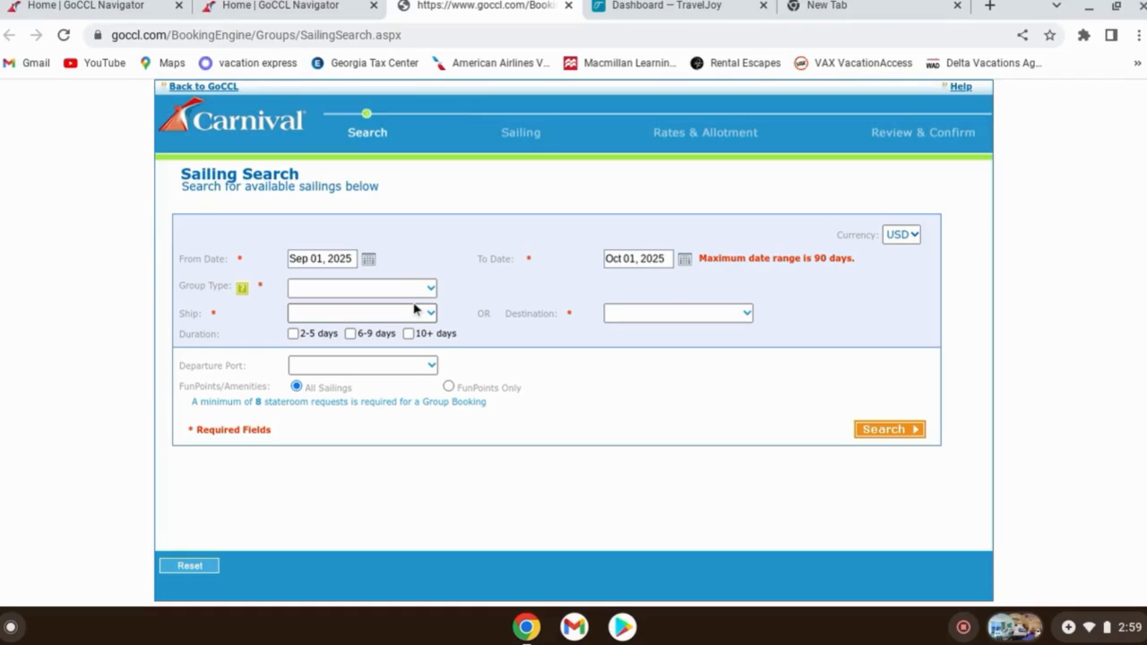
{"action": "left_click", "coordinate": [416, 296]}
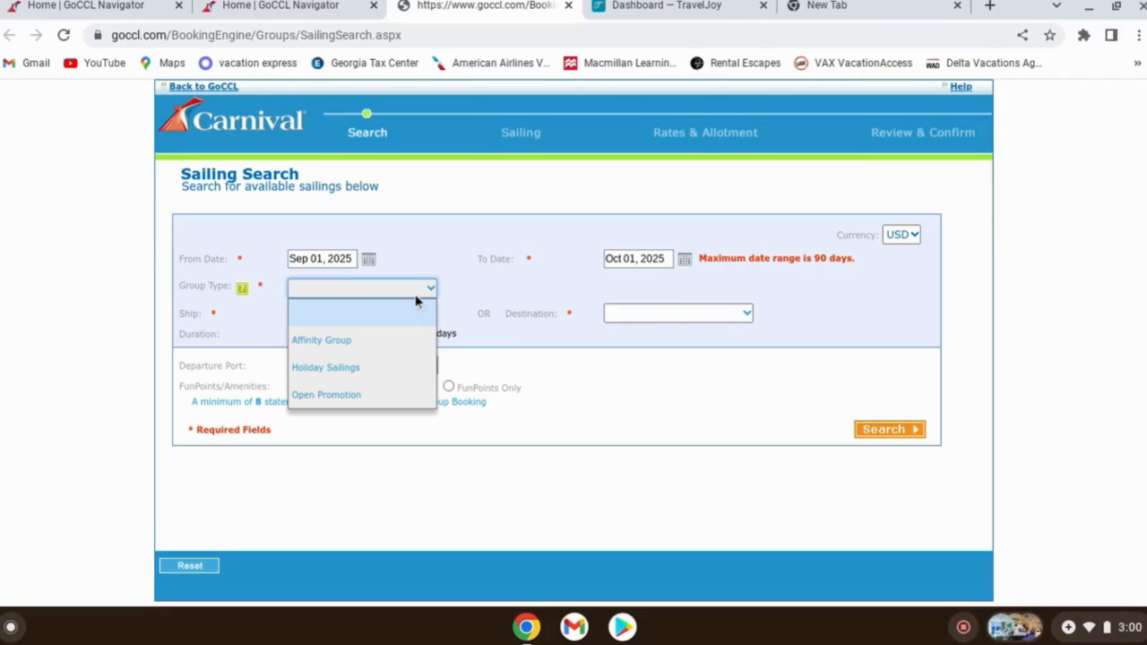
- Search Open Promotion sailings on Carnival Sunrise to EASTERN CARIBBEAN departing MIAMI, FL
{"action": "left_click", "coordinate": [353, 398]}
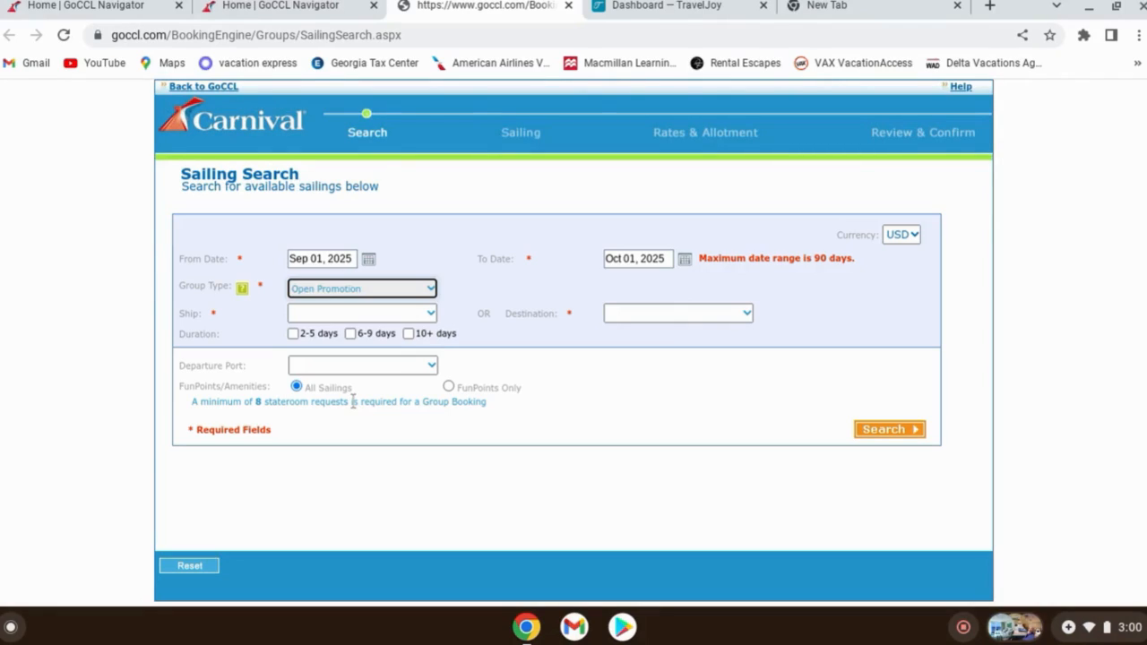
{"action": "left_click", "coordinate": [310, 313]}
{"action": "scroll", "coordinate": [330, 242], "scroll_direction": "down", "scroll_amount": 5}
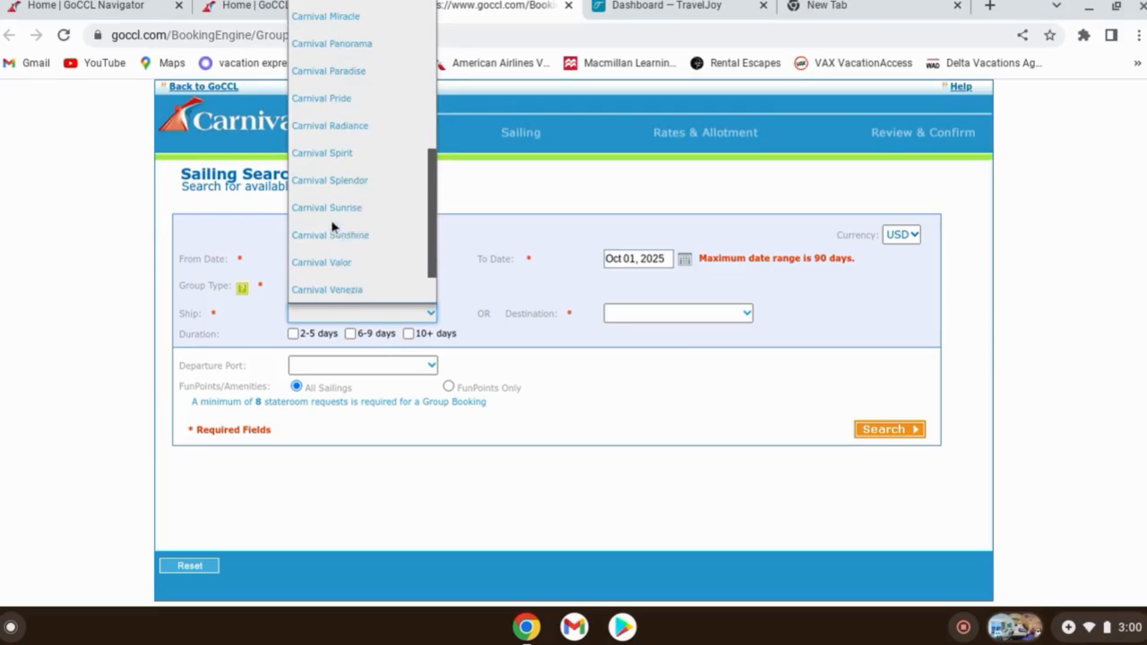
{"action": "left_click", "coordinate": [353, 152]}
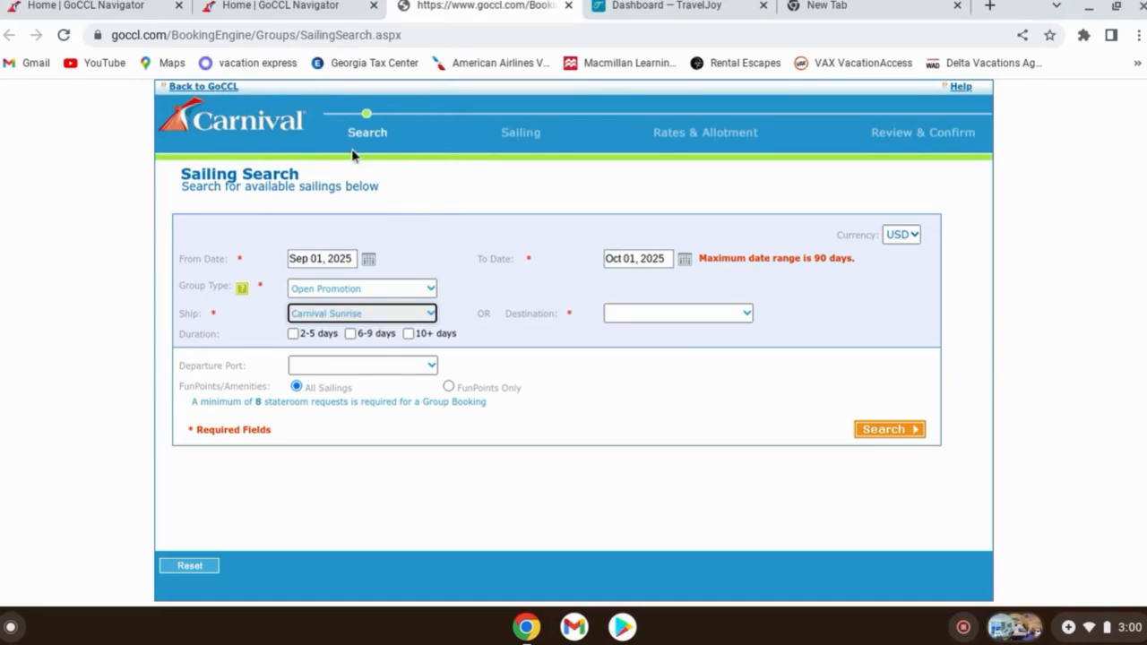
{"action": "left_click", "coordinate": [663, 319]}
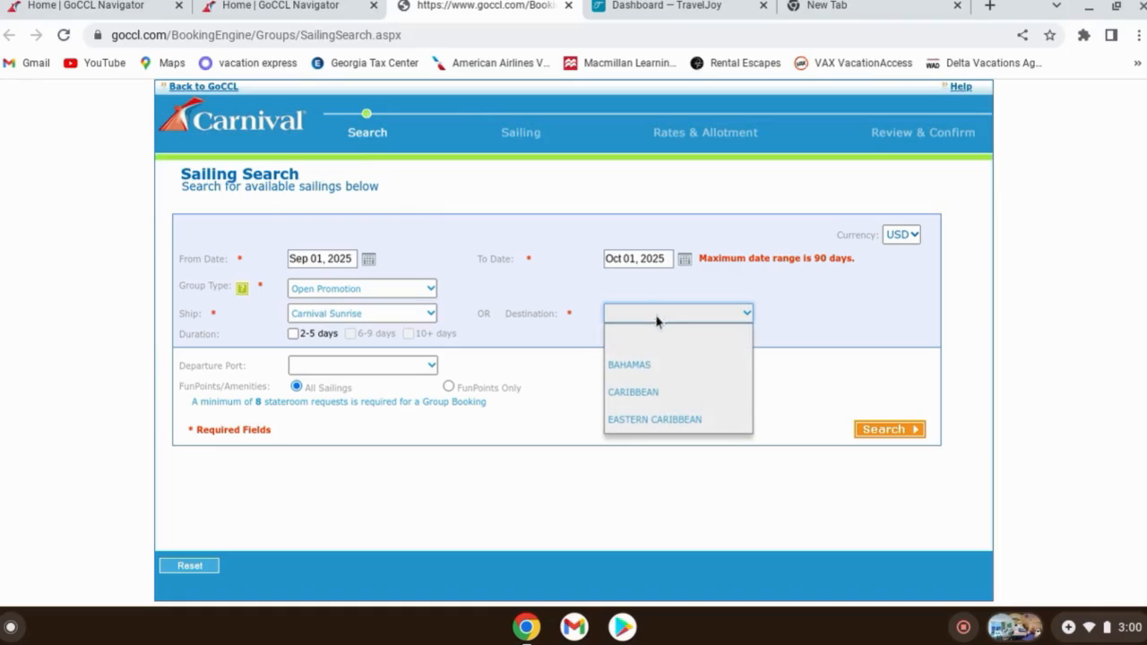
{"action": "left_click", "coordinate": [653, 418]}
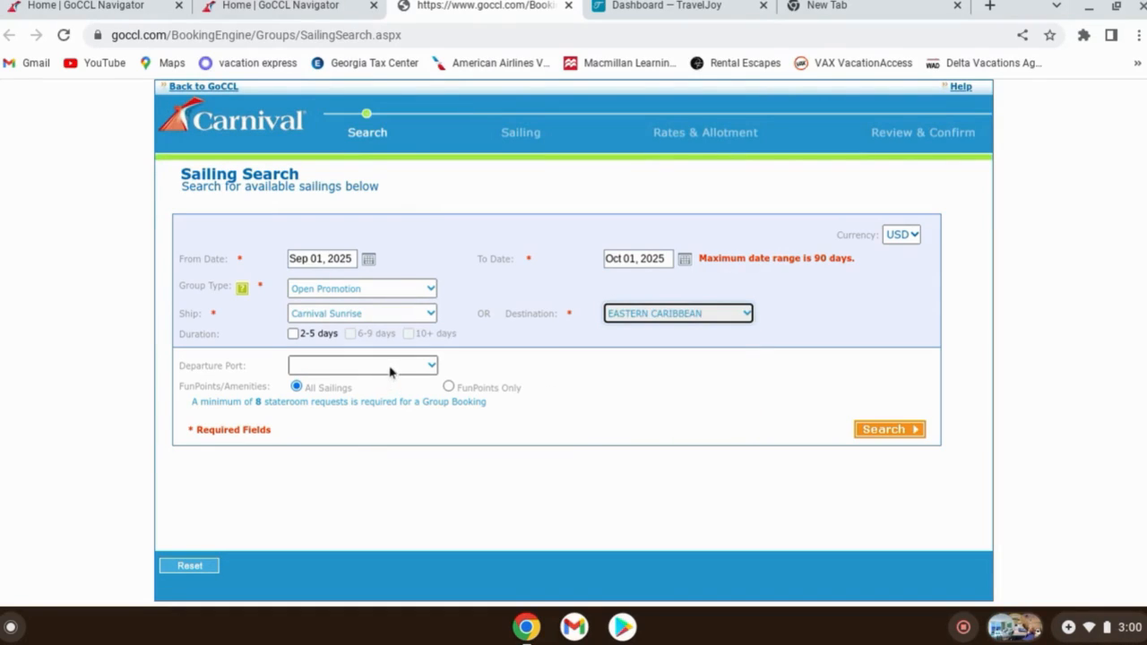
{"action": "left_click", "coordinate": [360, 366]}
{"action": "left_click", "coordinate": [363, 415]}
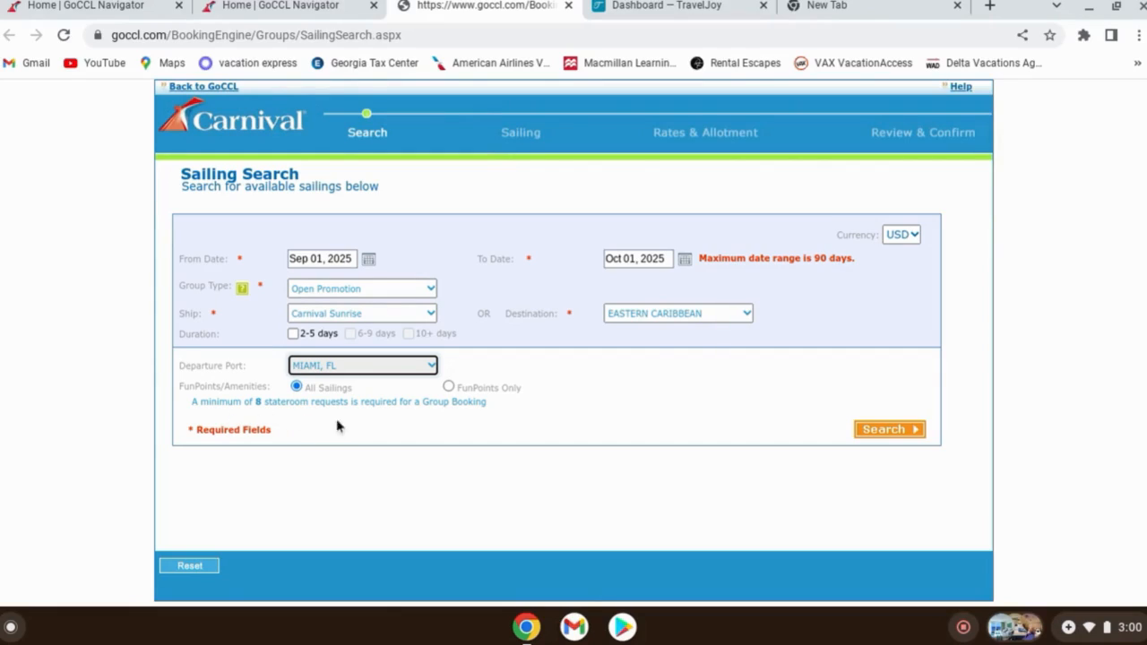
{"action": "left_click", "coordinate": [890, 430]}
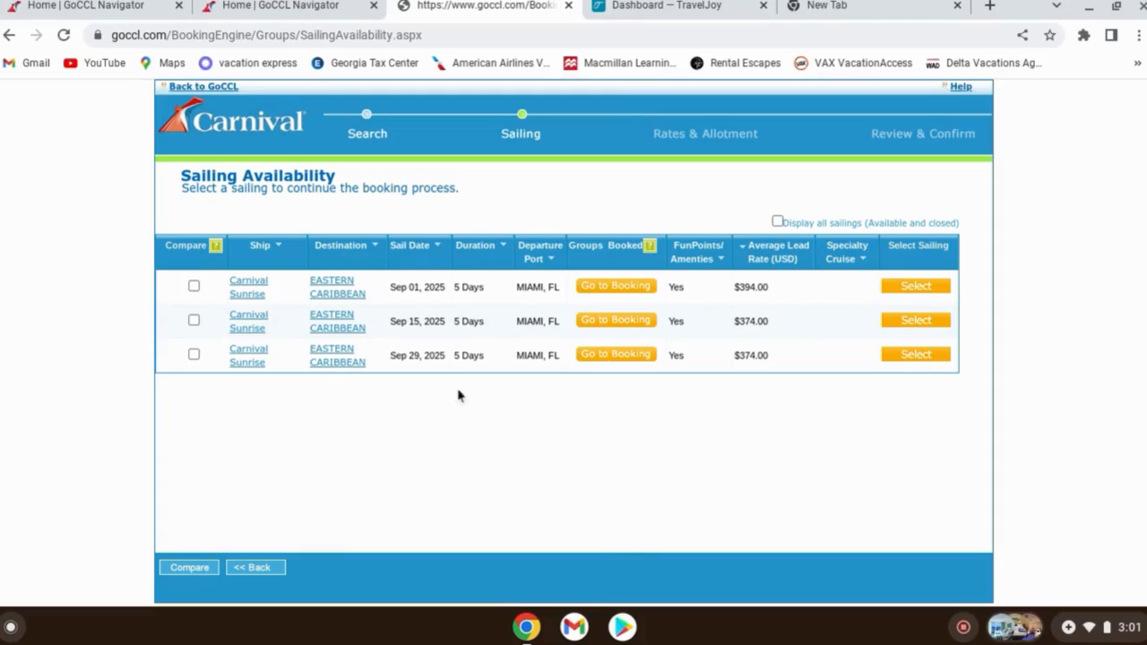
- Mark the Sep 01, 2025 Carnival Sunrise sailing for comparison and select it
{"action": "left_click", "coordinate": [193, 287]}
{"action": "left_click", "coordinate": [911, 287]}
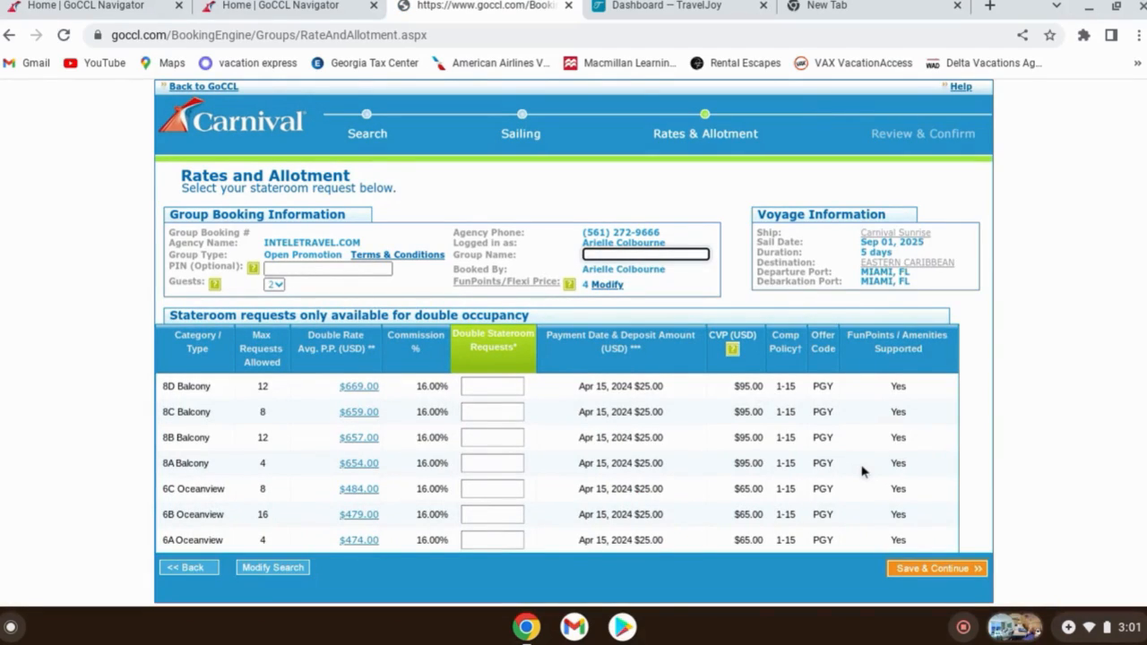
- Enter the optional PIN and a group name for grandma's 75th, keeping guests at 2
{"action": "left_click", "coordinate": [334, 269]}
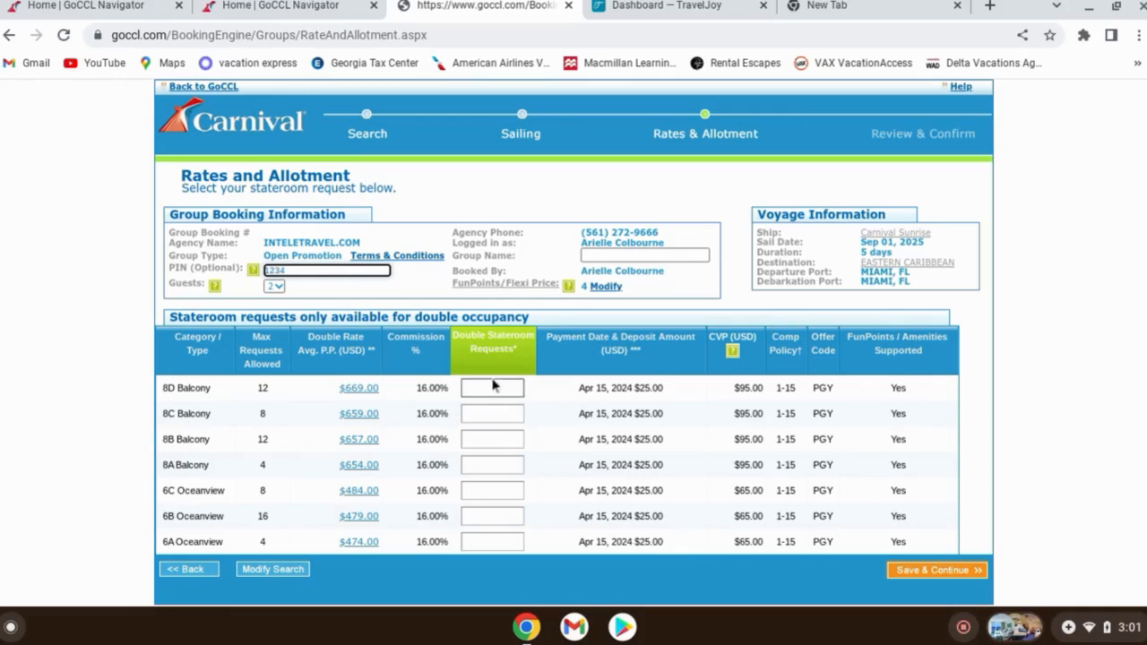
{"action": "left_click", "coordinate": [641, 255]}
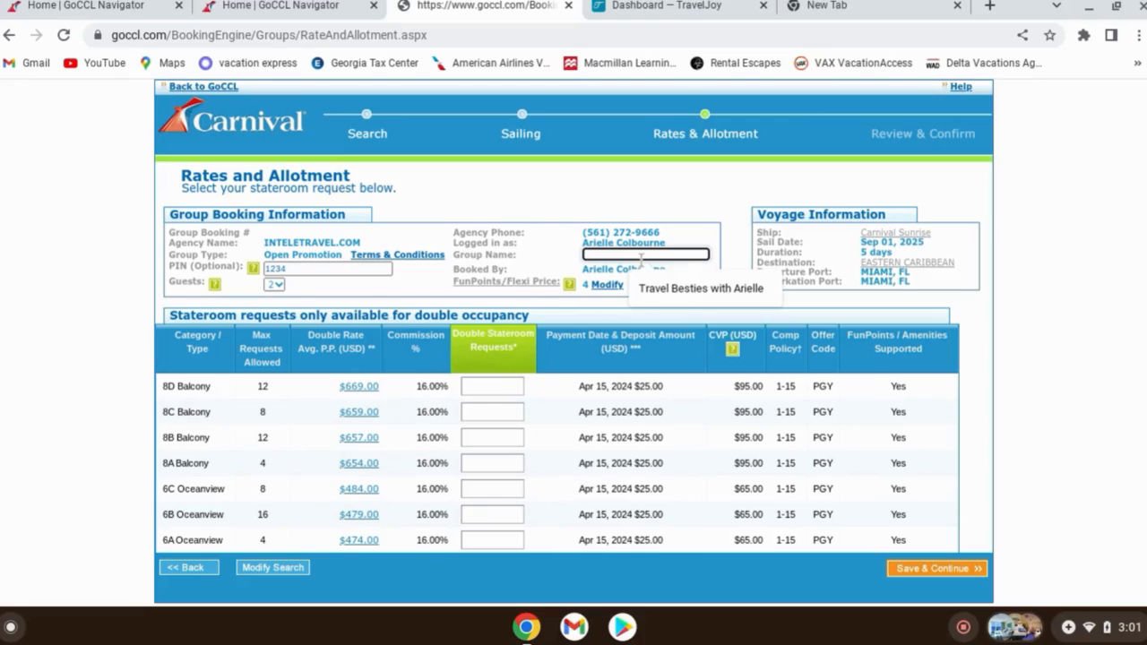
{"action": "type", "text": "Se"}
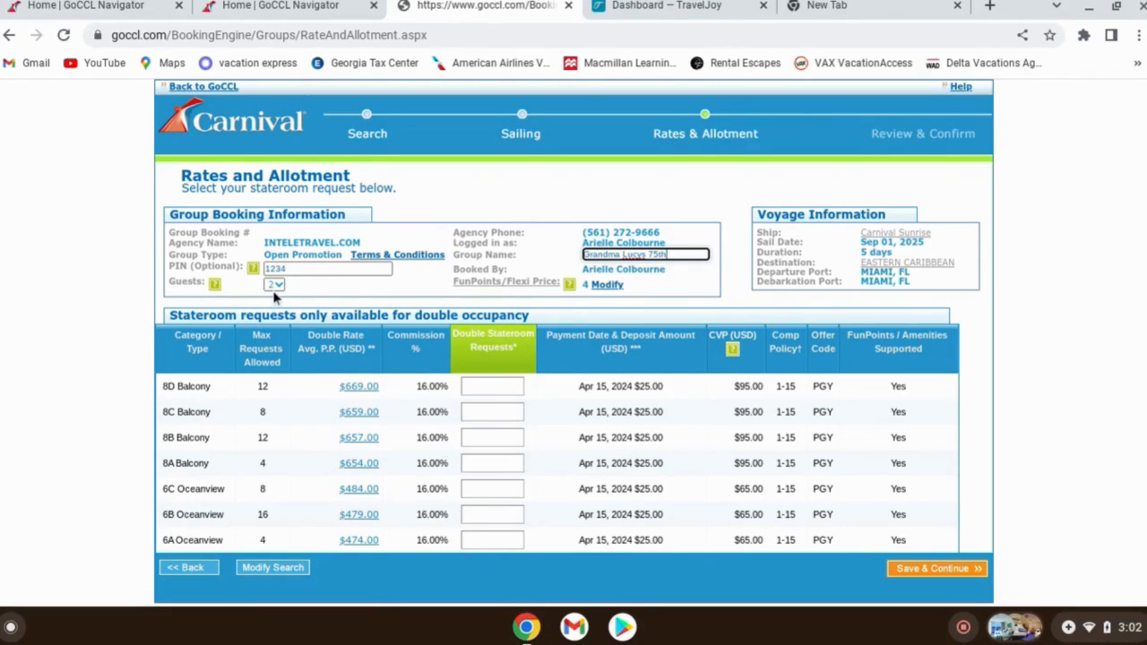
{"action": "left_click", "coordinate": [275, 285]}
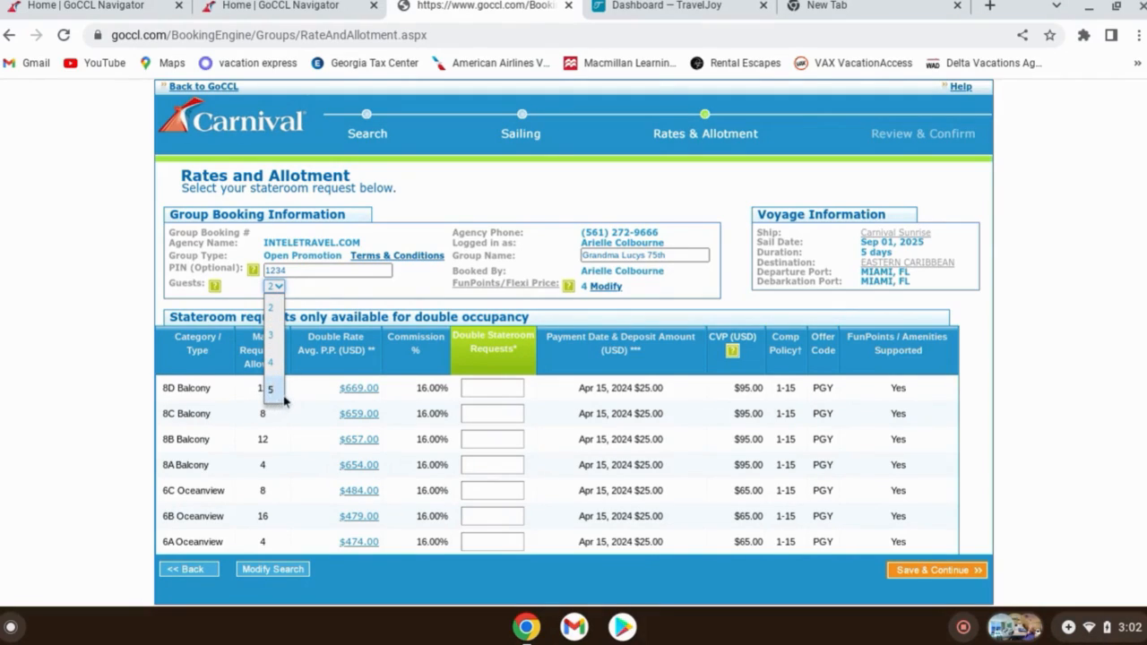
{"action": "left_click", "coordinate": [303, 294]}
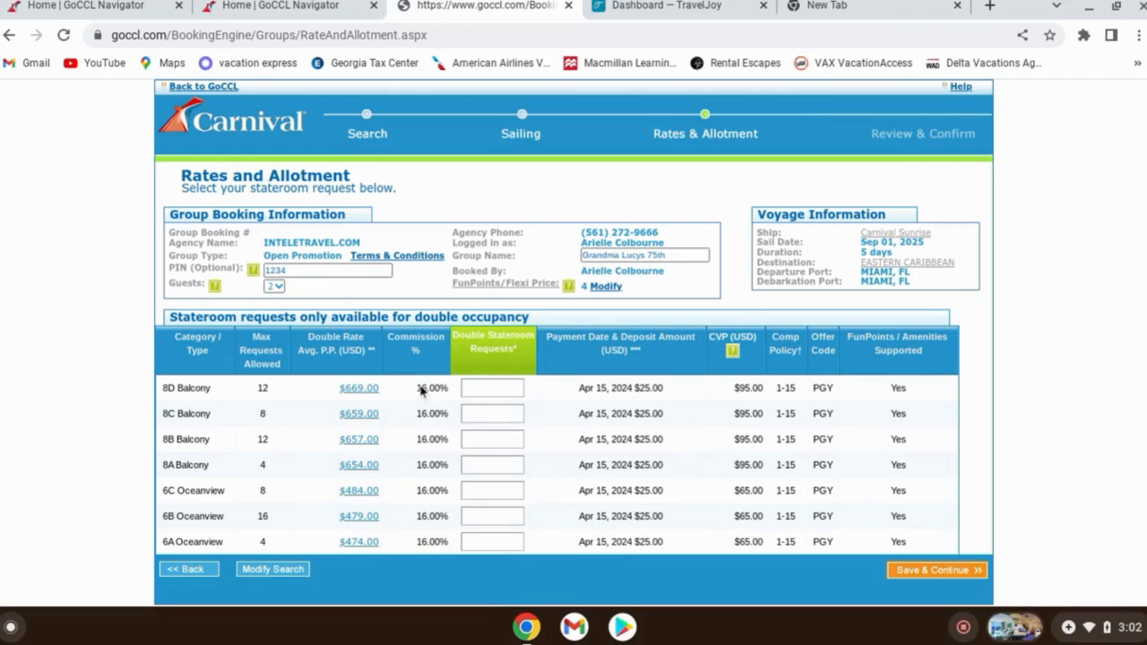
- Request 4 double staterooms in the 4D Interior category
{"action": "scroll", "coordinate": [609, 401], "scroll_direction": "down", "scroll_amount": 3}
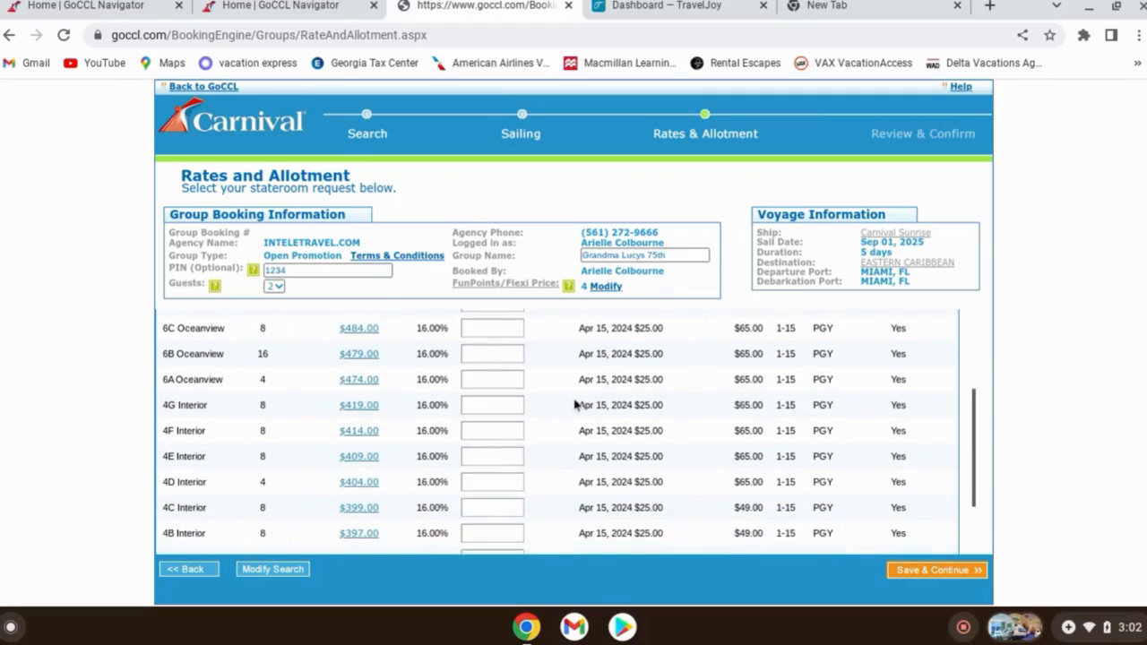
{"action": "scroll", "coordinate": [574, 405], "scroll_direction": "down", "scroll_amount": 3}
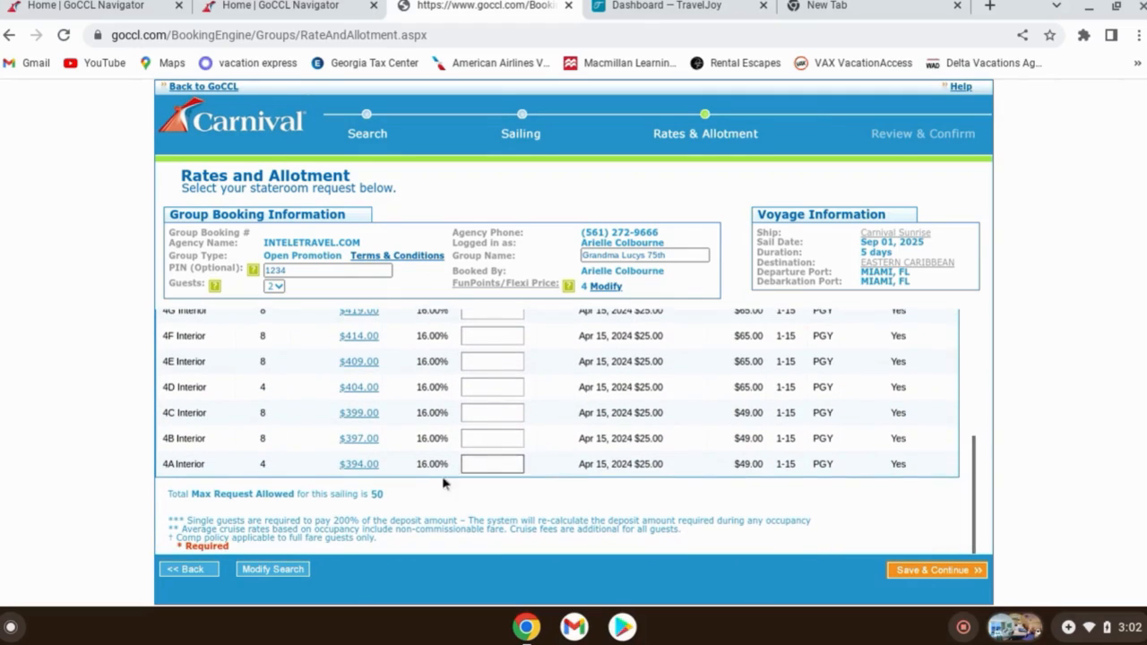
{"action": "scroll", "coordinate": [484, 475], "scroll_direction": "up", "scroll_amount": 5}
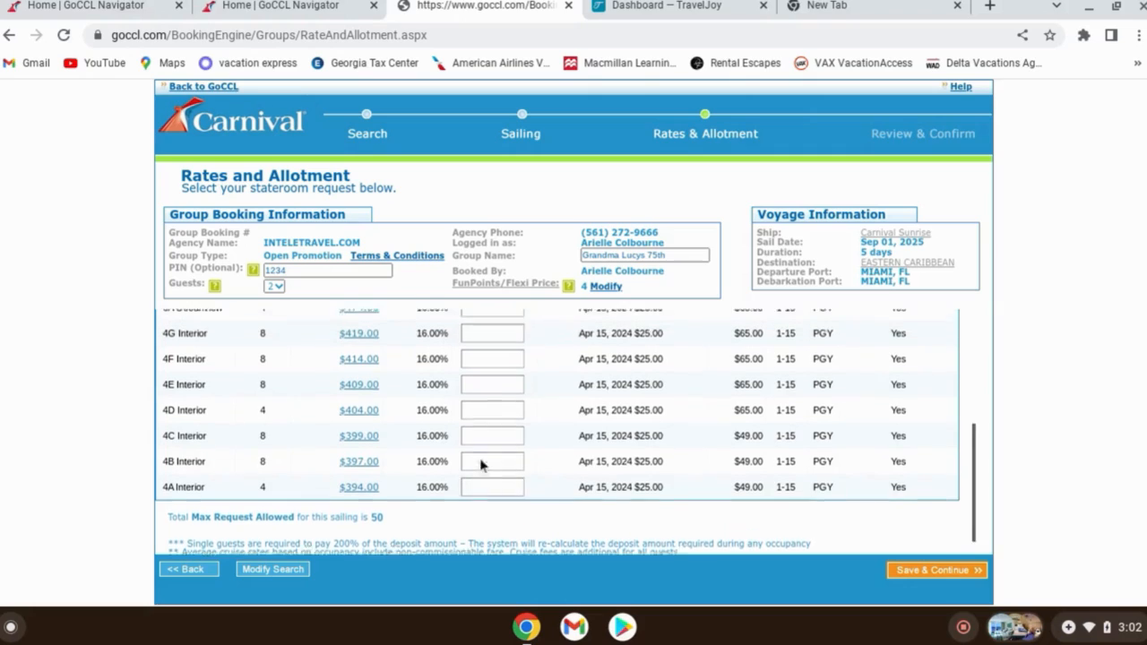
{"action": "scroll", "coordinate": [479, 458], "scroll_direction": "up", "scroll_amount": 1}
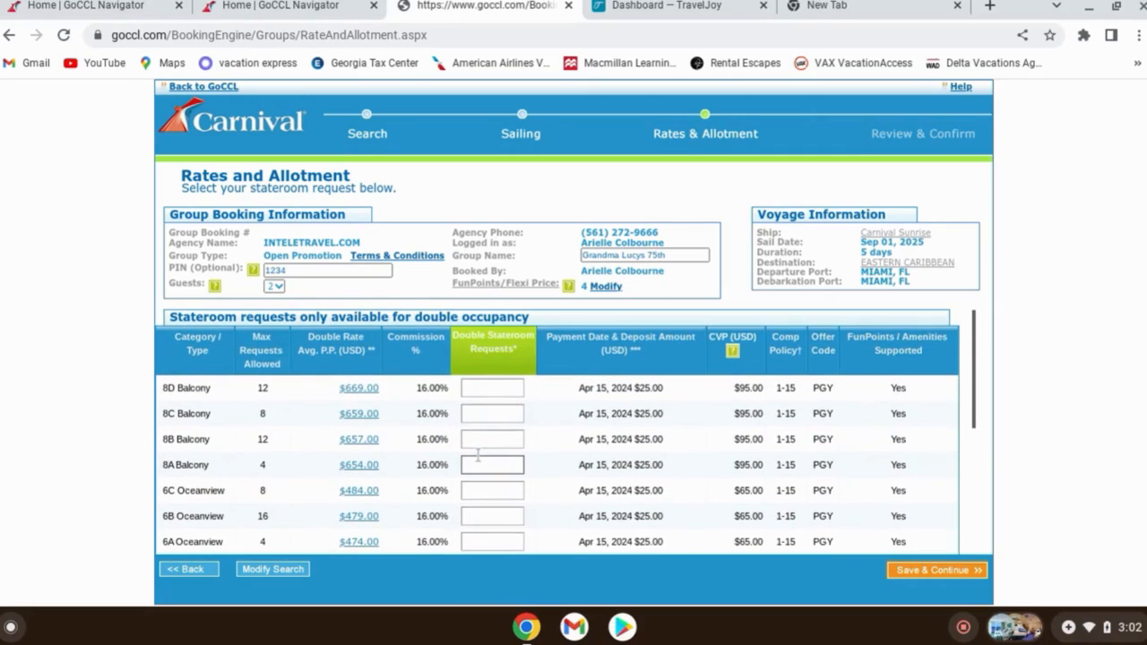
{"action": "scroll", "coordinate": [450, 413], "scroll_direction": "down", "scroll_amount": 6}
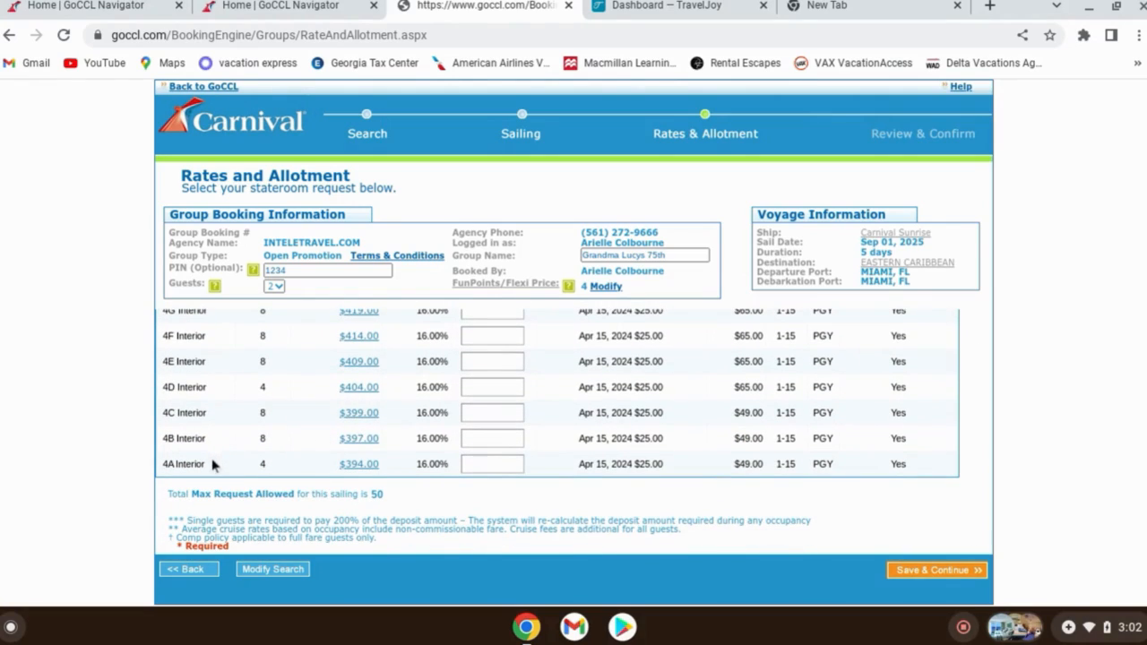
{"action": "scroll", "coordinate": [222, 457], "scroll_direction": "up", "scroll_amount": 3}
{"action": "scroll", "coordinate": [216, 423], "scroll_direction": "up", "scroll_amount": 1}
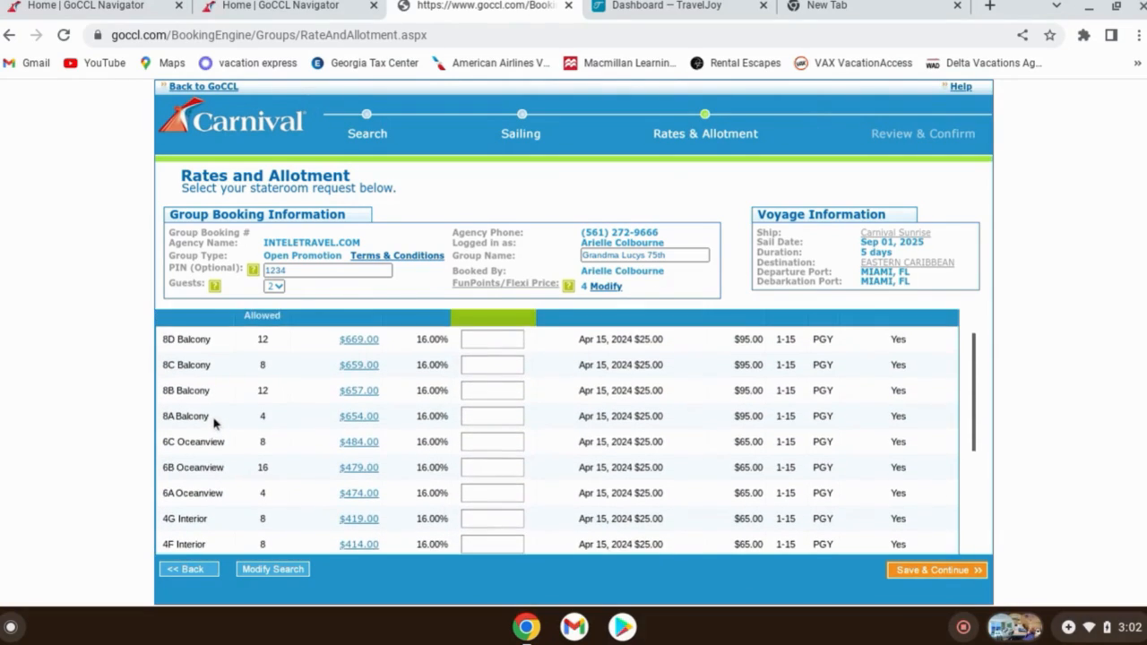
{"action": "scroll", "coordinate": [233, 438], "scroll_direction": "down", "scroll_amount": 3}
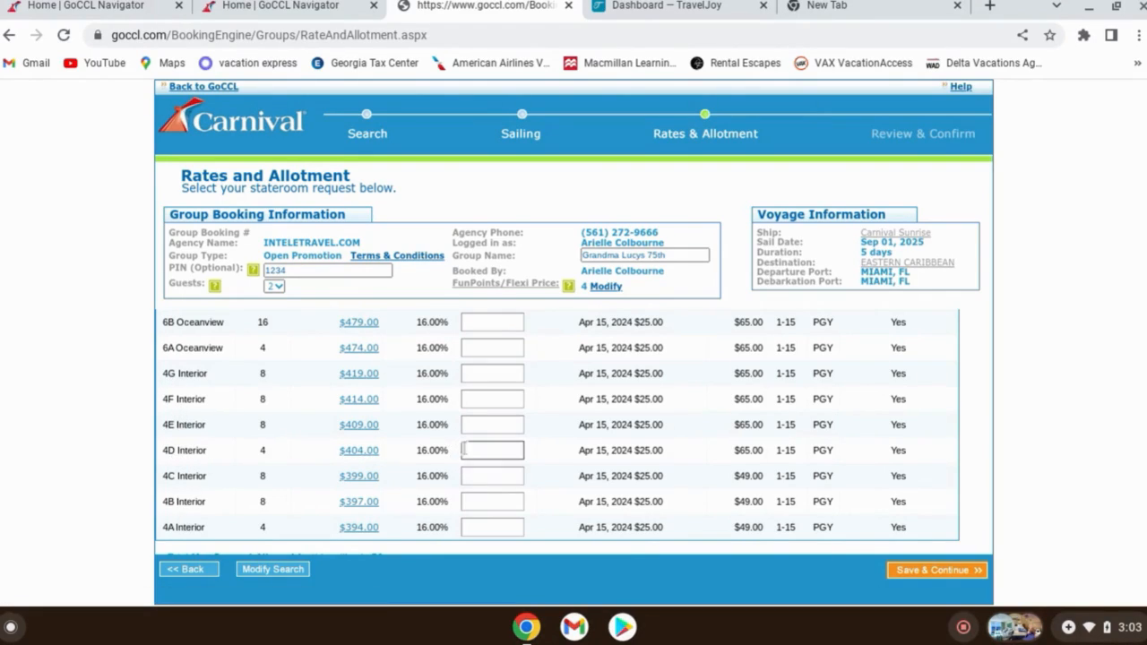
{"action": "left_click", "coordinate": [483, 454]}
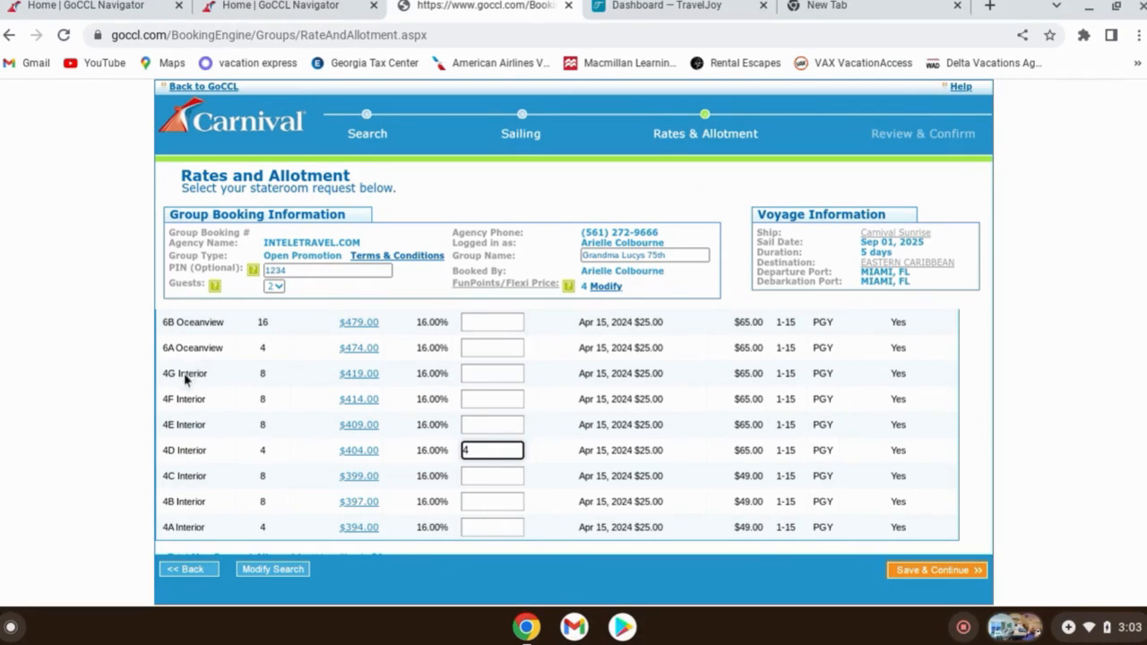
{"action": "left_click", "coordinate": [108, 402]}
- Request 2 double staterooms in the 6C Oceanview category
{"action": "scroll", "coordinate": [283, 430], "scroll_direction": "up", "scroll_amount": 1}
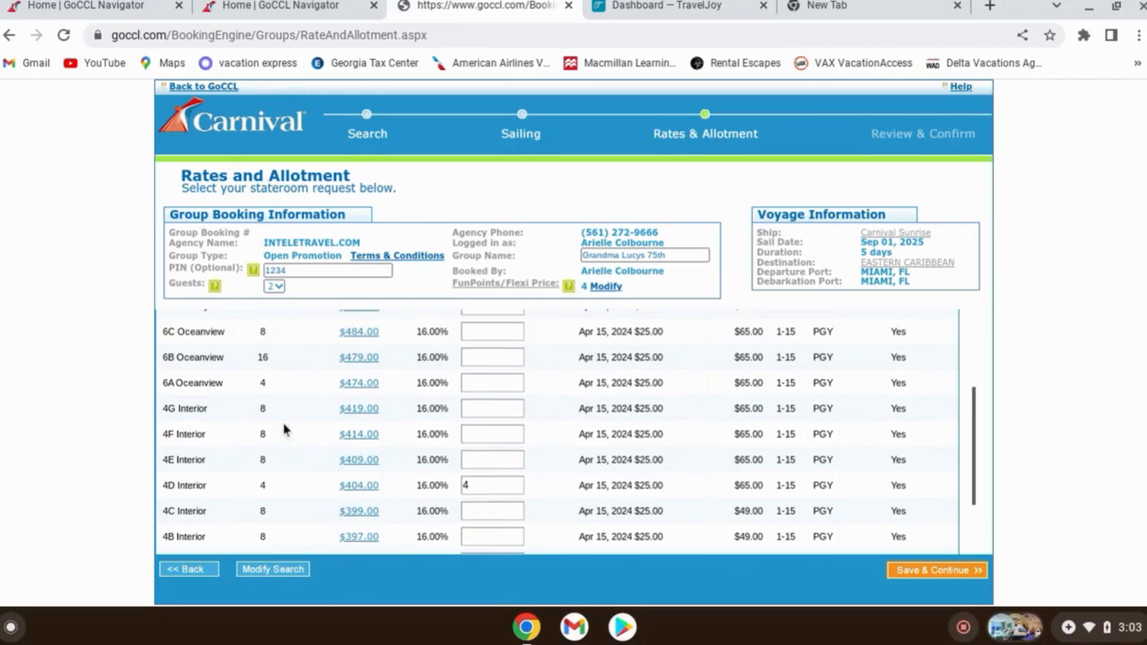
{"action": "scroll", "coordinate": [284, 430], "scroll_direction": "up", "scroll_amount": 1}
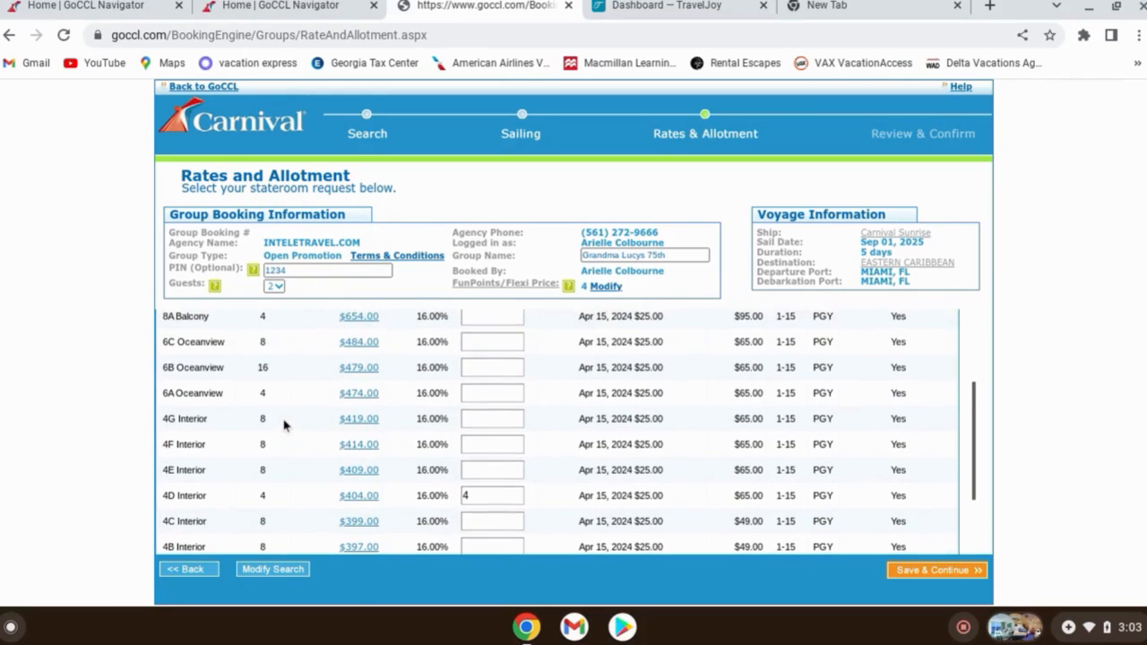
{"action": "left_click", "coordinate": [479, 345]}
{"action": "type", "text": "2"}
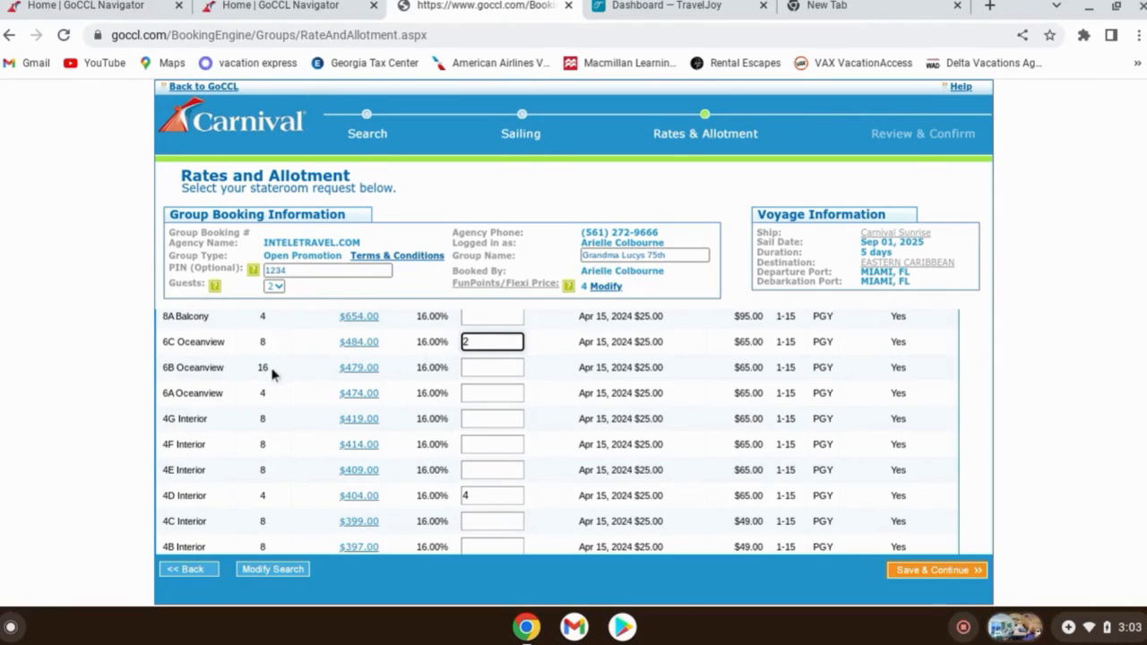
{"action": "left_click", "coordinate": [86, 381]}
- Request 4 double staterooms in the 8D Balcony category
{"action": "scroll", "coordinate": [224, 393], "scroll_direction": "up", "scroll_amount": 1}
{"action": "scroll", "coordinate": [224, 394], "scroll_direction": "up", "scroll_amount": 3}
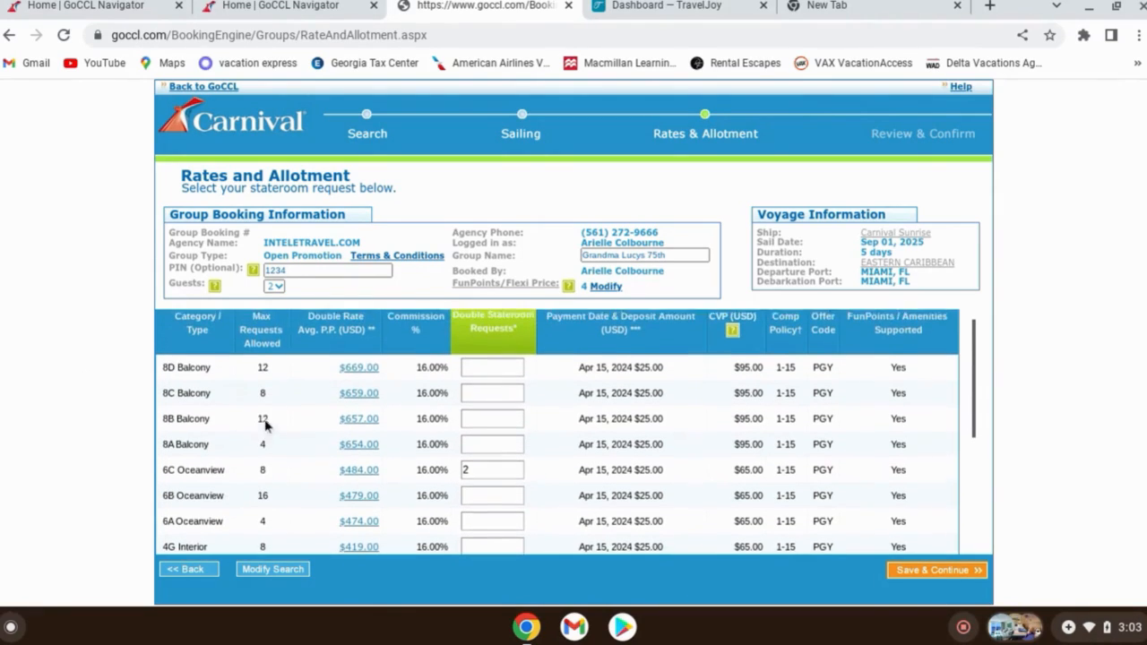
{"action": "left_click", "coordinate": [484, 368]}
{"action": "type", "text": "4"}
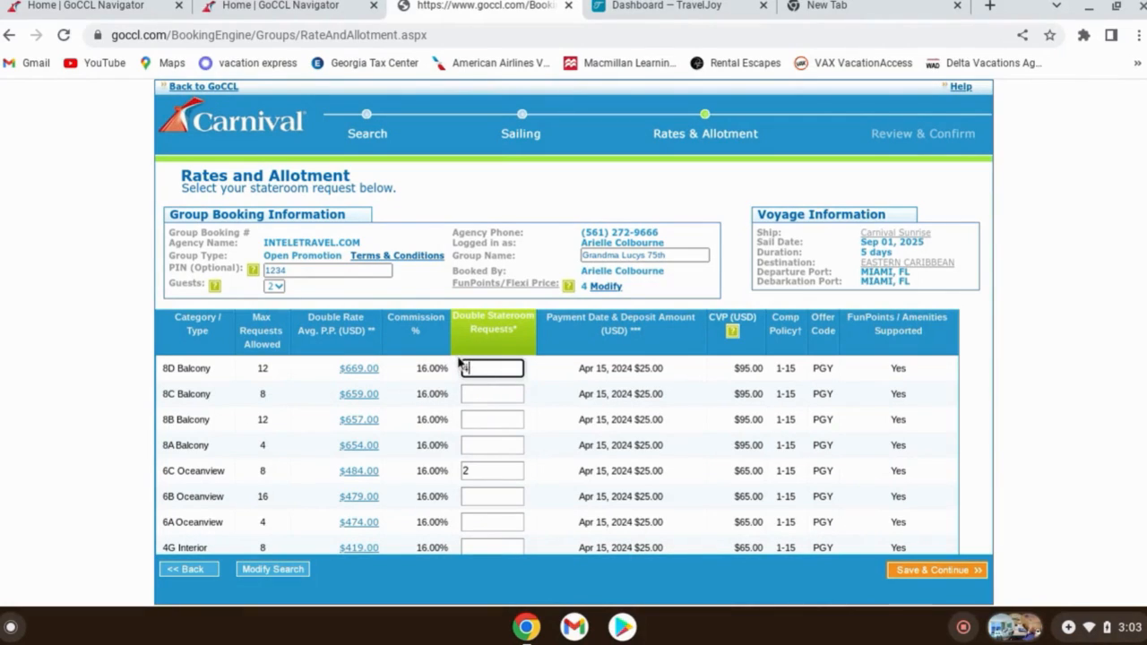
{"action": "scroll", "coordinate": [551, 467], "scroll_direction": "down", "scroll_amount": 3}
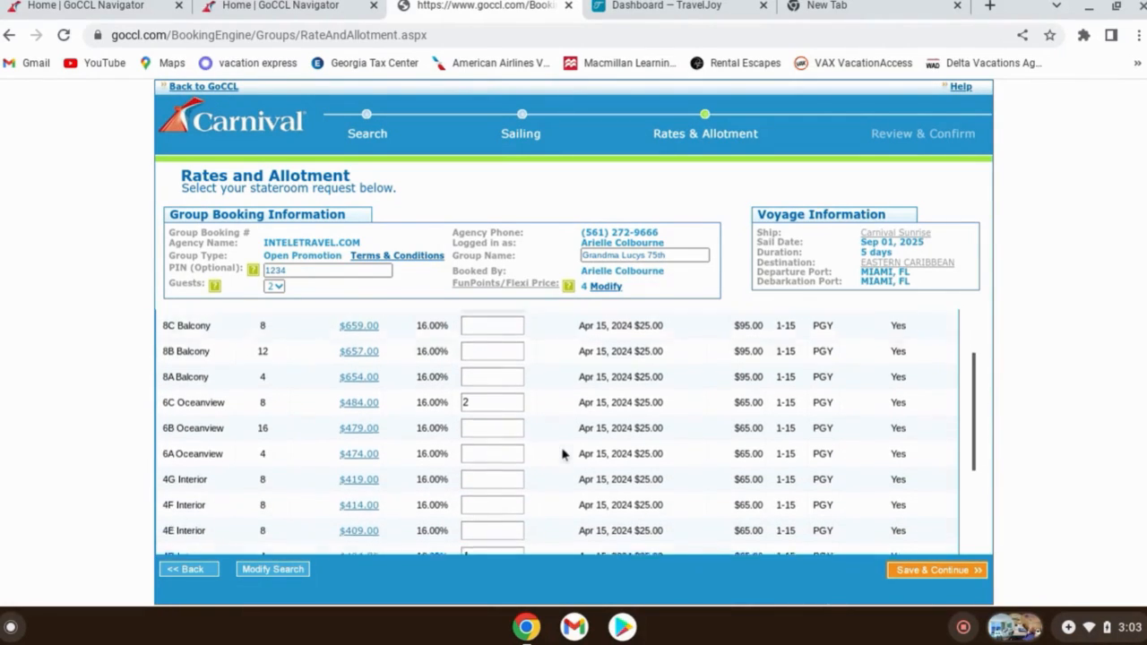
{"action": "scroll", "coordinate": [529, 385], "scroll_direction": "down", "scroll_amount": 1}
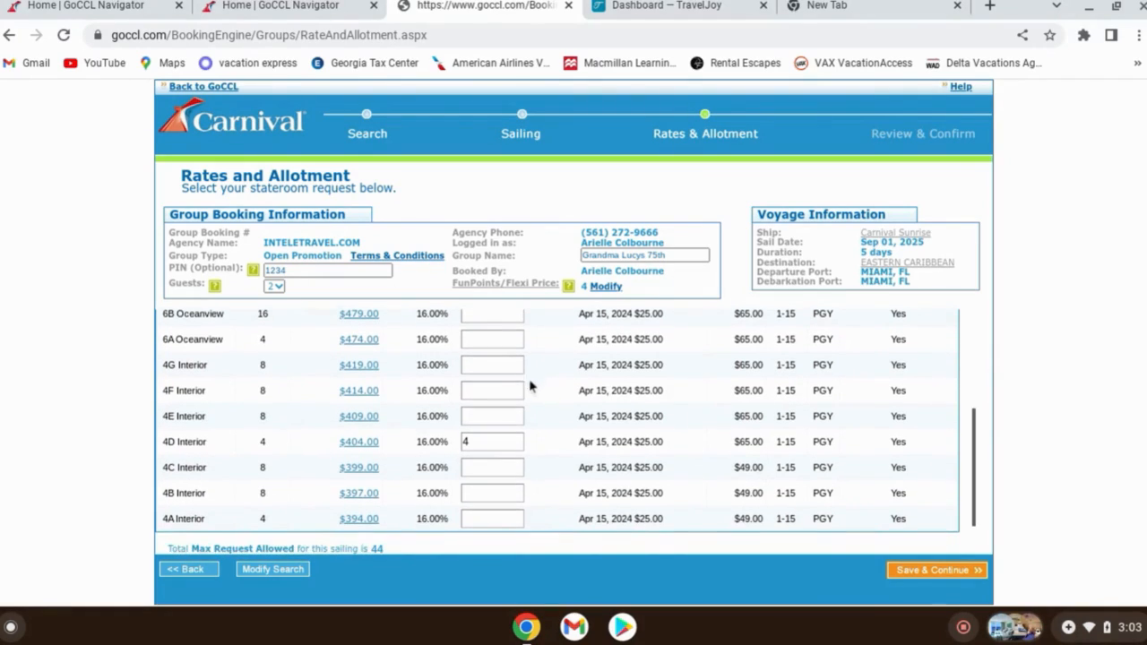
{"action": "scroll", "coordinate": [571, 389], "scroll_direction": "up", "scroll_amount": 5}
{"action": "scroll", "coordinate": [571, 389], "scroll_direction": "up", "scroll_amount": 1}
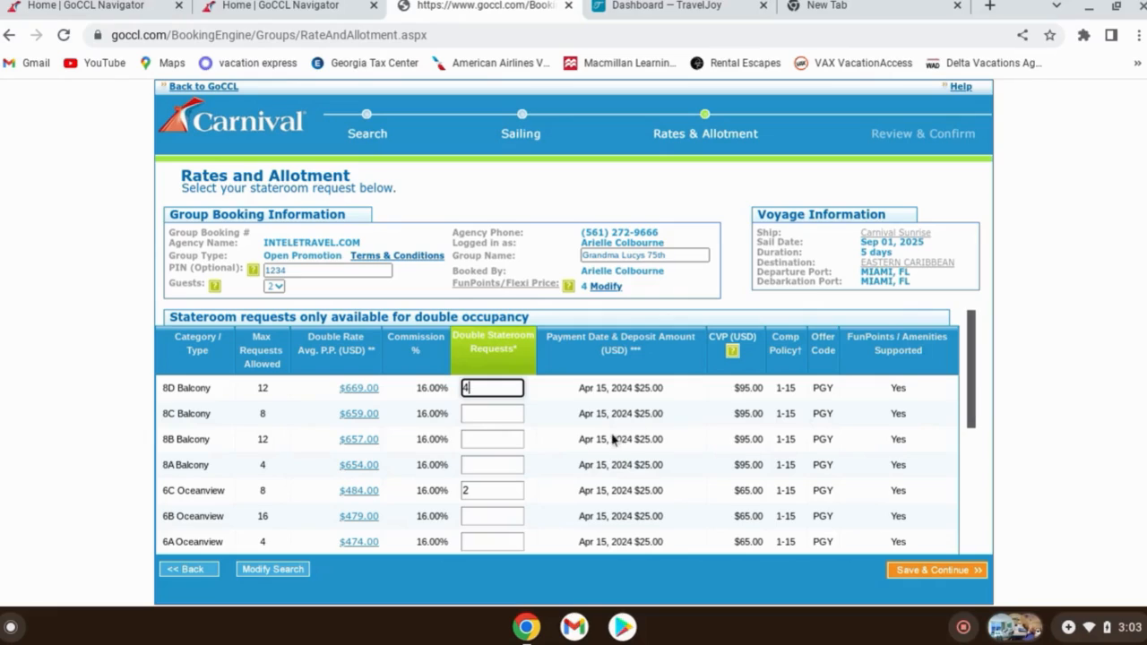
{"action": "scroll", "coordinate": [582, 426], "scroll_direction": "down", "scroll_amount": 1}
{"action": "scroll", "coordinate": [576, 429], "scroll_direction": "down", "scroll_amount": 2}
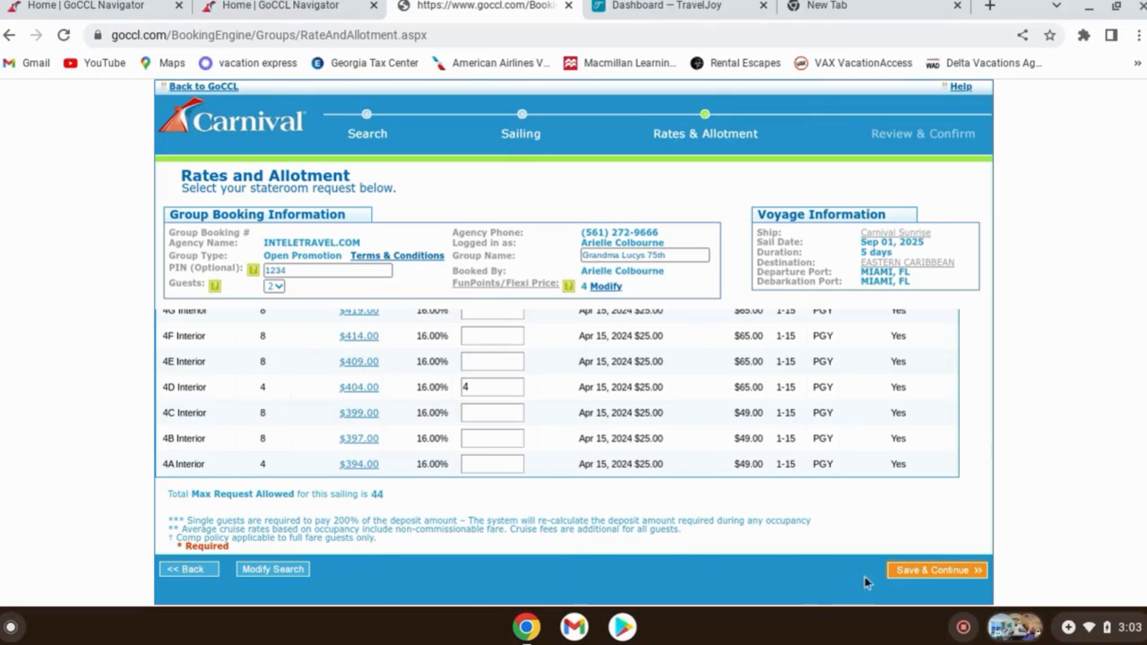
- Save & Continue to Review & Confirm and accept the marketing guidelines and terms
{"action": "left_click", "coordinate": [907, 576]}
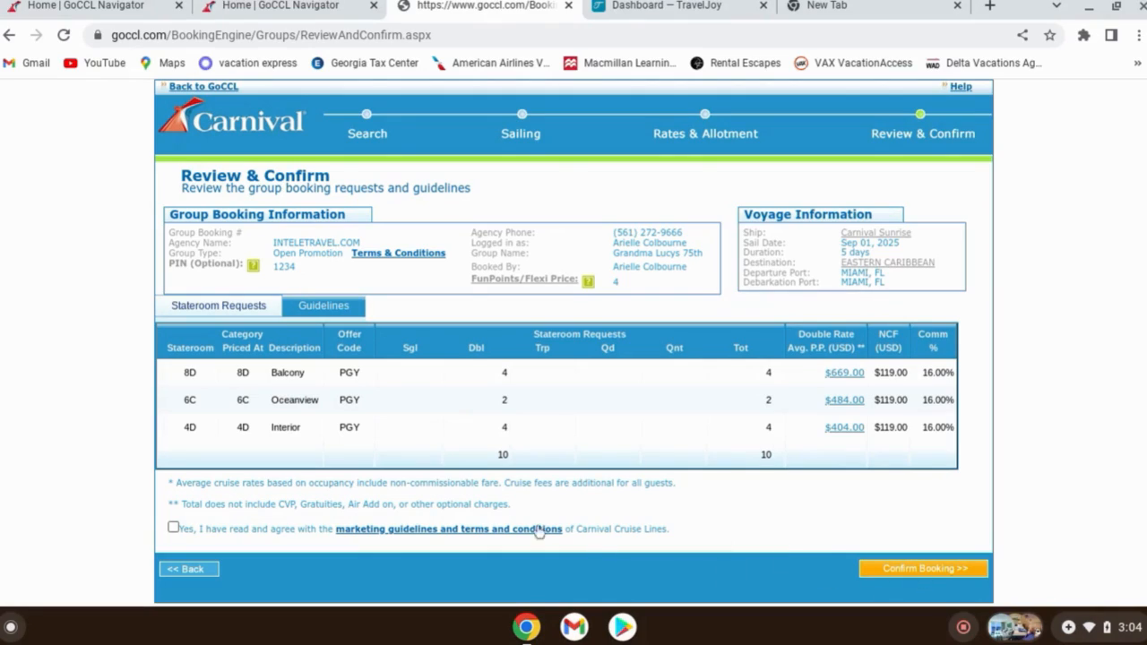
{"action": "left_click", "coordinate": [174, 528]}
- Show the Guidelines' Complimentary Policy: 1 berth per 15 full-fare guests
{"action": "left_click", "coordinate": [357, 312]}
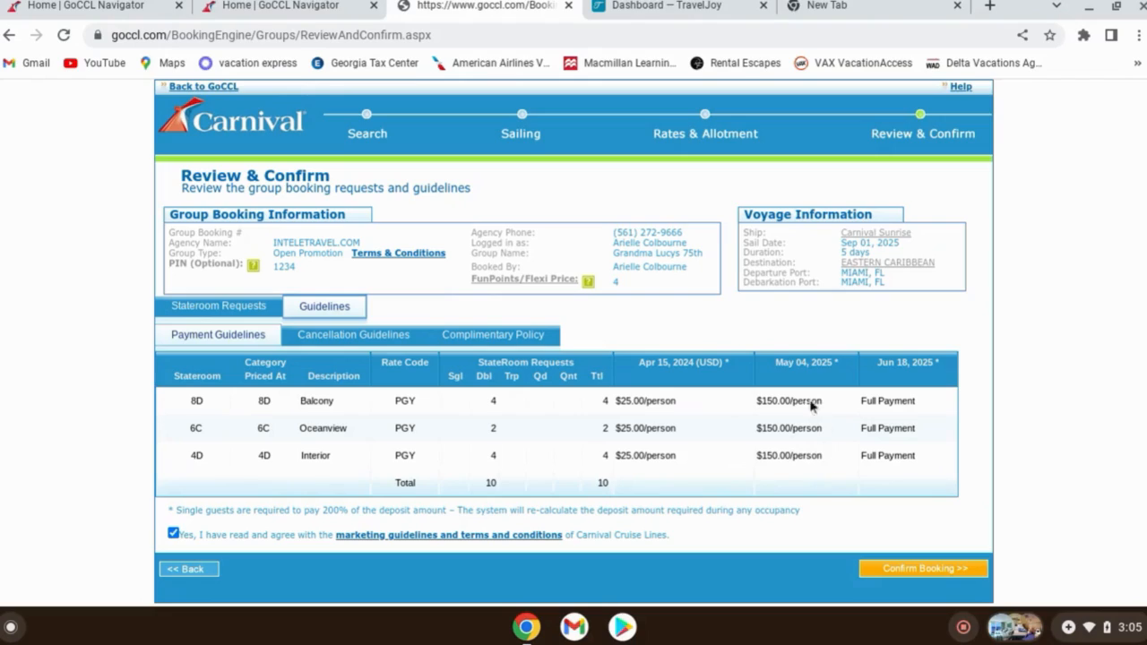
{"action": "right_click", "coordinate": [474, 347]}
{"action": "left_click", "coordinate": [471, 339]}
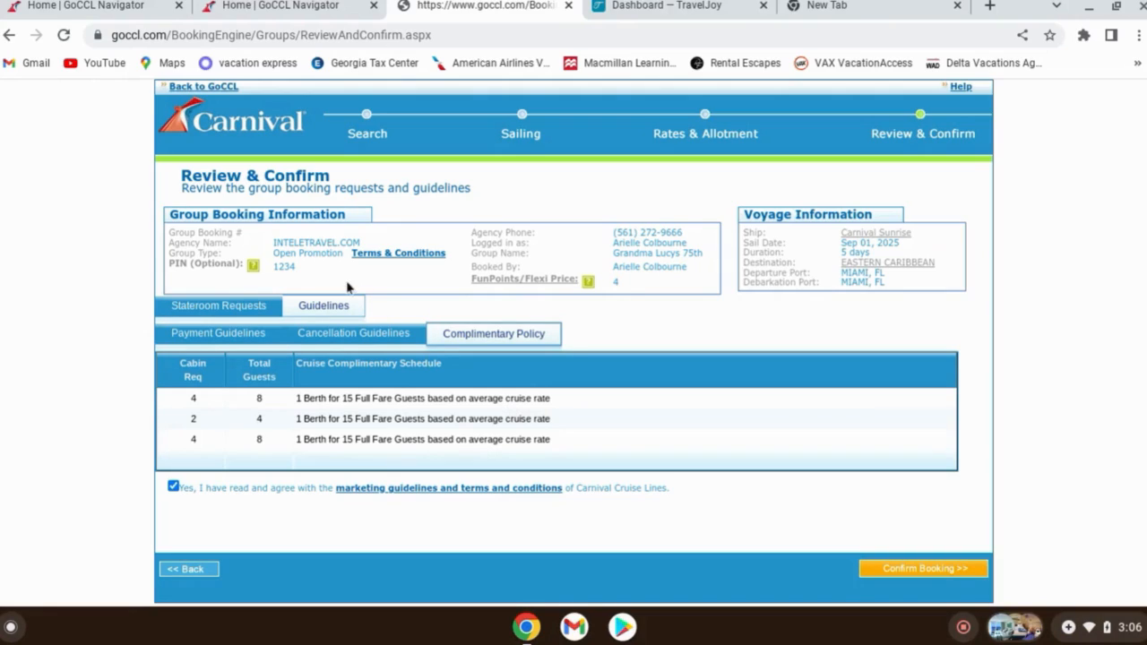
- Confirm the booking from Stateroom Requests, with totals $7,010.32, $2,765.16 and $4,890.32
{"action": "left_click", "coordinate": [210, 314]}
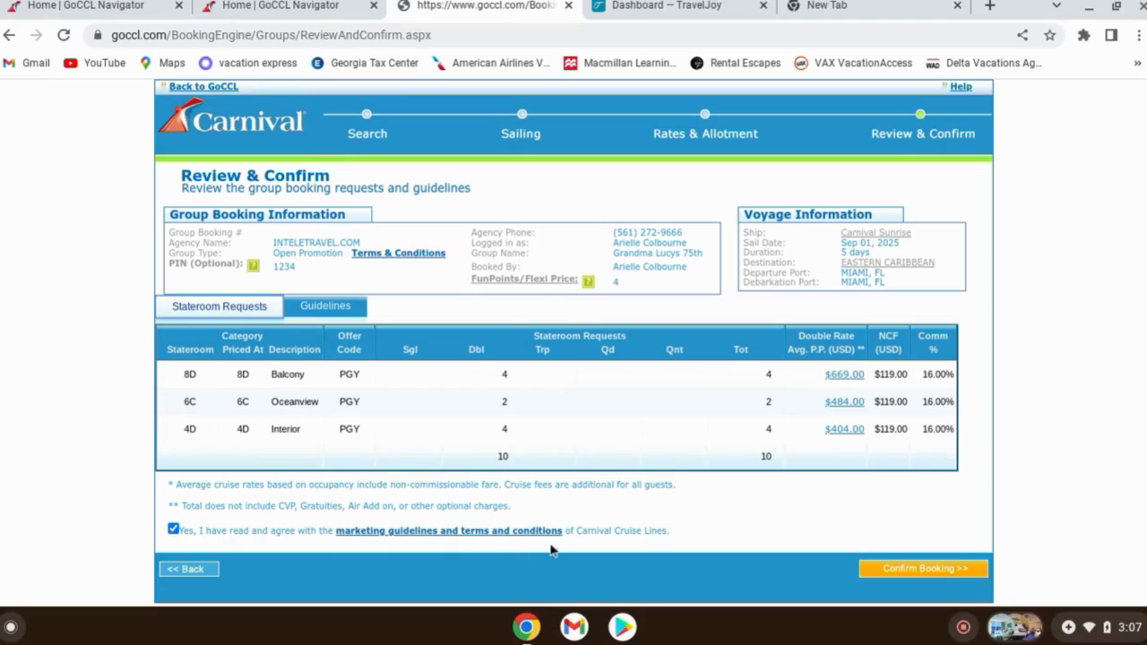
{"action": "left_click", "coordinate": [925, 574]}
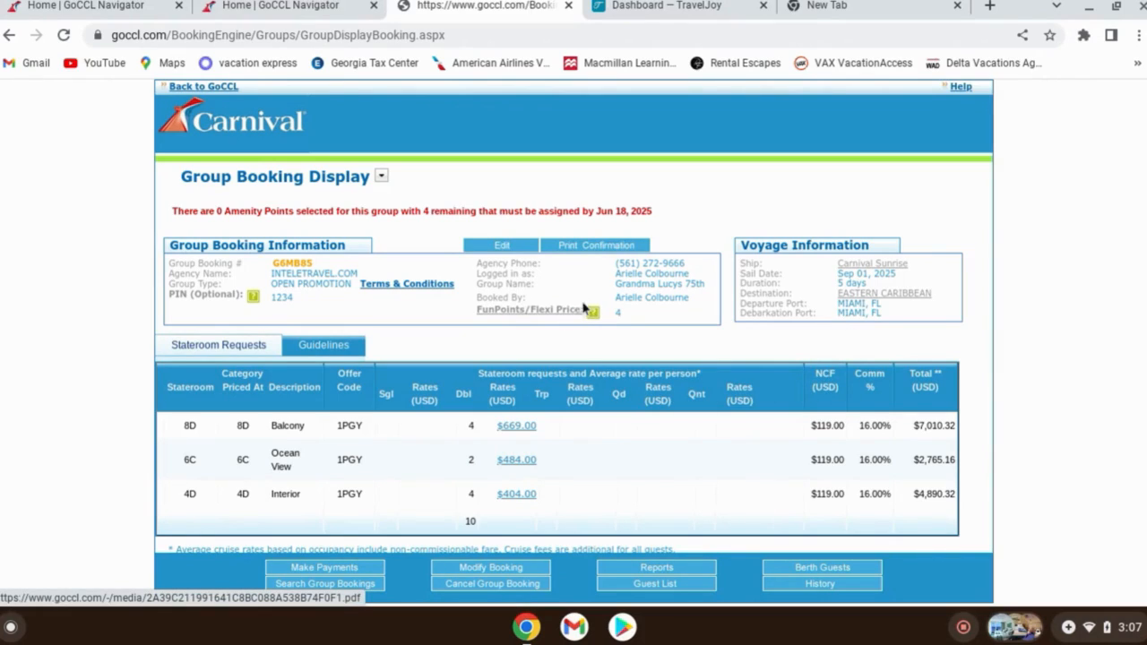
- Save 'Group Fun Points and Flexi Pricing.pdf' to My Drive and open it
{"action": "left_click", "coordinate": [555, 311]}
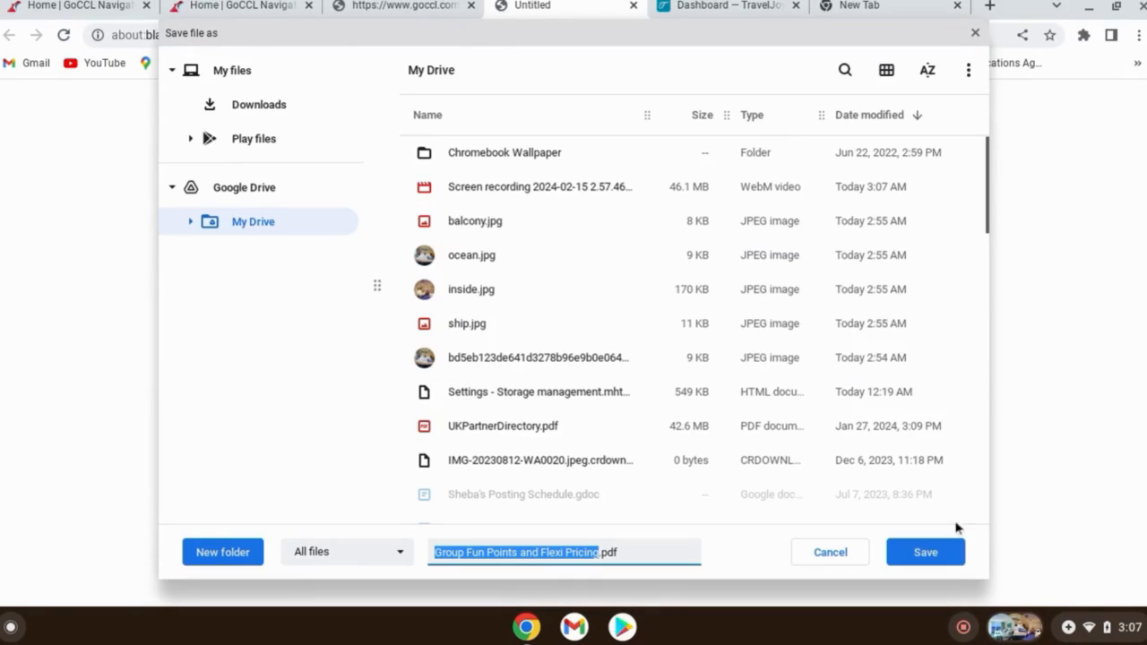
{"action": "left_click", "coordinate": [942, 552]}
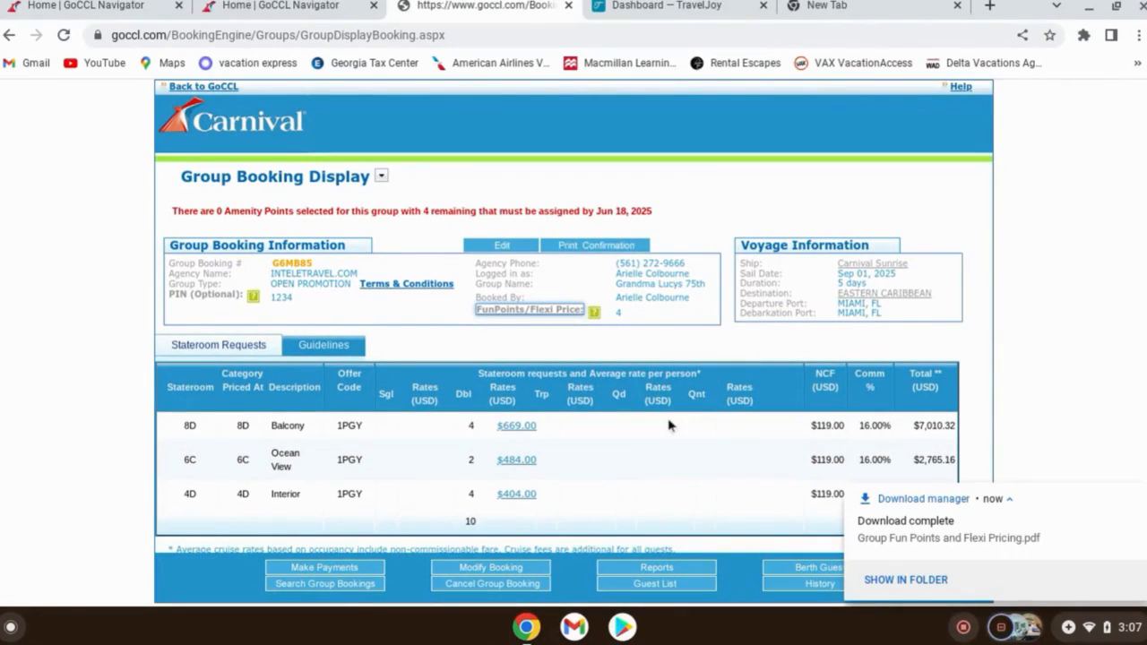
{"action": "left_click", "coordinate": [924, 539]}
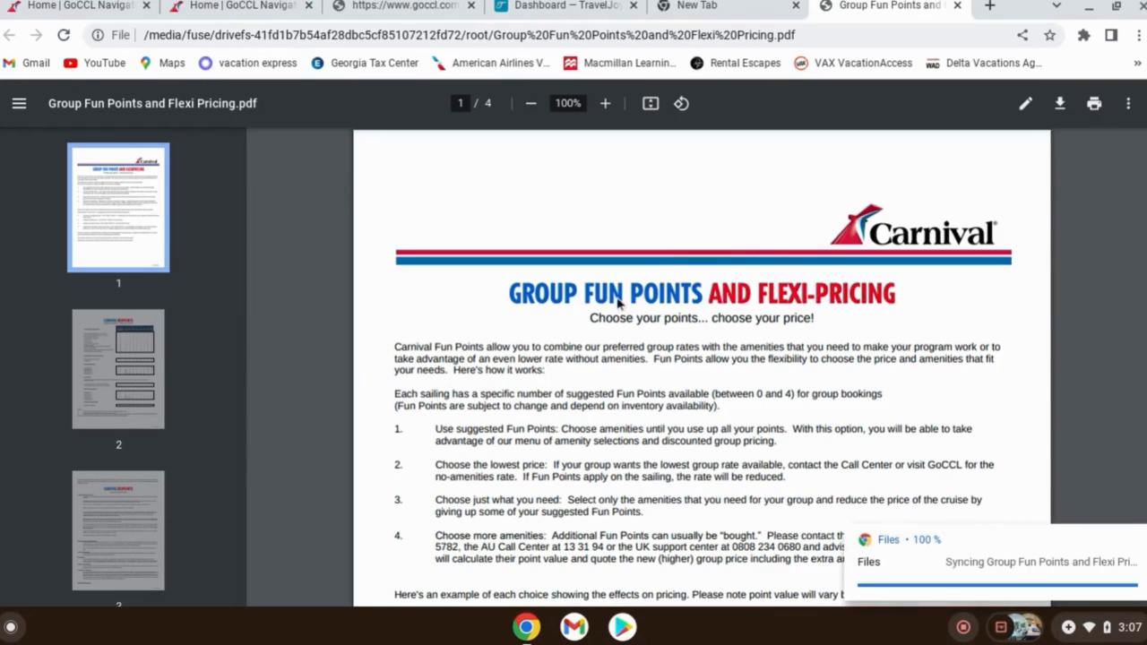
- Scroll through the Fun Points pricing guide PDF, ending on page 1 with the Carnival Breeze examples
{"action": "scroll", "coordinate": [644, 358], "scroll_direction": "down", "scroll_amount": 3}
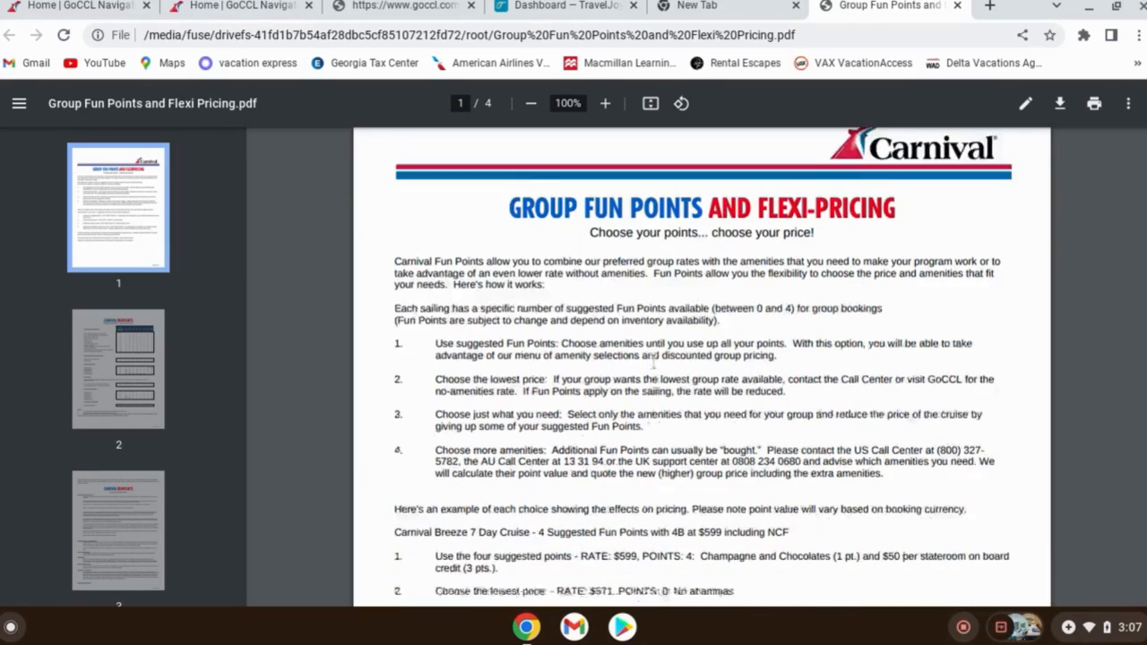
{"action": "scroll", "coordinate": [643, 362], "scroll_direction": "down", "scroll_amount": 5}
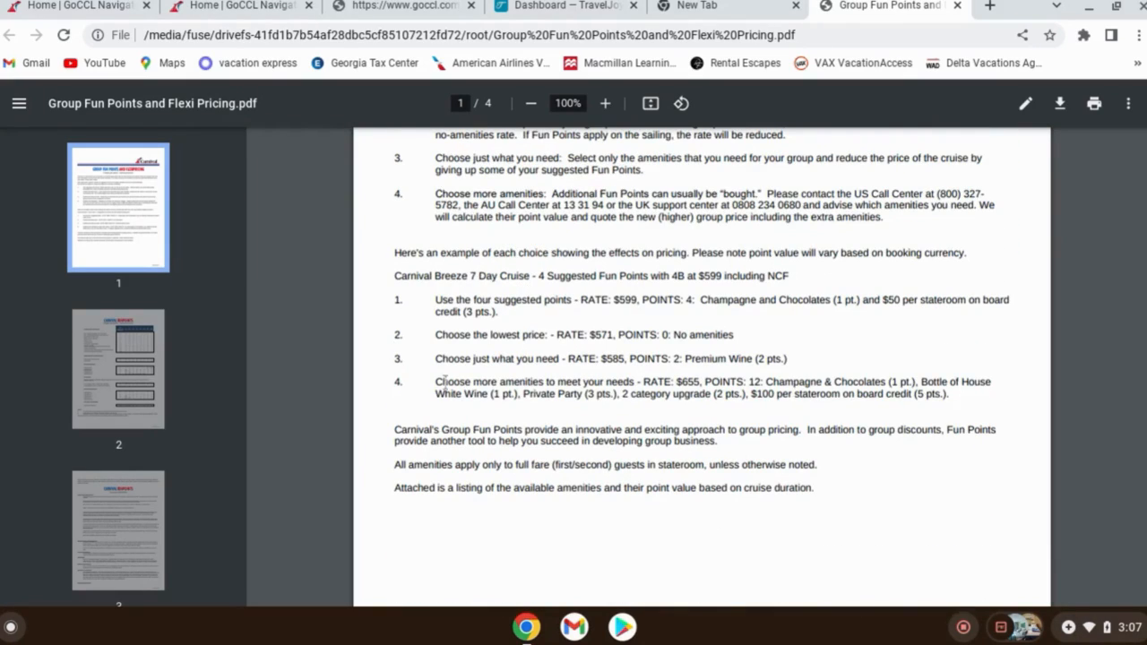
{"action": "scroll", "coordinate": [469, 363], "scroll_direction": "down", "scroll_amount": 12}
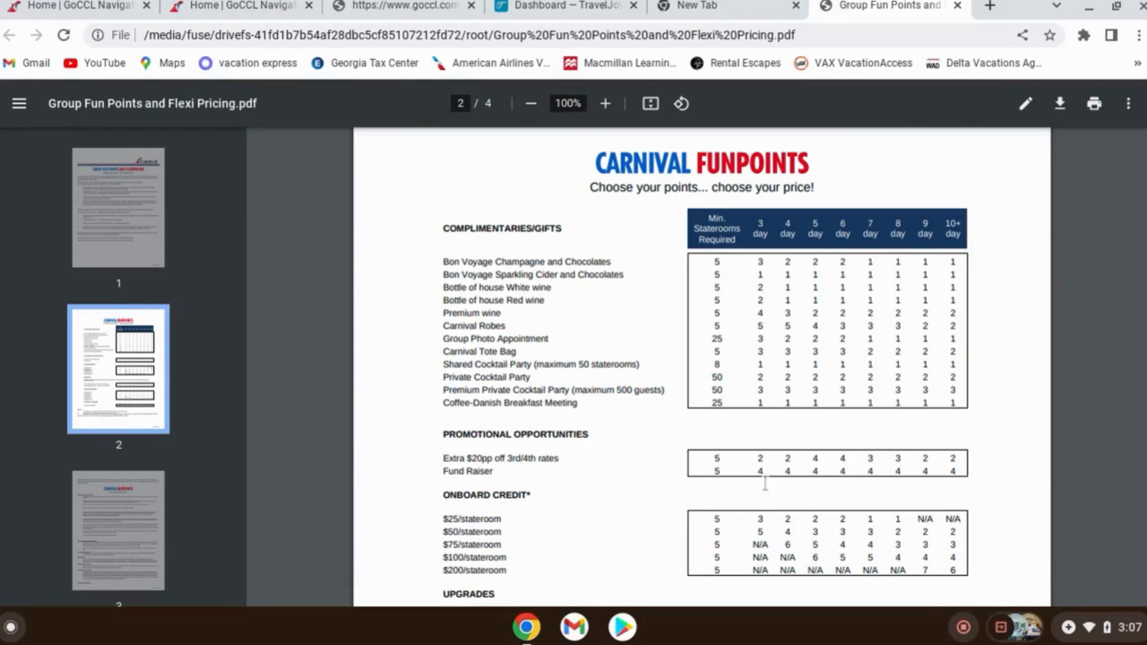
{"action": "scroll", "coordinate": [739, 475], "scroll_direction": "down", "scroll_amount": 5}
{"action": "scroll", "coordinate": [775, 348], "scroll_direction": "down", "scroll_amount": 15}
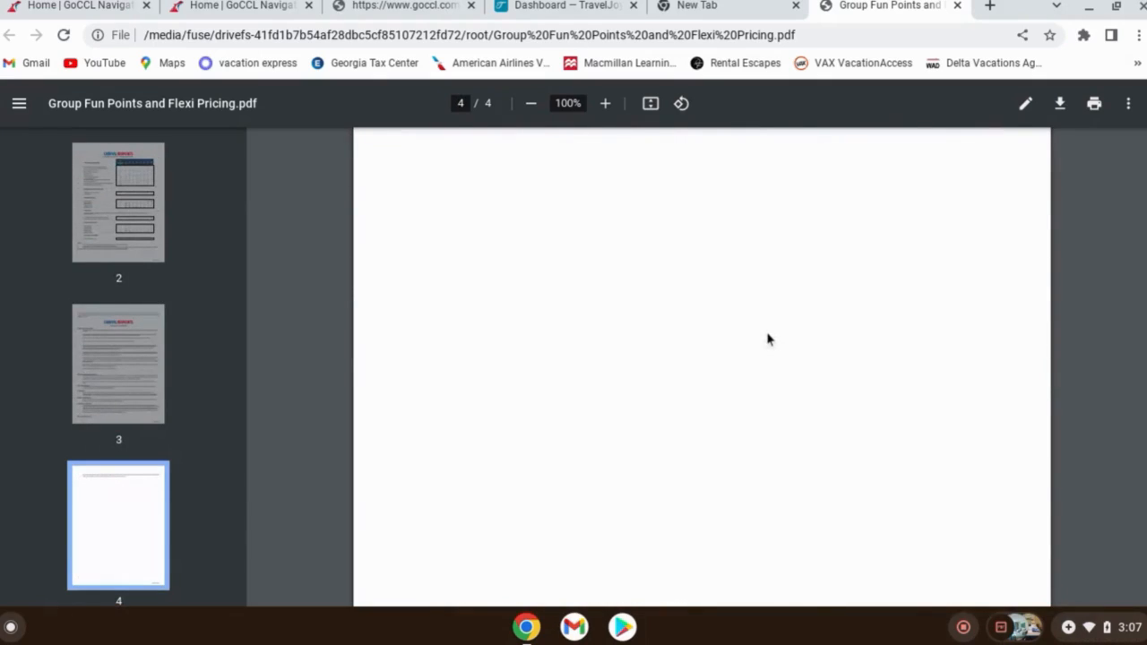
{"action": "scroll", "coordinate": [769, 340], "scroll_direction": "up", "scroll_amount": 10}
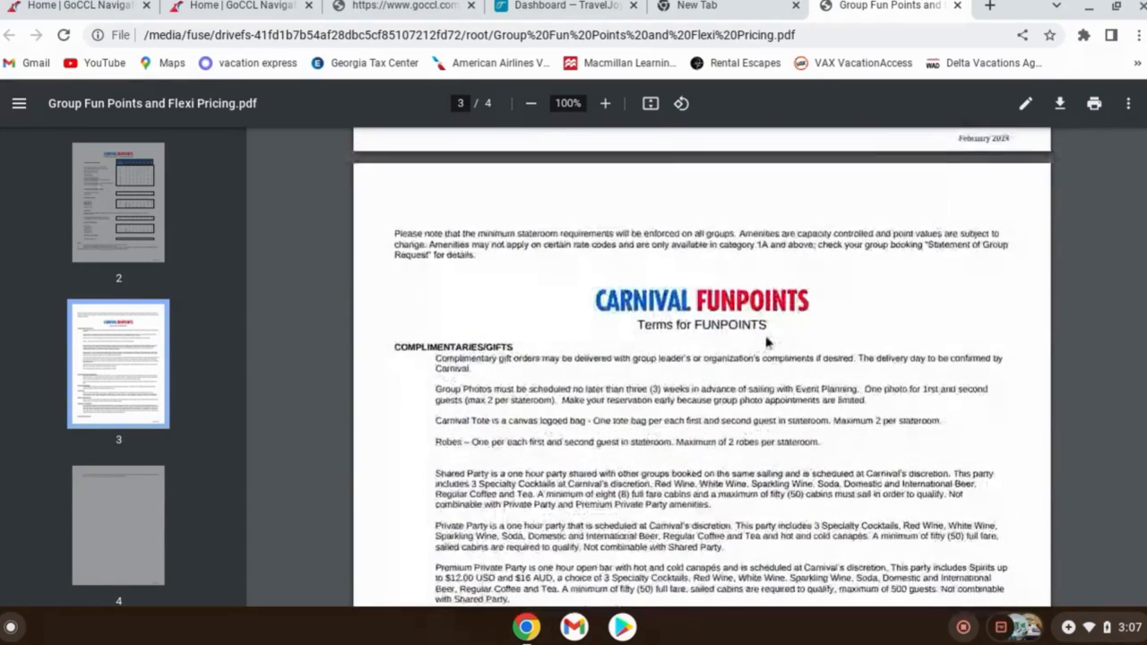
{"action": "scroll", "coordinate": [766, 342], "scroll_direction": "up", "scroll_amount": 8}
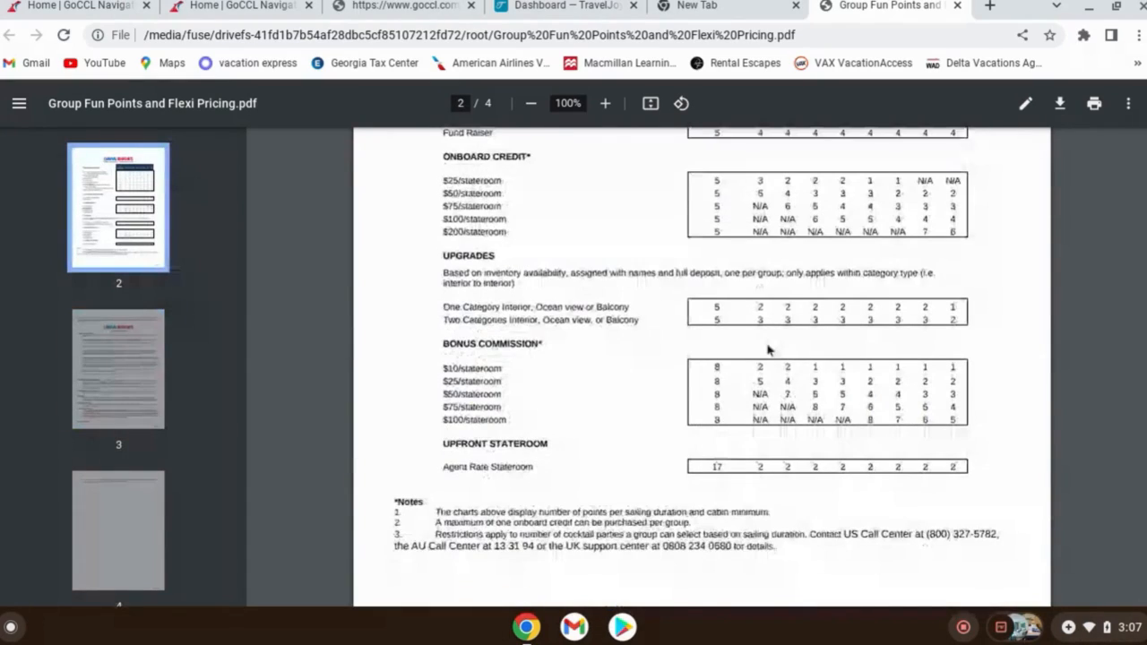
{"action": "scroll", "coordinate": [769, 349], "scroll_direction": "up", "scroll_amount": 3}
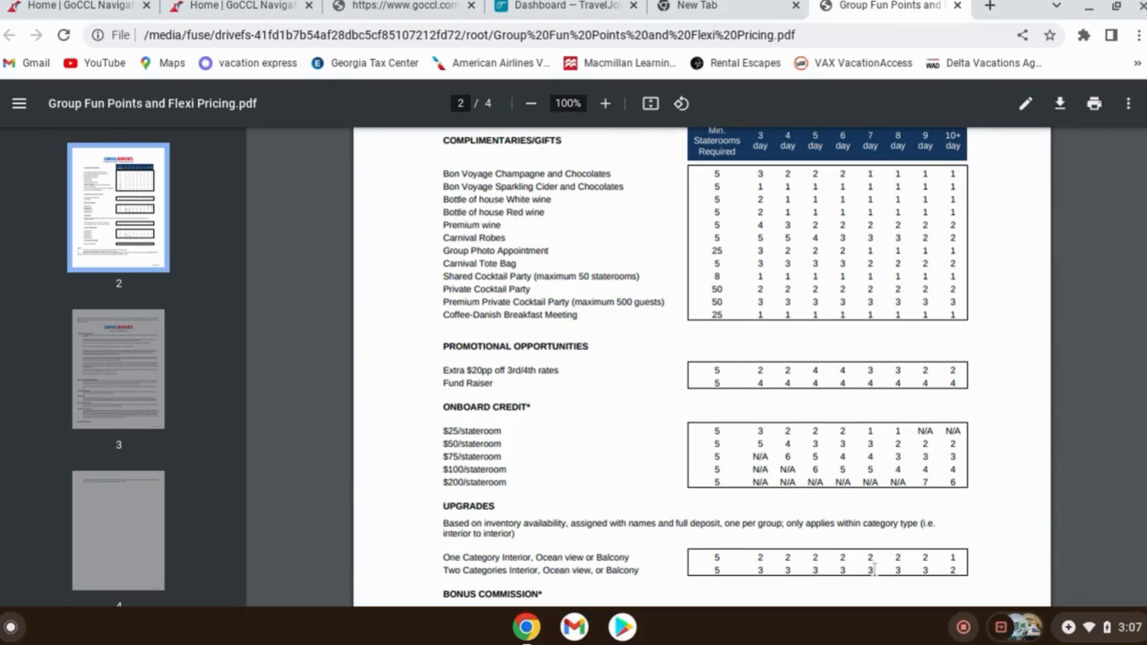
{"action": "scroll", "coordinate": [625, 354], "scroll_direction": "up", "scroll_amount": 2}
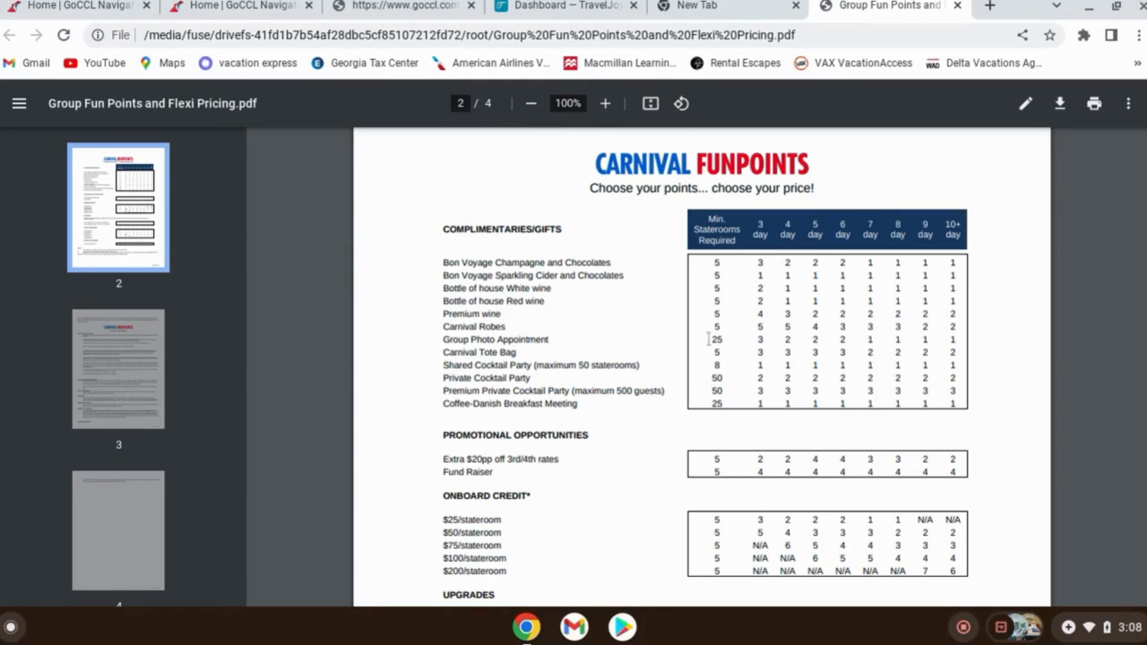
{"action": "scroll", "coordinate": [573, 358], "scroll_direction": "down", "scroll_amount": 5}
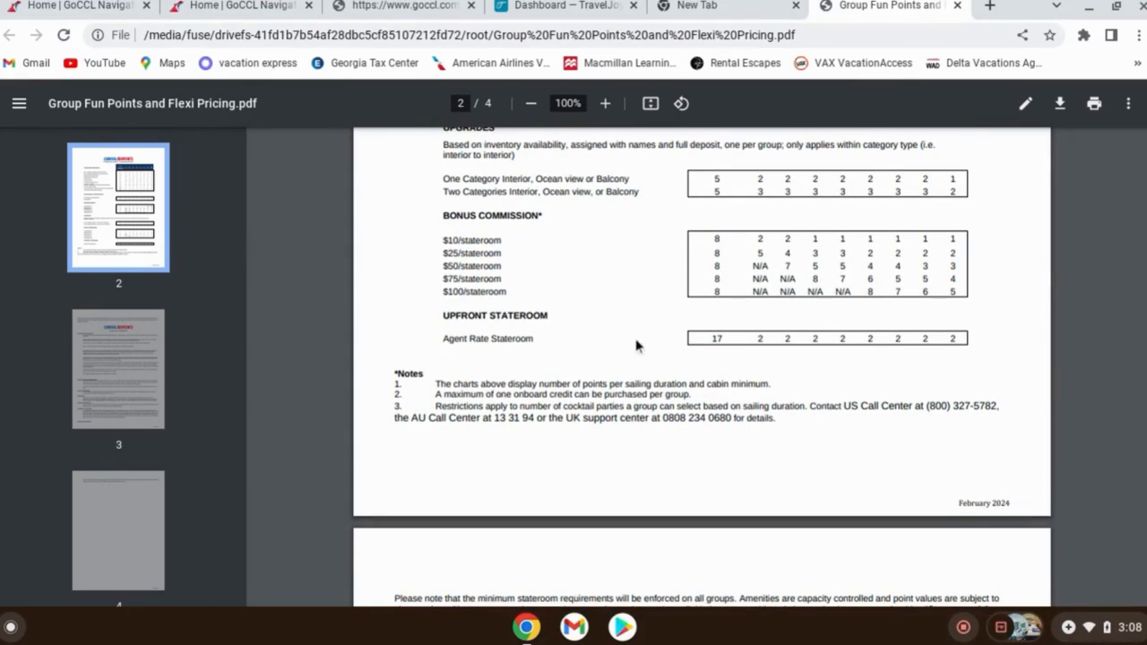
{"action": "scroll", "coordinate": [689, 334], "scroll_direction": "up", "scroll_amount": 1}
{"action": "scroll", "coordinate": [689, 333], "scroll_direction": "up", "scroll_amount": 10}
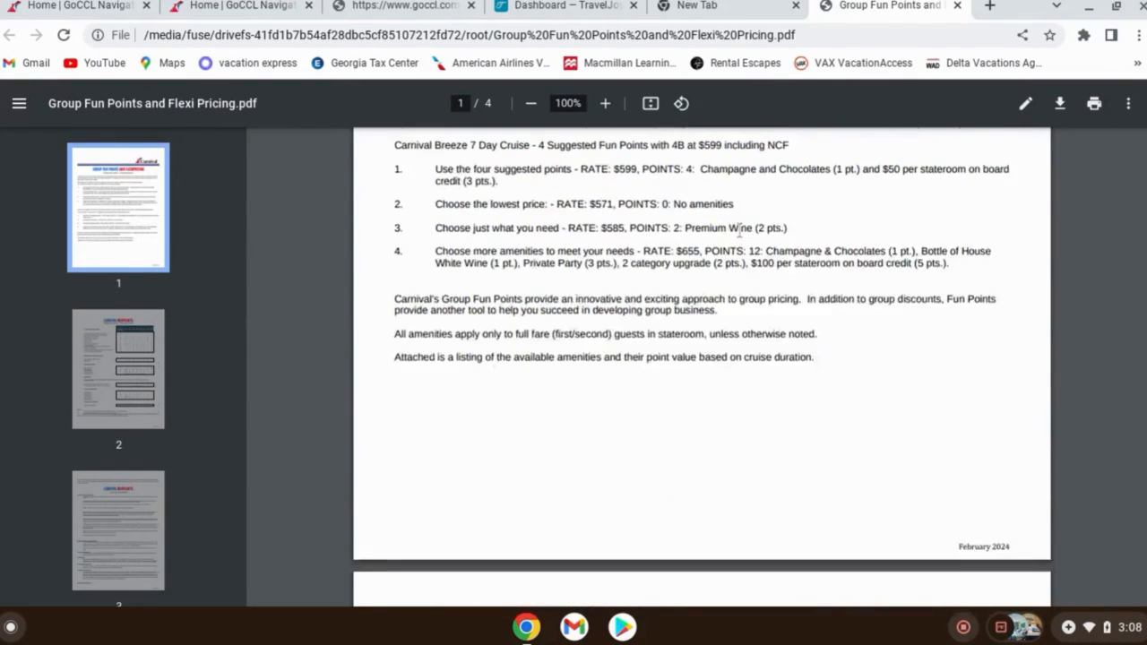
- Return to the group booking page and open the Pricing Detail for the $669.00 Balcony rate
{"action": "left_click", "coordinate": [380, 9]}
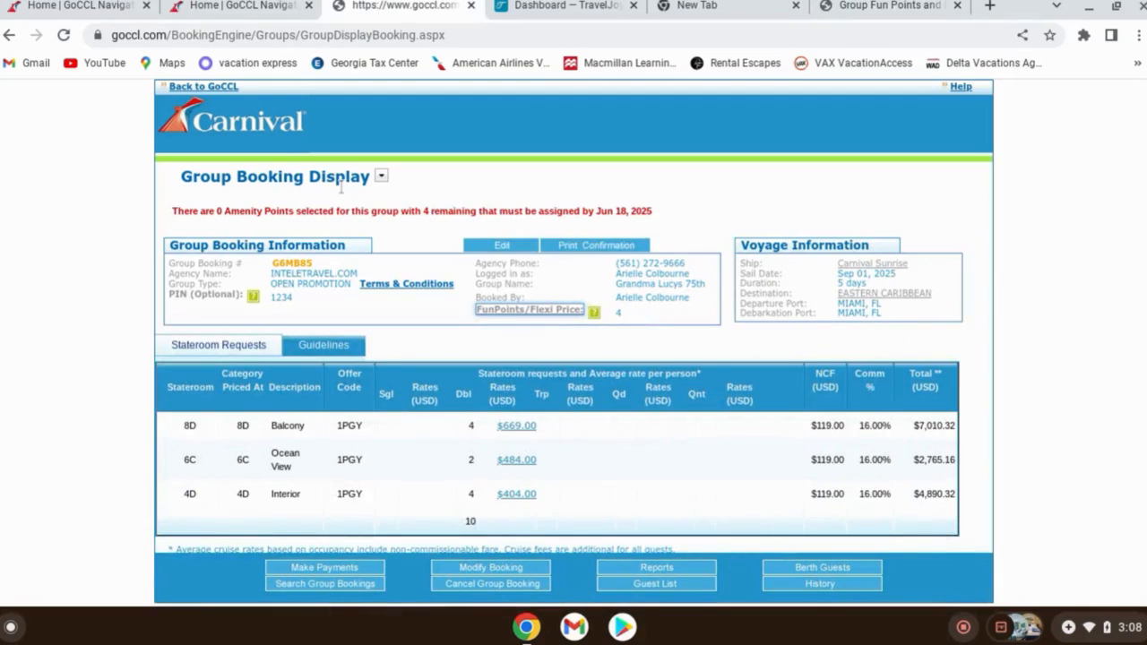
{"action": "scroll", "coordinate": [608, 392], "scroll_direction": "down", "scroll_amount": 1}
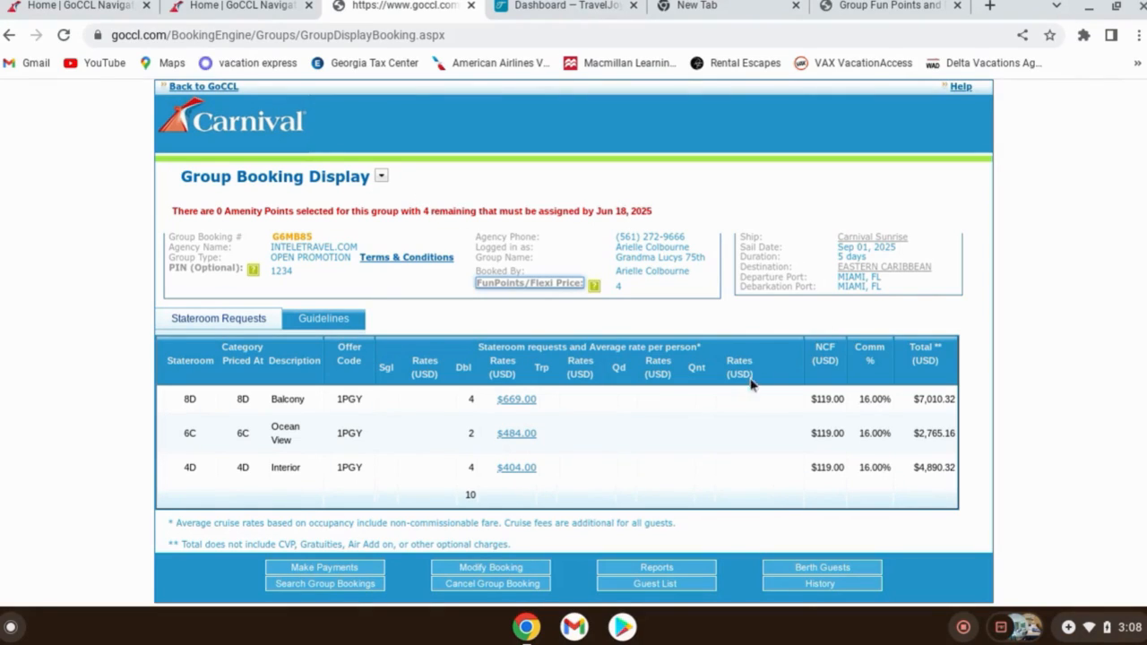
{"action": "scroll", "coordinate": [593, 436], "scroll_direction": "up", "scroll_amount": 1}
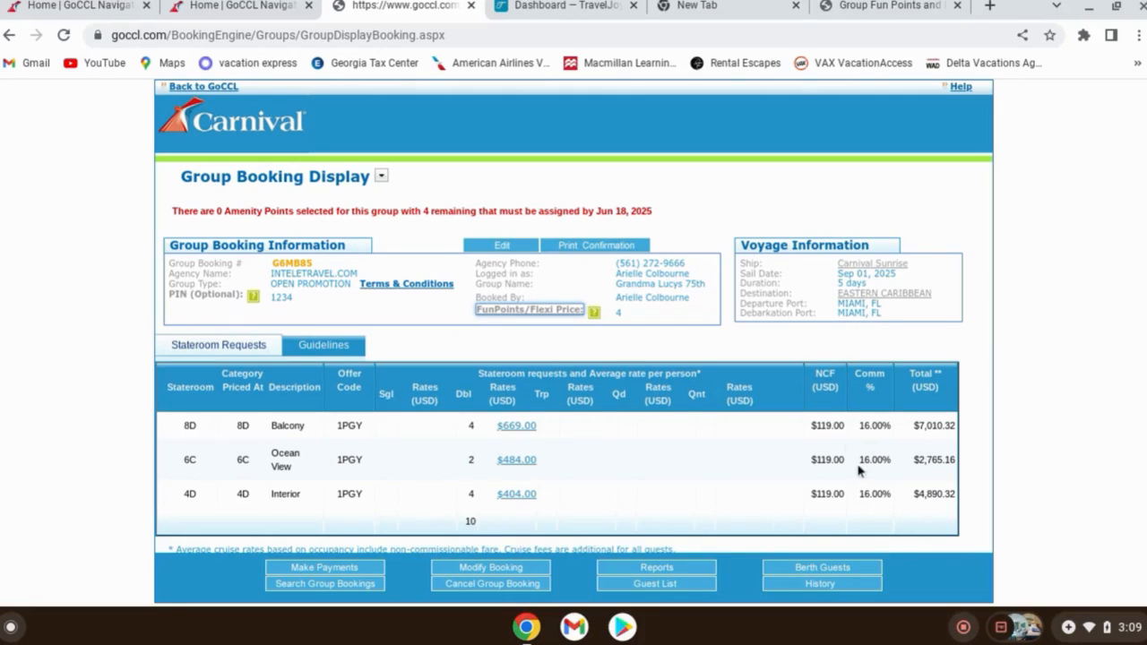
{"action": "left_click", "coordinate": [524, 430]}
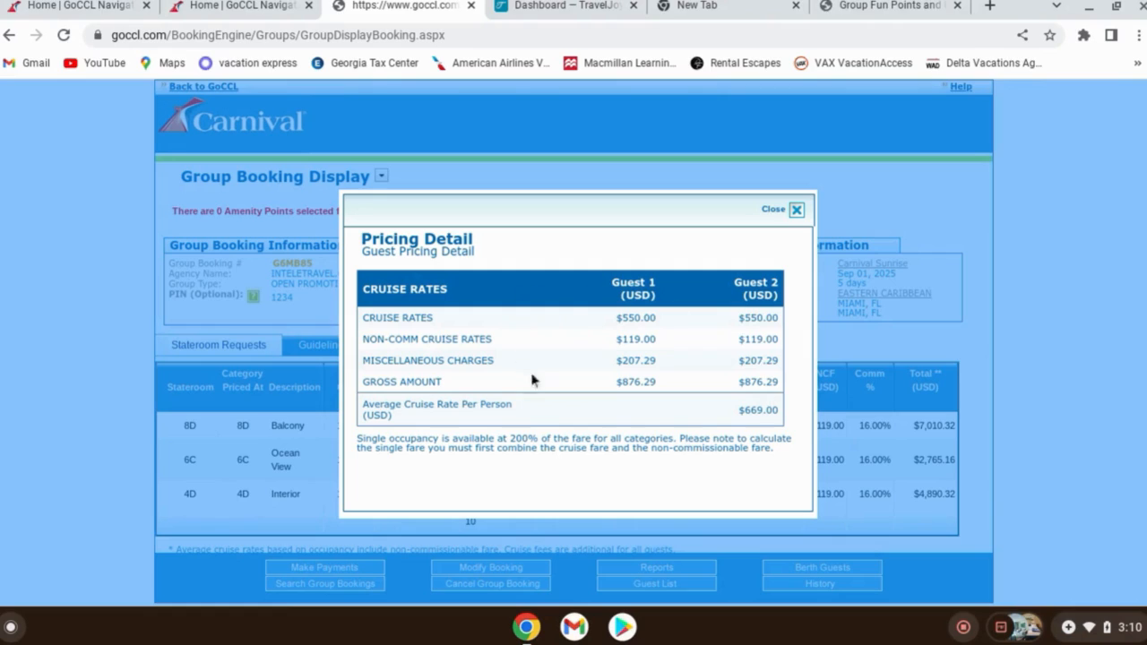
{"action": "left_click", "coordinate": [796, 211]}
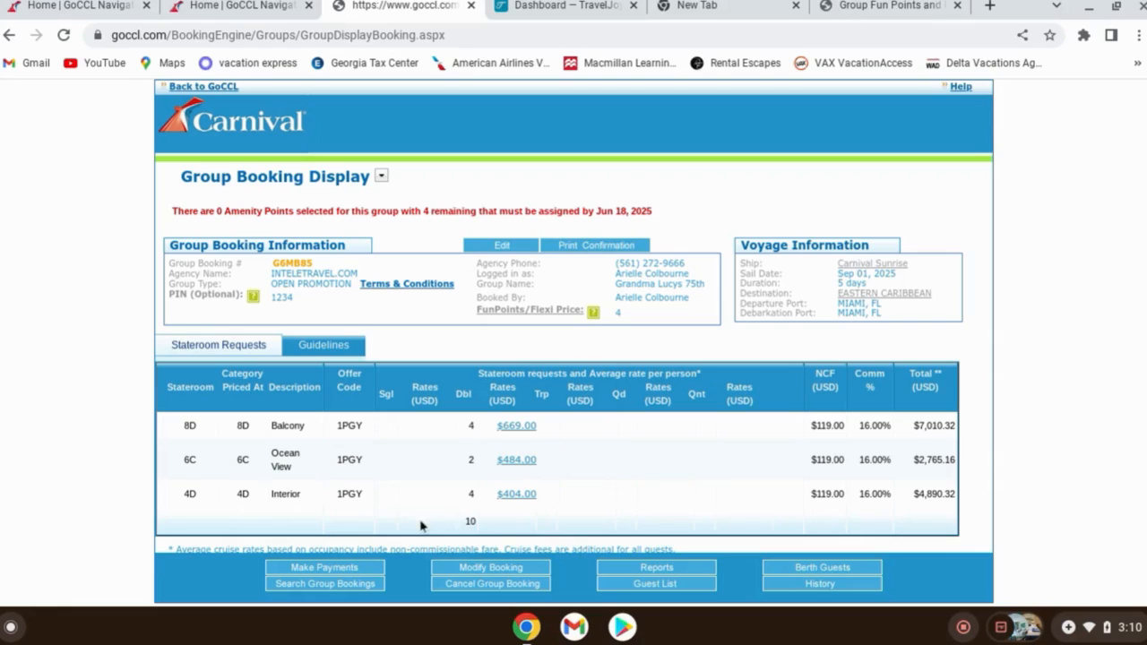
{"action": "scroll", "coordinate": [403, 504], "scroll_direction": "down", "scroll_amount": 1}
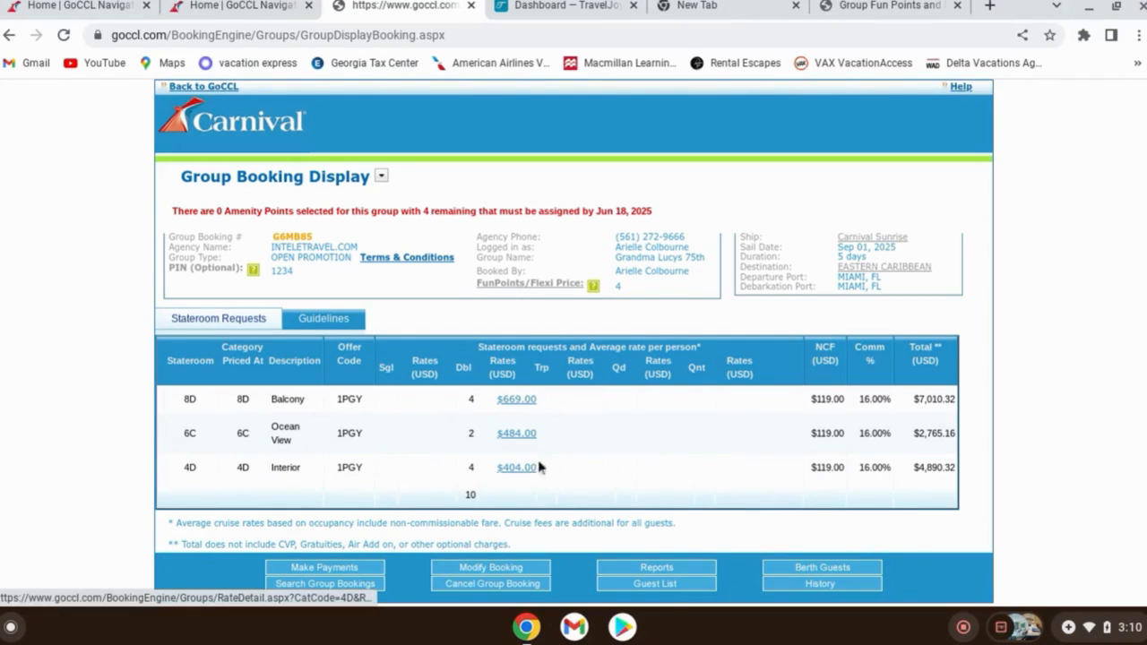
{"action": "left_click", "coordinate": [518, 434]}
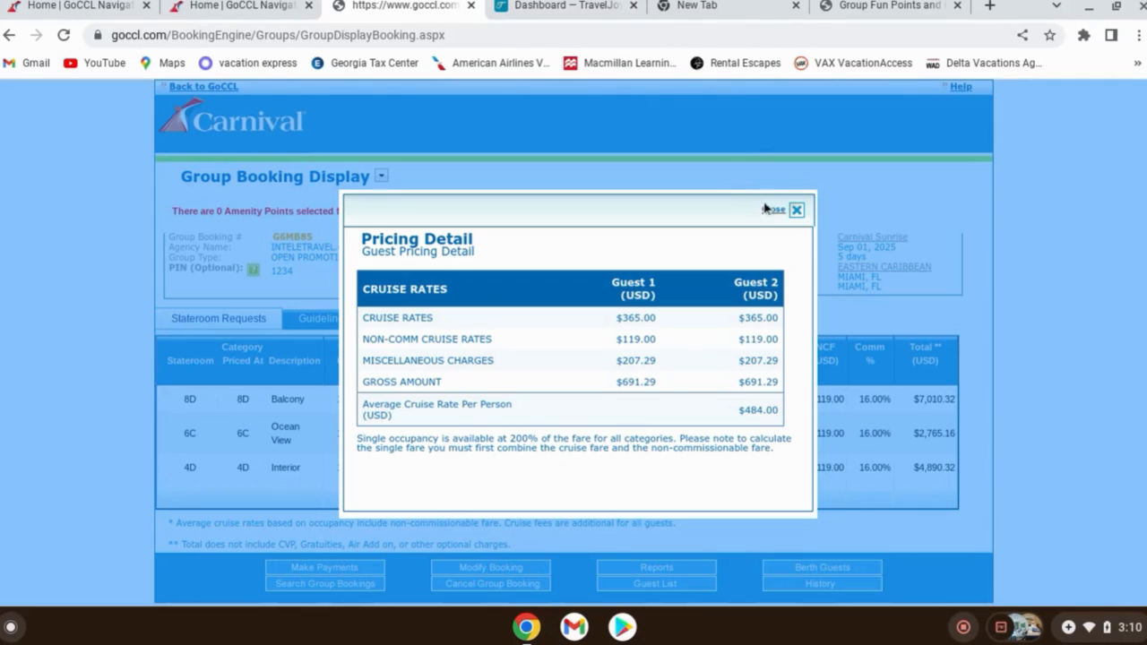
{"action": "left_click", "coordinate": [797, 212]}
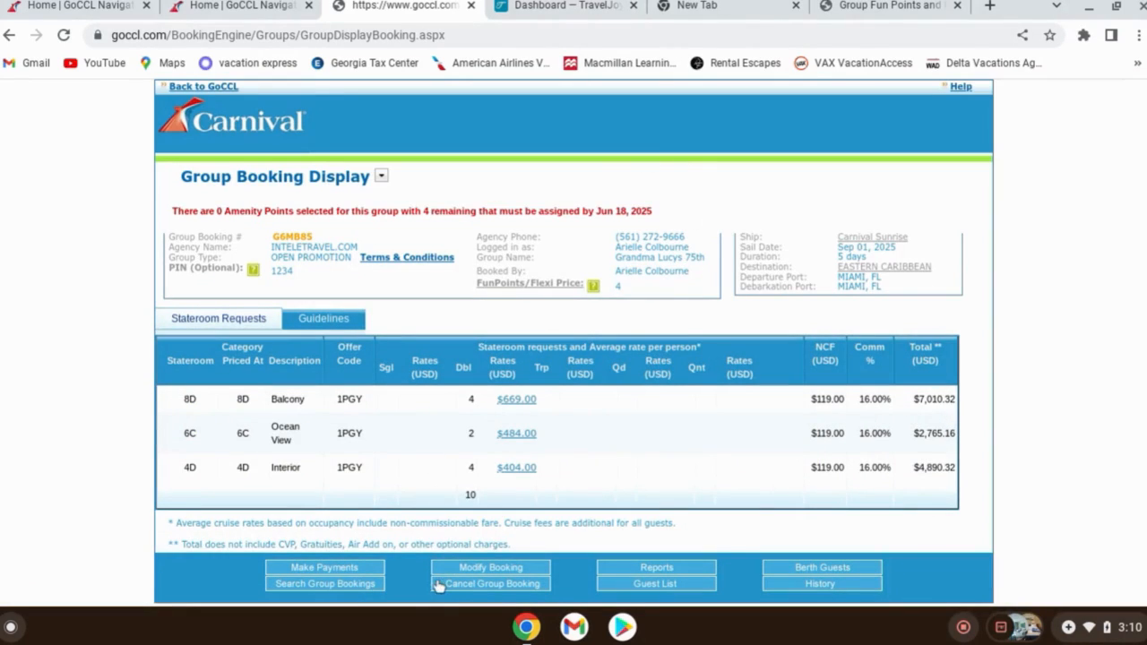
{"action": "left_click", "coordinate": [525, 469]}
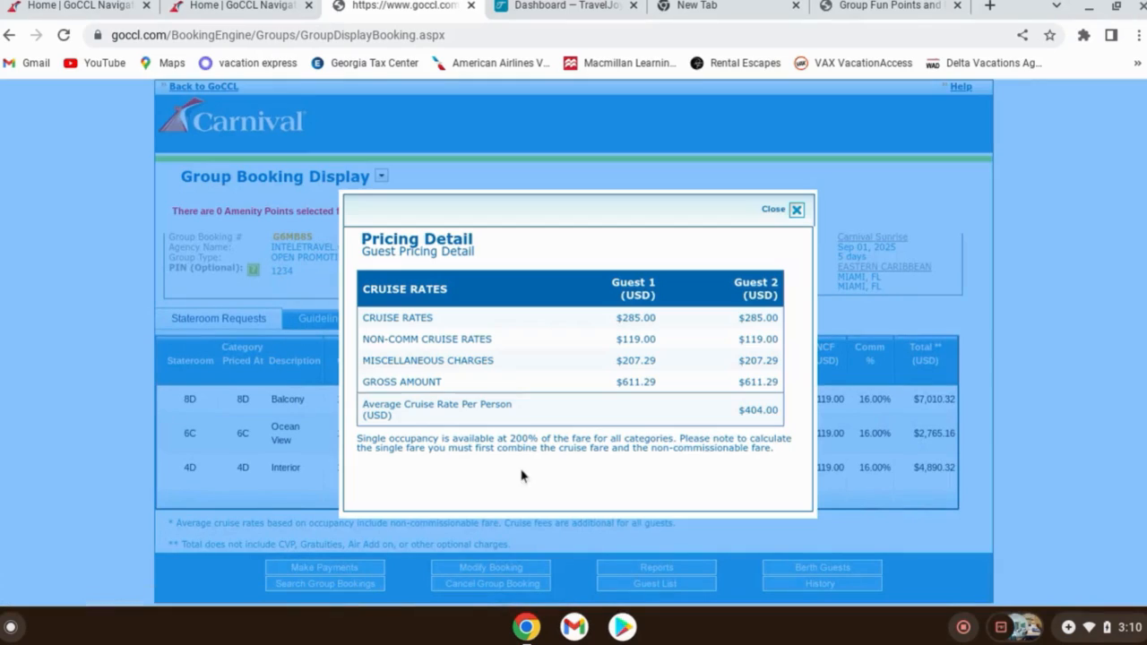
{"action": "left_click", "coordinate": [797, 211]}
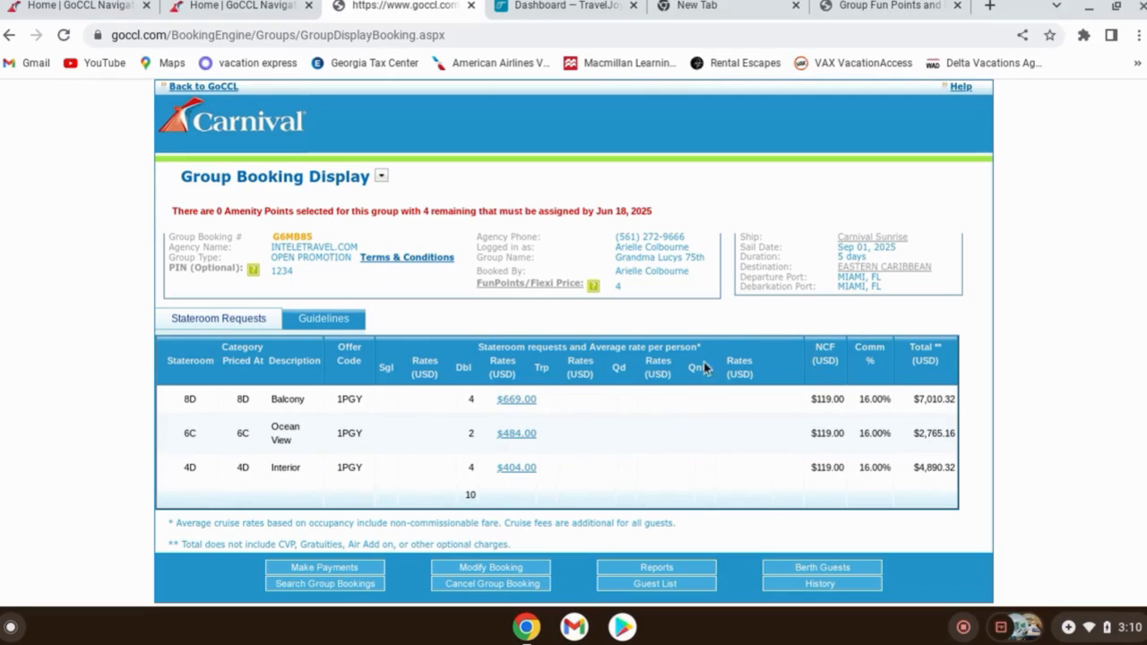
- Review the payment and cancellation guidelines, then start berthing guests from Stateroom Requests
{"action": "left_click", "coordinate": [357, 320]}
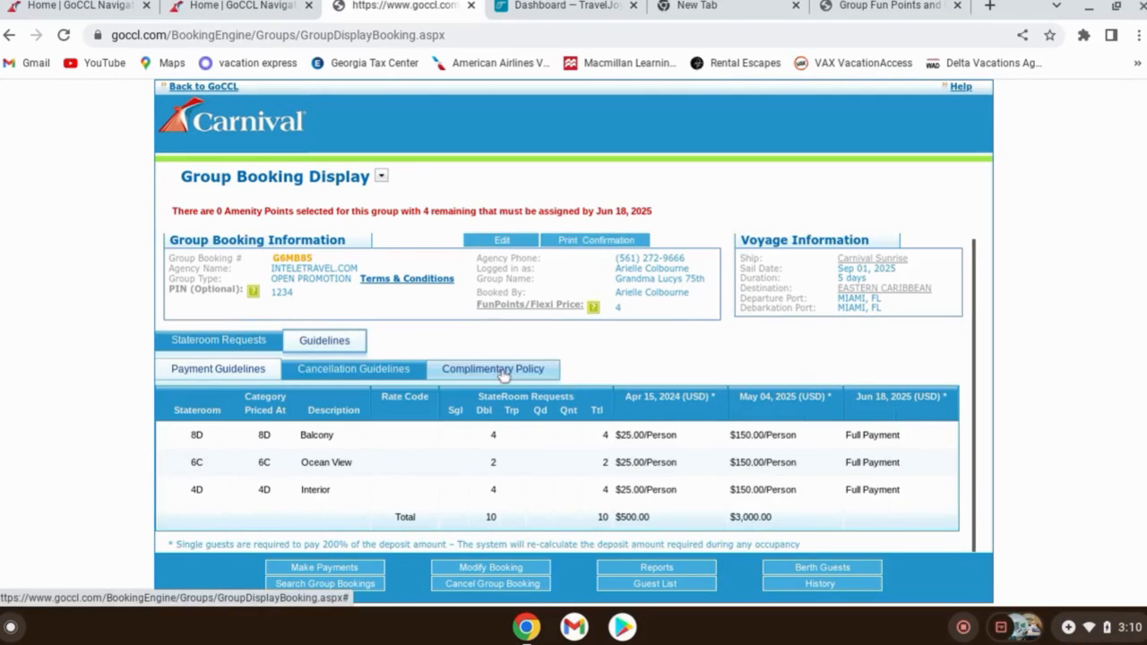
{"action": "left_click", "coordinate": [362, 380]}
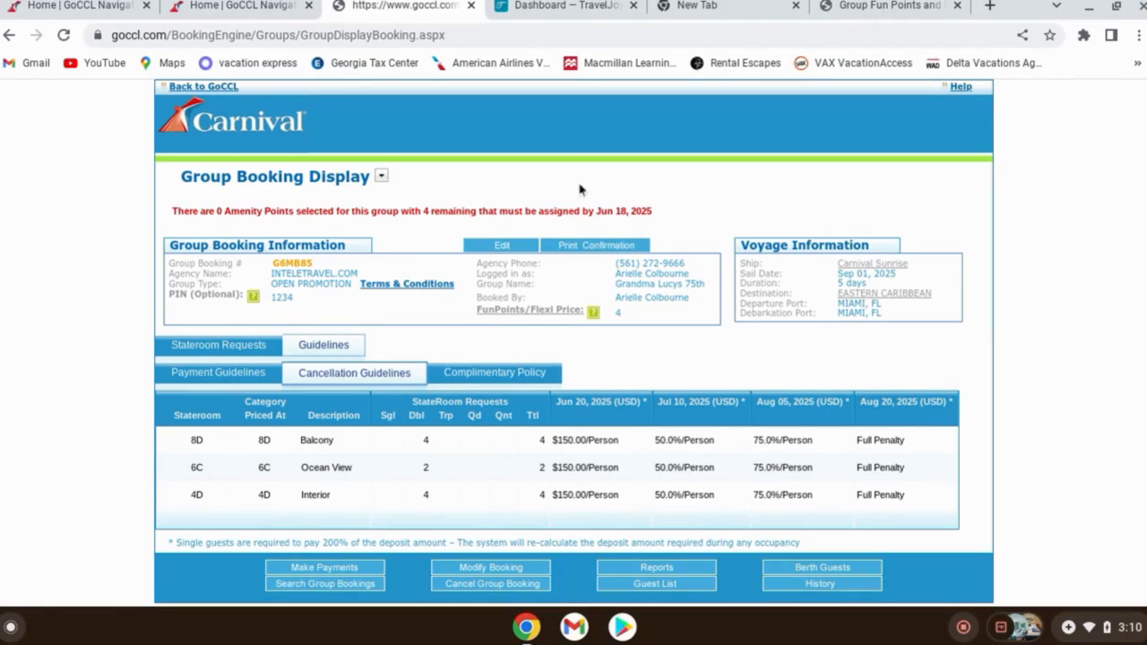
{"action": "left_click", "coordinate": [257, 357]}
{"action": "scroll", "coordinate": [397, 504], "scroll_direction": "down", "scroll_amount": 1}
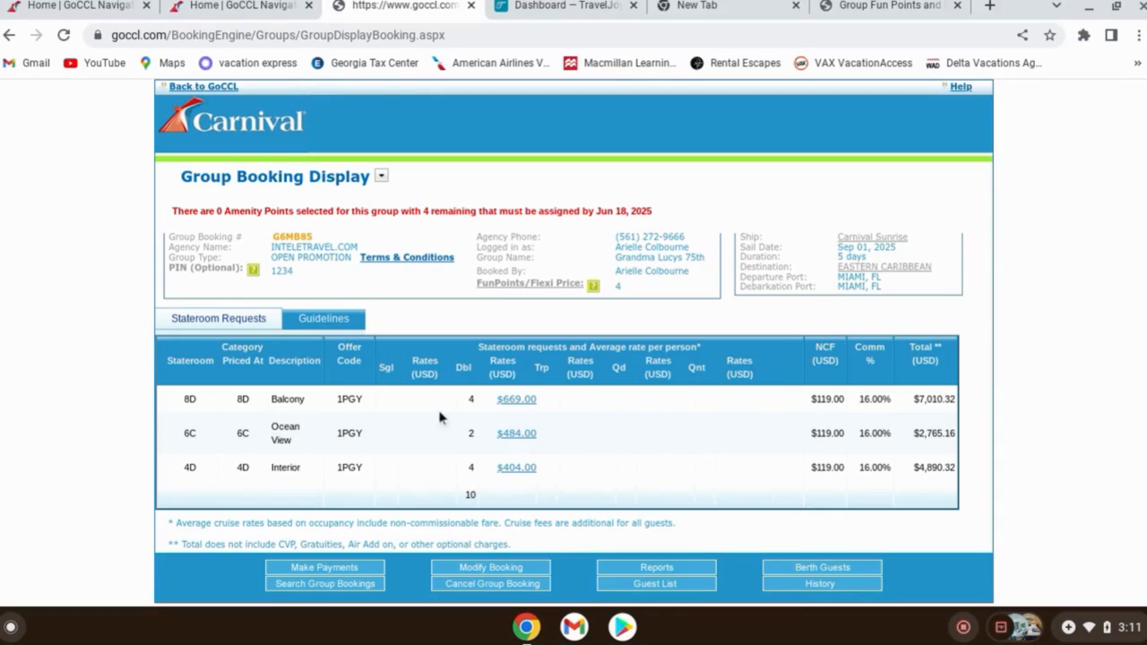
{"action": "left_click", "coordinate": [823, 570]}
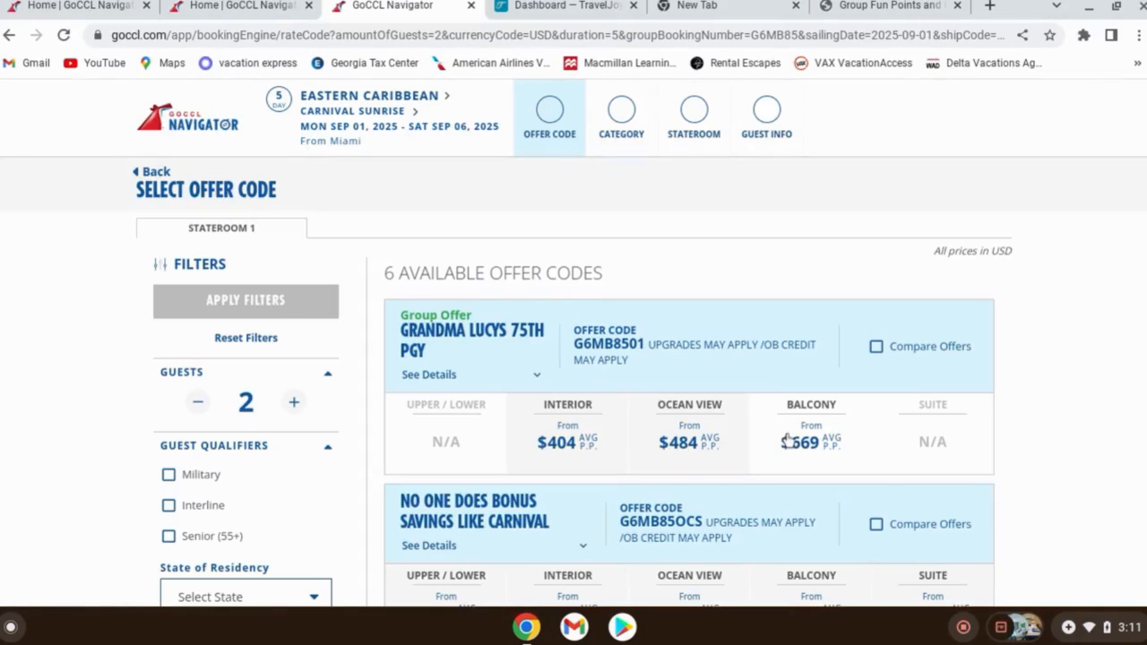
- Scroll through the six offer codes and back up to the group offer ($404, $484, $669)
{"action": "scroll", "coordinate": [492, 341], "scroll_direction": "down", "scroll_amount": 3}
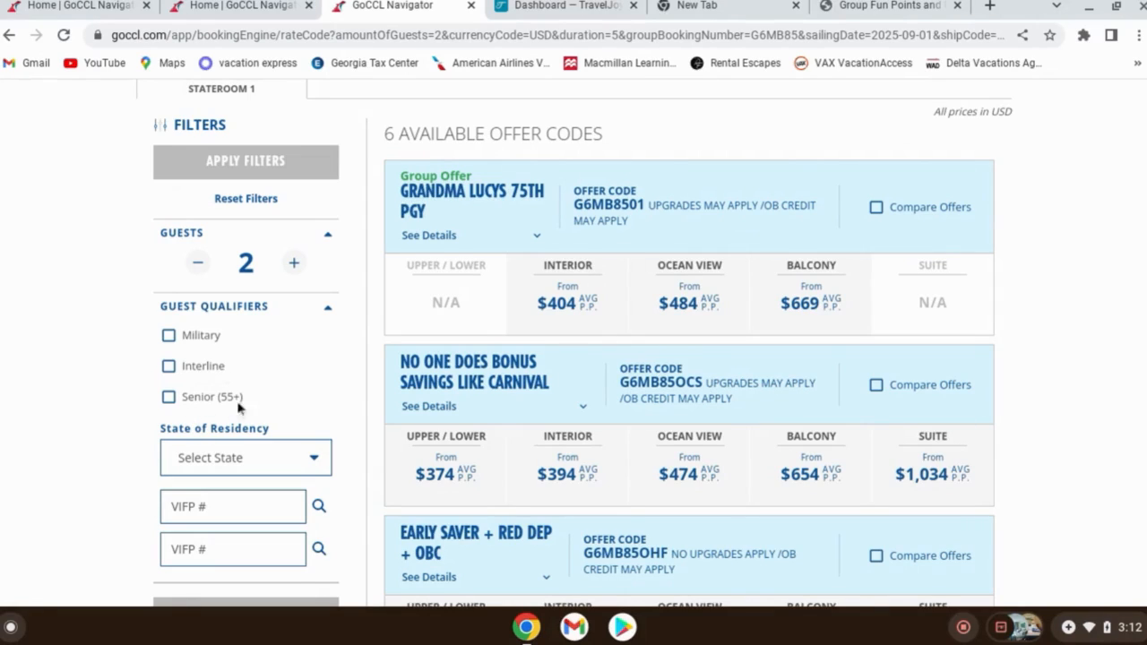
{"action": "scroll", "coordinate": [267, 363], "scroll_direction": "down", "scroll_amount": 3}
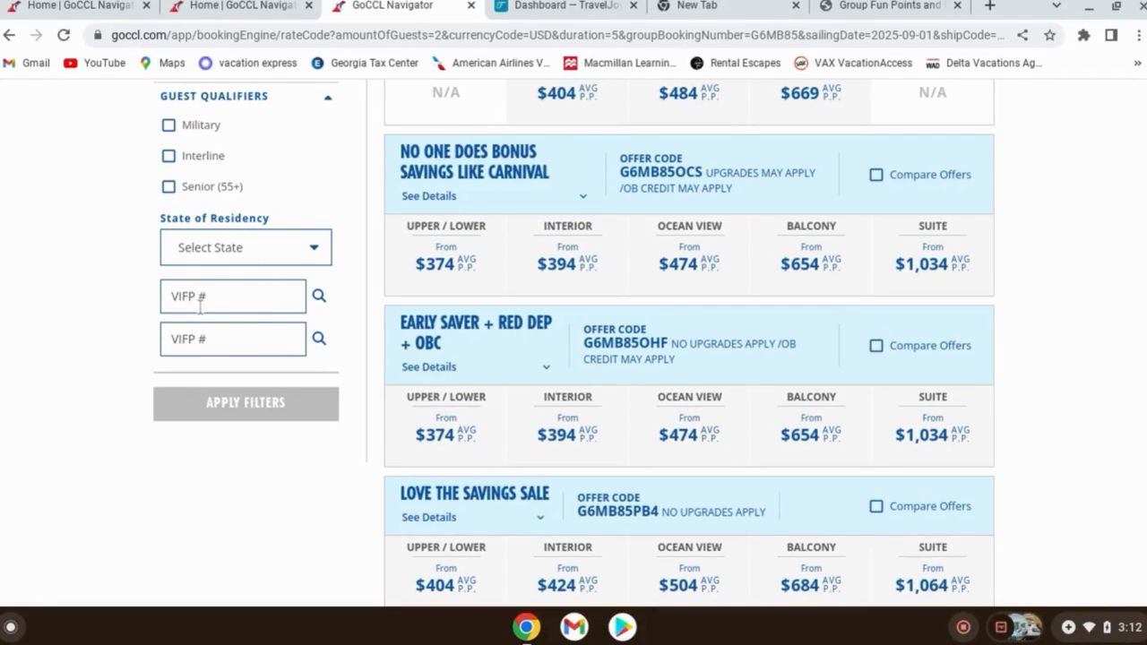
{"action": "scroll", "coordinate": [632, 315], "scroll_direction": "up", "scroll_amount": 3}
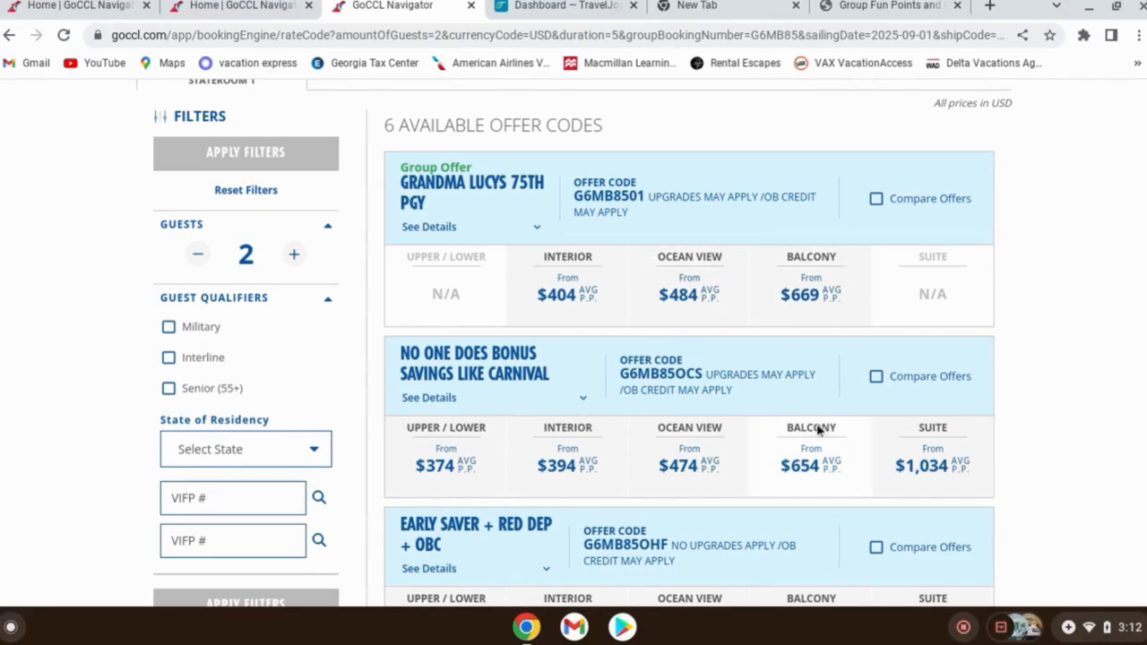
{"action": "scroll", "coordinate": [842, 448], "scroll_direction": "down", "scroll_amount": 5}
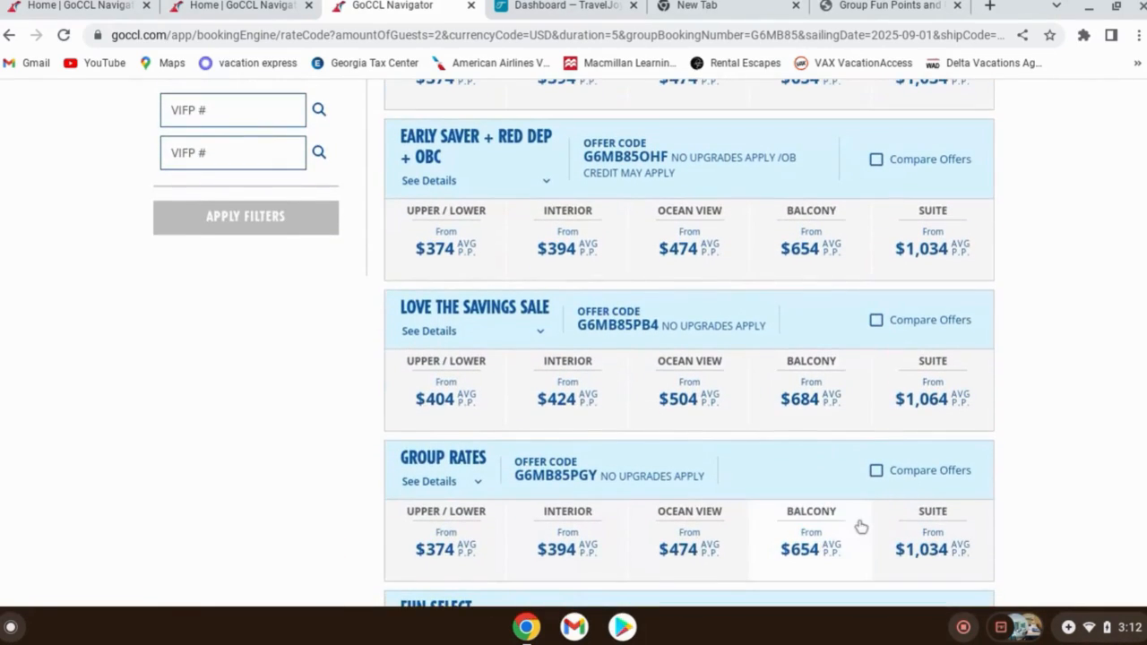
{"action": "scroll", "coordinate": [848, 502], "scroll_direction": "up", "scroll_amount": 7}
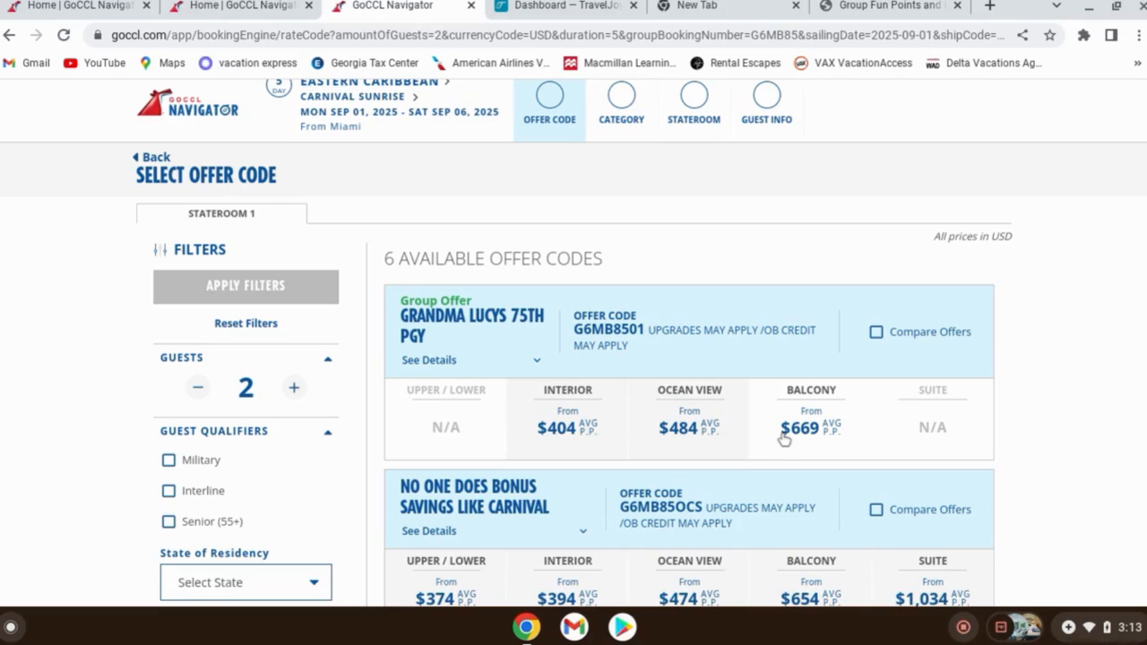
{"action": "scroll", "coordinate": [801, 568], "scroll_direction": "down", "scroll_amount": 3}
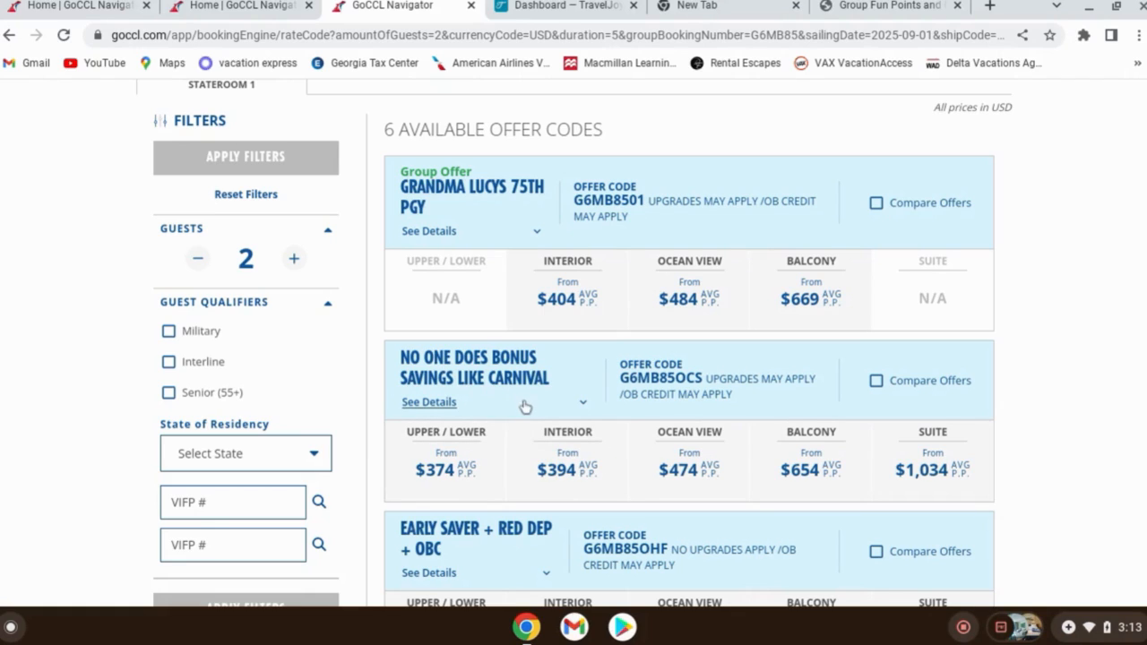
{"action": "scroll", "coordinate": [518, 421], "scroll_direction": "down", "scroll_amount": 3}
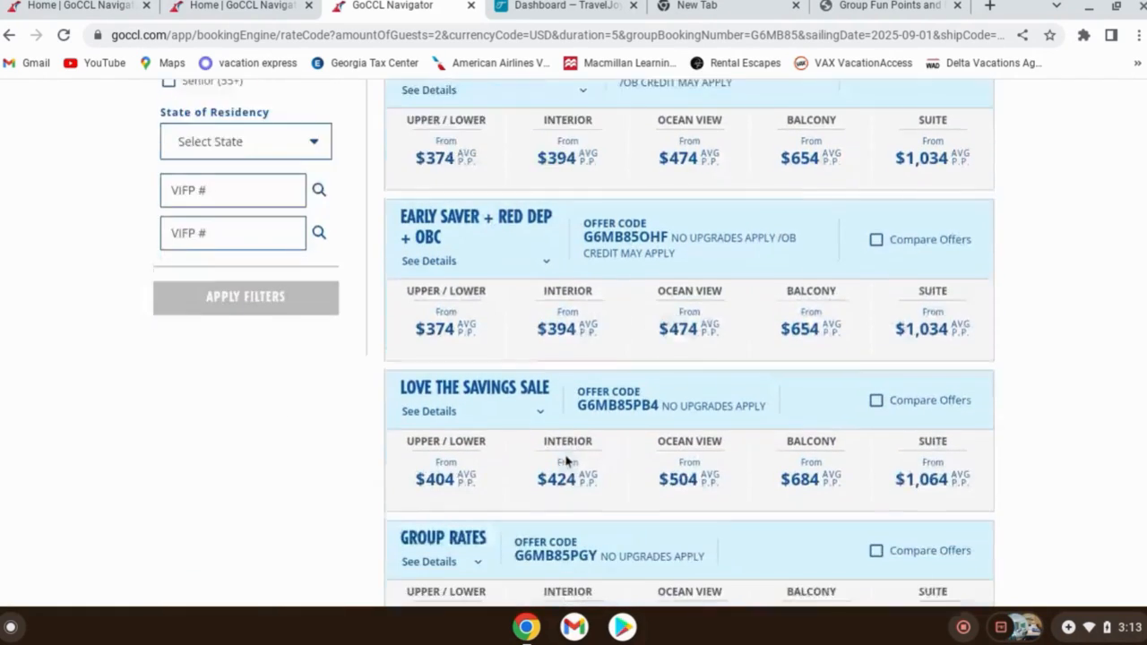
{"action": "scroll", "coordinate": [566, 461], "scroll_direction": "down", "scroll_amount": 1}
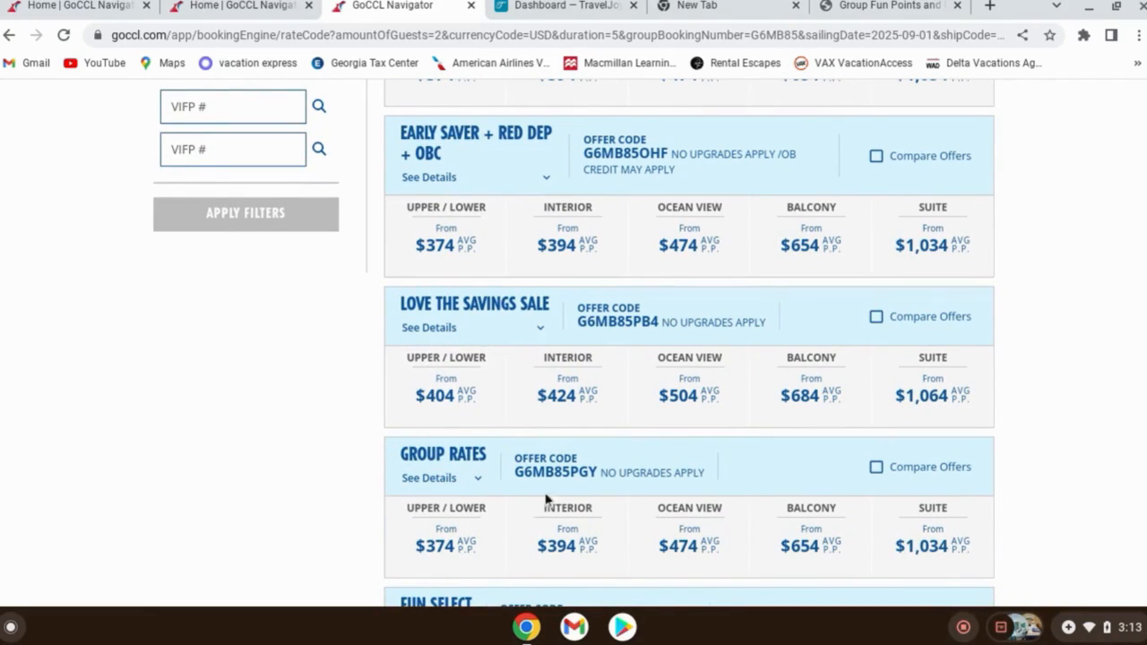
{"action": "scroll", "coordinate": [613, 329], "scroll_direction": "up", "scroll_amount": 1}
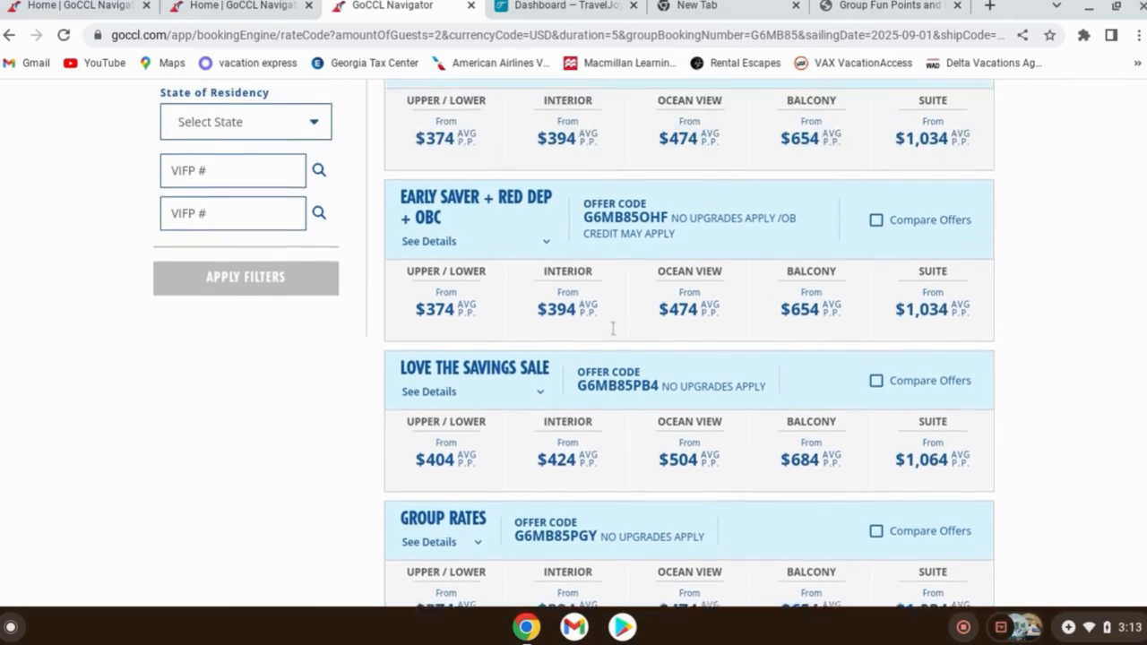
{"action": "scroll", "coordinate": [614, 329], "scroll_direction": "up", "scroll_amount": 1}
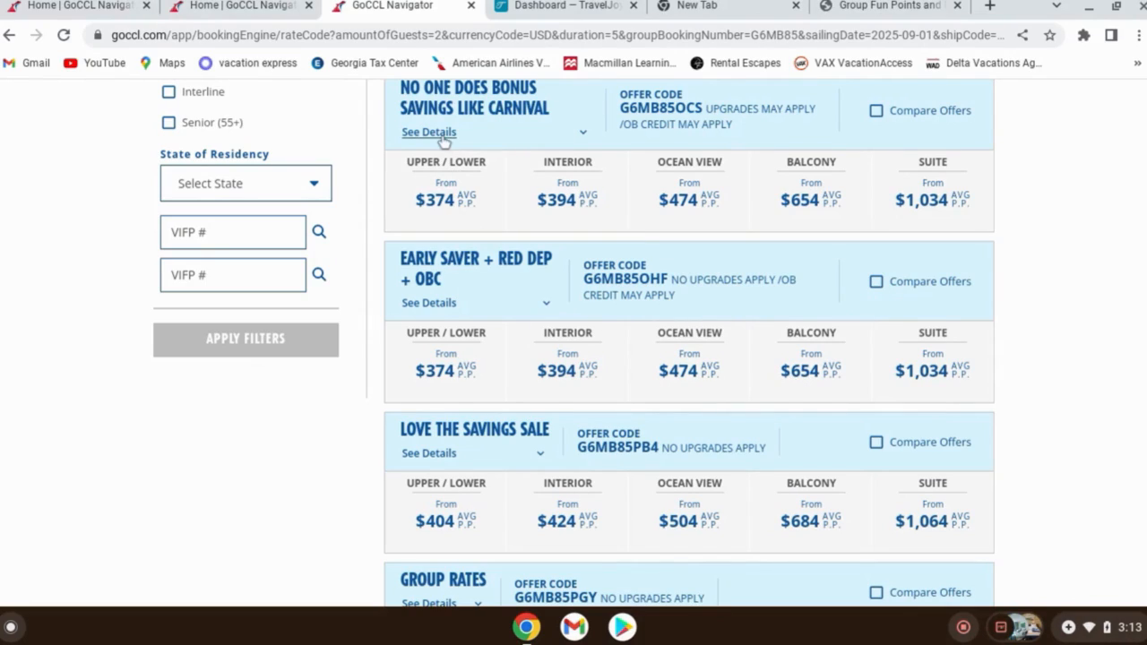
{"action": "left_click", "coordinate": [484, 139]}
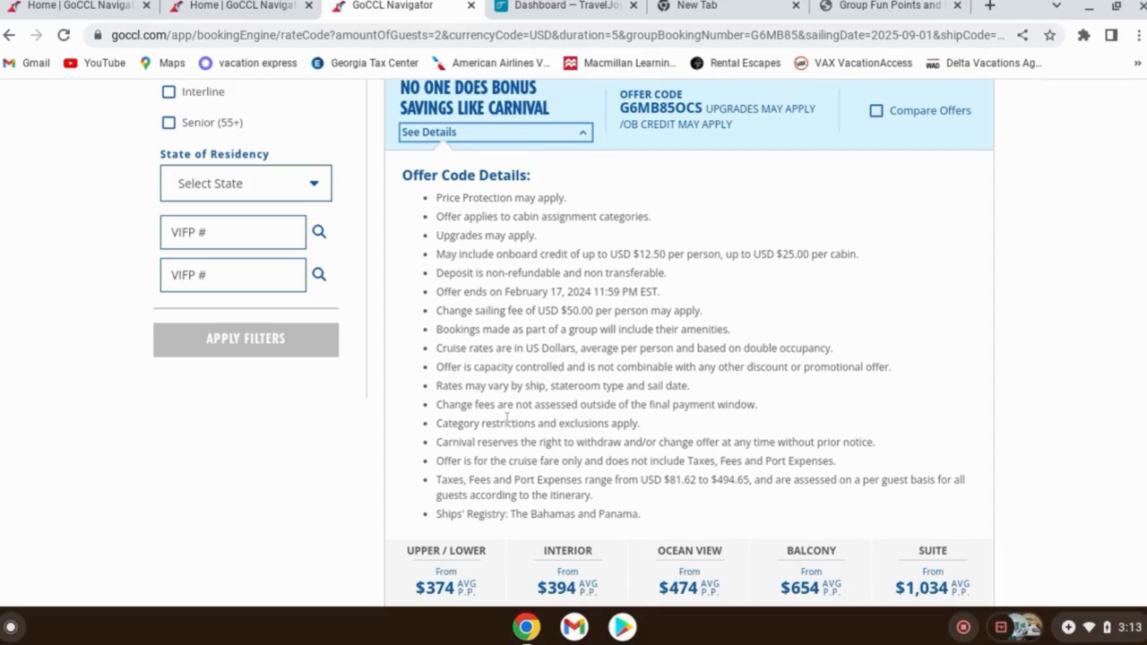
{"action": "left_click", "coordinate": [583, 134]}
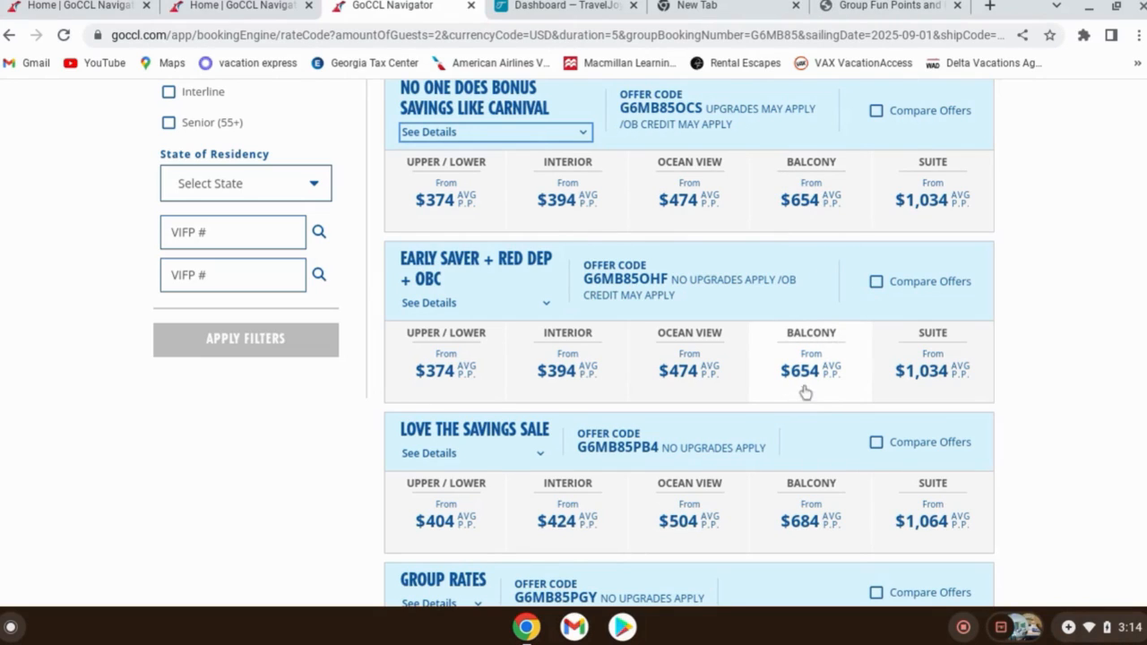
{"action": "scroll", "coordinate": [806, 340], "scroll_direction": "up", "scroll_amount": 1}
{"action": "scroll", "coordinate": [810, 335], "scroll_direction": "up", "scroll_amount": 1}
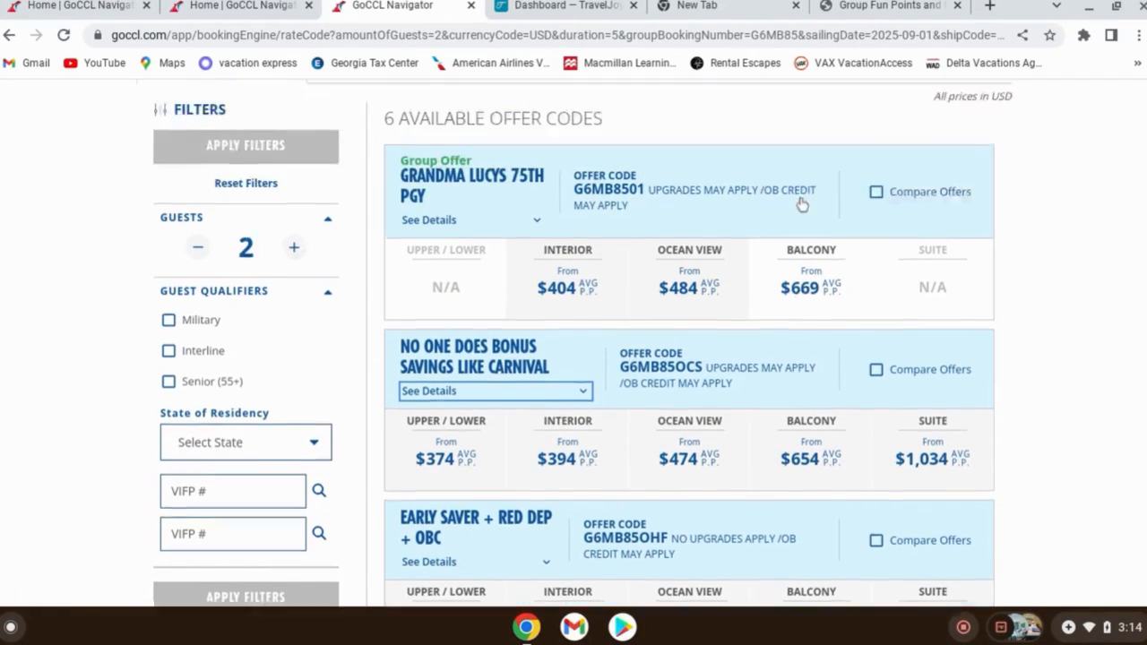
{"action": "scroll", "coordinate": [799, 203], "scroll_direction": "up", "scroll_amount": 1}
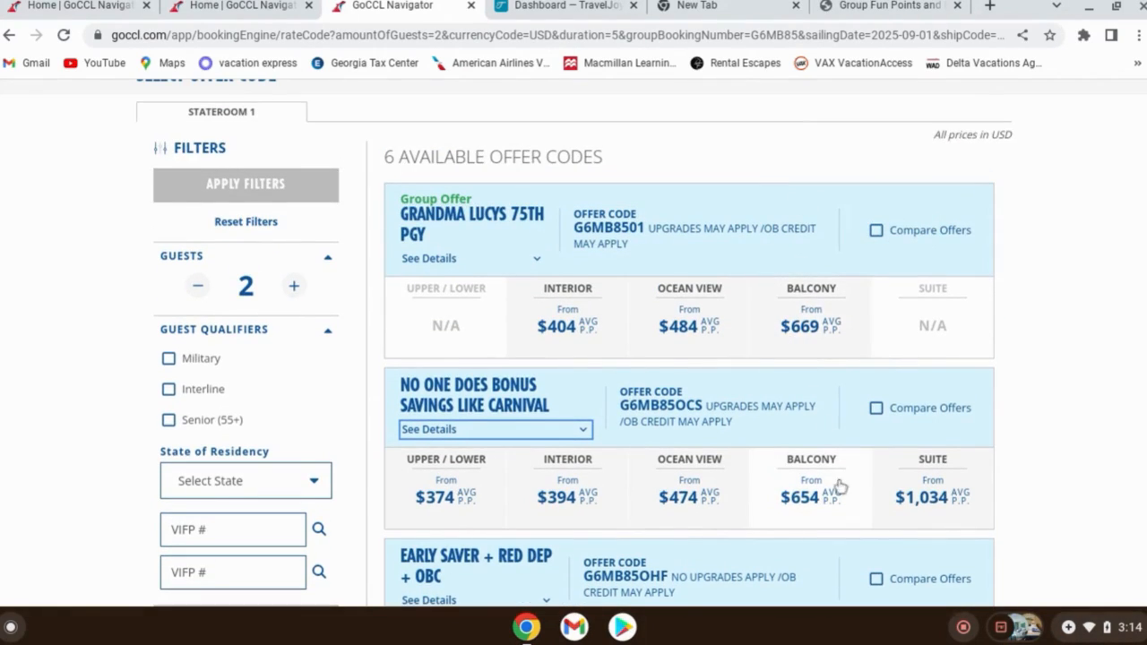
{"action": "scroll", "coordinate": [712, 341], "scroll_direction": "down", "scroll_amount": 4}
{"action": "scroll", "coordinate": [860, 310], "scroll_direction": "up", "scroll_amount": 2}
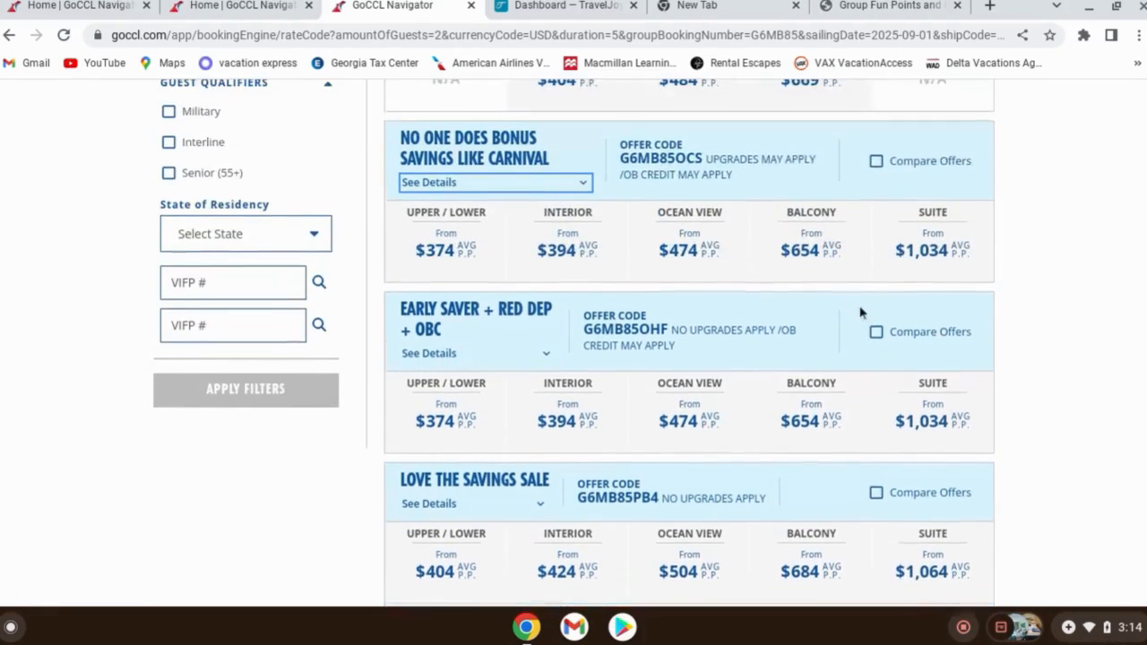
{"action": "scroll", "coordinate": [813, 186], "scroll_direction": "up", "scroll_amount": 1}
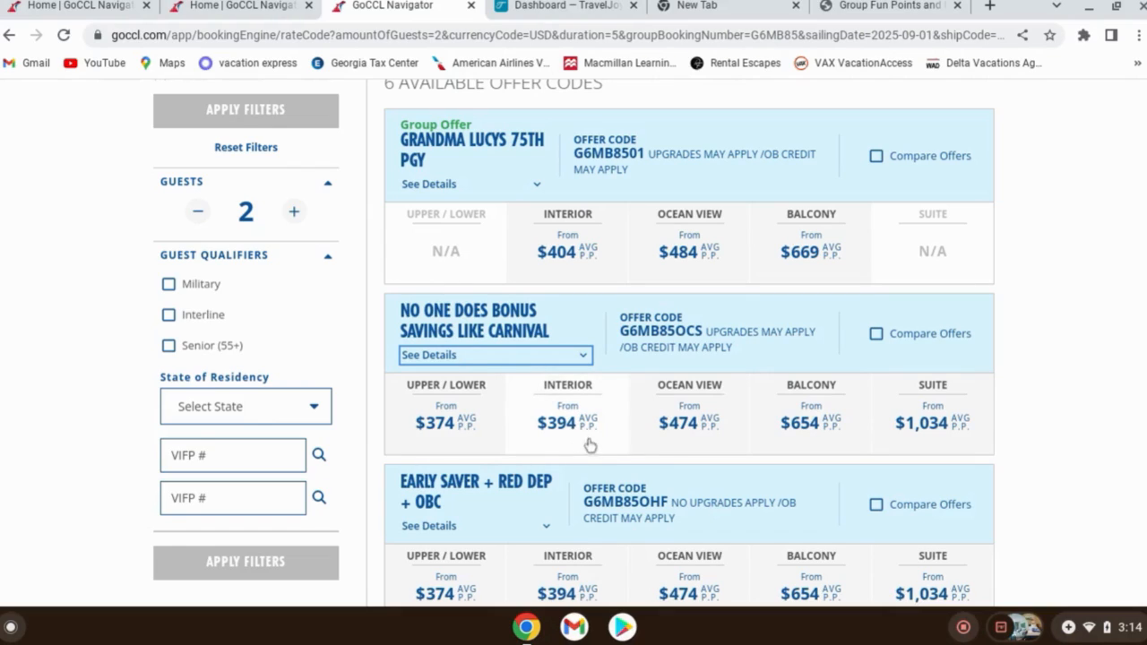
{"action": "scroll", "coordinate": [769, 336], "scroll_direction": "down", "scroll_amount": 2}
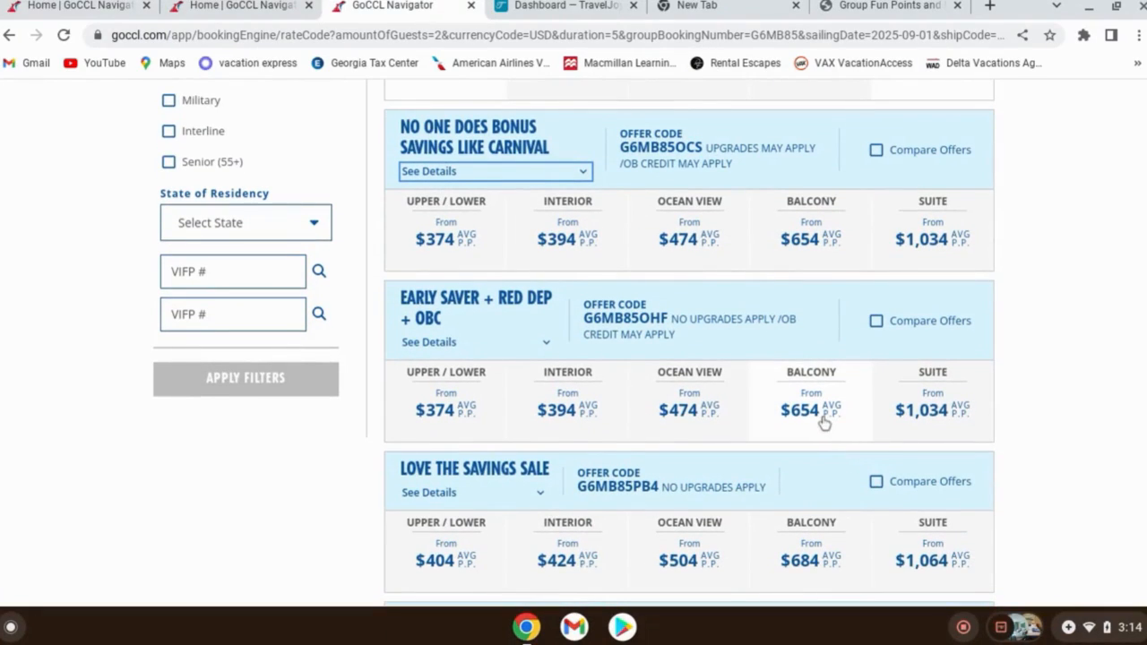
{"action": "scroll", "coordinate": [819, 411], "scroll_direction": "up", "scroll_amount": 4}
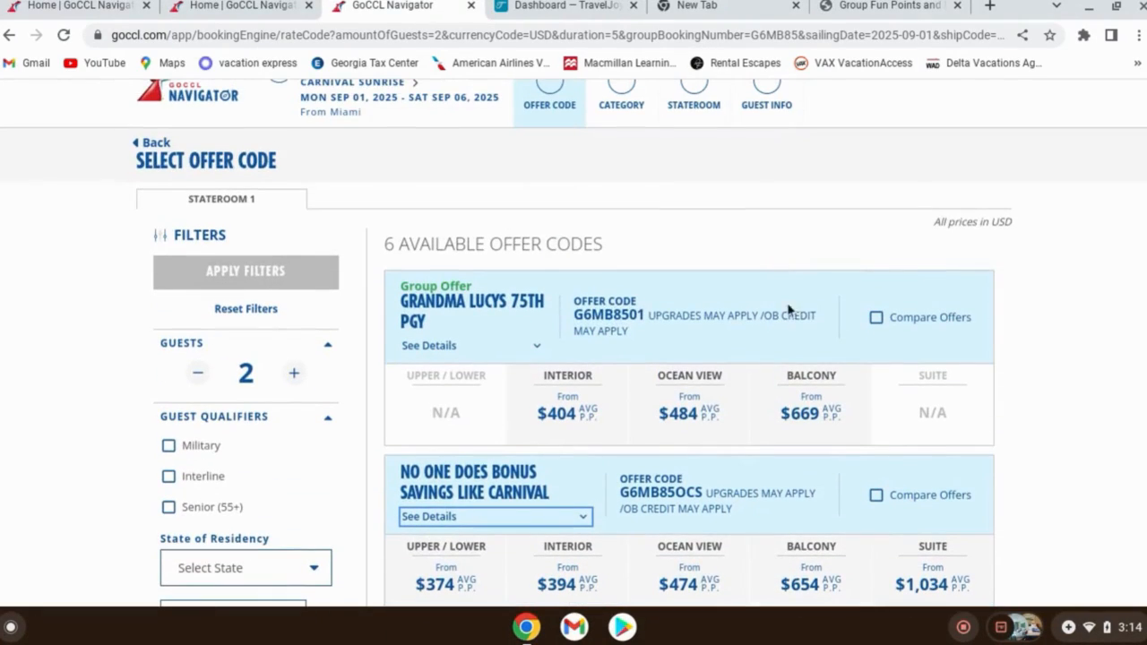
{"action": "scroll", "coordinate": [820, 466], "scroll_direction": "down", "scroll_amount": 3}
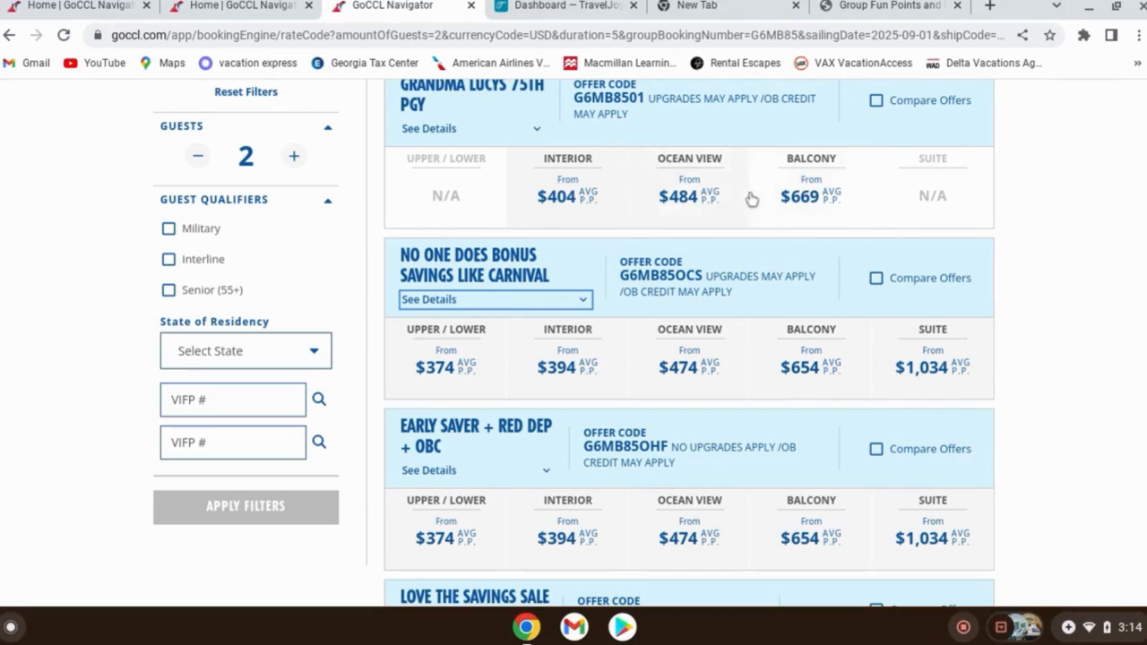
{"action": "scroll", "coordinate": [820, 362], "scroll_direction": "down", "scroll_amount": 1}
{"action": "scroll", "coordinate": [820, 362], "scroll_direction": "down", "scroll_amount": 3}
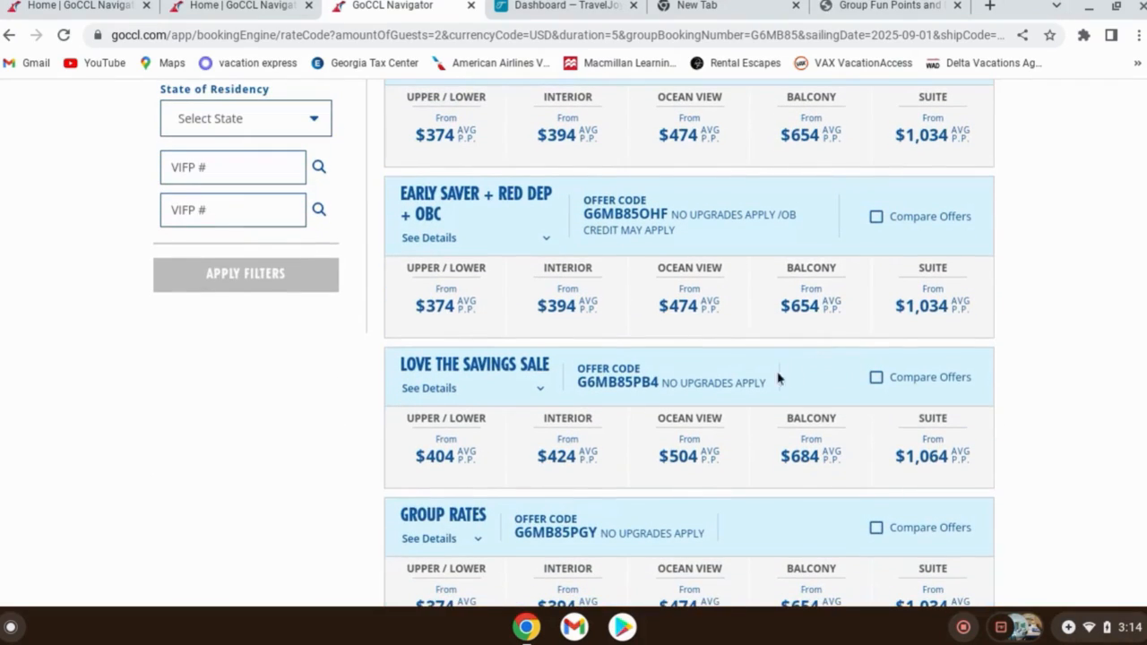
{"action": "left_click", "coordinate": [815, 308]}
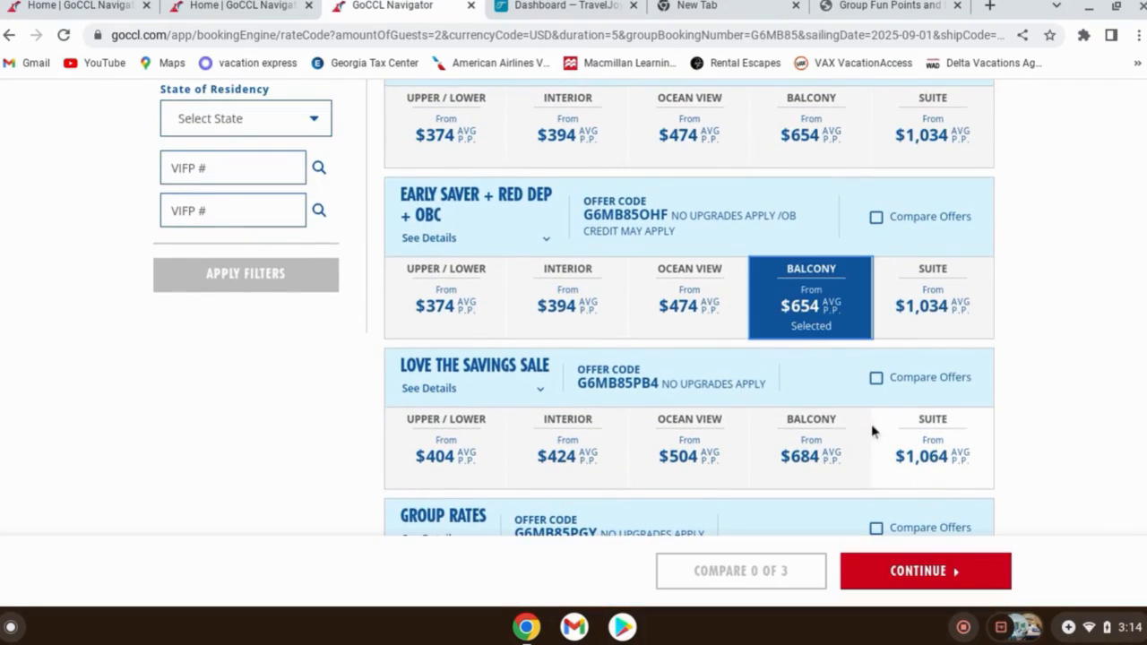
{"action": "left_click", "coordinate": [928, 582]}
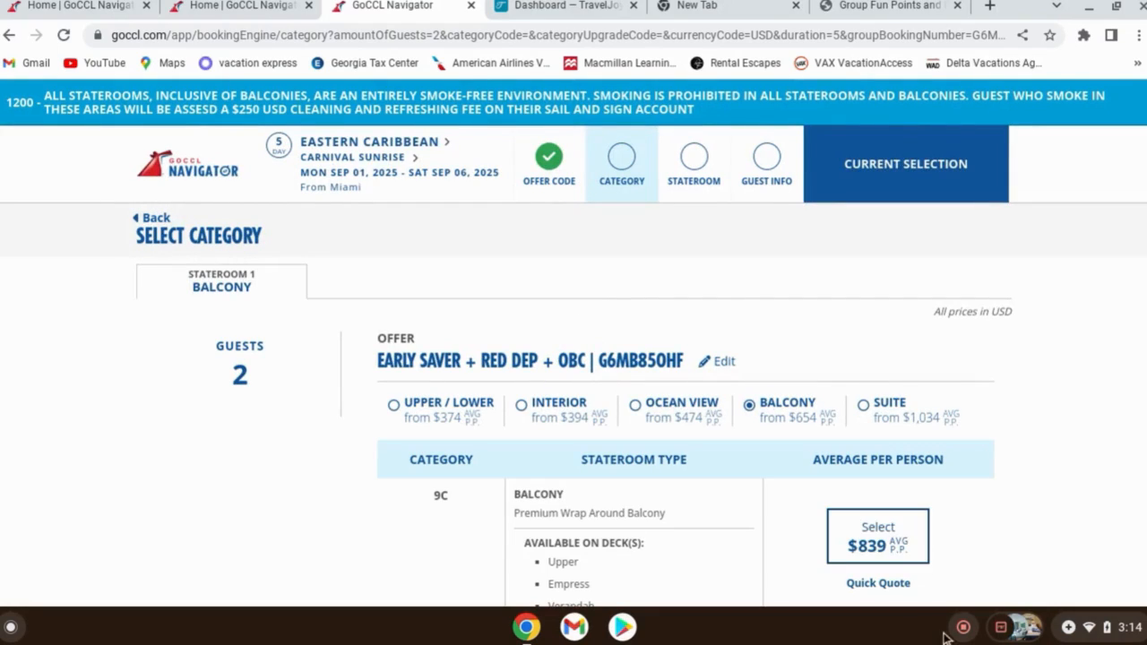
{"action": "scroll", "coordinate": [848, 269], "scroll_direction": "down", "scroll_amount": 10}
{"action": "scroll", "coordinate": [538, 323], "scroll_direction": "down", "scroll_amount": 3}
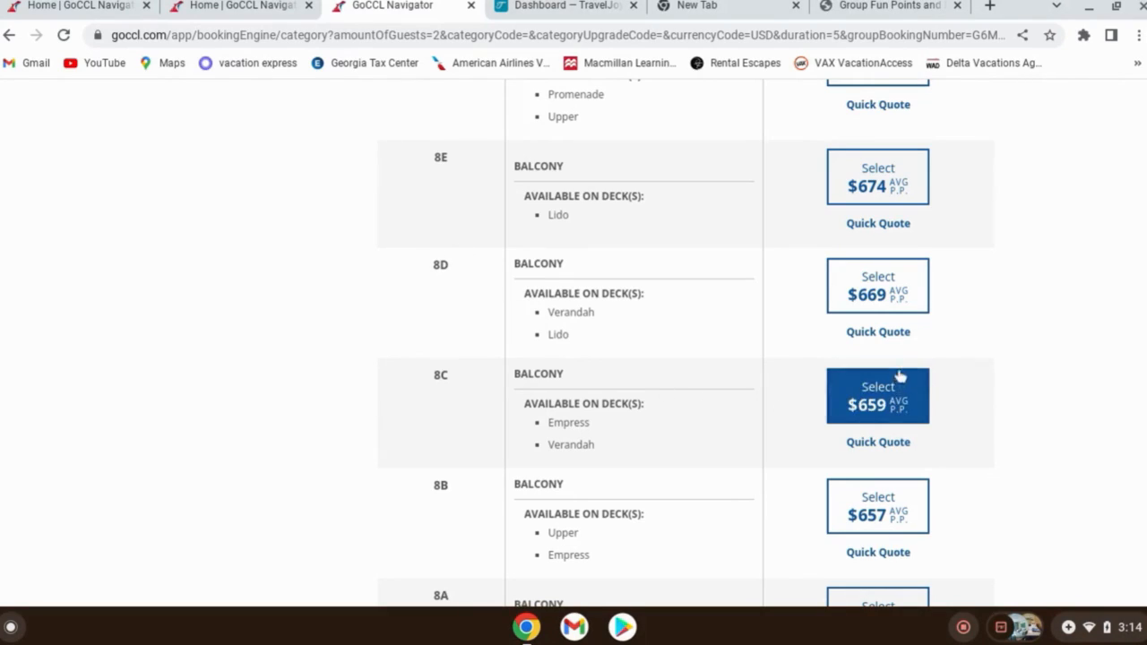
- Open the Balcony 8D Quick Quote and compare its Guest View and Agent View
{"action": "left_click", "coordinate": [882, 333]}
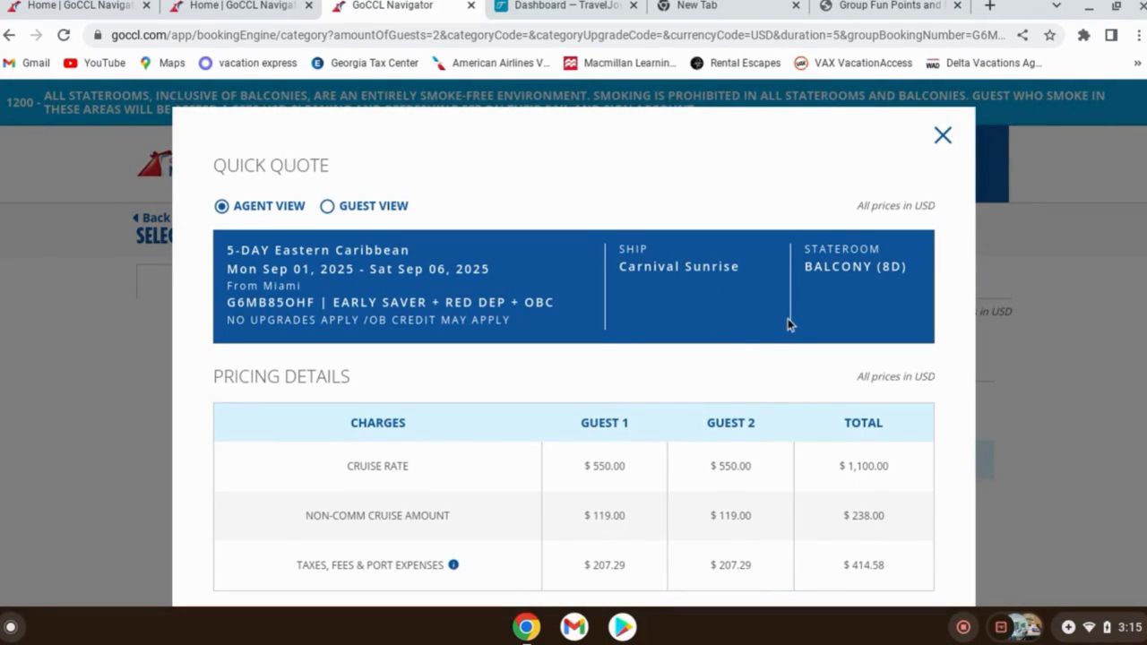
{"action": "scroll", "coordinate": [441, 194], "scroll_direction": "down", "scroll_amount": 1}
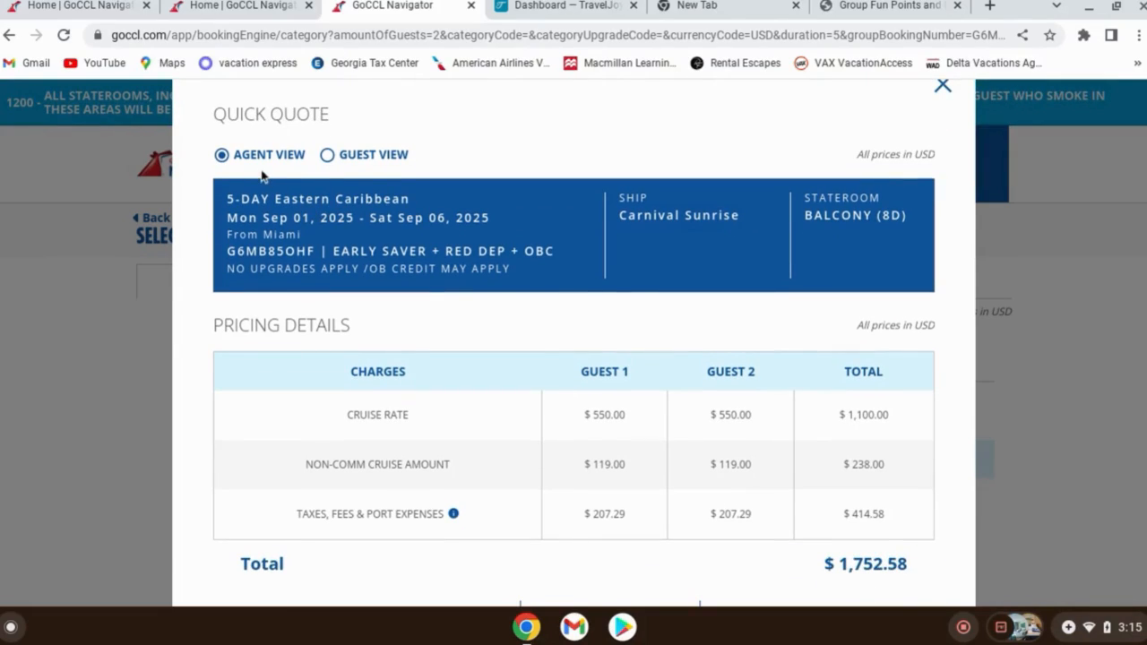
{"action": "left_click", "coordinate": [328, 156]}
{"action": "scroll", "coordinate": [640, 295], "scroll_direction": "down", "scroll_amount": 10}
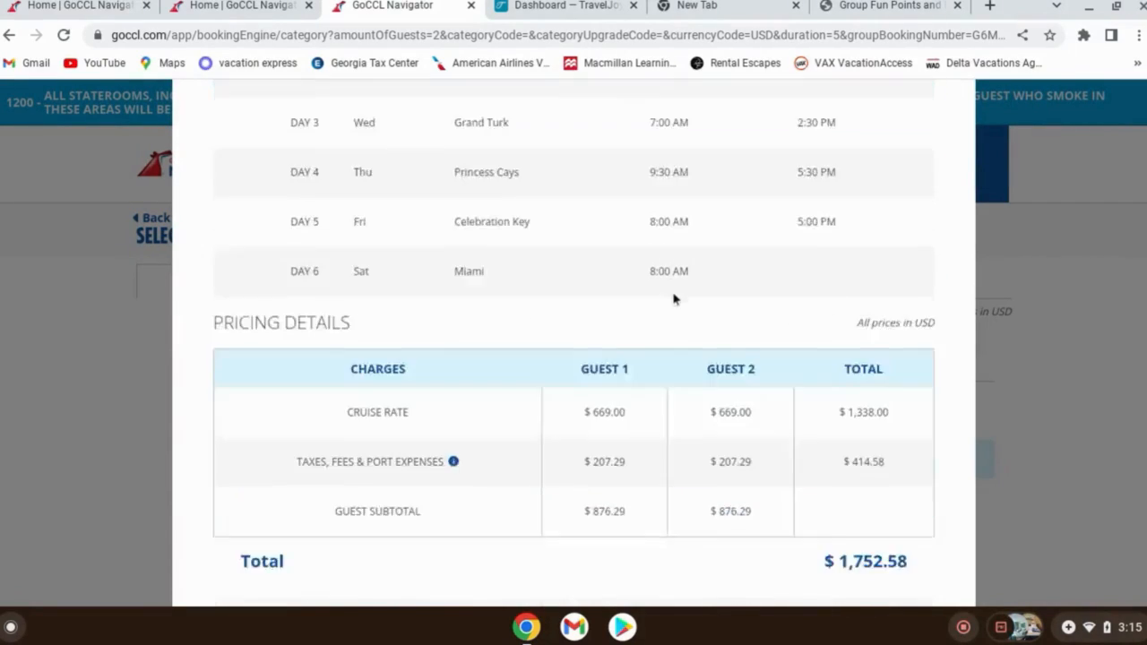
{"action": "scroll", "coordinate": [695, 328], "scroll_direction": "down", "scroll_amount": 10}
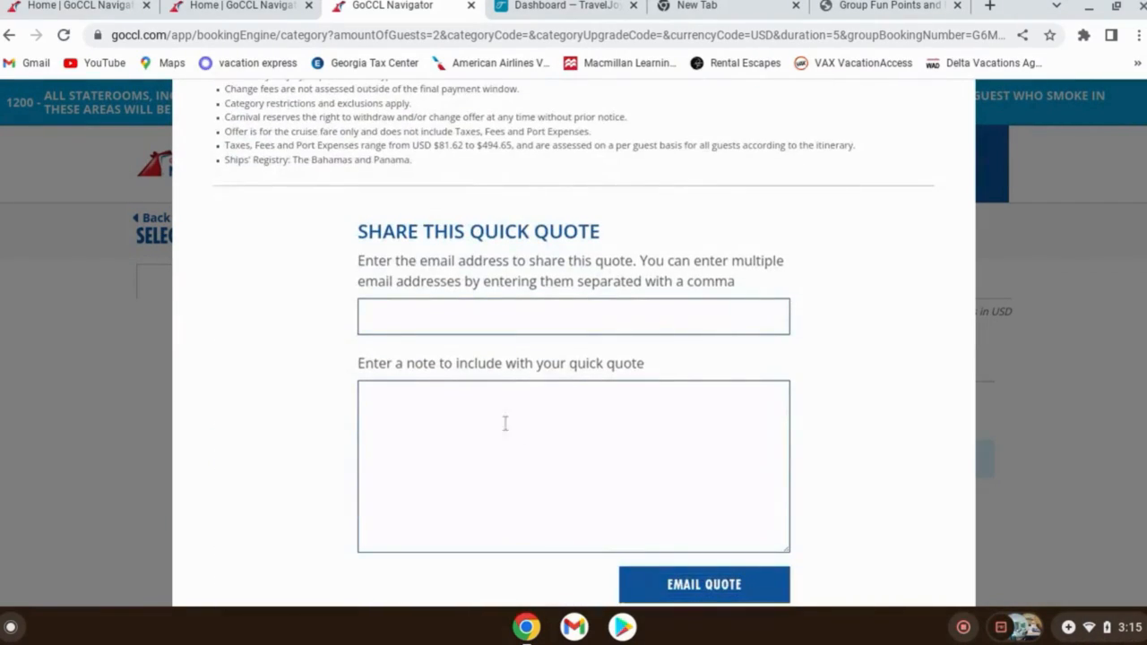
{"action": "scroll", "coordinate": [609, 318], "scroll_direction": "up", "scroll_amount": 7}
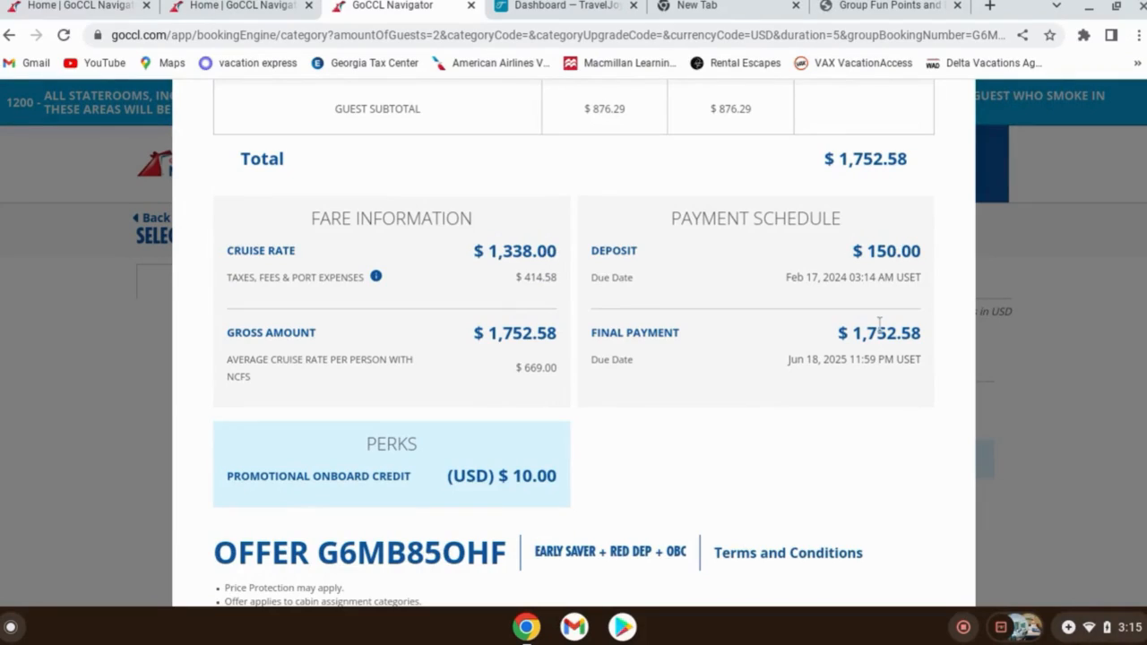
{"action": "scroll", "coordinate": [700, 293], "scroll_direction": "up", "scroll_amount": 10}
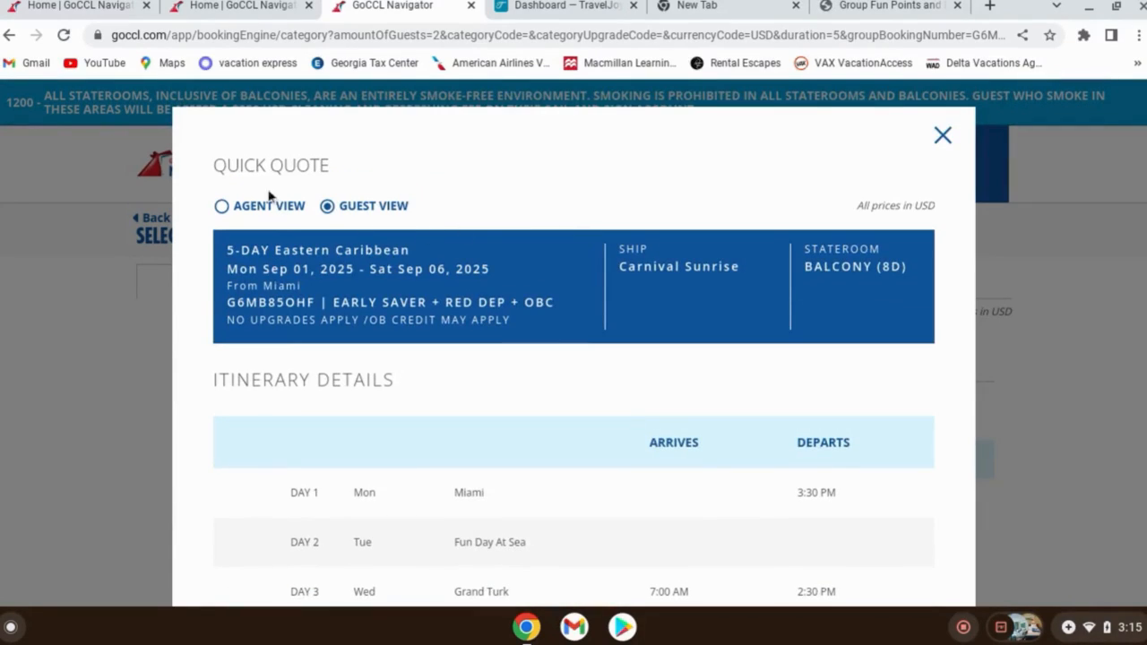
{"action": "left_click", "coordinate": [225, 209]}
{"action": "scroll", "coordinate": [648, 338], "scroll_direction": "down", "scroll_amount": 3}
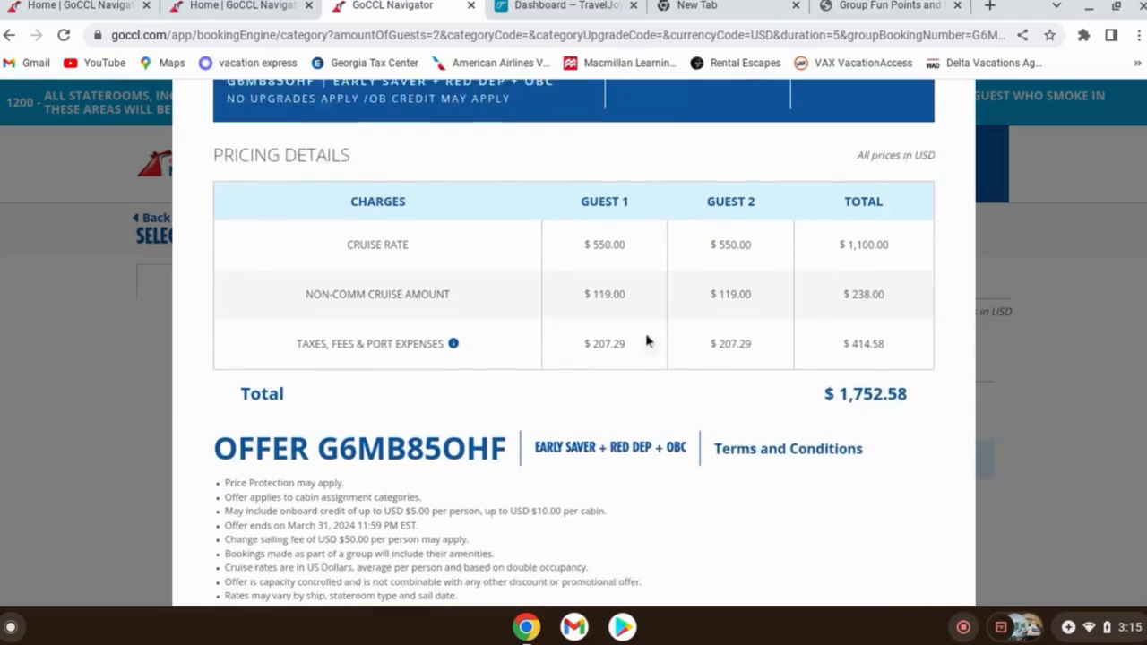
{"action": "scroll", "coordinate": [741, 266], "scroll_direction": "down", "scroll_amount": 6}
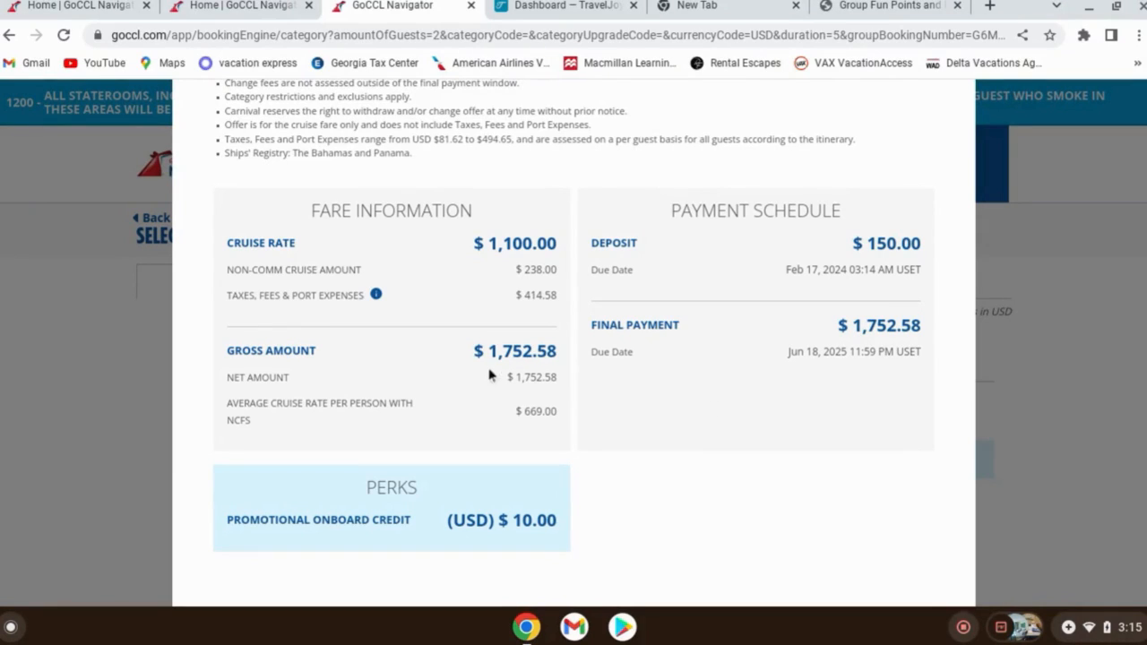
{"action": "scroll", "coordinate": [724, 469], "scroll_direction": "up", "scroll_amount": 10}
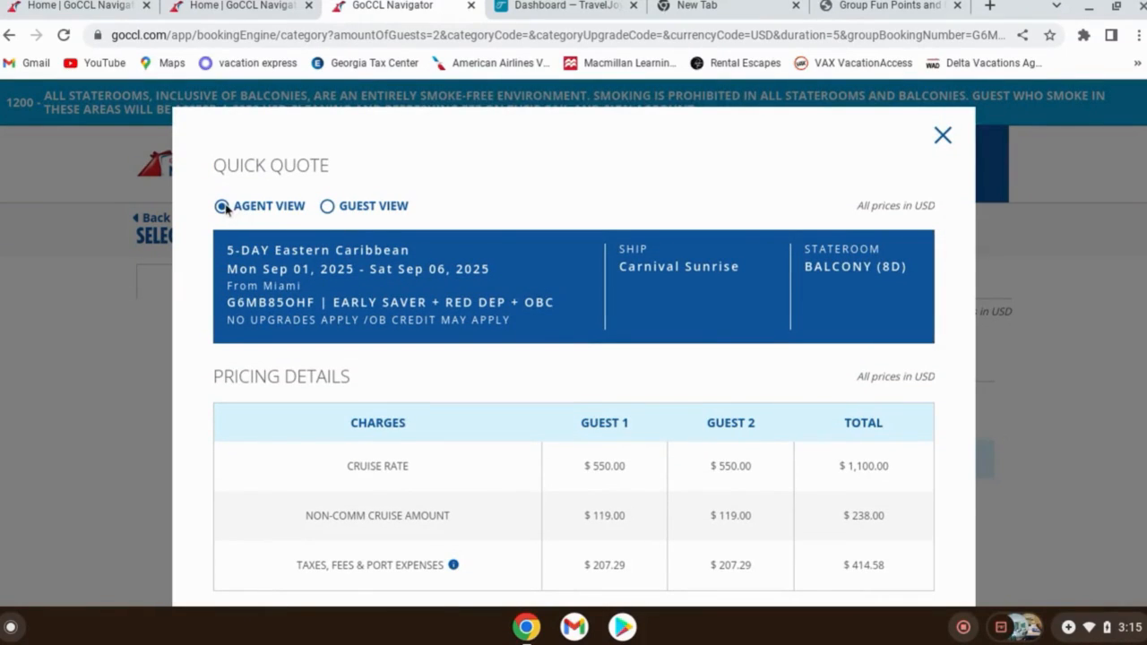
{"action": "scroll", "coordinate": [583, 277], "scroll_direction": "down", "scroll_amount": 6}
{"action": "scroll", "coordinate": [649, 334], "scroll_direction": "up", "scroll_amount": 1}
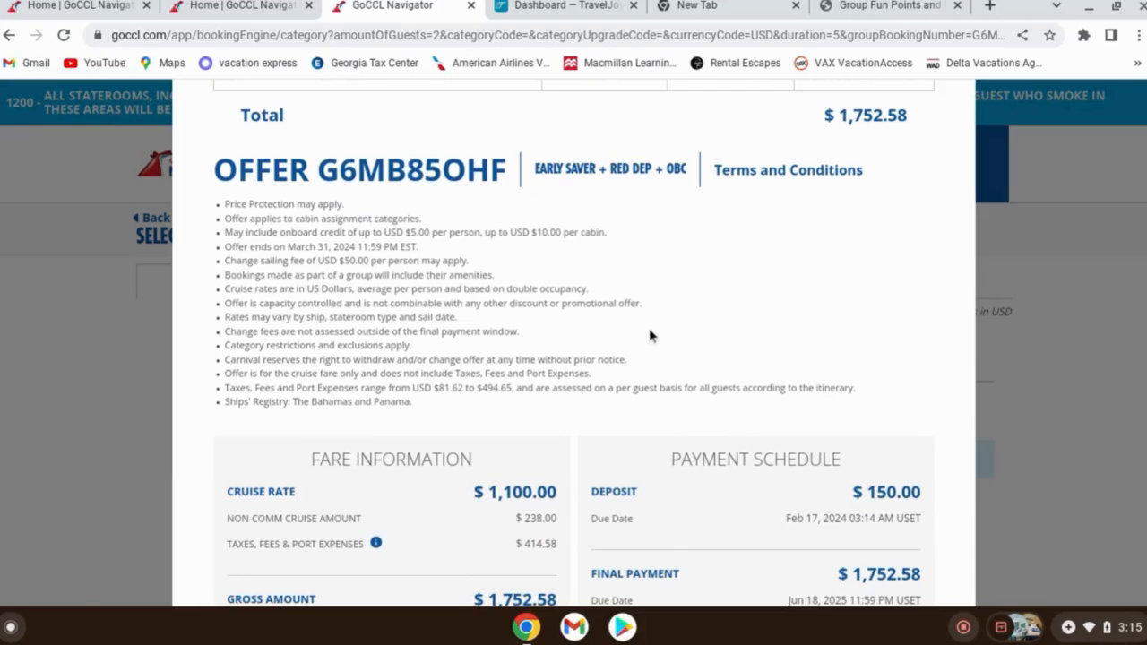
{"action": "scroll", "coordinate": [649, 335], "scroll_direction": "down", "scroll_amount": 3}
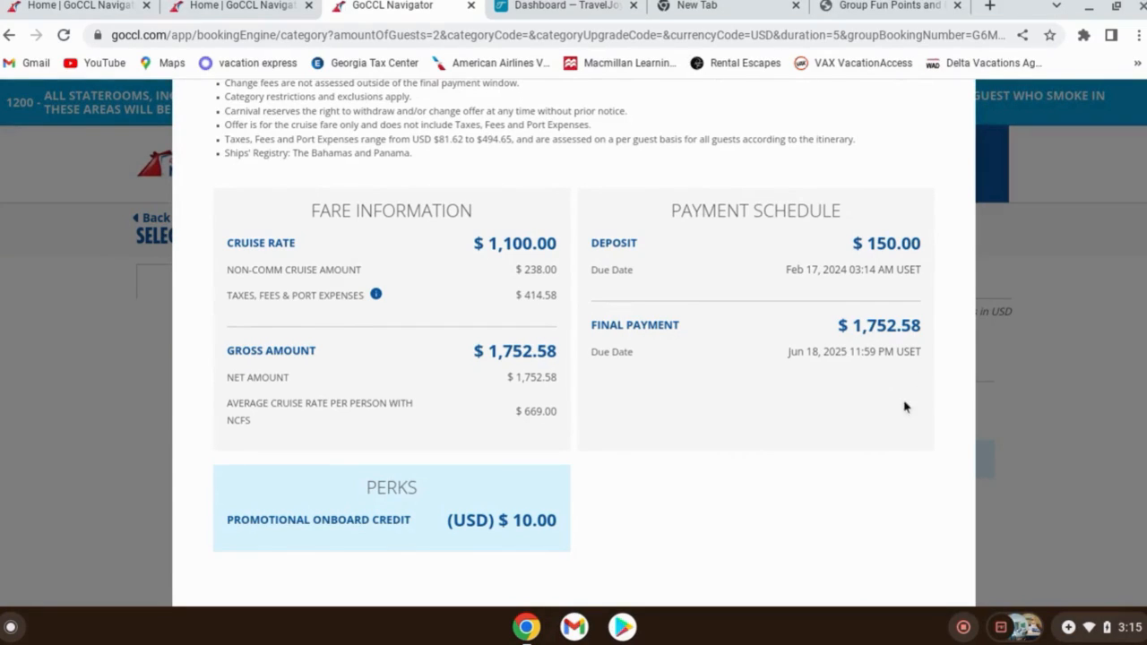
- Close and reopen the 8D Quick Quote, reviewing the $1,752.58 total and $150 deposit
{"action": "left_click", "coordinate": [1027, 350]}
{"action": "scroll", "coordinate": [1004, 377], "scroll_direction": "down", "scroll_amount": 1}
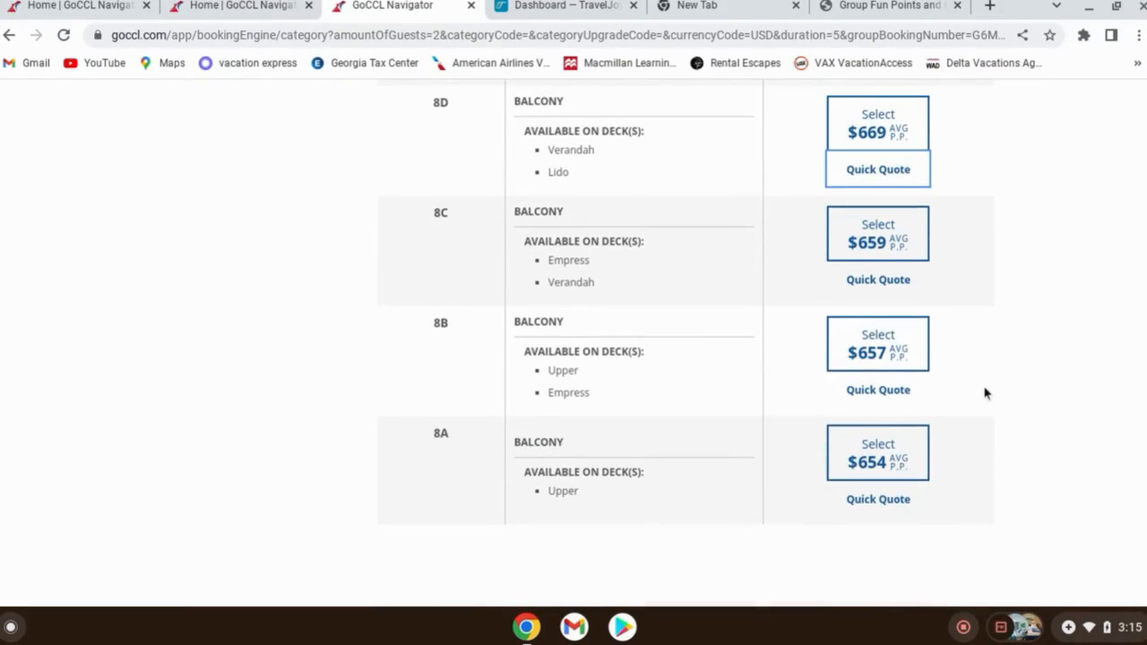
{"action": "scroll", "coordinate": [884, 385], "scroll_direction": "up", "scroll_amount": 5}
{"action": "scroll", "coordinate": [929, 376], "scroll_direction": "down", "scroll_amount": 3}
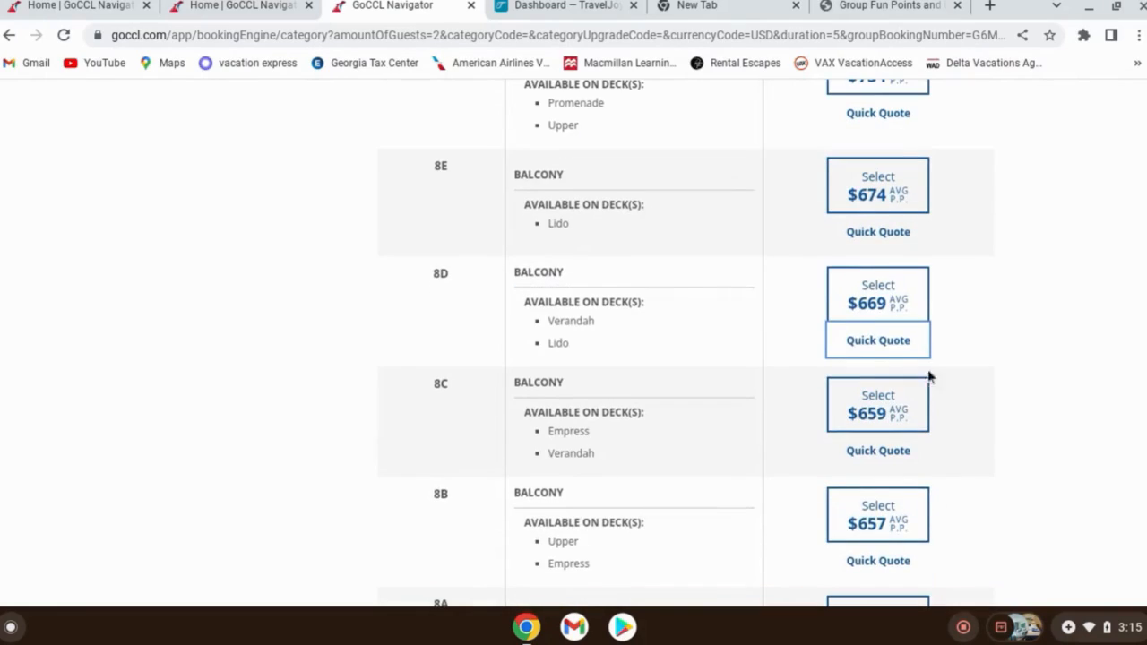
{"action": "left_click", "coordinate": [878, 341]}
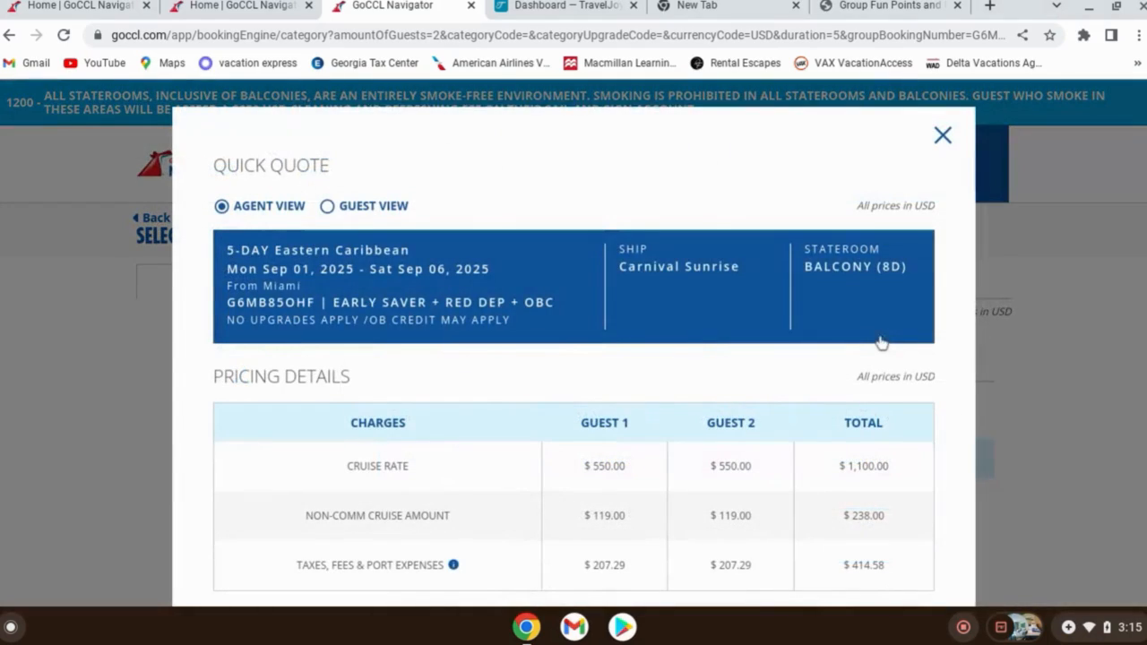
{"action": "scroll", "coordinate": [757, 324], "scroll_direction": "down", "scroll_amount": 10}
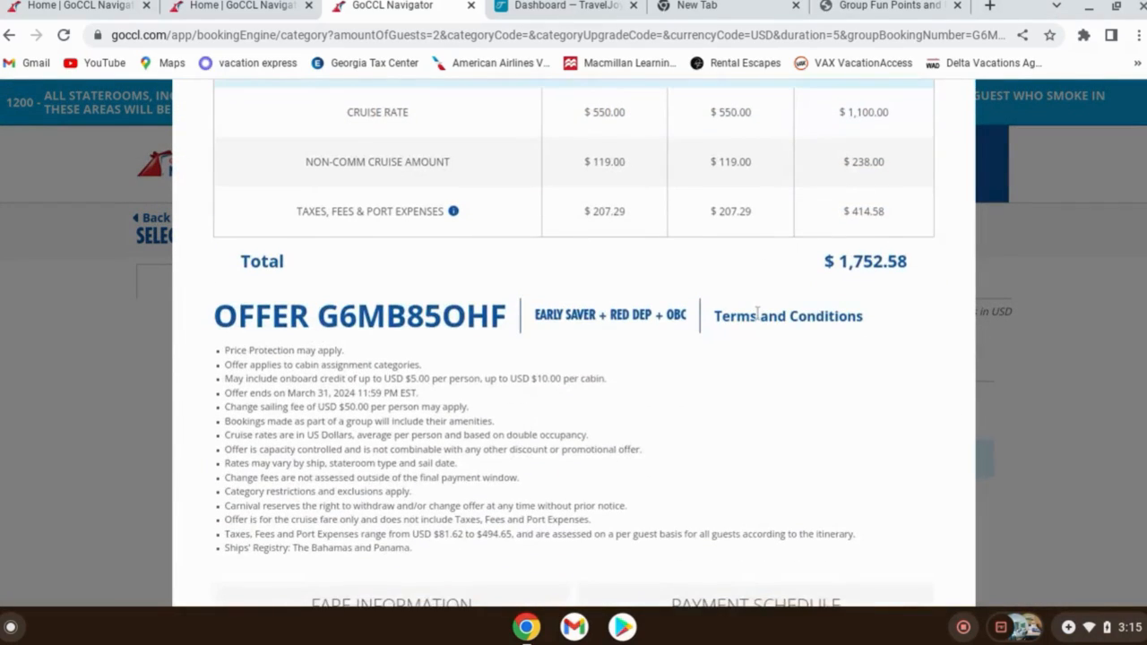
{"action": "scroll", "coordinate": [757, 314], "scroll_direction": "down", "scroll_amount": 2}
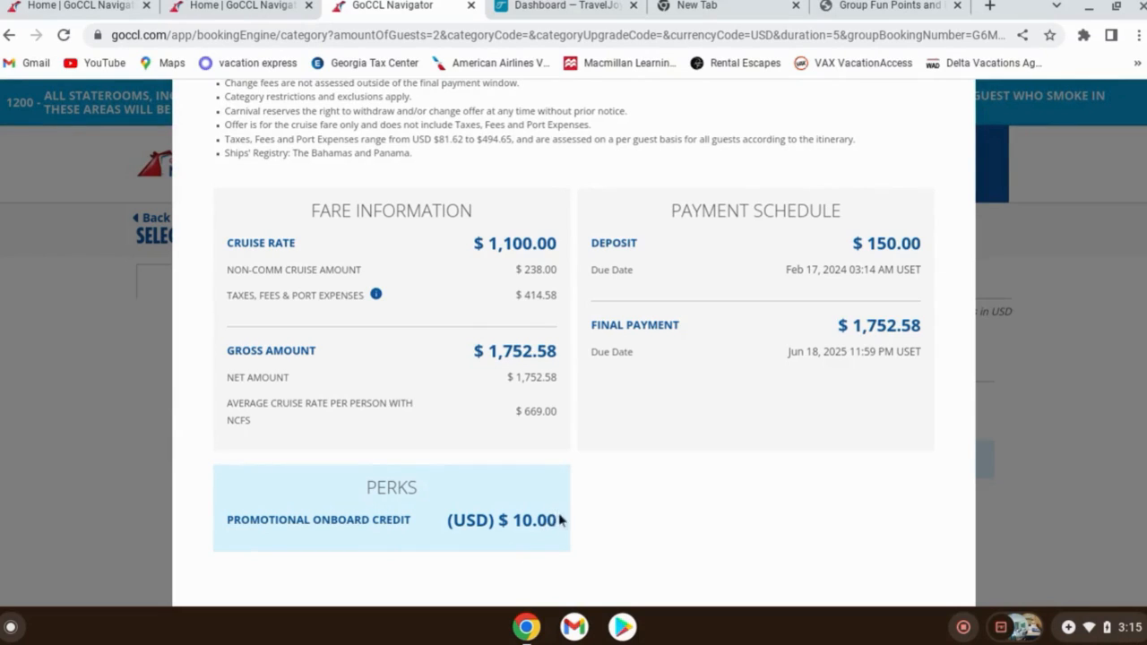
{"action": "scroll", "coordinate": [896, 350], "scroll_direction": "up", "scroll_amount": 4}
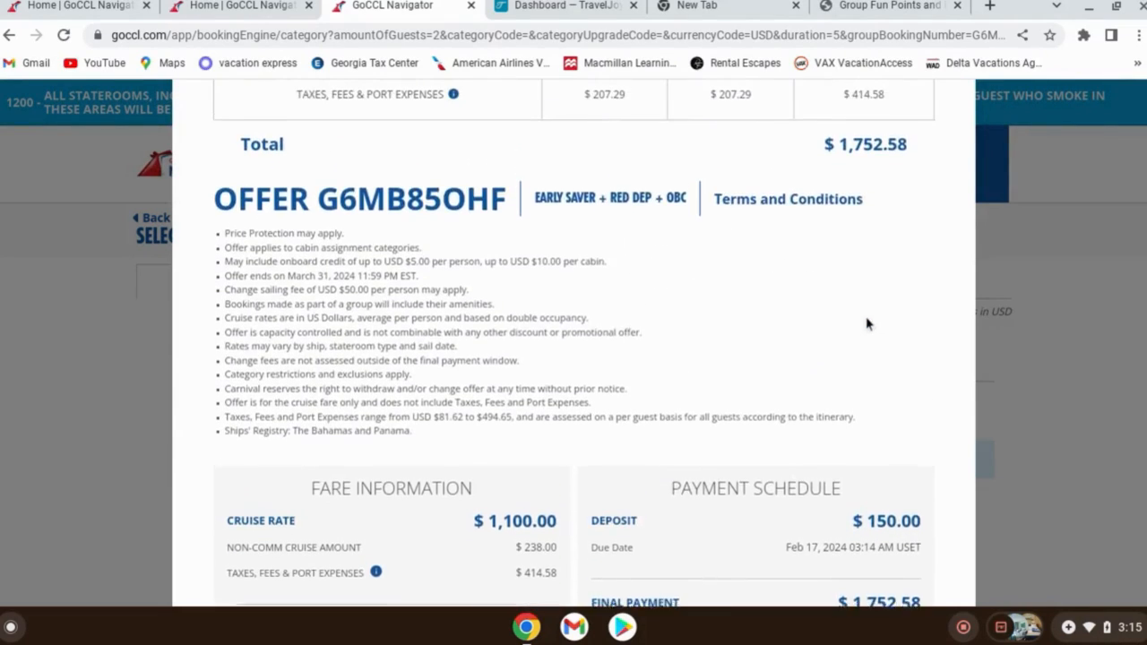
{"action": "scroll", "coordinate": [584, 384], "scroll_direction": "up", "scroll_amount": 5}
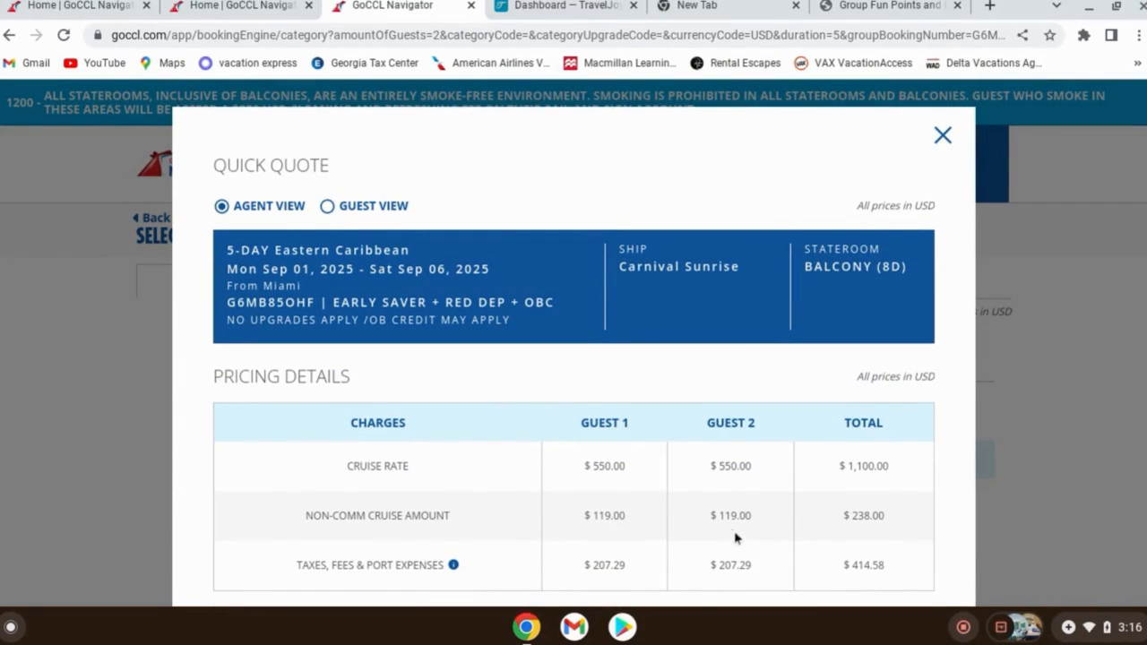
- View the 8D quote's itinerary in Guest View, then its $1,100.00 Agent View breakdown, and close it
{"action": "left_click", "coordinate": [327, 206]}
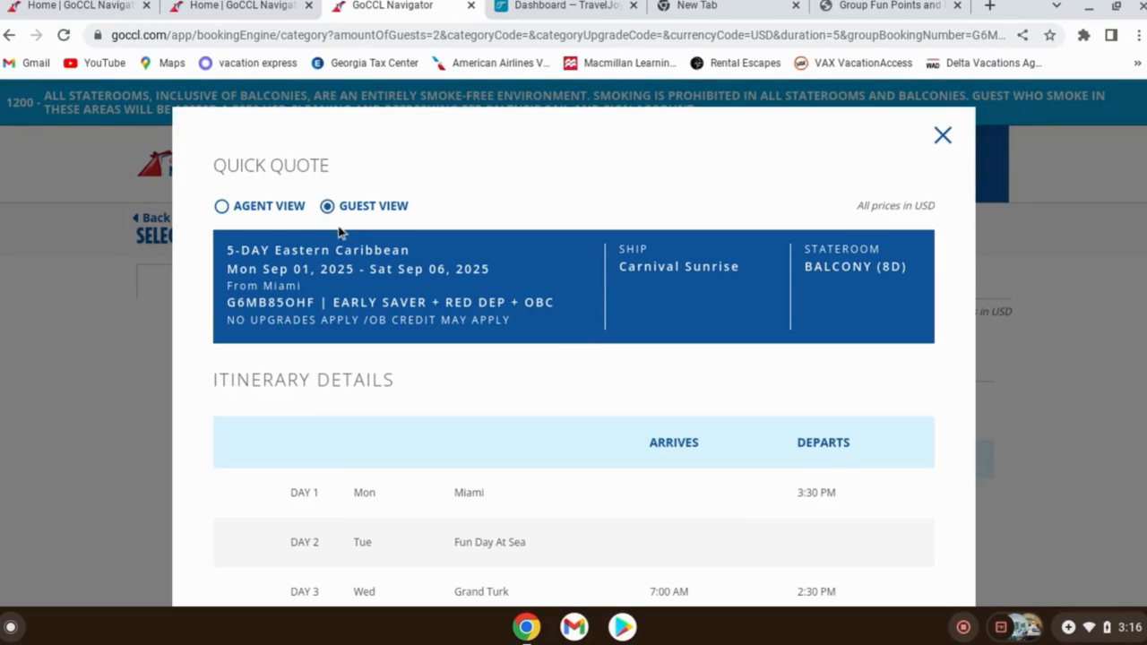
{"action": "scroll", "coordinate": [606, 367], "scroll_direction": "down", "scroll_amount": 8}
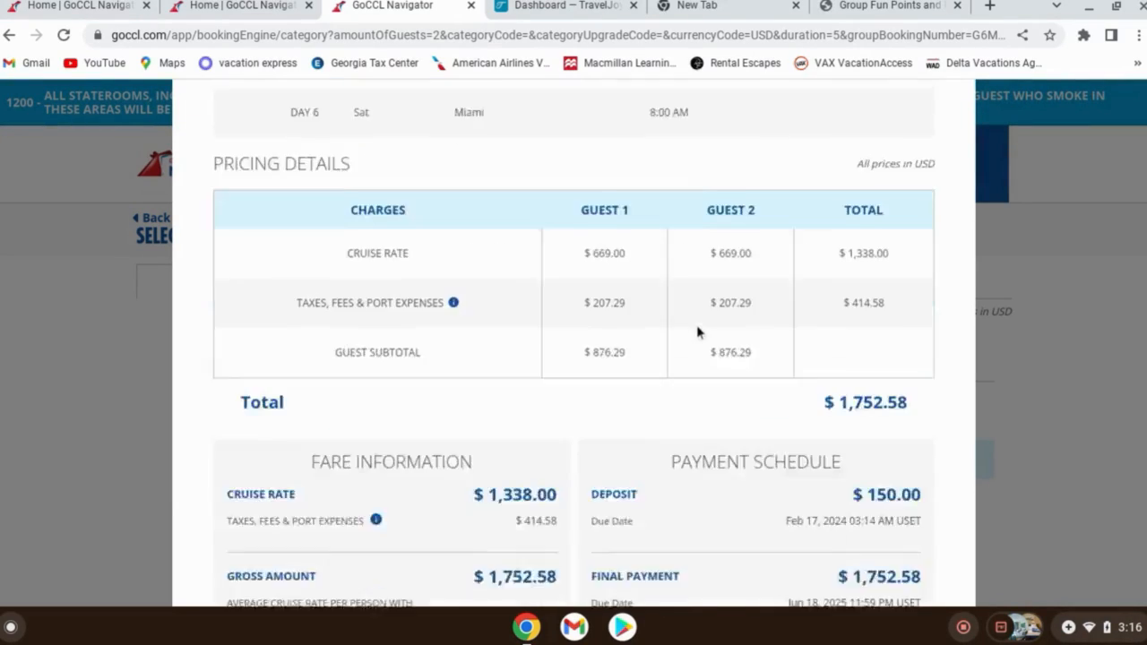
{"action": "scroll", "coordinate": [705, 330], "scroll_direction": "down", "scroll_amount": 5}
{"action": "scroll", "coordinate": [705, 328], "scroll_direction": "up", "scroll_amount": 2}
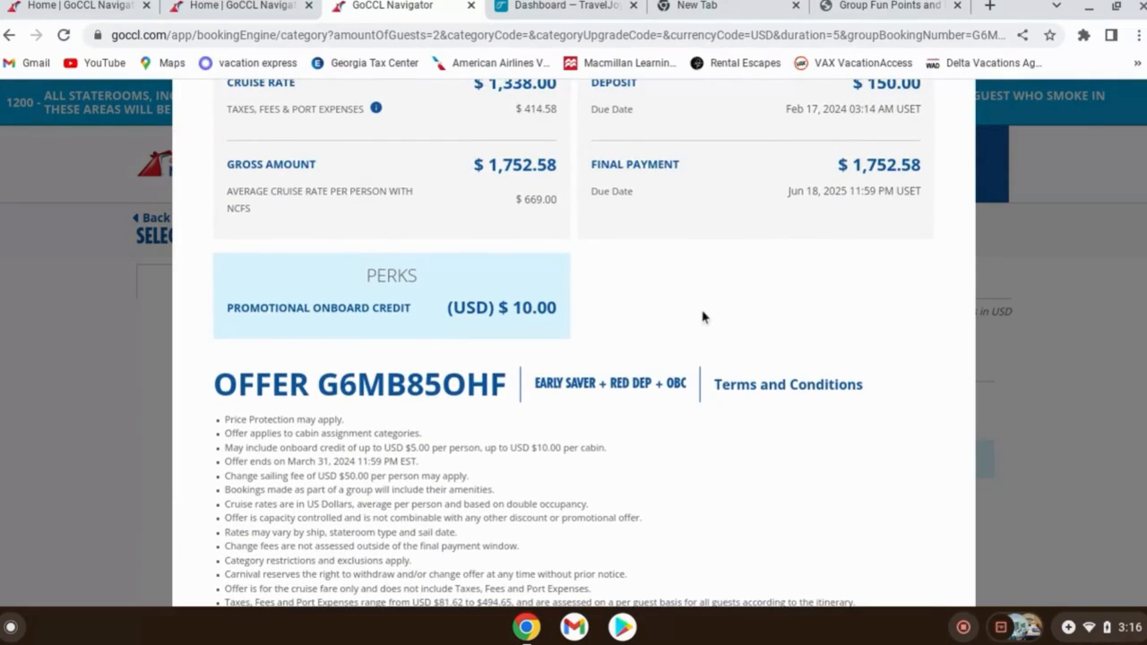
{"action": "scroll", "coordinate": [705, 315], "scroll_direction": "up", "scroll_amount": 1}
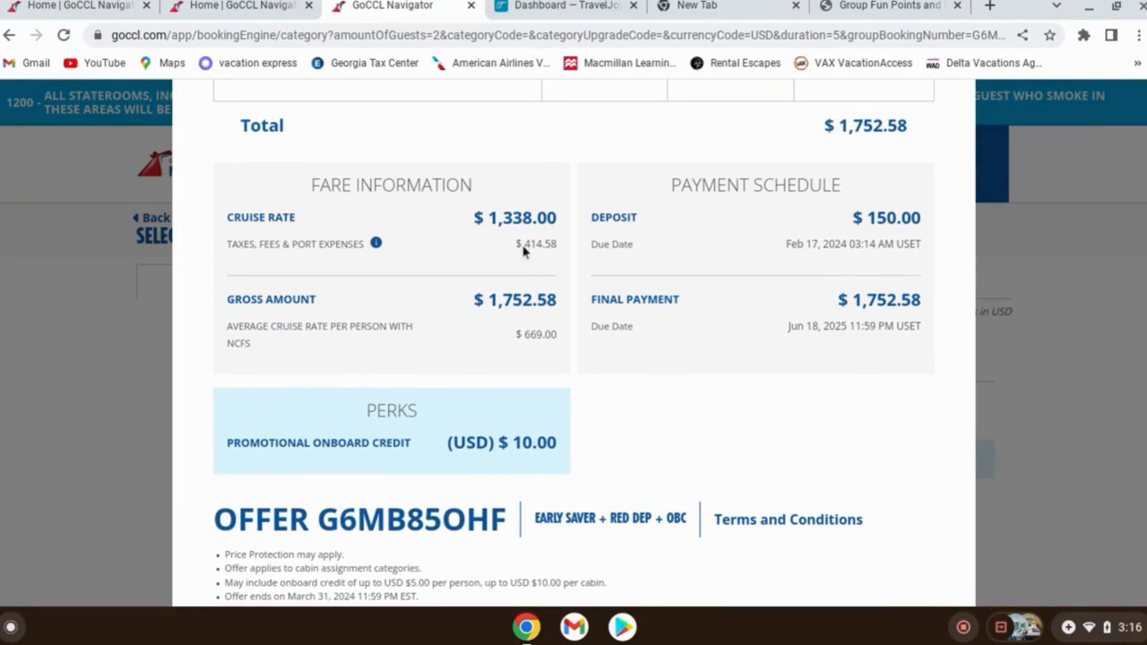
{"action": "scroll", "coordinate": [663, 211], "scroll_direction": "up", "scroll_amount": 8}
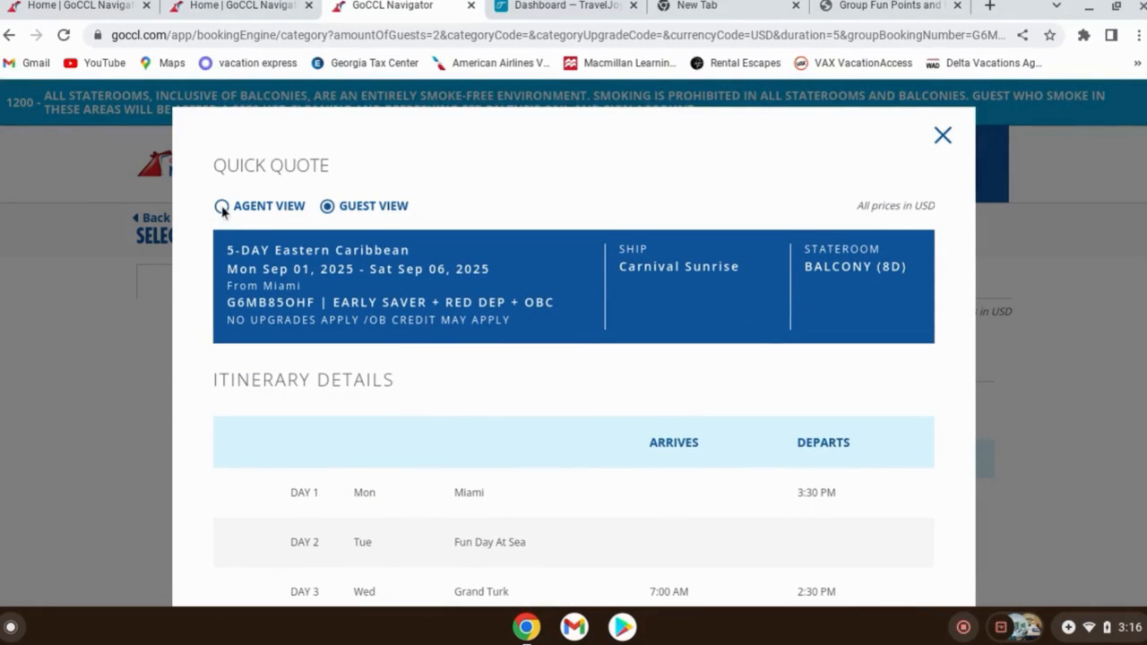
{"action": "left_click", "coordinate": [222, 206]}
{"action": "scroll", "coordinate": [535, 424], "scroll_direction": "down", "scroll_amount": 10}
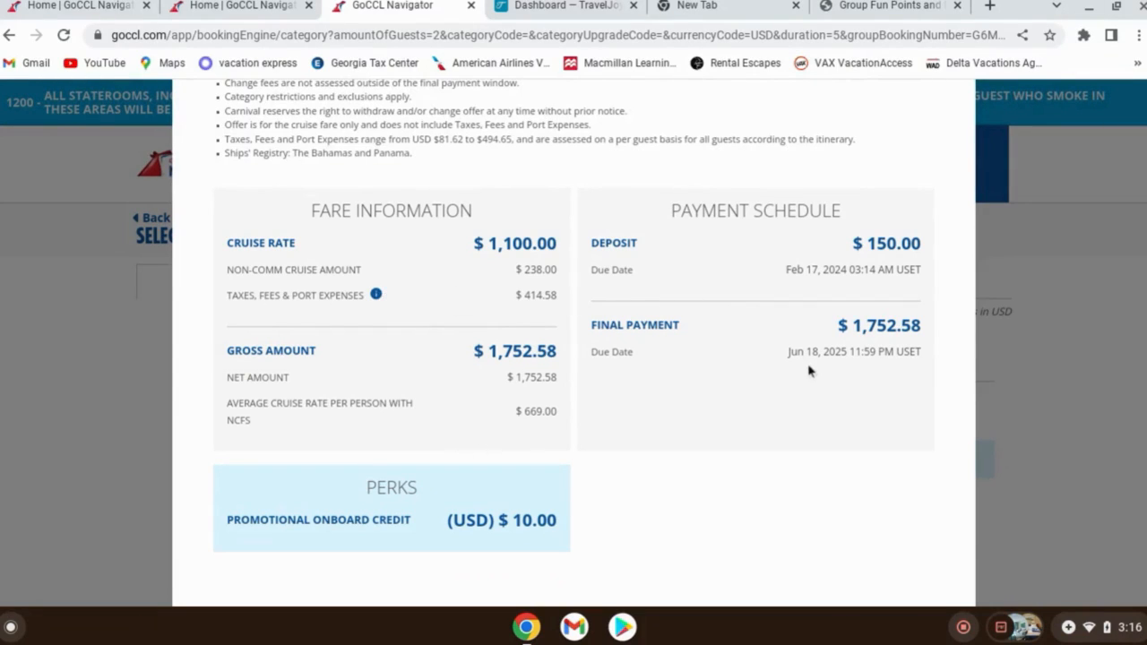
{"action": "scroll", "coordinate": [810, 371], "scroll_direction": "up", "scroll_amount": 10}
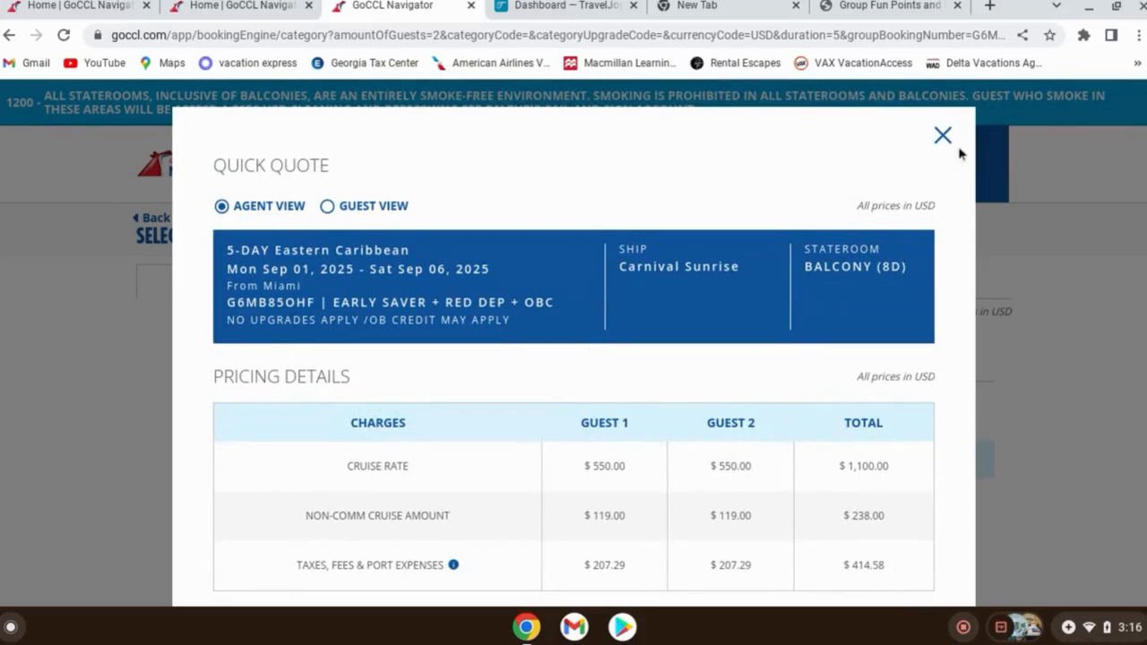
{"action": "left_click", "coordinate": [944, 137]}
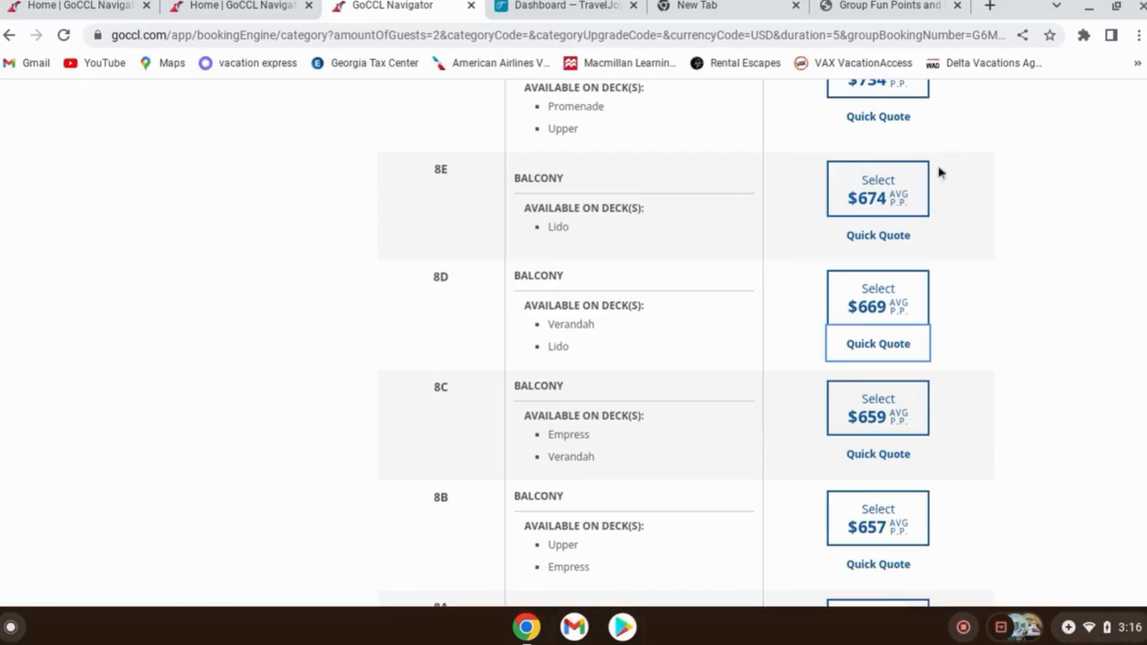
- Select the Balcony 8D category and browse the Verandah deck map of available staterooms
{"action": "left_click", "coordinate": [881, 290]}
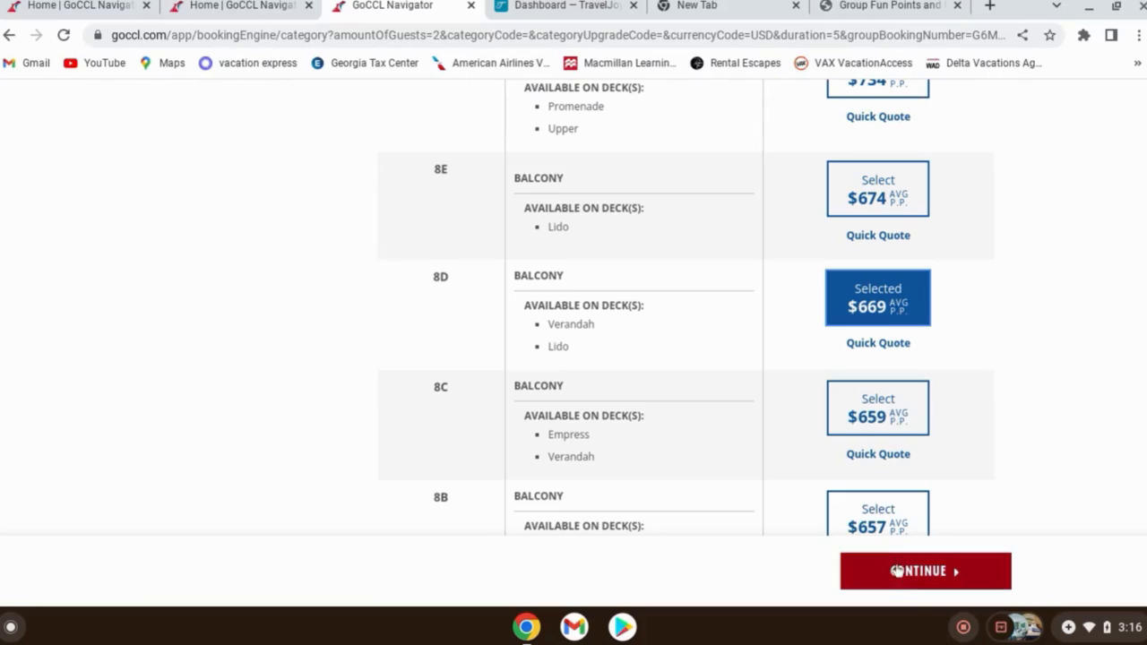
{"action": "left_click", "coordinate": [915, 578]}
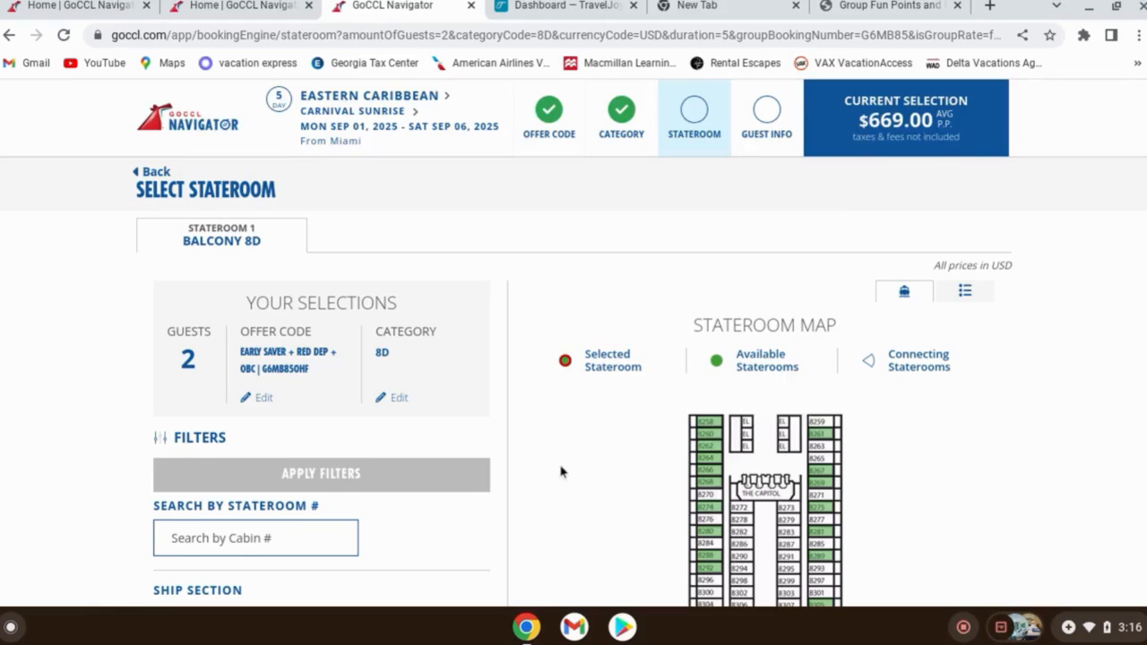
{"action": "scroll", "coordinate": [561, 472], "scroll_direction": "down", "scroll_amount": 2}
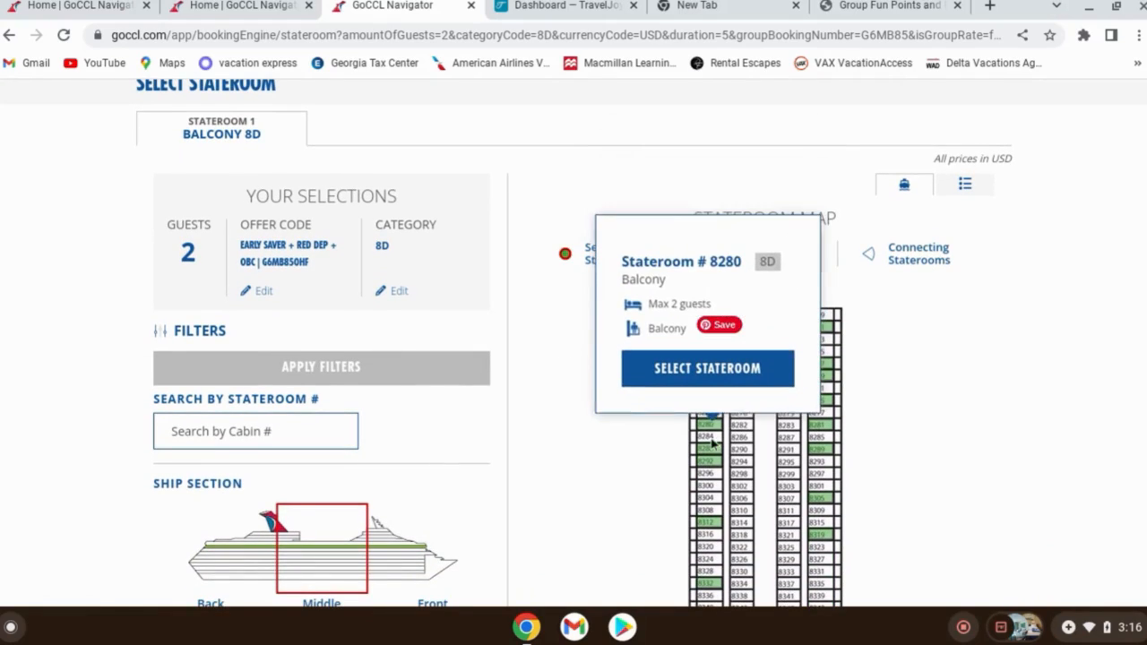
{"action": "scroll", "coordinate": [400, 526], "scroll_direction": "down", "scroll_amount": 1}
{"action": "scroll", "coordinate": [577, 461], "scroll_direction": "down", "scroll_amount": 5}
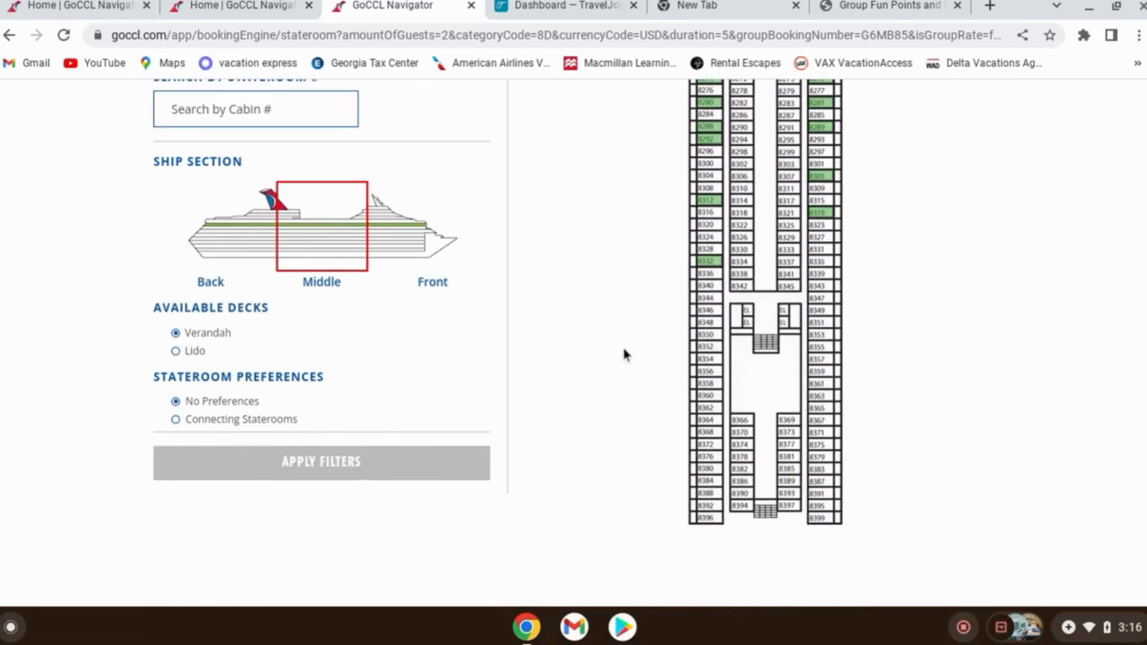
{"action": "scroll", "coordinate": [625, 350], "scroll_direction": "up", "scroll_amount": 5}
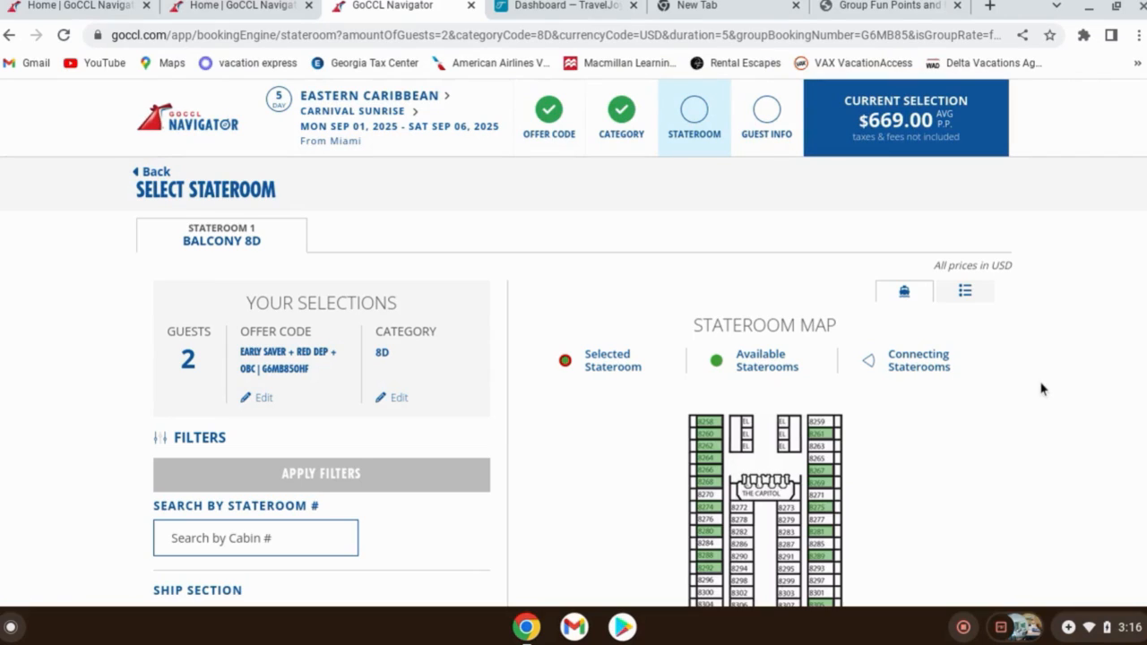
{"action": "scroll", "coordinate": [1039, 407], "scroll_direction": "down", "scroll_amount": 5}
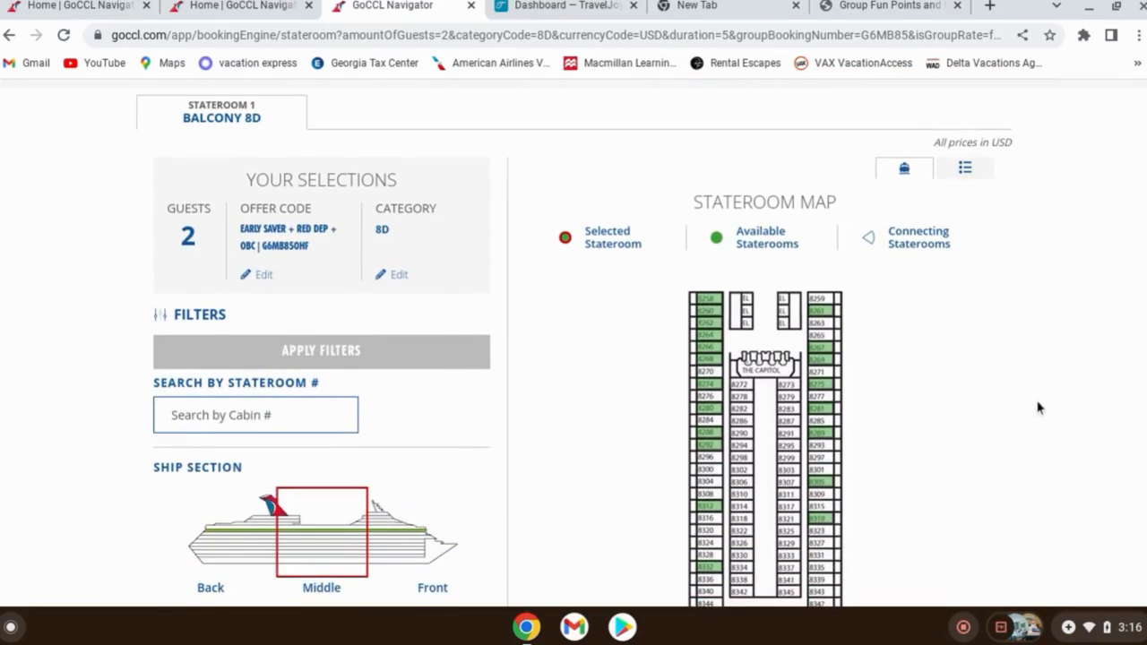
{"action": "scroll", "coordinate": [1039, 408], "scroll_direction": "up", "scroll_amount": 5}
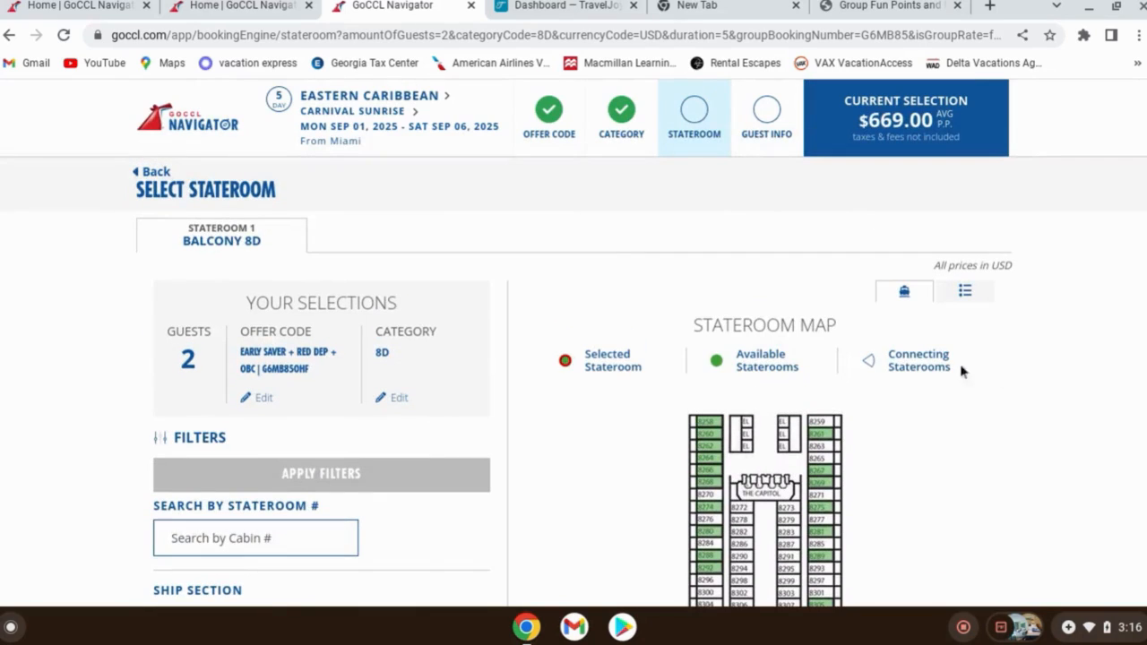
- Back out through Select Category, Offer Code and Search Results to the empty Create Individual Booking page
{"action": "left_click", "coordinate": [148, 171]}
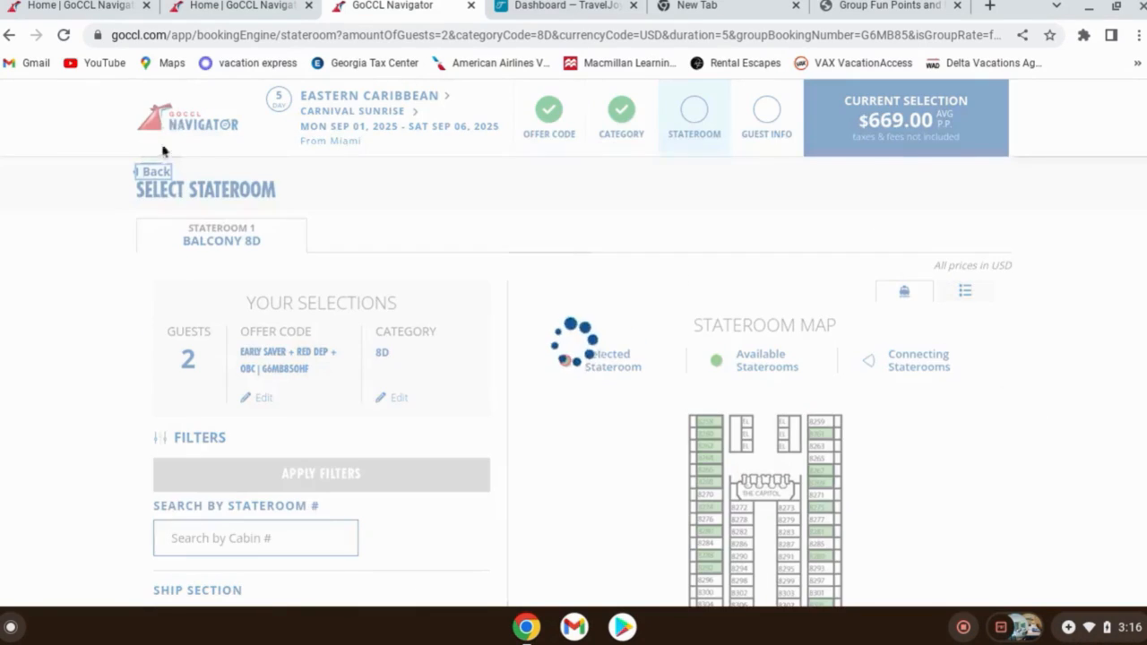
{"action": "left_click", "coordinate": [237, 8]}
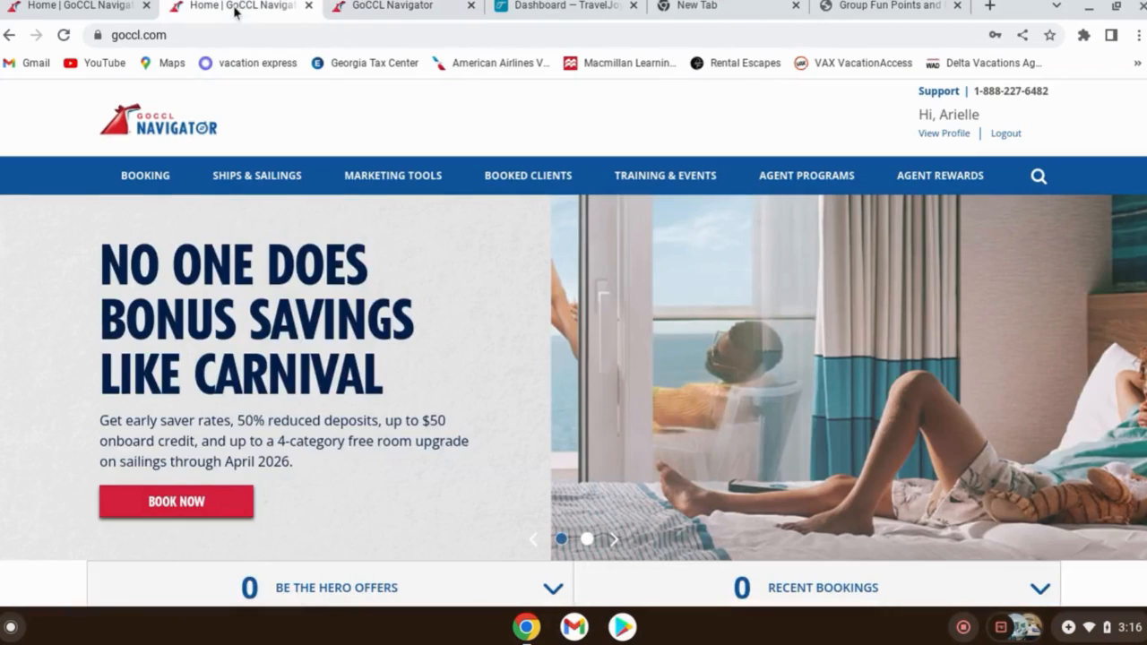
{"action": "left_click", "coordinate": [411, 11]}
{"action": "left_click", "coordinate": [169, 218]}
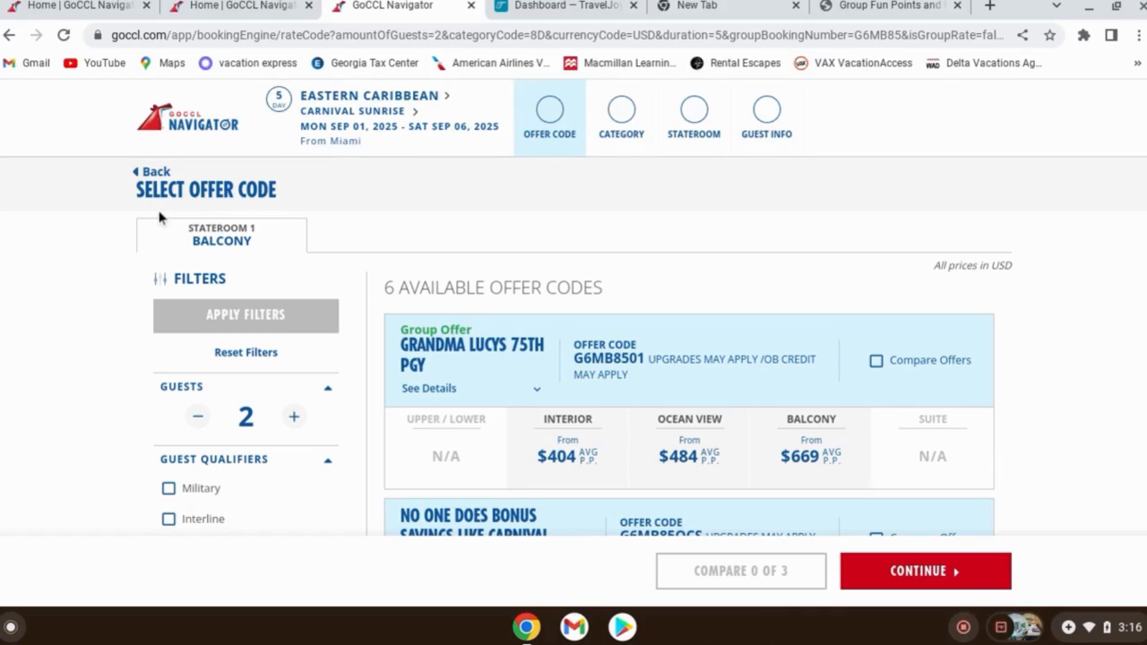
{"action": "left_click", "coordinate": [147, 172]}
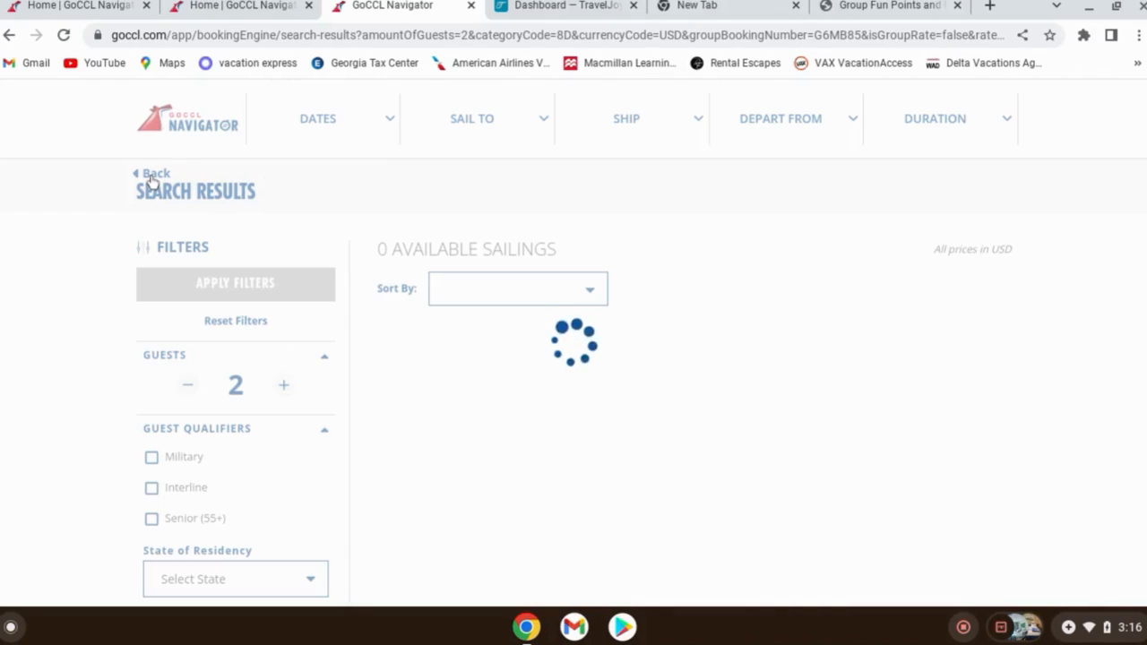
{"action": "left_click", "coordinate": [159, 180]}
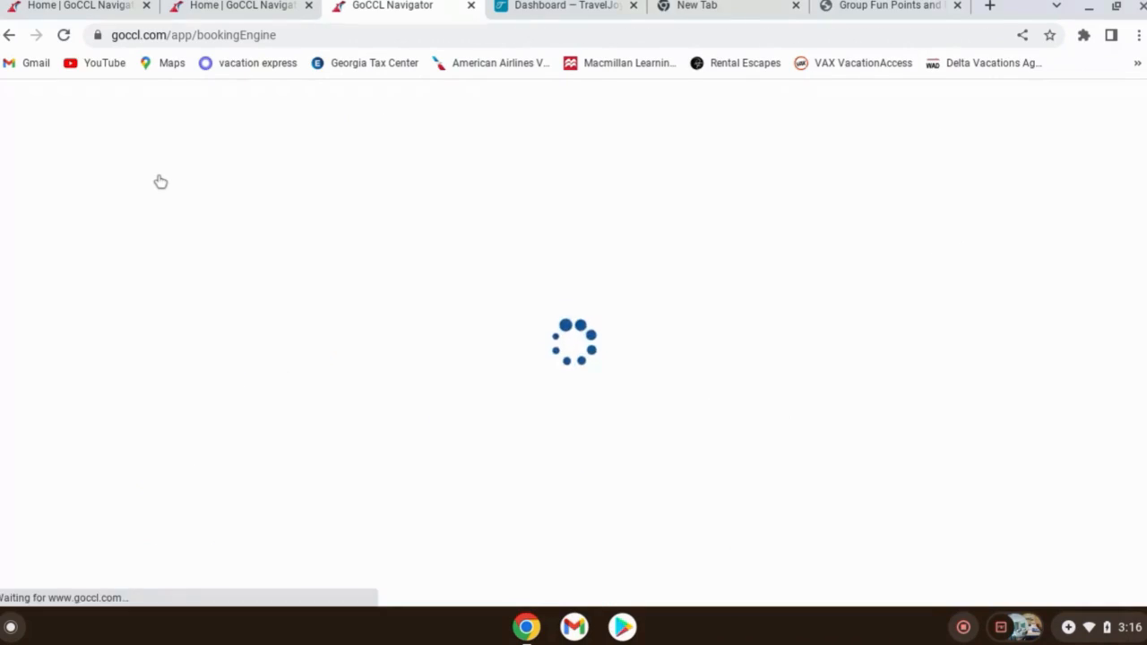
{"action": "scroll", "coordinate": [233, 331], "scroll_direction": "down", "scroll_amount": 3}
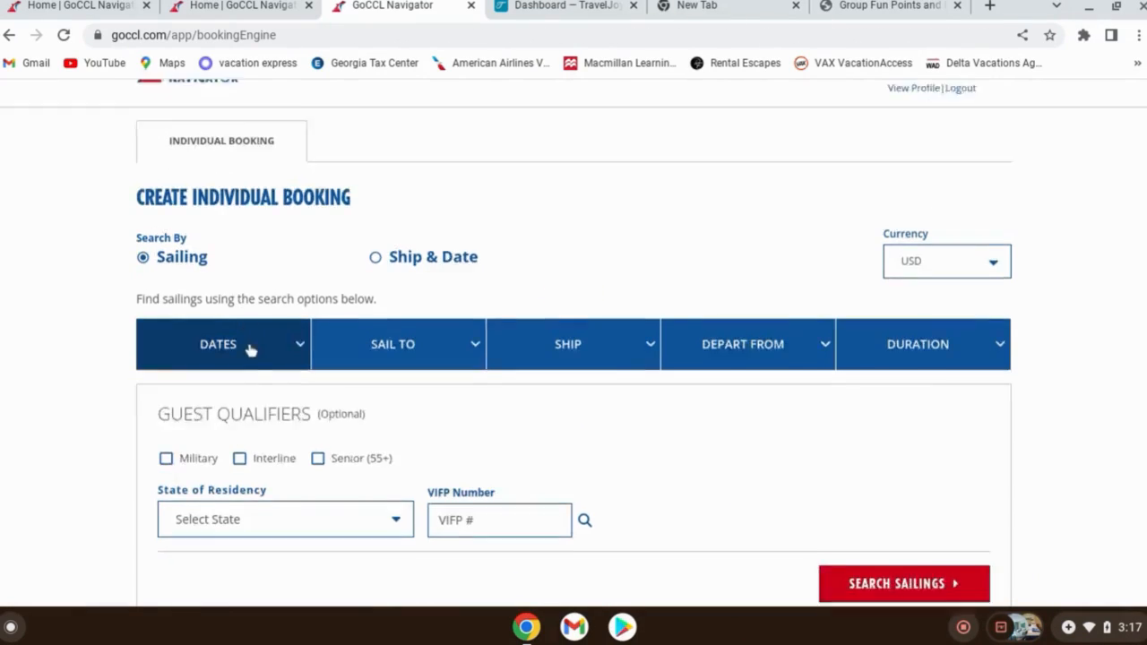
{"action": "scroll", "coordinate": [280, 355], "scroll_direction": "up", "scroll_amount": 2}
{"action": "scroll", "coordinate": [278, 349], "scroll_direction": "up", "scroll_amount": 1}
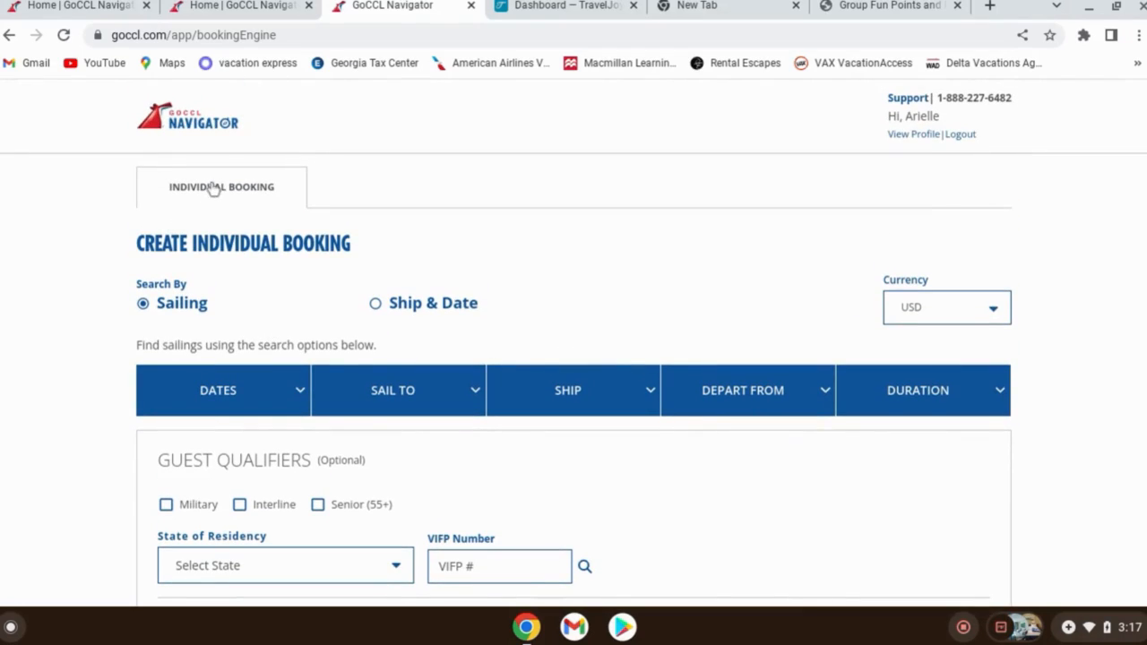
{"action": "left_click", "coordinate": [190, 127]}
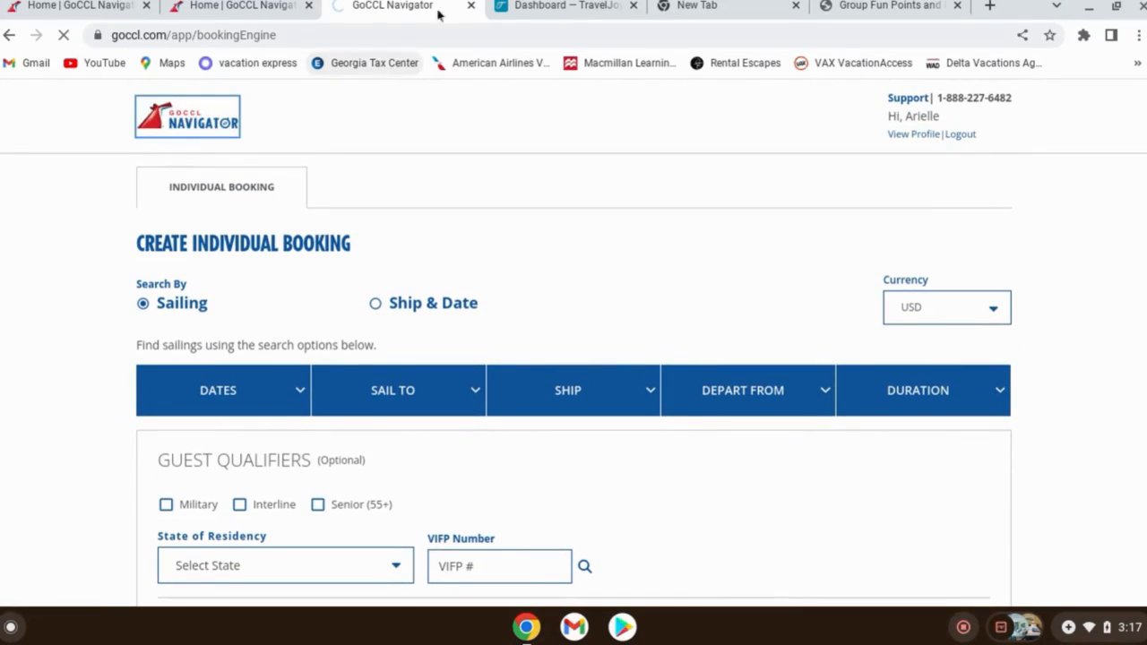
- From the TravelJoy dashboard, open the Caribbean cruise group dated Apr 8–13, 2023
{"action": "left_click", "coordinate": [538, 6]}
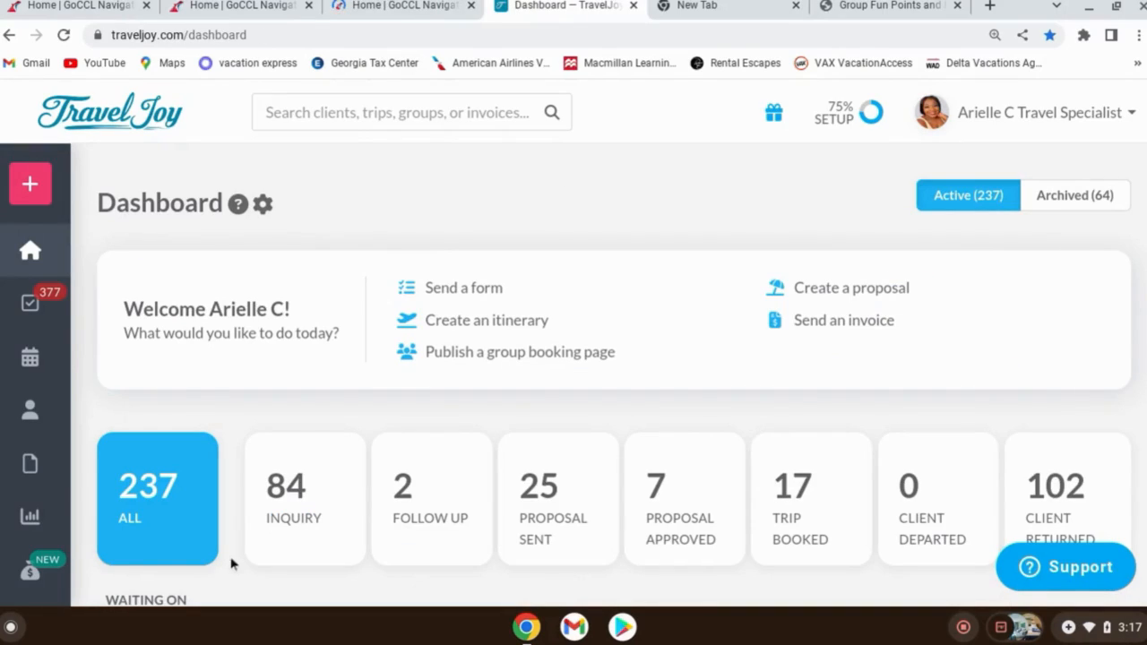
{"action": "scroll", "coordinate": [231, 559], "scroll_direction": "down", "scroll_amount": 15}
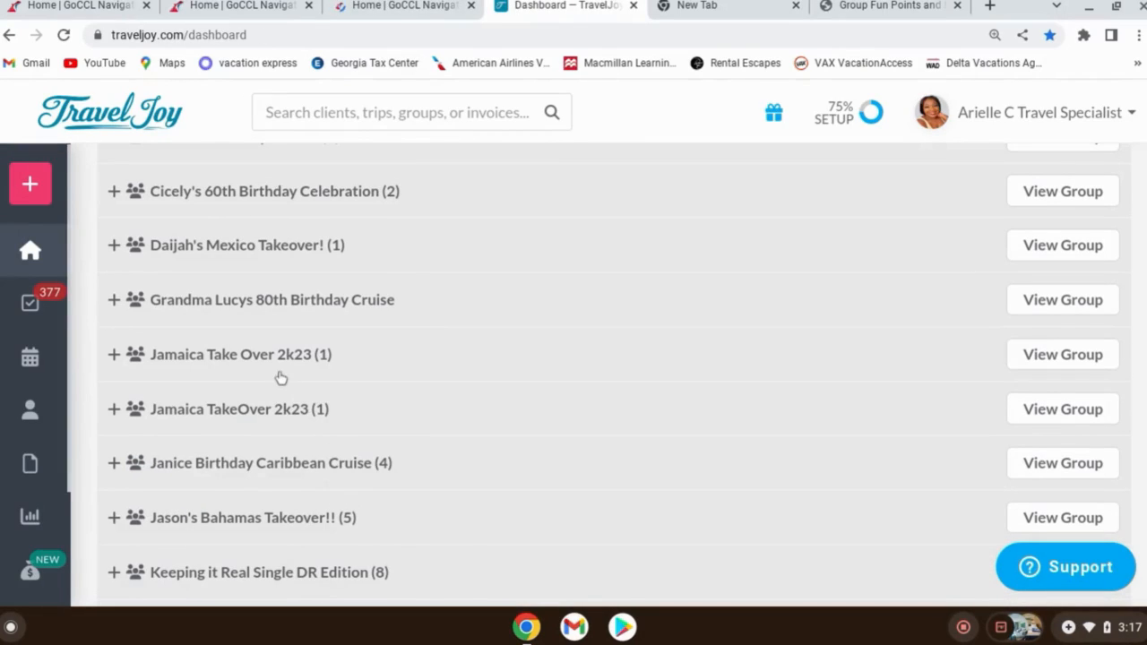
{"action": "scroll", "coordinate": [283, 377], "scroll_direction": "down", "scroll_amount": 4}
{"action": "scroll", "coordinate": [283, 377], "scroll_direction": "down", "scroll_amount": 7}
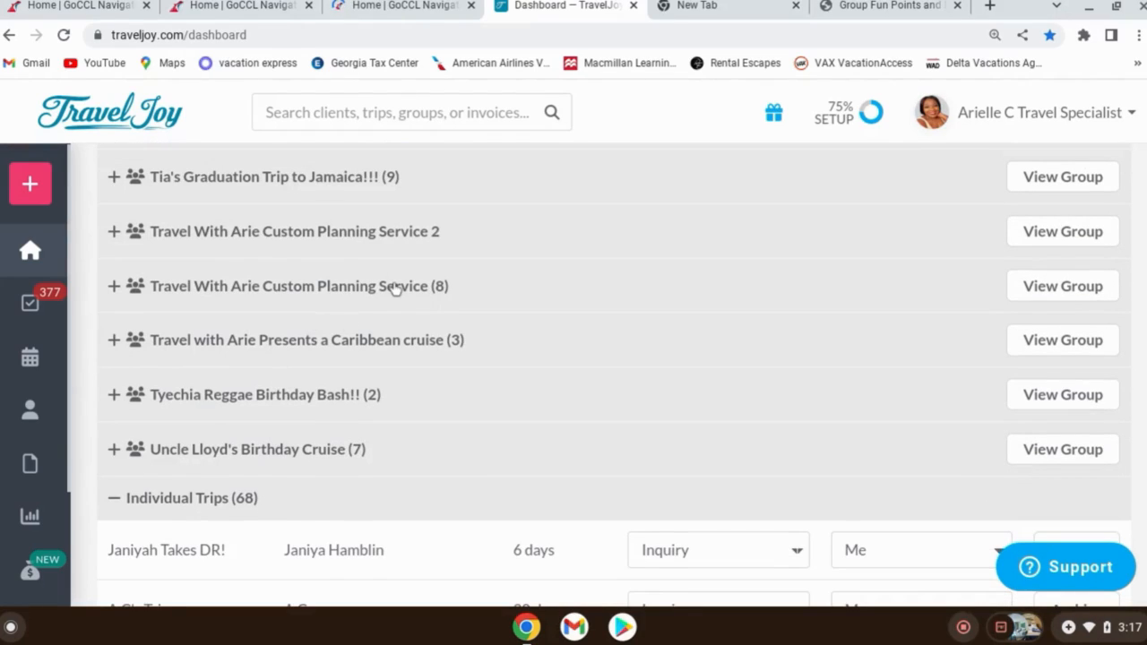
{"action": "left_click", "coordinate": [1031, 339]}
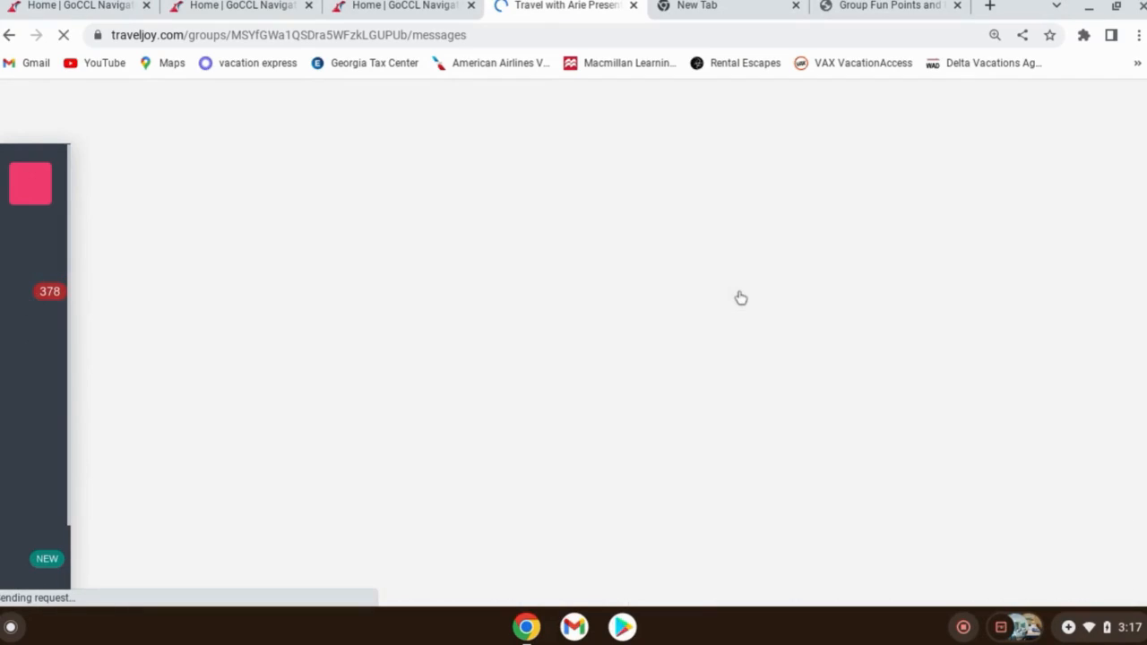
{"action": "scroll", "coordinate": [719, 329], "scroll_direction": "down", "scroll_amount": 3}
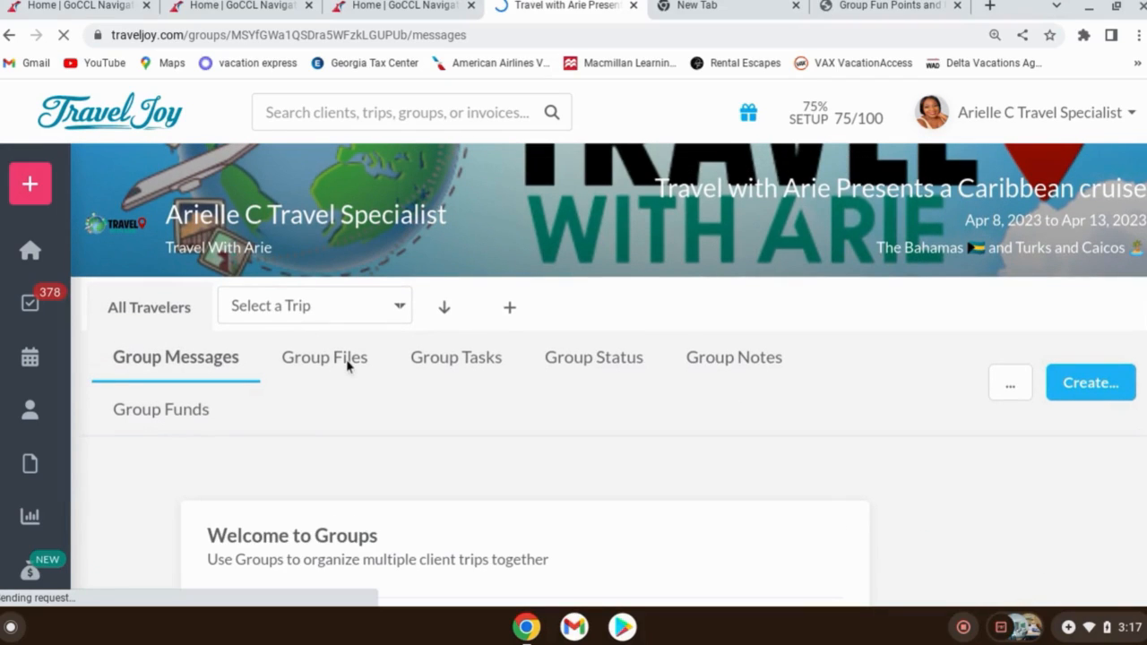
- In Group Files, open the published Carnival Cruise booking page for editing
{"action": "left_click", "coordinate": [358, 358]}
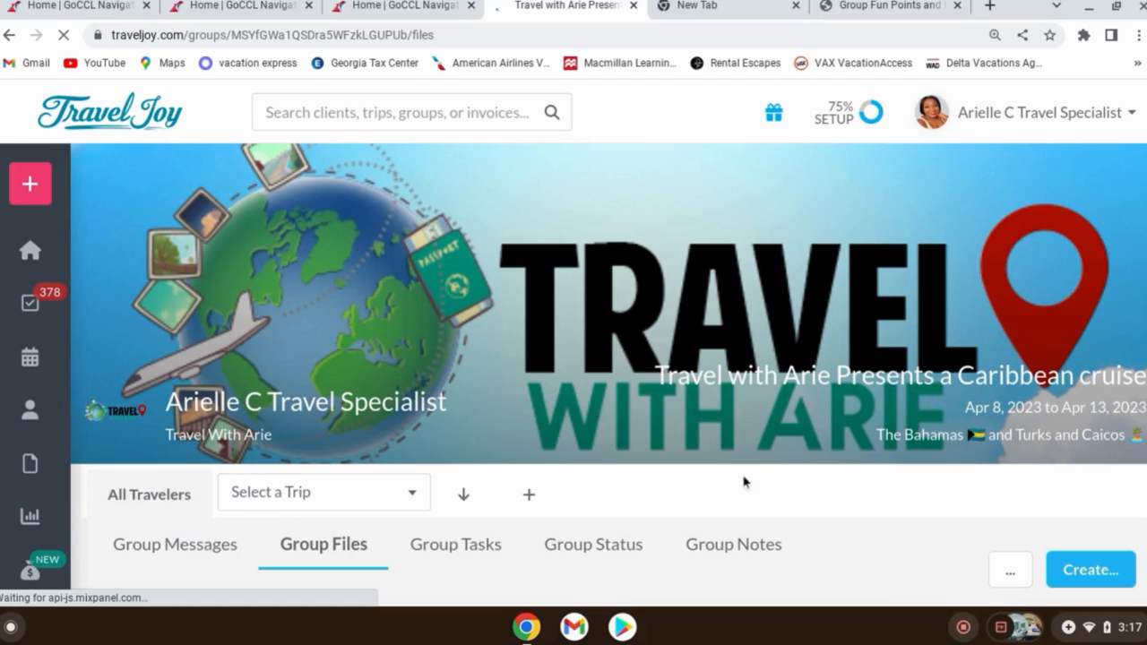
{"action": "scroll", "coordinate": [743, 478], "scroll_direction": "down", "scroll_amount": 2}
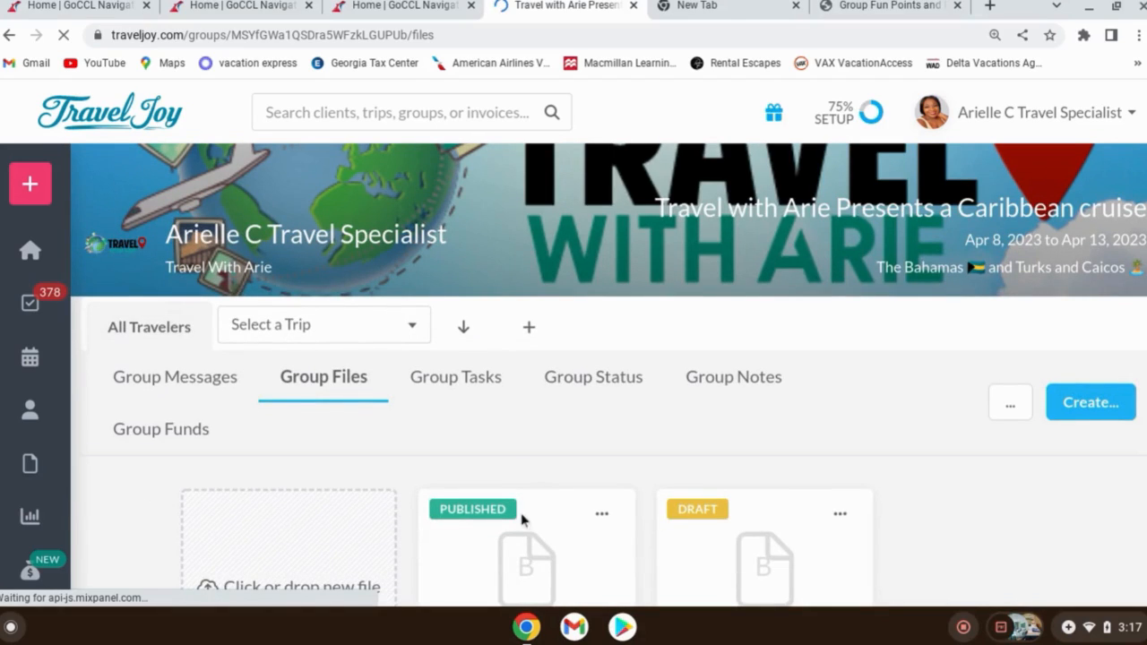
{"action": "scroll", "coordinate": [522, 519], "scroll_direction": "down", "scroll_amount": 3}
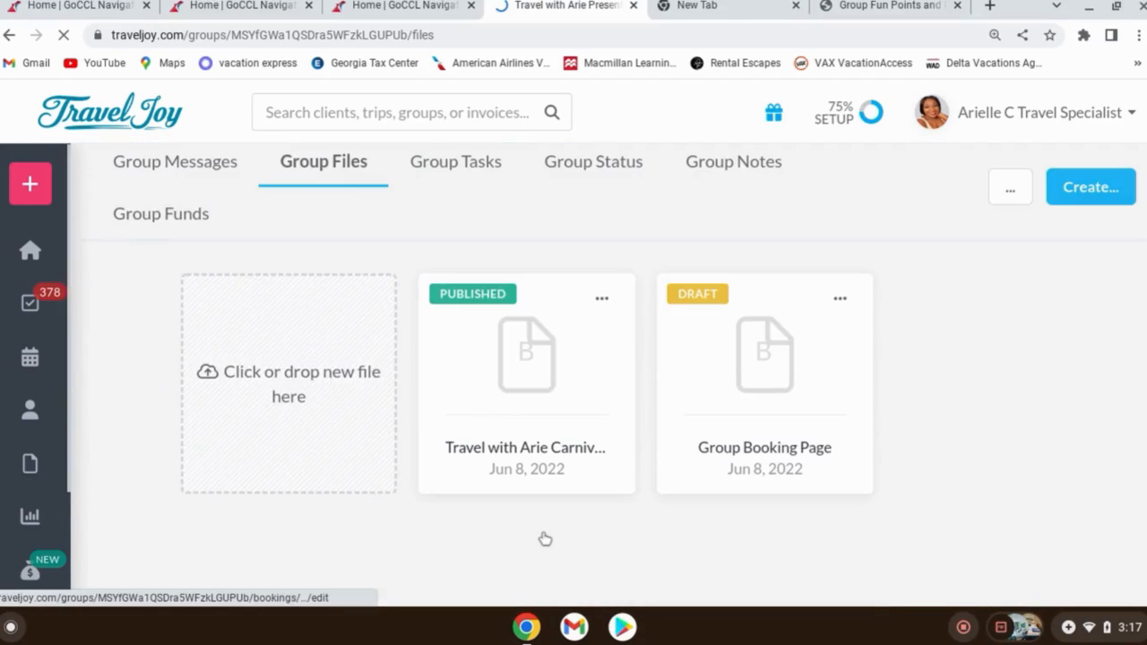
{"action": "left_click", "coordinate": [602, 303]}
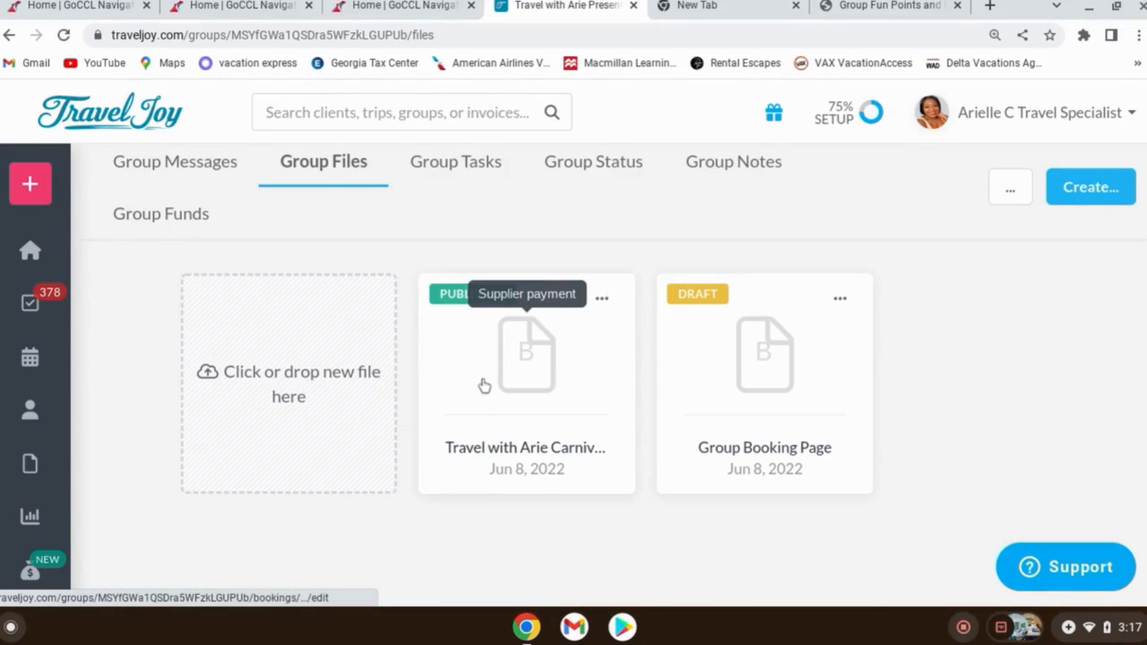
{"action": "left_click", "coordinate": [533, 403]}
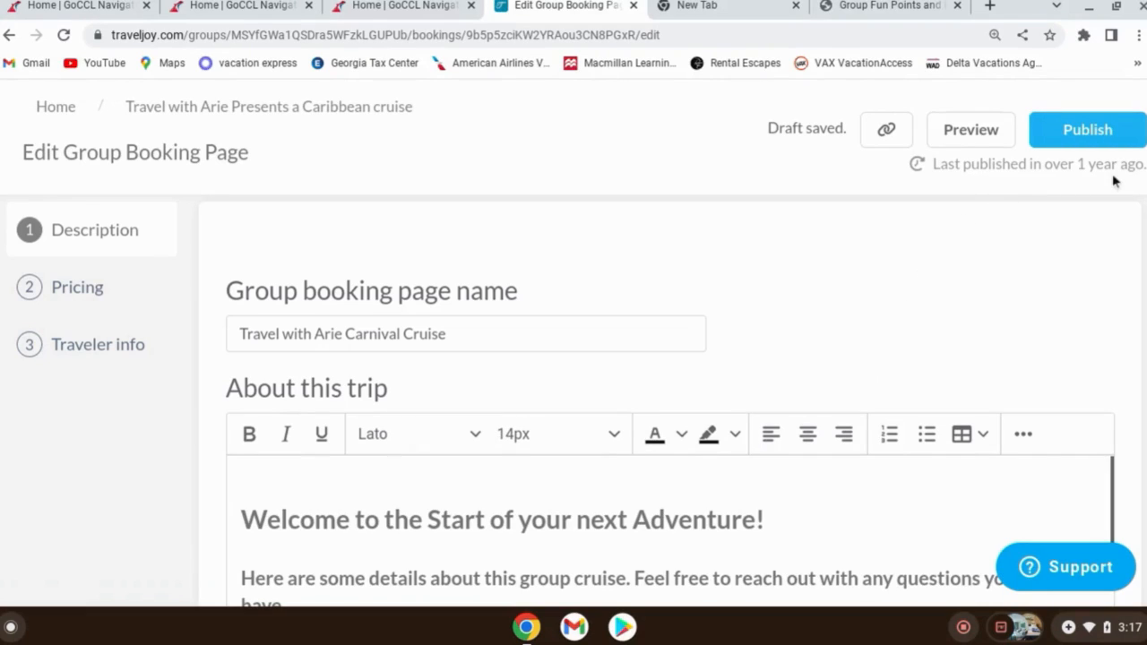
{"action": "left_click", "coordinate": [986, 128]}
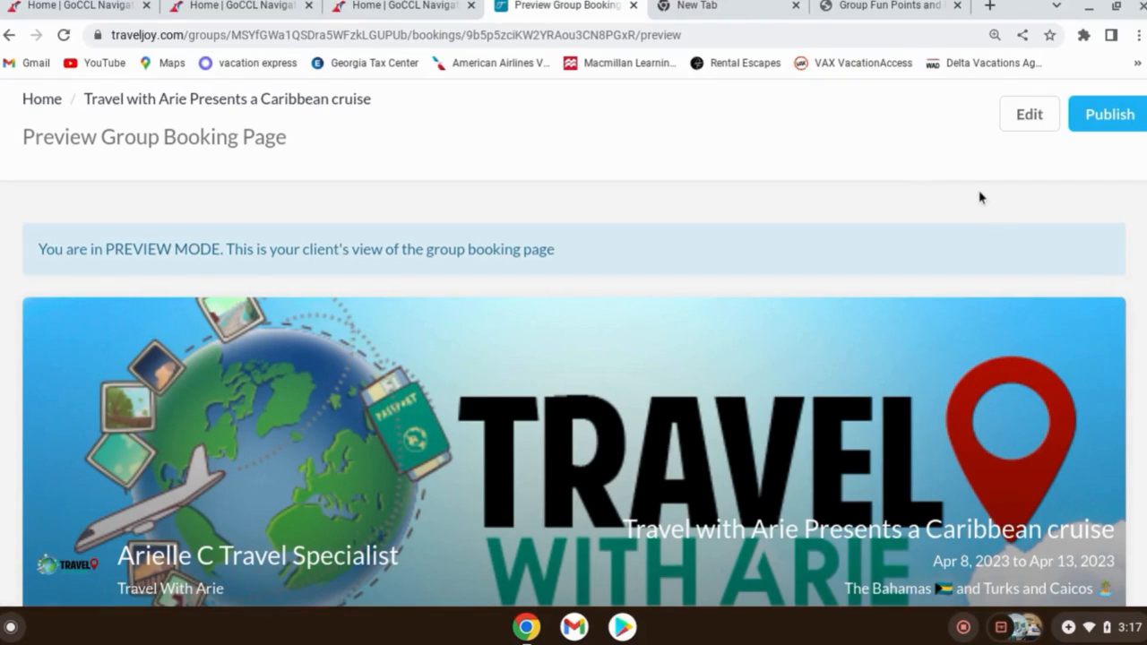
{"action": "scroll", "coordinate": [777, 500], "scroll_direction": "down", "scroll_amount": 1}
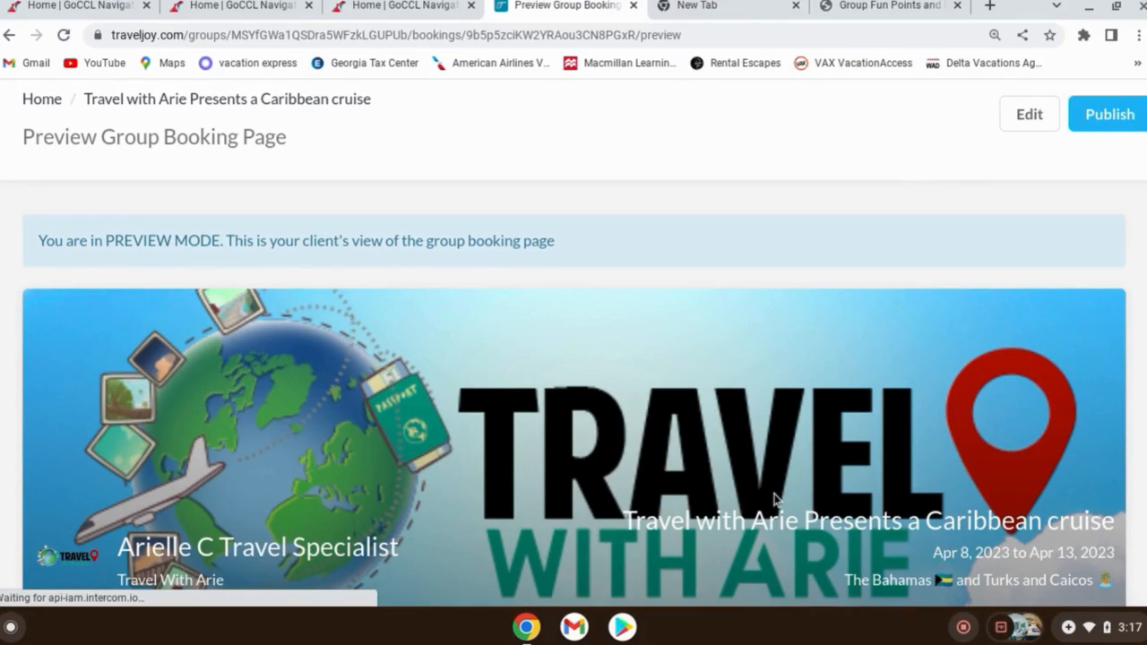
{"action": "scroll", "coordinate": [807, 476], "scroll_direction": "down", "scroll_amount": 12}
{"action": "scroll", "coordinate": [833, 404], "scroll_direction": "up", "scroll_amount": 4}
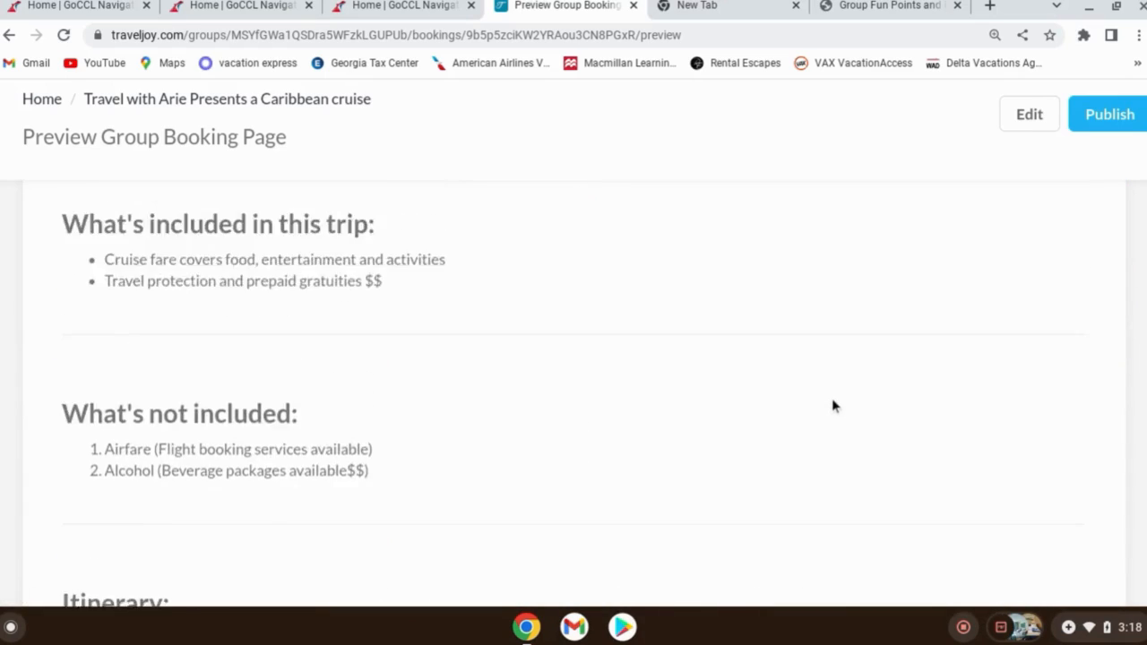
{"action": "scroll", "coordinate": [832, 405], "scroll_direction": "up", "scroll_amount": 6}
{"action": "scroll", "coordinate": [516, 405], "scroll_direction": "down", "scroll_amount": 2}
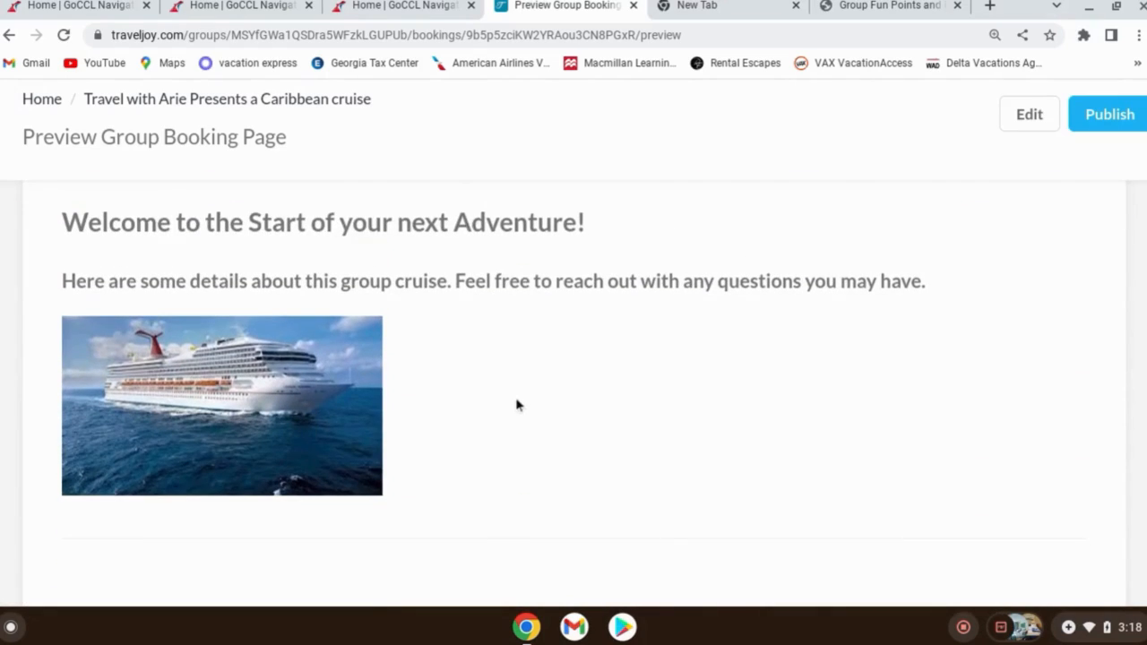
{"action": "scroll", "coordinate": [516, 405], "scroll_direction": "down", "scroll_amount": 10}
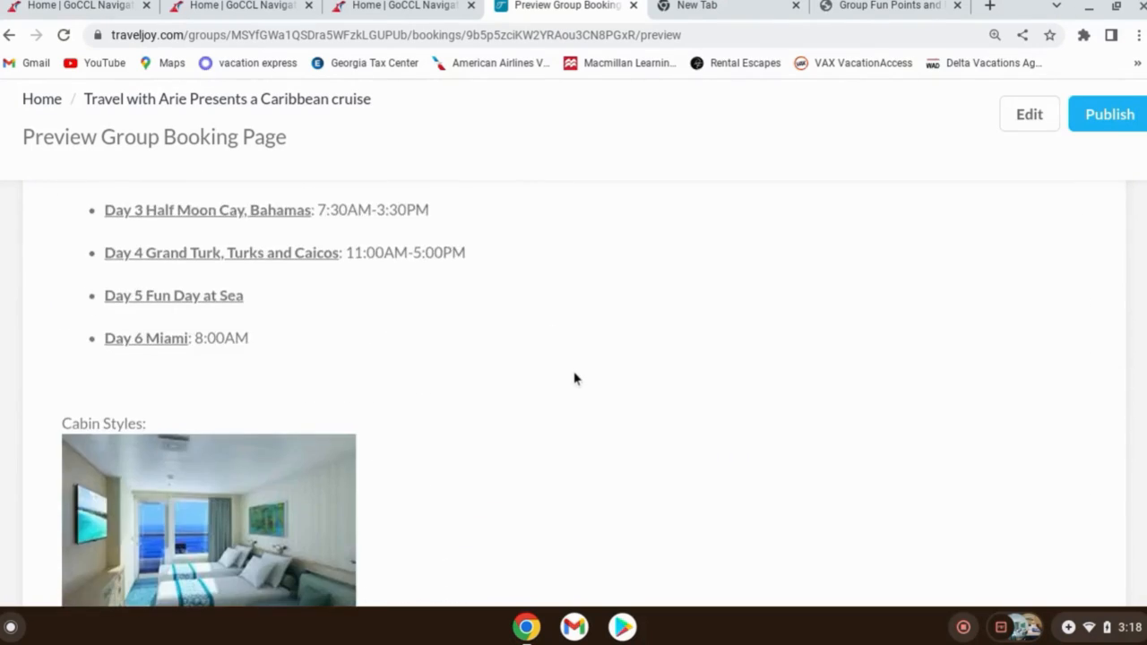
{"action": "scroll", "coordinate": [572, 378], "scroll_direction": "down", "scroll_amount": 5}
{"action": "scroll", "coordinate": [315, 463], "scroll_direction": "down", "scroll_amount": 3}
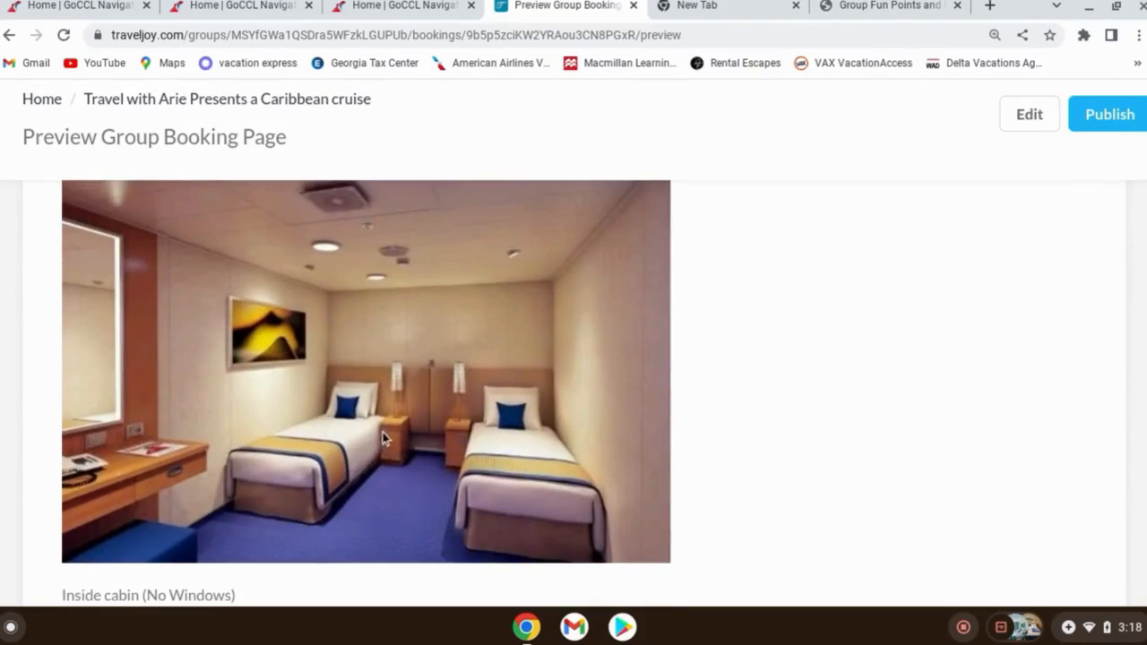
{"action": "scroll", "coordinate": [428, 433], "scroll_direction": "down", "scroll_amount": 15}
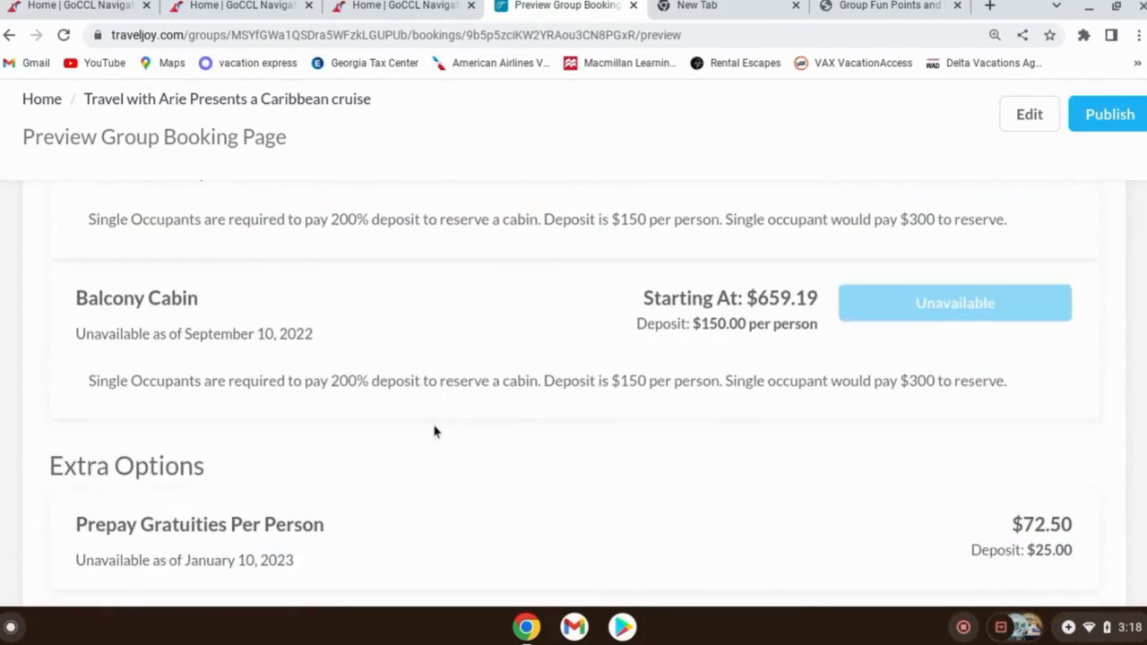
{"action": "scroll", "coordinate": [434, 432], "scroll_direction": "up", "scroll_amount": 8}
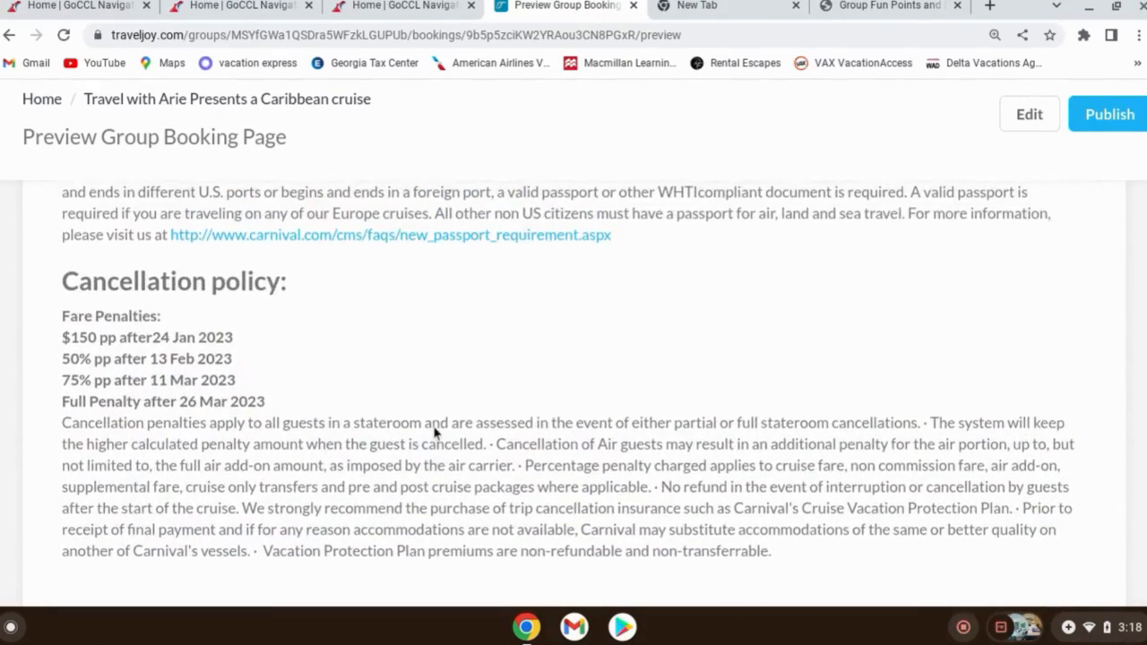
{"action": "scroll", "coordinate": [433, 432], "scroll_direction": "up", "scroll_amount": 4}
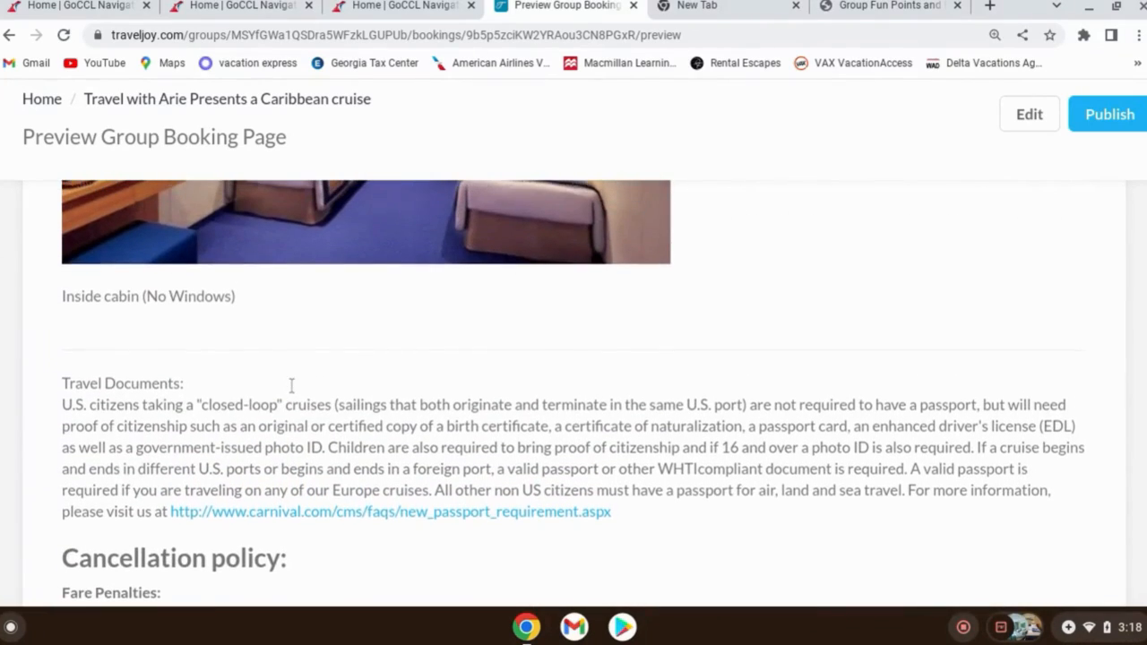
{"action": "scroll", "coordinate": [565, 394], "scroll_direction": "up", "scroll_amount": 1}
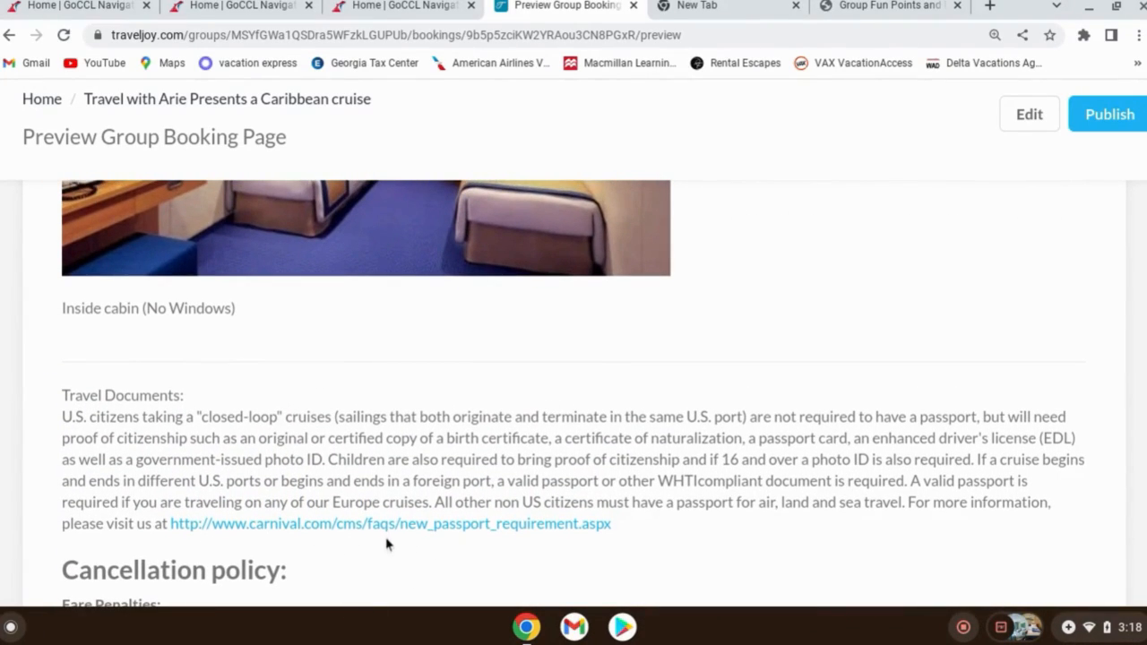
{"action": "scroll", "coordinate": [571, 504], "scroll_direction": "up", "scroll_amount": 1}
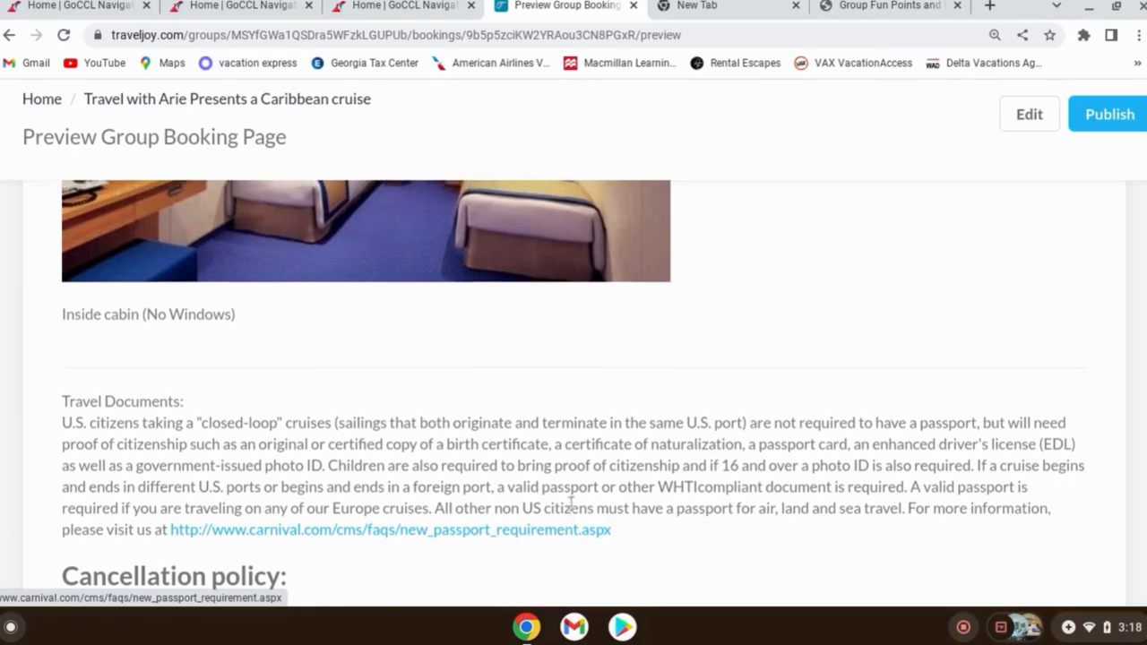
{"action": "scroll", "coordinate": [571, 506], "scroll_direction": "up", "scroll_amount": 20}
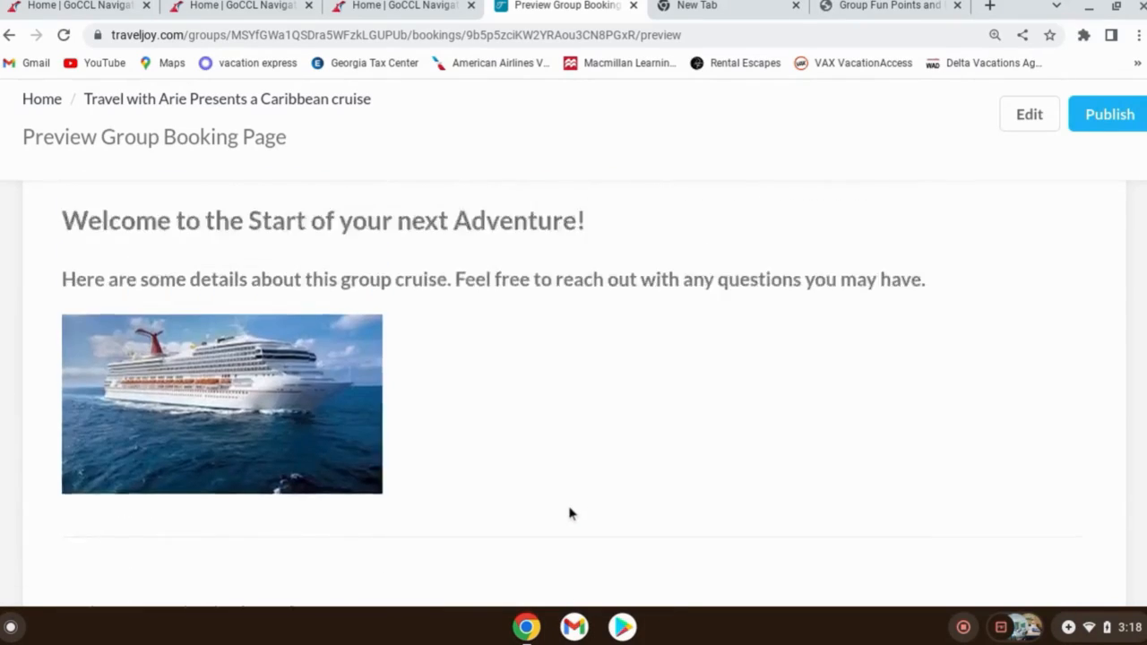
{"action": "scroll", "coordinate": [571, 514], "scroll_direction": "up", "scroll_amount": 10}
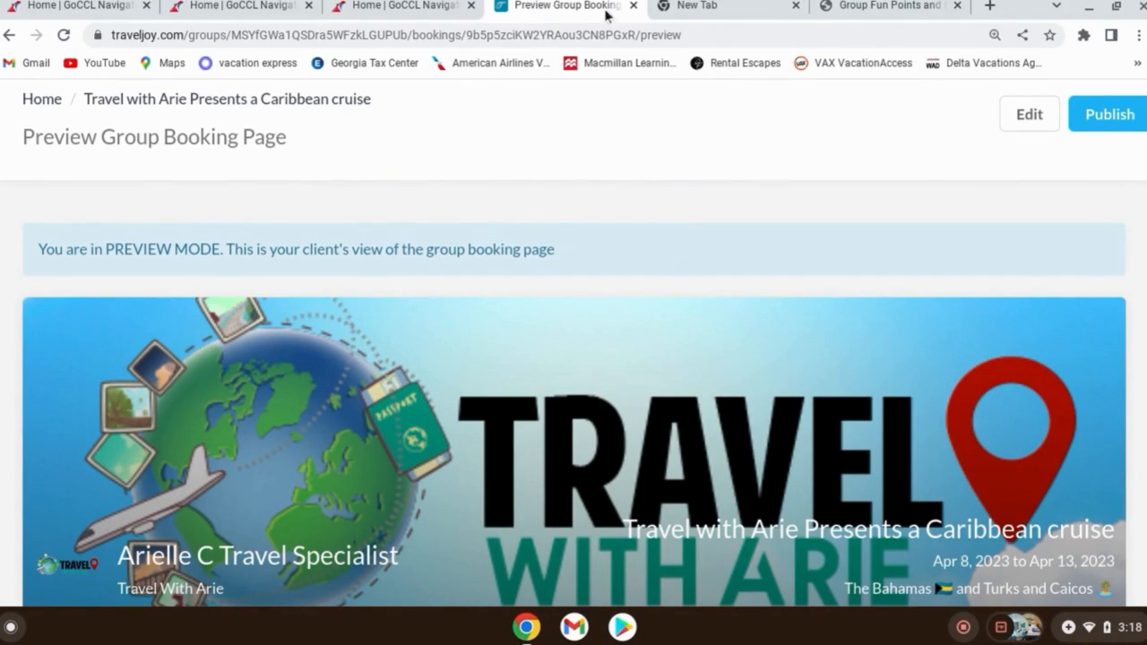
- Go back from the cruise booking preview to the Dashboard and open the + CREATE options
{"action": "left_click", "coordinate": [40, 111]}
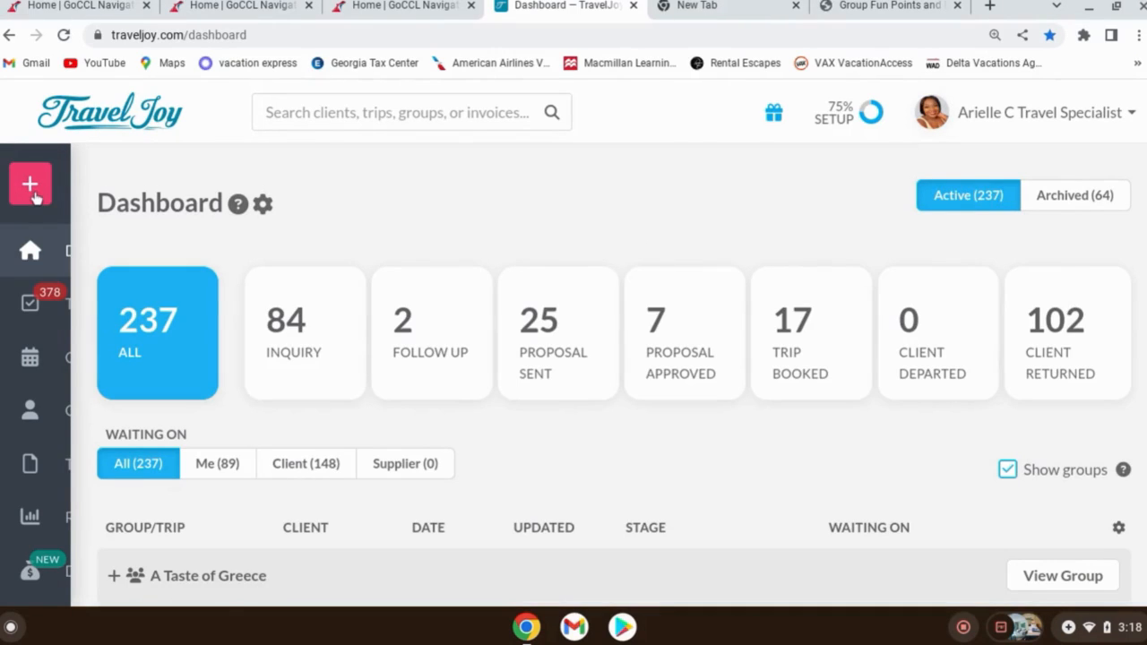
{"action": "mouse_move", "coordinate": [36, 199]}
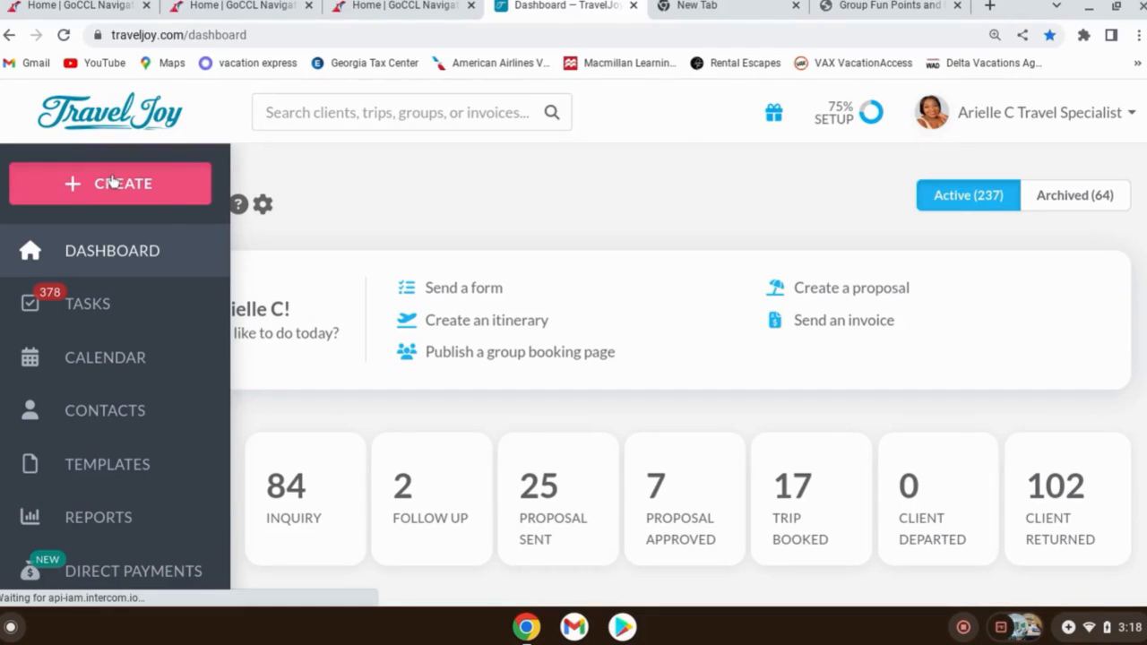
{"action": "left_click", "coordinate": [112, 182]}
- Start a new group named 'Granny lucys 75th'
{"action": "left_click", "coordinate": [87, 266]}
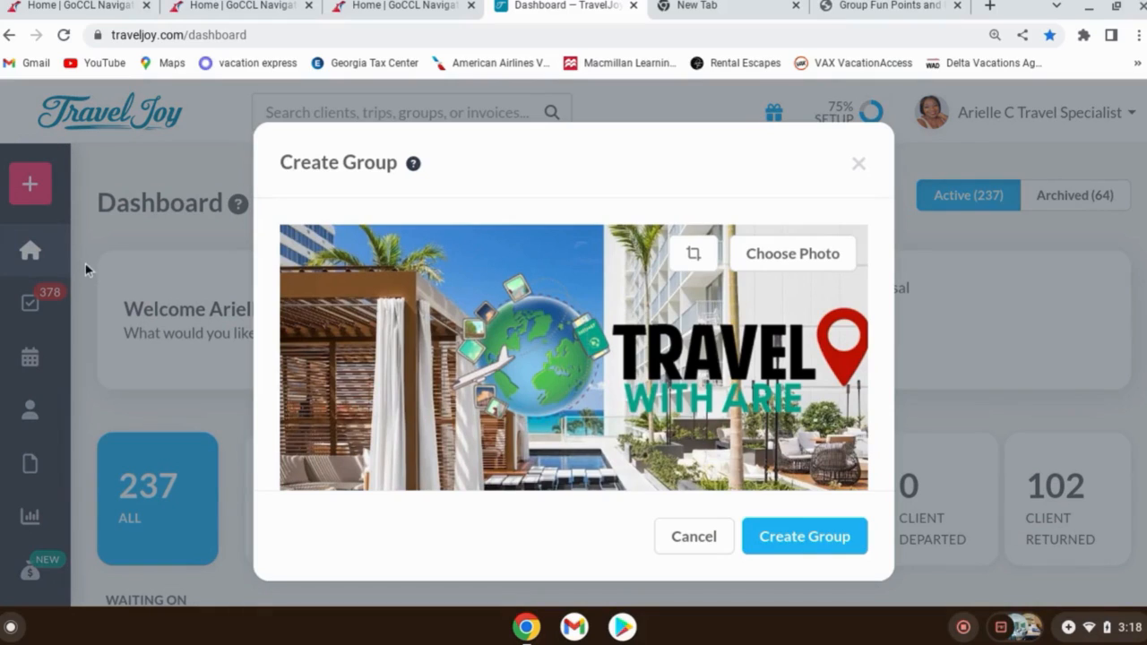
{"action": "scroll", "coordinate": [179, 359], "scroll_direction": "down", "scroll_amount": 3}
{"action": "scroll", "coordinate": [500, 451], "scroll_direction": "down", "scroll_amount": 3}
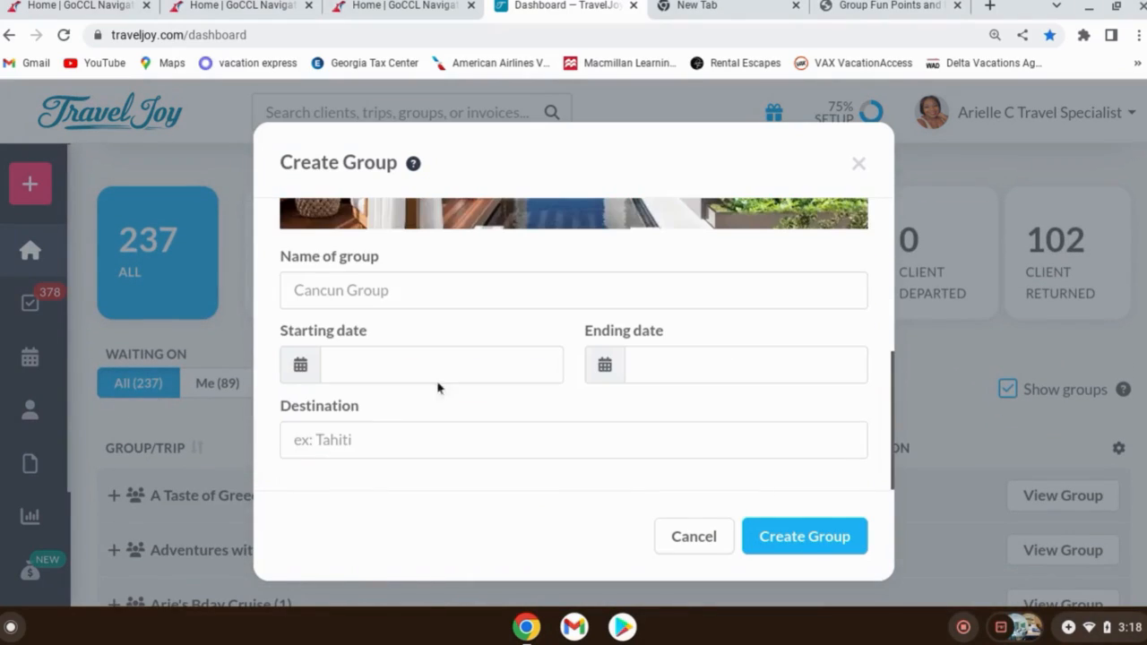
{"action": "left_click", "coordinate": [408, 290]}
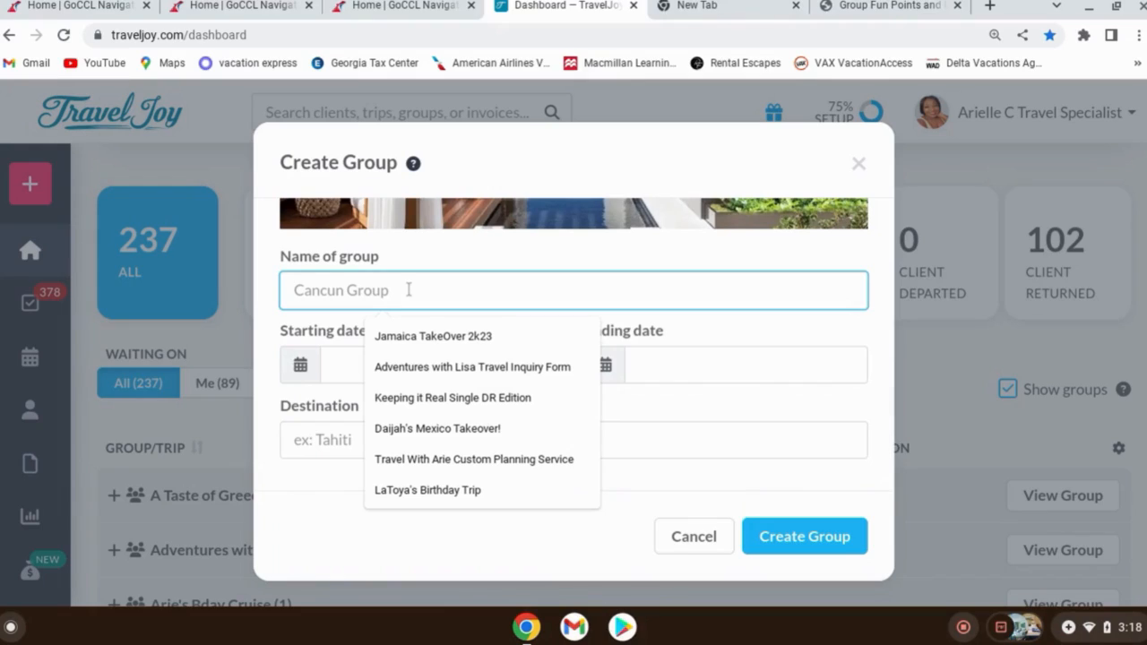
{"action": "type", "text": "G"}
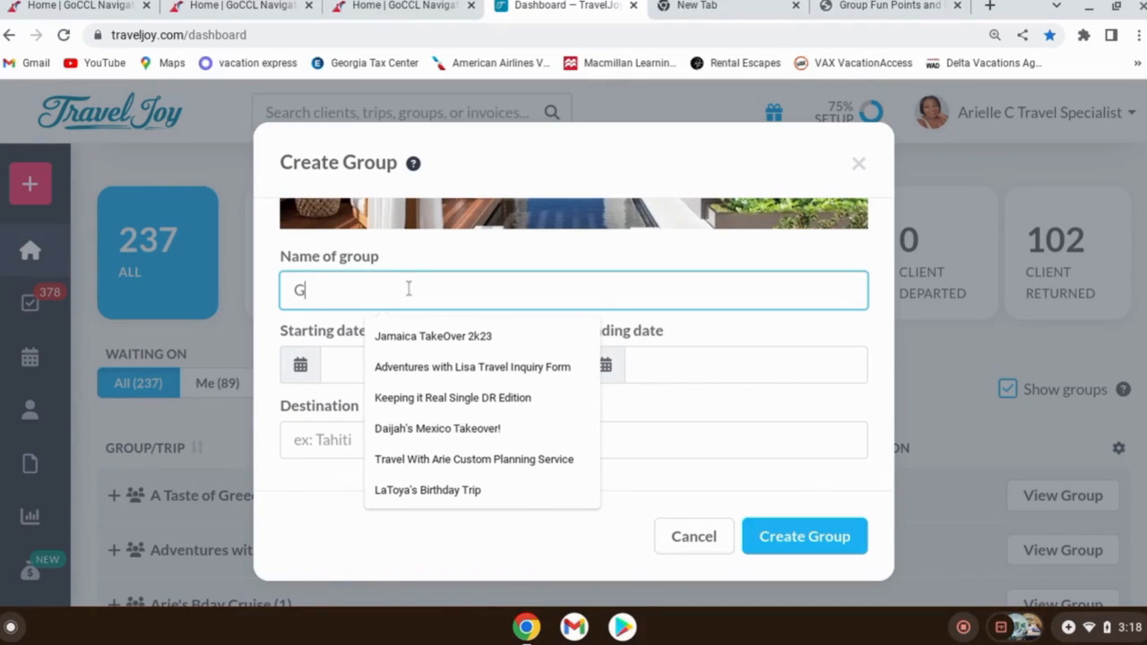
{"action": "type", "text": "ranny"}
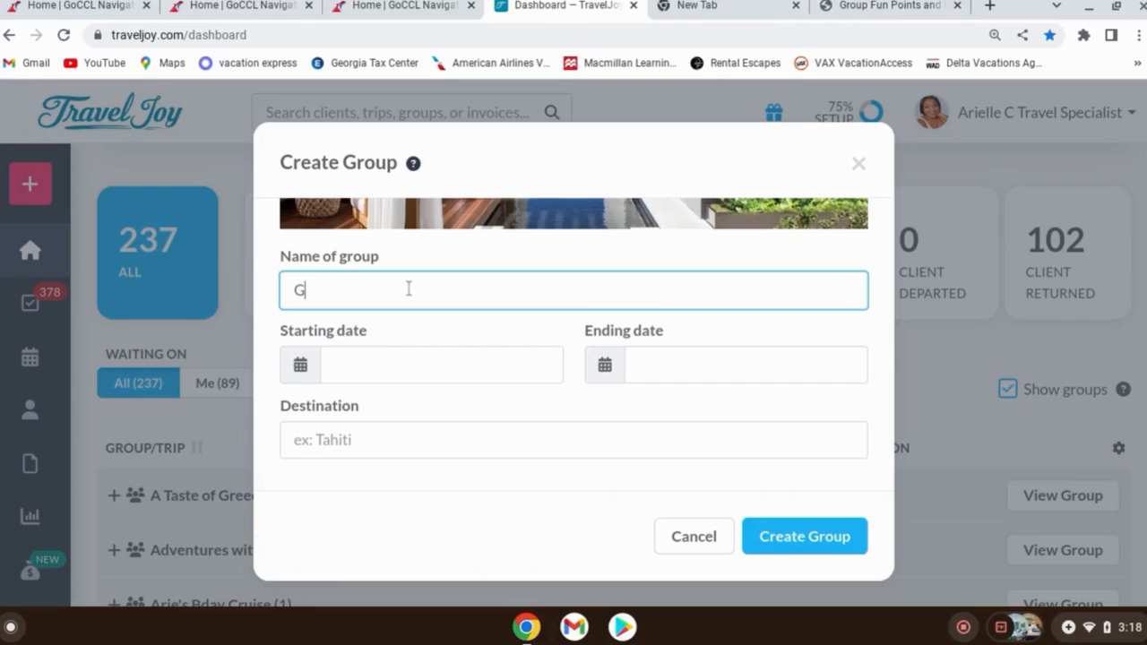
{"action": "type", "text": " lucys"}
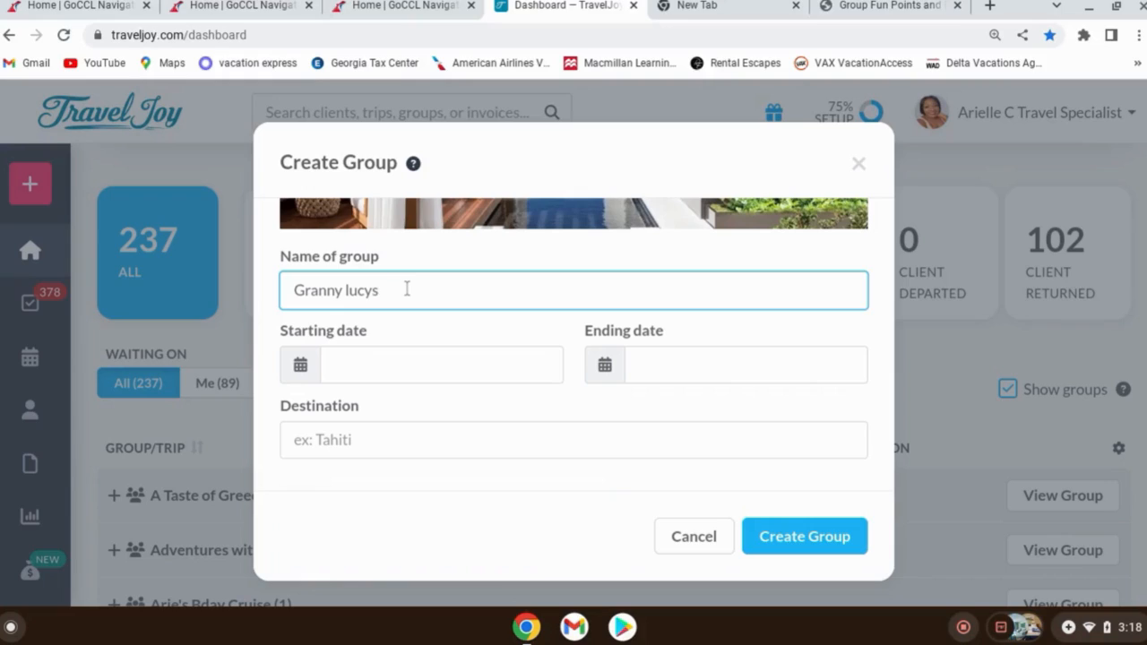
{"action": "type", "text": " 75th"}
- Set the group's dates to 9/1/2025 through 9/6/2025
{"action": "left_click", "coordinate": [321, 365]}
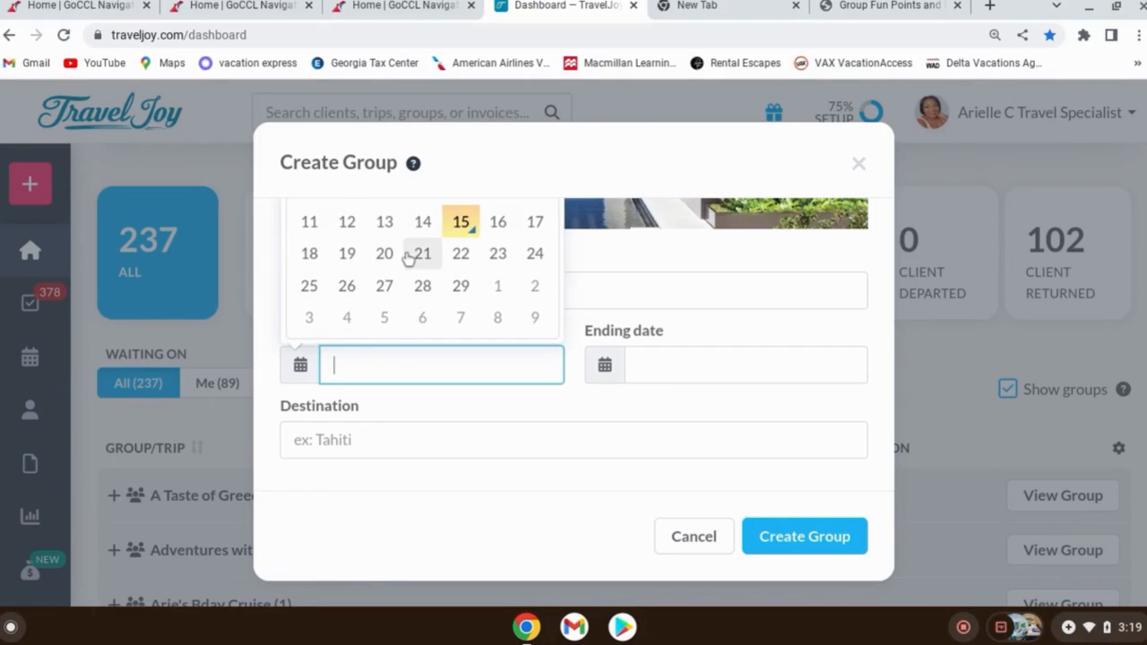
{"action": "scroll", "coordinate": [421, 278], "scroll_direction": "up", "scroll_amount": 4}
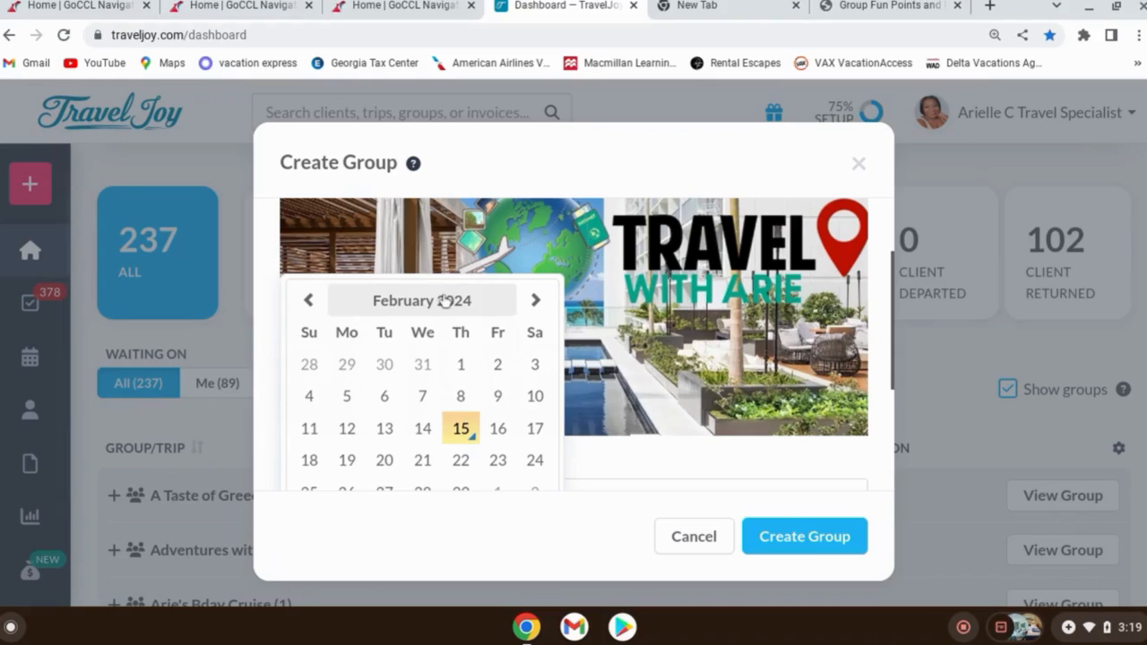
{"action": "left_click", "coordinate": [442, 300]}
{"action": "left_click", "coordinate": [540, 328]}
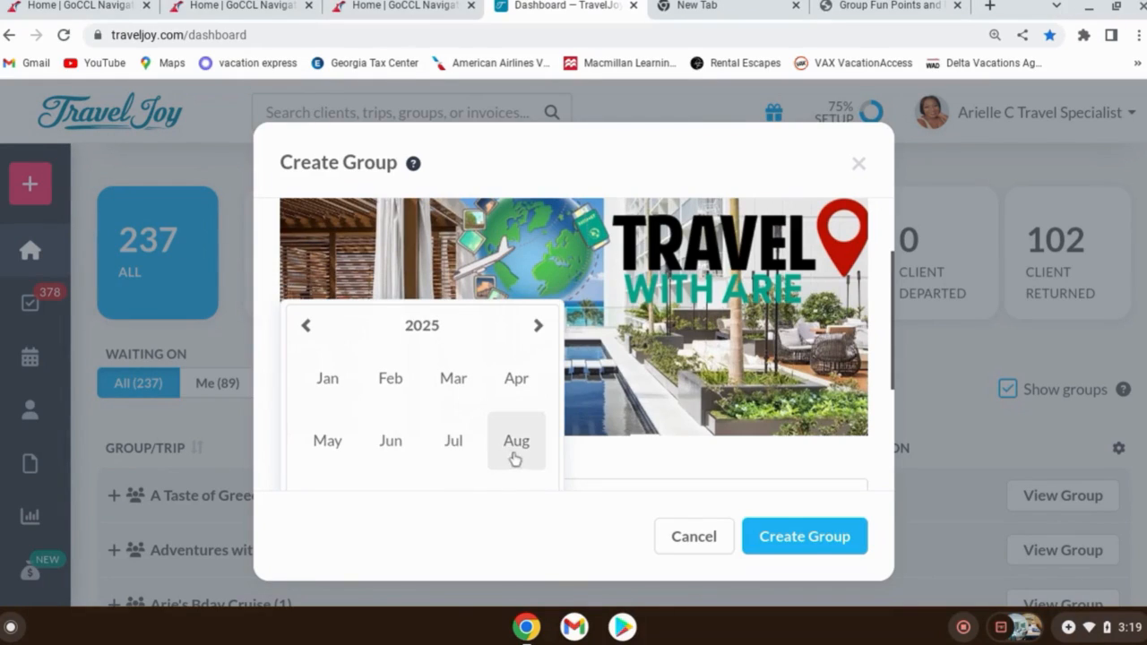
{"action": "scroll", "coordinate": [516, 437], "scroll_direction": "down", "scroll_amount": 1}
{"action": "left_click", "coordinate": [346, 474]}
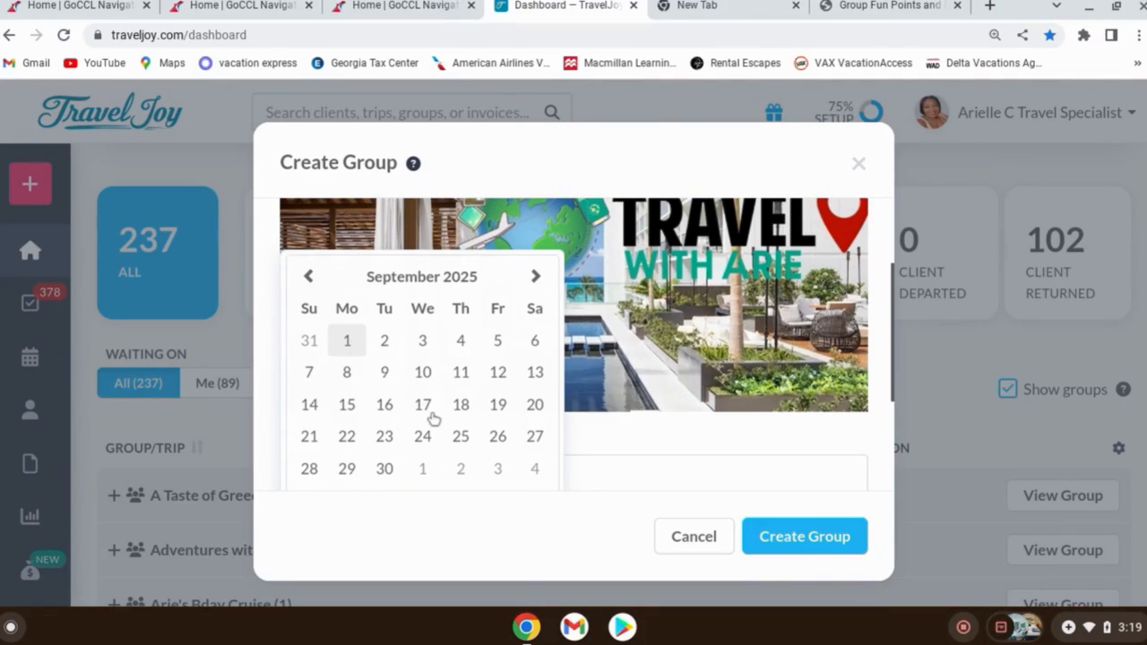
{"action": "scroll", "coordinate": [733, 299], "scroll_direction": "up", "scroll_amount": 1}
{"action": "scroll", "coordinate": [733, 298], "scroll_direction": "up", "scroll_amount": 2}
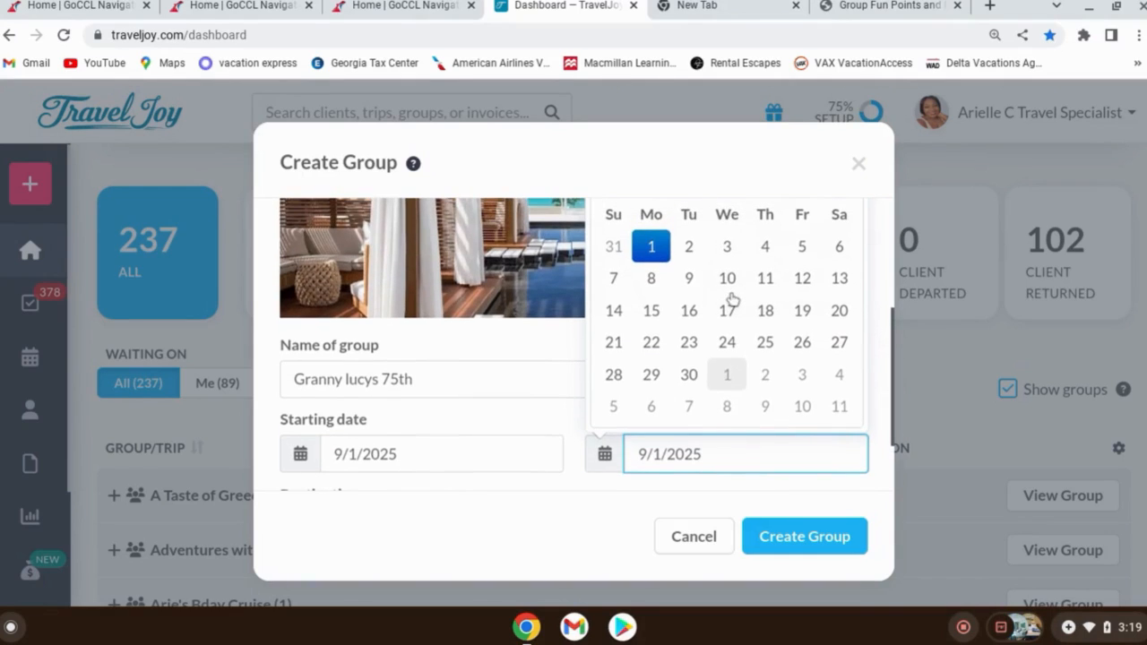
{"action": "left_click", "coordinate": [836, 248]}
{"action": "scroll", "coordinate": [529, 394], "scroll_direction": "down", "scroll_amount": 1}
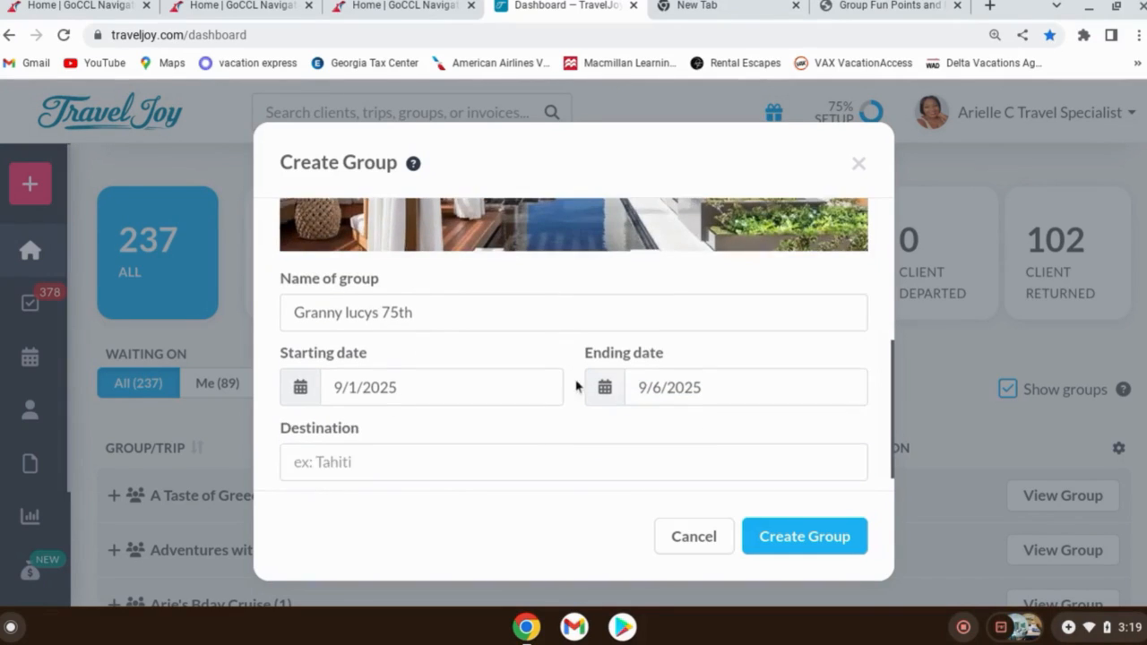
- Choose Caribbean as the destination and create the group
{"action": "left_click", "coordinate": [448, 436]}
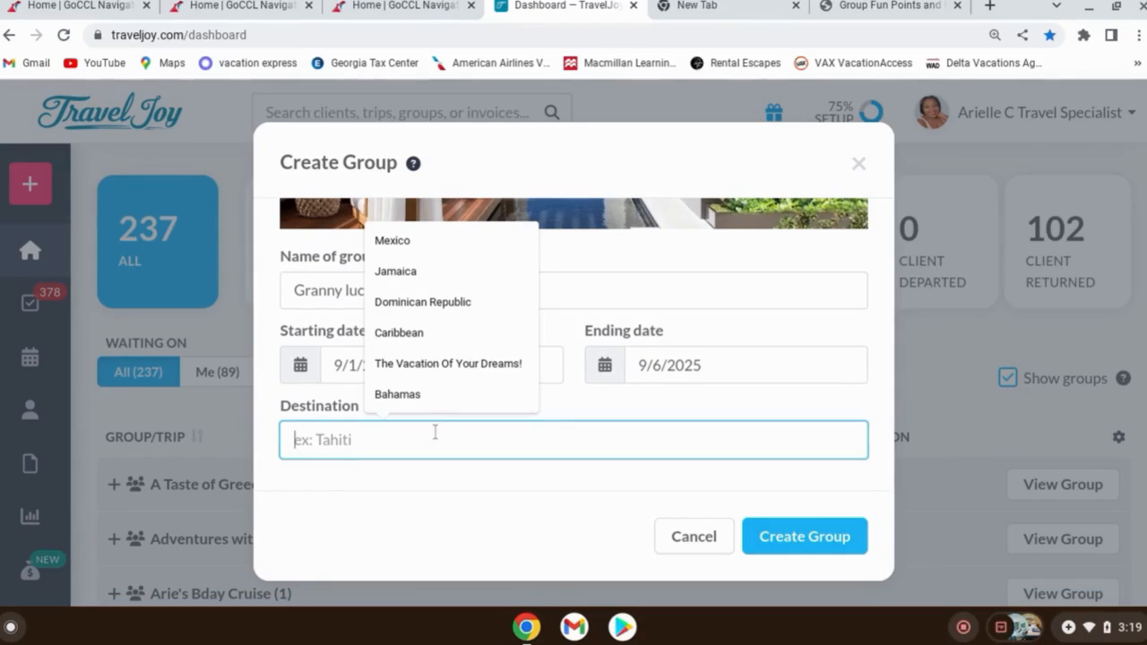
{"action": "left_click", "coordinate": [421, 342]}
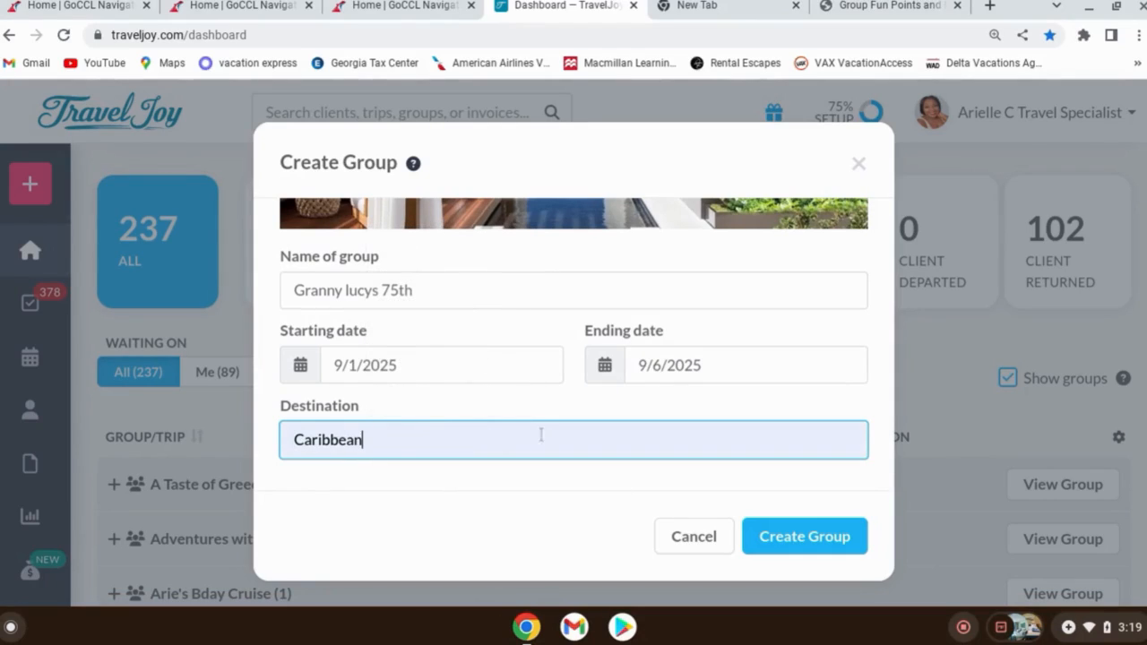
{"action": "left_click", "coordinate": [804, 538]}
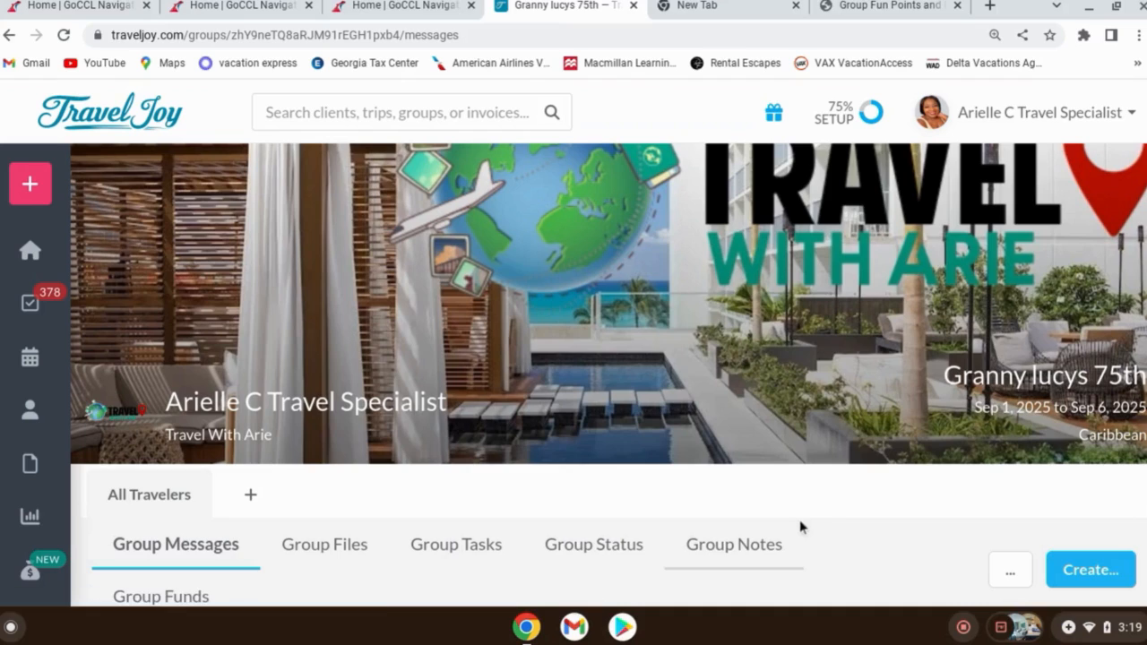
- On the Granny lucys 75th group page, bring up the Create... list of pages, forms and invoices
{"action": "scroll", "coordinate": [794, 480], "scroll_direction": "down", "scroll_amount": 5}
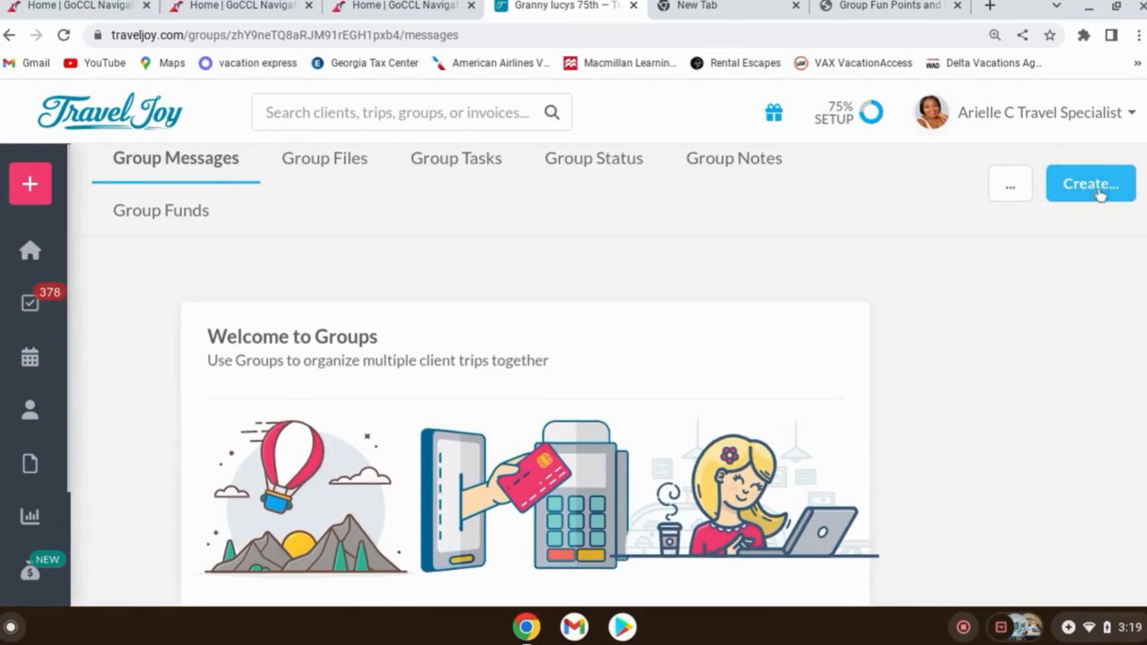
{"action": "left_click", "coordinate": [1089, 212]}
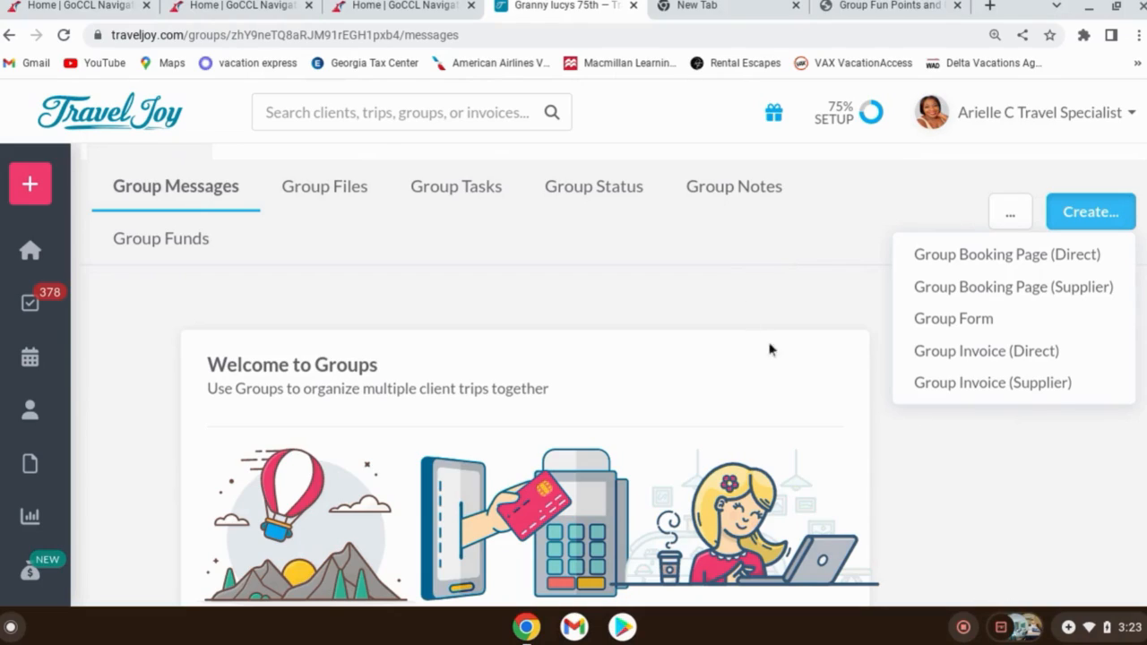
- Create a supplier group booking page named 'Granny 75th Birthday Celebration'
{"action": "left_click", "coordinate": [987, 288]}
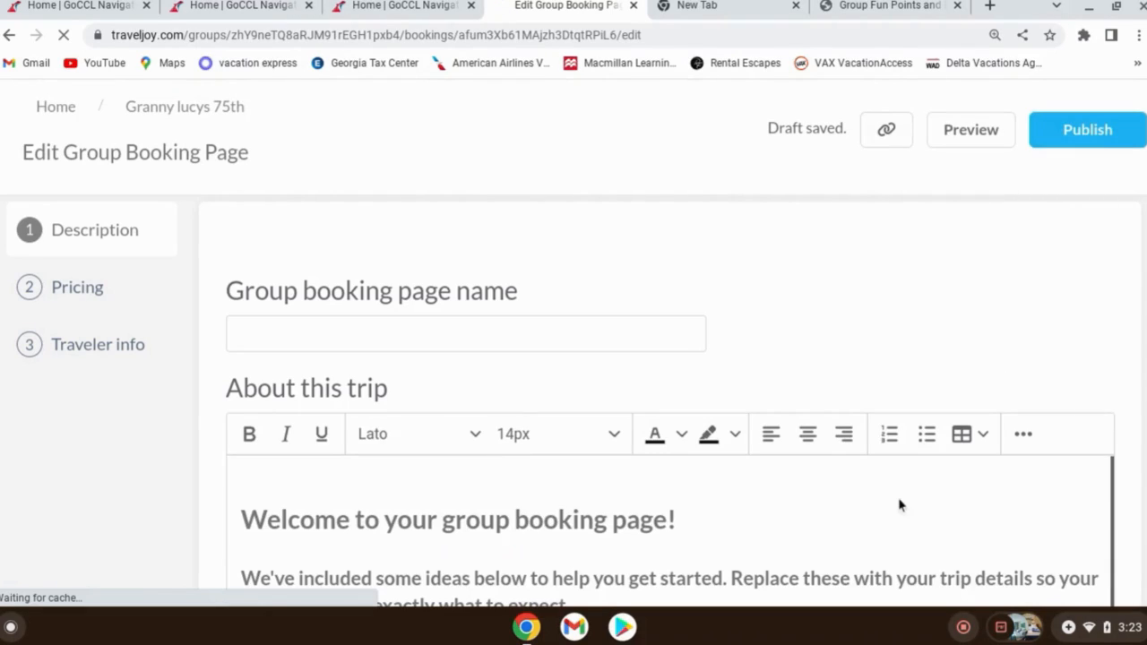
{"action": "left_click", "coordinate": [620, 326]}
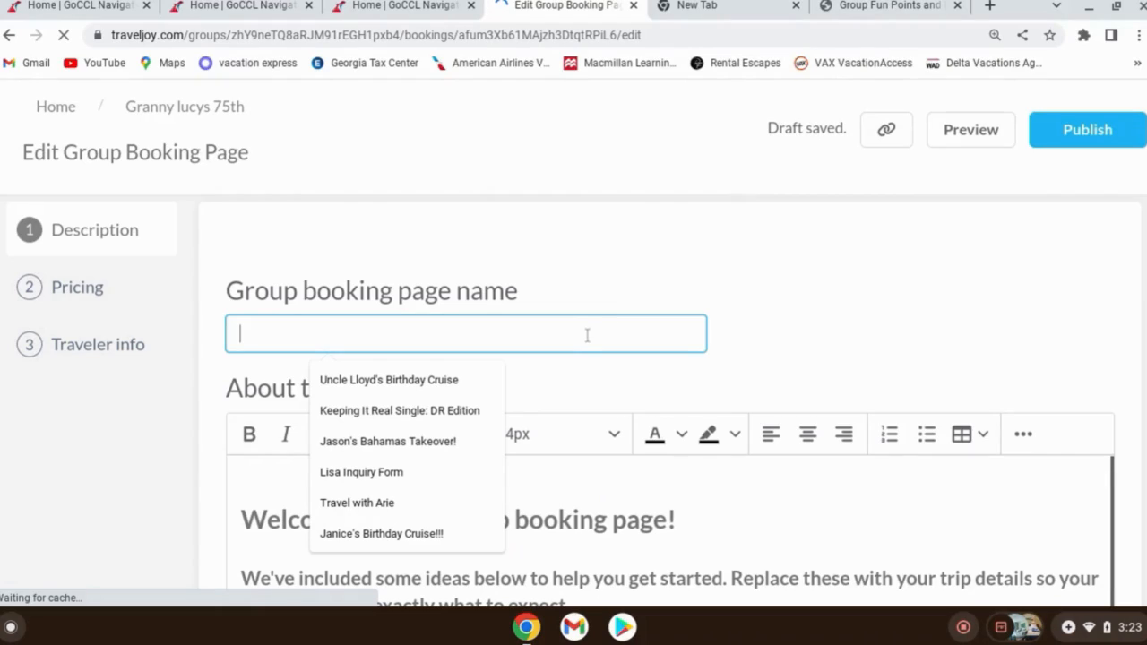
{"action": "type", "text": "Gran"}
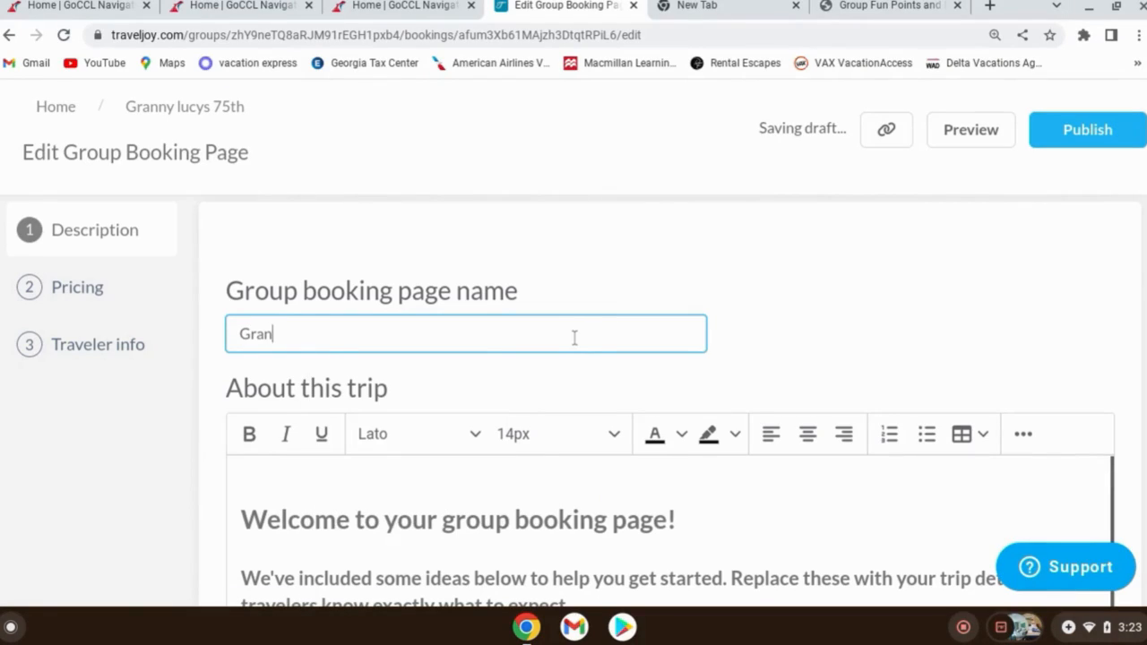
{"action": "type", "text": "ny 75t Birt"}
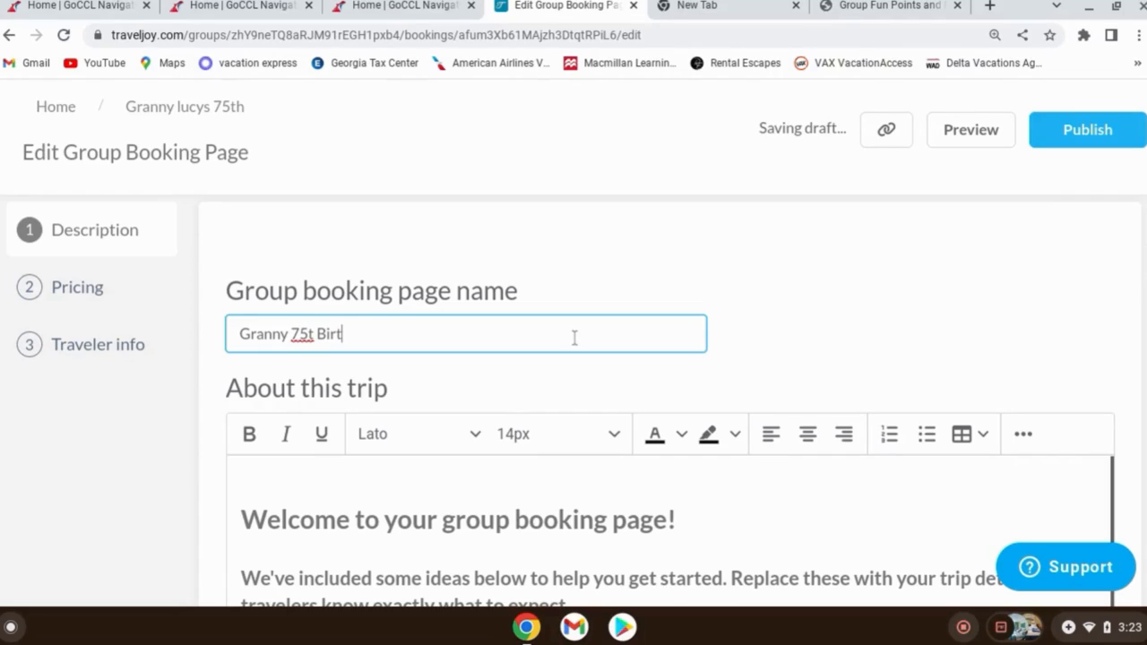
{"action": "type", "text": "hday Celebra"}
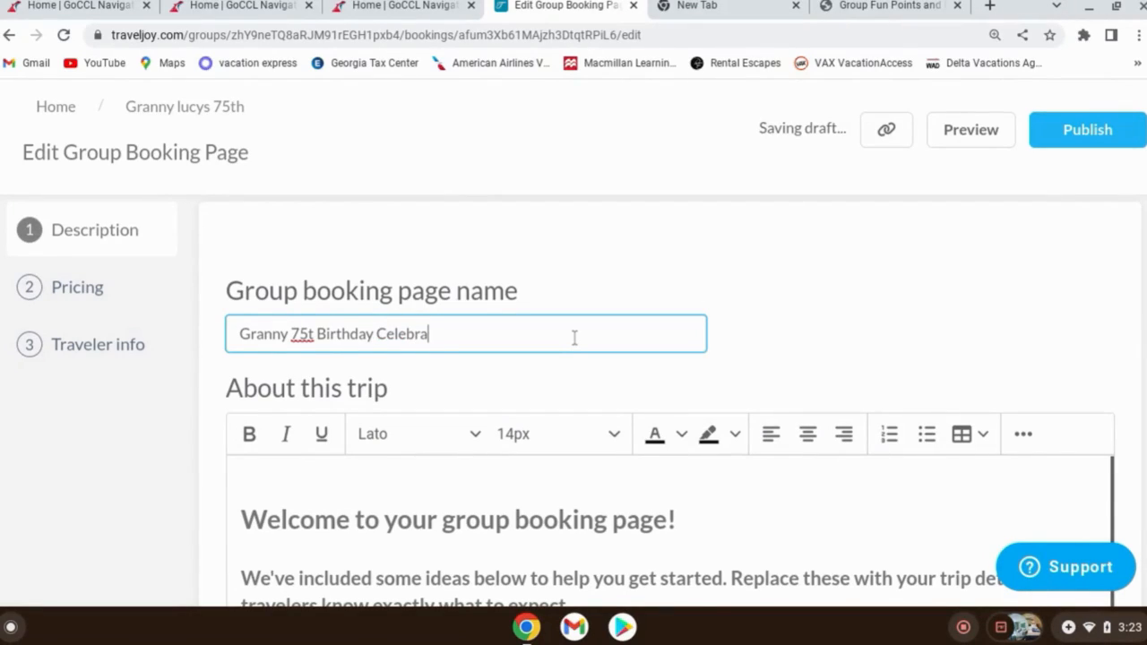
{"action": "type", "text": "tion"}
{"action": "left_click", "coordinate": [315, 335]}
{"action": "type", "text": "h"}
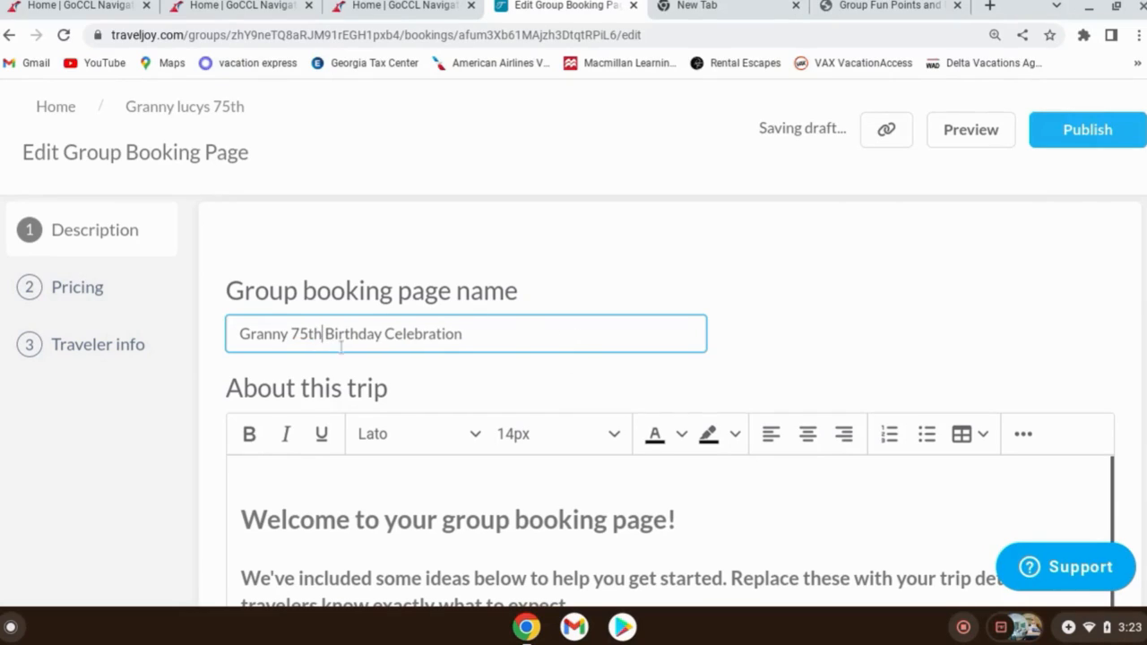
{"action": "left_click", "coordinate": [789, 356]}
{"action": "scroll", "coordinate": [790, 353], "scroll_direction": "down", "scroll_amount": 1}
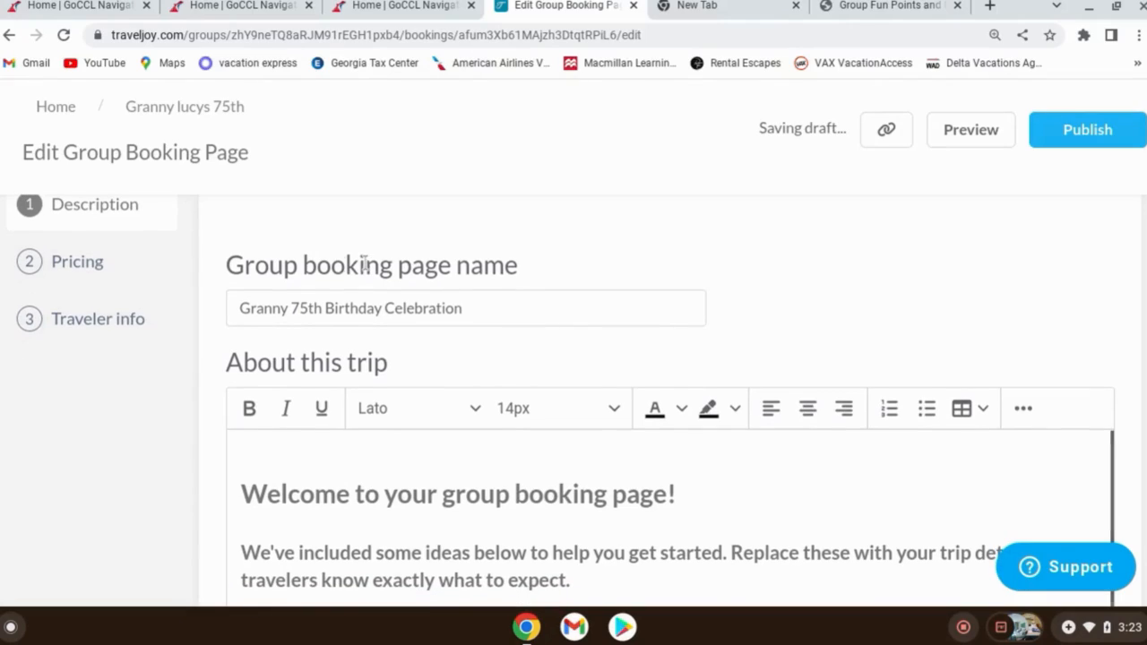
{"action": "scroll", "coordinate": [203, 235], "scroll_direction": "up", "scroll_amount": 1}
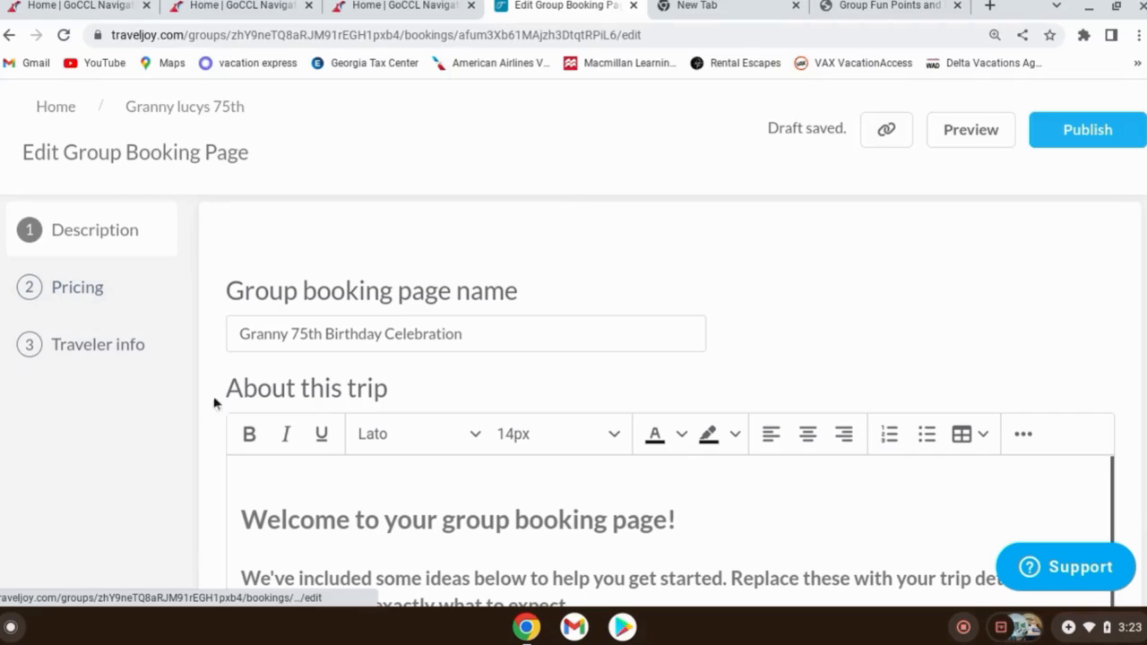
{"action": "scroll", "coordinate": [687, 508], "scroll_direction": "down", "scroll_amount": 3}
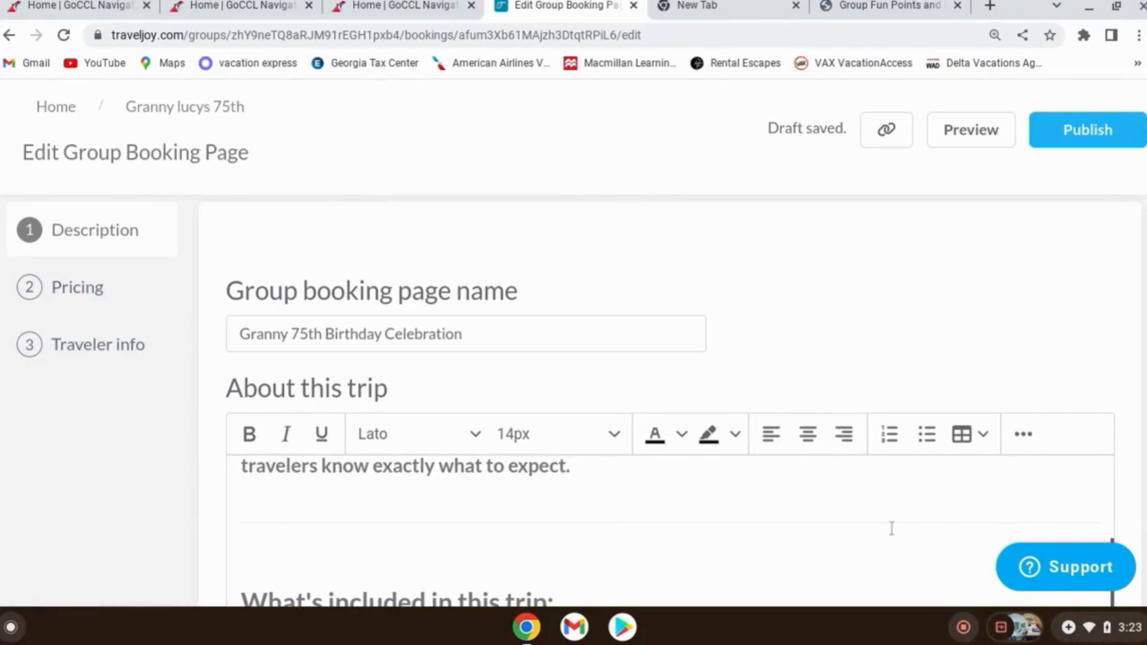
{"action": "scroll", "coordinate": [891, 528], "scroll_direction": "up", "scroll_amount": 3}
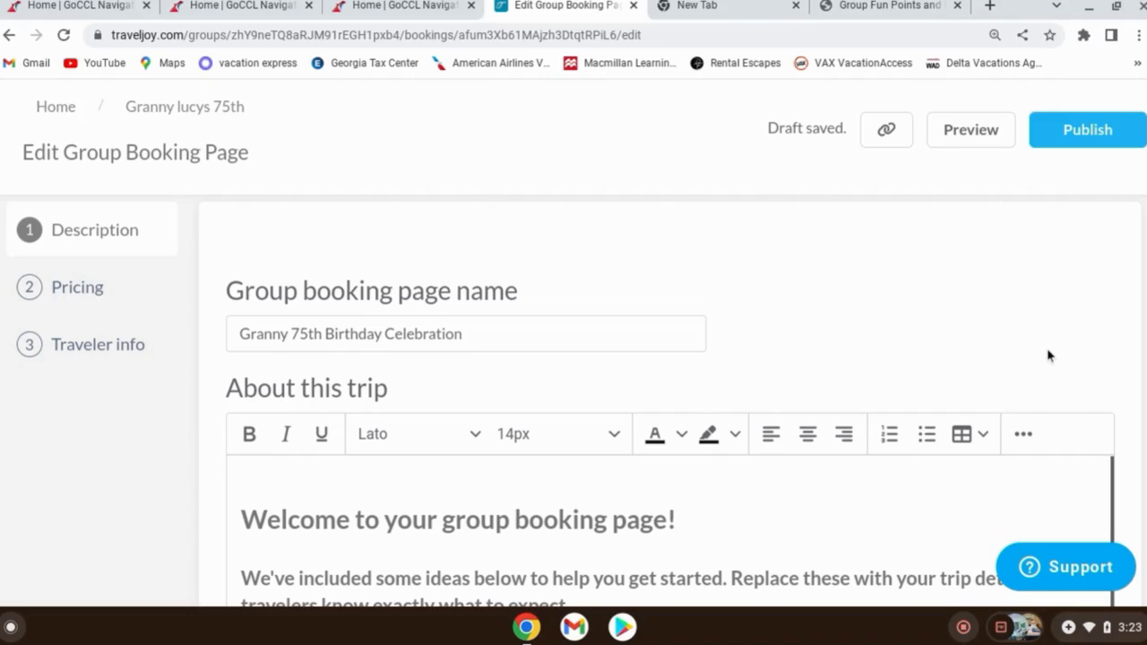
{"action": "scroll", "coordinate": [1048, 350], "scroll_direction": "down", "scroll_amount": 3}
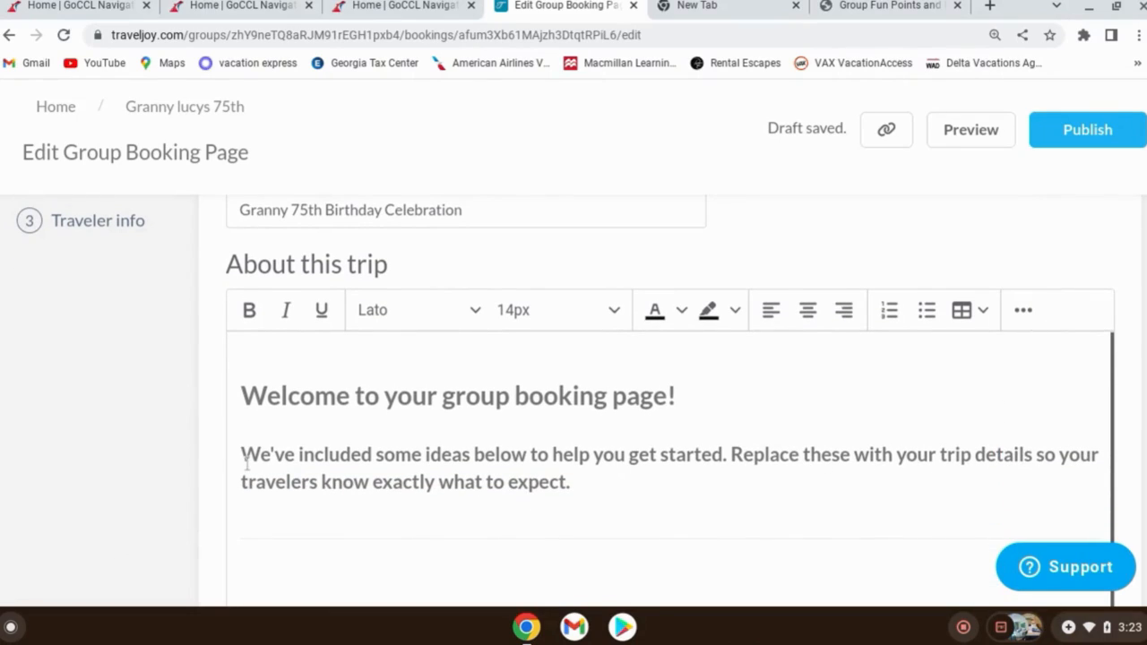
- Replace the welcome heading with 'We are so excited to have you celebrate grandma's birthday with us!'
{"action": "left_click", "coordinate": [242, 395]}
{"action": "left_click_drag", "start_coordinate": [242, 394], "coordinate": [740, 404]}
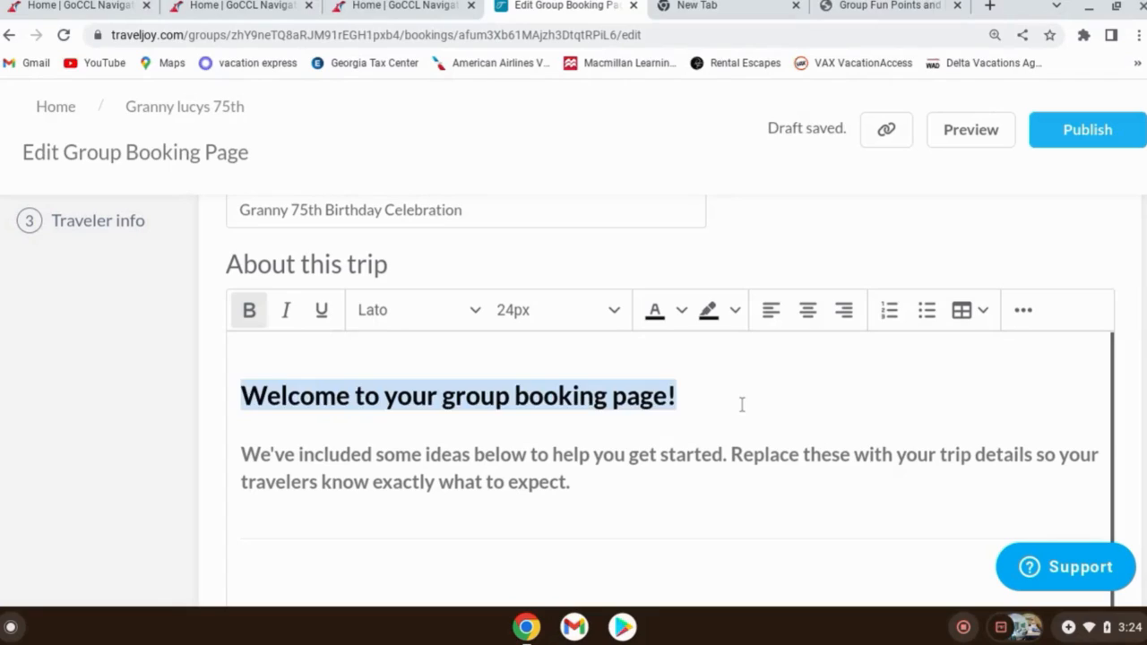
{"action": "type", "text": "We are"}
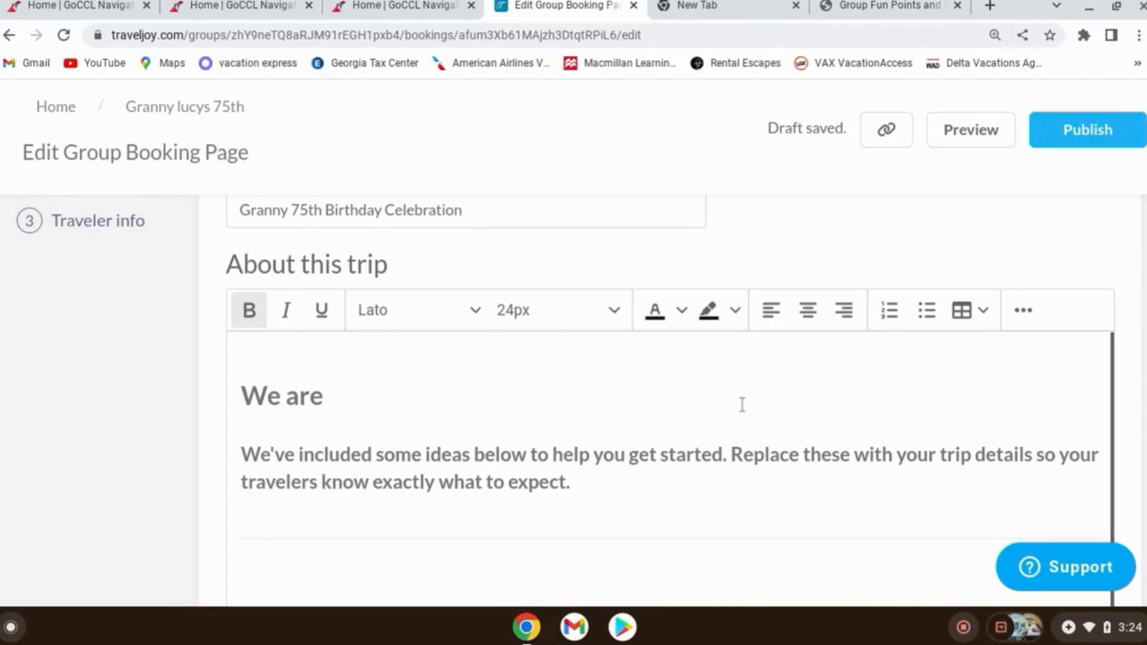
{"action": "type", "text": " so excit"}
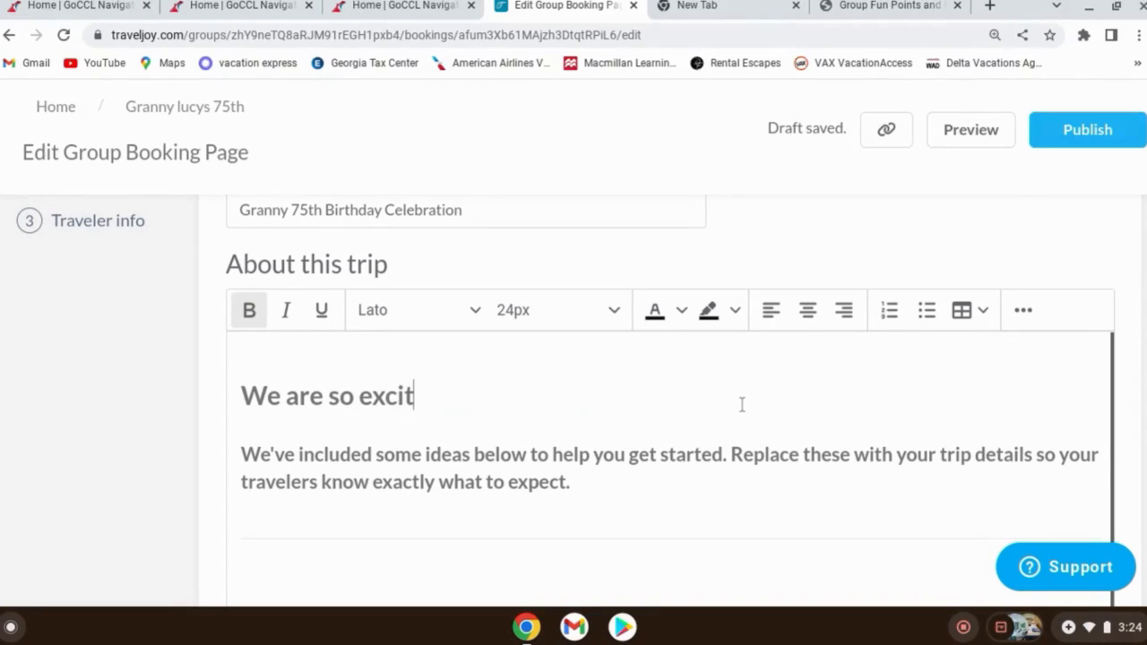
{"action": "type", "text": "ed to "}
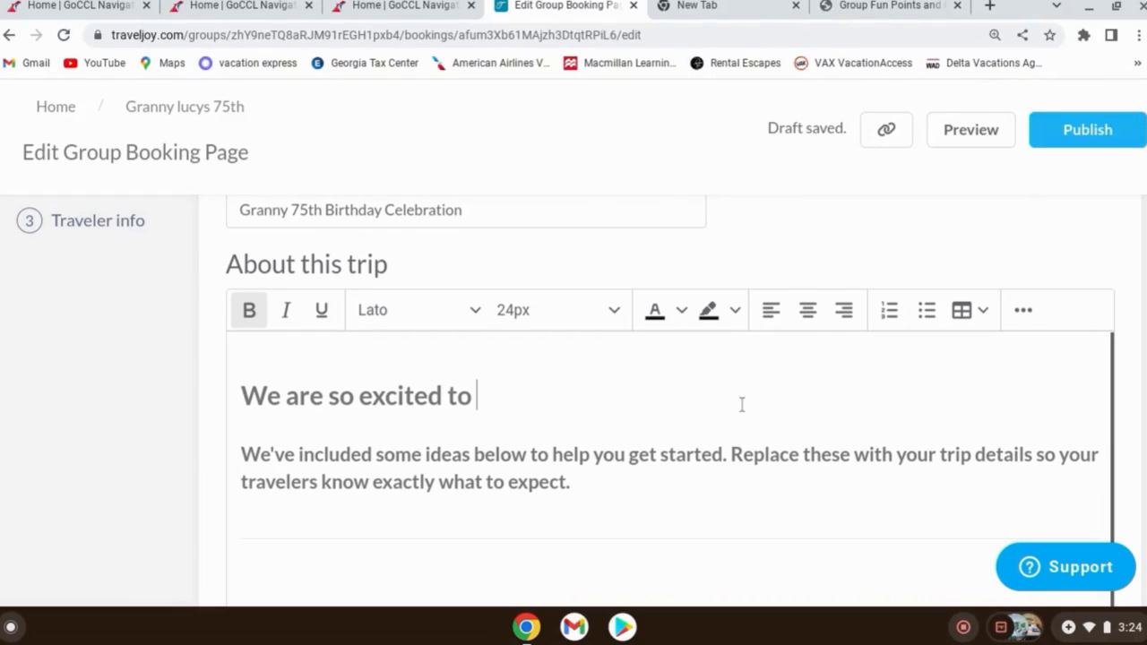
{"action": "type", "text": "have you "}
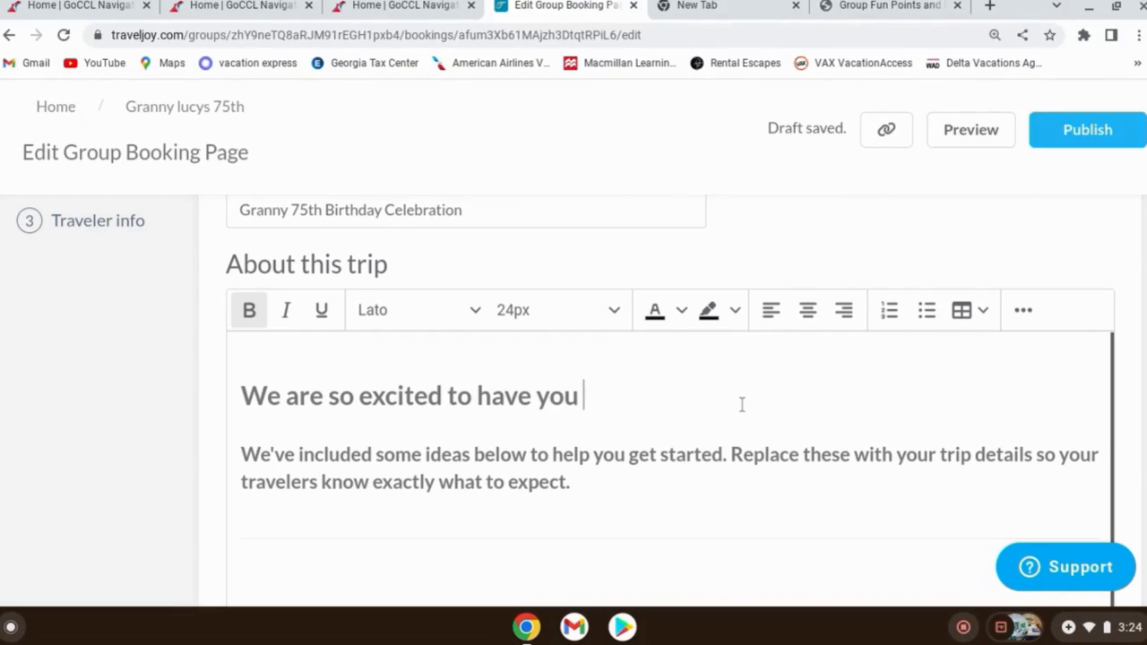
{"action": "type", "text": "celebrate gr"}
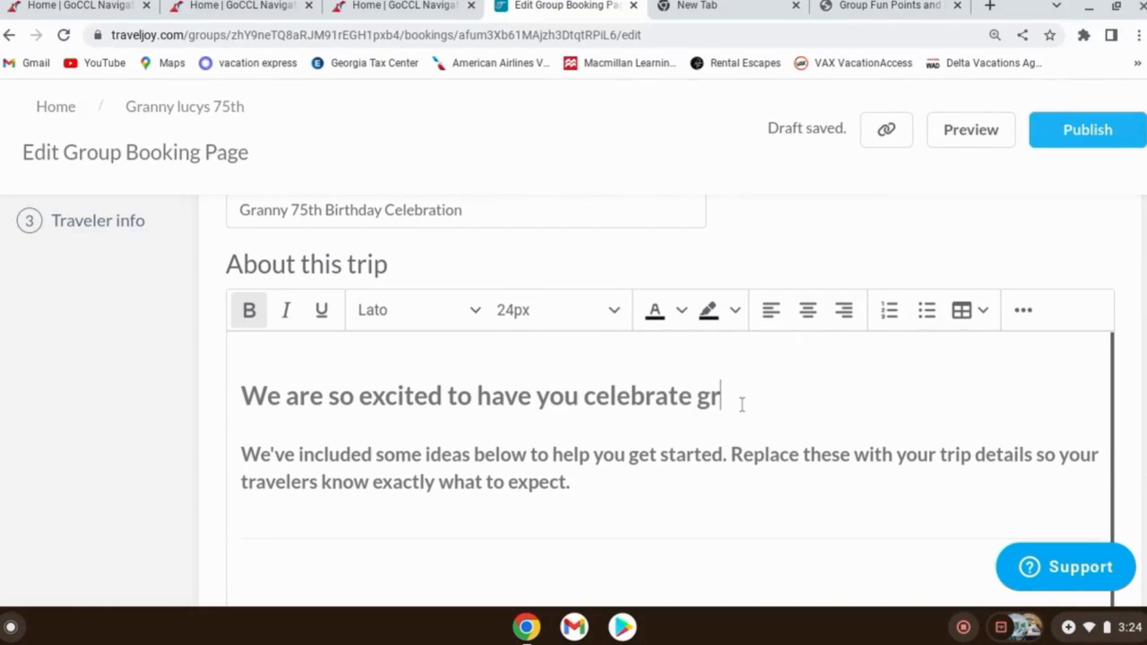
{"action": "type", "text": "andmas"}
{"action": "key", "text": "BackSpace"}
{"action": "type", "text": "'s birthday "}
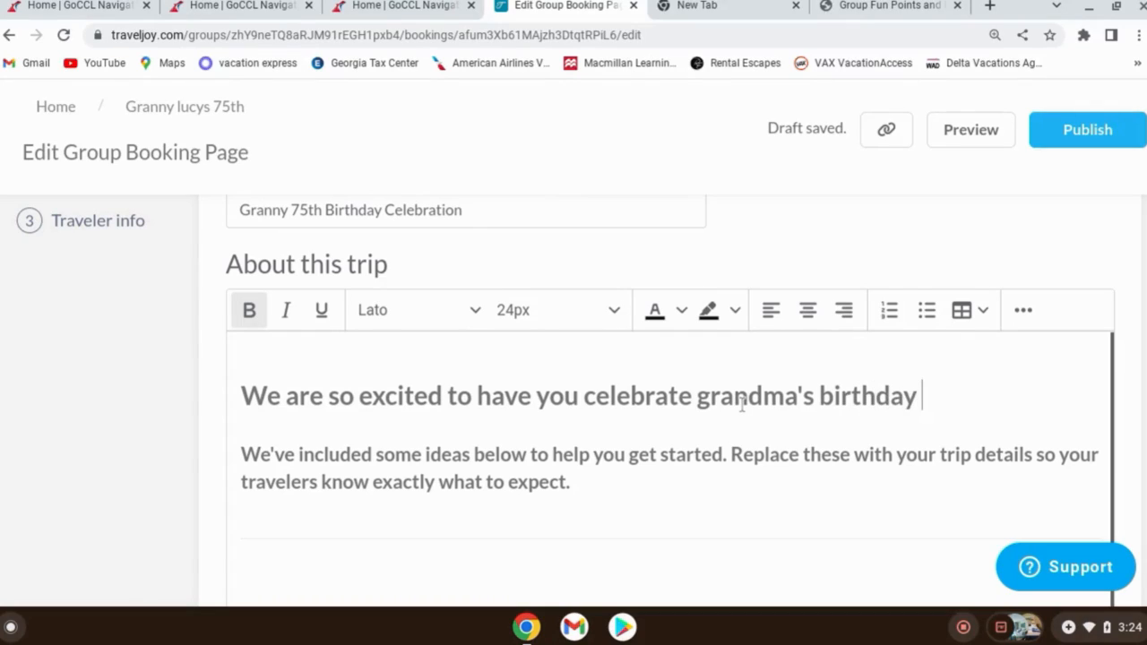
{"action": "type", "text": "with u"}
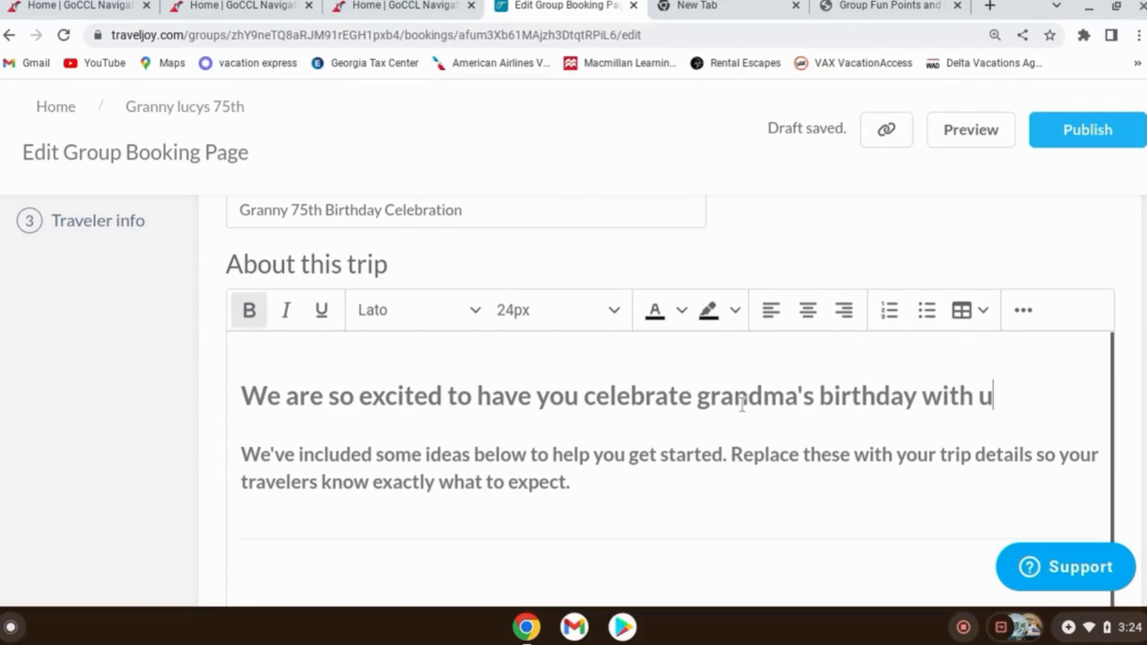
{"action": "type", "text": "s!"}
{"action": "left_click", "coordinate": [269, 448]}
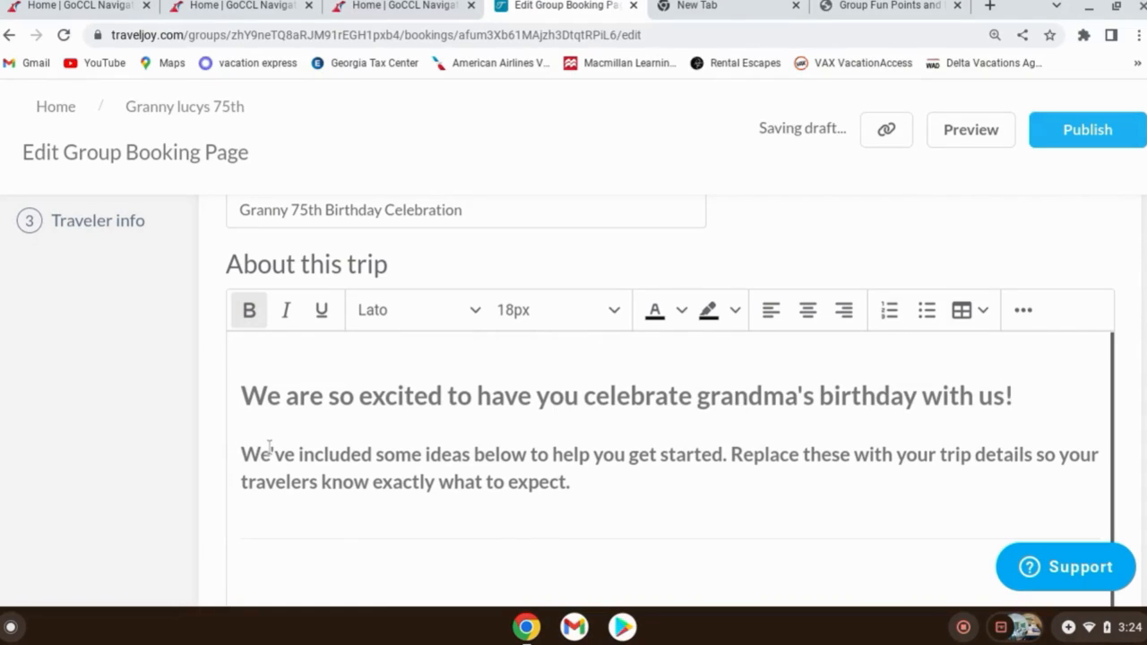
- Replace the placeholder paragraph with 'Here are some more details for this trip:'
{"action": "left_click_drag", "start_coordinate": [241, 454], "coordinate": [590, 500]}
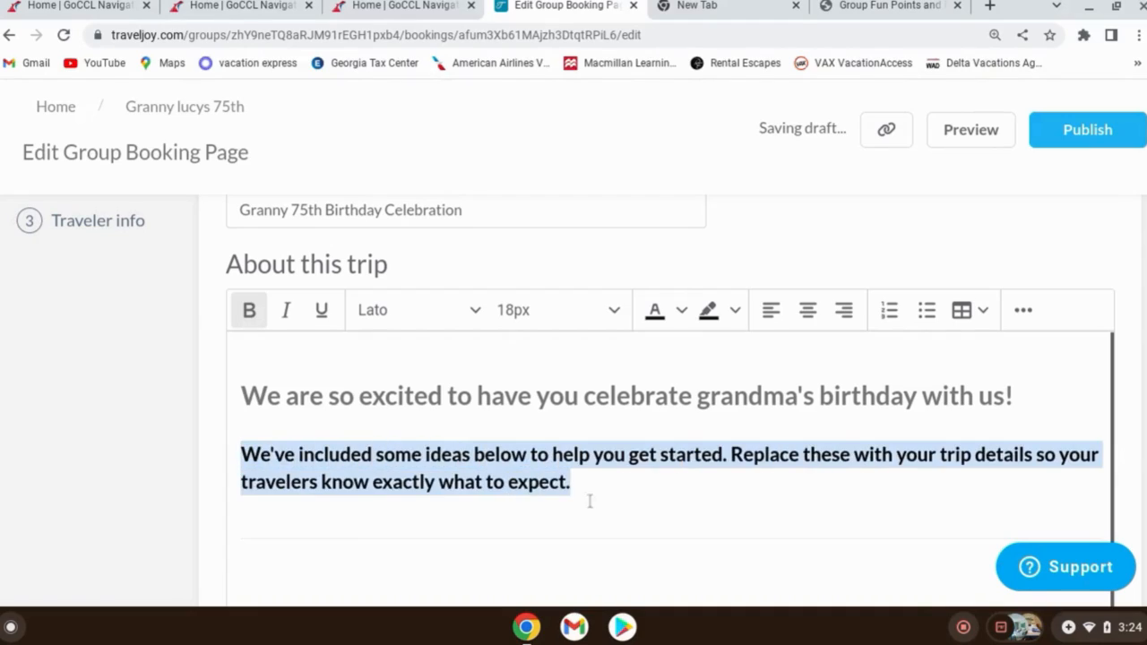
{"action": "type", "text": "H"}
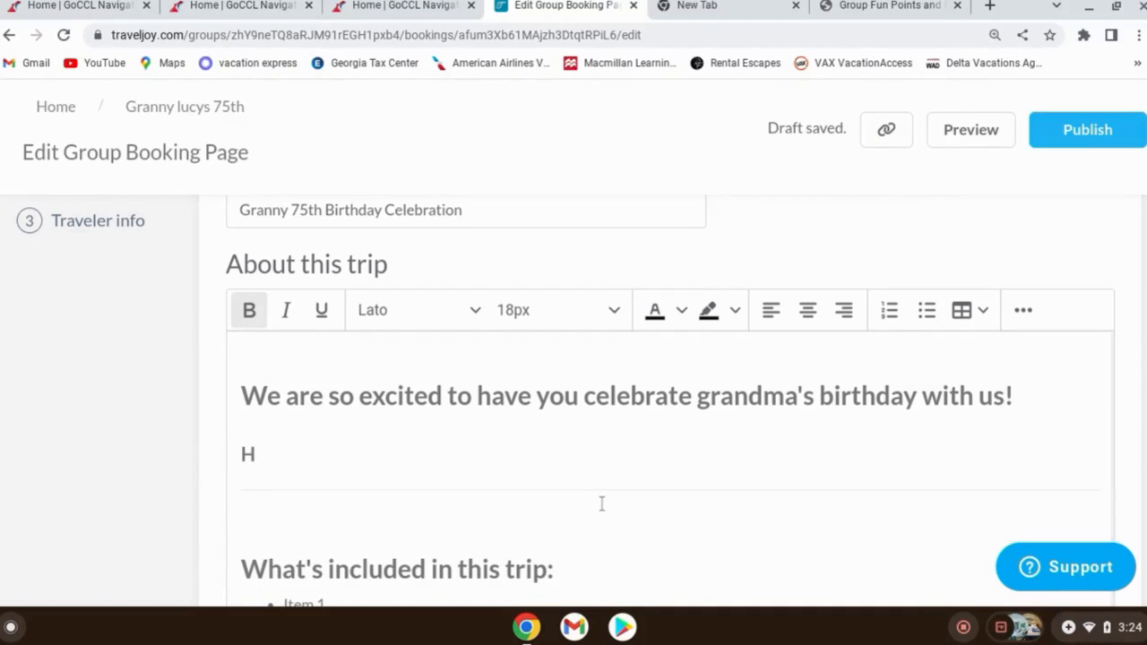
{"action": "type", "text": "eres"}
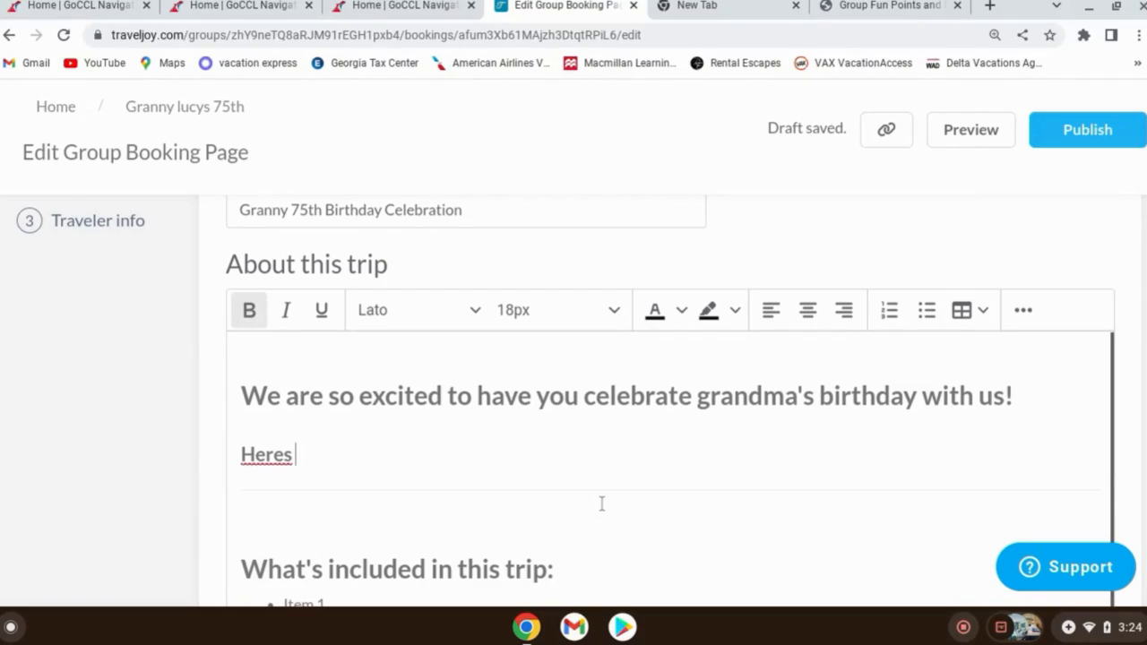
{"action": "key", "text": "BackSpace"}
{"action": "key", "text": "BackSpace"}
{"action": "type", "text": "'s"}
{"action": "key", "text": "BackSpace"}
{"action": "key", "text": "BackSpace"}
{"action": "type", "text": "are some"}
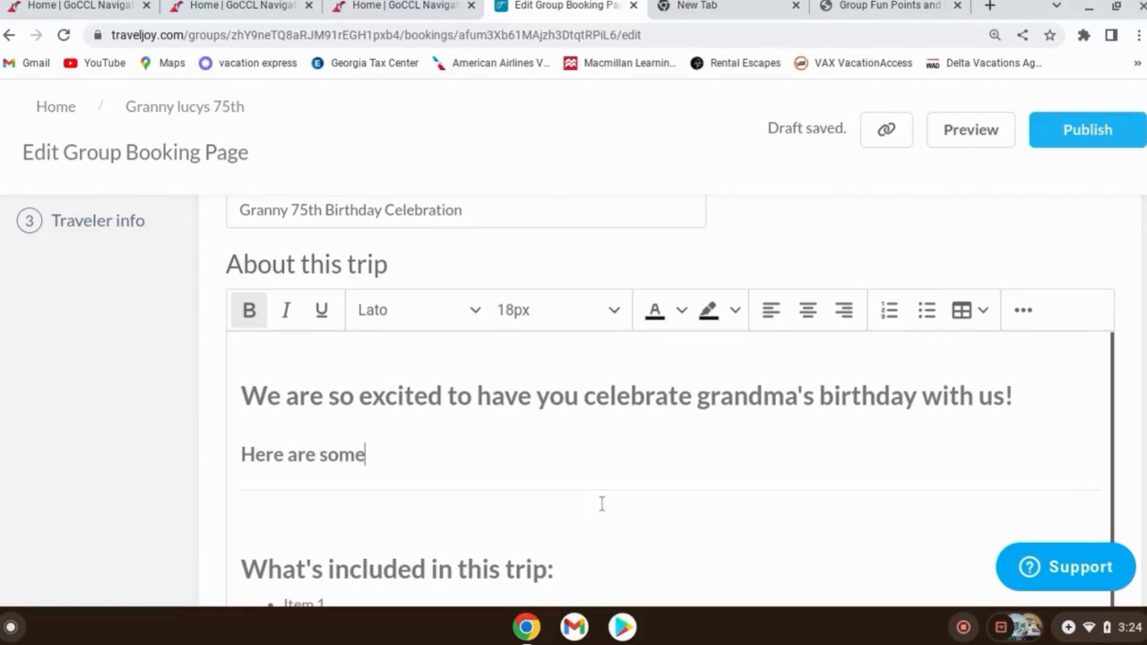
{"action": "type", "text": " more"}
{"action": "type", "text": "de"}
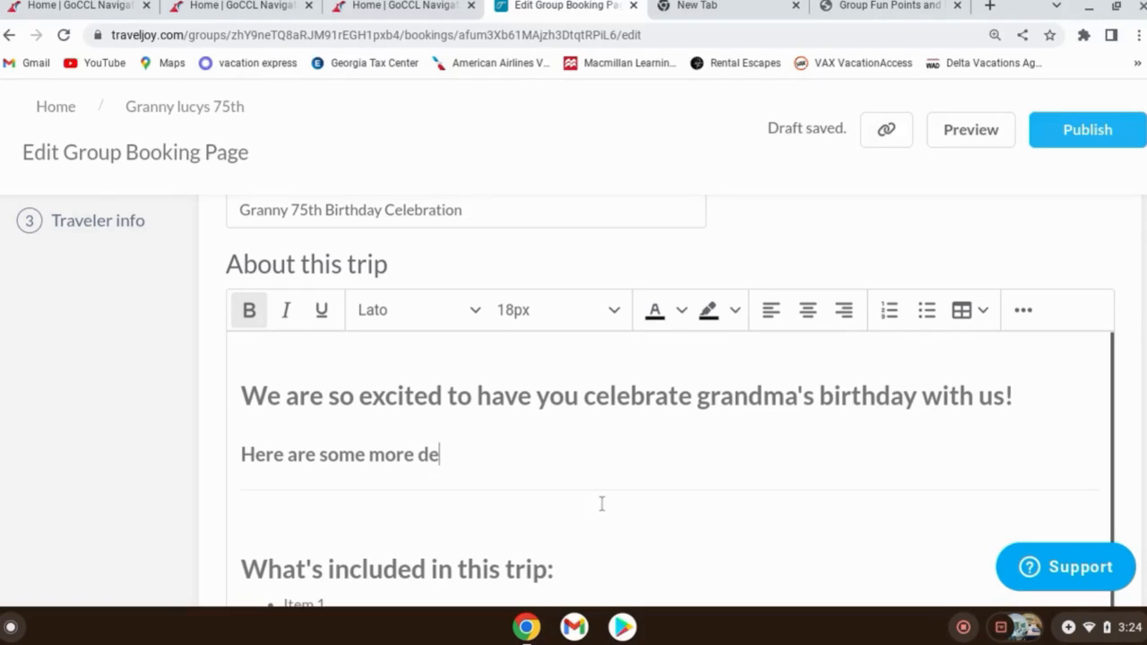
{"action": "type", "text": "tails for thi"}
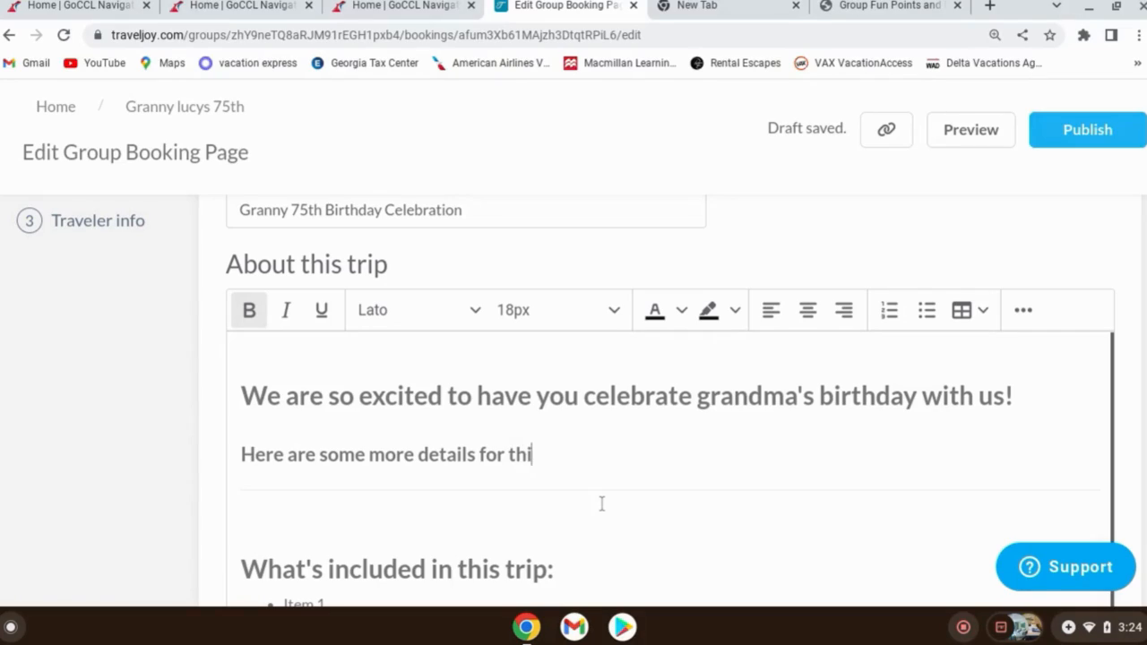
{"action": "type", "text": "s trip:"}
- Make the included list 'Cruise Voyage' and 'All food, activities and entertainment', deleting Item 2
{"action": "scroll", "coordinate": [652, 547], "scroll_direction": "down", "scroll_amount": 3}
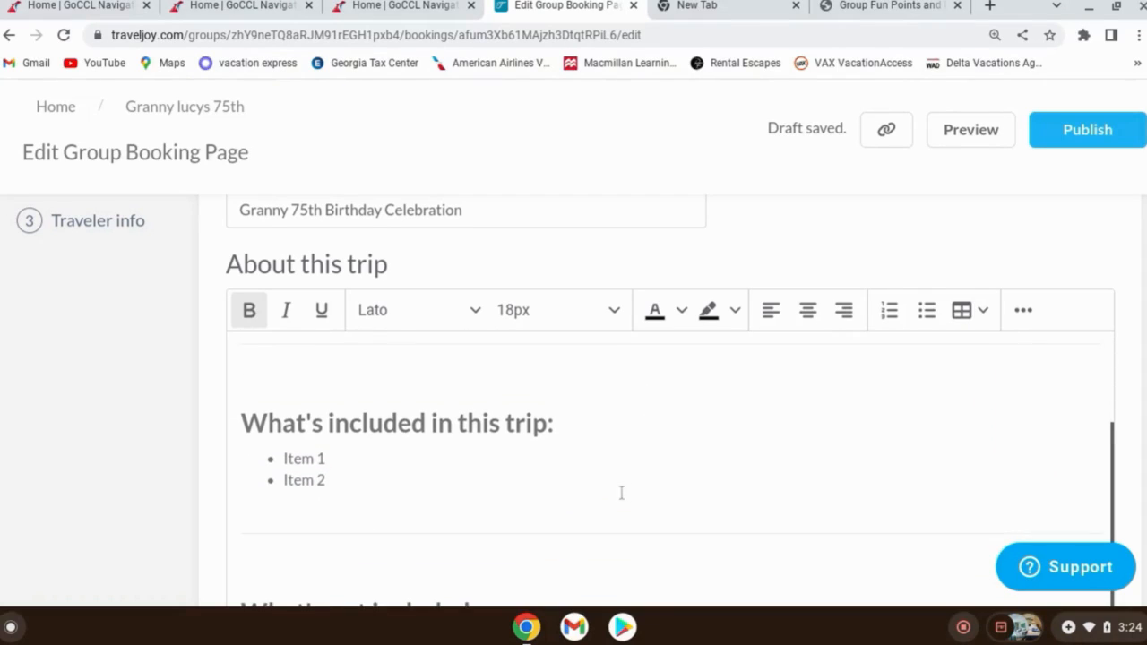
{"action": "left_click", "coordinate": [387, 466]}
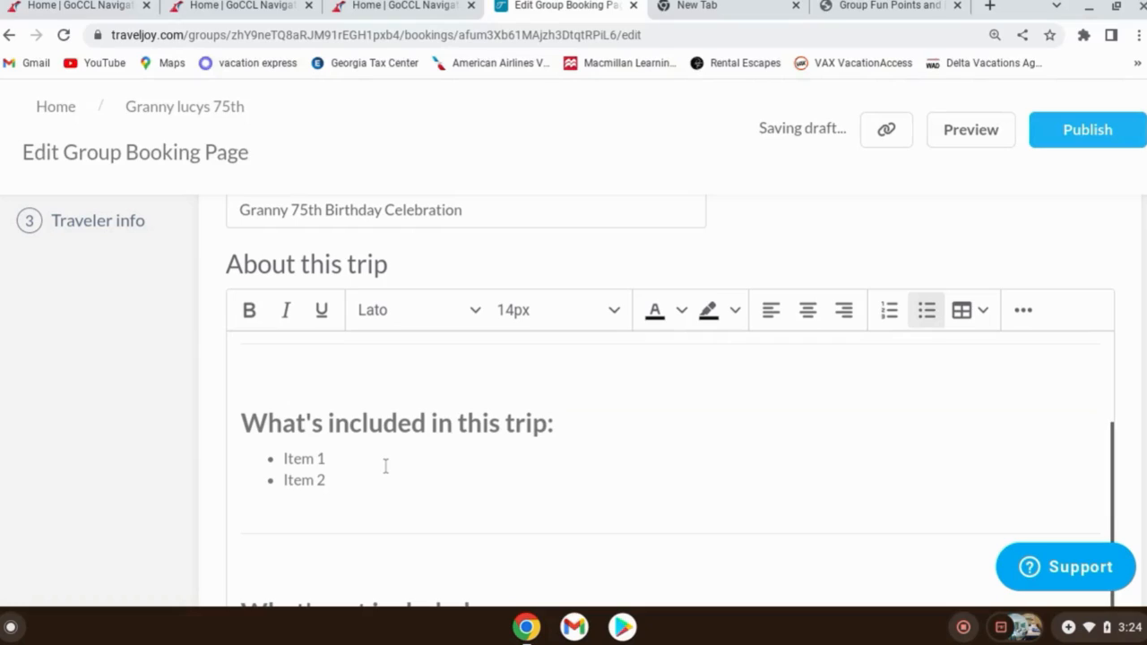
{"action": "key", "text": "BackSpace"}
{"action": "key", "text": "BackSpace"}
{"action": "key", "text": "BackSpace"}
{"action": "key", "text": "BackSpace"}
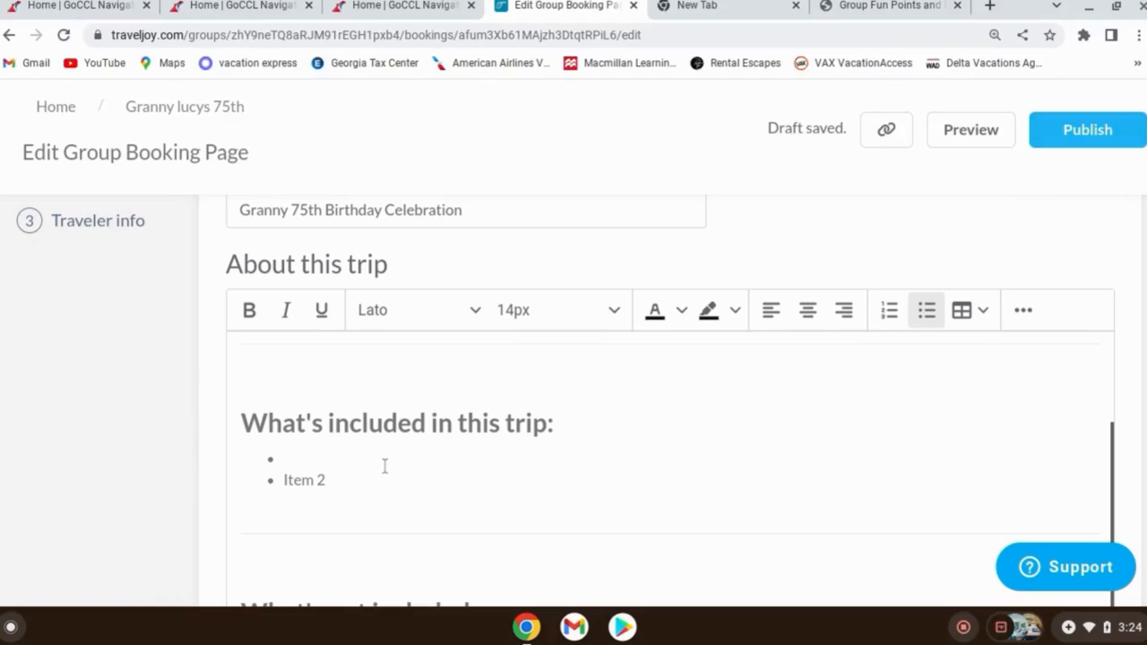
{"action": "type", "text": "Cruise Voyage"}
{"action": "key", "text": "Return"}
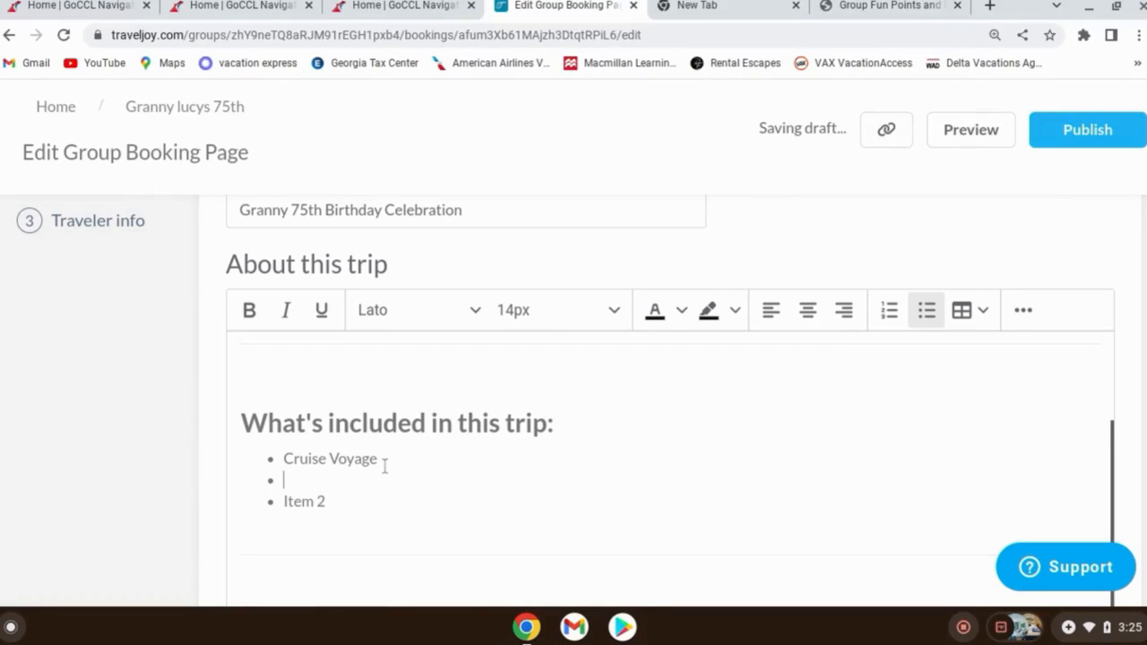
{"action": "type", "text": "All food"}
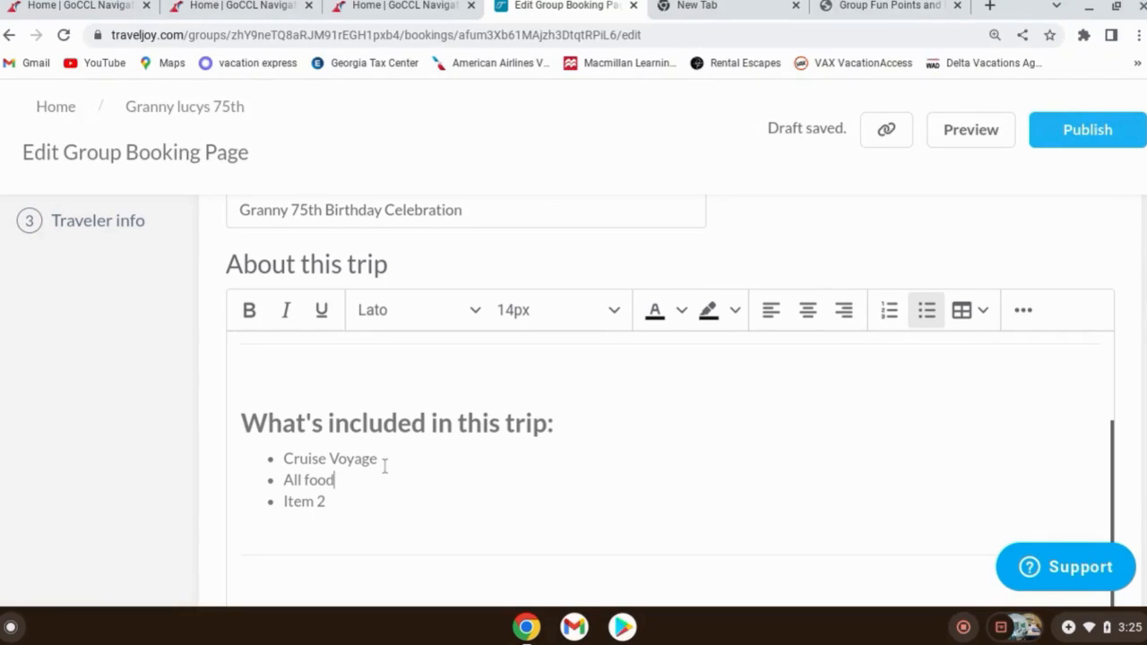
{"action": "type", "text": ", activities and entertainment"}
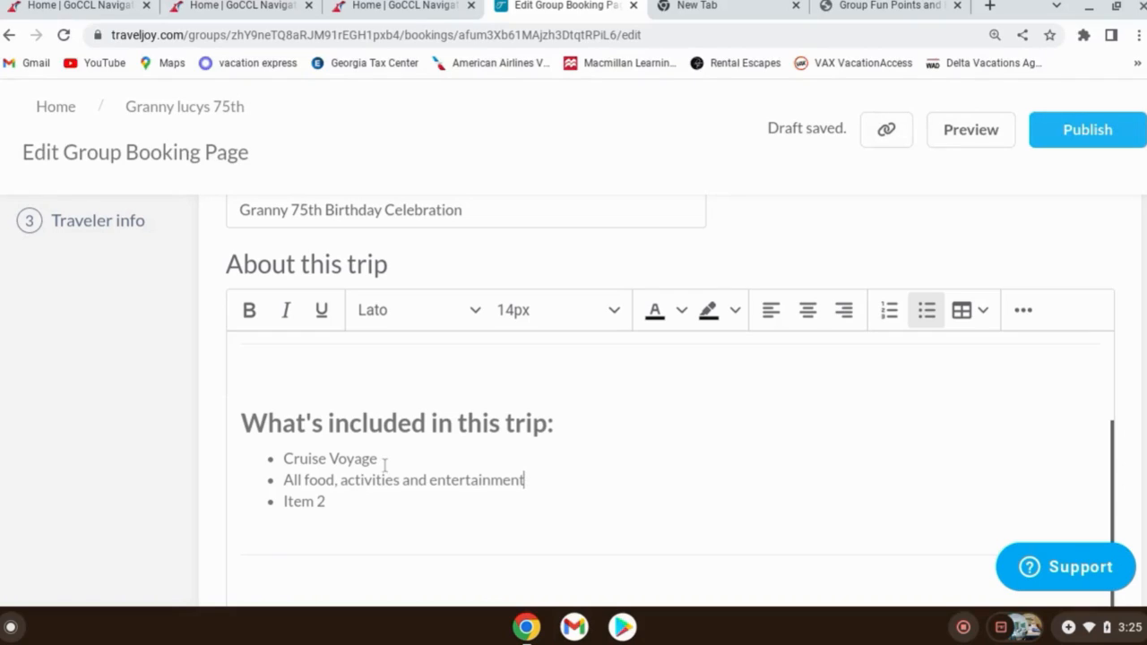
{"action": "left_click_drag", "start_coordinate": [266, 505], "coordinate": [337, 504]}
{"action": "key", "text": "BackSpace"}
{"action": "key", "text": "BackSpace"}
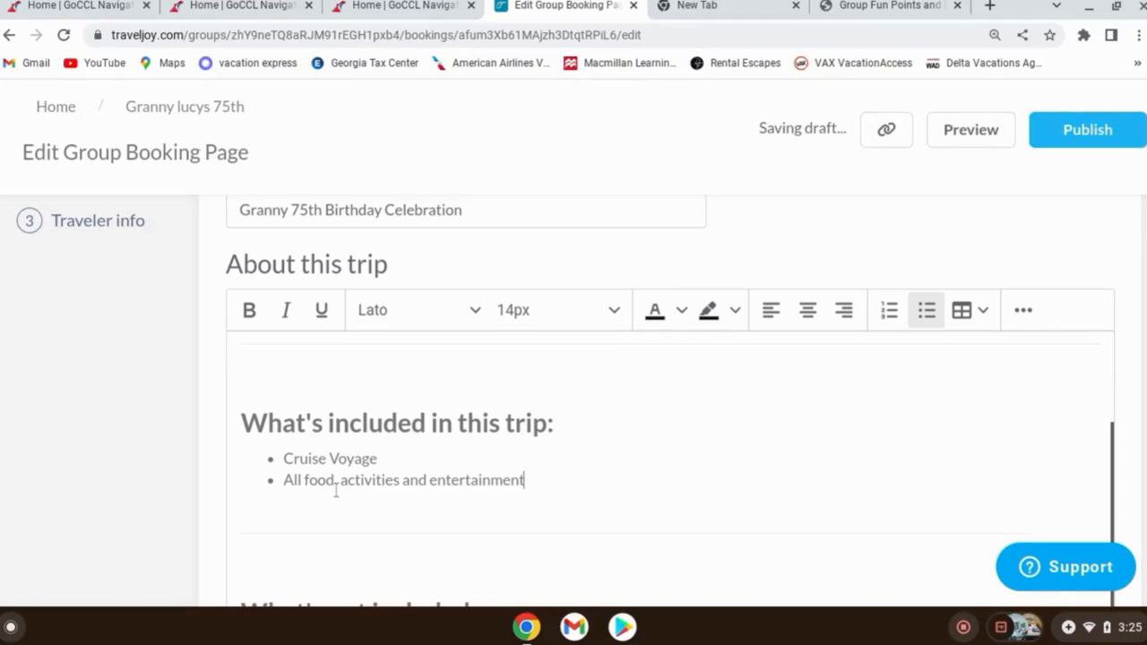
{"action": "scroll", "coordinate": [466, 556], "scroll_direction": "down", "scroll_amount": 2}
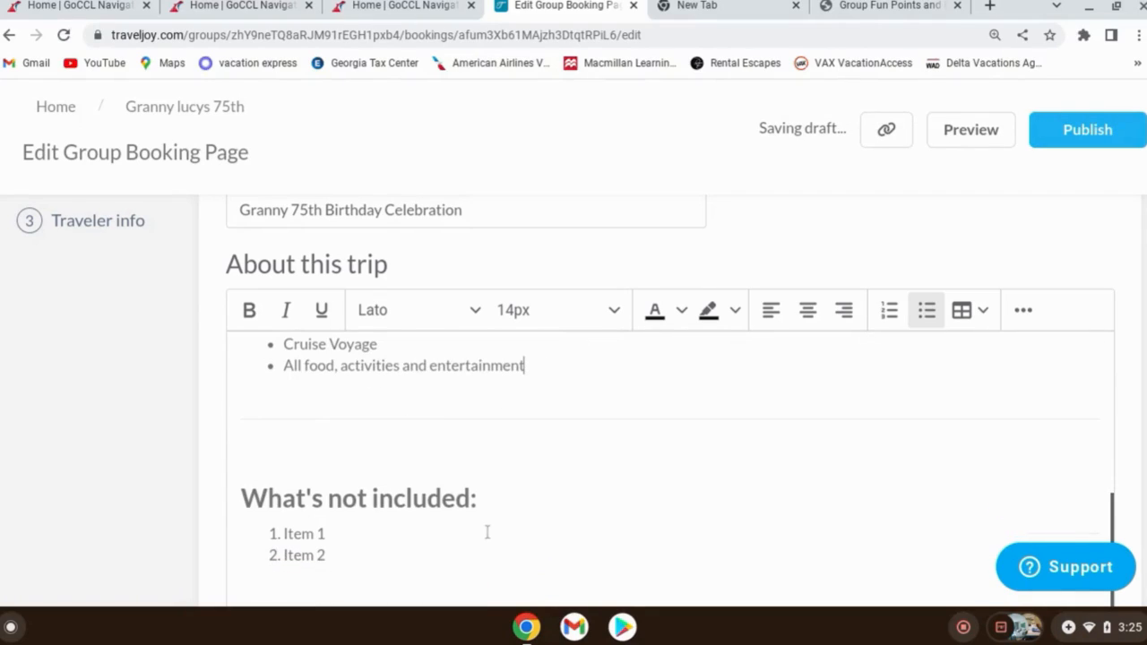
- Replace the not-included items with 'Anything not listed' and 'Drink packages (but can be added later)'
{"action": "left_click", "coordinate": [438, 548]}
{"action": "left_click", "coordinate": [431, 536]}
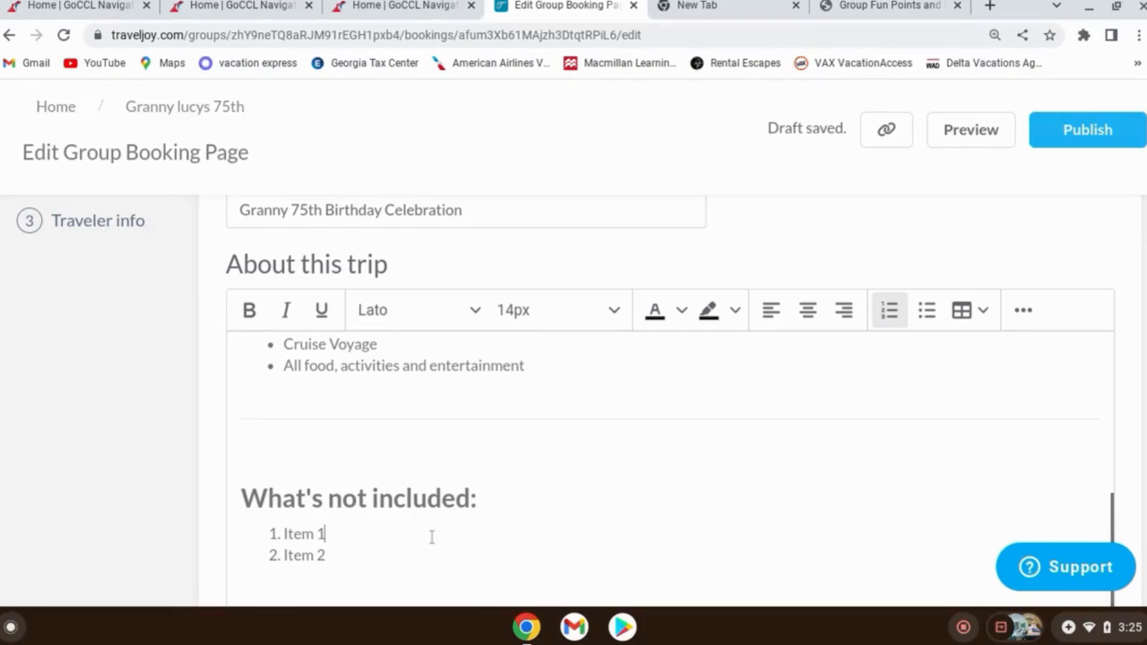
{"action": "key", "text": "BackSpace"}
{"action": "key", "text": "BackSpace"}
{"action": "key", "text": "BackSpace"}
{"action": "key", "text": "BackSpace"}
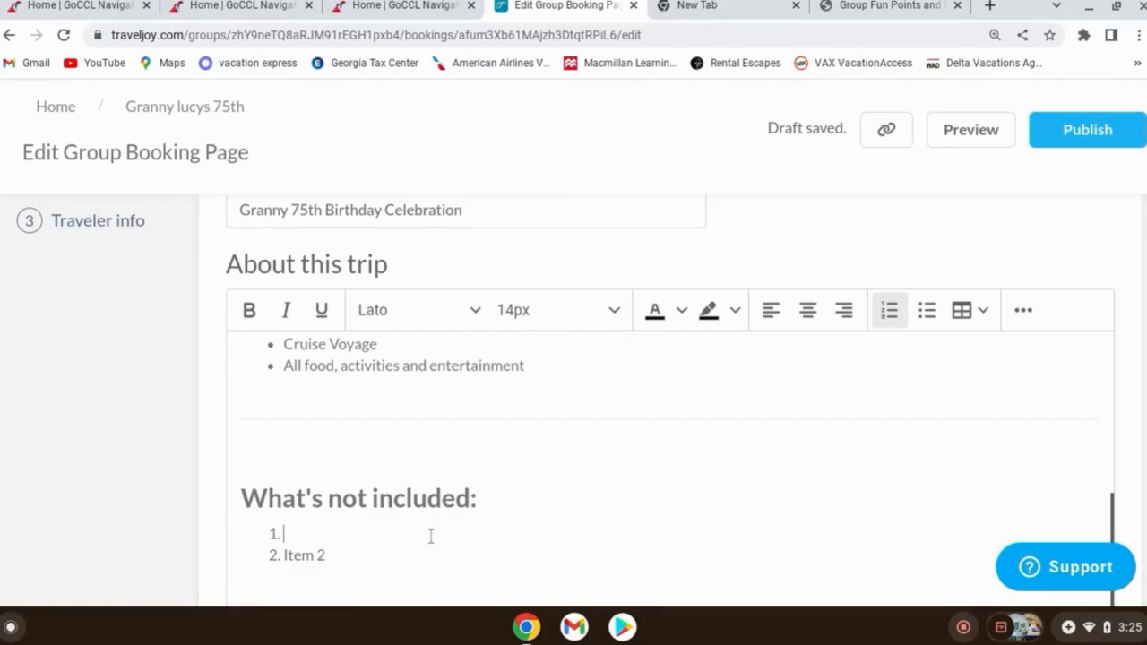
{"action": "type", "text": "Anything not listed"}
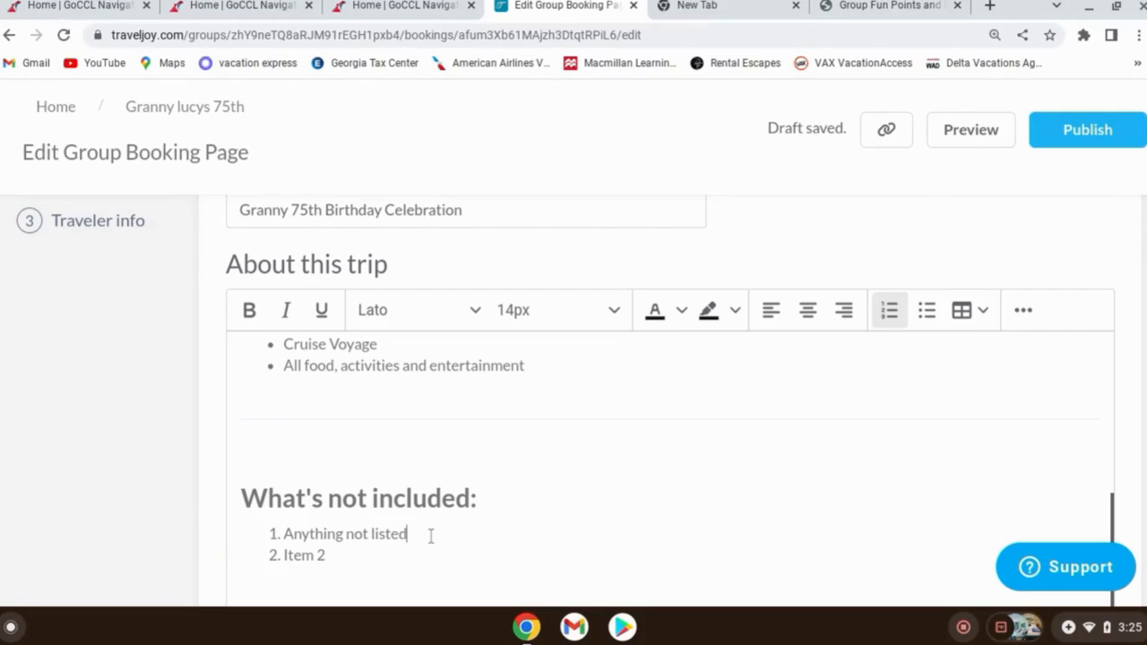
{"action": "left_click", "coordinate": [359, 558]}
{"action": "key", "text": "BackSpace"}
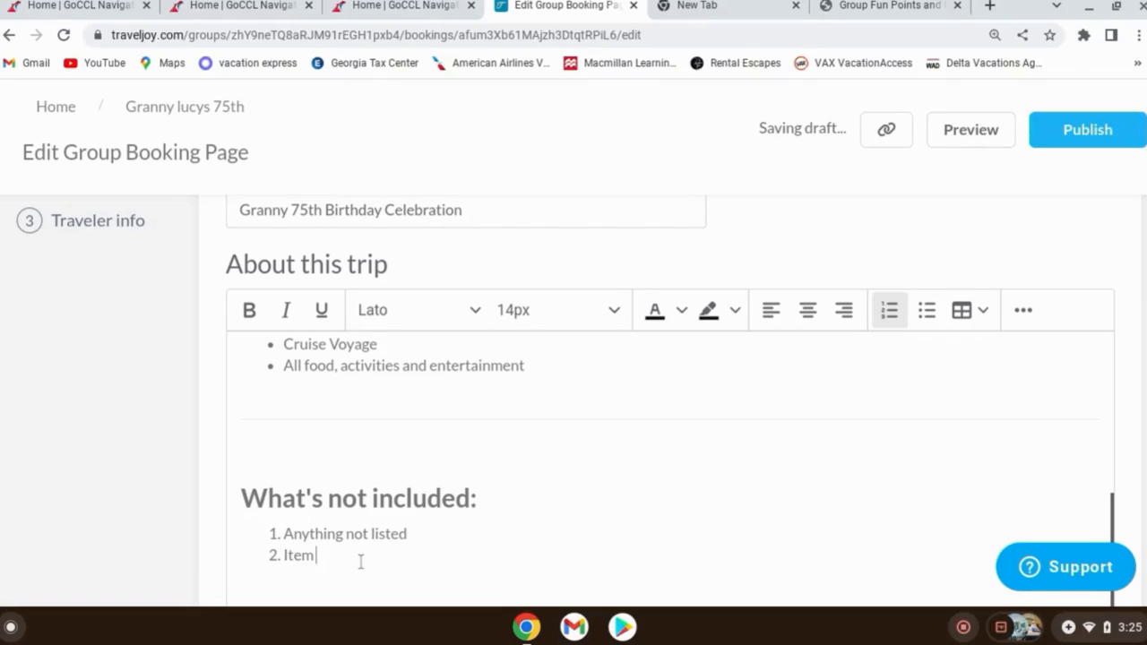
{"action": "type", "text": "D"}
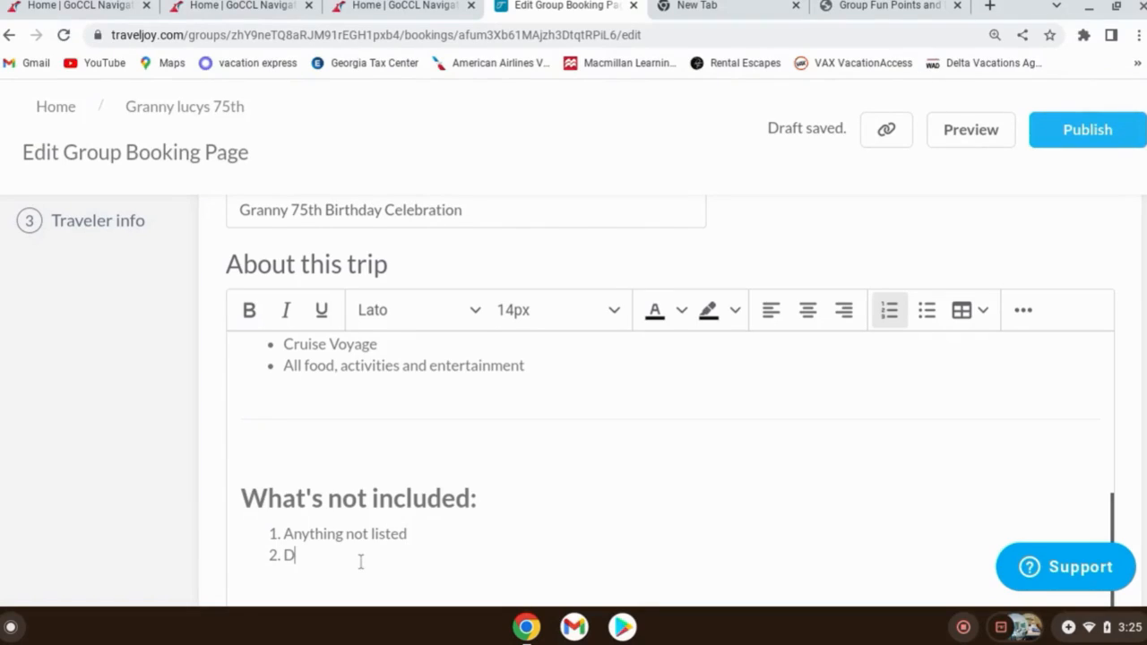
{"action": "type", "text": "rink"}
{"action": "type", "text": " packag"}
{"action": "type", "text": "ages"}
{"action": "type", "text": " (but can"}
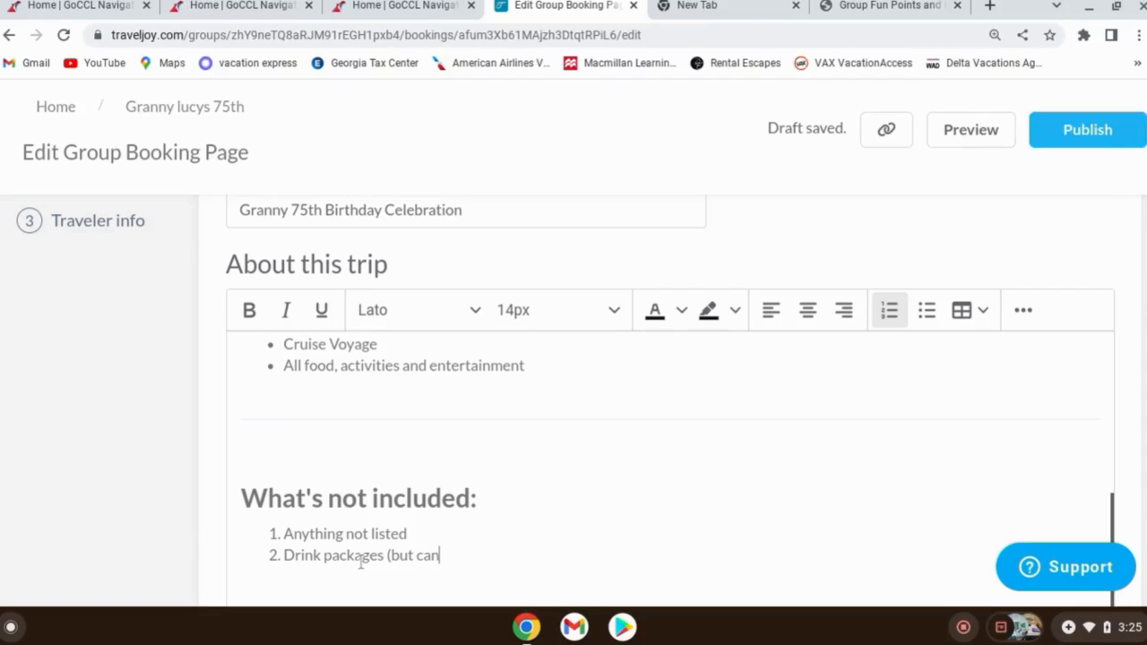
{"action": "type", "text": " be added later"}
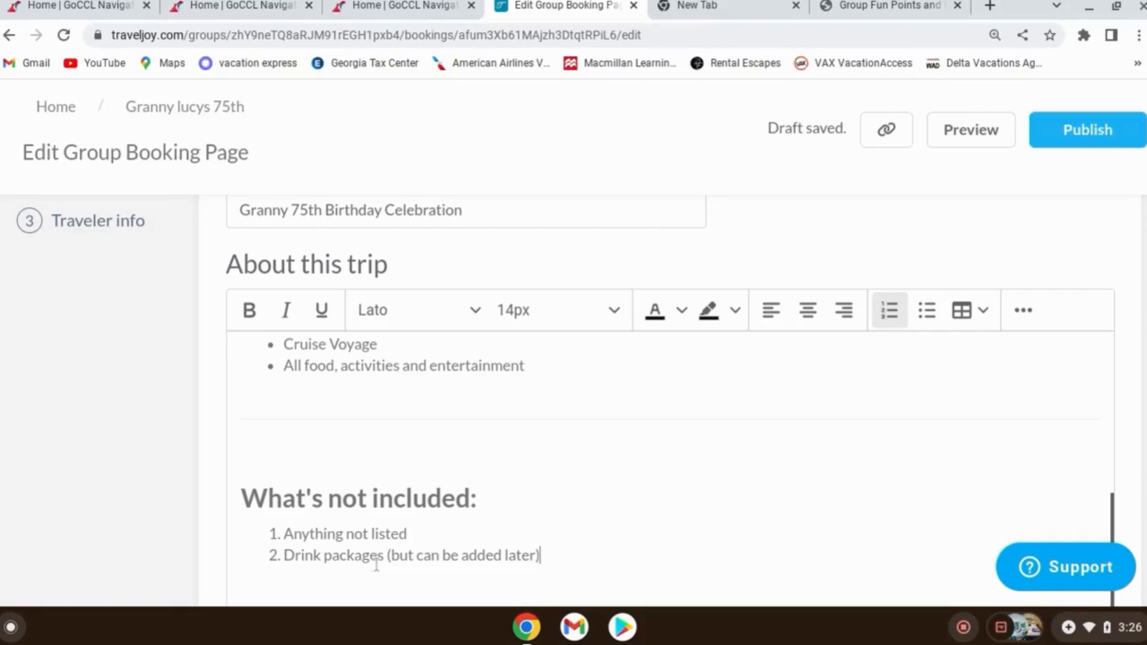
- Select the placeholder Itinerary heading and its three Day lines together, then delete them
{"action": "scroll", "coordinate": [397, 466], "scroll_direction": "down", "scroll_amount": 4}
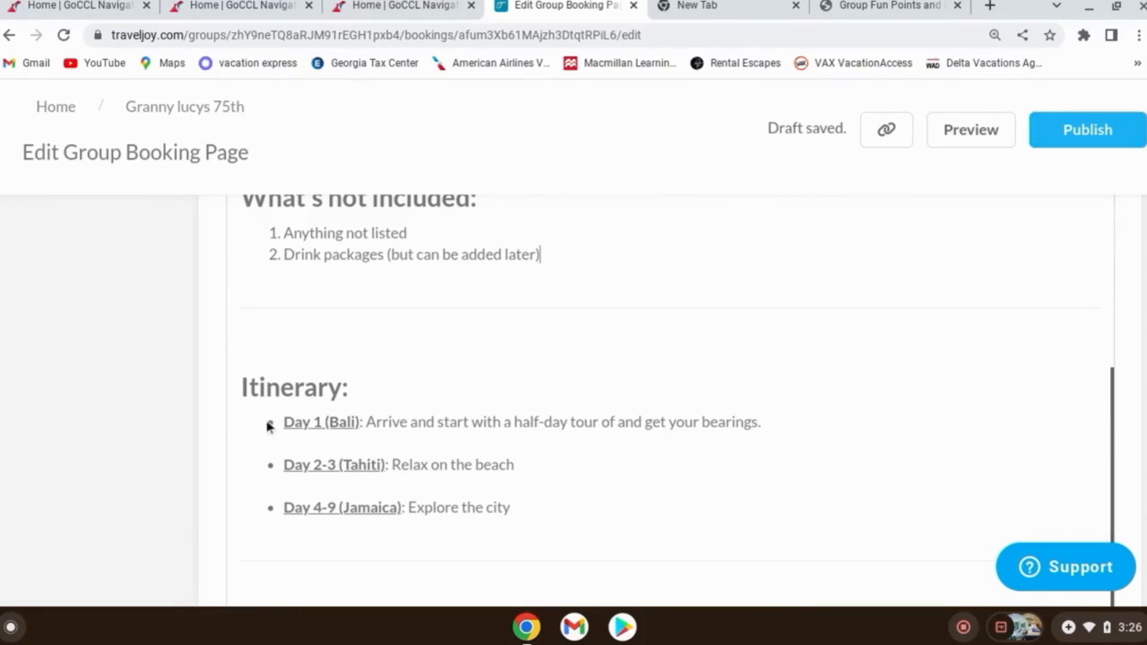
{"action": "left_click_drag", "start_coordinate": [266, 428], "coordinate": [479, 530]}
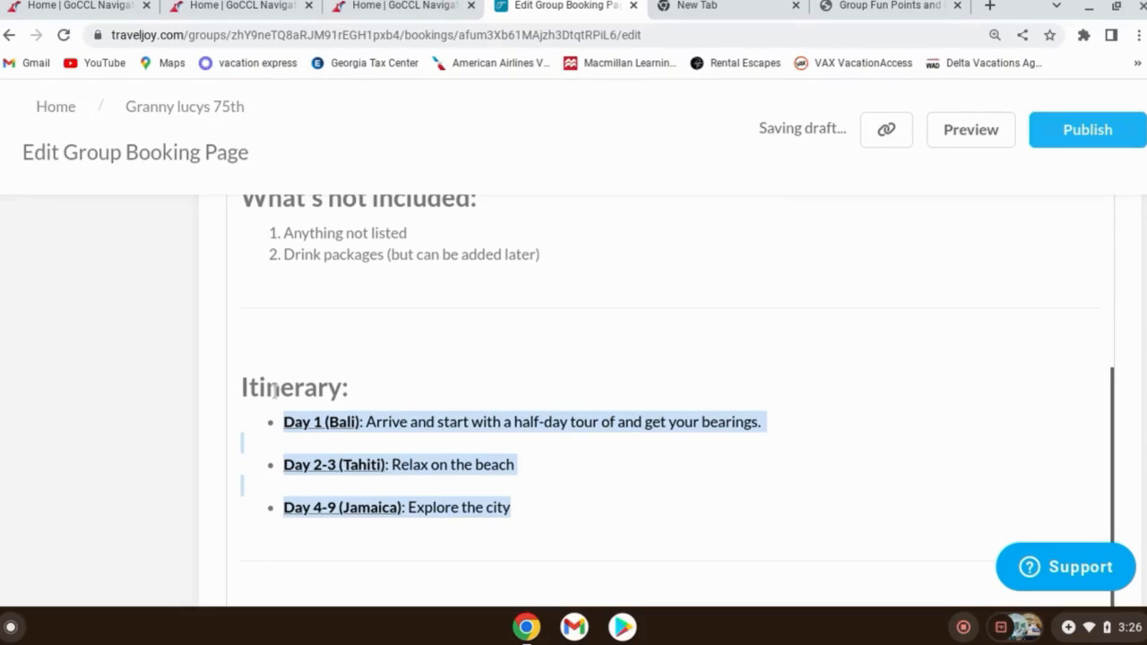
{"action": "left_click", "coordinate": [239, 384]}
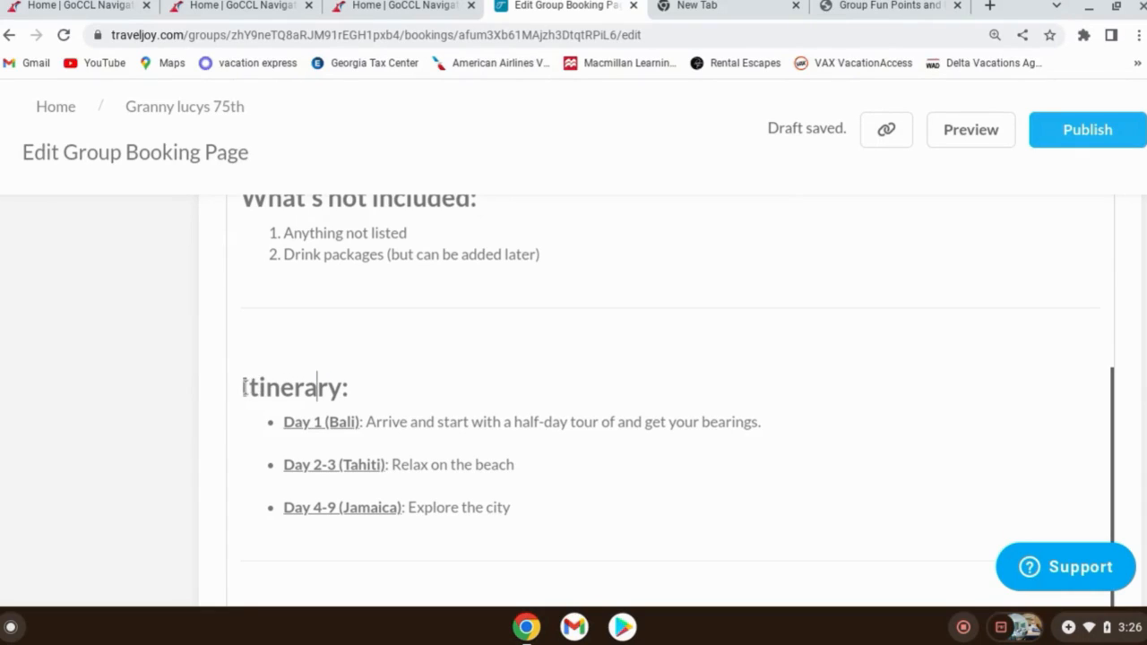
{"action": "left_click_drag", "start_coordinate": [248, 385], "coordinate": [536, 538]}
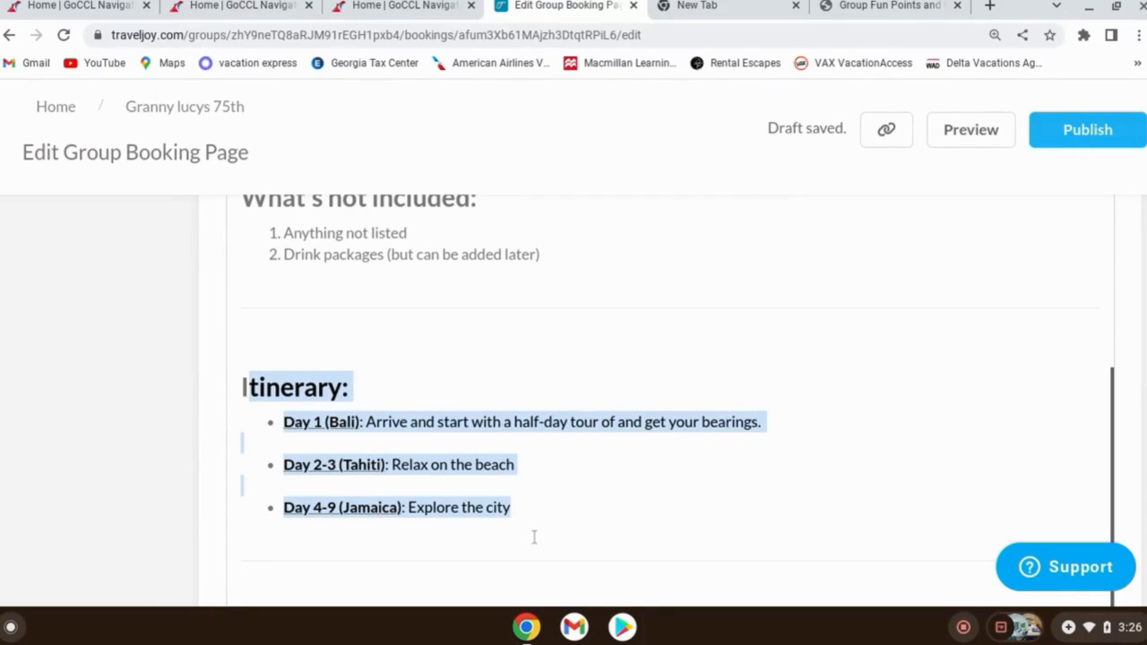
{"action": "key", "text": "BackSpace"}
{"action": "key", "text": "BackSpace"}
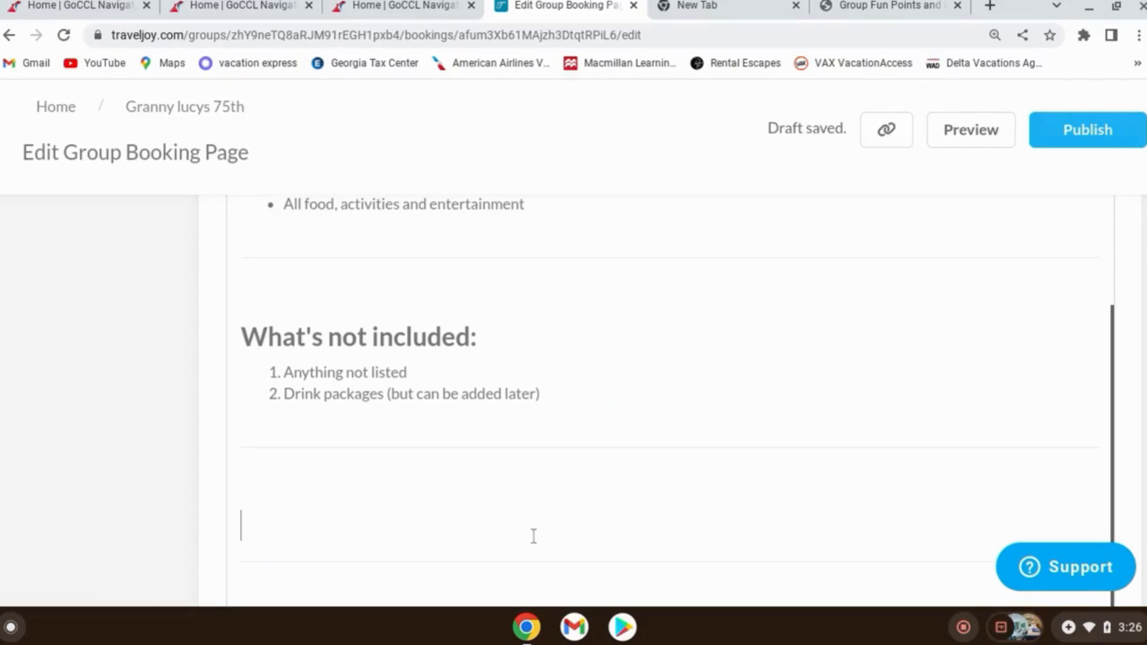
- In GoCCL Navigator, search Manage Group Bookings for the saved group booking number
{"action": "left_click", "coordinate": [401, 7]}
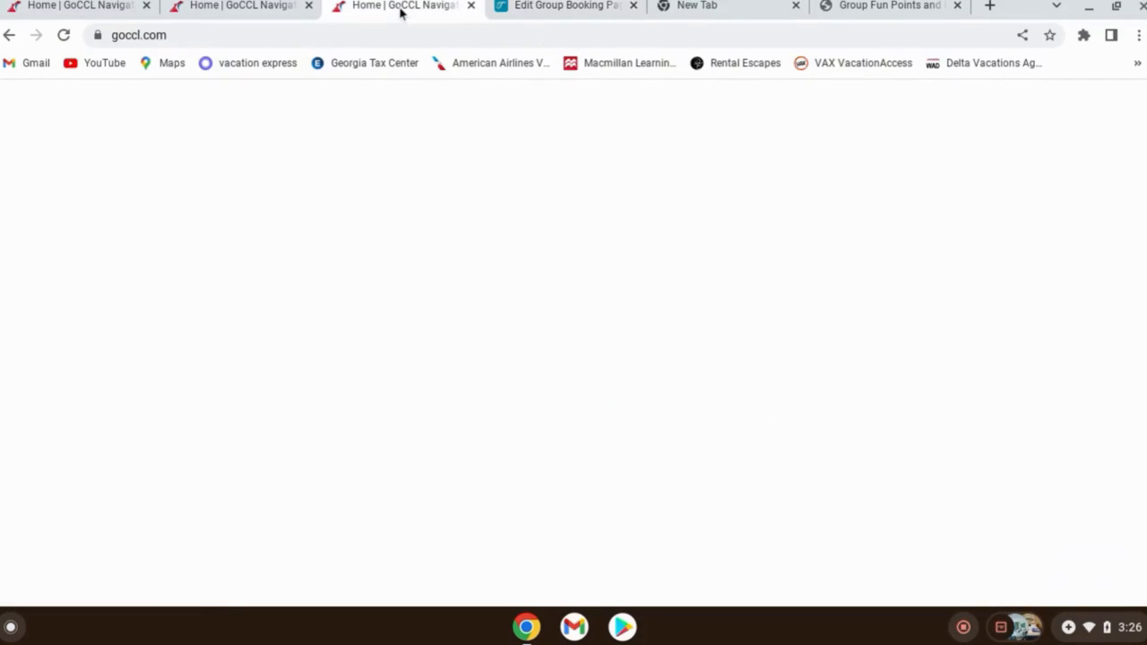
{"action": "left_click", "coordinate": [206, 7]}
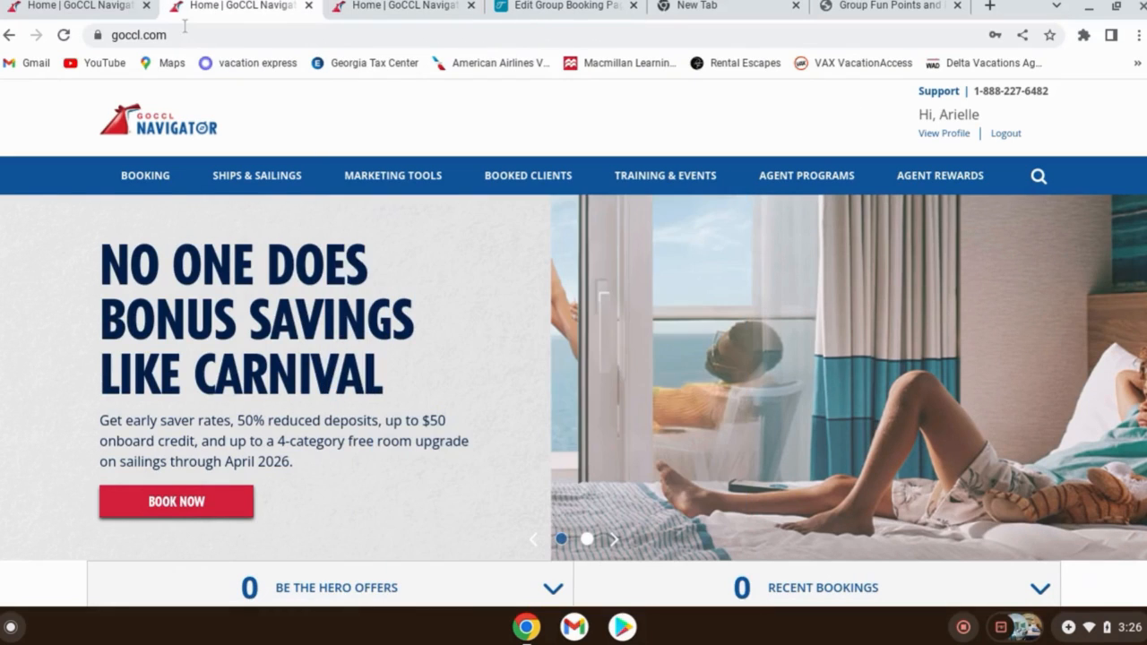
{"action": "left_click", "coordinate": [125, 11]}
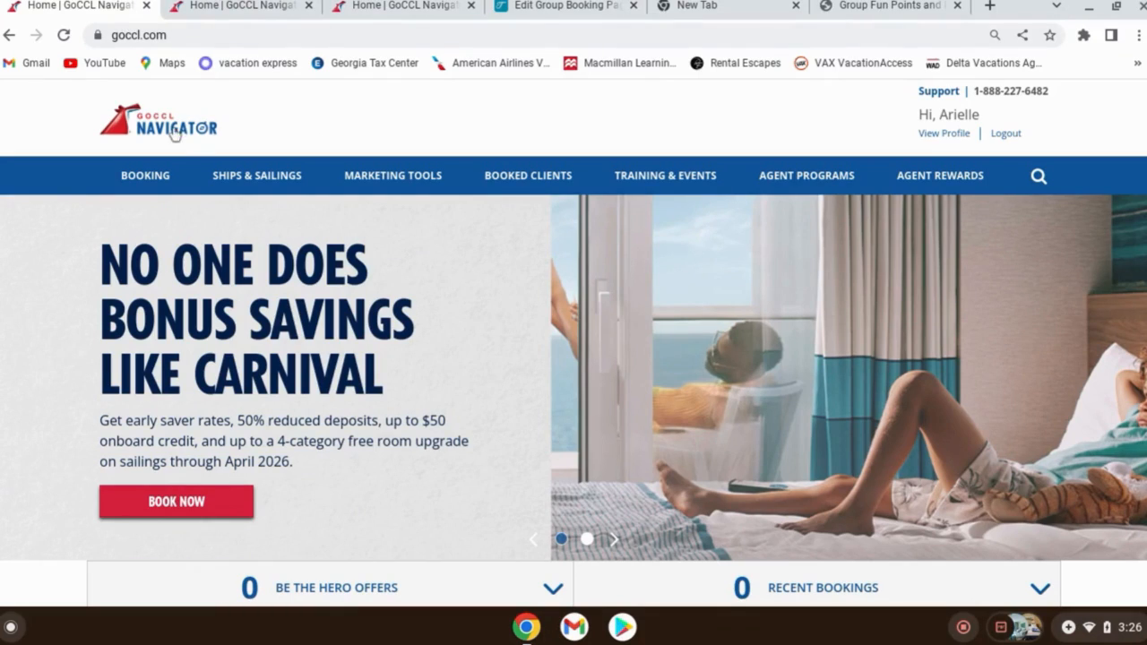
{"action": "left_click", "coordinate": [394, 9]}
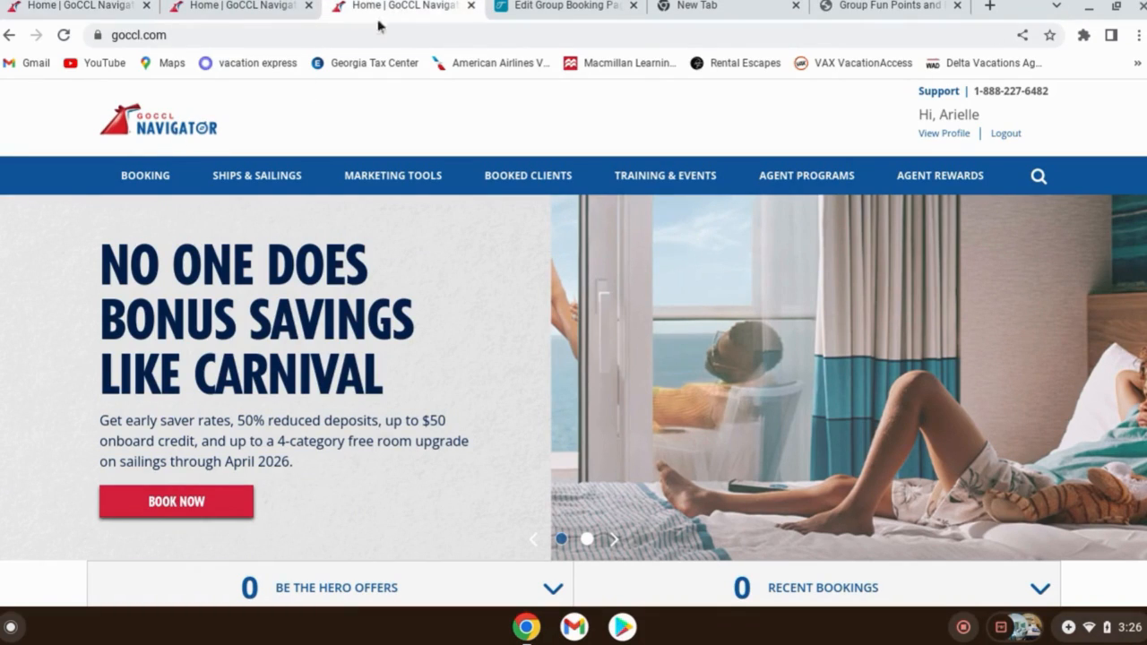
{"action": "mouse_move", "coordinate": [172, 177]}
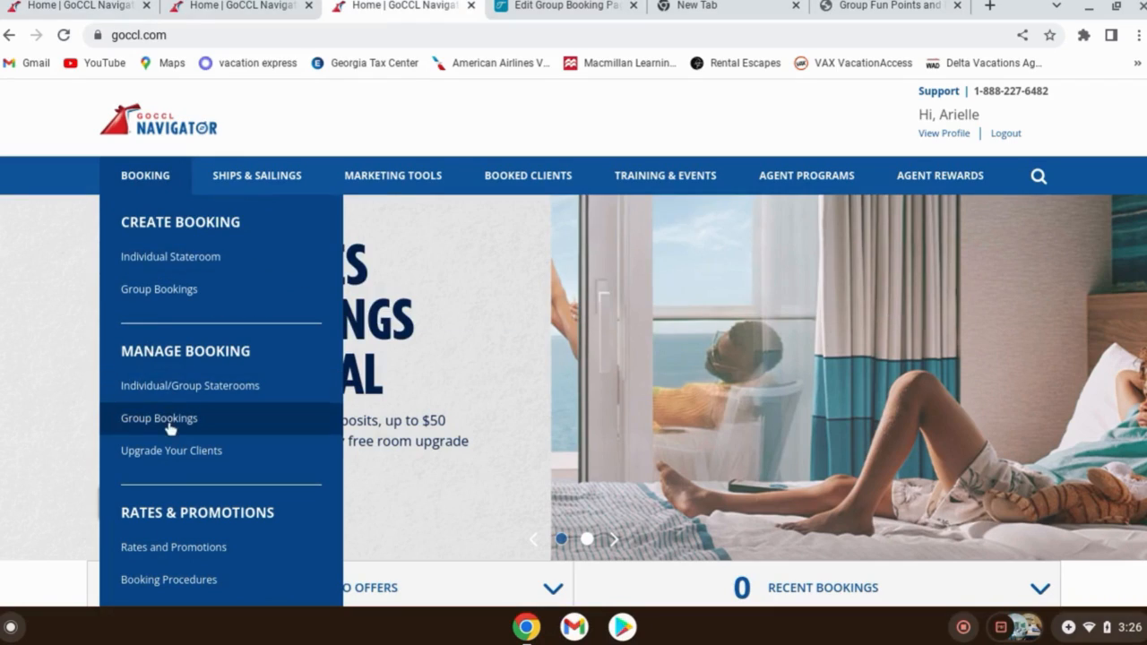
{"action": "left_click", "coordinate": [172, 431]}
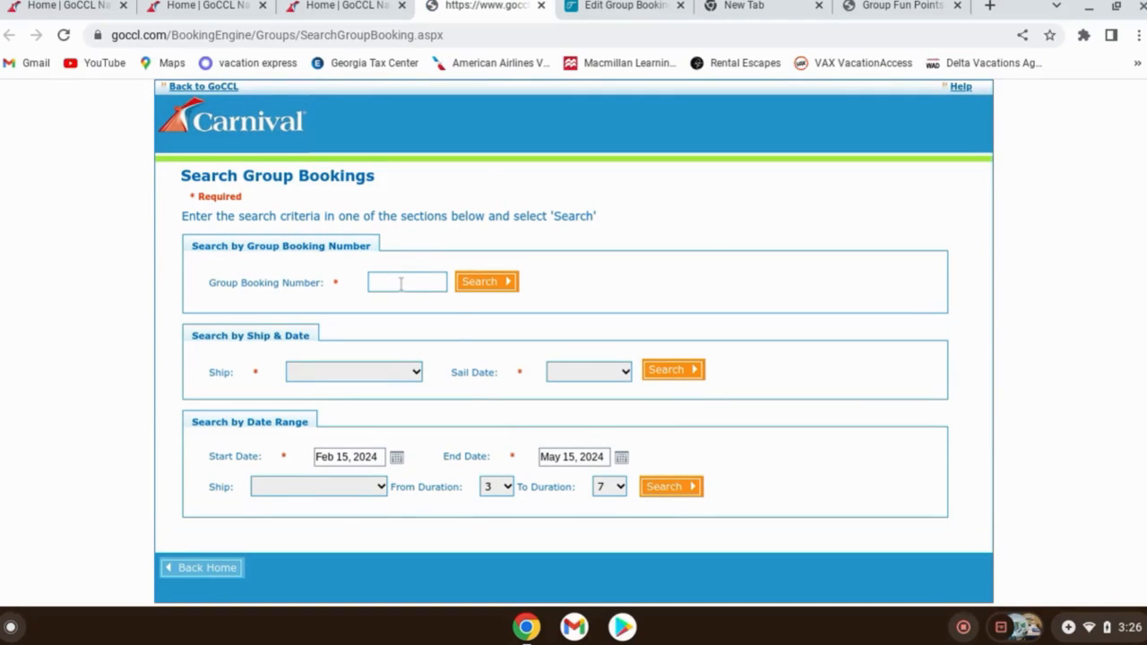
{"action": "left_click", "coordinate": [401, 283]}
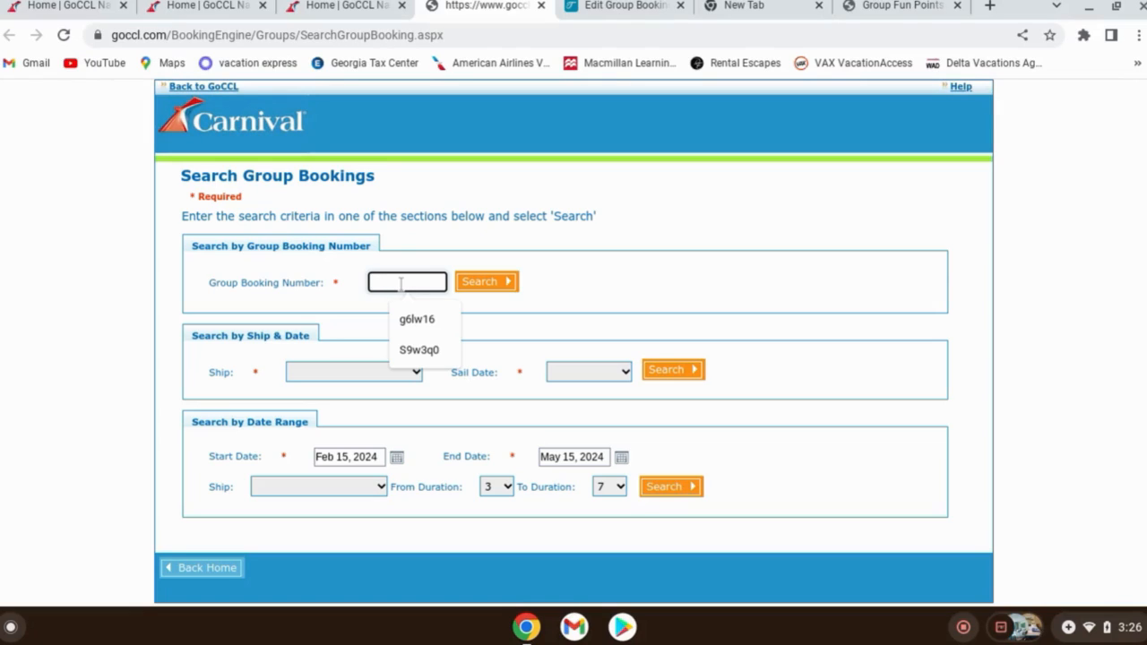
{"action": "left_click", "coordinate": [431, 323]}
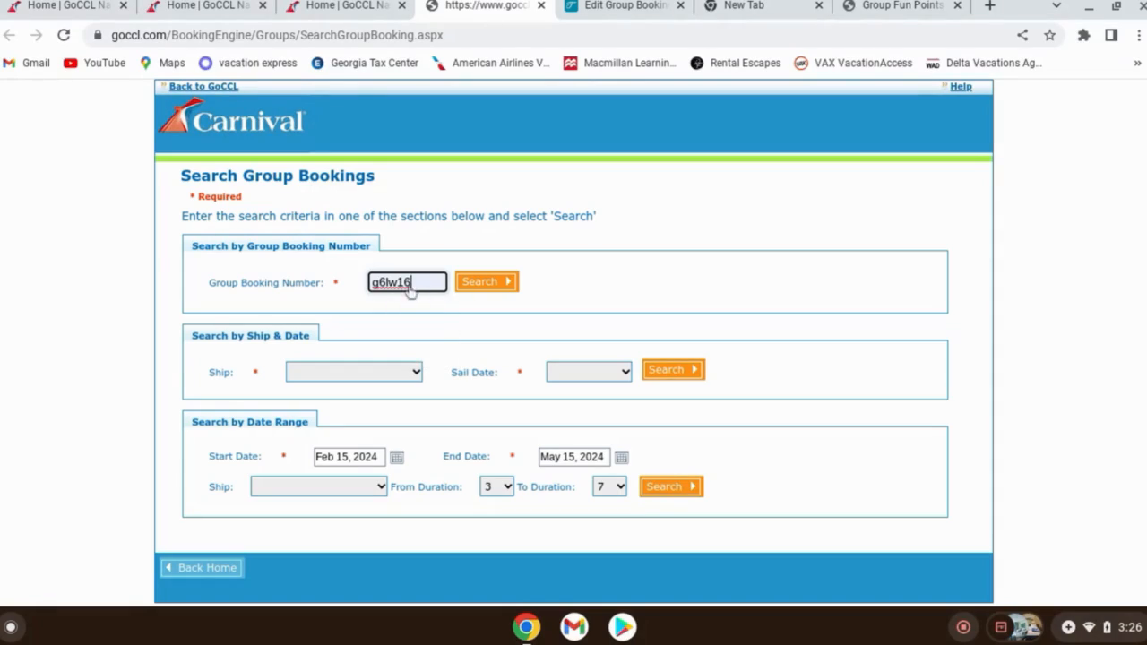
{"action": "left_click", "coordinate": [492, 285]}
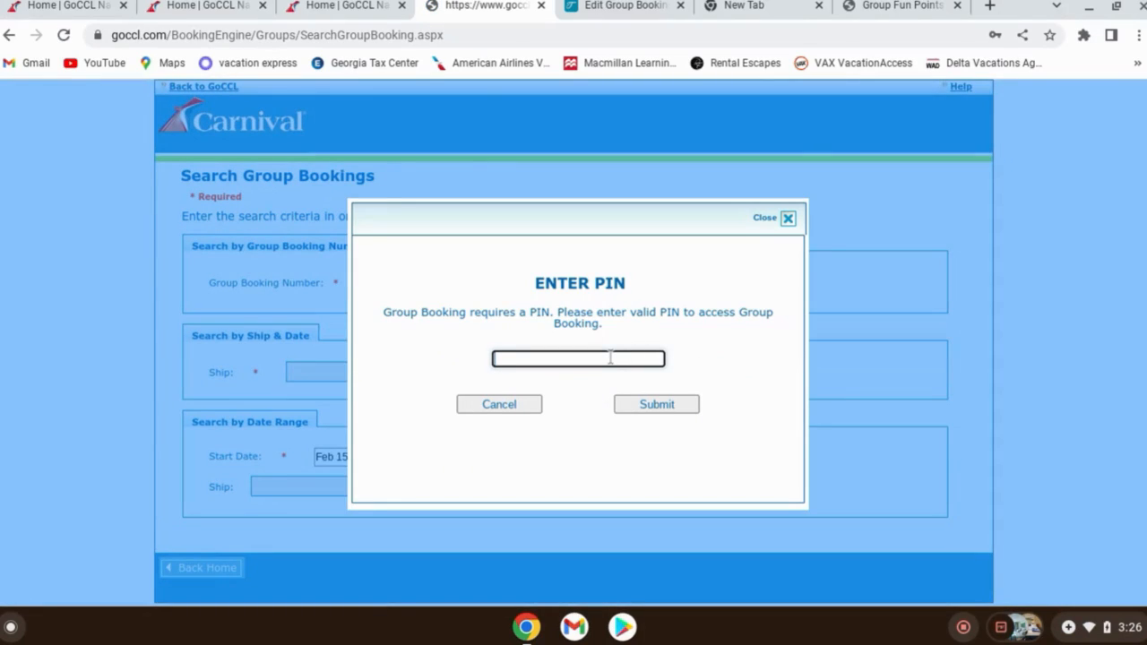
- Submit the booking PIN, open the Eastern Caribbean sailing's itinerary and copy its port-of-call table
{"action": "left_click", "coordinate": [684, 407]}
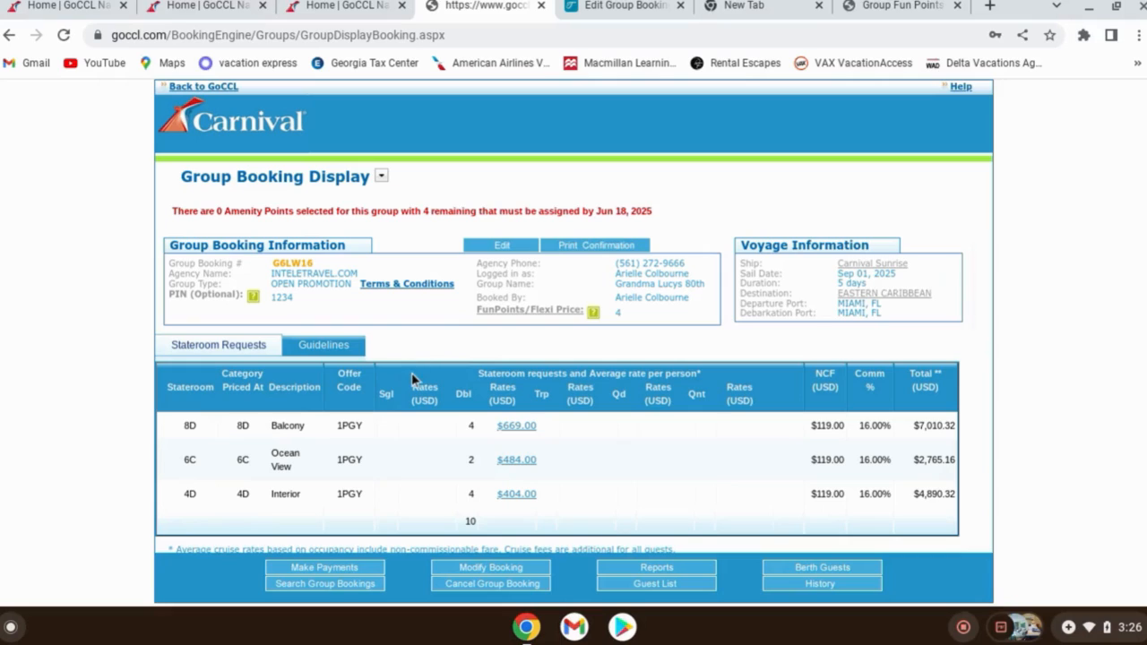
{"action": "left_click", "coordinate": [899, 296]}
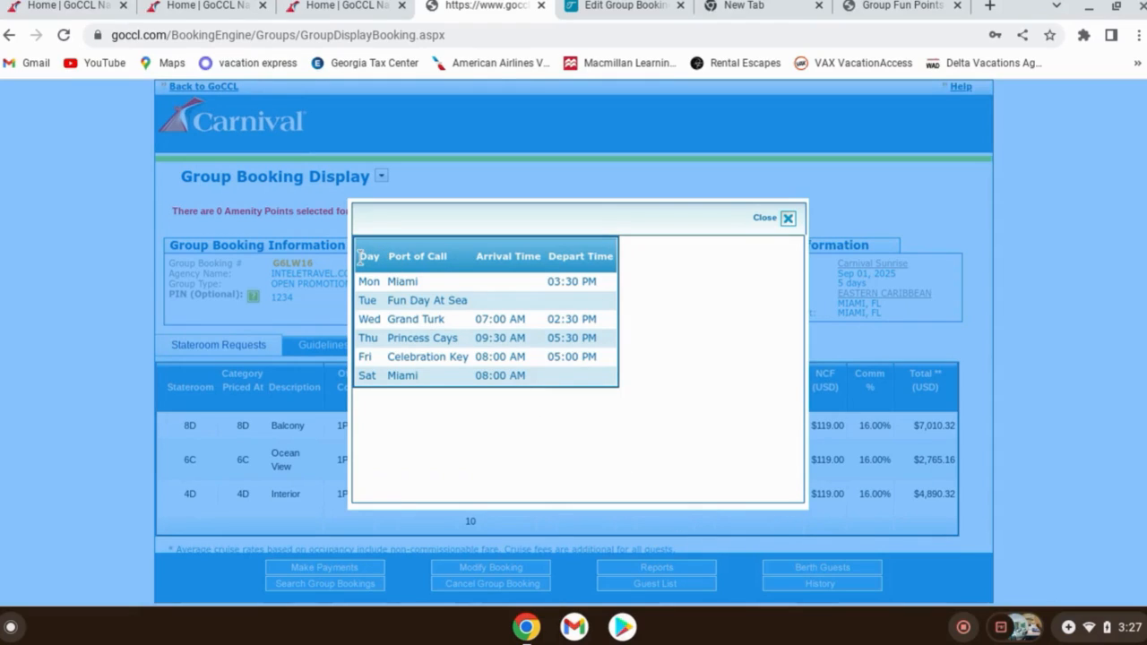
{"action": "left_click_drag", "start_coordinate": [361, 257], "coordinate": [651, 336]}
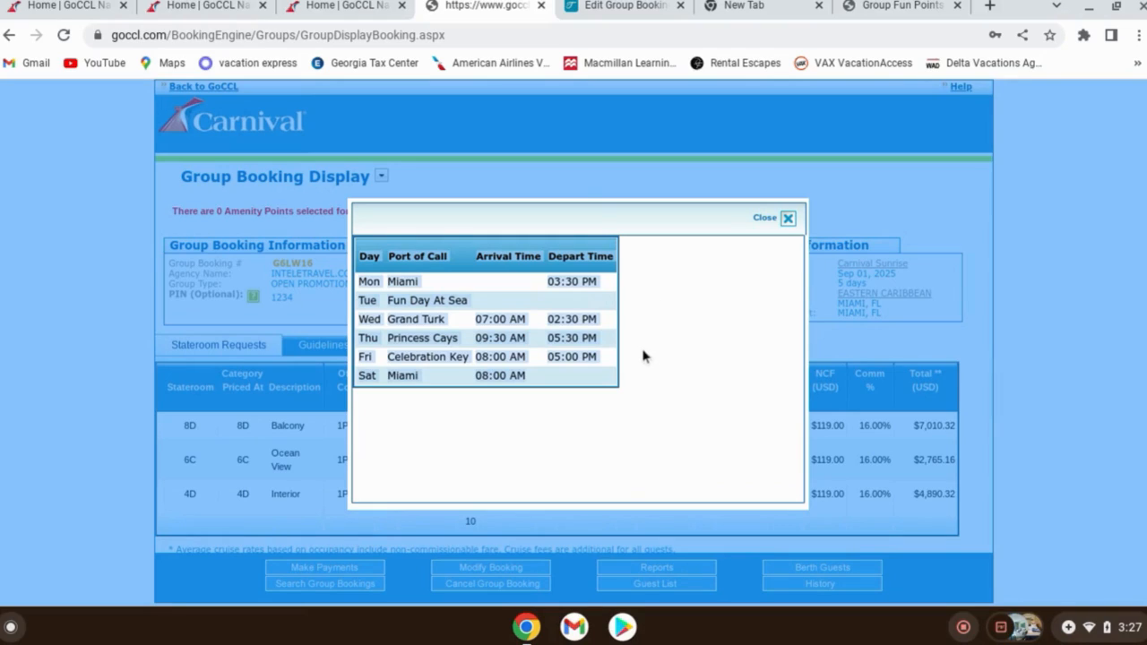
{"action": "left_click", "coordinate": [624, 9]}
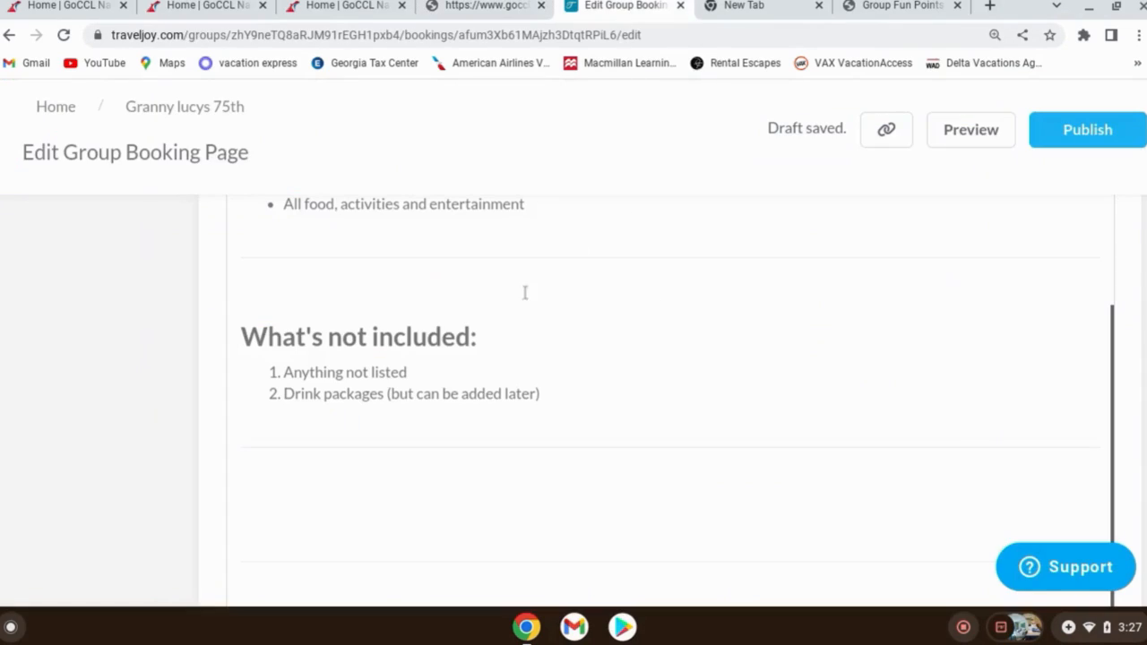
- Paste the port-of-call table with Keep formatting under a new 'Itinerary' heading
{"action": "left_click", "coordinate": [289, 522]}
{"action": "key", "text": "ctrl+v"}
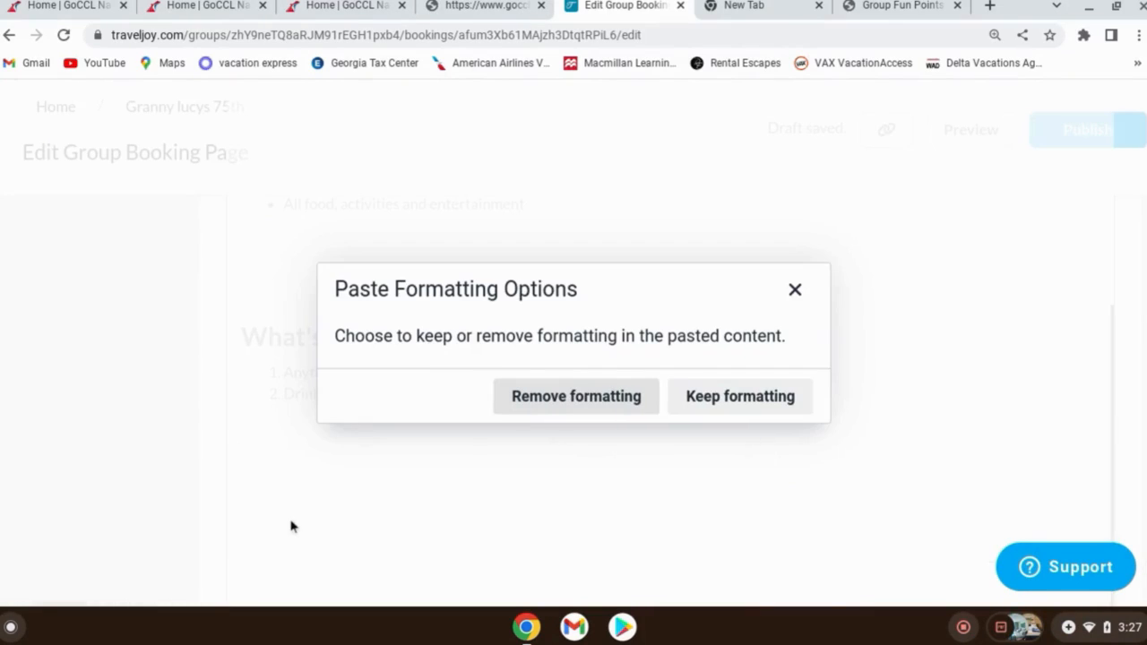
{"action": "left_click", "coordinate": [744, 395]}
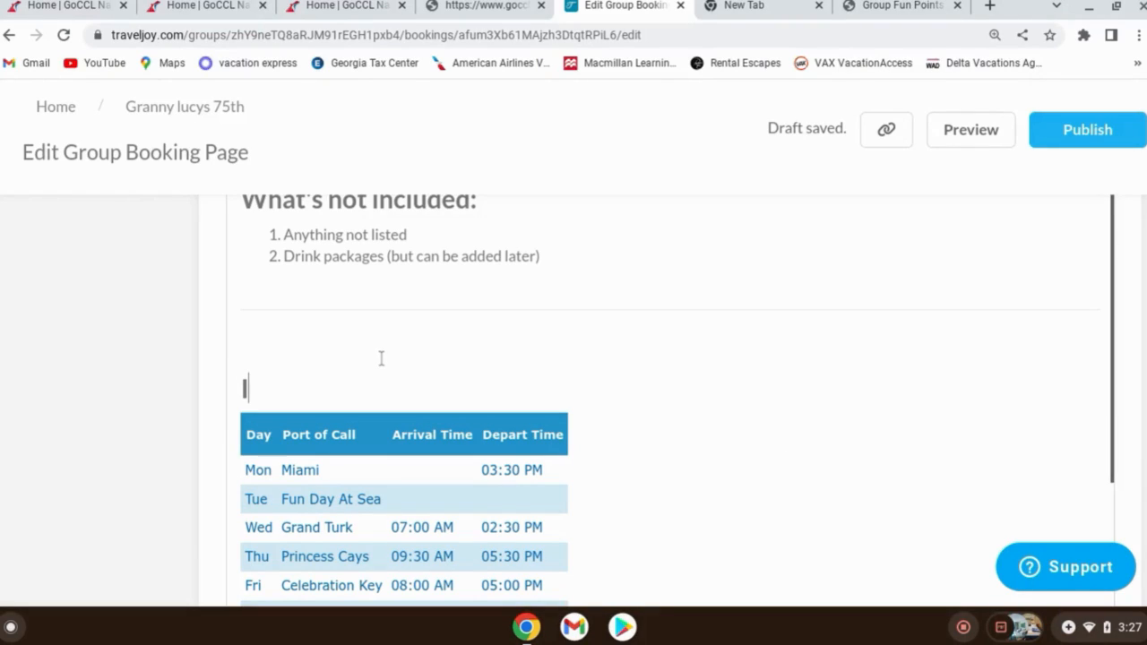
{"action": "type", "text": "Iti"}
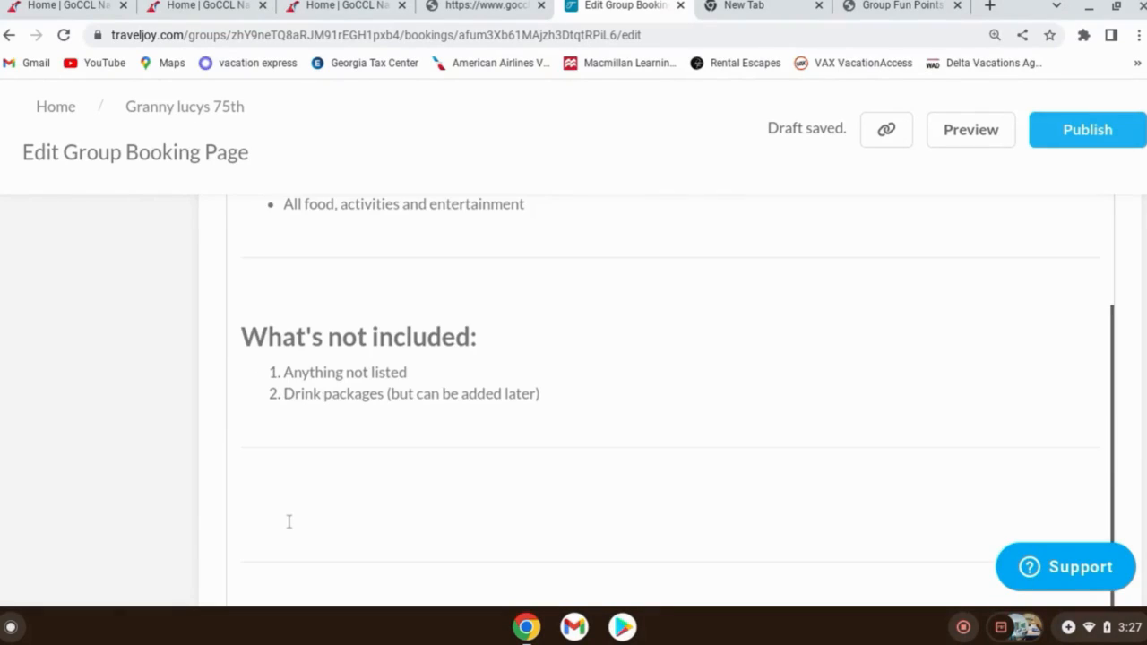
{"action": "key", "text": "ctrl+v"}
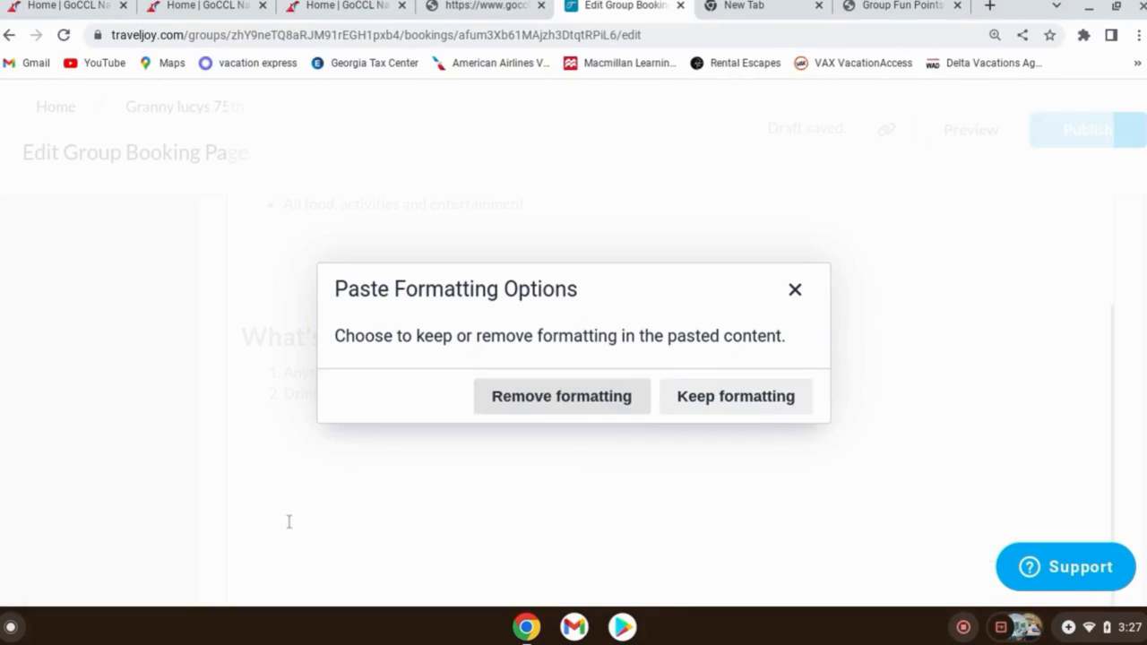
{"action": "left_click", "coordinate": [739, 396]}
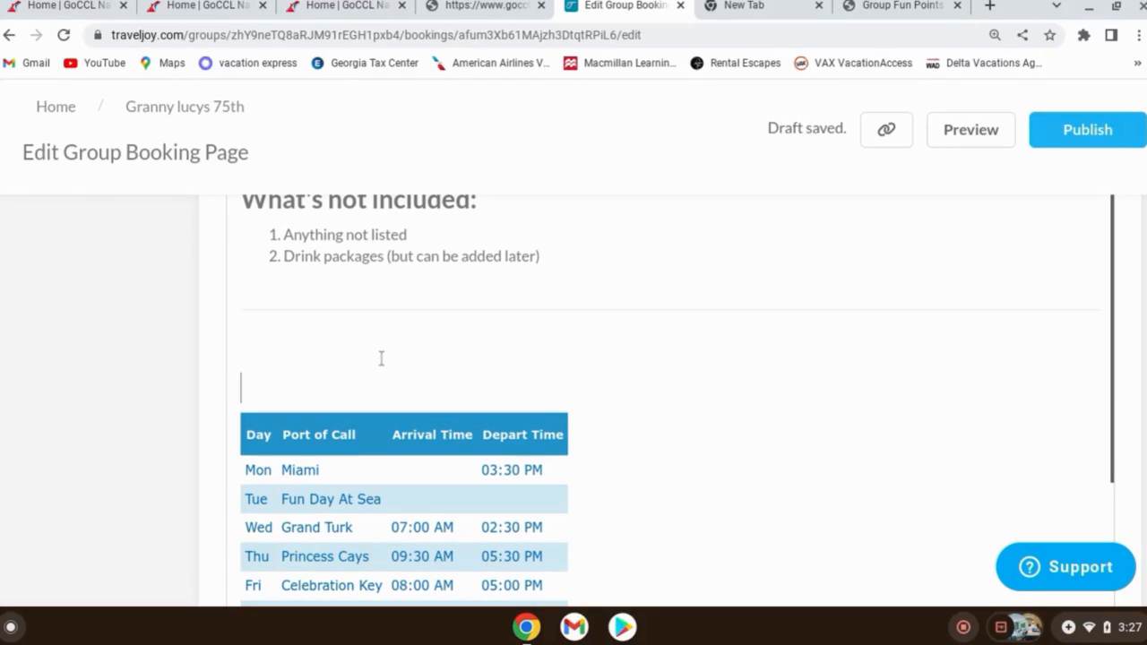
{"action": "type", "text": "Itinera"}
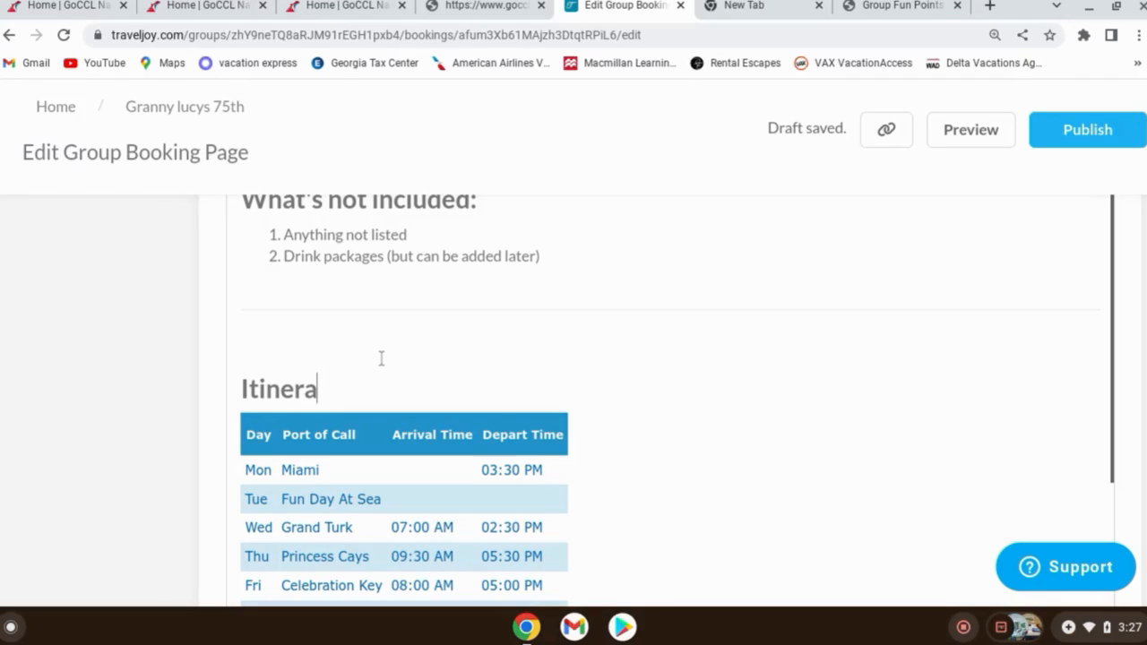
{"action": "type", "text": "ry"}
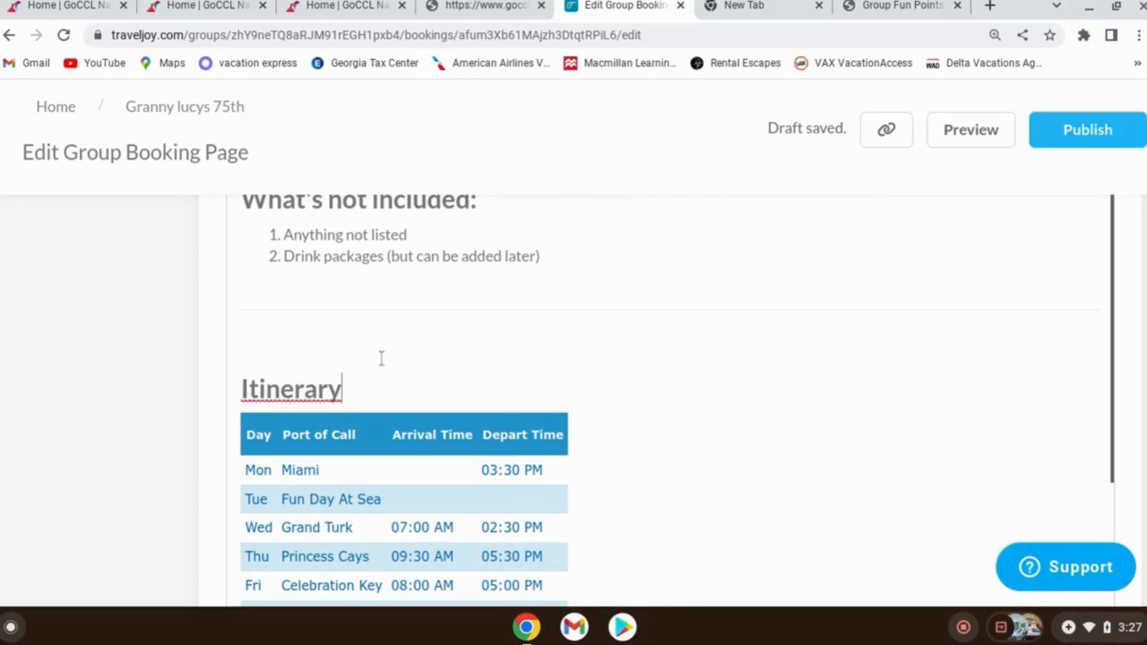
{"action": "key", "text": "Return"}
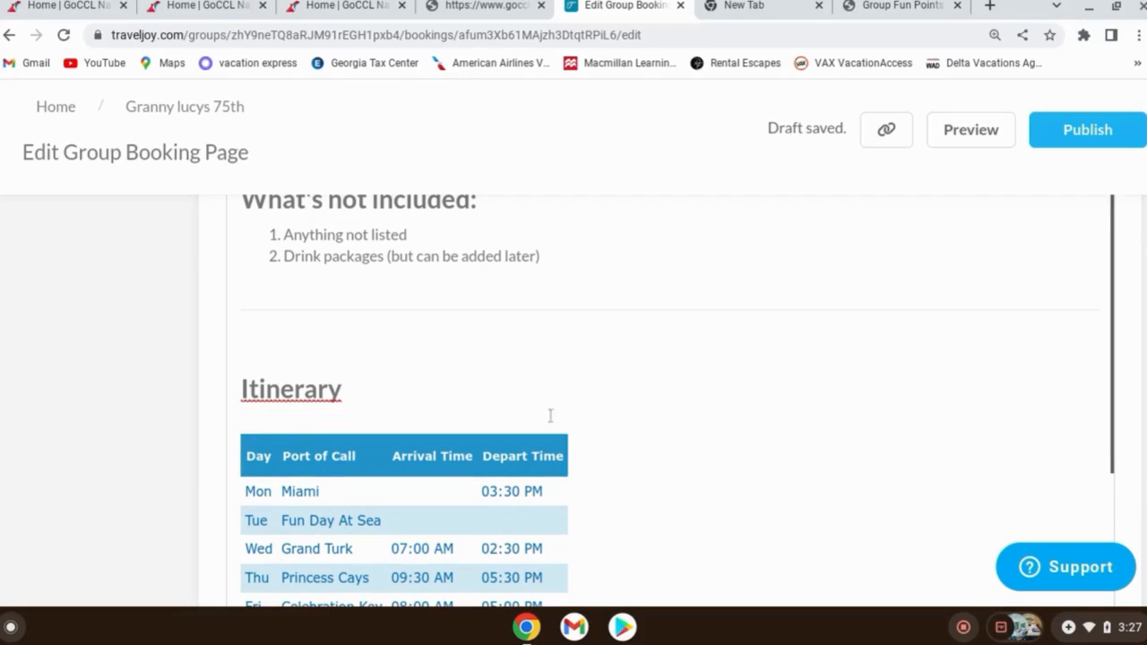
- Delete the sample cancellation policy paragraph
{"action": "scroll", "coordinate": [761, 431], "scroll_direction": "down", "scroll_amount": 3}
{"action": "scroll", "coordinate": [673, 381], "scroll_direction": "down", "scroll_amount": 2}
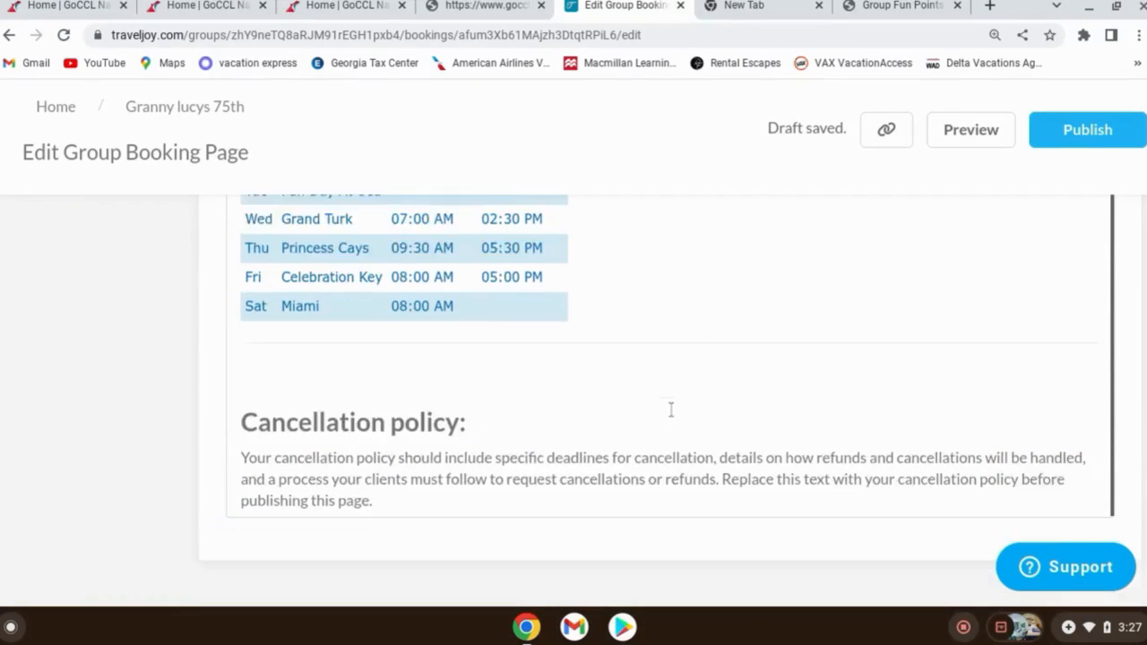
{"action": "left_click_drag", "start_coordinate": [242, 402], "coordinate": [400, 475]}
{"action": "key", "text": "BackSpace"}
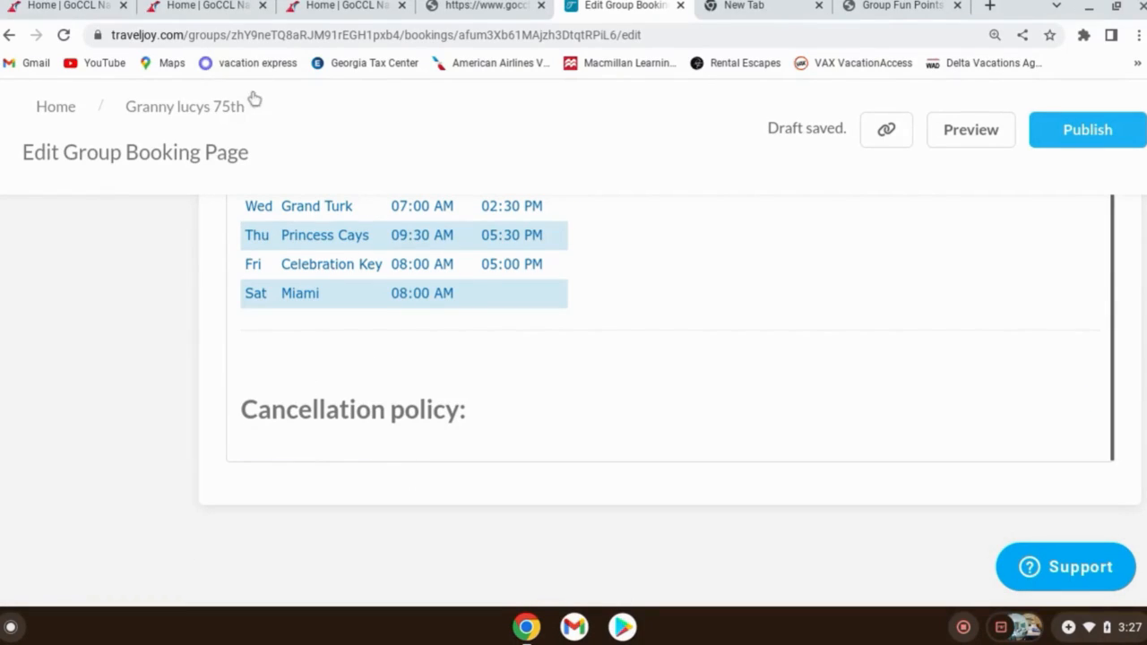
- Open Cancellation Guidelines on the group booking and select the penalty table ($150.00/Person by Jun 20, 2025)
{"action": "left_click", "coordinate": [444, 16]}
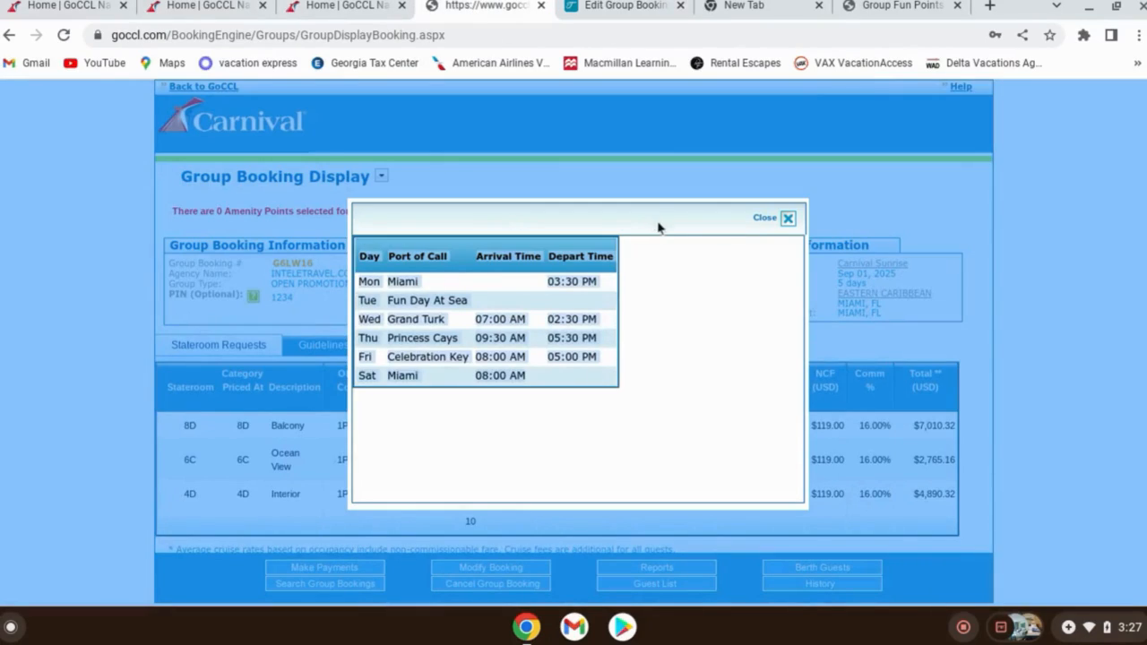
{"action": "left_click", "coordinate": [789, 218]}
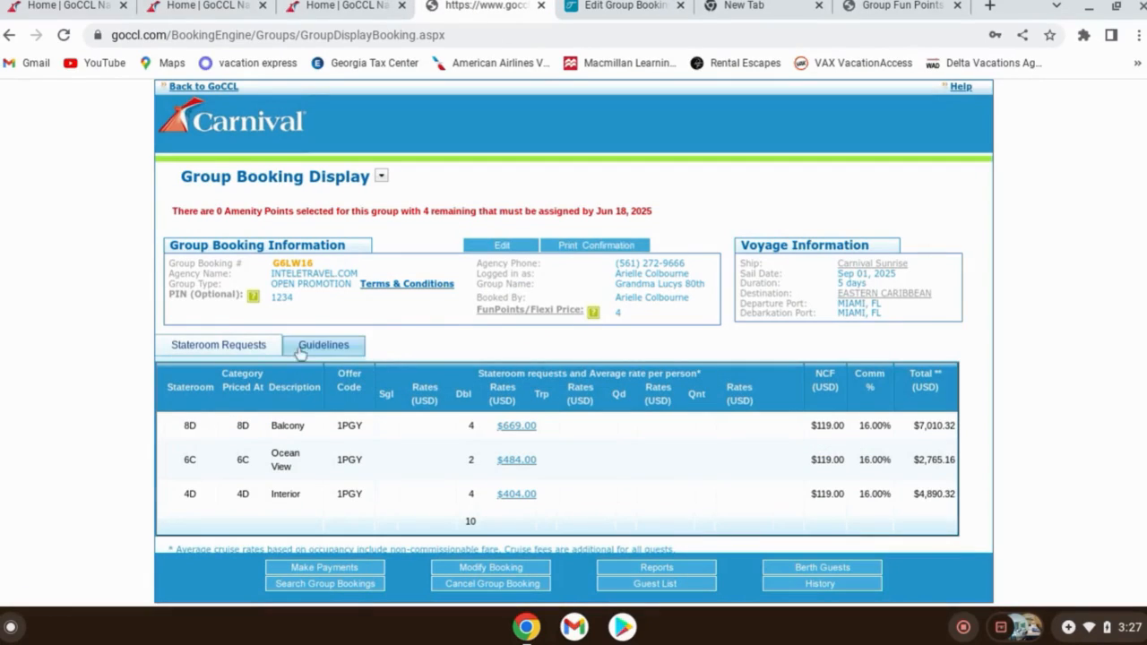
{"action": "left_click", "coordinate": [325, 346]}
{"action": "left_click", "coordinate": [350, 377]}
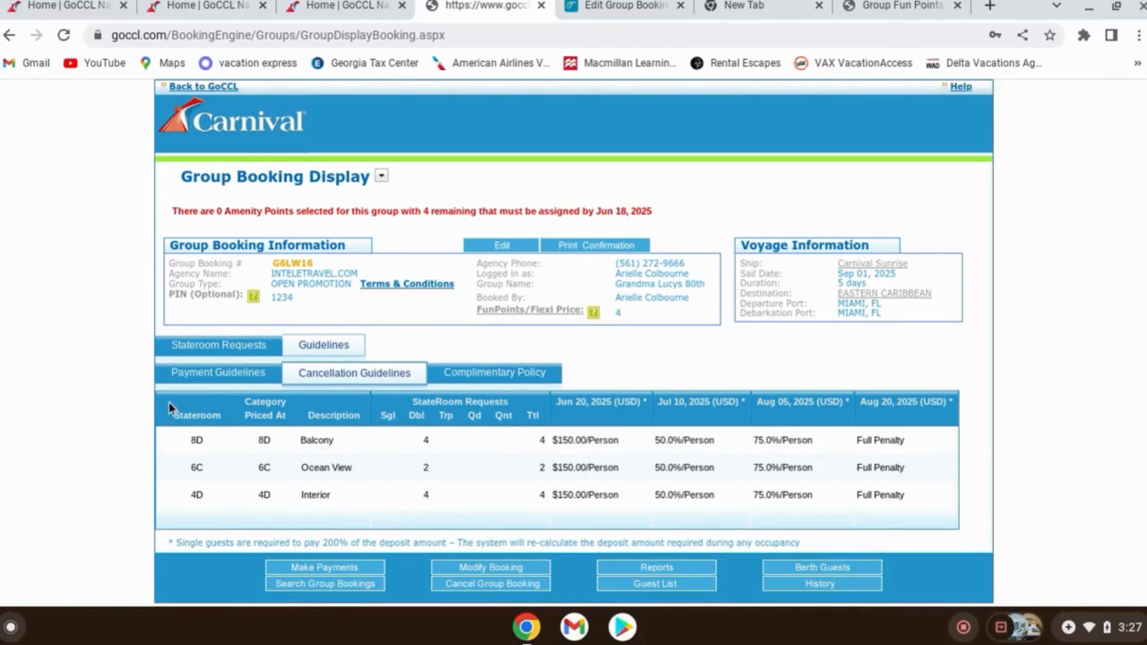
{"action": "left_click_drag", "start_coordinate": [171, 400], "coordinate": [910, 513]}
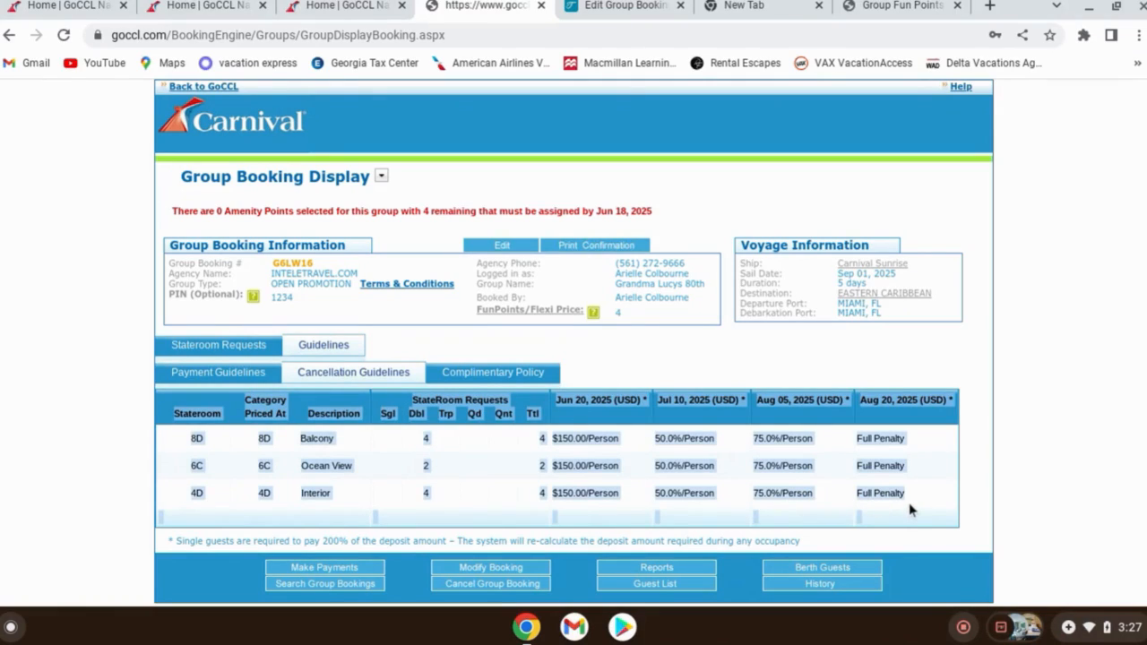
- Paste the Balcony/Ocean View/Interior penalty table under 'Cancellation policy:' with Keep formatting
{"action": "left_click", "coordinate": [639, 15]}
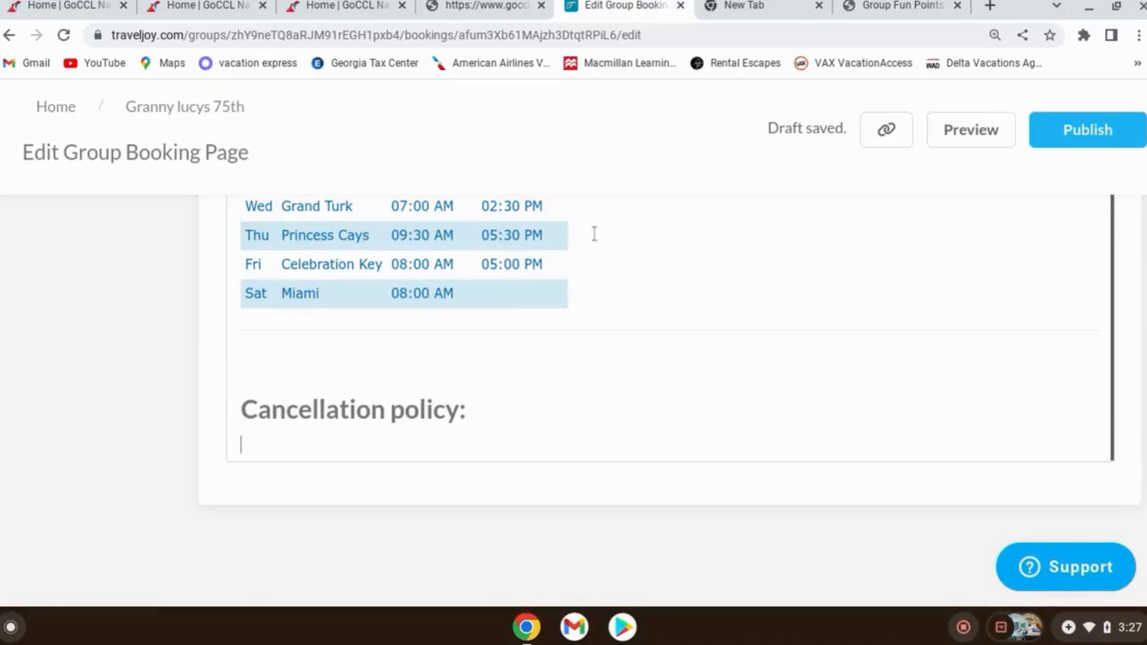
{"action": "left_click", "coordinate": [372, 452]}
{"action": "key", "text": "ctrl+v"}
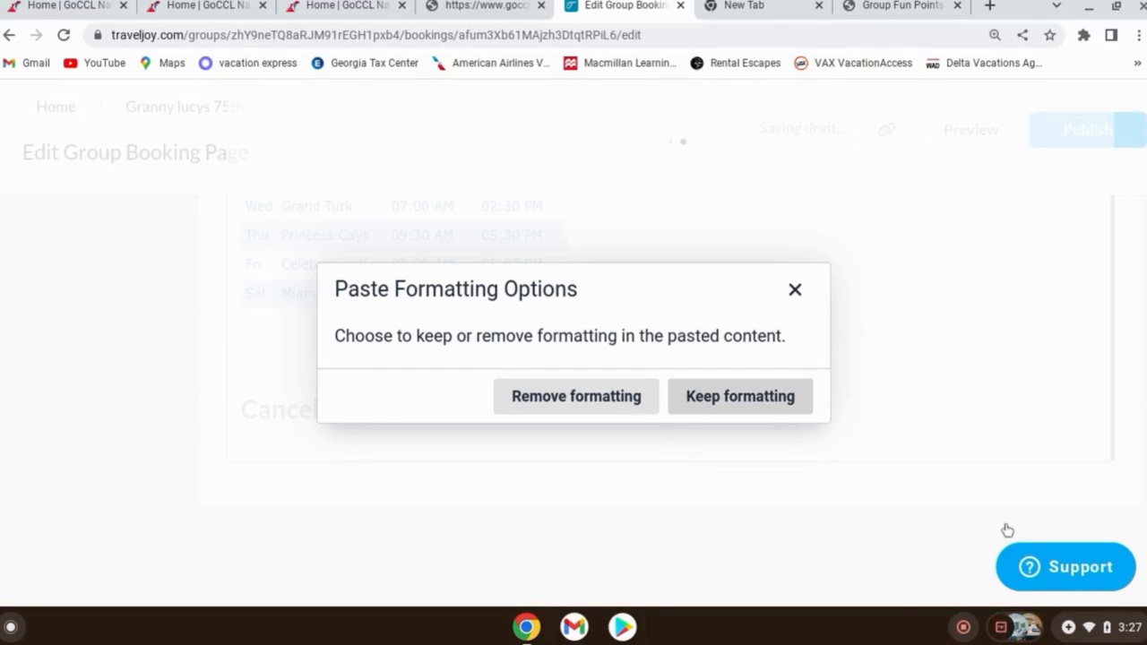
{"action": "left_click", "coordinate": [732, 403]}
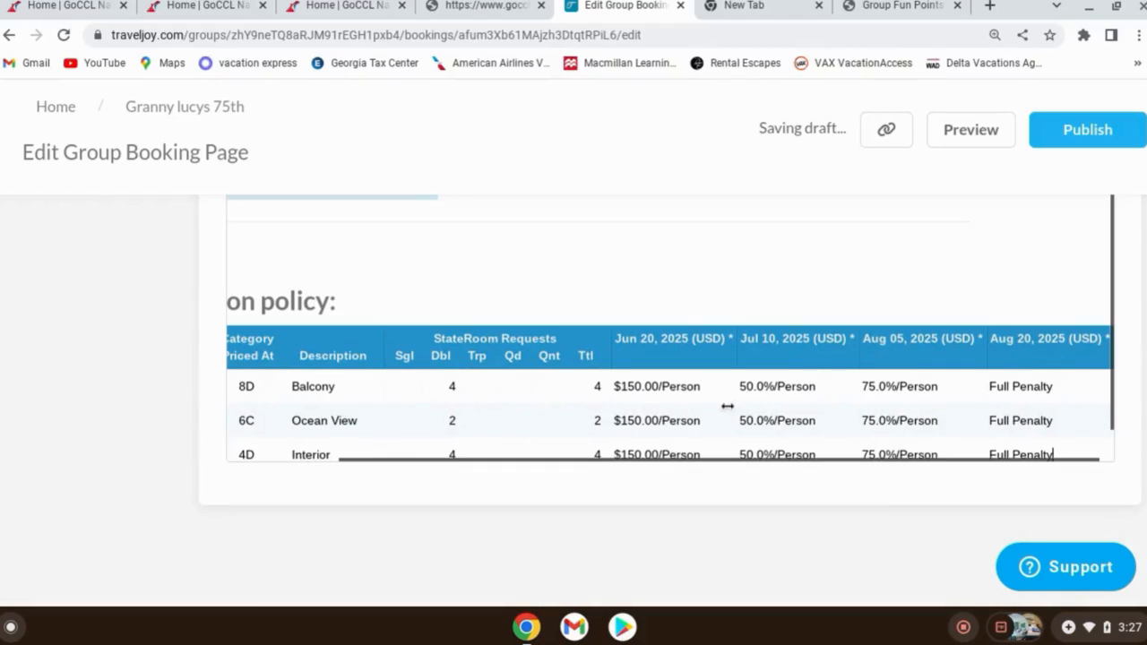
{"action": "left_click", "coordinate": [435, 265]}
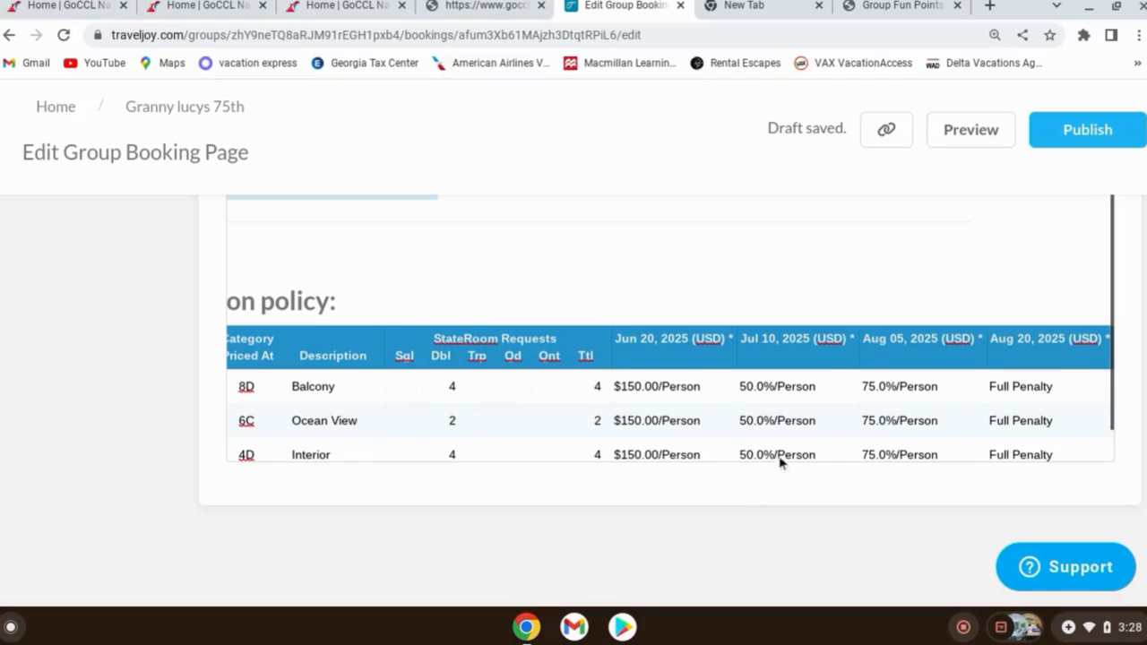
{"action": "left_click_drag", "start_coordinate": [781, 460], "coordinate": [630, 458]}
{"action": "scroll", "coordinate": [643, 410], "scroll_direction": "down", "scroll_amount": 1}
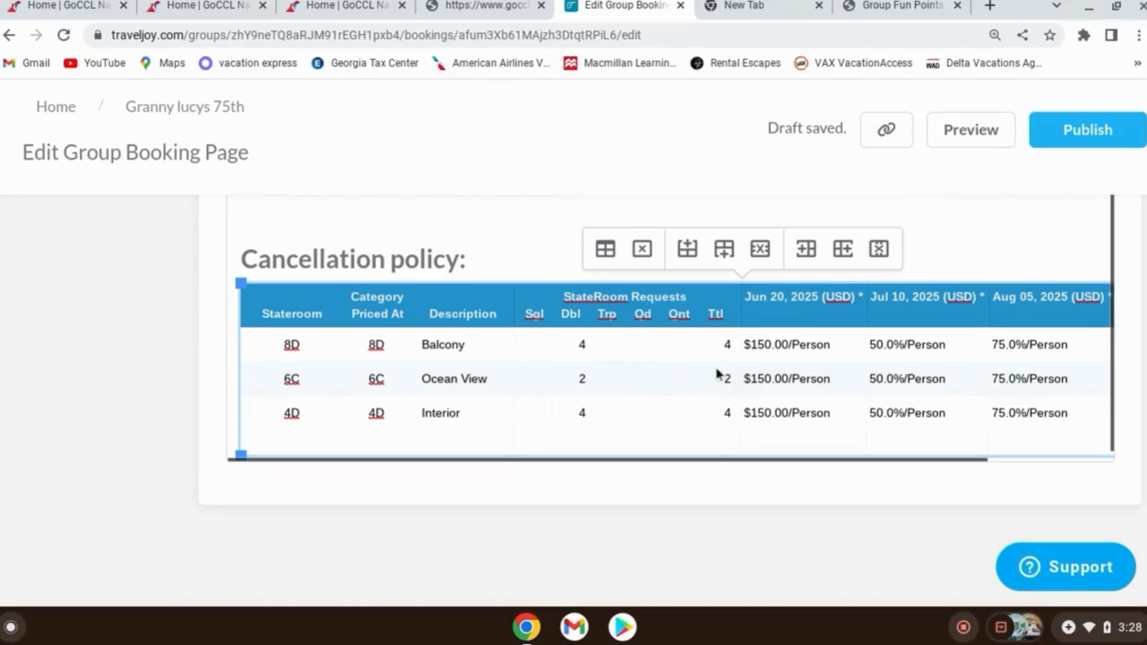
{"action": "scroll", "coordinate": [924, 354], "scroll_direction": "up", "scroll_amount": 3}
{"action": "scroll", "coordinate": [928, 339], "scroll_direction": "up", "scroll_amount": 8}
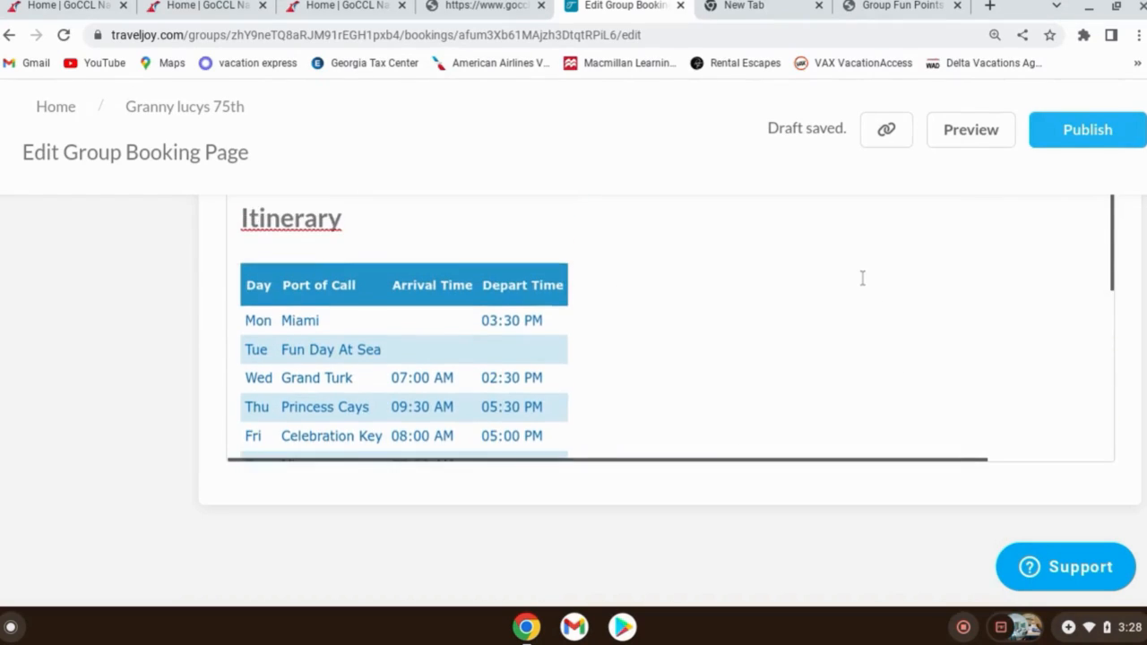
{"action": "scroll", "coordinate": [855, 273], "scroll_direction": "up", "scroll_amount": 3}
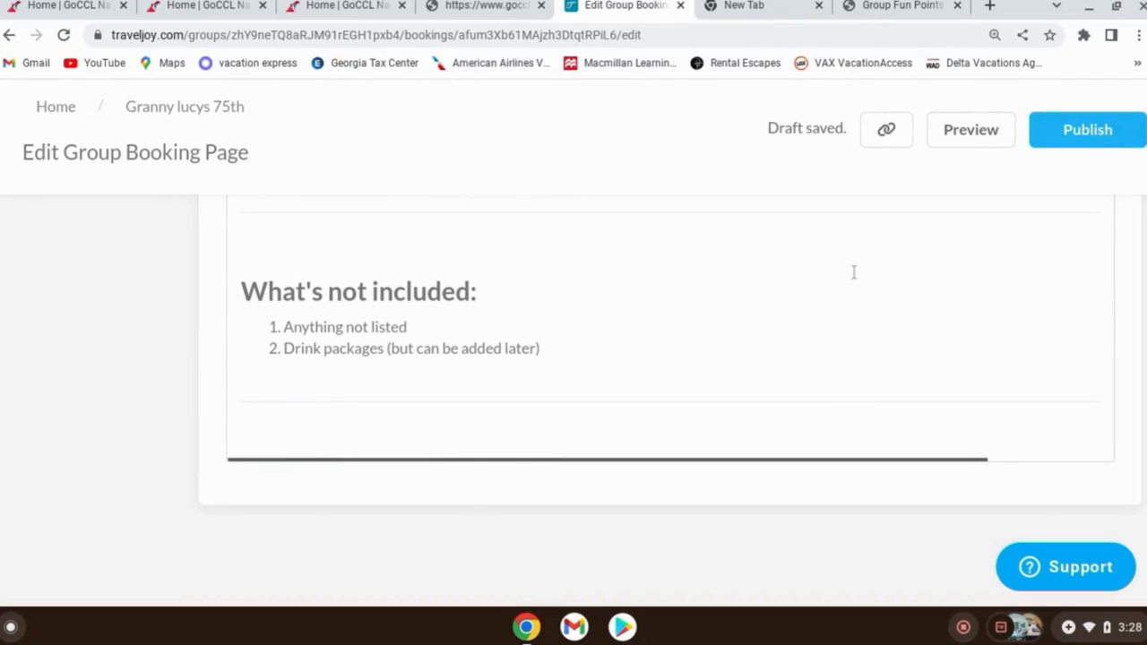
{"action": "scroll", "coordinate": [855, 272], "scroll_direction": "up", "scroll_amount": 10}
{"action": "scroll", "coordinate": [821, 361], "scroll_direction": "down", "scroll_amount": 2}
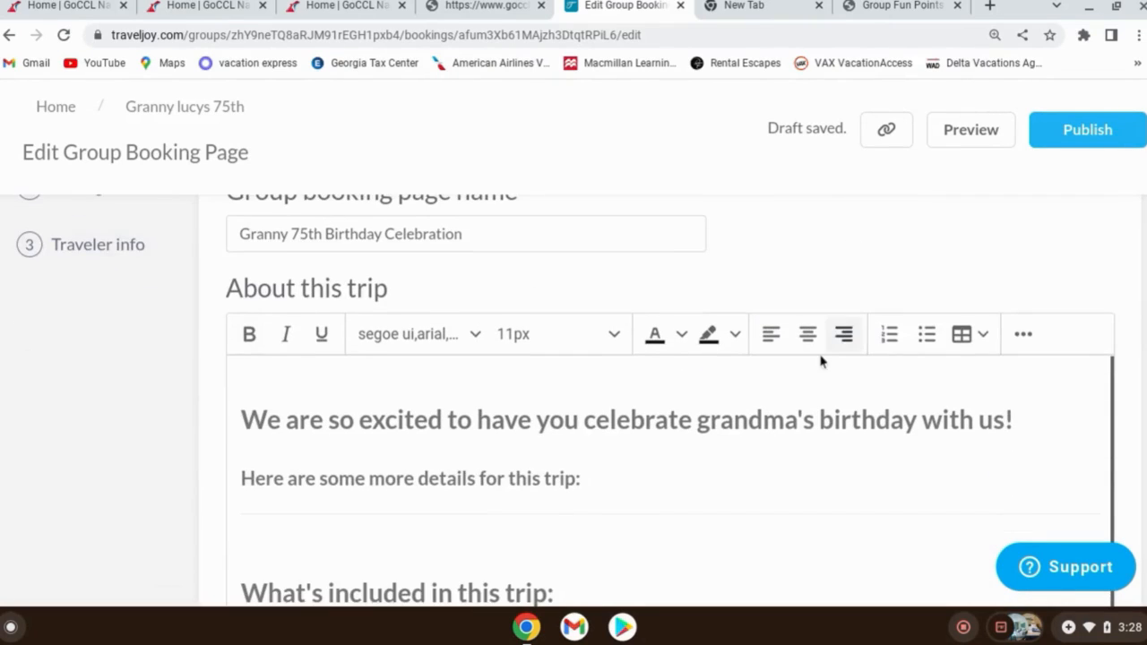
- Upload and insert ship.jpg on a new line below 'Here are some more details for this trip:'
{"action": "left_click", "coordinate": [624, 480]}
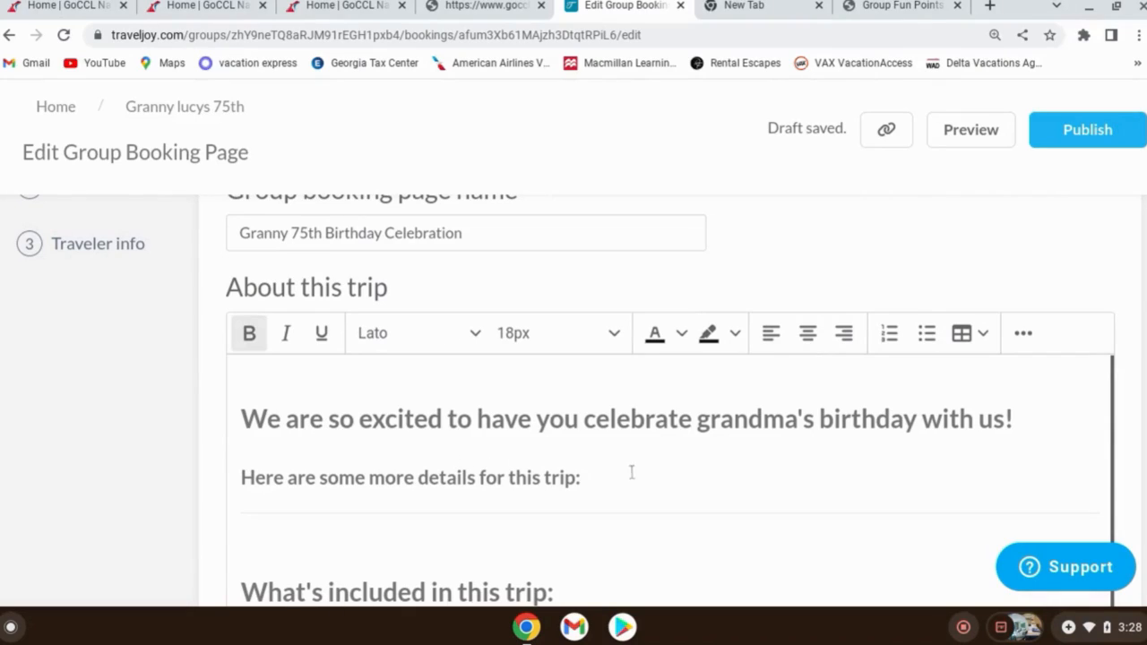
{"action": "key", "text": "Return"}
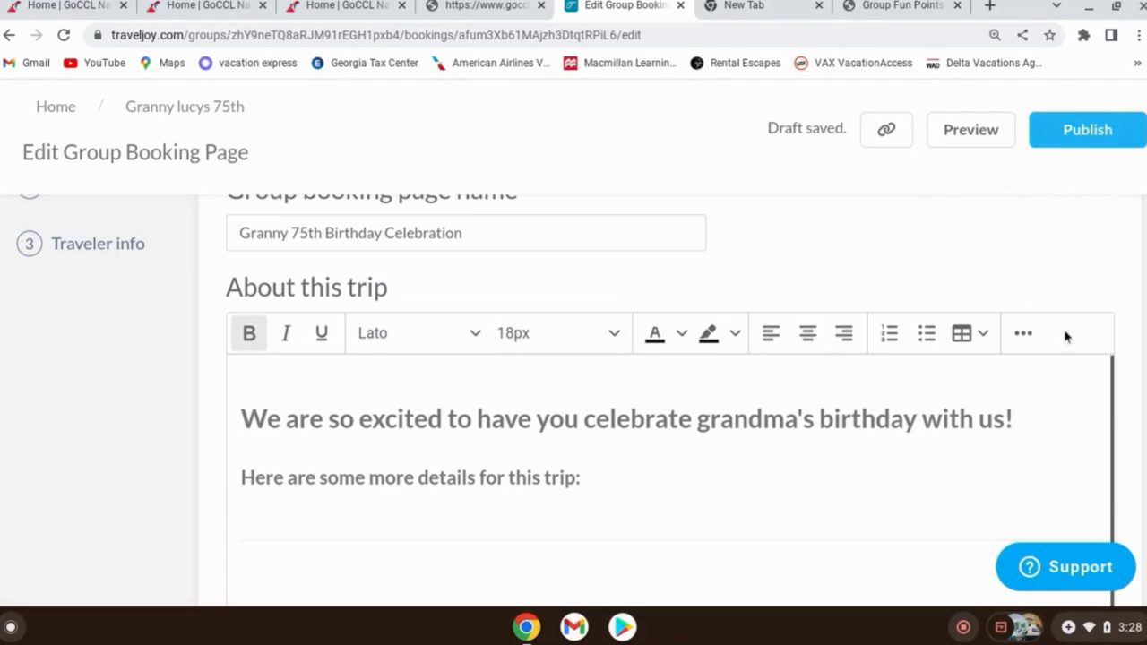
{"action": "left_click", "coordinate": [1024, 334]}
{"action": "left_click", "coordinate": [768, 376]}
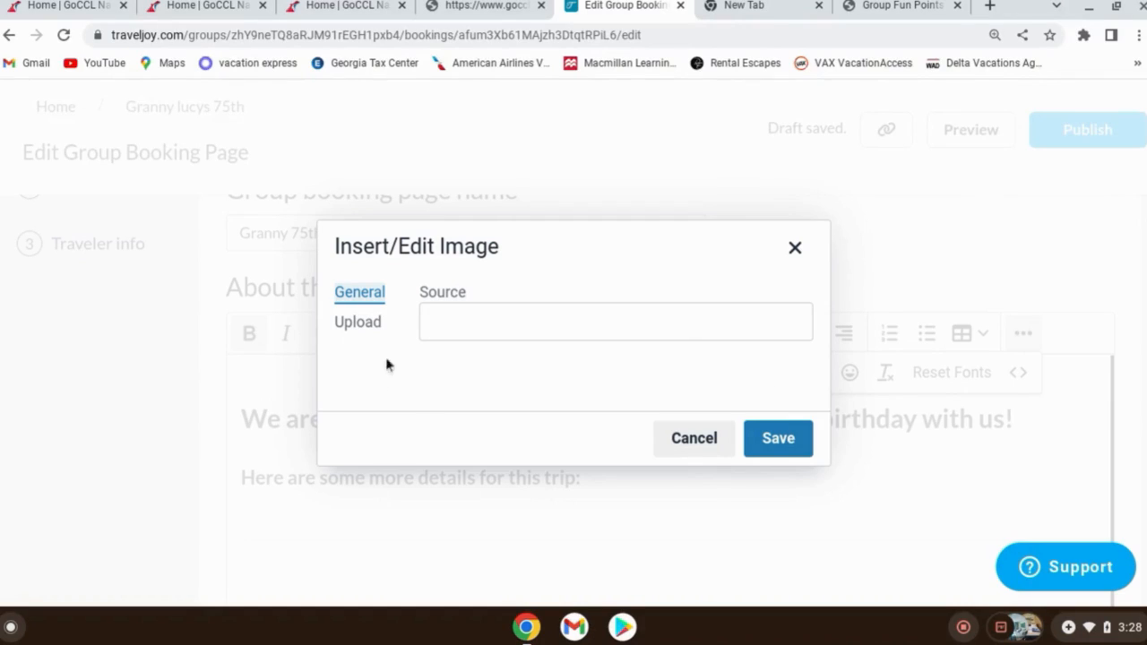
{"action": "left_click", "coordinate": [371, 329]}
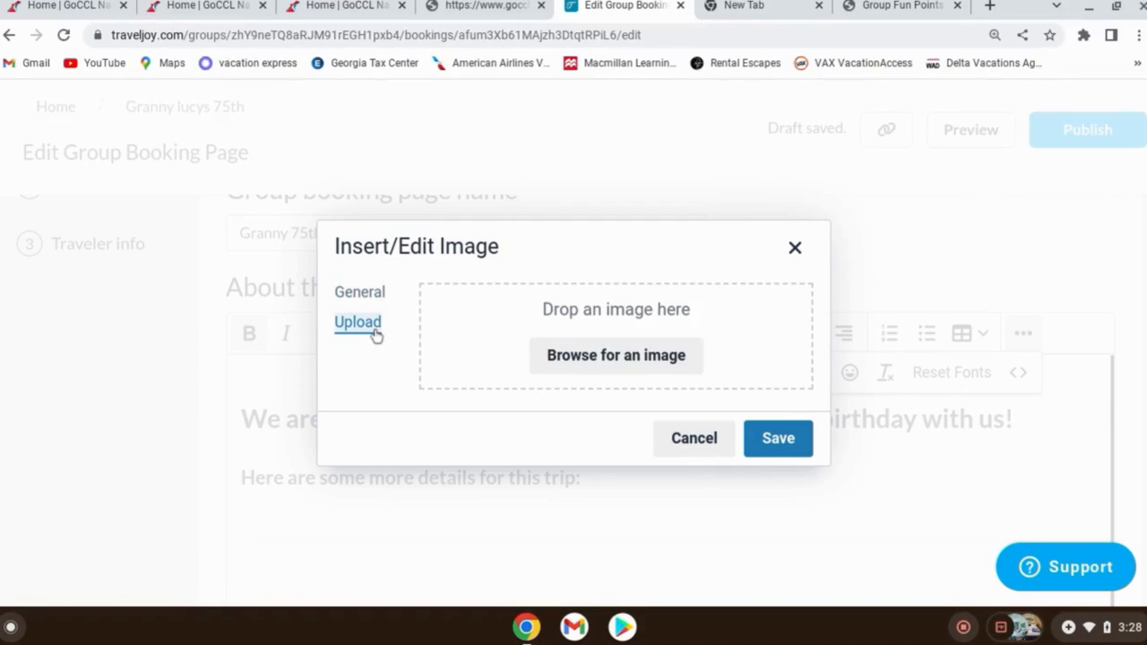
{"action": "left_click", "coordinate": [562, 354]}
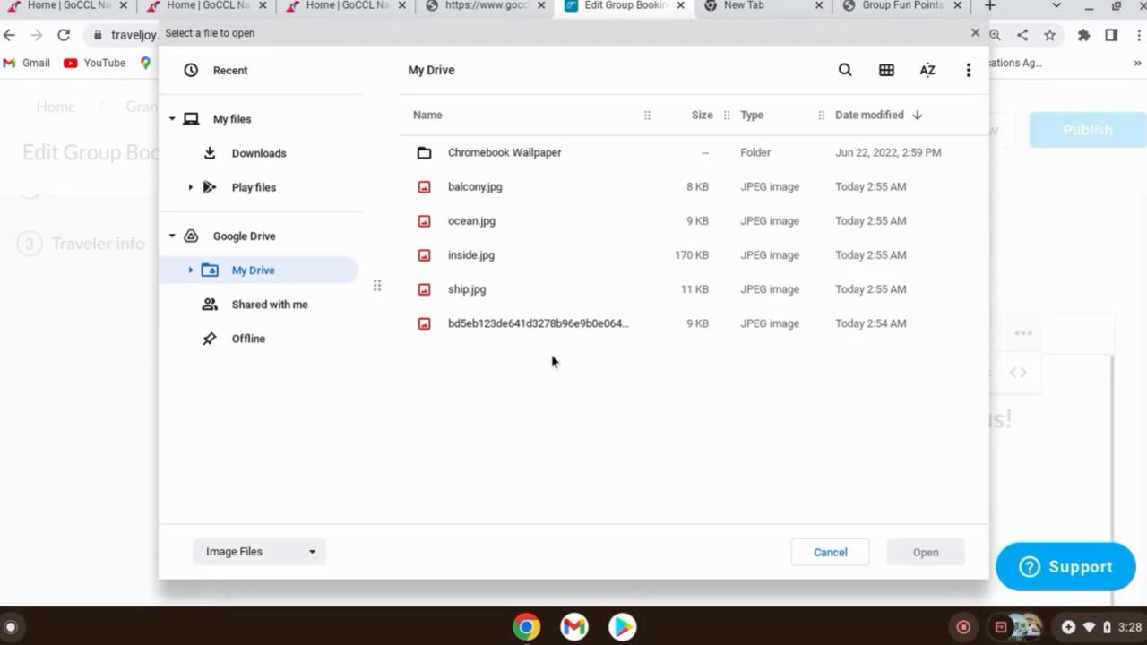
{"action": "left_click", "coordinate": [484, 291]}
{"action": "left_click", "coordinate": [939, 553]}
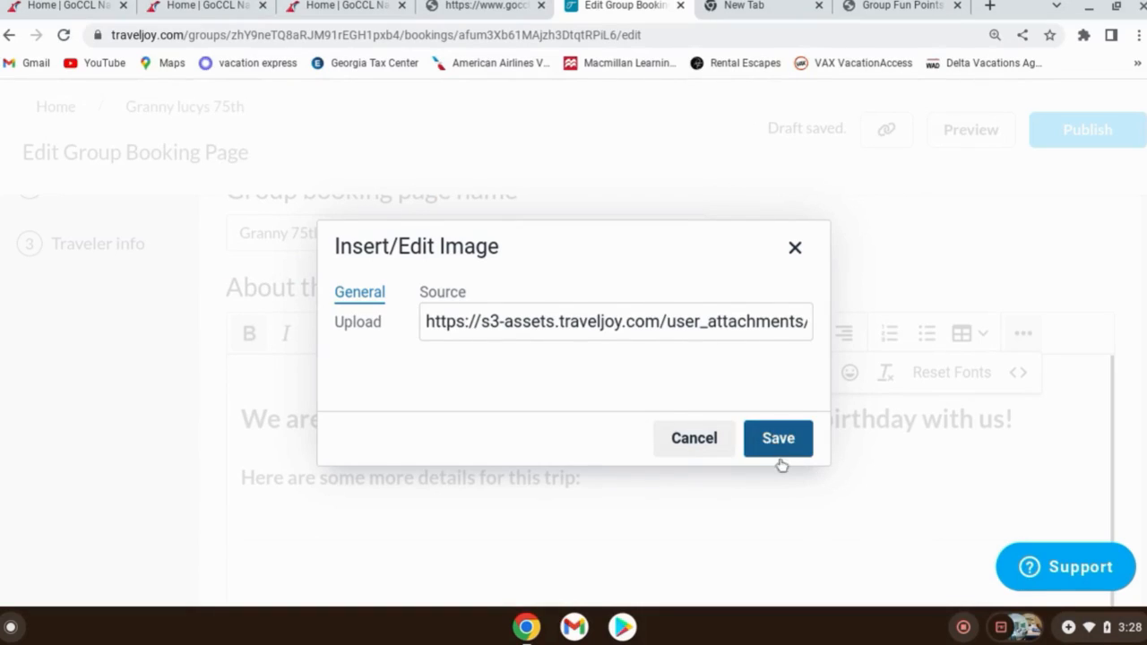
{"action": "left_click", "coordinate": [776, 451]}
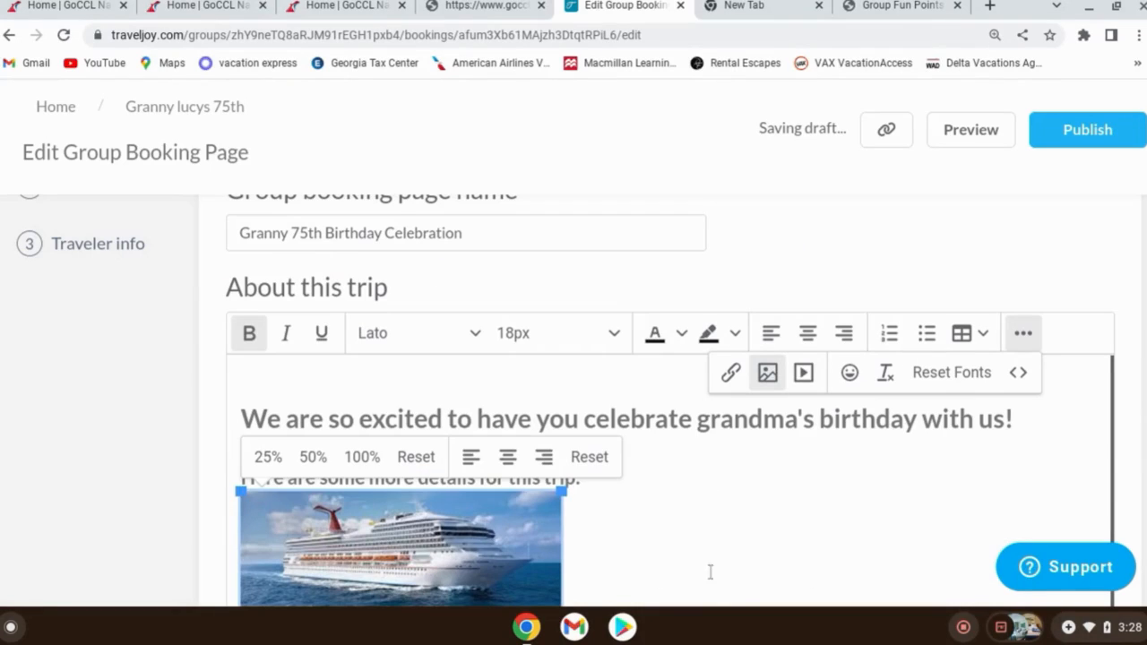
{"action": "scroll", "coordinate": [715, 568], "scroll_direction": "down", "scroll_amount": 5}
{"action": "scroll", "coordinate": [735, 419], "scroll_direction": "up", "scroll_amount": 3}
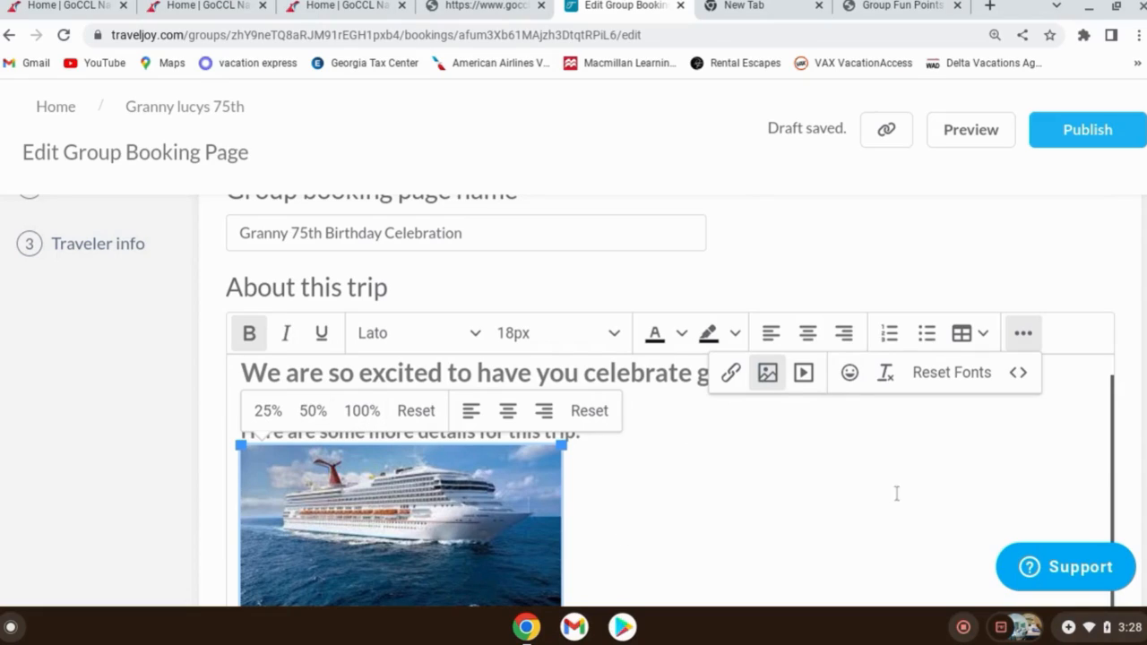
{"action": "scroll", "coordinate": [799, 484], "scroll_direction": "down", "scroll_amount": 5}
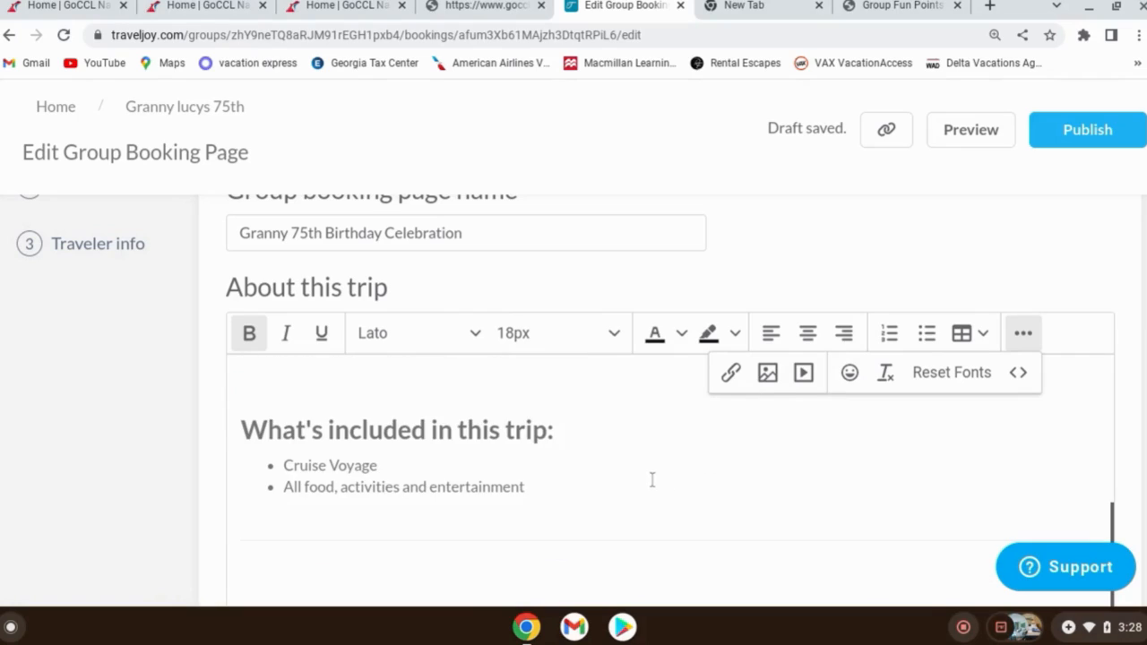
- Add a 'Cabin:' label on a new line below the included-items list
{"action": "scroll", "coordinate": [652, 480], "scroll_direction": "down", "scroll_amount": 1}
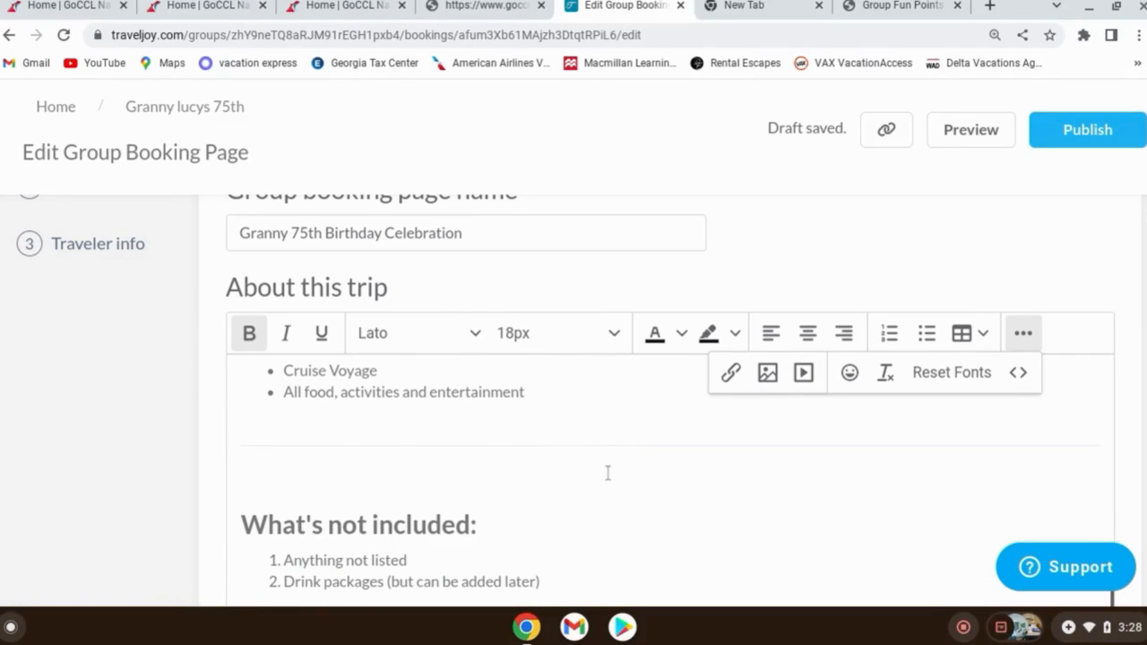
{"action": "scroll", "coordinate": [606, 466], "scroll_direction": "down", "scroll_amount": 3}
{"action": "scroll", "coordinate": [605, 467], "scroll_direction": "up", "scroll_amount": 2}
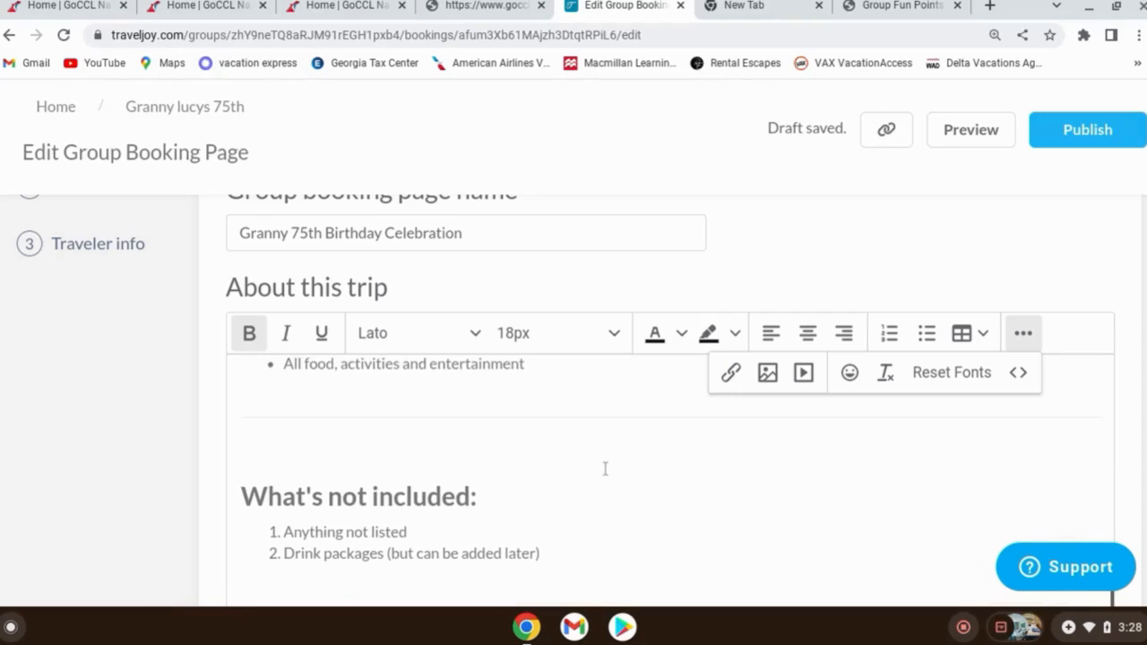
{"action": "scroll", "coordinate": [606, 457], "scroll_direction": "up", "scroll_amount": 1}
{"action": "left_click", "coordinate": [585, 414]}
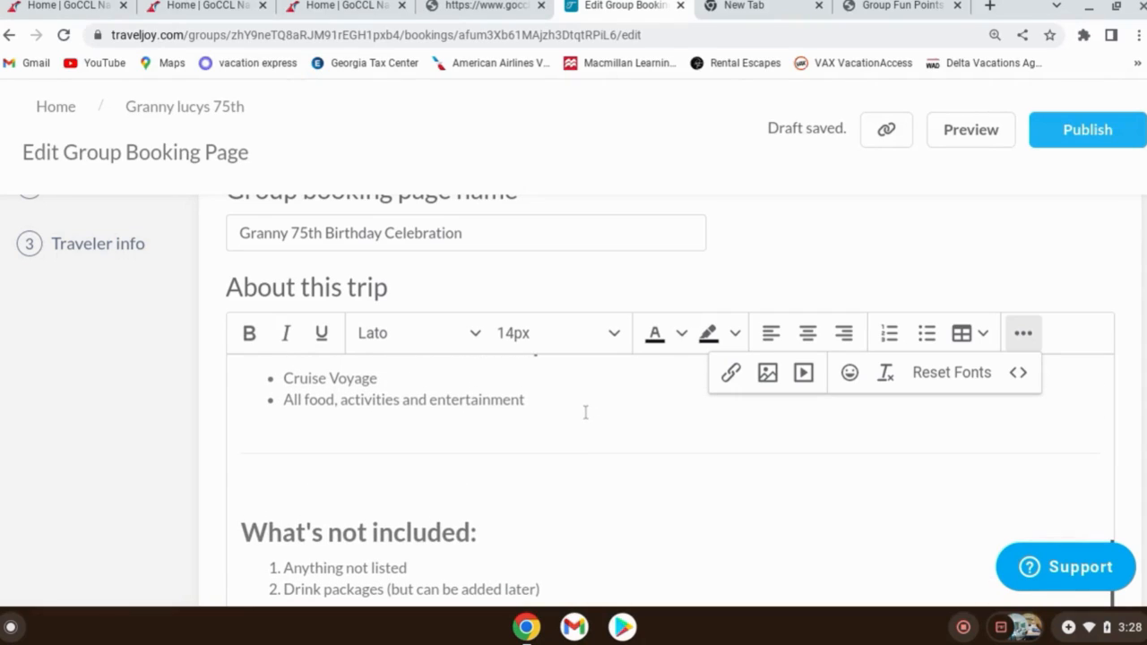
{"action": "key", "text": "Return"}
{"action": "key", "text": "Return"}
{"action": "type", "text": "Ca"}
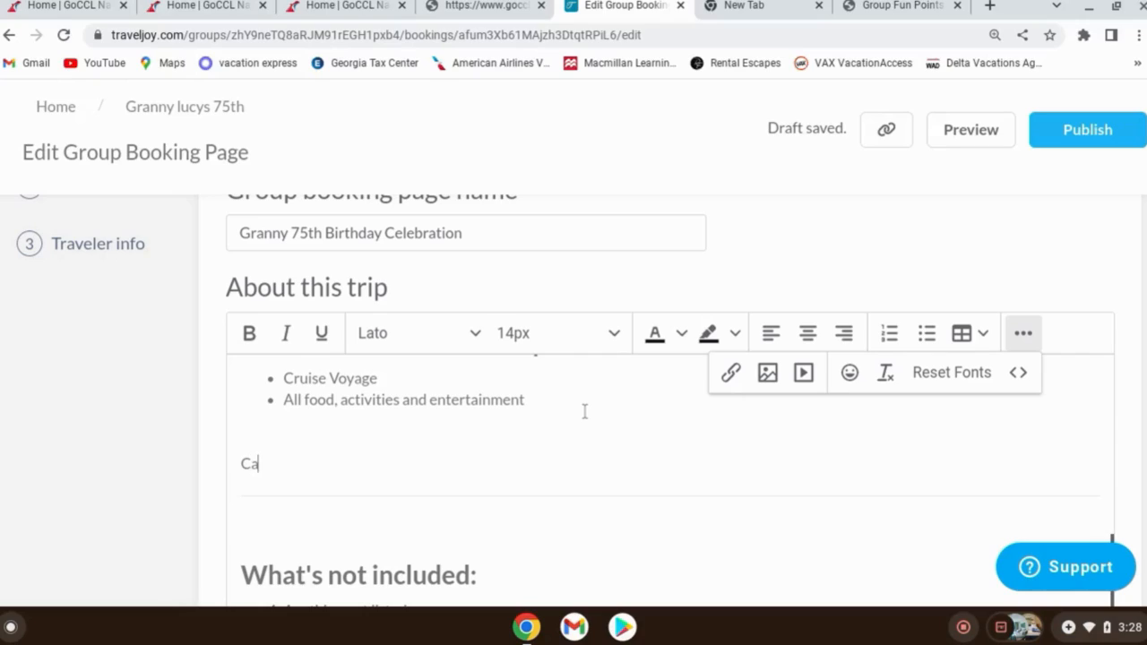
{"action": "type", "text": "bin:"}
{"action": "key", "text": "Return"}
{"action": "key", "text": "Return"}
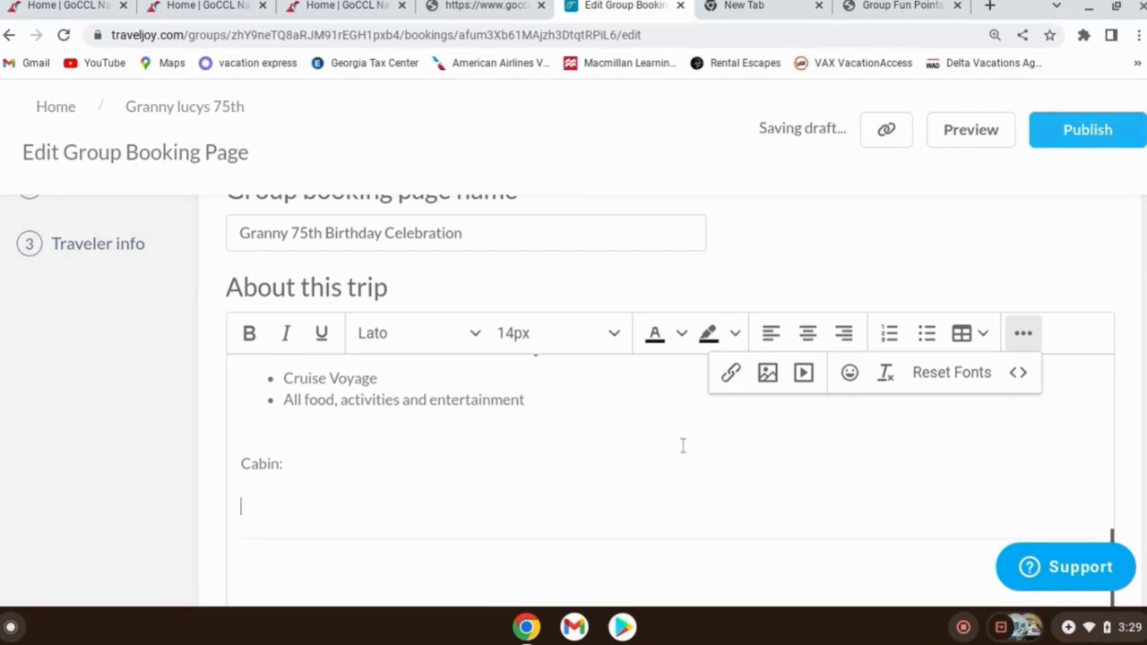
- Upload inside.jpg under the label and caption it 'Inside (No window)'
{"action": "left_click", "coordinate": [764, 378]}
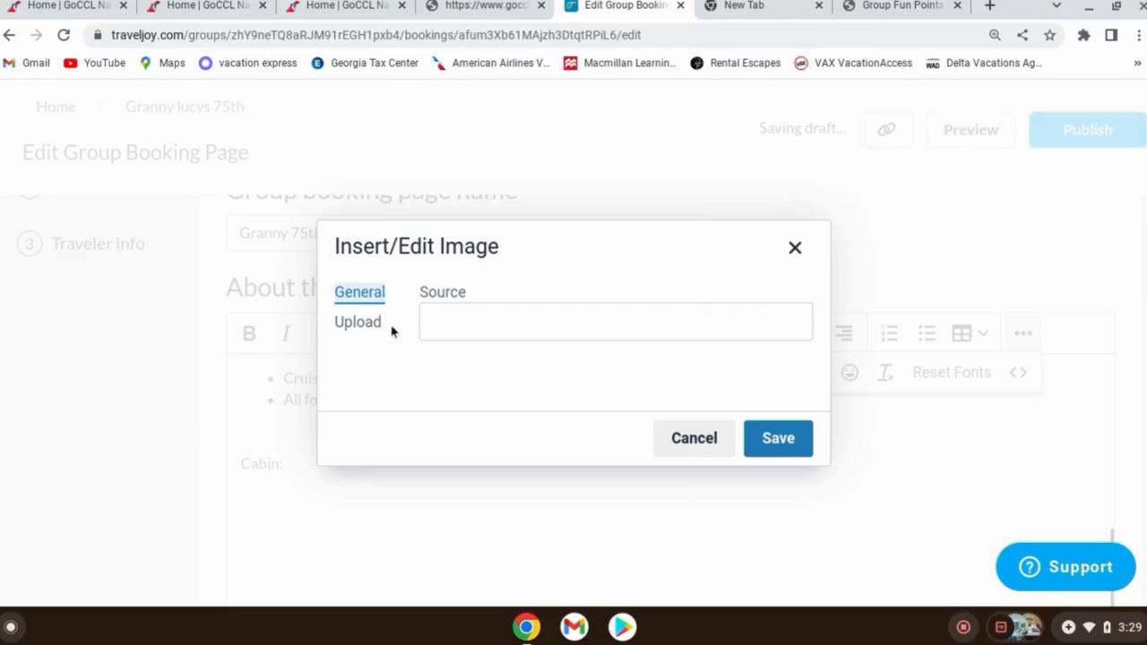
{"action": "left_click", "coordinate": [366, 323]}
{"action": "left_click", "coordinate": [574, 356]}
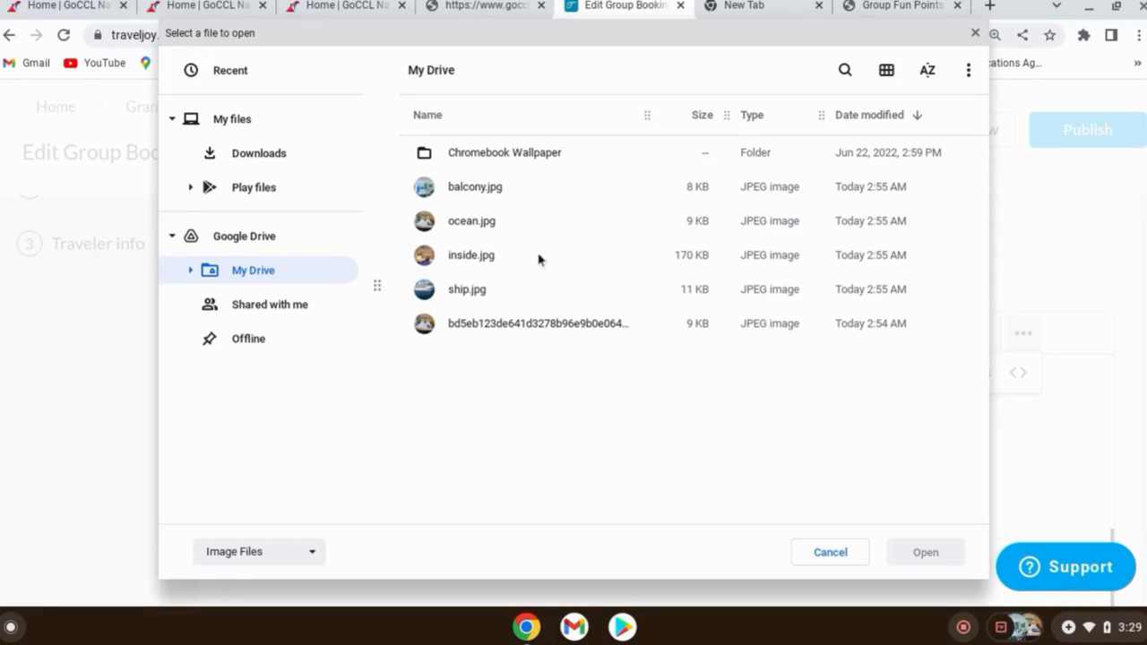
{"action": "left_click", "coordinate": [491, 261]}
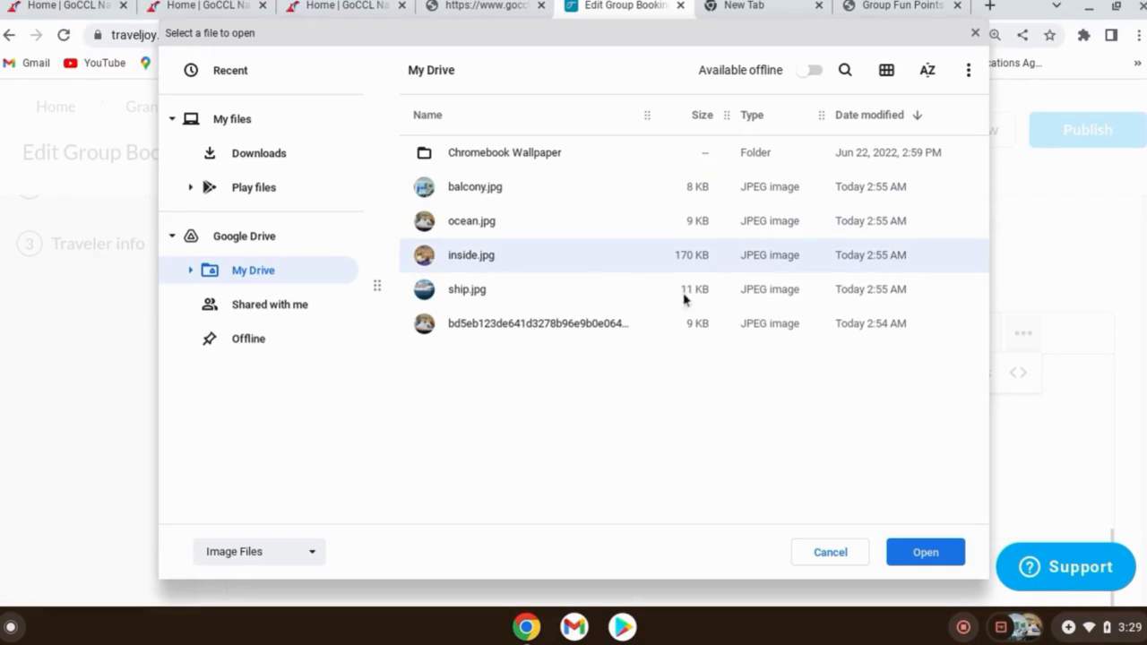
{"action": "left_click", "coordinate": [935, 562]}
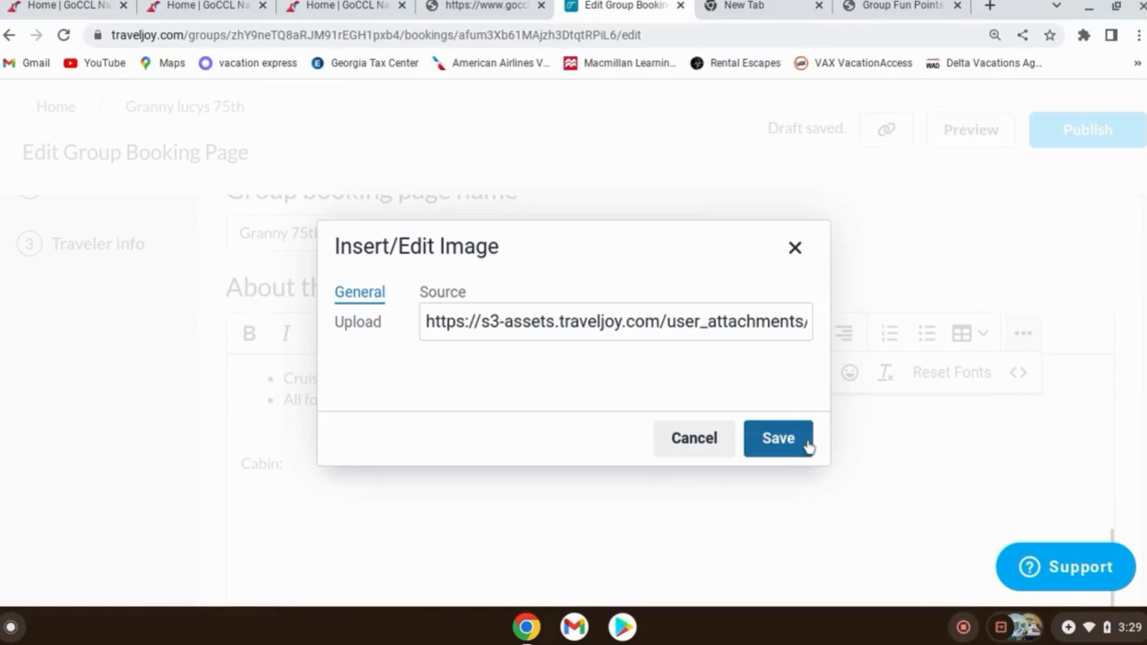
{"action": "left_click", "coordinate": [778, 438]}
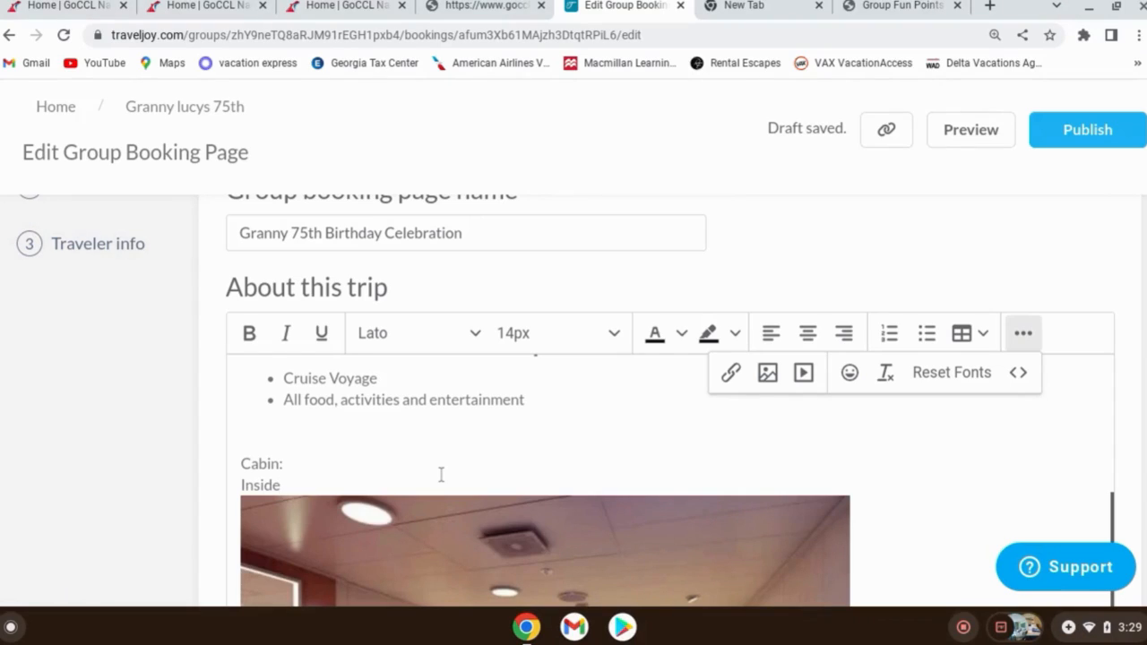
{"action": "type", "text": "No window)"}
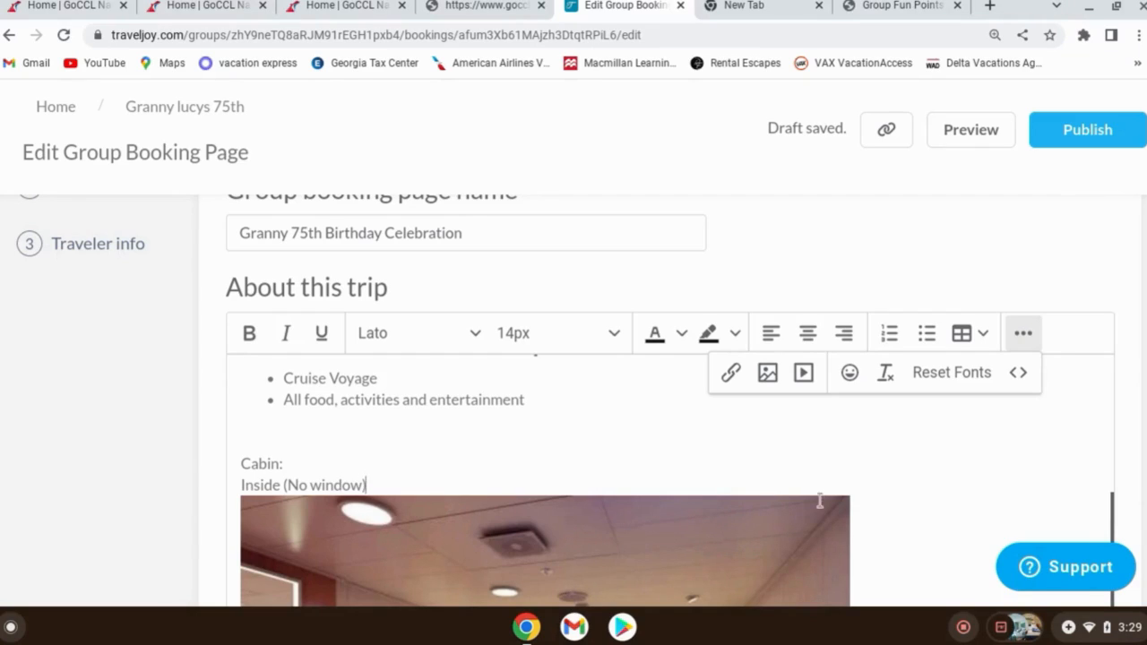
{"action": "scroll", "coordinate": [901, 489], "scroll_direction": "down", "scroll_amount": 4}
{"action": "scroll", "coordinate": [901, 497], "scroll_direction": "down", "scroll_amount": 3}
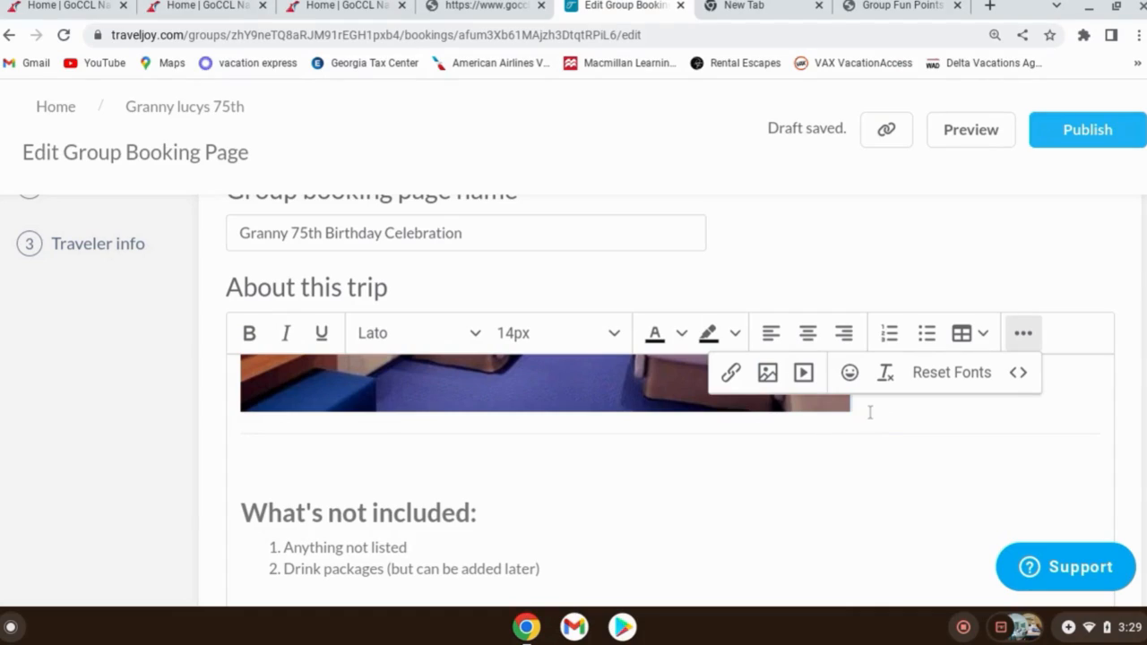
- Upload and insert ocean.jpg on blank lines below the inside cabin photo
{"action": "key", "text": "Down"}
{"action": "key", "text": "Return"}
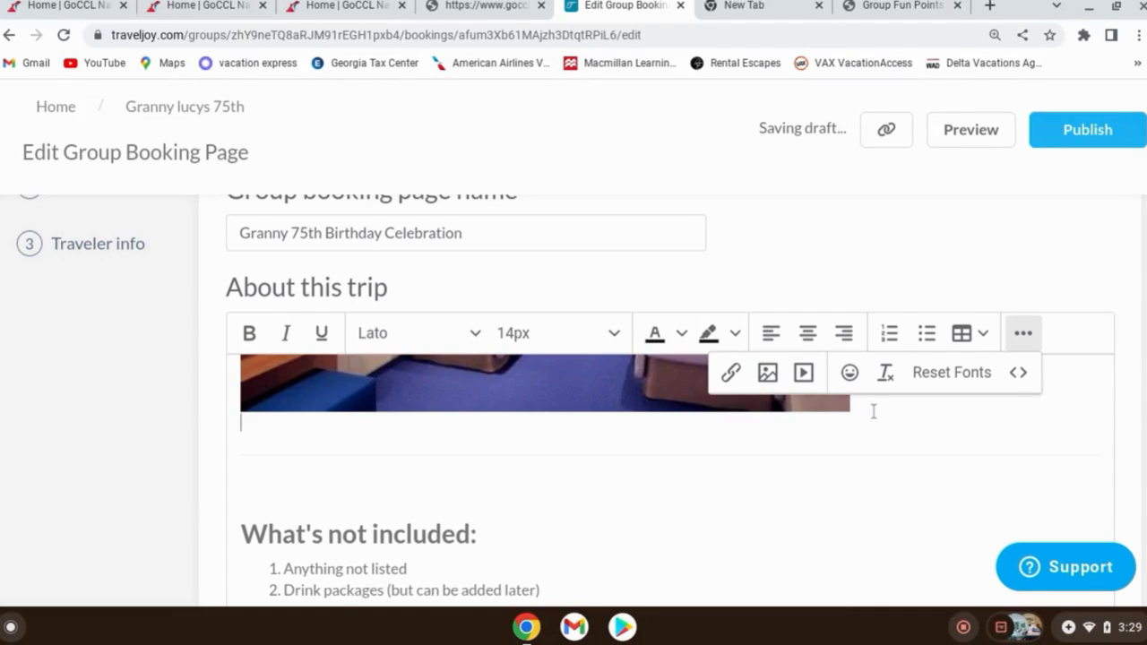
{"action": "key", "text": "Return"}
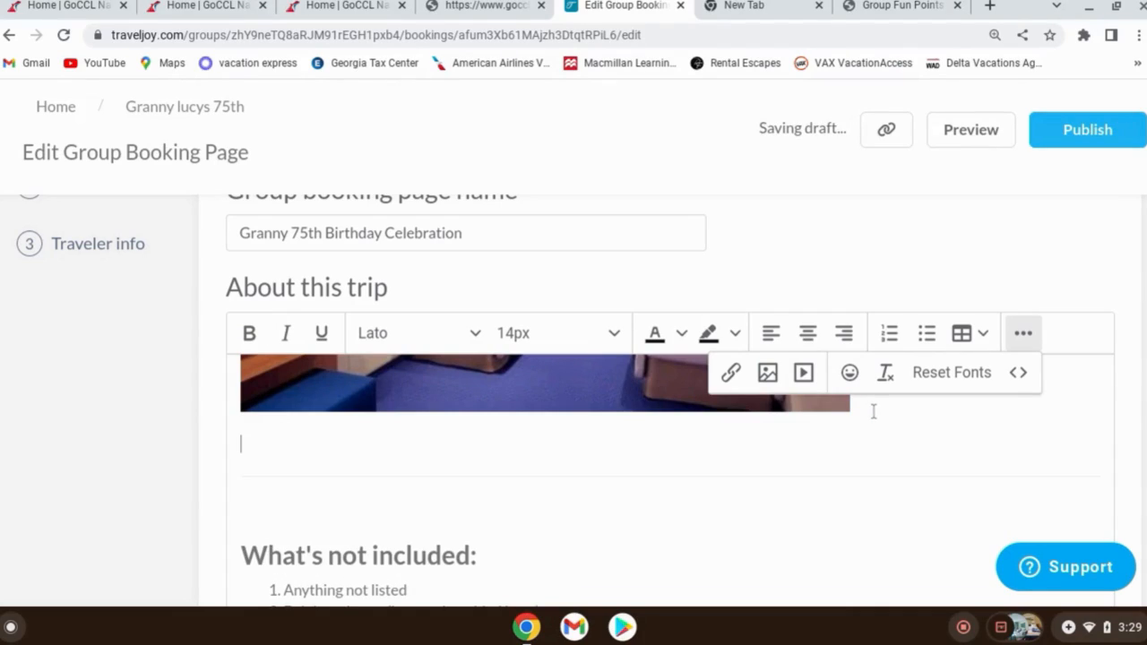
{"action": "left_click", "coordinate": [760, 377]}
{"action": "left_click", "coordinate": [358, 322]}
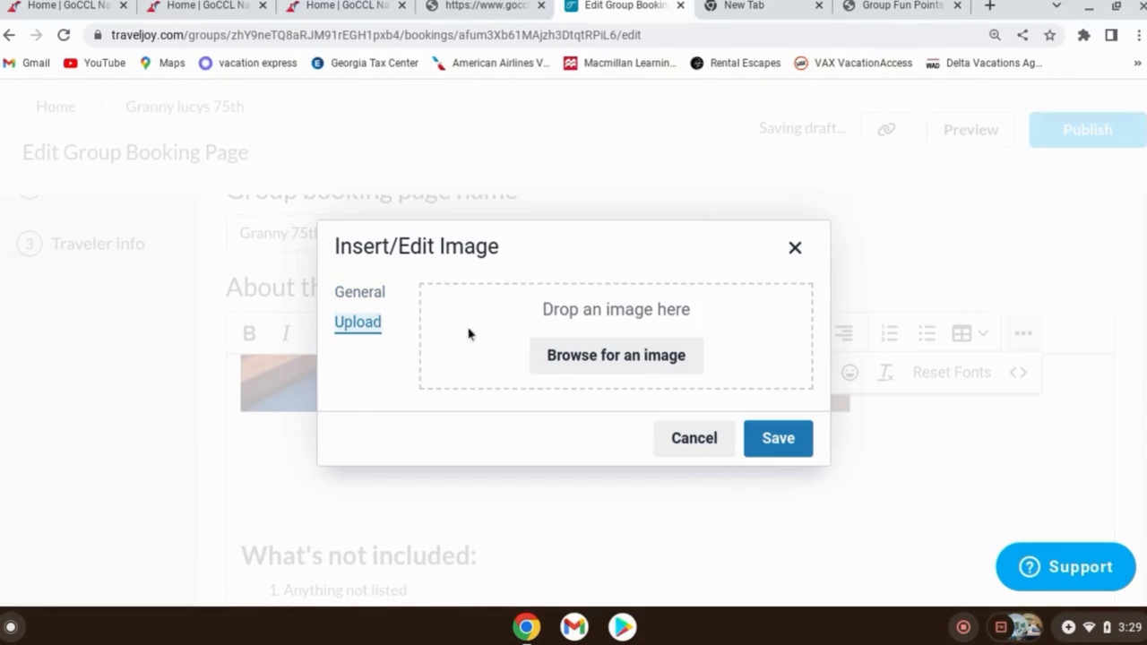
{"action": "left_click", "coordinate": [585, 358]}
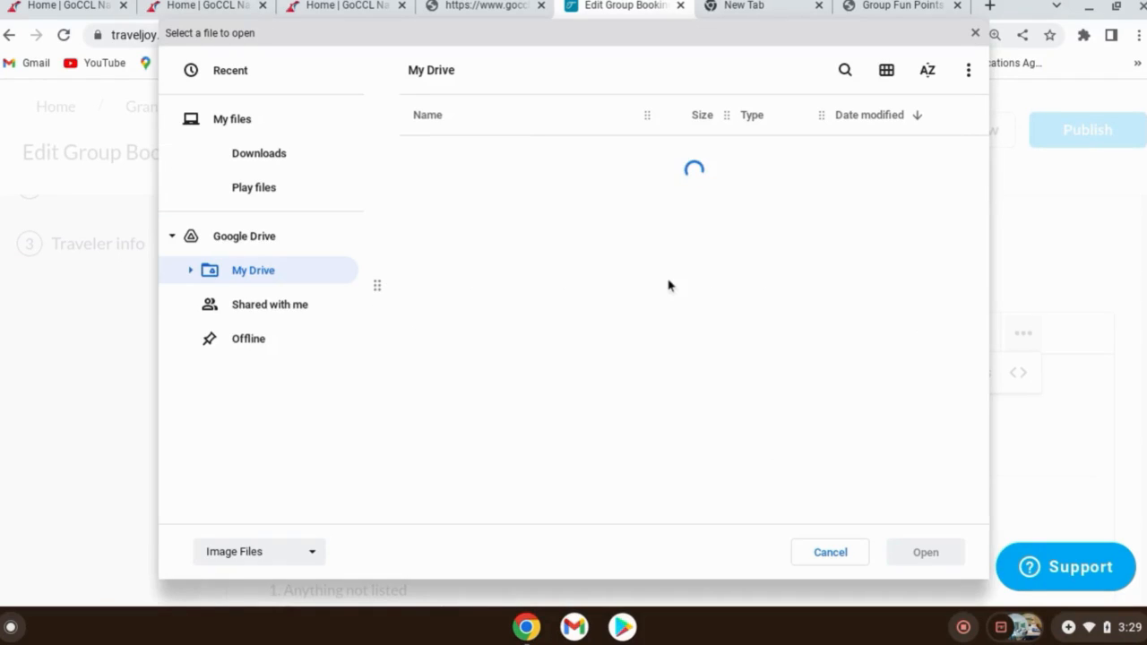
{"action": "left_click", "coordinate": [505, 227]}
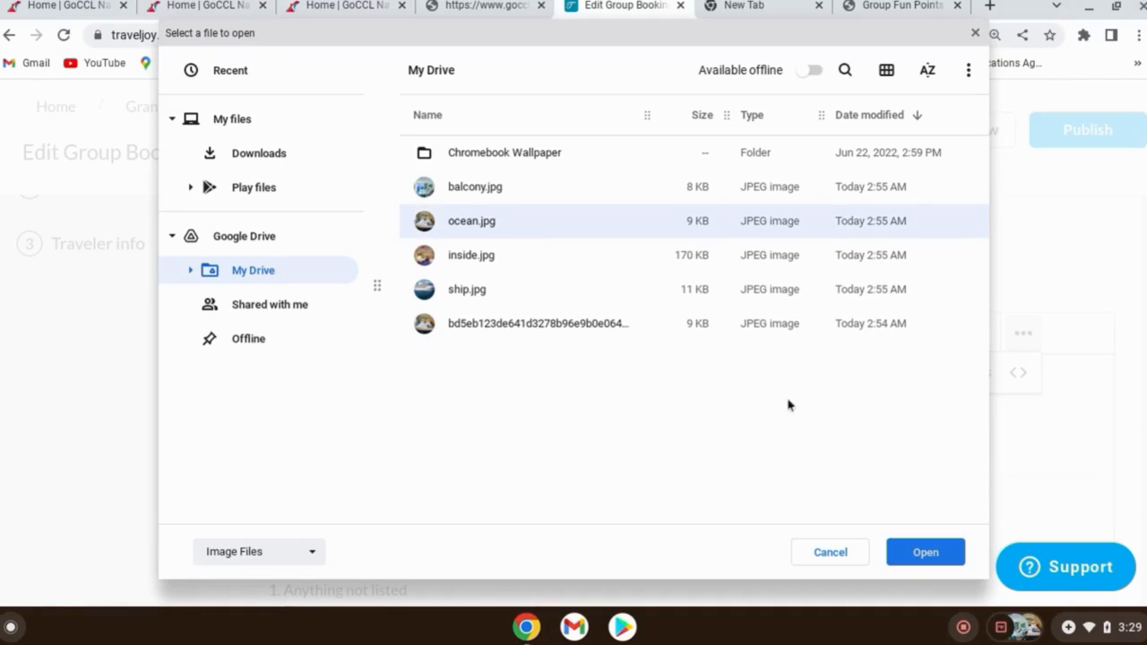
{"action": "left_click", "coordinate": [938, 548]}
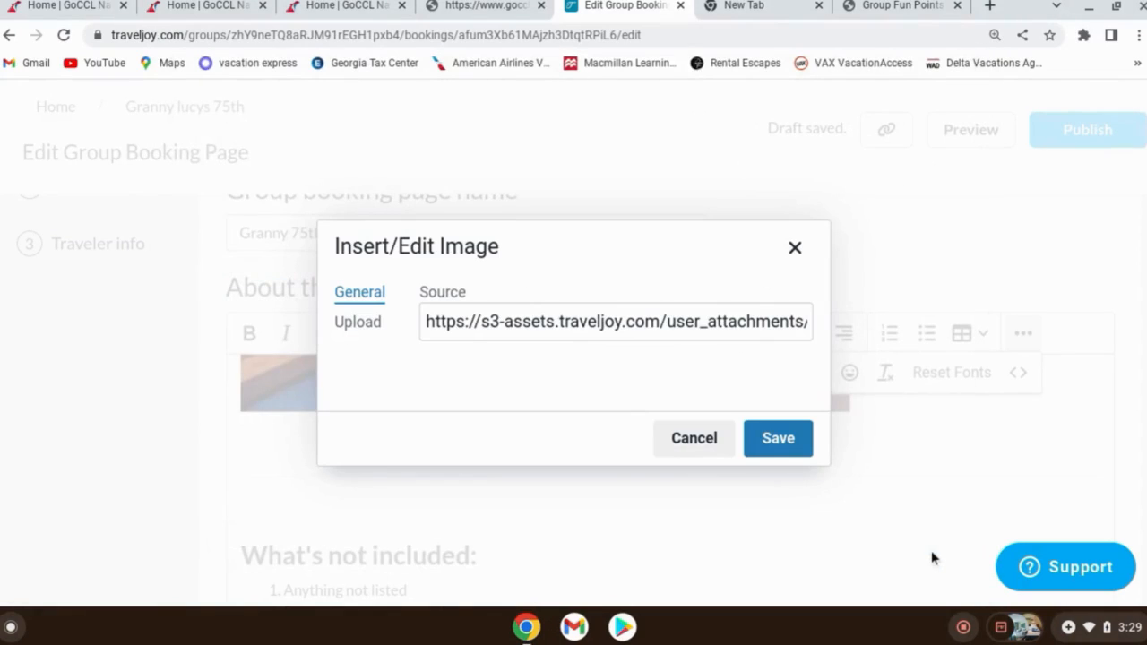
{"action": "left_click", "coordinate": [776, 437]}
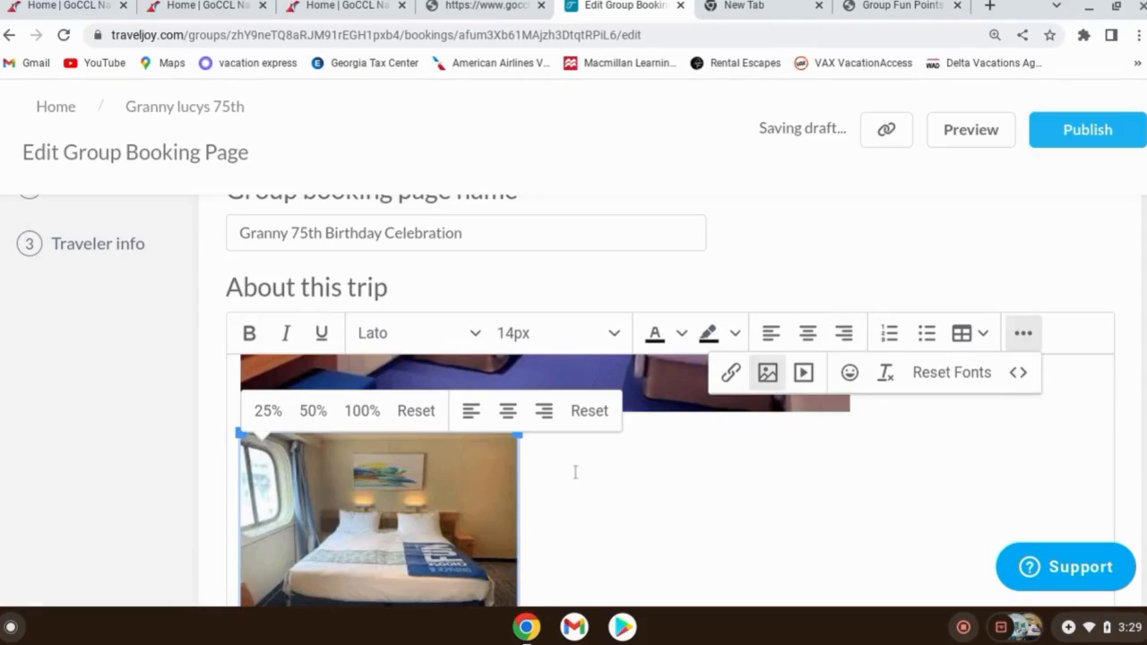
- Caption the new photo 'Oceanview (Window no balcony)' on a line above it
{"action": "left_click", "coordinate": [560, 460]}
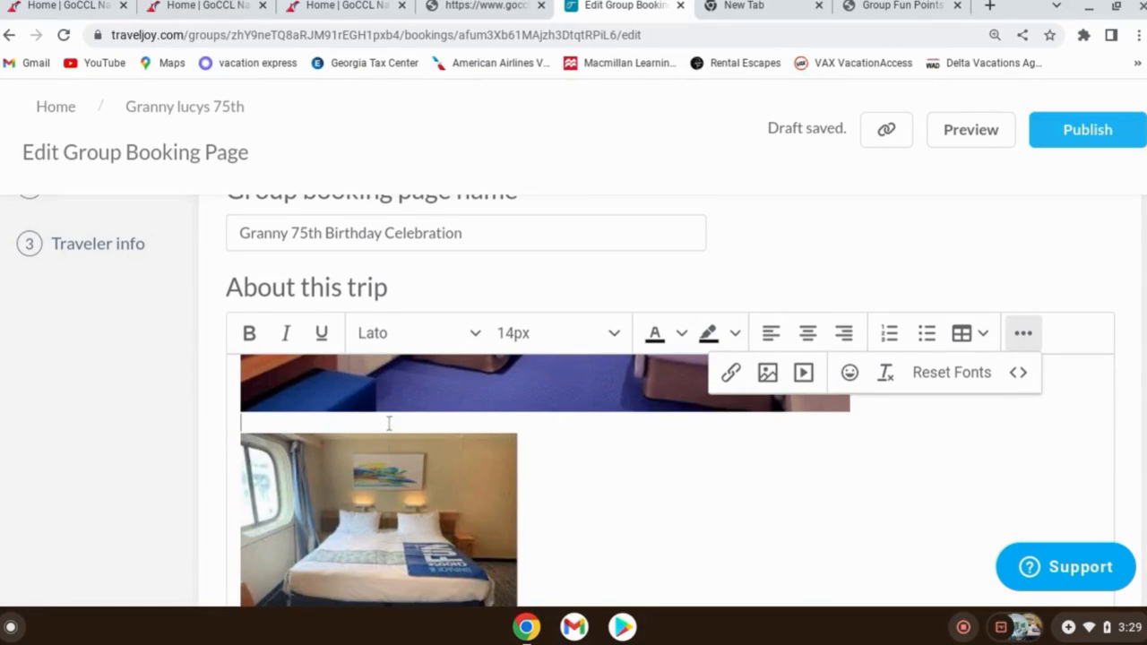
{"action": "key", "text": "Return"}
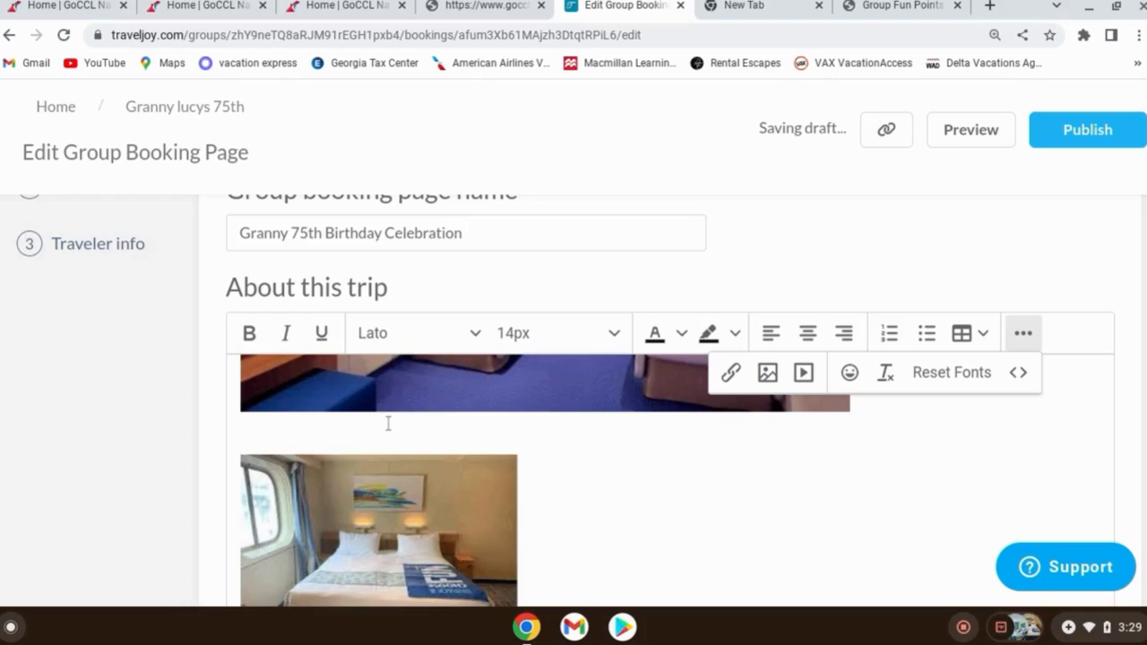
{"action": "type", "text": "O"}
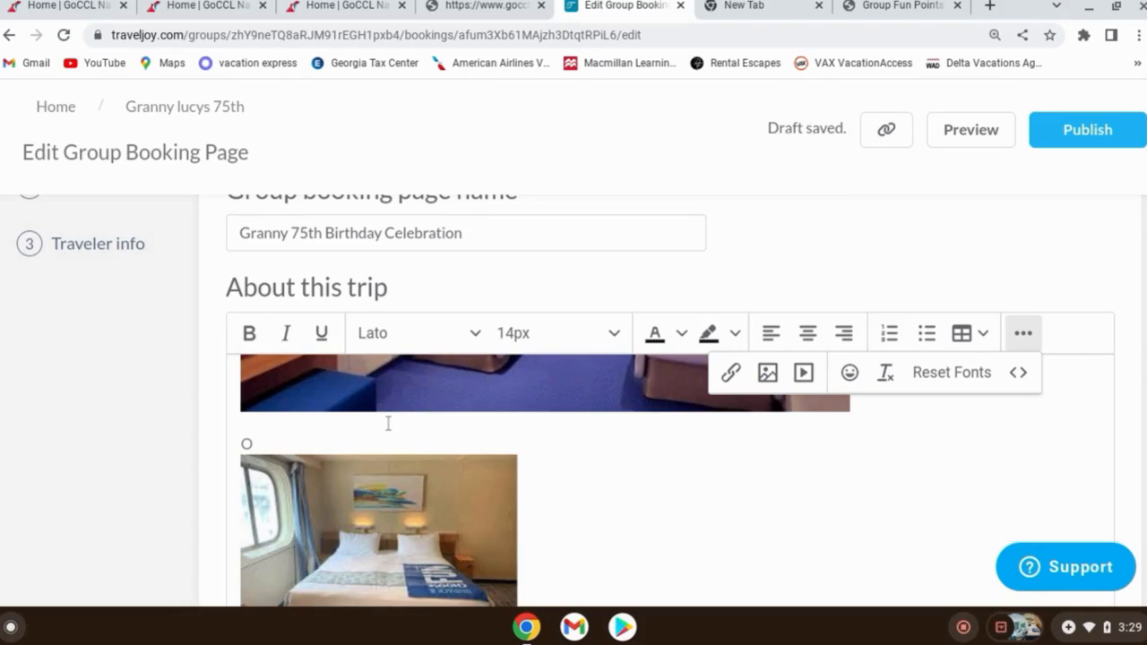
{"action": "type", "text": "ce"}
{"action": "type", "text": "ab"}
{"action": "type", "text": "nview"}
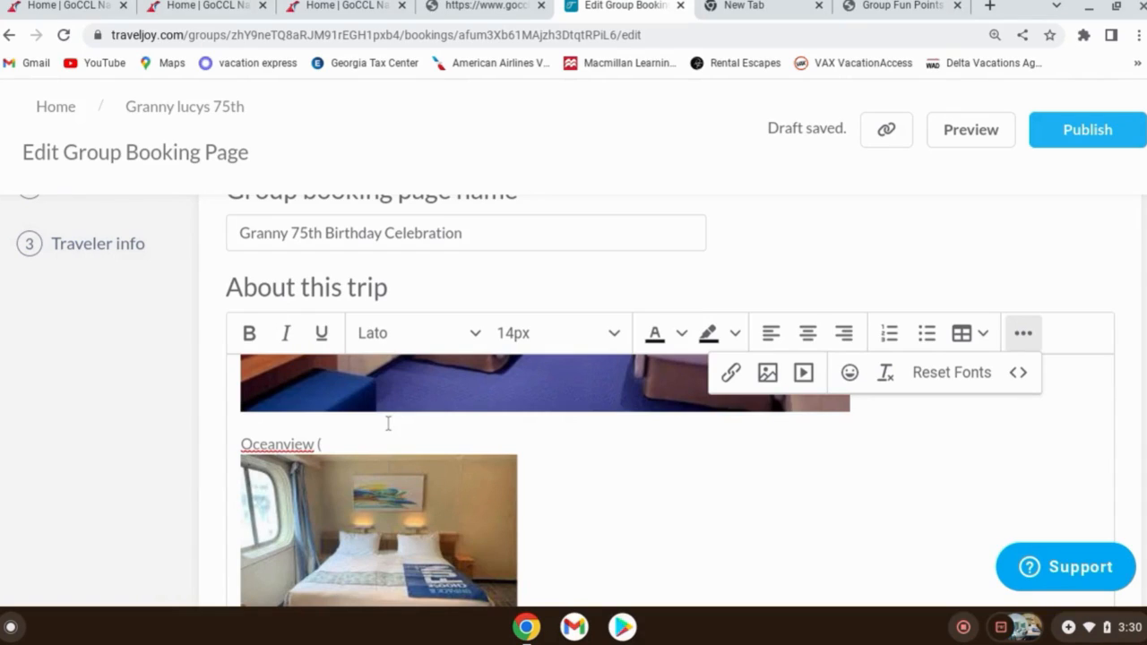
{"action": "type", "text": " (Window no balcony"}
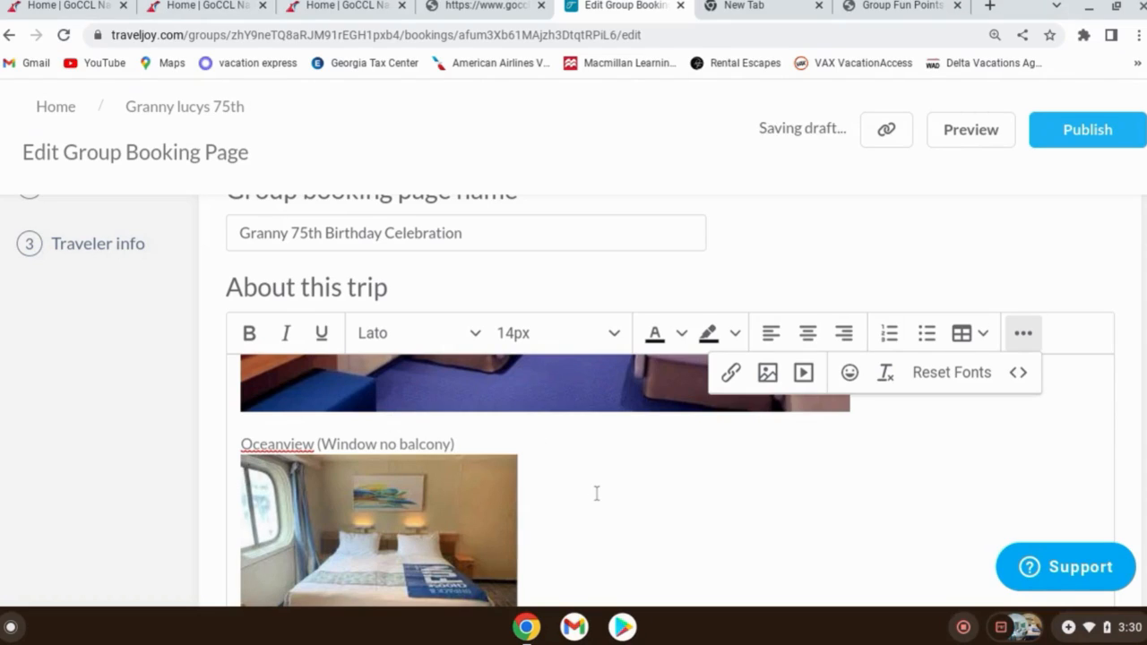
{"action": "scroll", "coordinate": [614, 506], "scroll_direction": "down", "scroll_amount": 2}
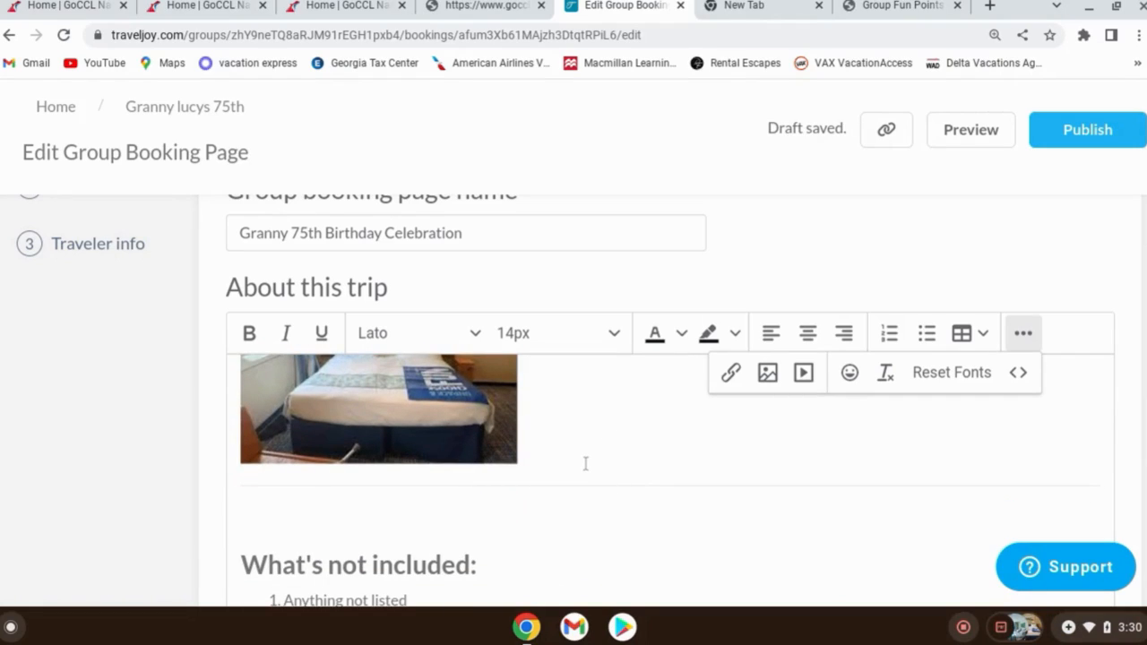
- Upload and insert balcony.jpg on blank lines below the oceanview photo
{"action": "key", "text": "Return"}
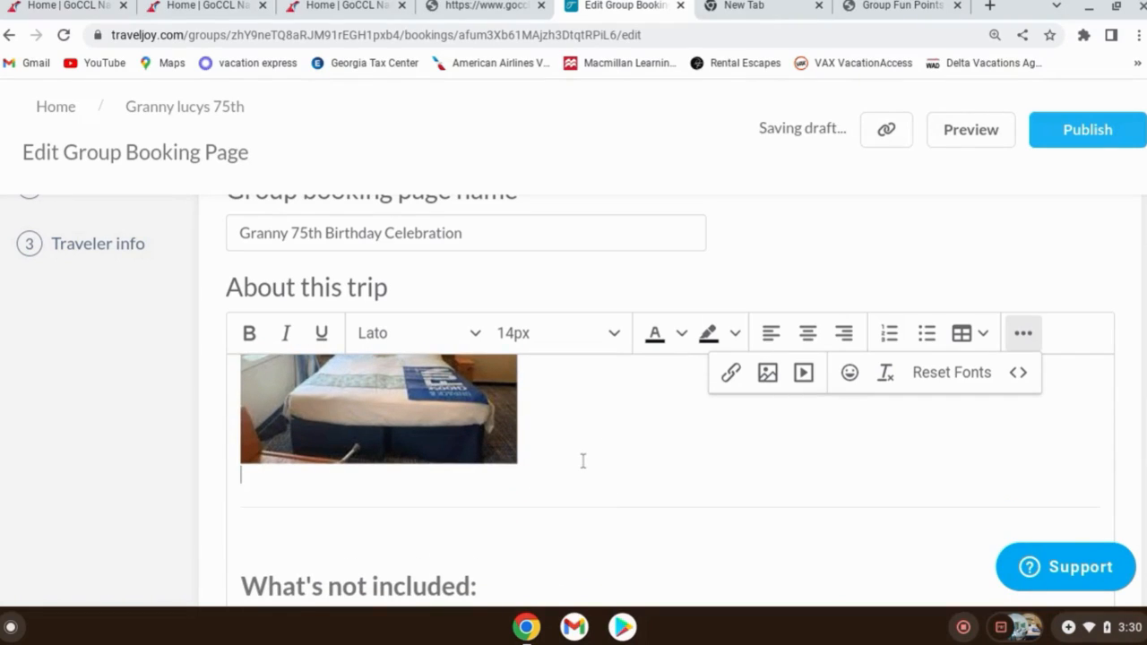
{"action": "key", "text": "Return"}
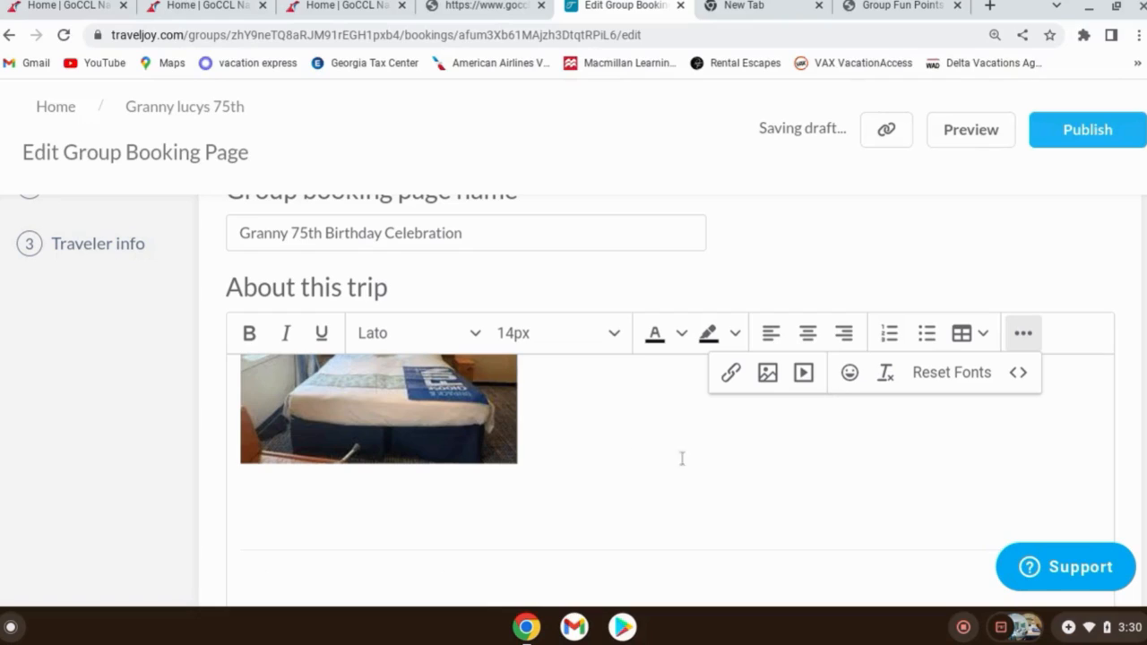
{"action": "left_click", "coordinate": [768, 374]}
{"action": "left_click", "coordinate": [369, 321]}
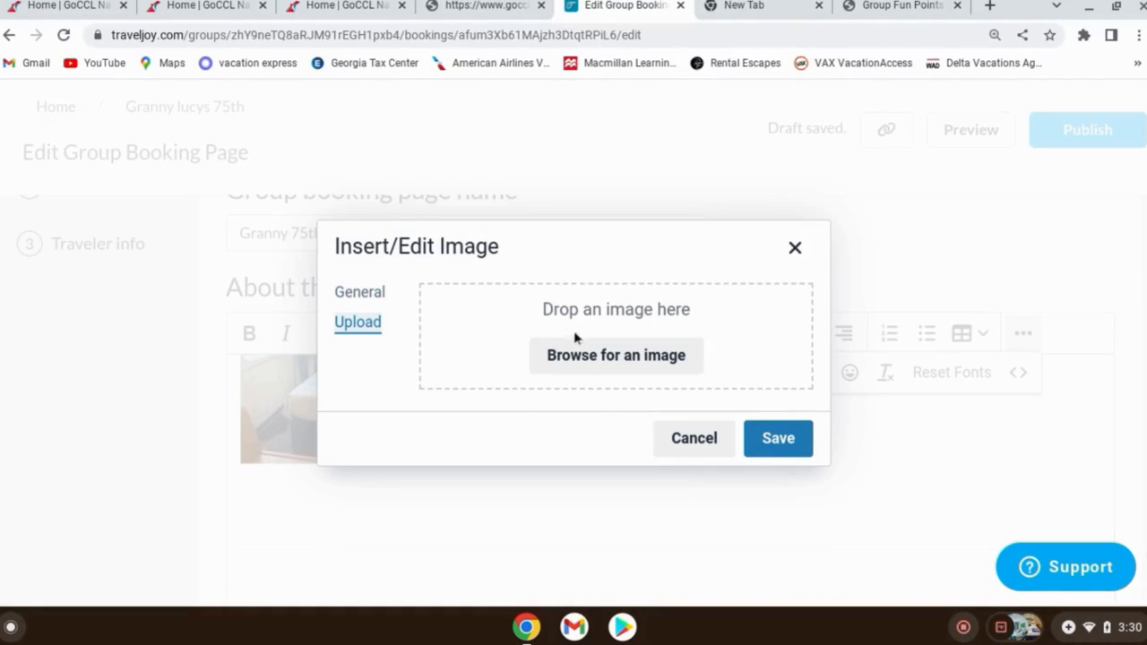
{"action": "left_click", "coordinate": [591, 356]}
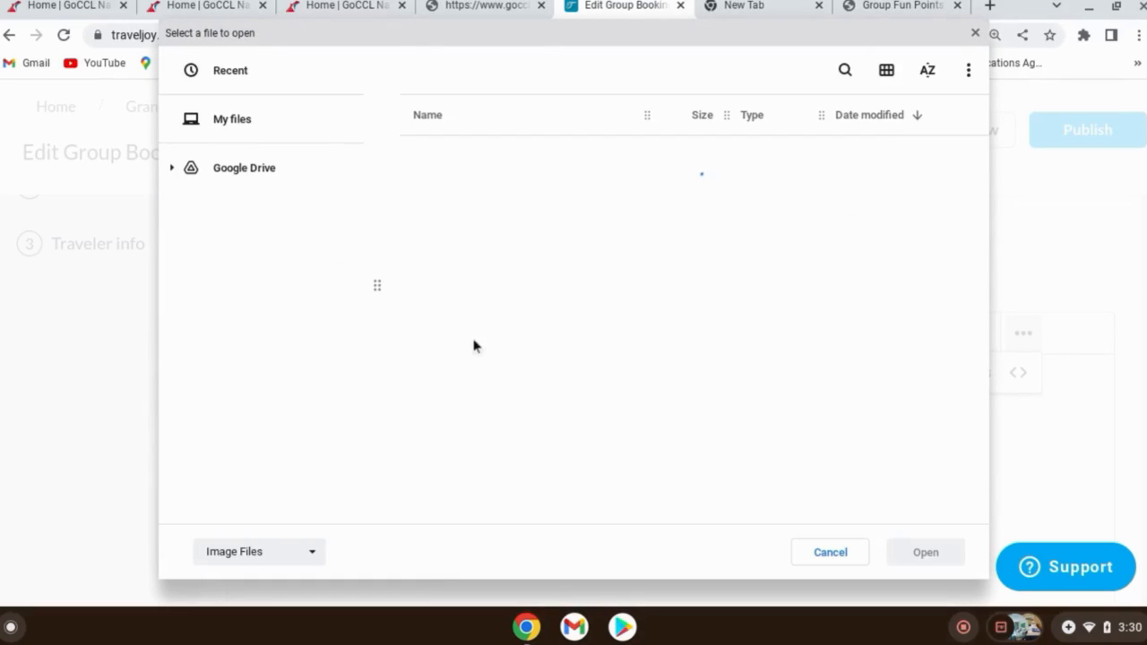
{"action": "left_click", "coordinate": [457, 187]}
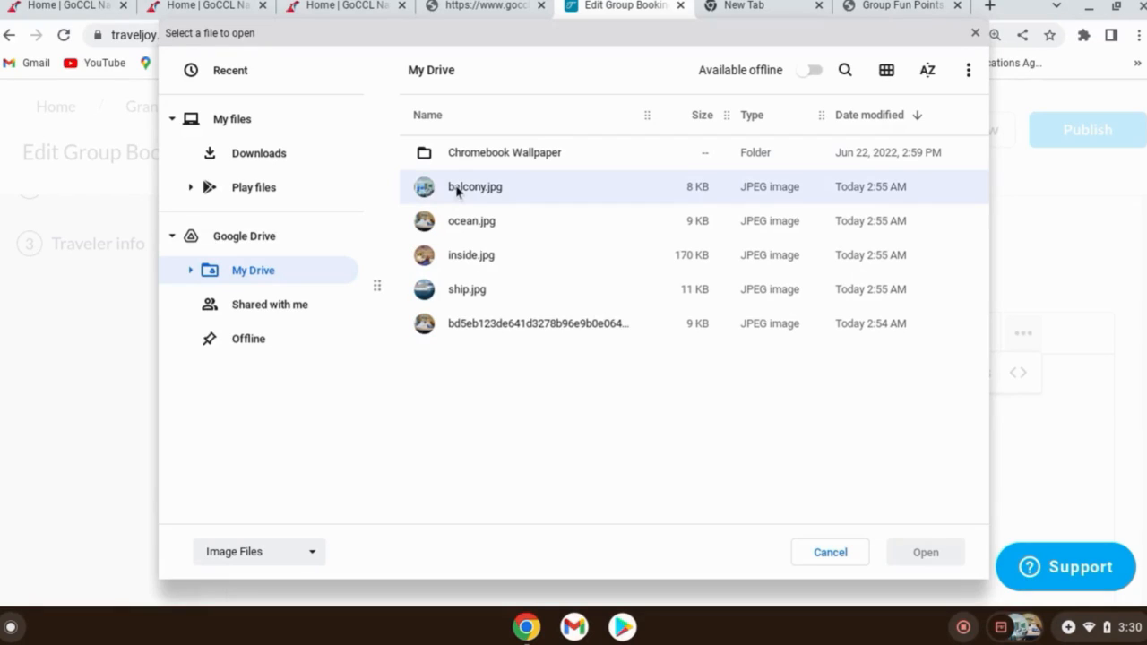
{"action": "left_click", "coordinate": [911, 552]}
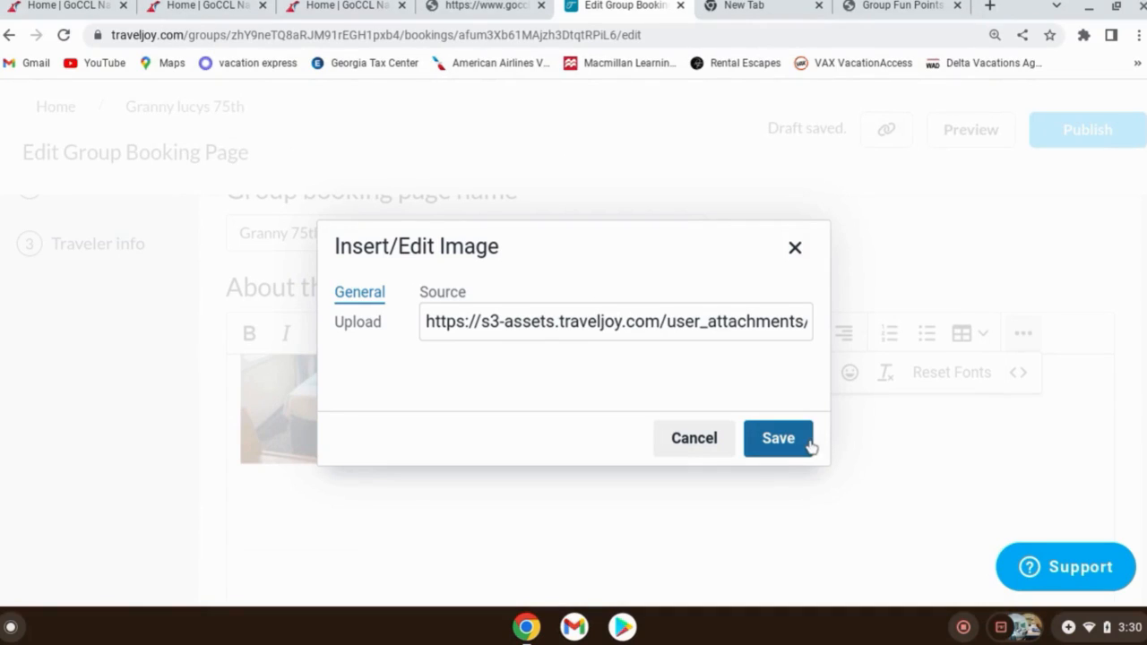
{"action": "left_click", "coordinate": [778, 438]}
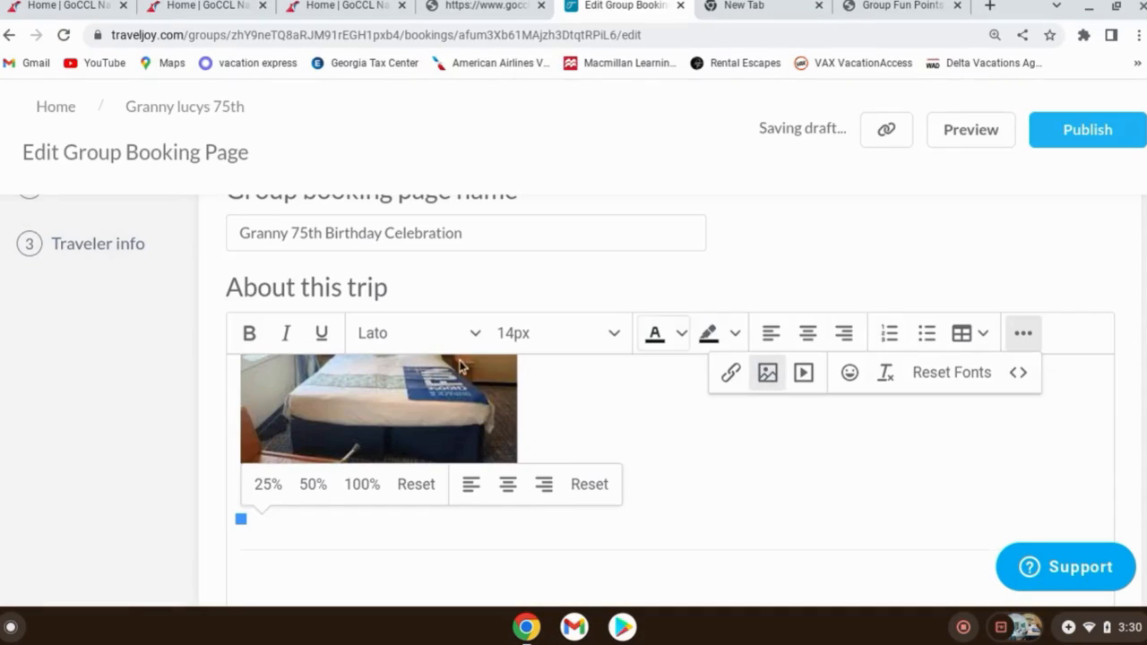
- Caption the balcony photo 'Balcony' on the line above it
{"action": "left_click", "coordinate": [754, 473]}
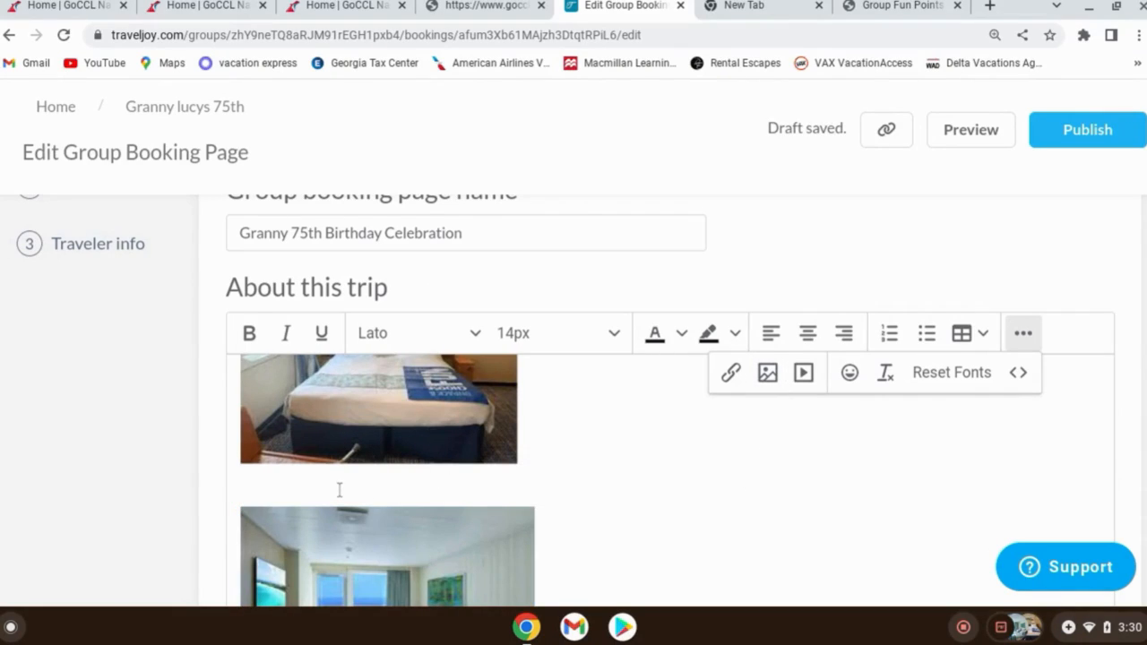
{"action": "type", "text": "Balcony"}
{"action": "scroll", "coordinate": [643, 493], "scroll_direction": "down", "scroll_amount": 1}
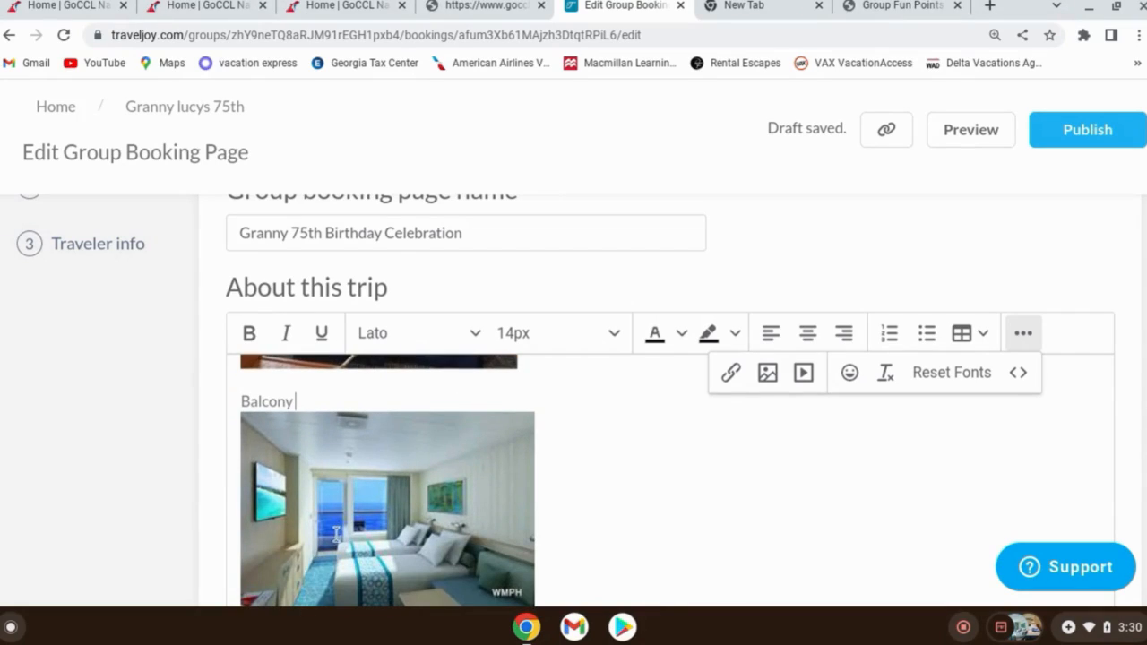
{"action": "scroll", "coordinate": [694, 530], "scroll_direction": "down", "scroll_amount": 3}
- Colour the welcome heading yellow and set its font to Arial Black
{"action": "scroll", "coordinate": [694, 530], "scroll_direction": "up", "scroll_amount": 10}
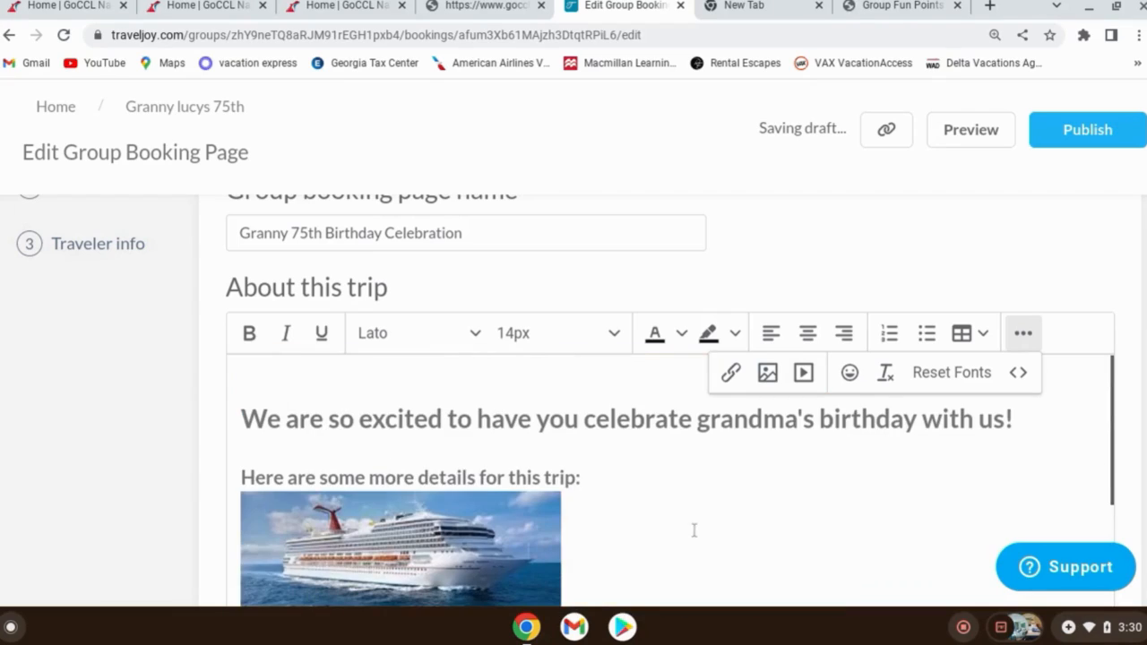
{"action": "scroll", "coordinate": [688, 494], "scroll_direction": "up", "scroll_amount": 2}
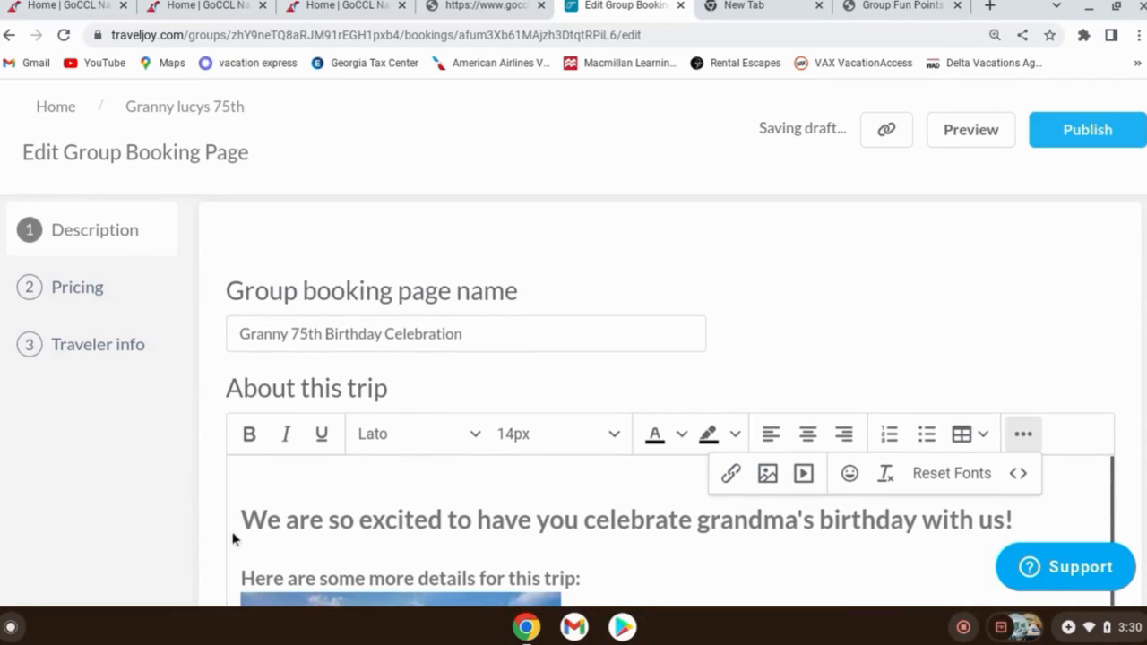
{"action": "left_click_drag", "start_coordinate": [243, 520], "coordinate": [634, 538]}
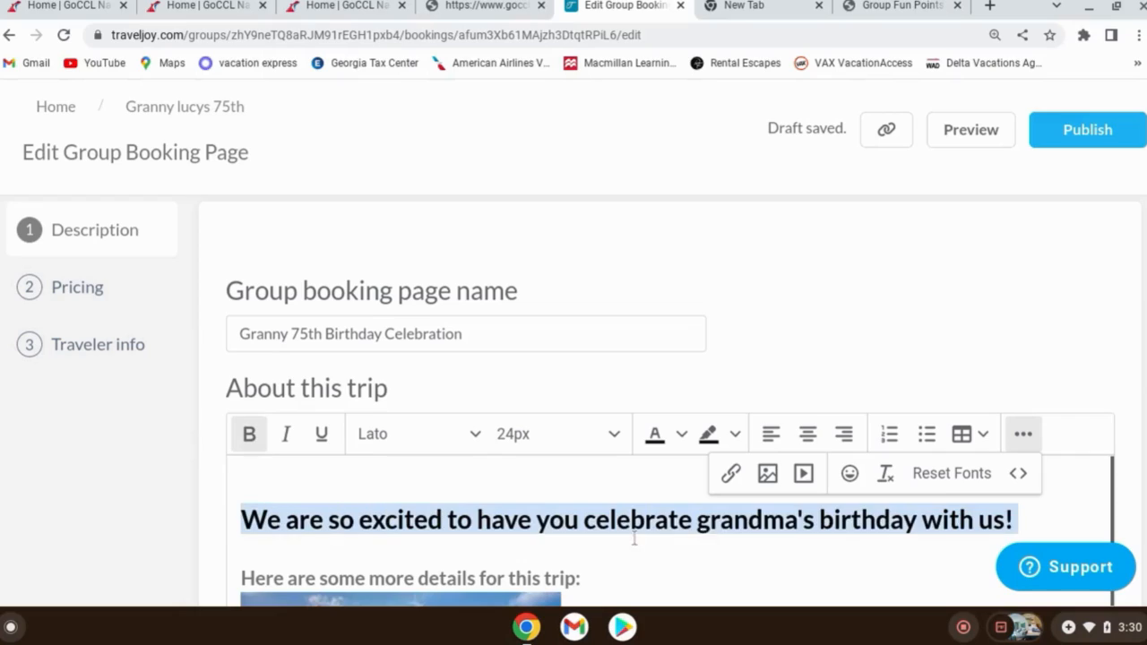
{"action": "left_click", "coordinate": [668, 449]}
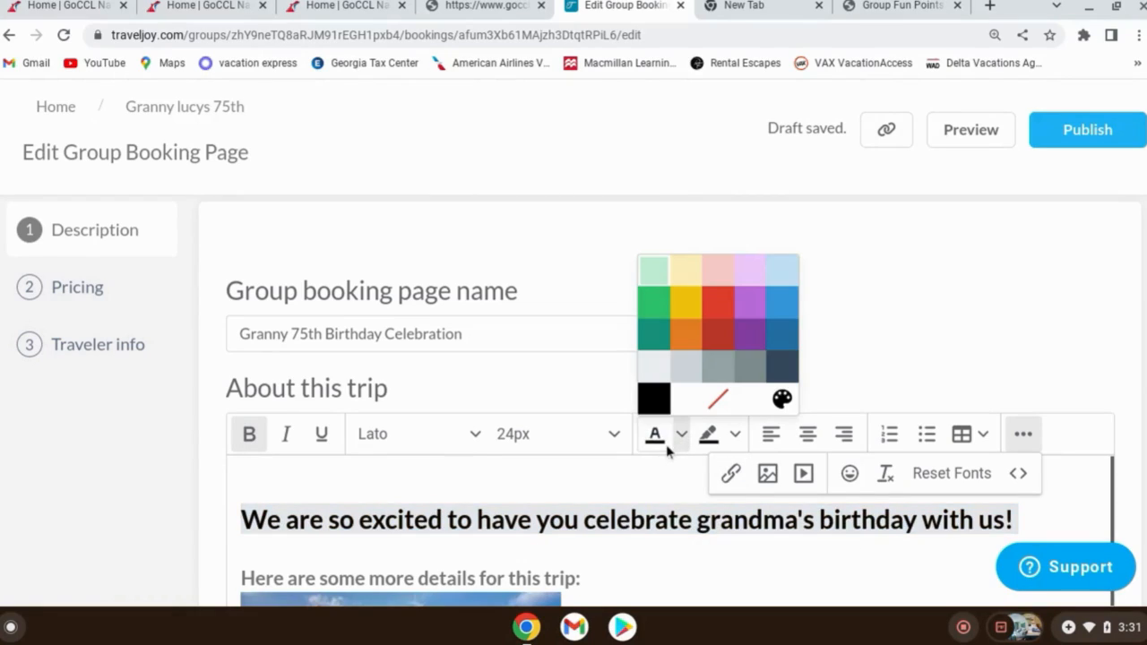
{"action": "left_click", "coordinate": [686, 303]}
{"action": "left_click", "coordinate": [466, 434]}
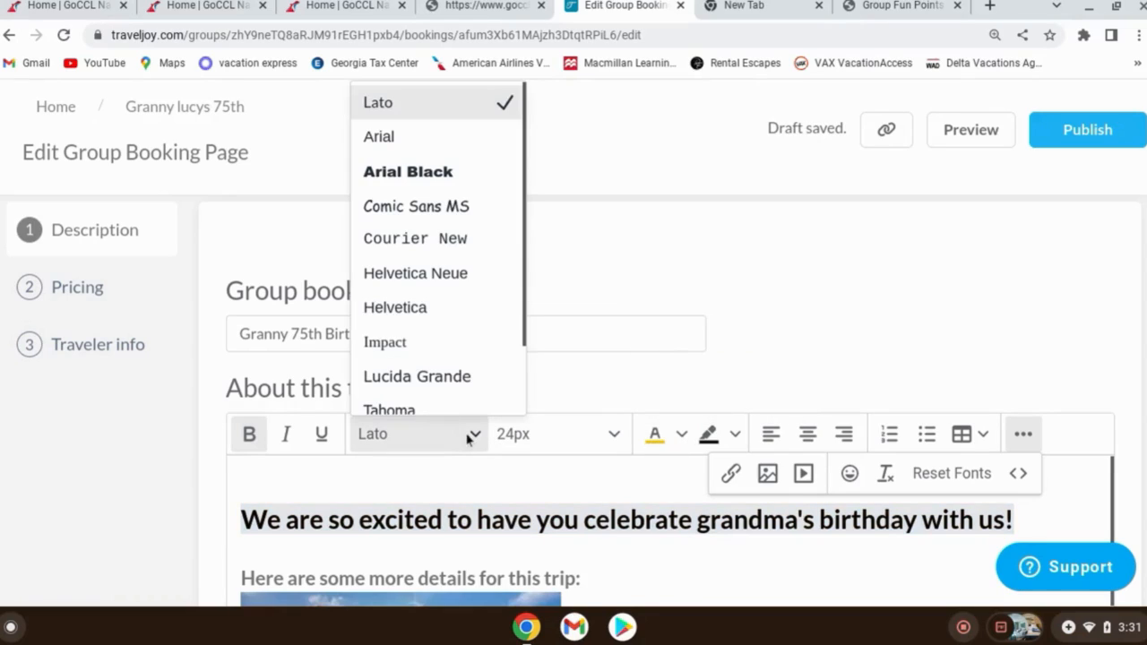
{"action": "left_click", "coordinate": [436, 175]}
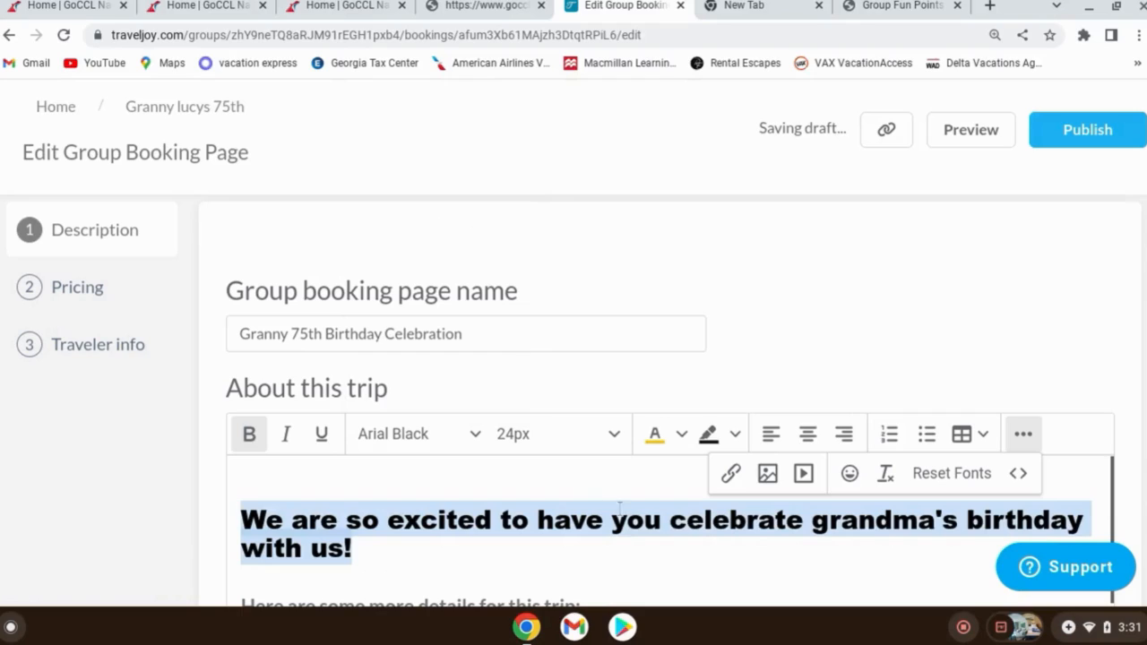
{"action": "left_click", "coordinate": [730, 570]}
- Colour the 'What's not included:' heading and its two items red
{"action": "scroll", "coordinate": [713, 569], "scroll_direction": "down", "scroll_amount": 10}
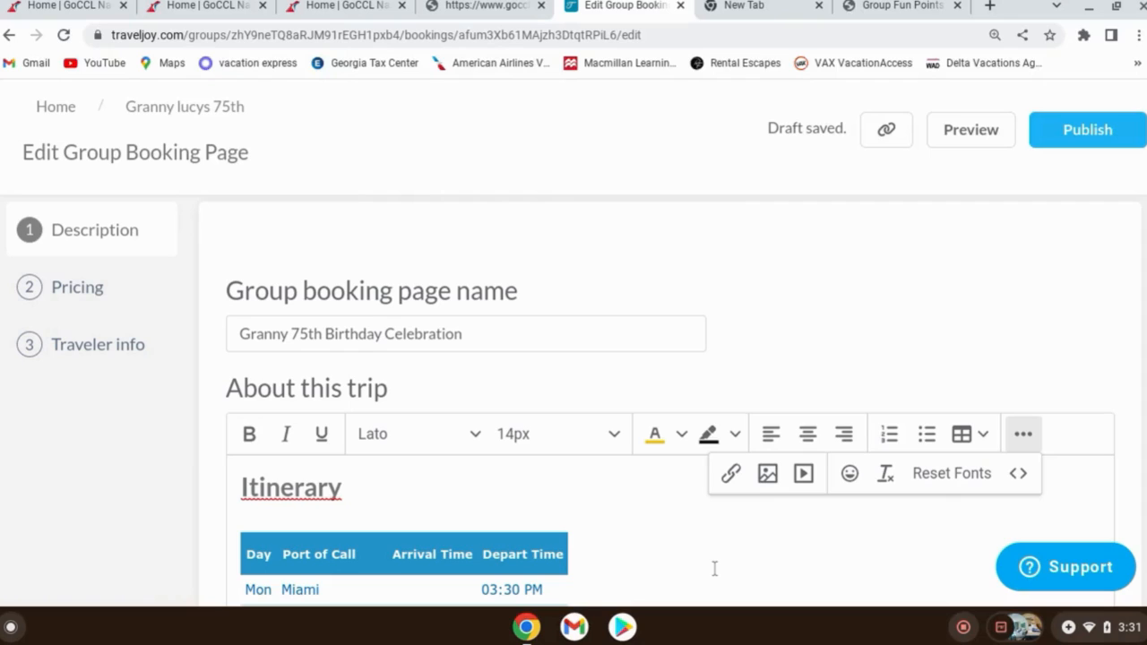
{"action": "scroll", "coordinate": [714, 563], "scroll_direction": "down", "scroll_amount": 6}
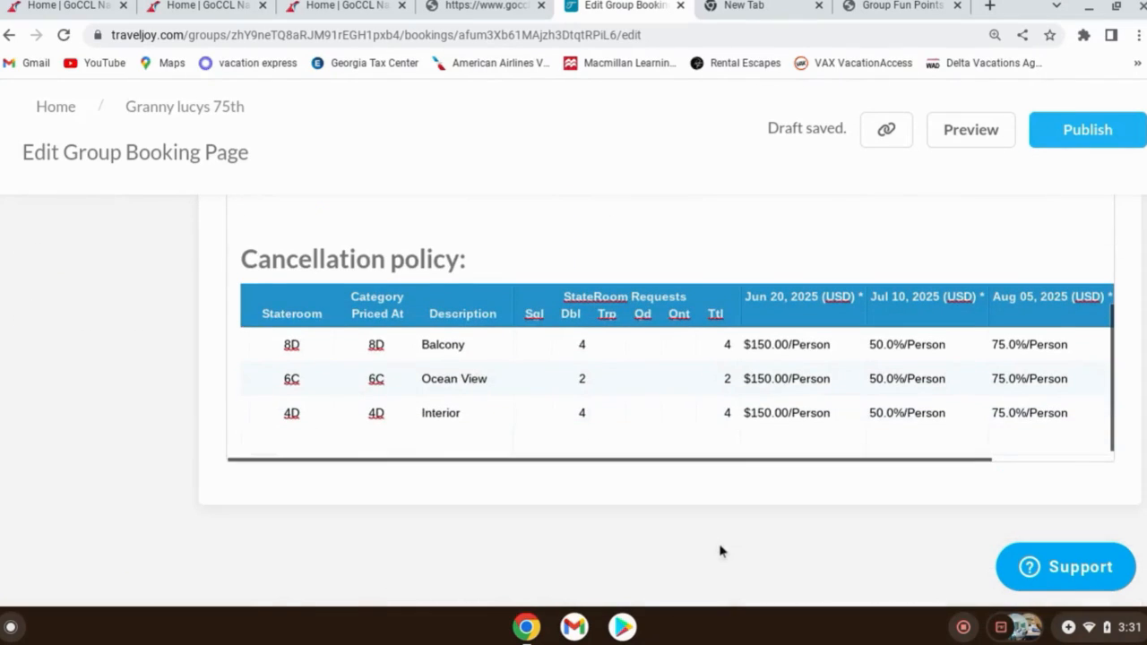
{"action": "scroll", "coordinate": [673, 381], "scroll_direction": "up", "scroll_amount": 10}
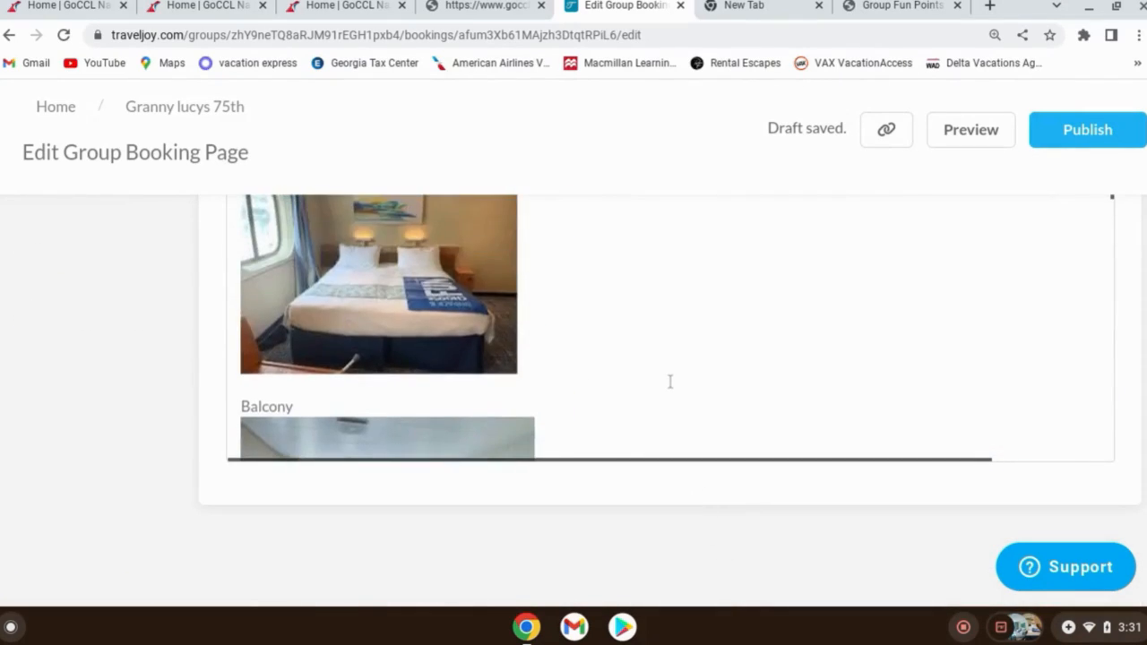
{"action": "scroll", "coordinate": [689, 384], "scroll_direction": "down", "scroll_amount": 2}
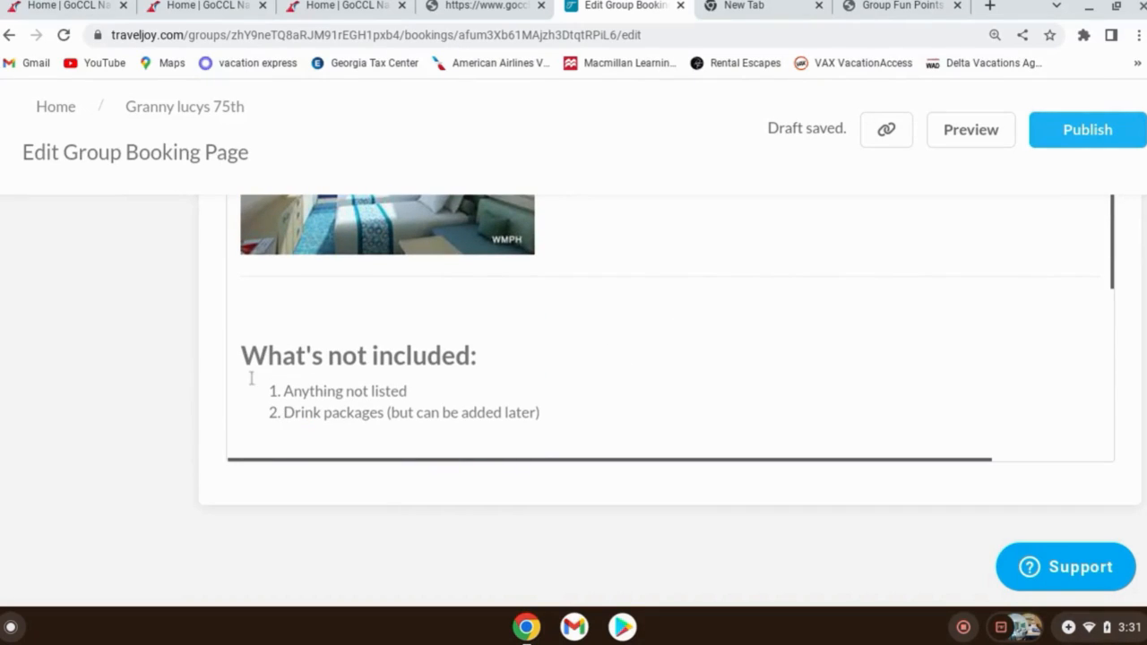
{"action": "left_click_drag", "start_coordinate": [242, 353], "coordinate": [556, 418]}
{"action": "scroll", "coordinate": [778, 325], "scroll_direction": "up", "scroll_amount": 8}
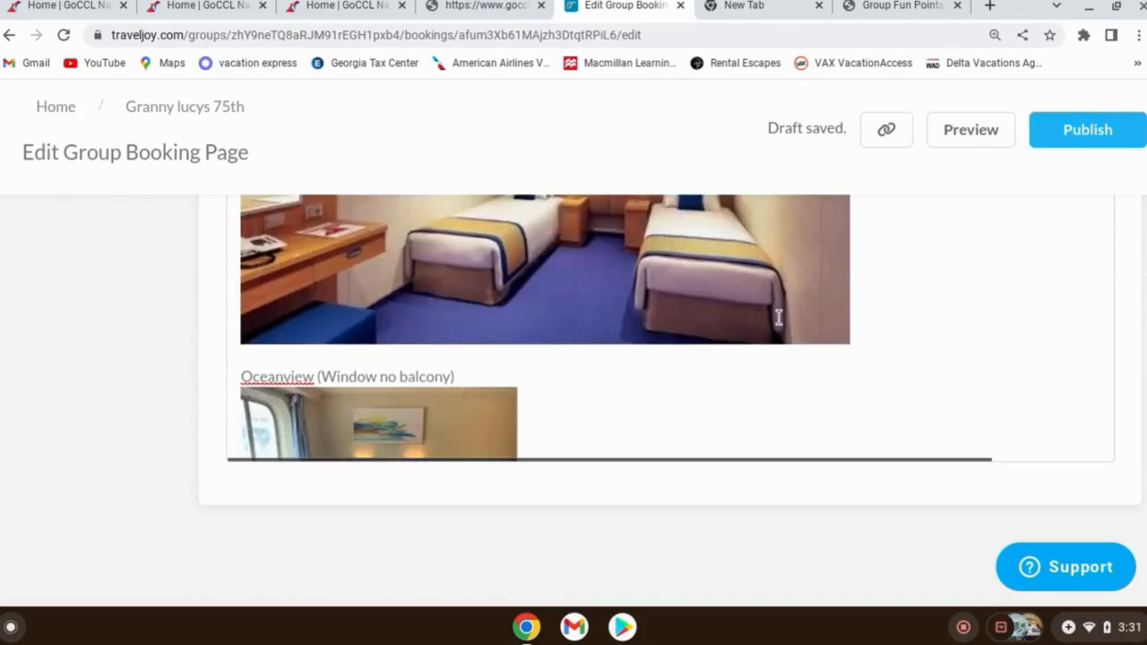
{"action": "scroll", "coordinate": [778, 322], "scroll_direction": "up", "scroll_amount": 10}
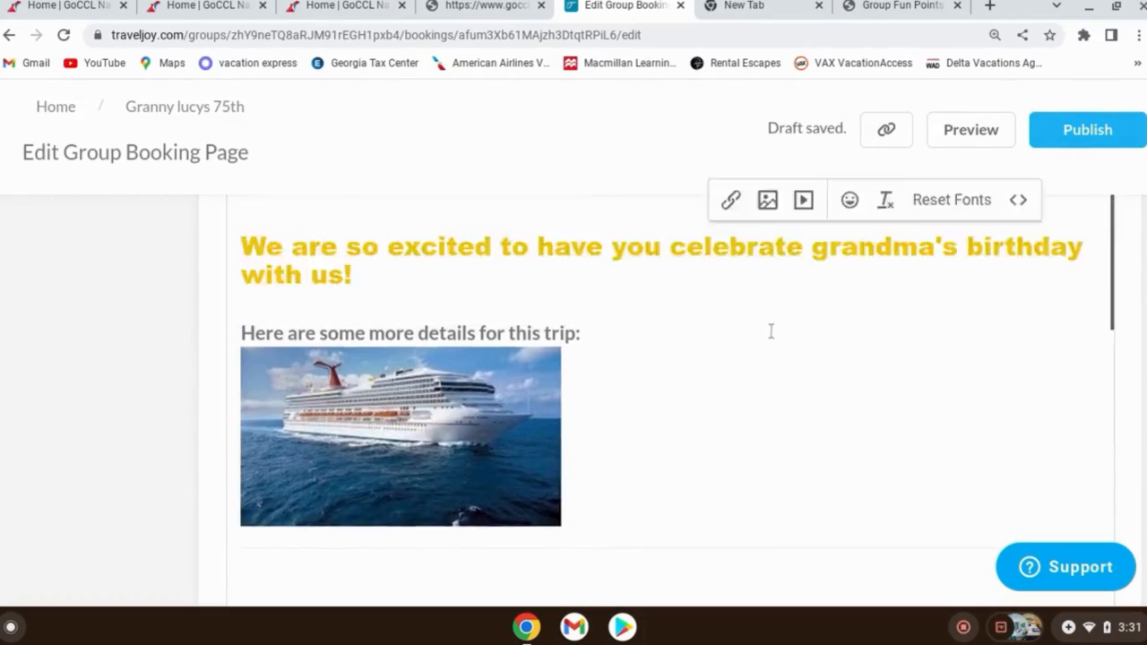
{"action": "left_click", "coordinate": [681, 409]}
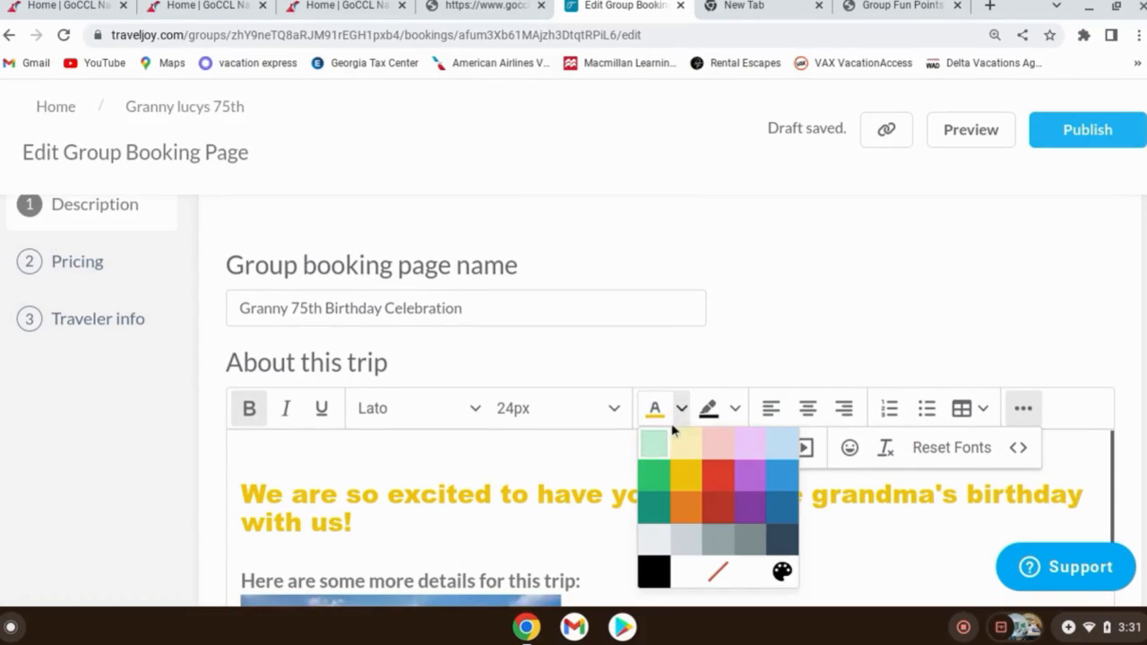
{"action": "left_click", "coordinate": [724, 482]}
{"action": "scroll", "coordinate": [727, 476], "scroll_direction": "down", "scroll_amount": 10}
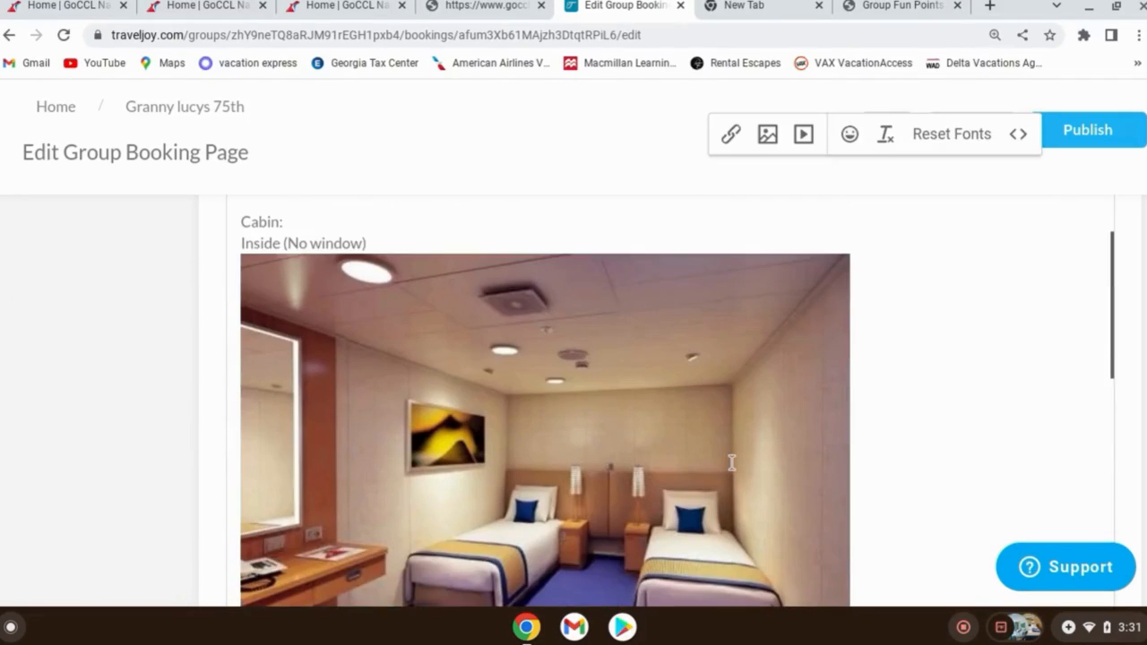
{"action": "scroll", "coordinate": [816, 403], "scroll_direction": "down", "scroll_amount": 8}
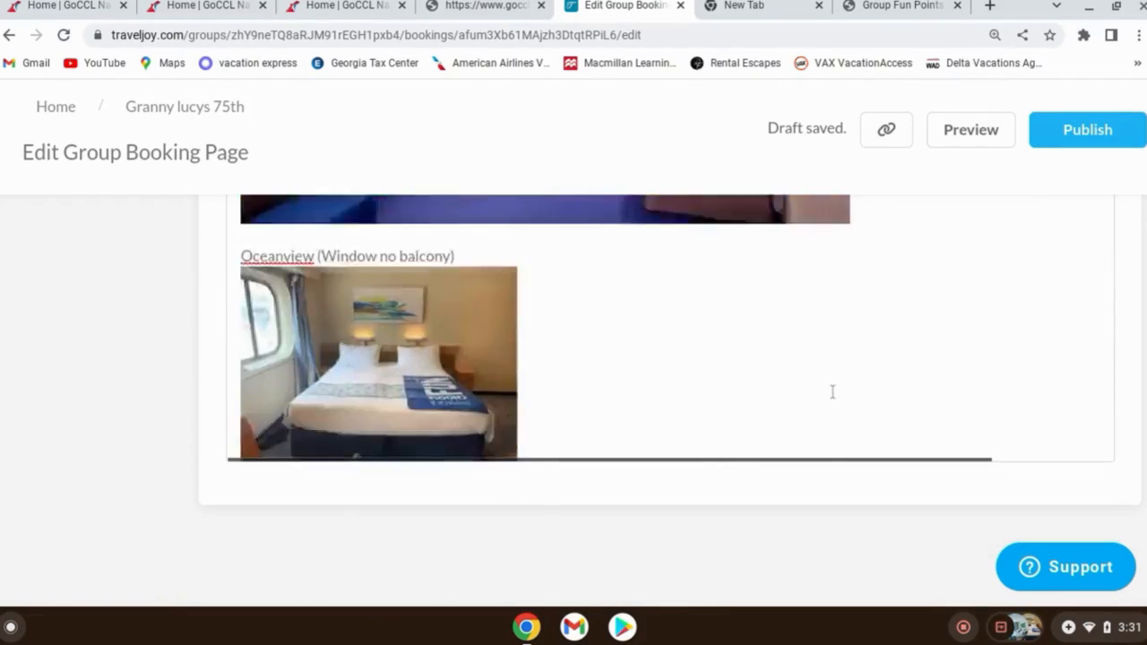
{"action": "scroll", "coordinate": [830, 384], "scroll_direction": "down", "scroll_amount": 4}
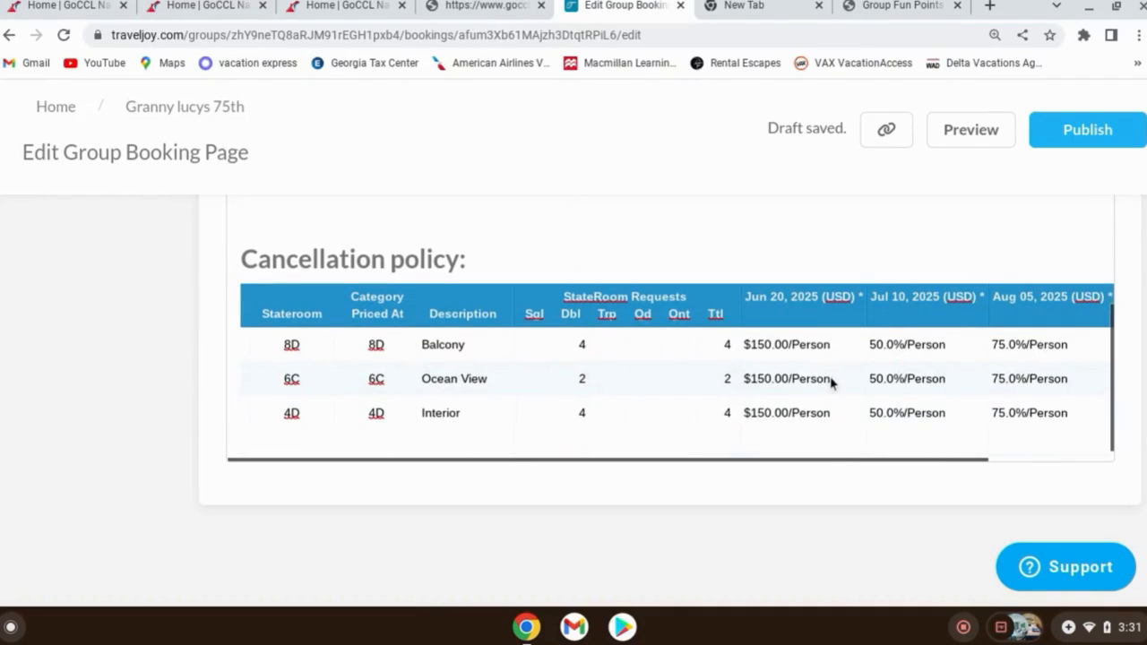
{"action": "scroll", "coordinate": [823, 373], "scroll_direction": "up", "scroll_amount": 5}
{"action": "scroll", "coordinate": [819, 368], "scroll_direction": "up", "scroll_amount": 3}
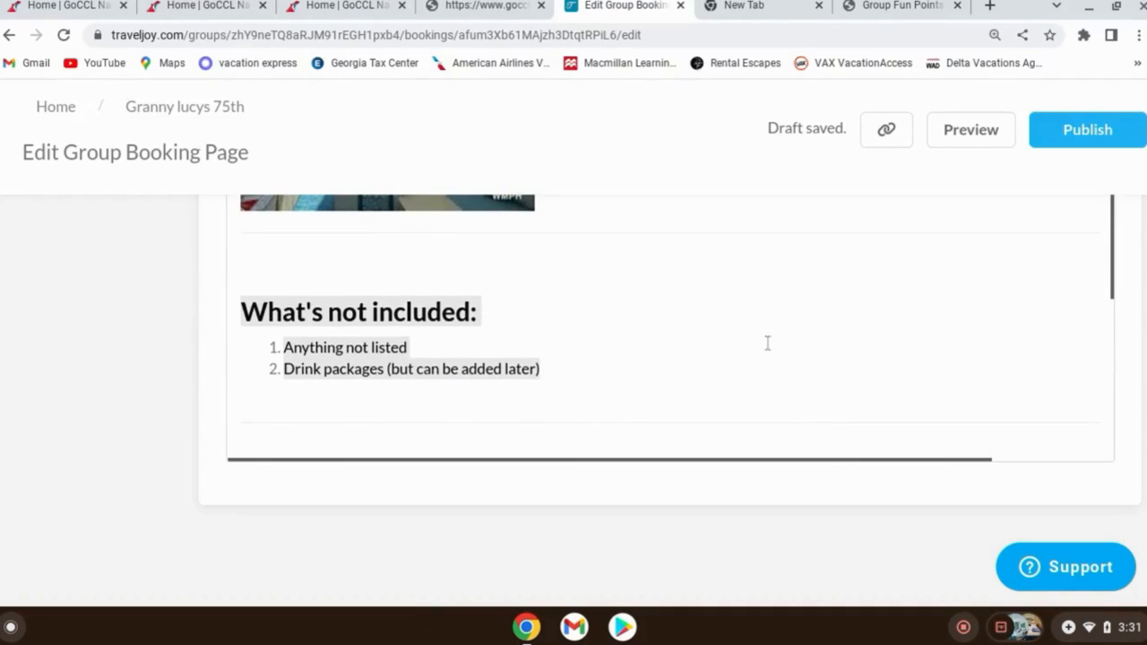
{"action": "scroll", "coordinate": [732, 286], "scroll_direction": "up", "scroll_amount": 10}
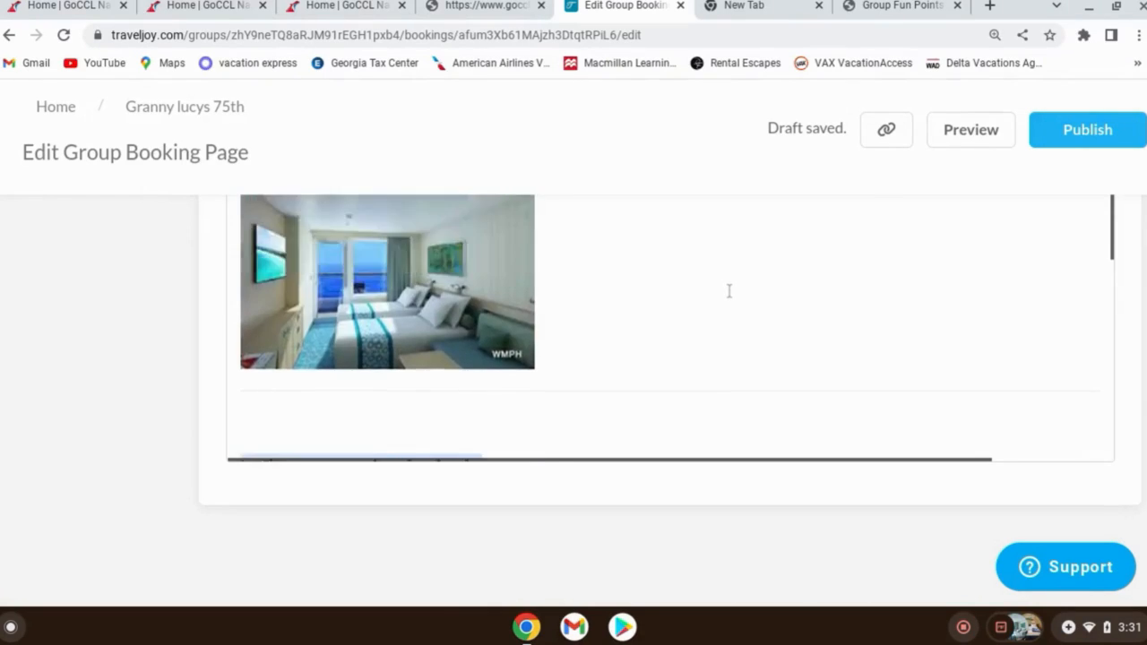
{"action": "scroll", "coordinate": [729, 299], "scroll_direction": "up", "scroll_amount": 8}
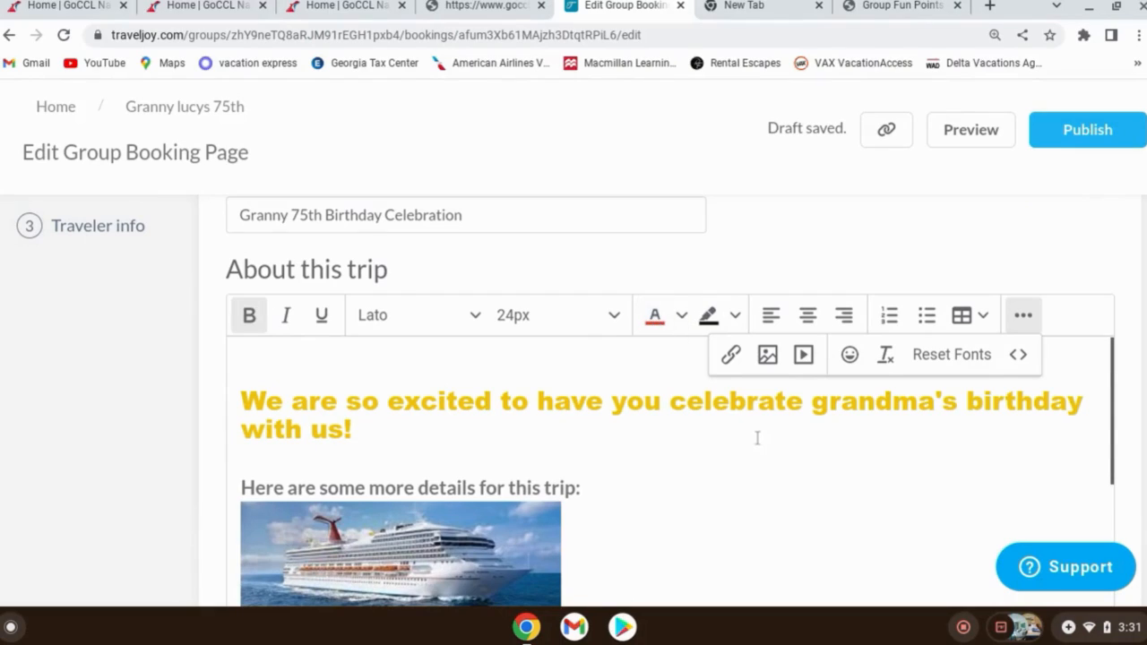
{"action": "scroll", "coordinate": [763, 448], "scroll_direction": "down", "scroll_amount": 12}
{"action": "scroll", "coordinate": [767, 449], "scroll_direction": "down", "scroll_amount": 3}
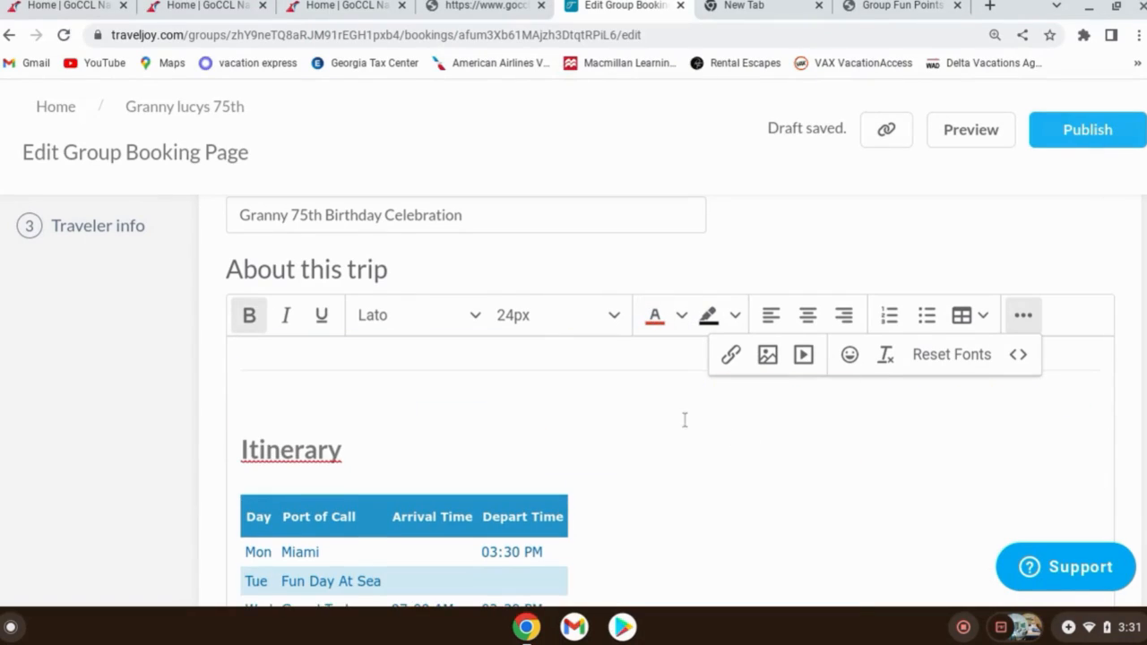
{"action": "scroll", "coordinate": [684, 438], "scroll_direction": "up", "scroll_amount": 3}
{"action": "left_click", "coordinate": [619, 432]}
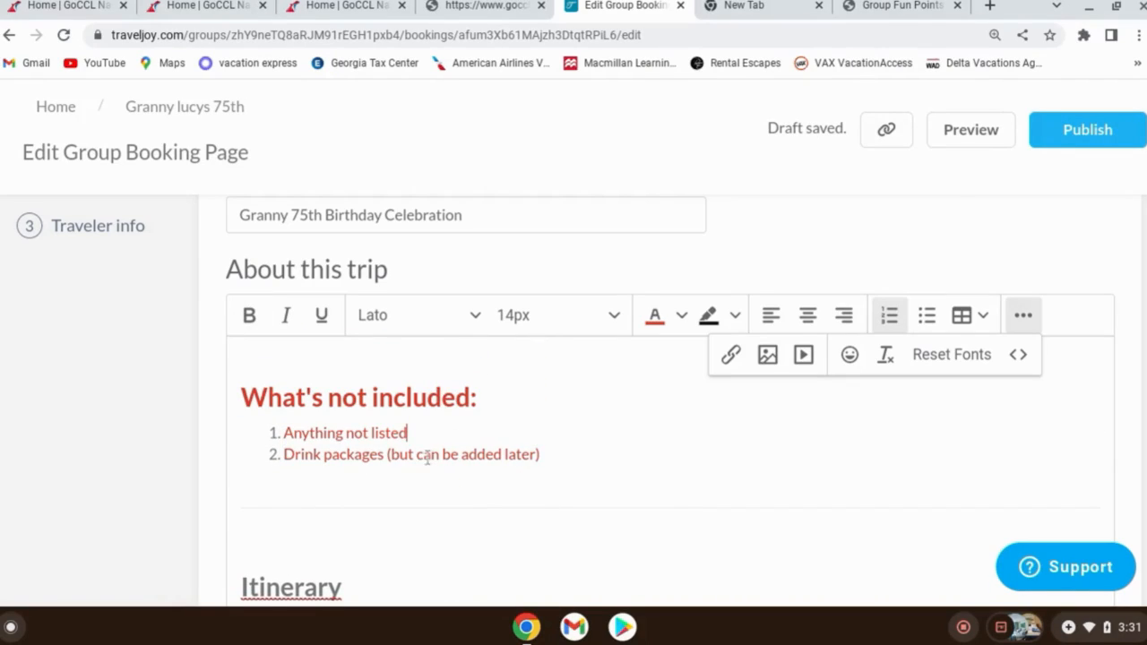
{"action": "scroll", "coordinate": [427, 459], "scroll_direction": "up", "scroll_amount": 15}
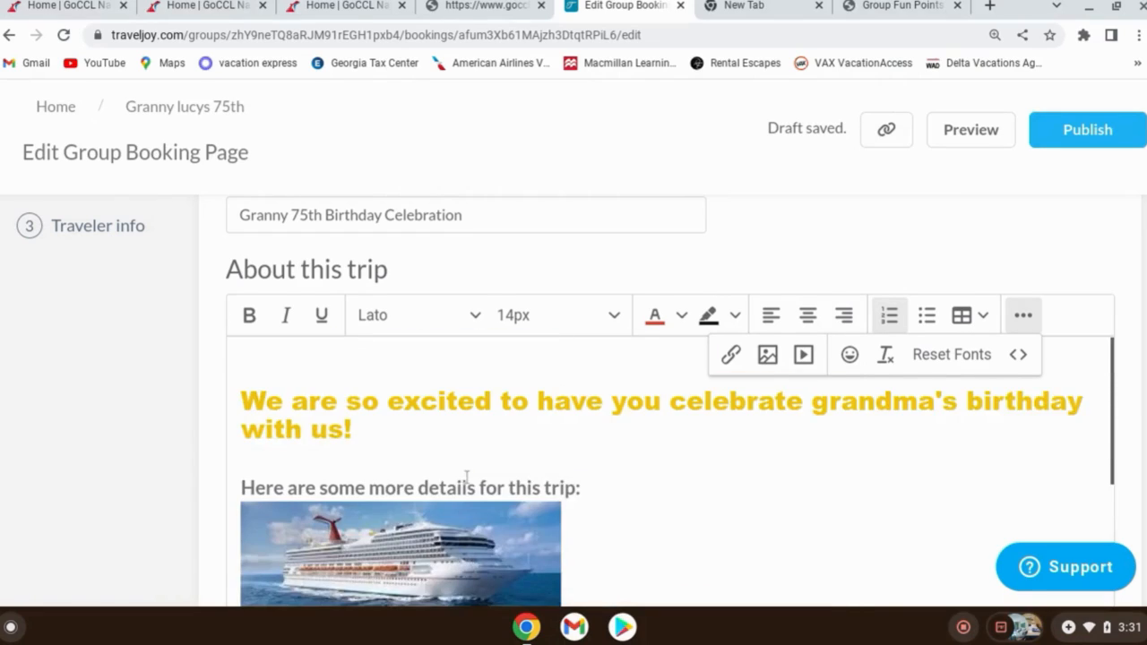
{"action": "scroll", "coordinate": [45, 568], "scroll_direction": "up", "scroll_amount": 3}
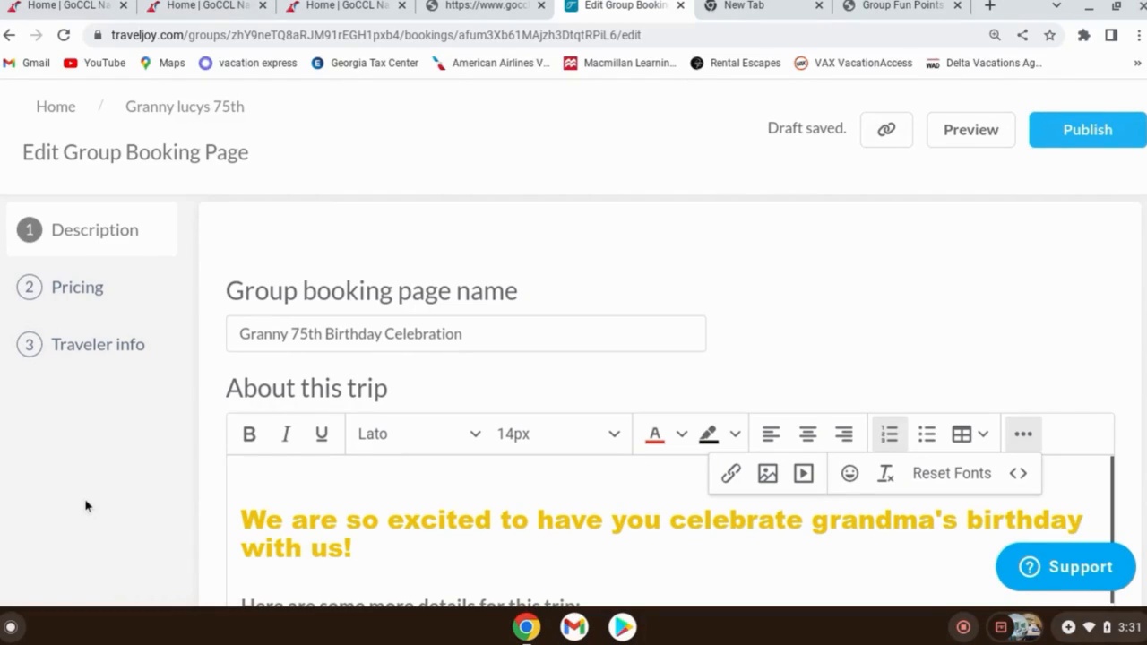
- On the Pricing step, set minimum and maximum travelers to 2 and keep booking setup as 'Travelers share the same dates'
{"action": "left_click", "coordinate": [95, 316]}
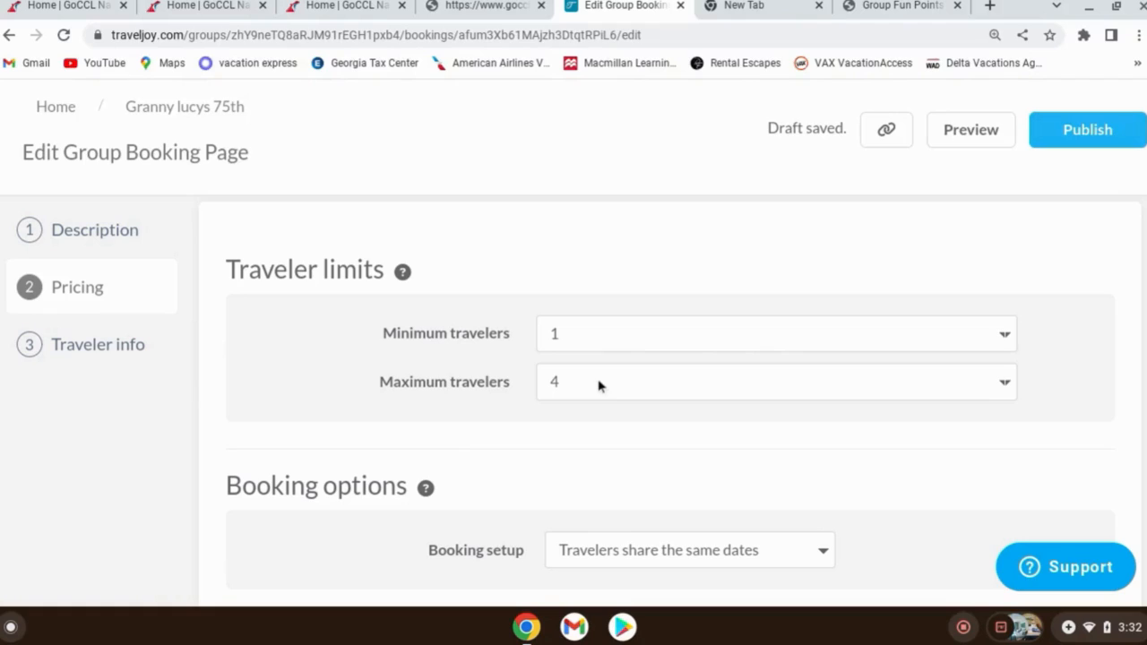
{"action": "left_click", "coordinate": [620, 335]}
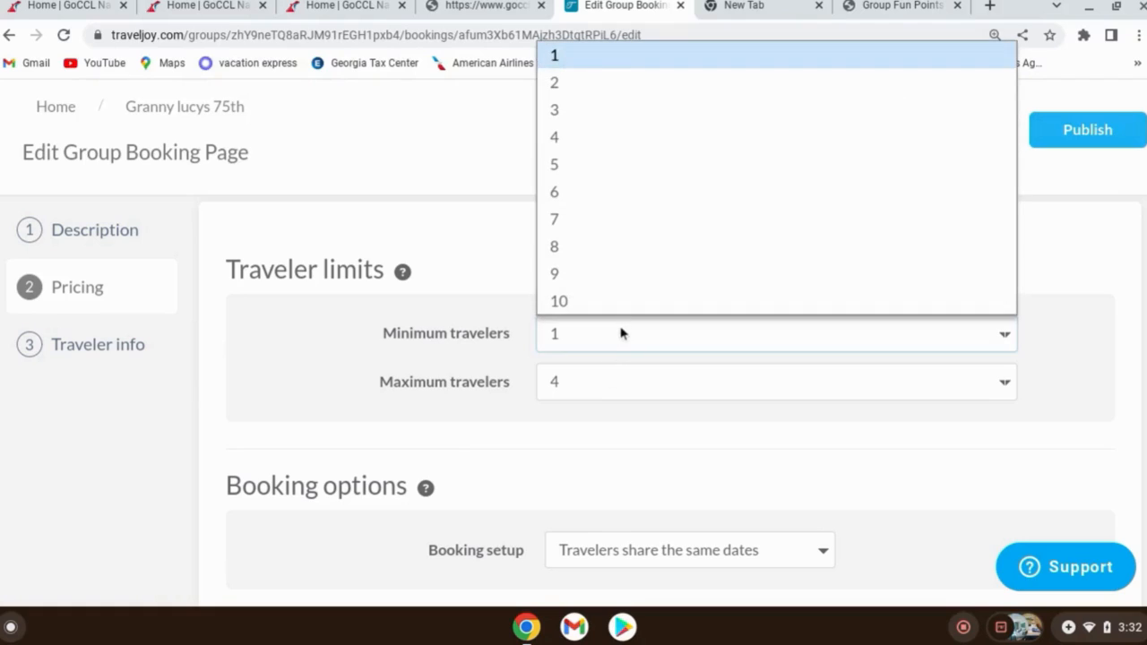
{"action": "left_click", "coordinate": [598, 96]}
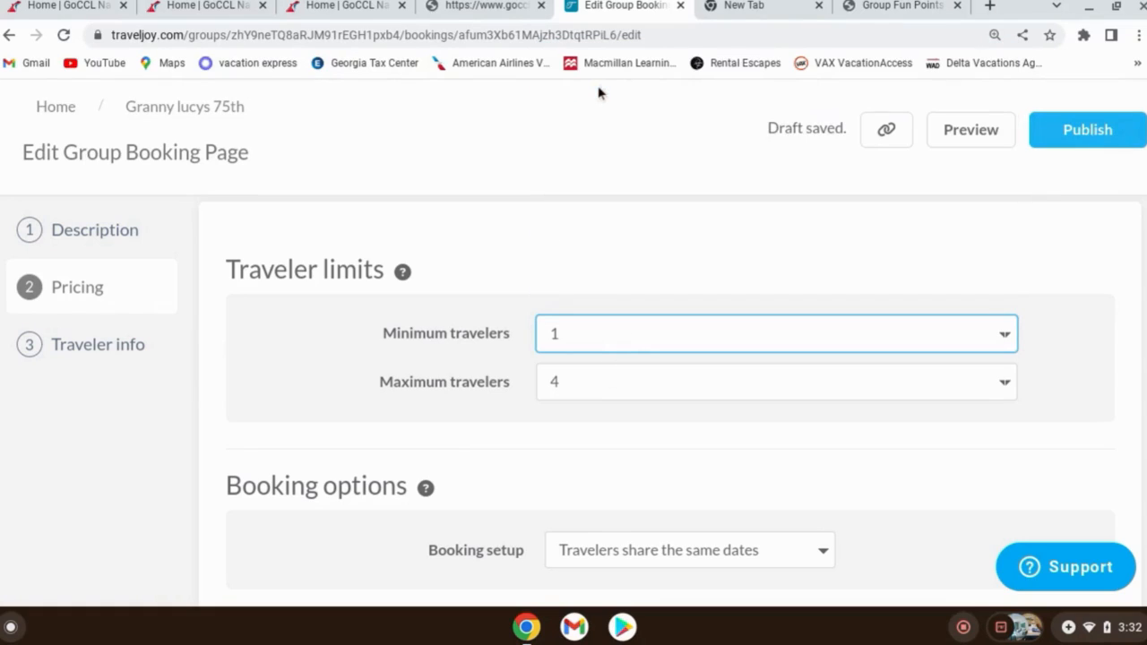
{"action": "left_click", "coordinate": [597, 391]}
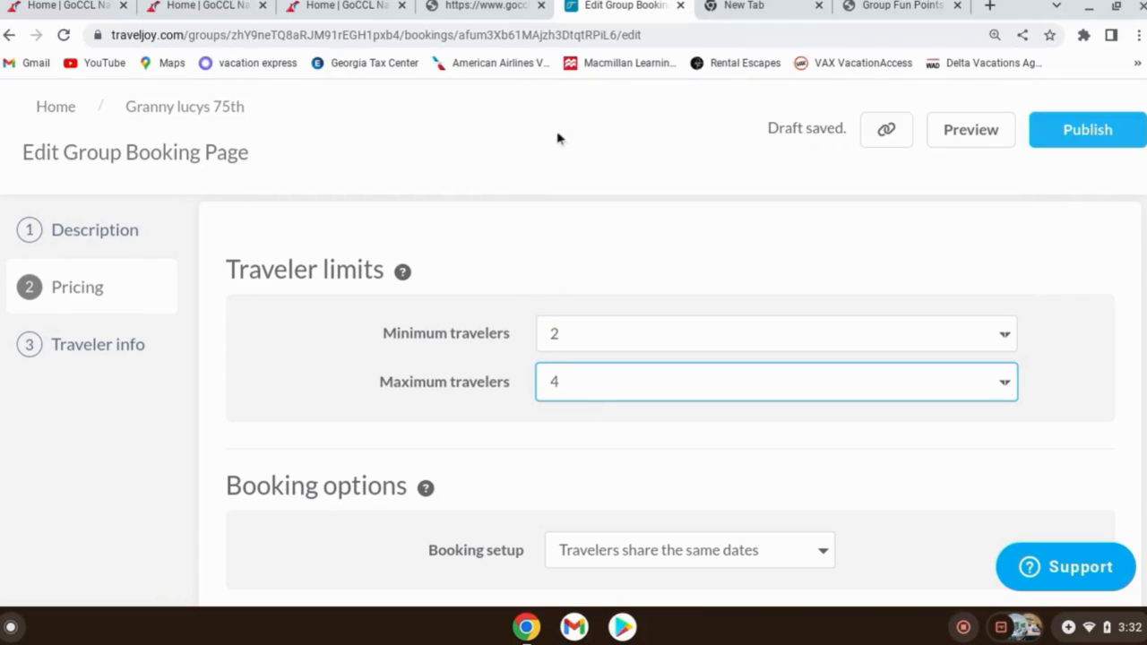
{"action": "left_click", "coordinate": [557, 138]}
{"action": "scroll", "coordinate": [525, 405], "scroll_direction": "down", "scroll_amount": 2}
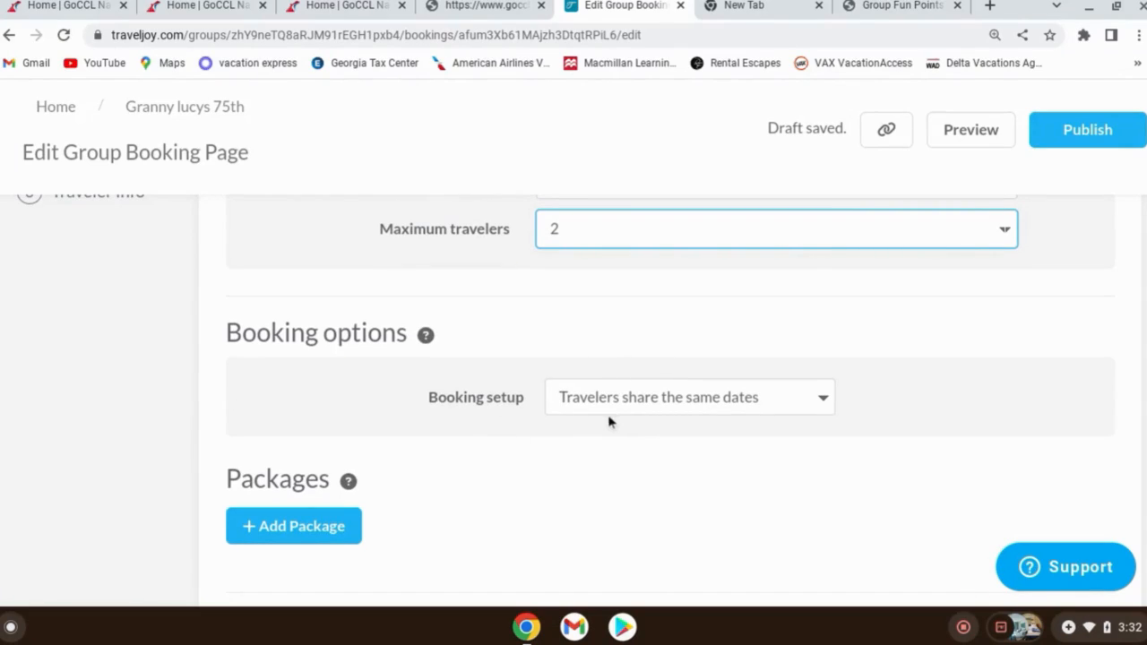
{"action": "left_click", "coordinate": [776, 399]}
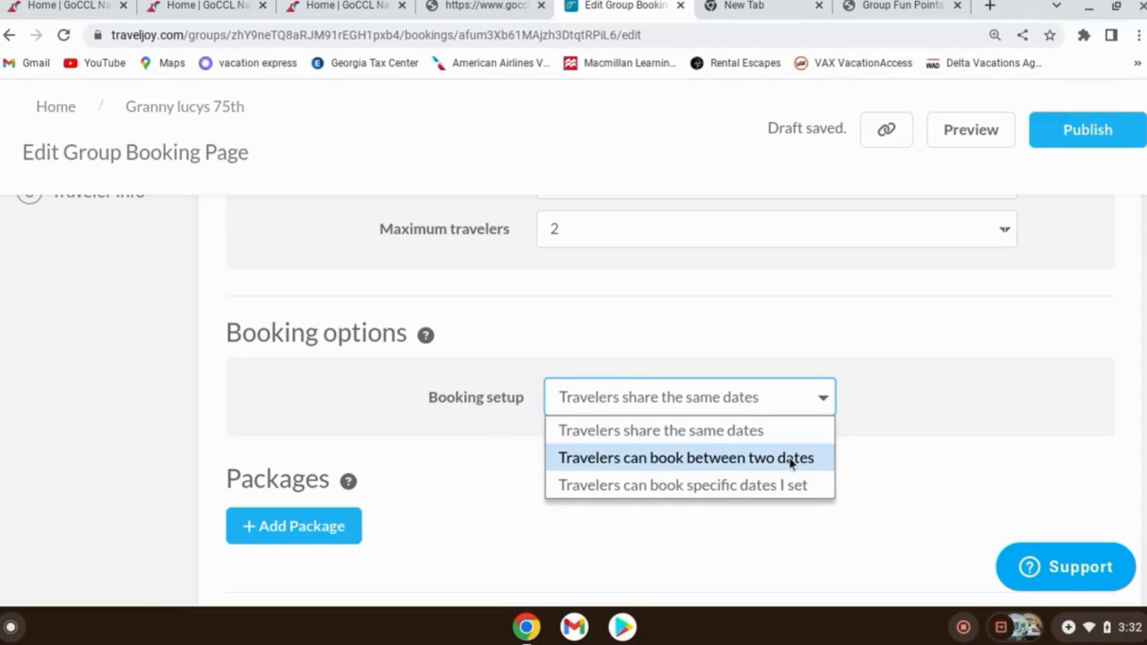
{"action": "left_click", "coordinate": [862, 337]}
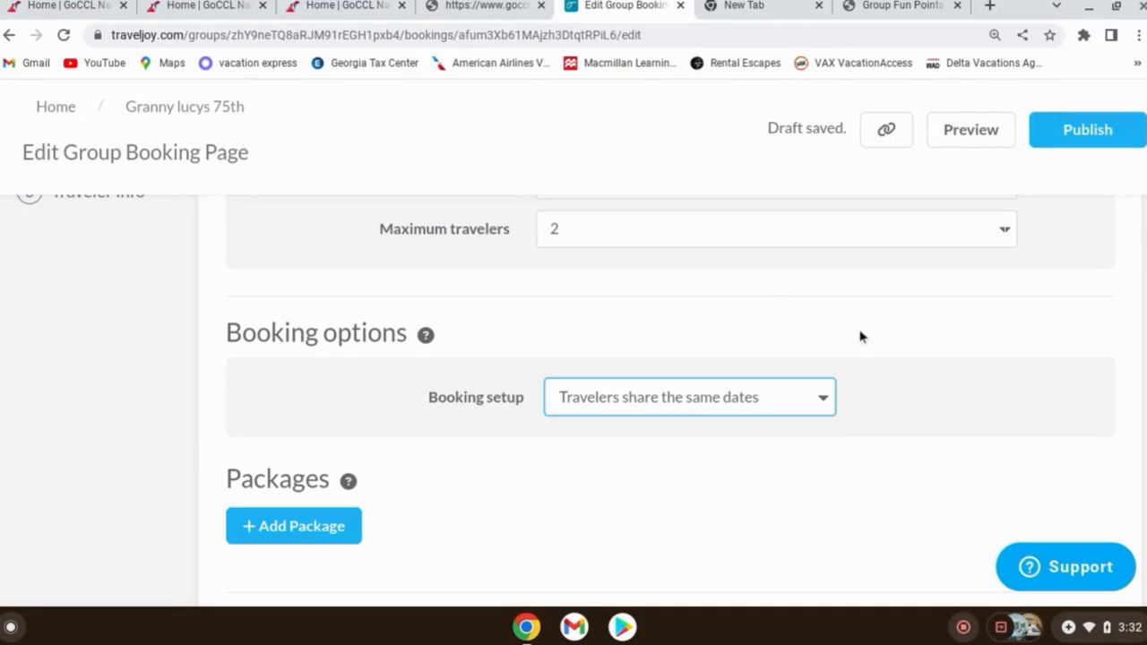
{"action": "scroll", "coordinate": [463, 550], "scroll_direction": "down", "scroll_amount": 3}
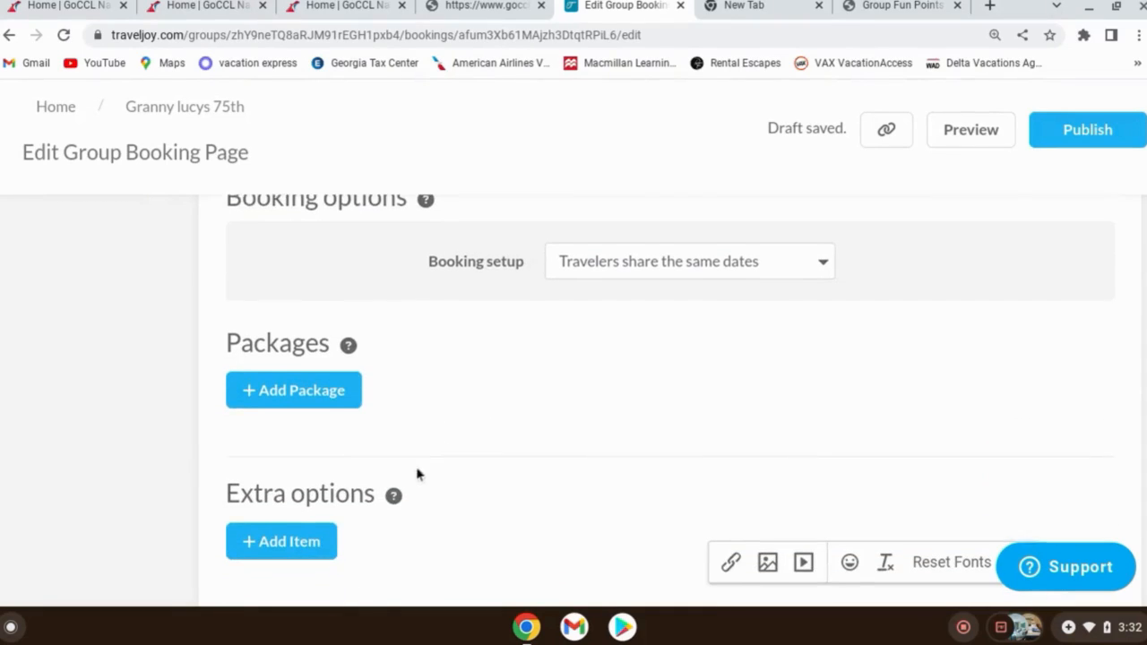
- Add a new package named 'Interior' and move on to its description
{"action": "left_click", "coordinate": [307, 386]}
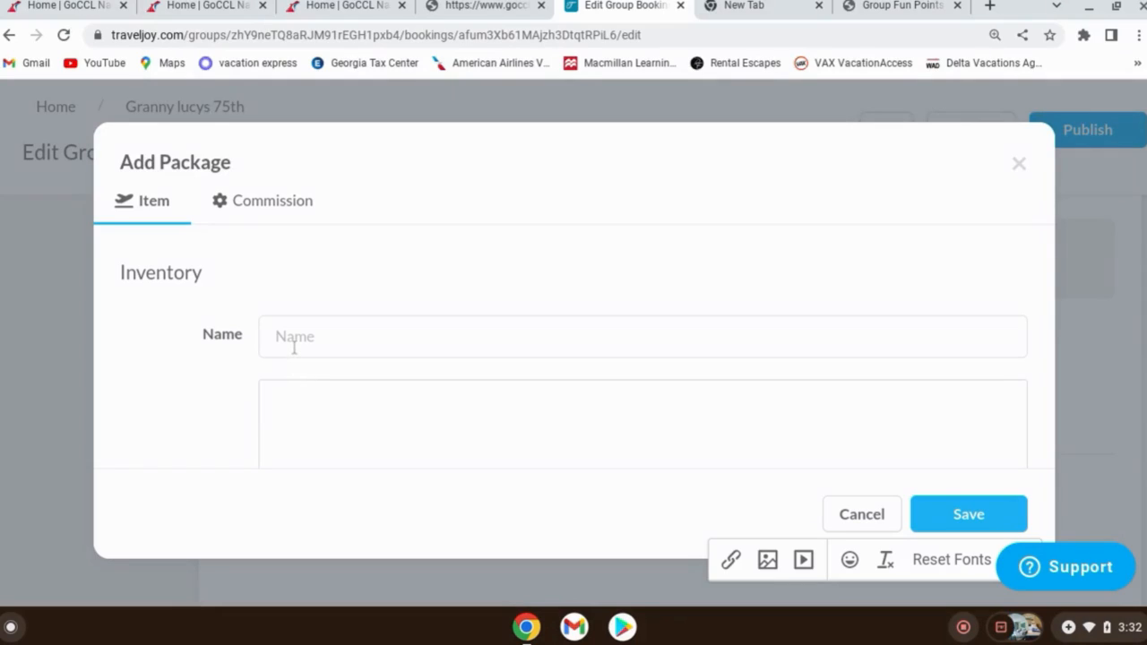
{"action": "left_click", "coordinate": [293, 347]}
{"action": "type", "text": "Interior"}
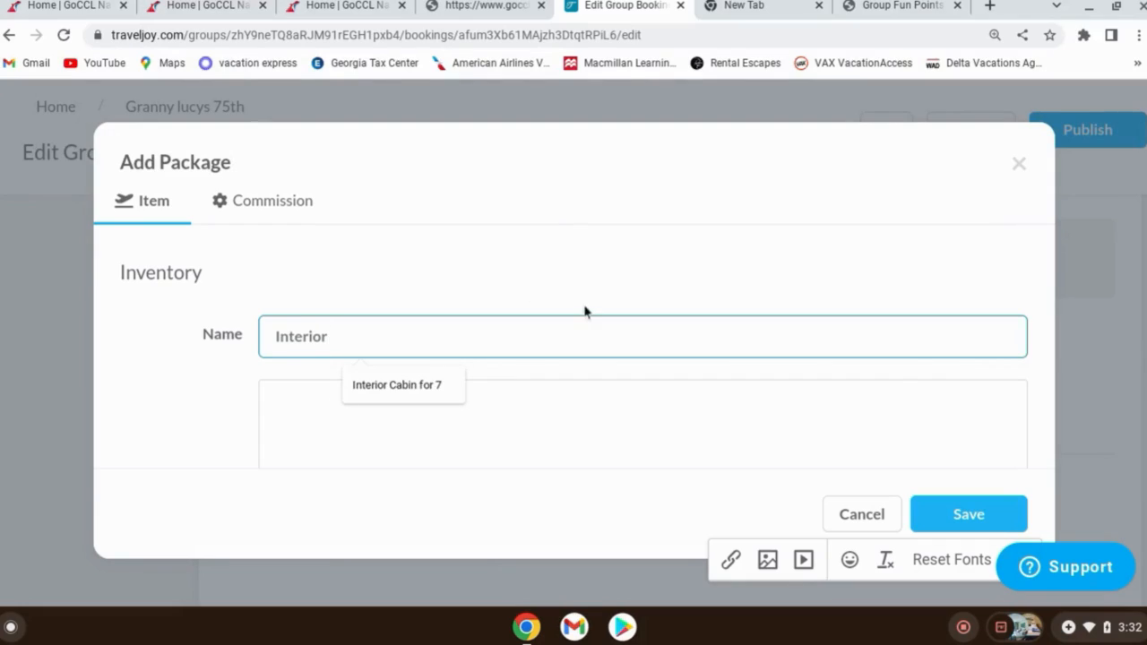
{"action": "scroll", "coordinate": [520, 372], "scroll_direction": "down", "scroll_amount": 1}
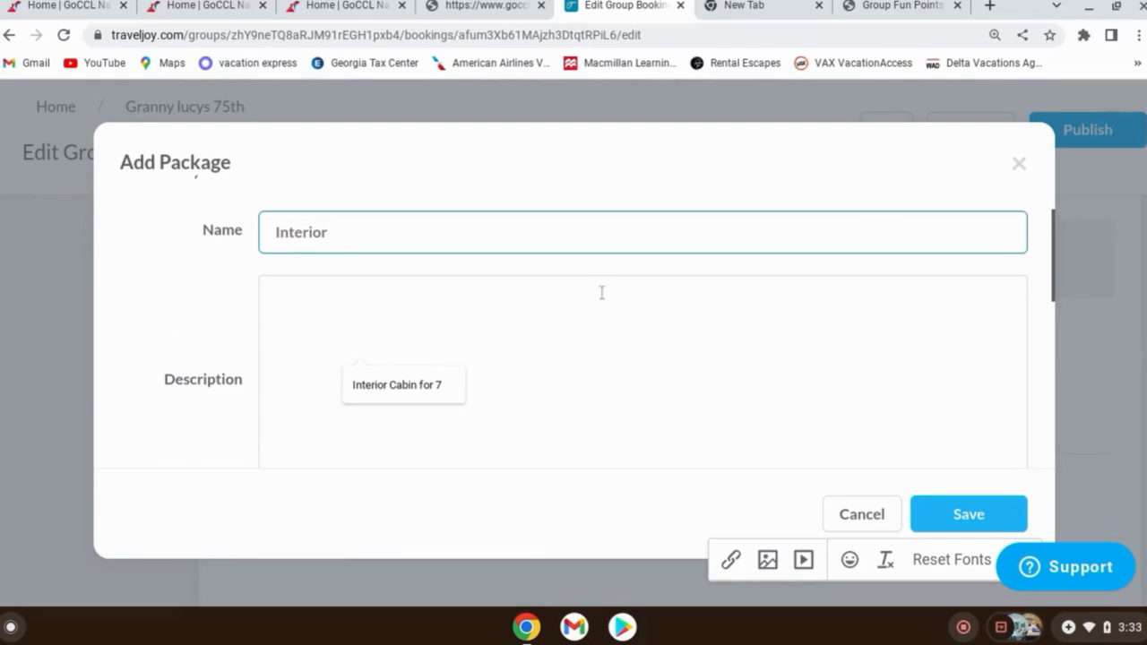
{"action": "left_click", "coordinate": [909, 376]}
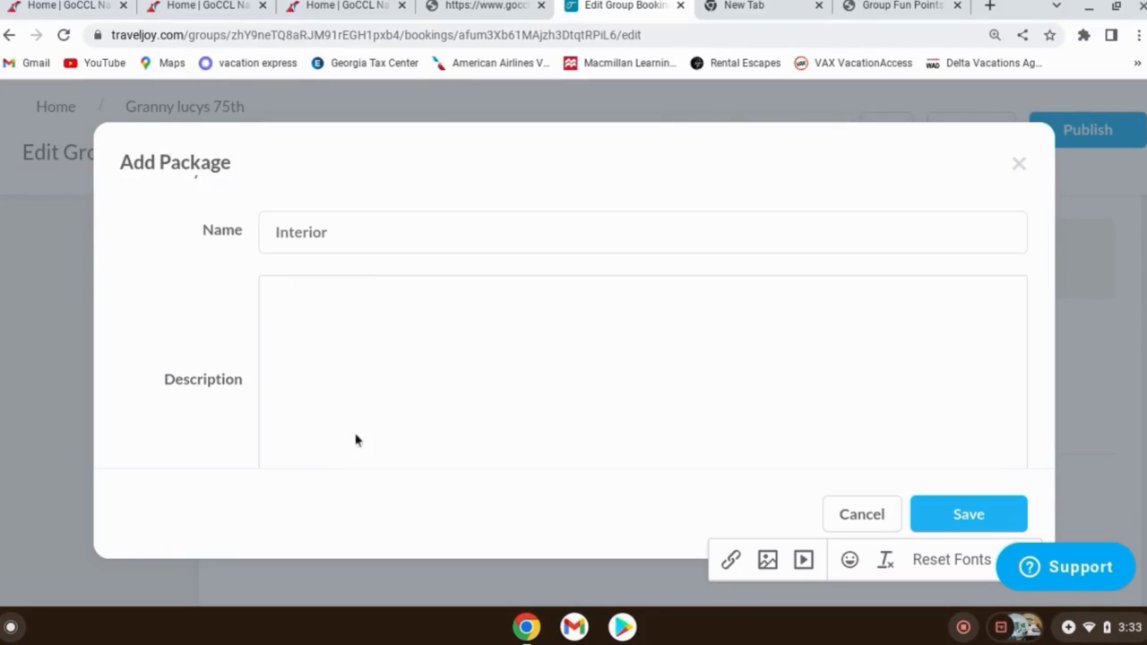
{"action": "scroll", "coordinate": [429, 398], "scroll_direction": "down", "scroll_amount": 5}
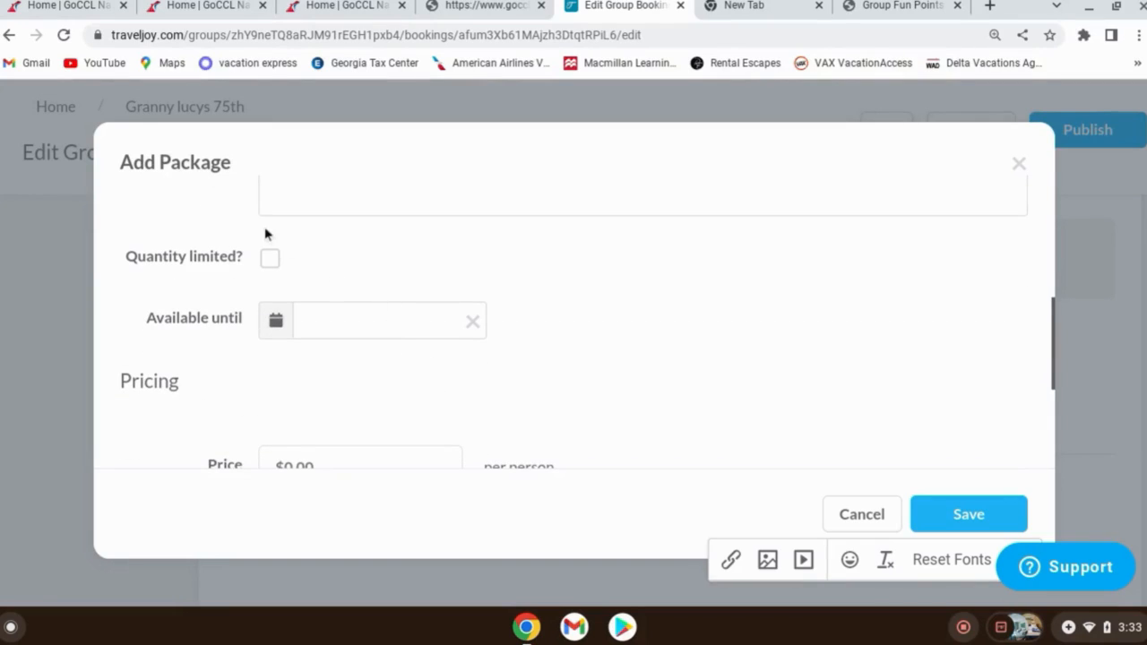
- Limit the Interior package quantity to 4 and make it available until Jun 1, 2025
{"action": "left_click", "coordinate": [272, 259]}
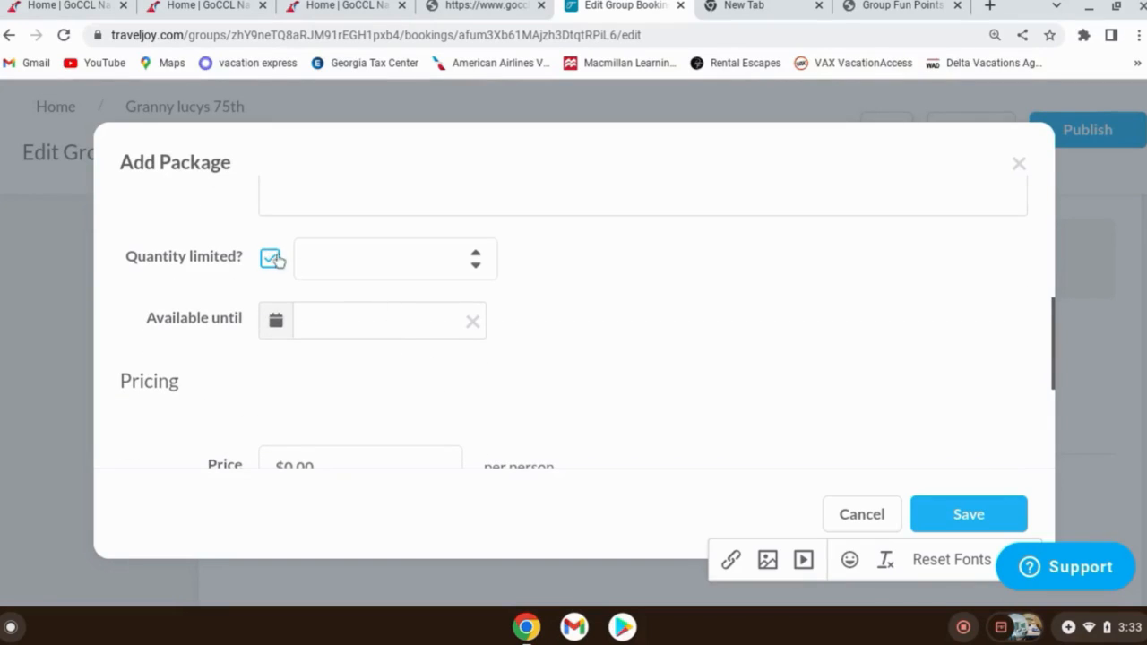
{"action": "left_click", "coordinate": [456, 253]}
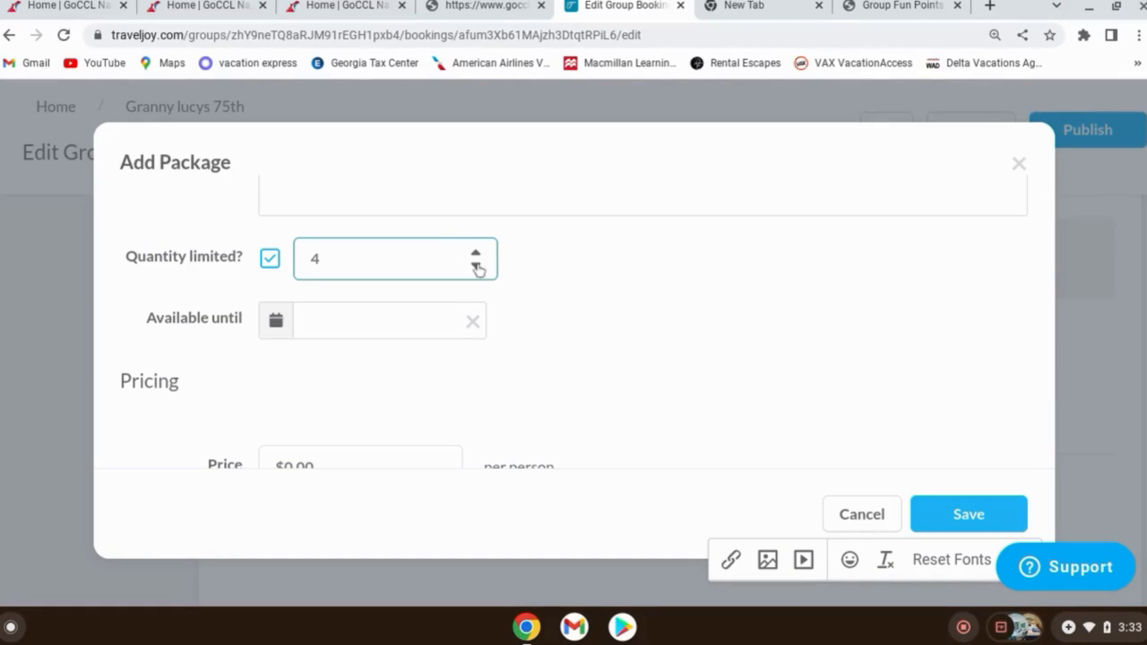
{"action": "left_click", "coordinate": [397, 321]}
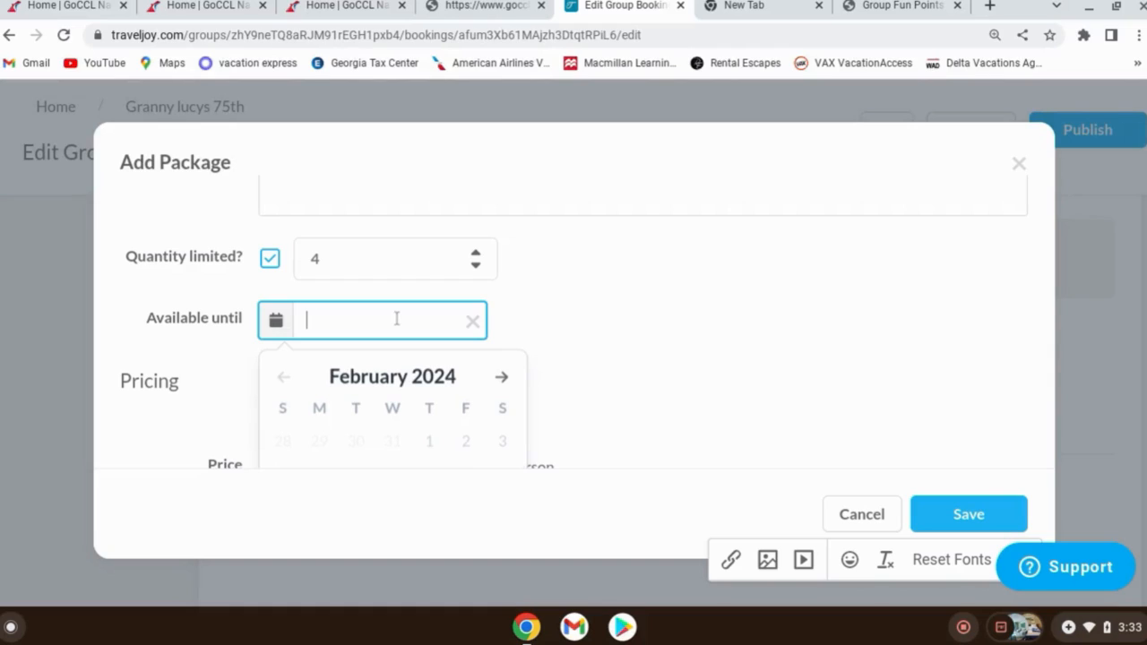
{"action": "left_click", "coordinate": [457, 377]}
{"action": "scroll", "coordinate": [439, 429], "scroll_direction": "down", "scroll_amount": 1}
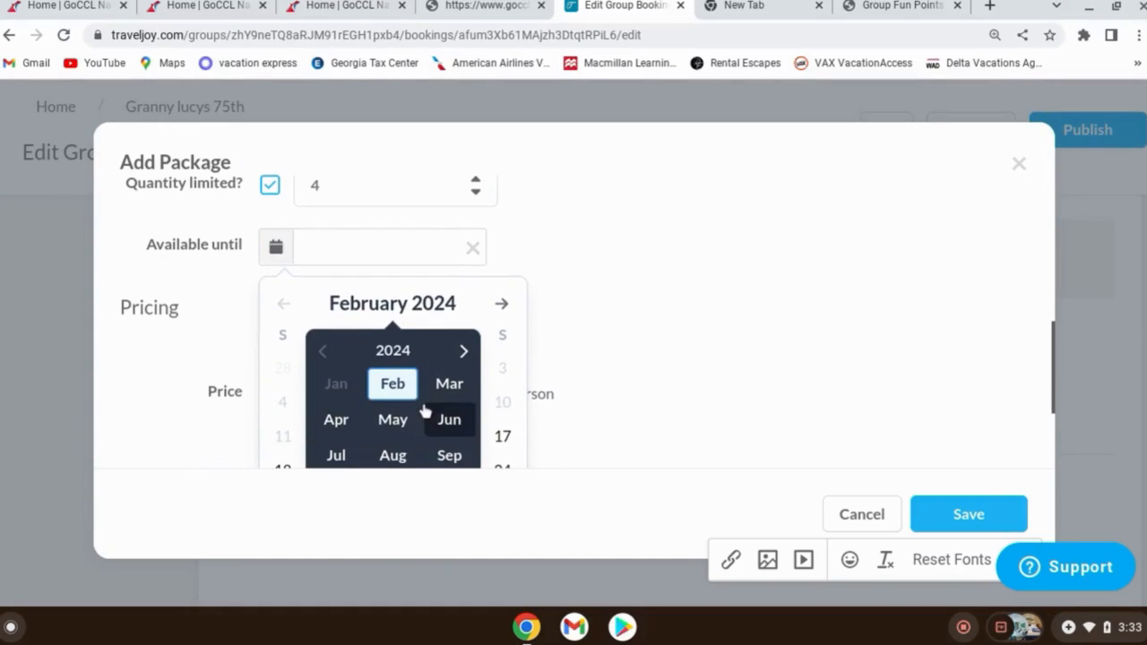
{"action": "left_click", "coordinate": [412, 351]}
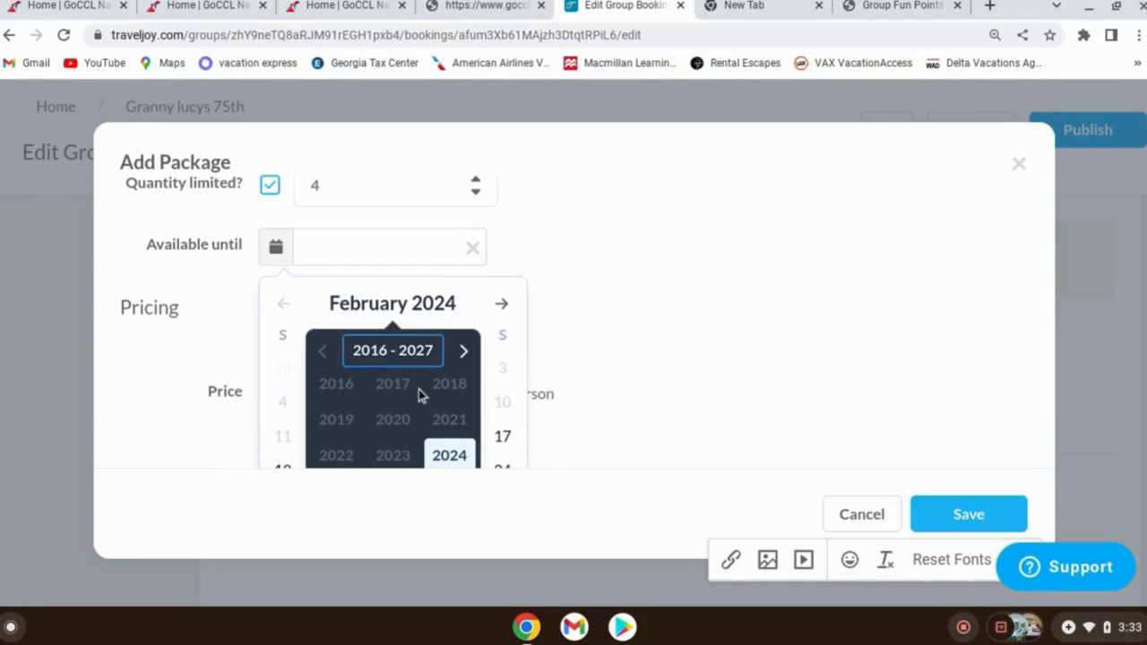
{"action": "scroll", "coordinate": [418, 389], "scroll_direction": "down", "scroll_amount": 1}
{"action": "left_click", "coordinate": [336, 405]}
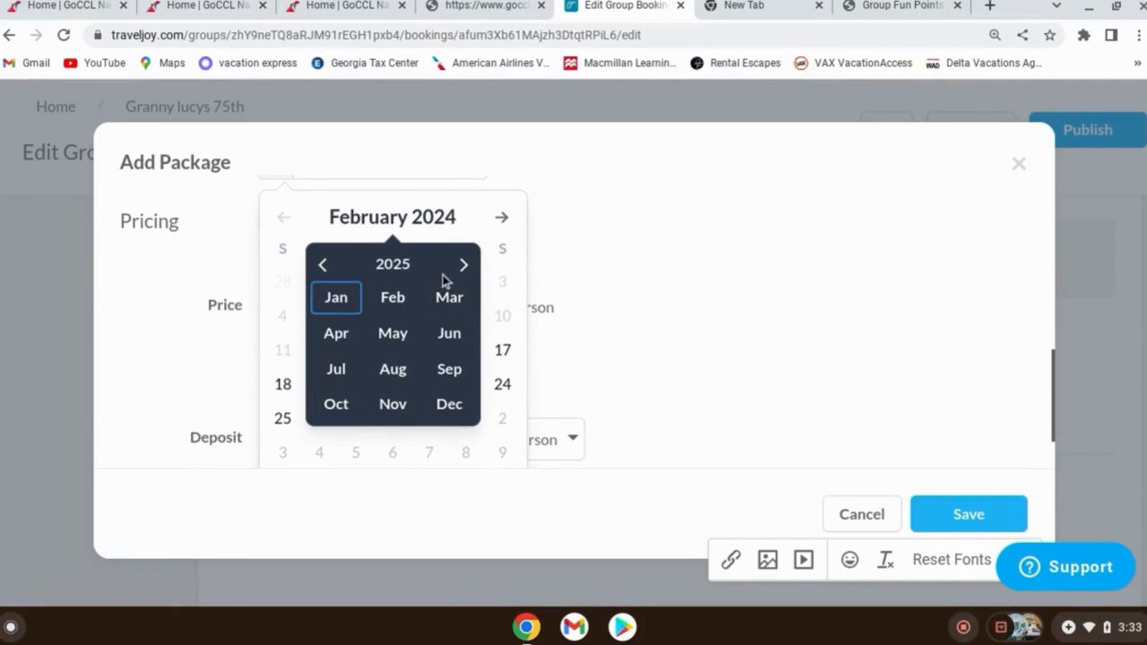
{"action": "left_click", "coordinate": [450, 346]}
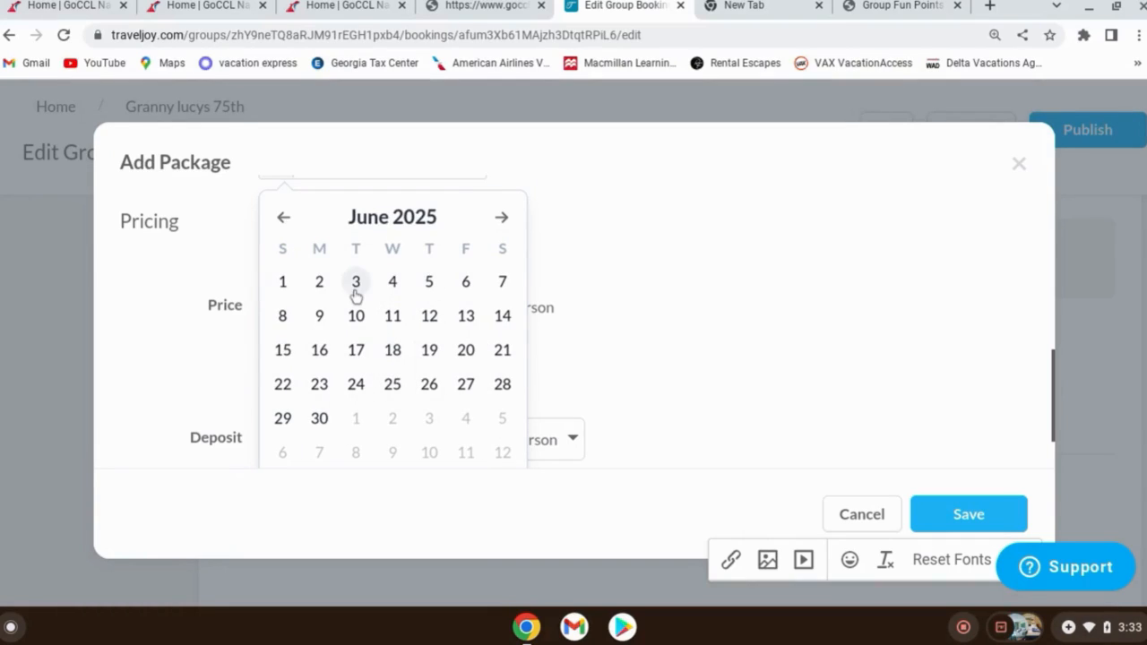
{"action": "left_click", "coordinate": [285, 283]}
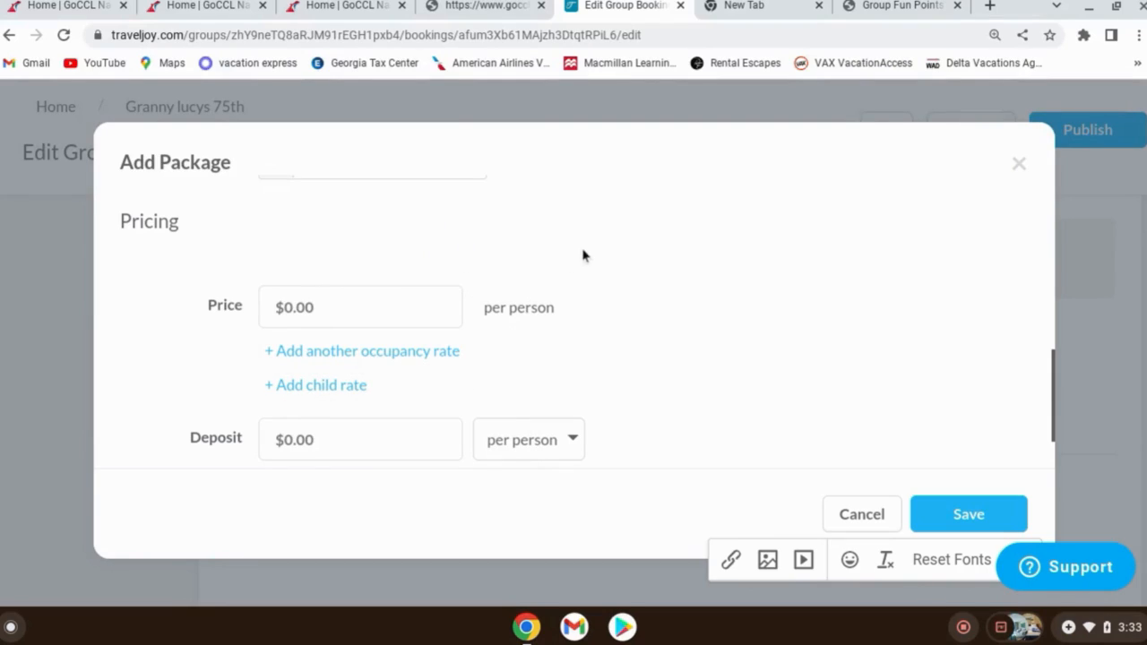
{"action": "scroll", "coordinate": [587, 253], "scroll_direction": "up", "scroll_amount": 3}
{"action": "scroll", "coordinate": [568, 284], "scroll_direction": "down", "scroll_amount": 2}
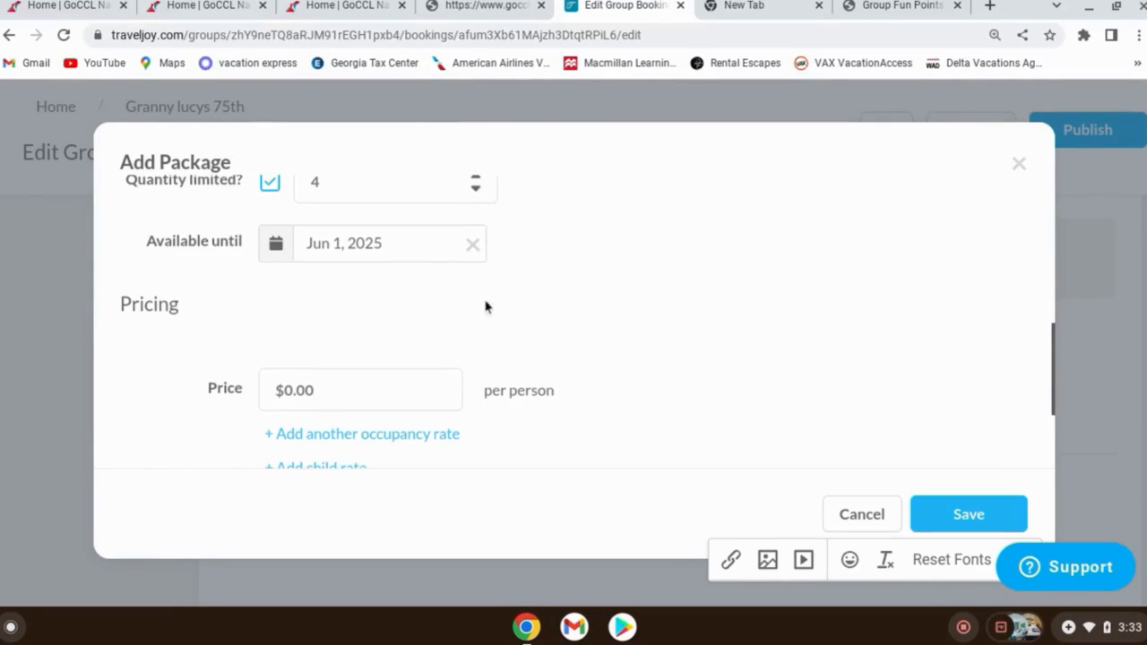
{"action": "scroll", "coordinate": [402, 354], "scroll_direction": "down", "scroll_amount": 1}
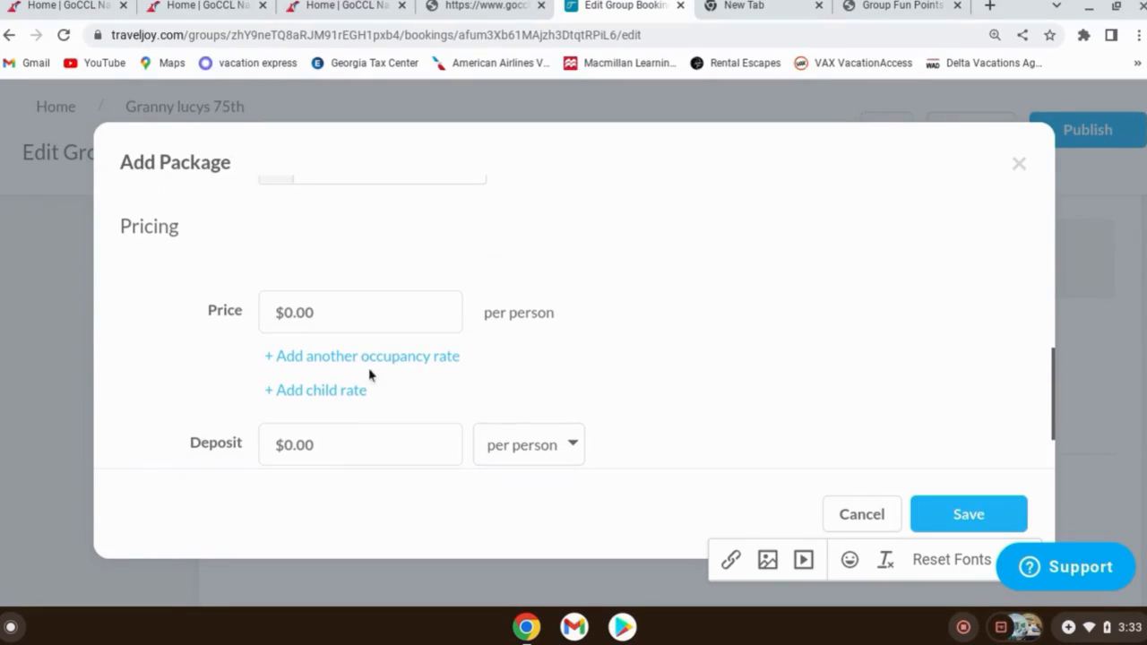
- Replace the $0.00 package price with $611.29 per person
{"action": "left_click", "coordinate": [374, 316]}
{"action": "key", "text": "BackSpace"}
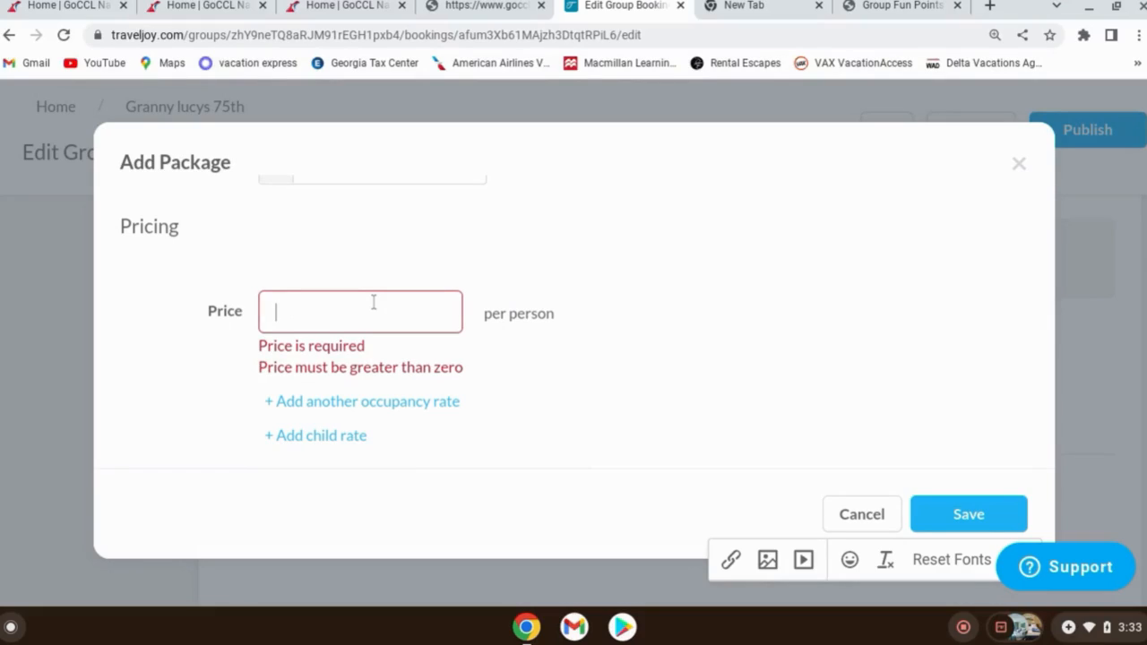
{"action": "type", "text": "611.29"}
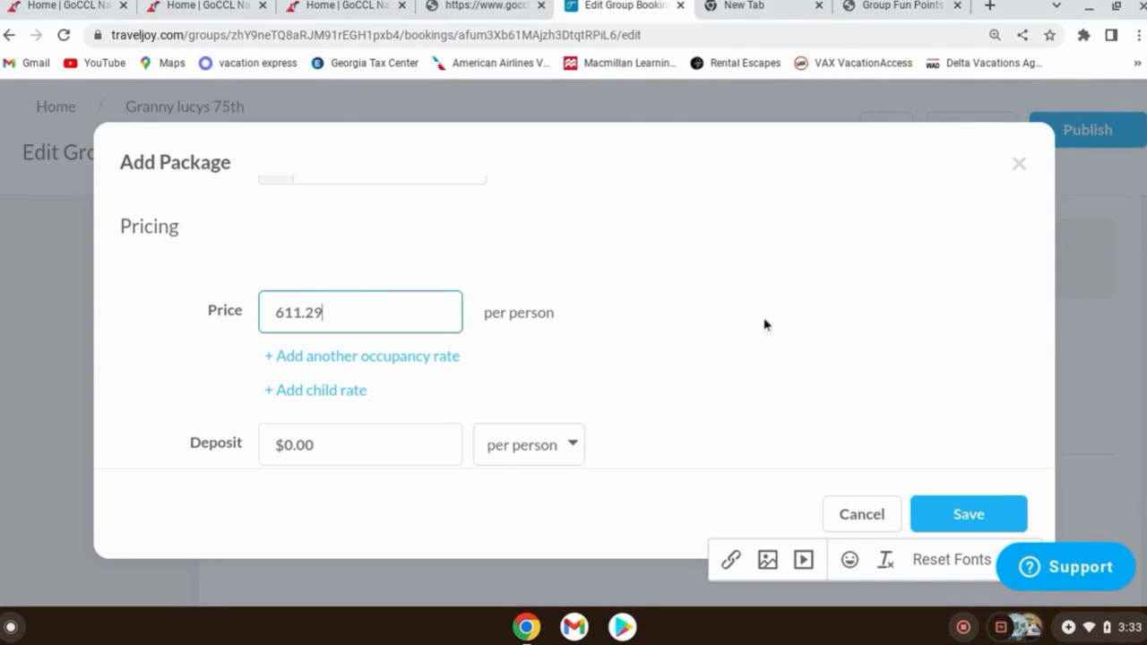
{"action": "scroll", "coordinate": [693, 298], "scroll_direction": "down", "scroll_amount": 1}
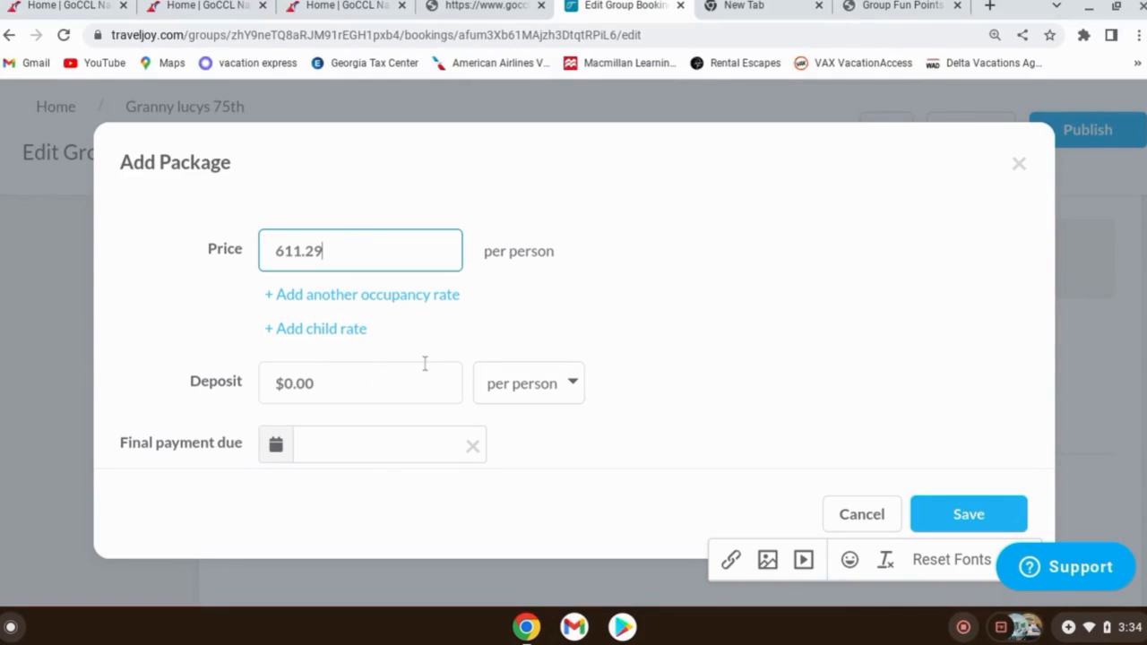
{"action": "scroll", "coordinate": [425, 365], "scroll_direction": "down", "scroll_amount": 1}
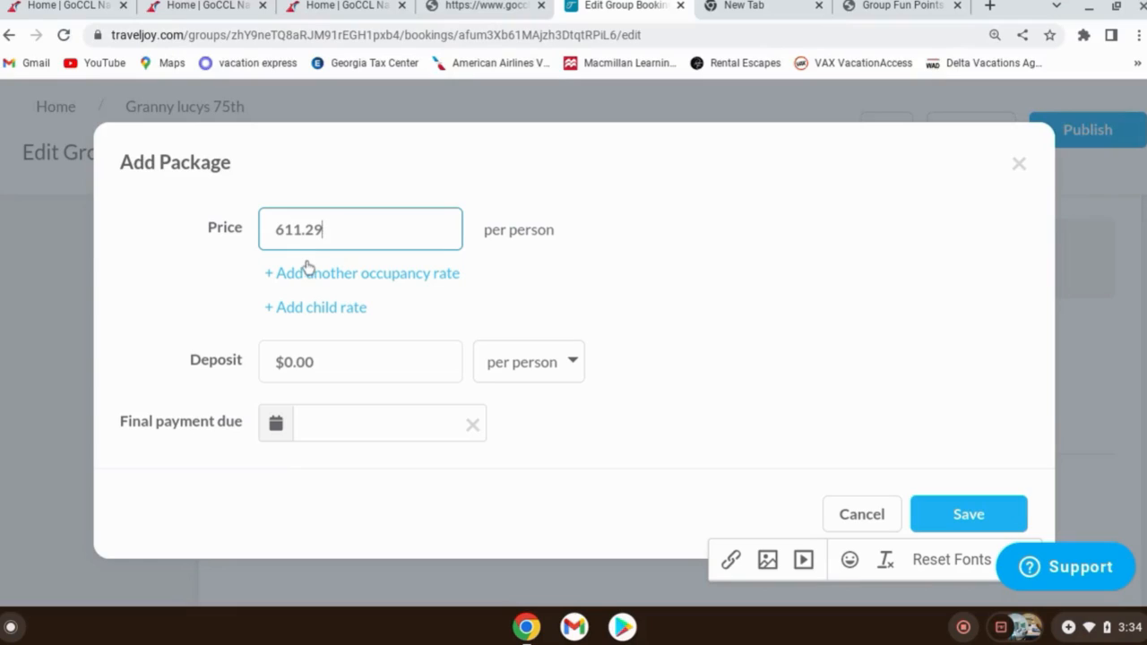
- Enter a $150.00 deposit, keeping it charged per person
{"action": "left_click", "coordinate": [377, 356]}
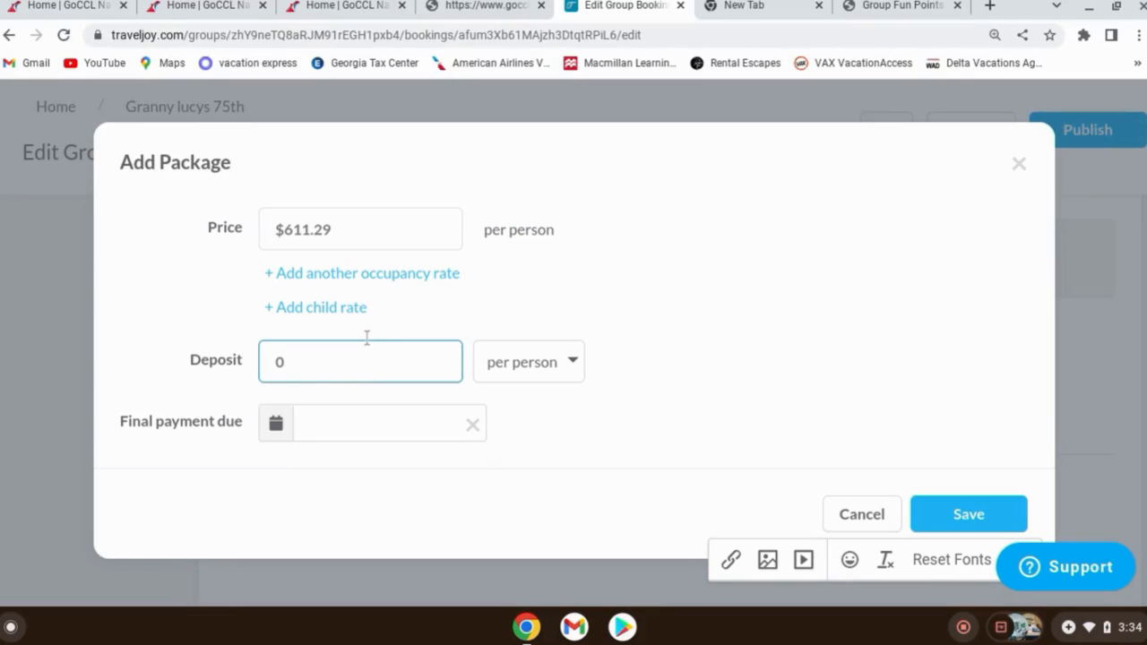
{"action": "type", "text": "159"}
{"action": "key", "text": "BackSpace"}
{"action": "type", "text": "0"}
{"action": "left_click", "coordinate": [524, 376]}
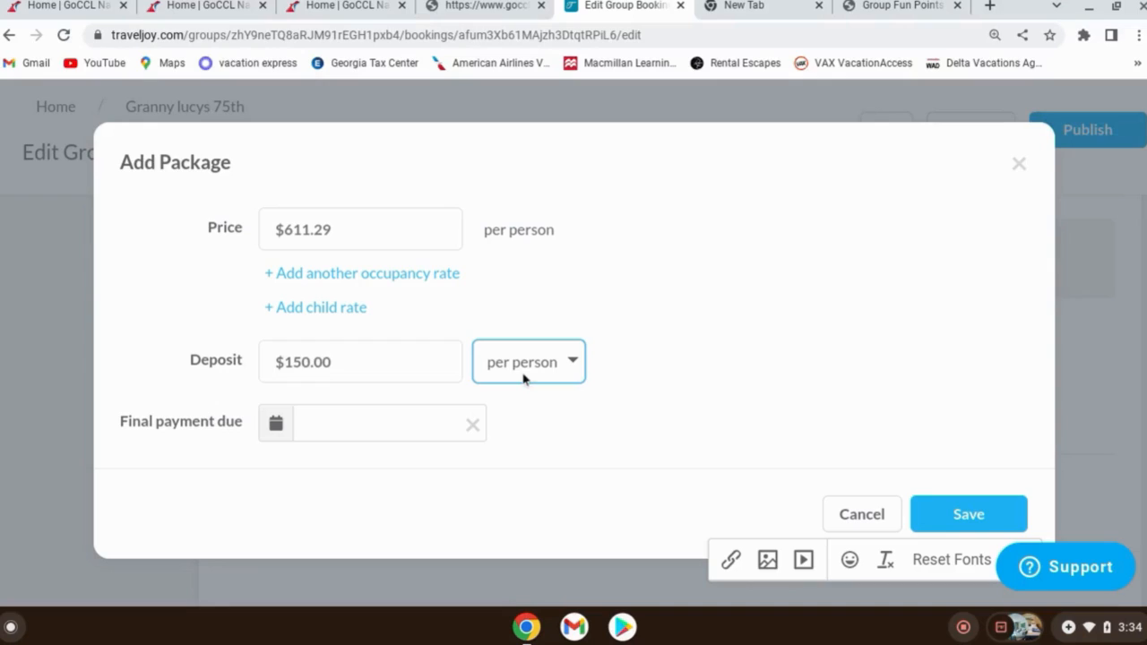
{"action": "left_click", "coordinate": [652, 349]}
{"action": "scroll", "coordinate": [381, 408], "scroll_direction": "down", "scroll_amount": 1}
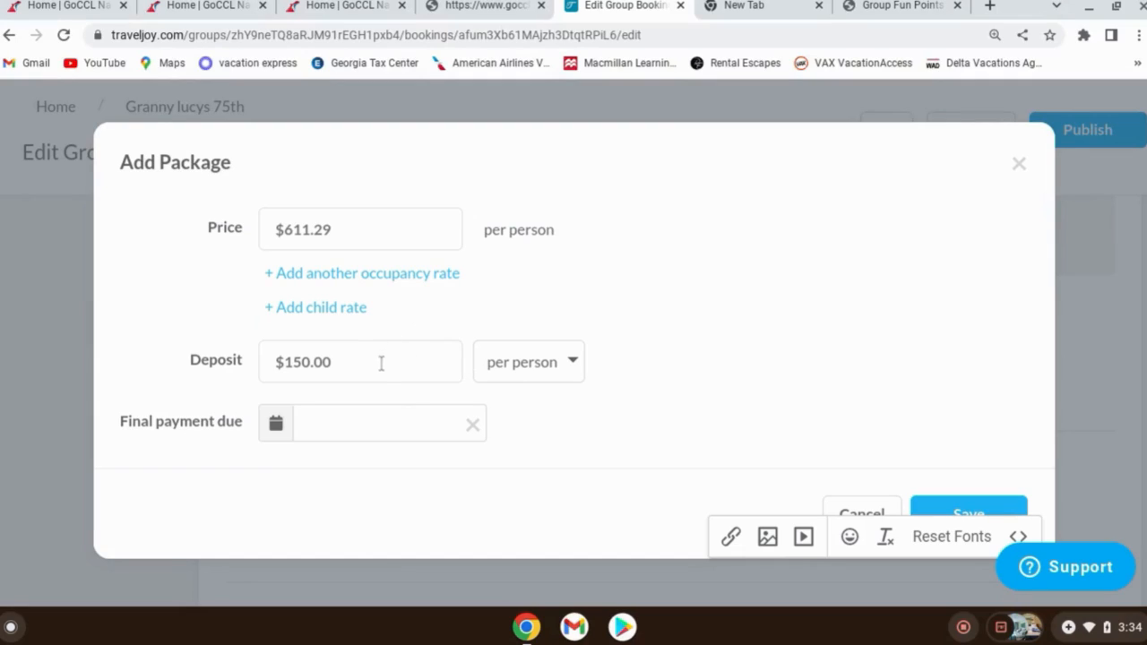
- Fill the Final payment due field with the suggested Feb 17, 2025 date
{"action": "left_click", "coordinate": [374, 418]}
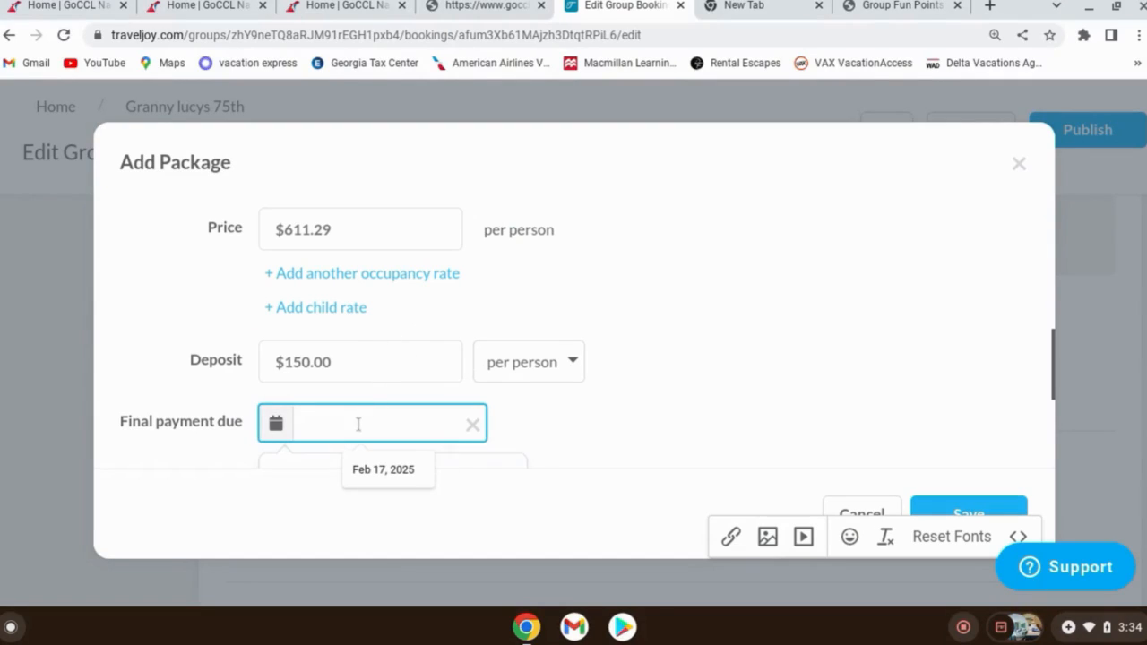
{"action": "left_click", "coordinate": [282, 421]}
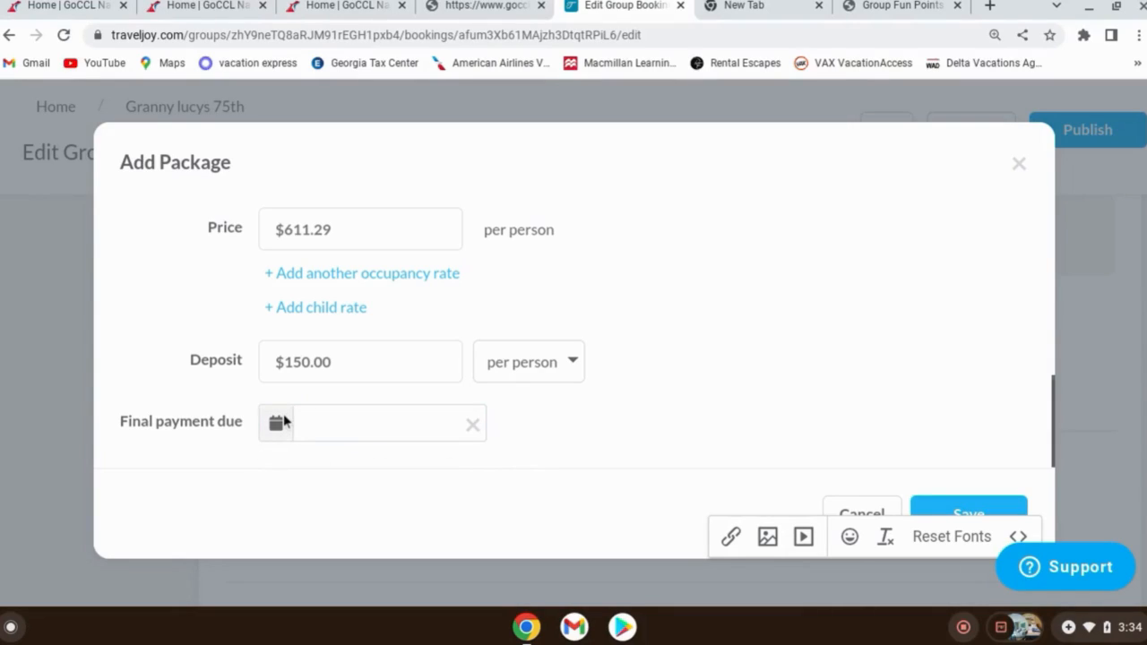
{"action": "left_click", "coordinate": [283, 425]}
{"action": "scroll", "coordinate": [318, 432], "scroll_direction": "down", "scroll_amount": 2}
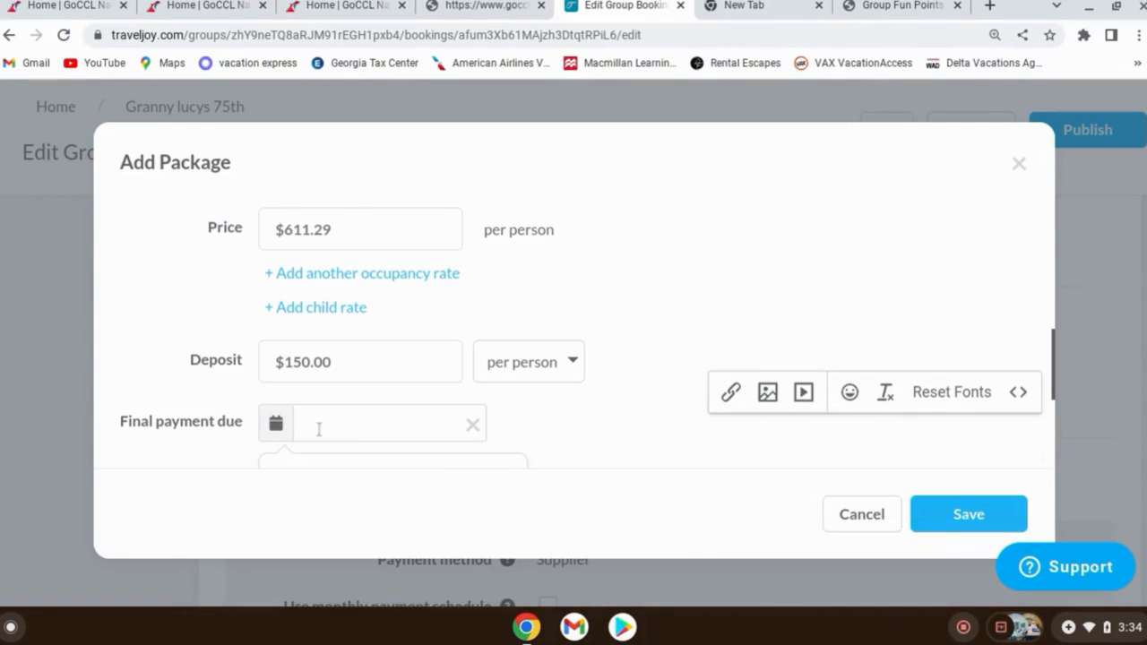
{"action": "scroll", "coordinate": [619, 447], "scroll_direction": "down", "scroll_amount": 1}
{"action": "scroll", "coordinate": [582, 431], "scroll_direction": "down", "scroll_amount": 2}
{"action": "scroll", "coordinate": [484, 350], "scroll_direction": "up", "scroll_amount": 3}
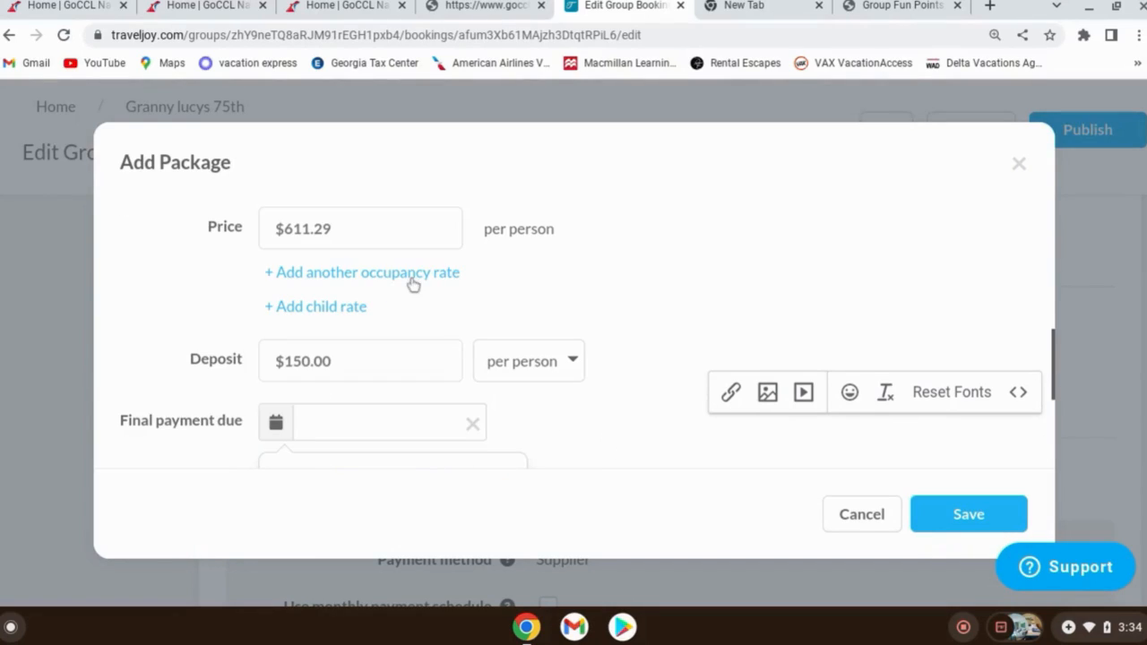
{"action": "scroll", "coordinate": [492, 377], "scroll_direction": "down", "scroll_amount": 1}
{"action": "scroll", "coordinate": [458, 378], "scroll_direction": "up", "scroll_amount": 1}
{"action": "scroll", "coordinate": [417, 385], "scroll_direction": "down", "scroll_amount": 1}
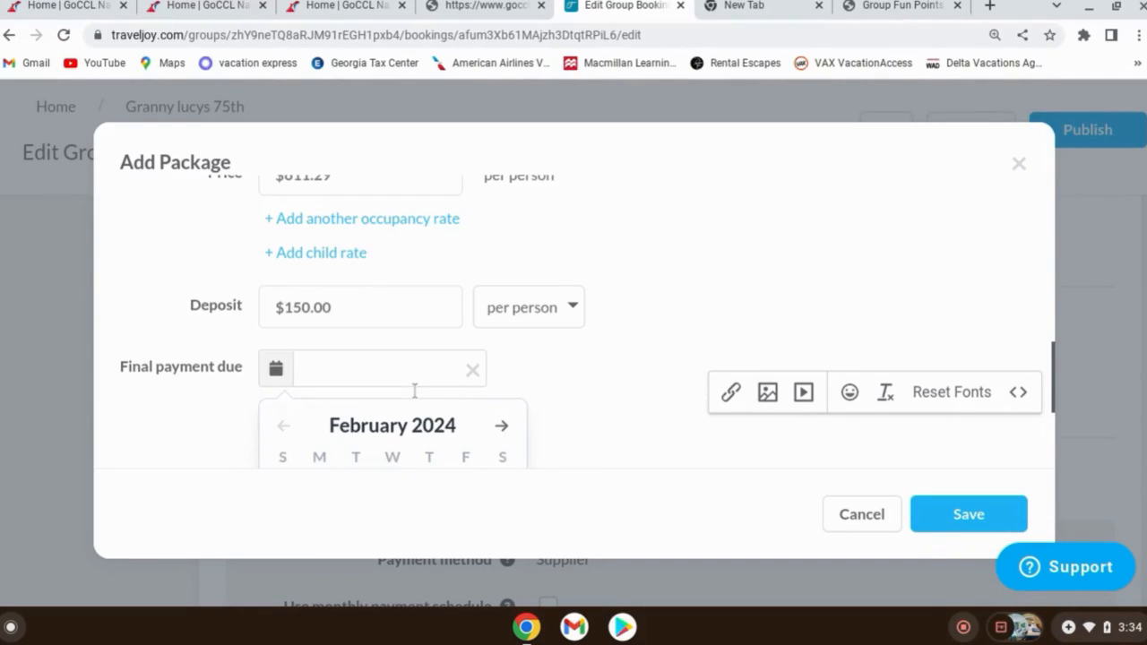
{"action": "scroll", "coordinate": [408, 391], "scroll_direction": "up", "scroll_amount": 1}
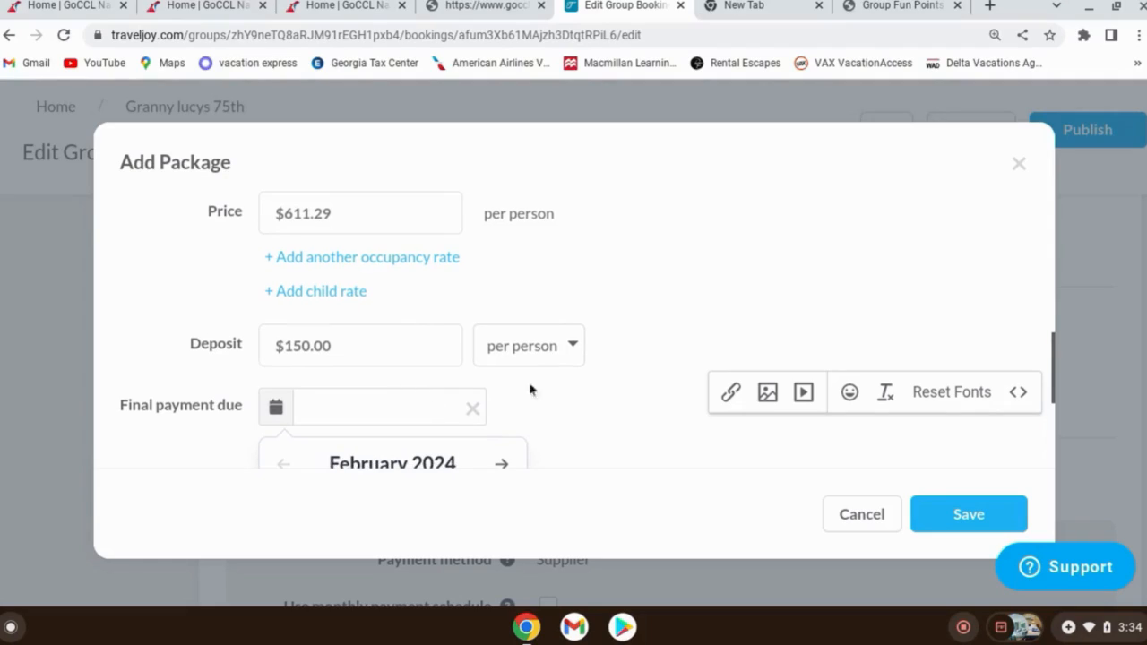
{"action": "scroll", "coordinate": [616, 359], "scroll_direction": "down", "scroll_amount": 1}
{"action": "scroll", "coordinate": [453, 322], "scroll_direction": "up", "scroll_amount": 1}
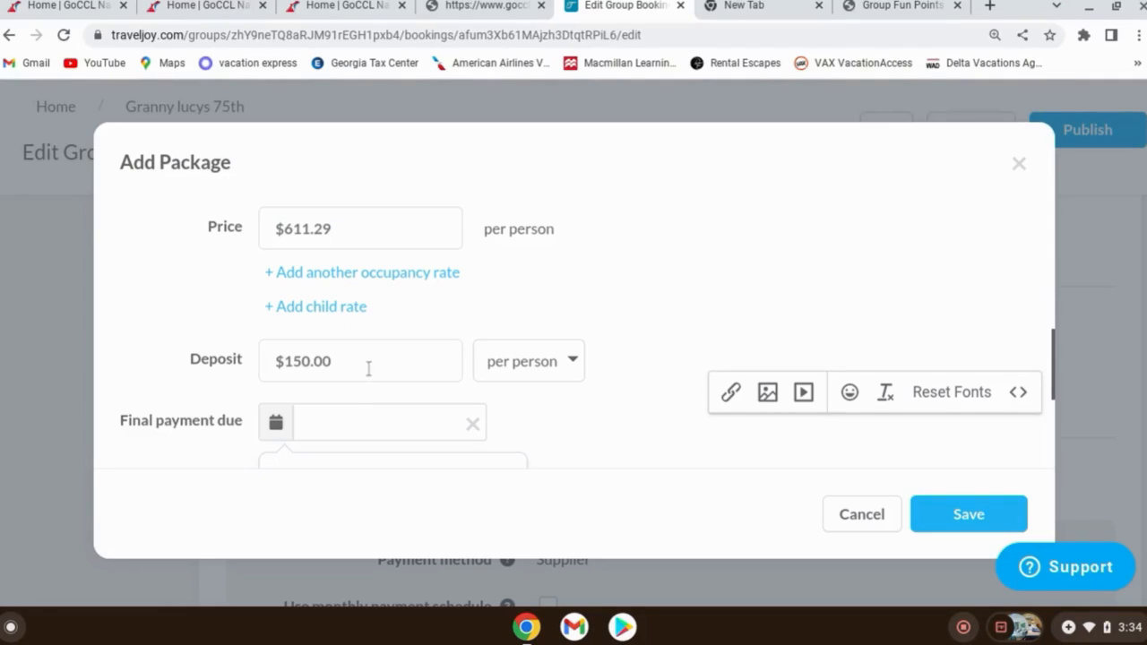
{"action": "left_click", "coordinate": [283, 422]}
{"action": "left_click", "coordinate": [310, 429]}
{"action": "left_click", "coordinate": [410, 439]}
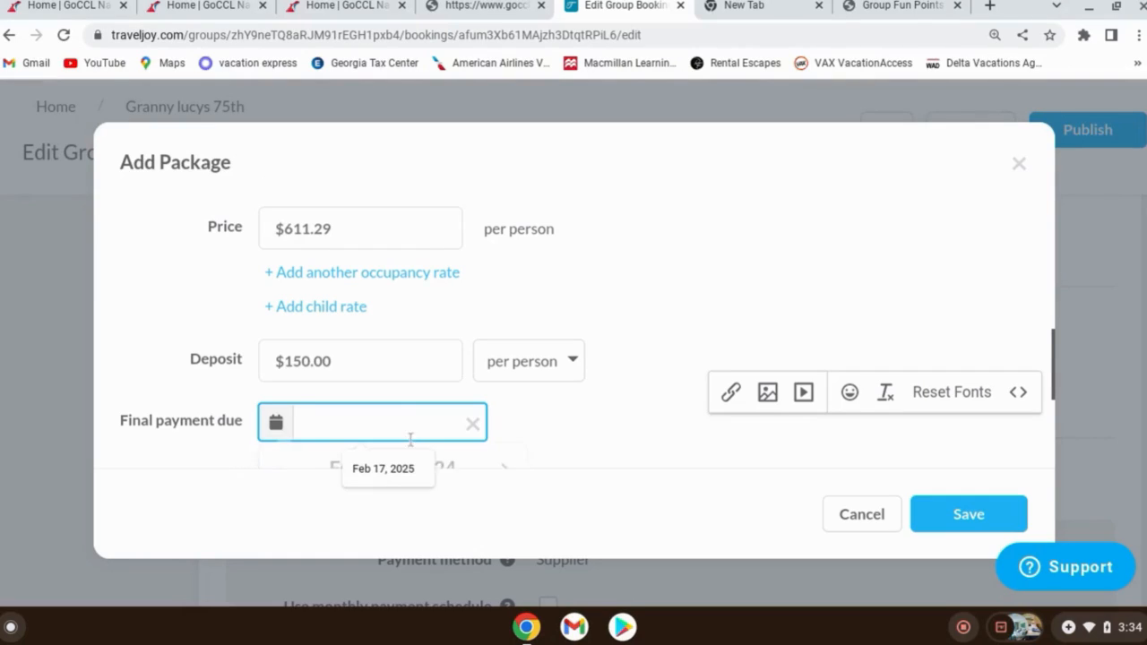
{"action": "left_click", "coordinate": [399, 468]}
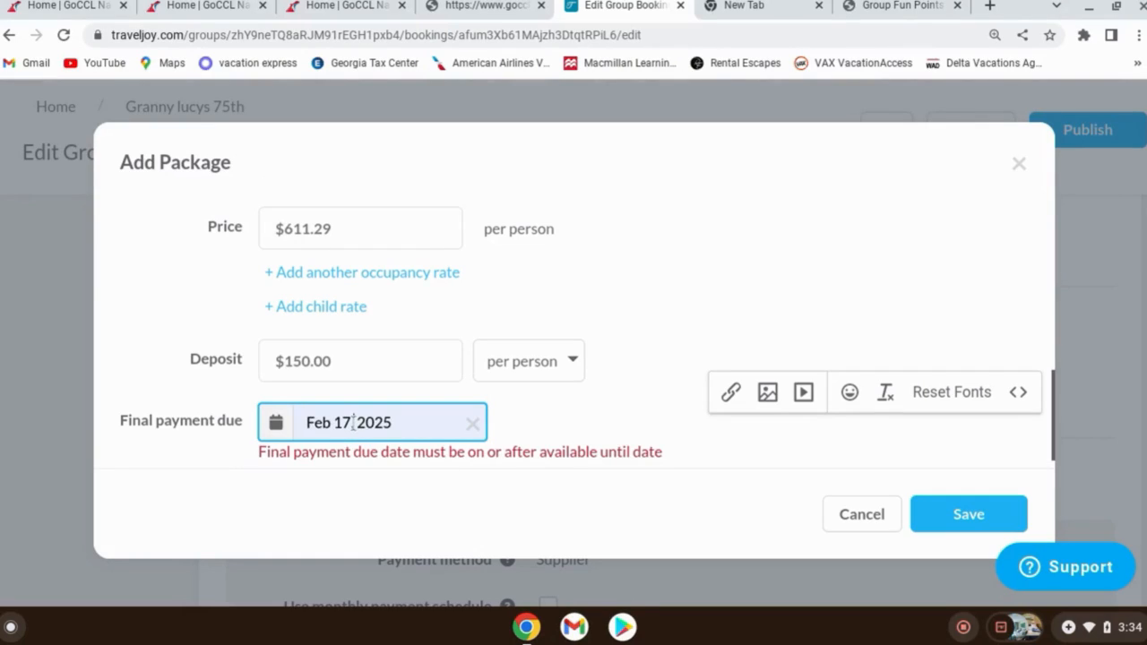
- Change the final payment due date to Jun 06, 2025
{"action": "key", "text": "Left"}
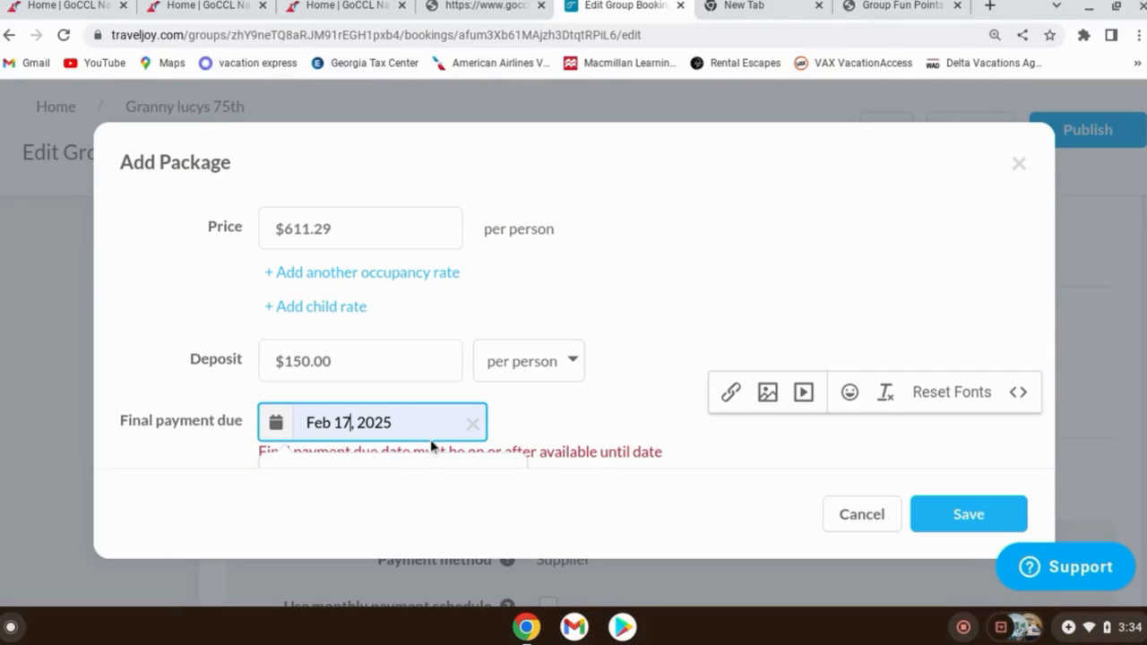
{"action": "key", "text": "BackSpace"}
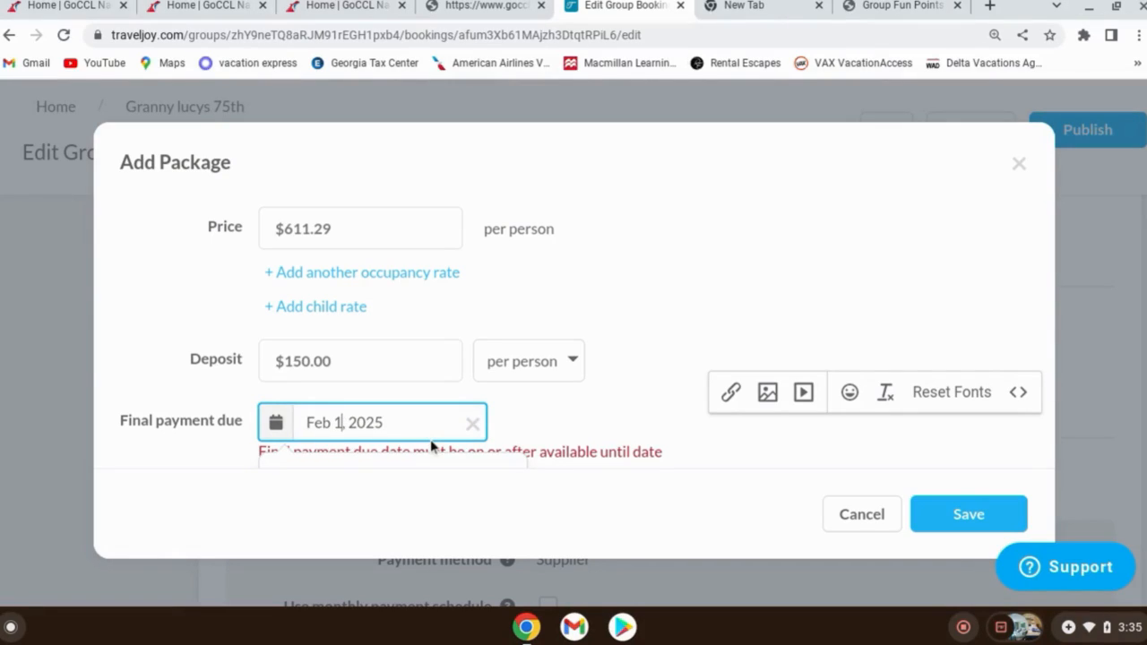
{"action": "key", "text": "BackSpace"}
{"action": "type", "text": "06"}
{"action": "key", "text": "BackSpace"}
{"action": "key", "text": "BackSpace"}
{"action": "key", "text": "BackSpace"}
{"action": "key", "text": "BackSpace"}
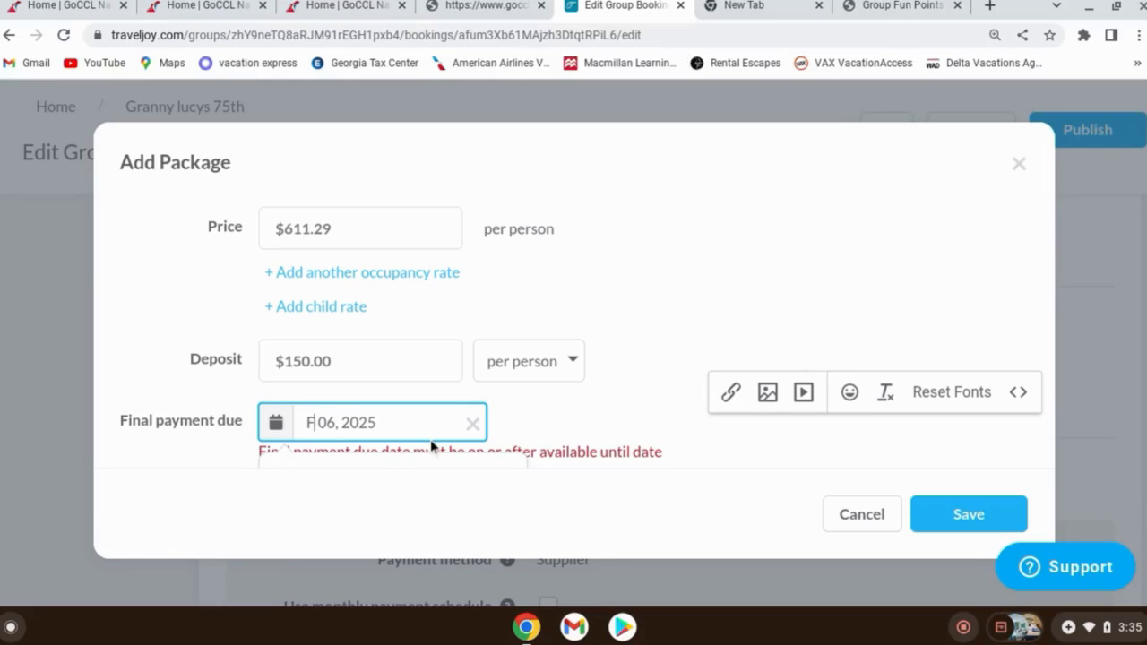
{"action": "type", "text": "Jub"}
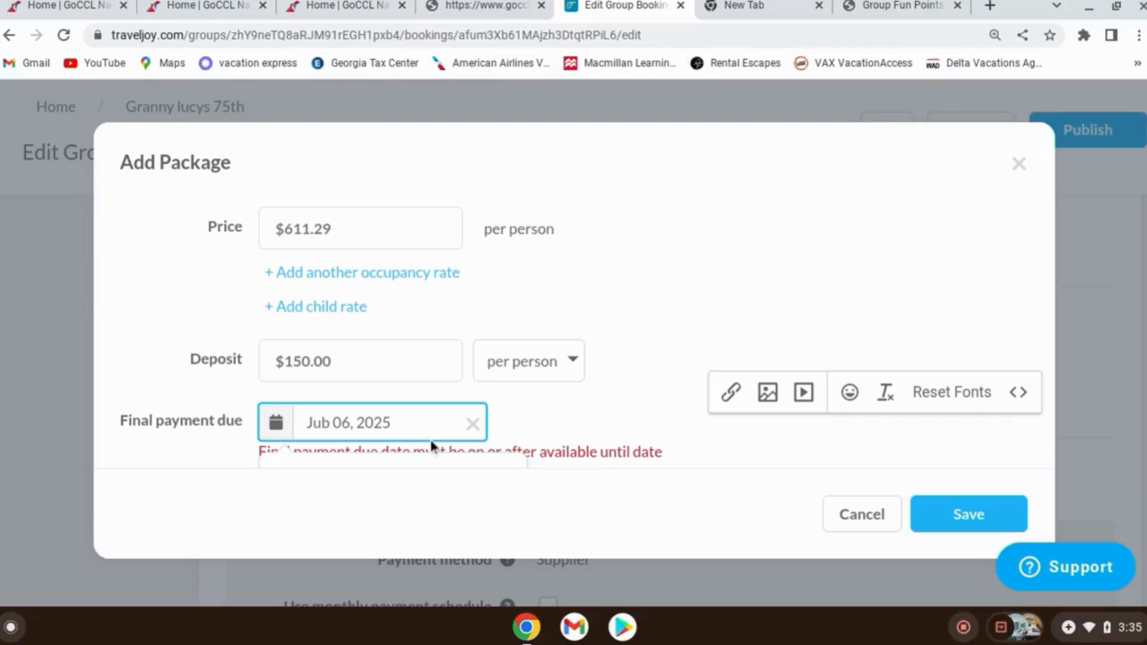
{"action": "key", "text": "BackSpace"}
{"action": "key", "text": "BackSpace"}
{"action": "type", "text": "n"}
{"action": "left_click", "coordinate": [541, 416]}
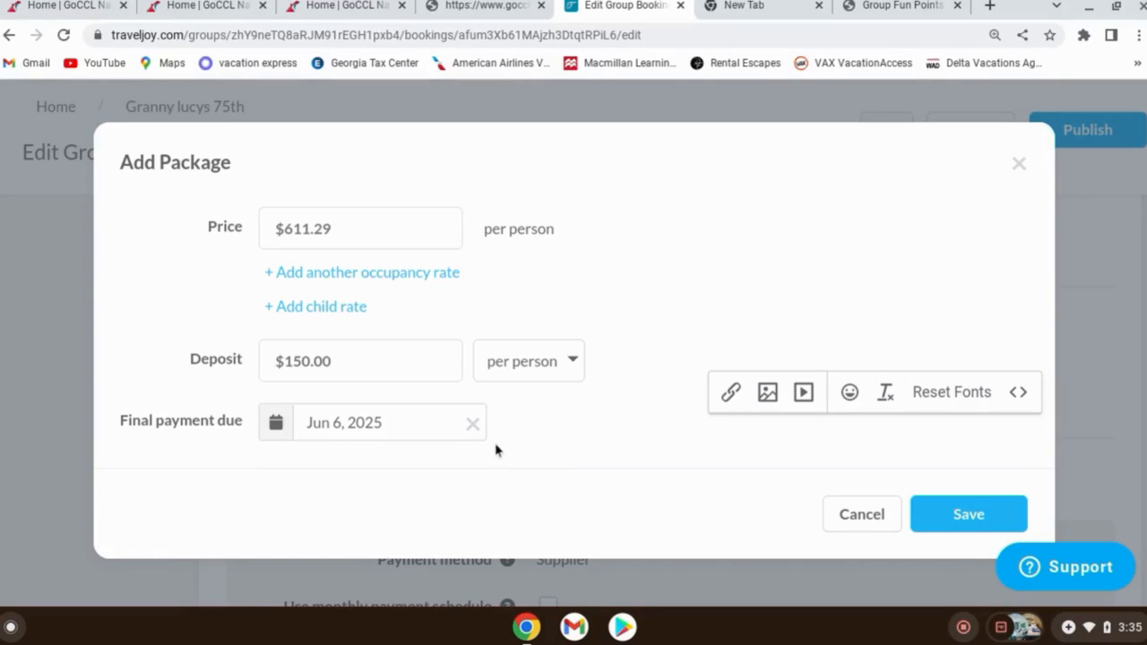
- Save the Interior package
{"action": "scroll", "coordinate": [539, 429], "scroll_direction": "up", "scroll_amount": 1}
{"action": "scroll", "coordinate": [578, 406], "scroll_direction": "down", "scroll_amount": 5}
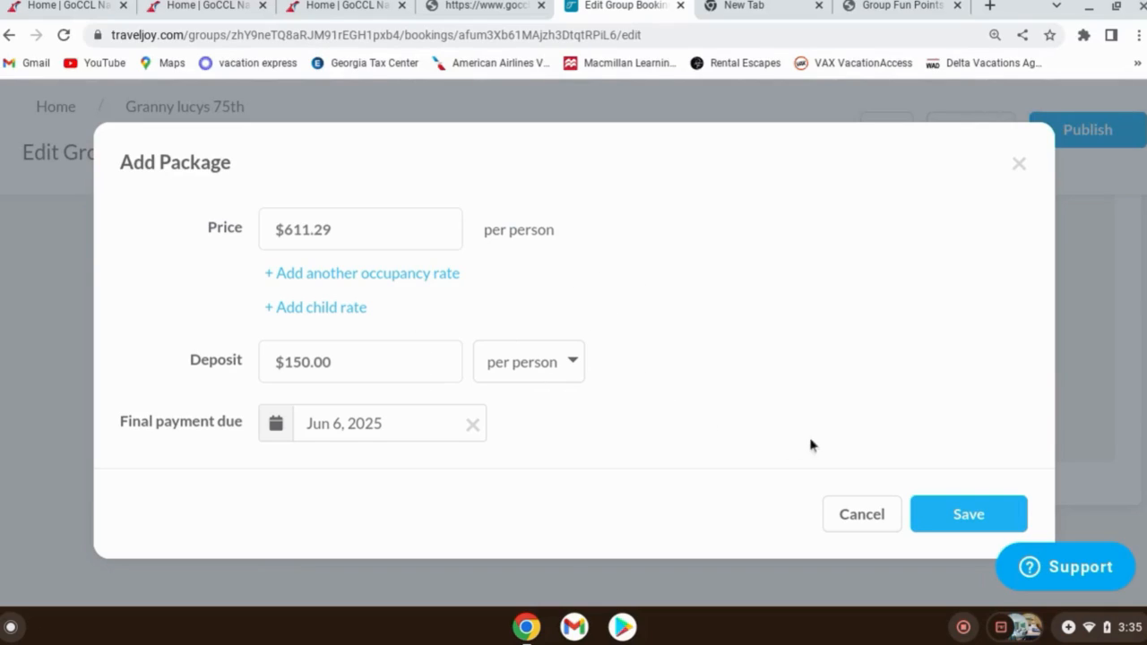
{"action": "left_click", "coordinate": [948, 517]}
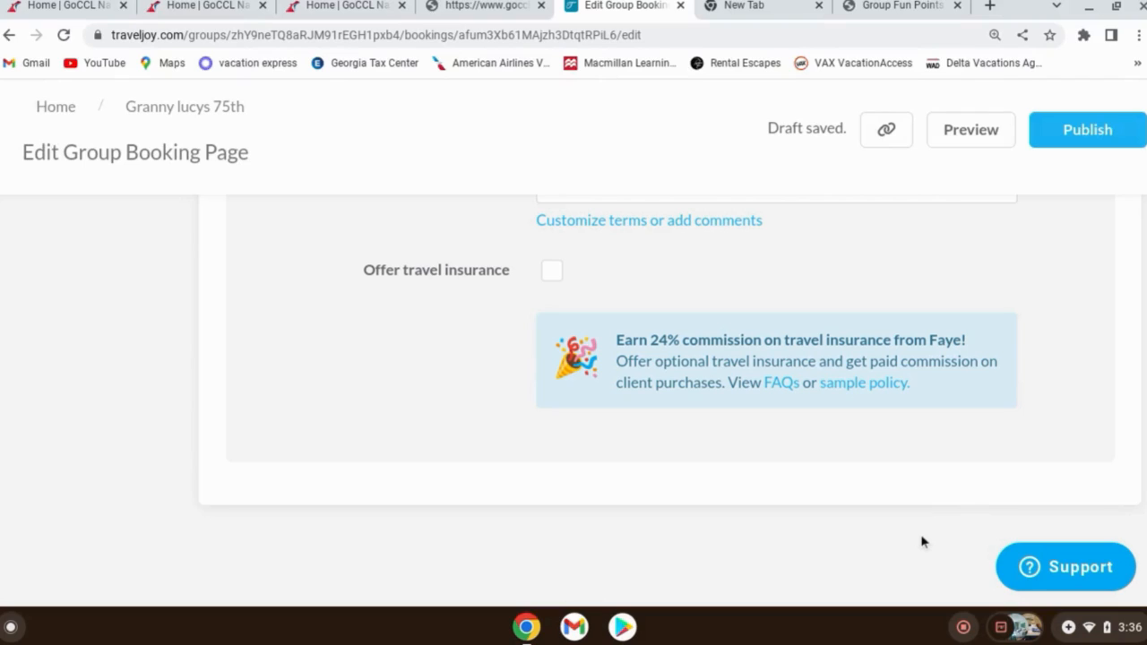
{"action": "scroll", "coordinate": [484, 507], "scroll_direction": "up", "scroll_amount": 4}
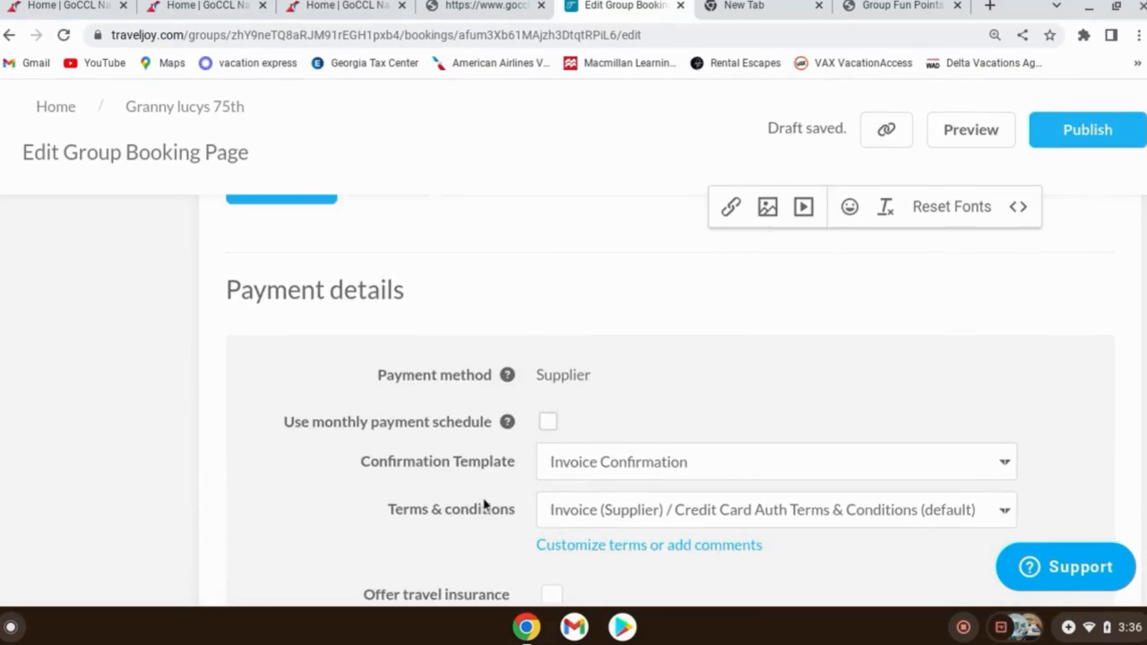
{"action": "scroll", "coordinate": [482, 507], "scroll_direction": "up", "scroll_amount": 4}
{"action": "scroll", "coordinate": [569, 425], "scroll_direction": "up", "scroll_amount": 2}
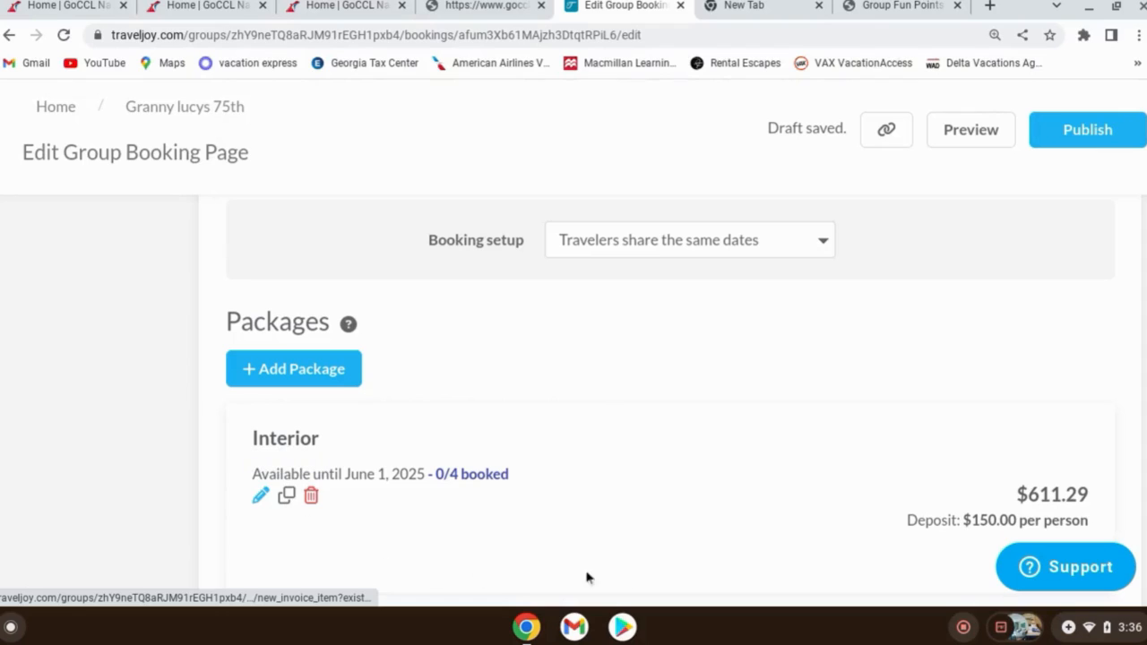
{"action": "scroll", "coordinate": [668, 519], "scroll_direction": "down", "scroll_amount": 4}
{"action": "scroll", "coordinate": [675, 484], "scroll_direction": "up", "scroll_amount": 5}
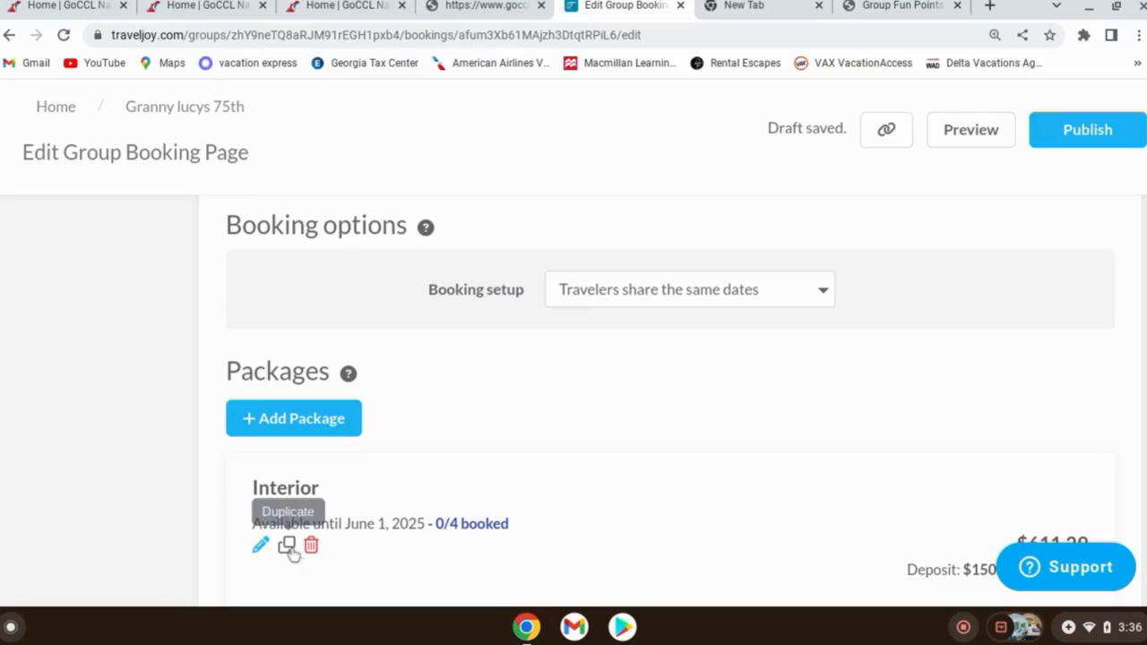
{"action": "scroll", "coordinate": [654, 508], "scroll_direction": "down", "scroll_amount": 5}
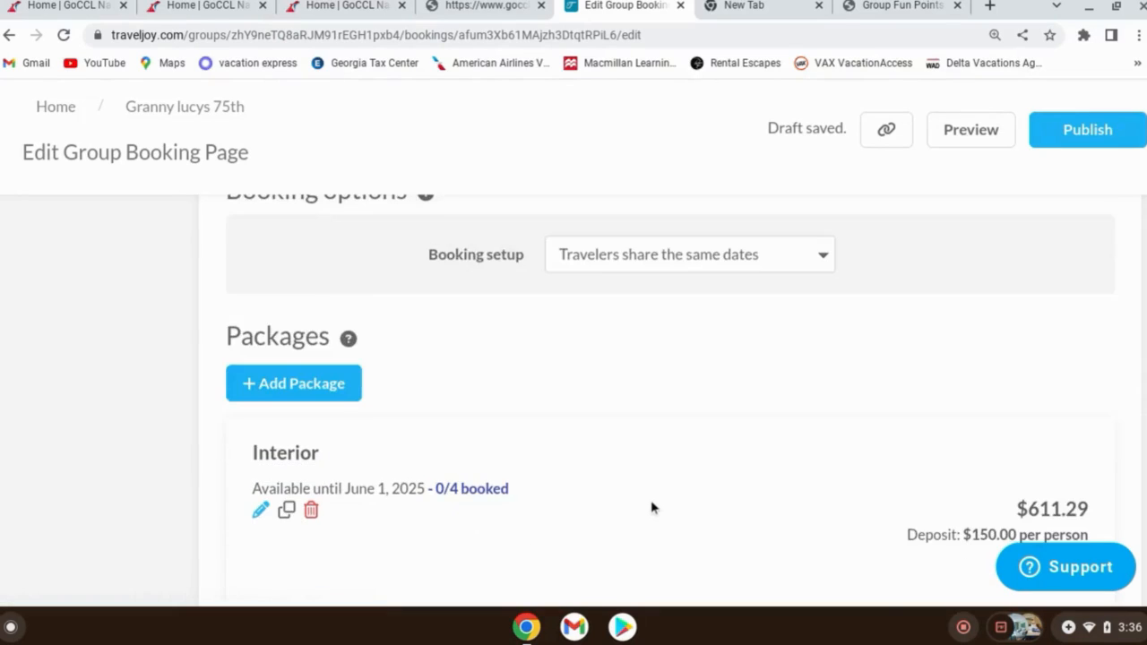
{"action": "scroll", "coordinate": [672, 492], "scroll_direction": "down", "scroll_amount": 4}
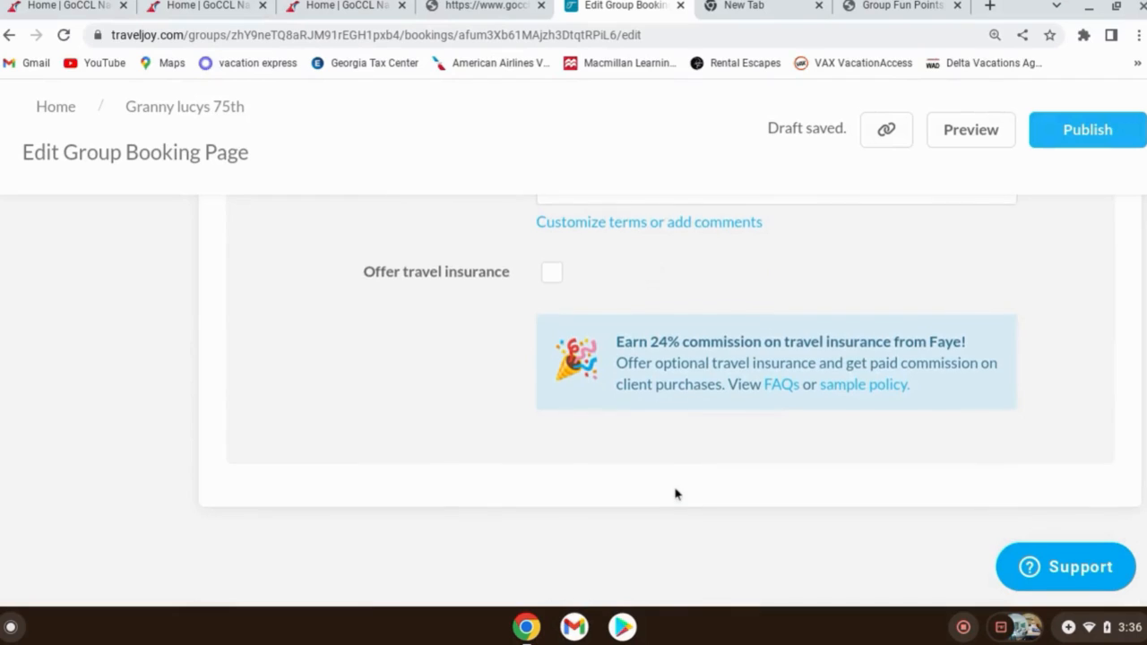
{"action": "scroll", "coordinate": [674, 492], "scroll_direction": "up", "scroll_amount": 7}
{"action": "scroll", "coordinate": [677, 489], "scroll_direction": "up", "scroll_amount": 6}
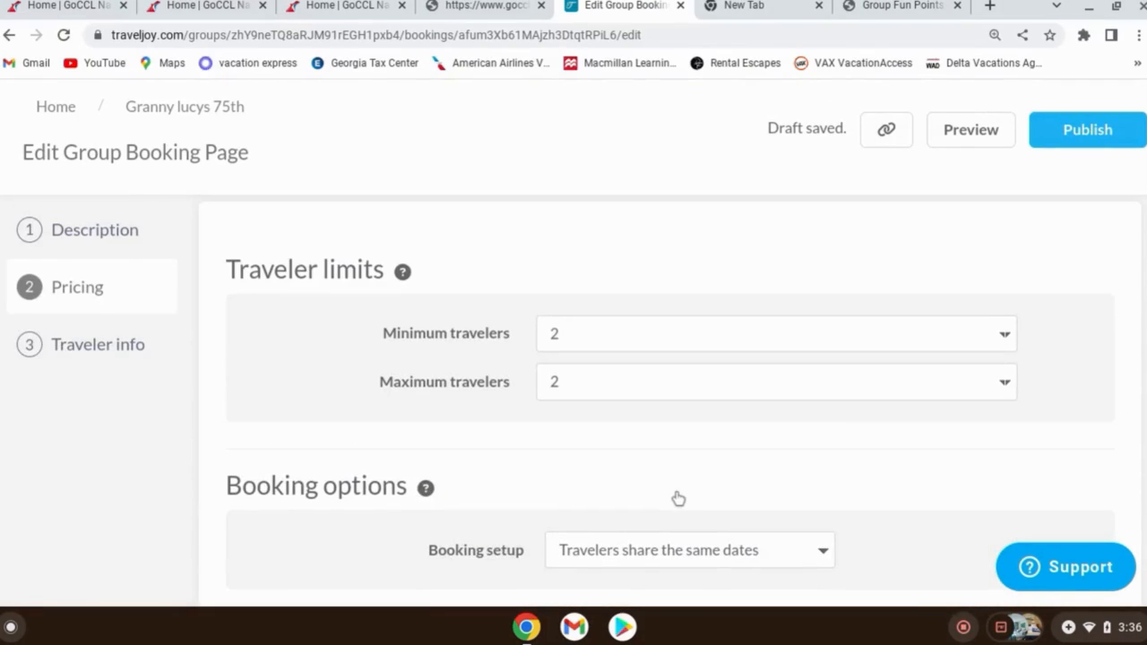
{"action": "scroll", "coordinate": [679, 479], "scroll_direction": "down", "scroll_amount": 2}
{"action": "scroll", "coordinate": [678, 479], "scroll_direction": "down", "scroll_amount": 2}
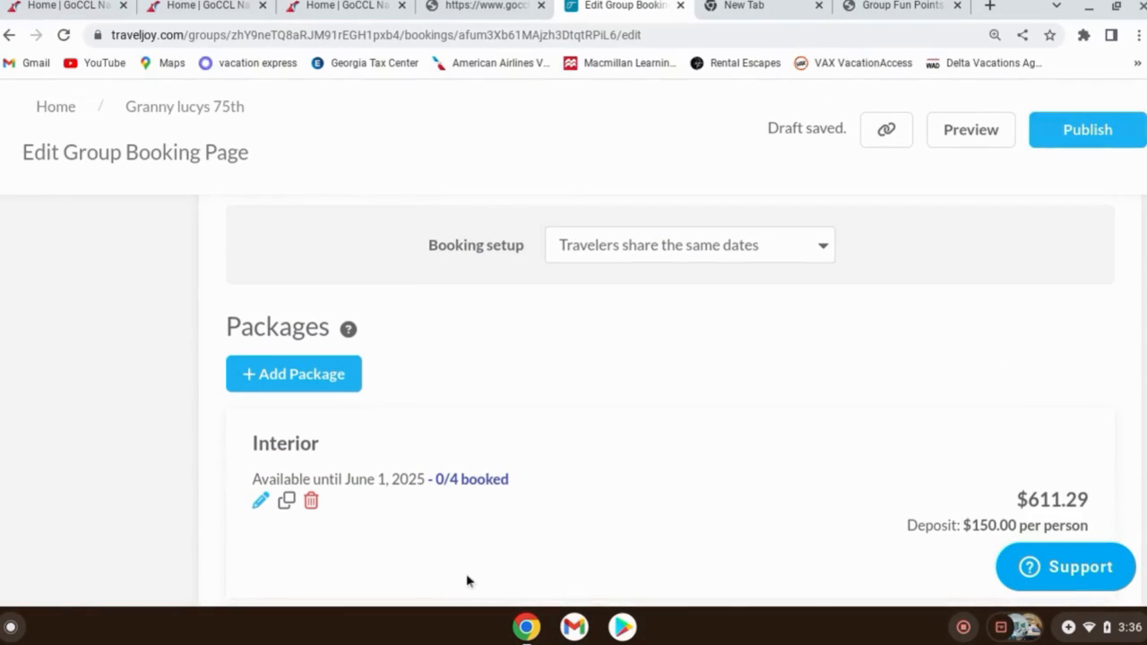
{"action": "scroll", "coordinate": [852, 389], "scroll_direction": "down", "scroll_amount": 2}
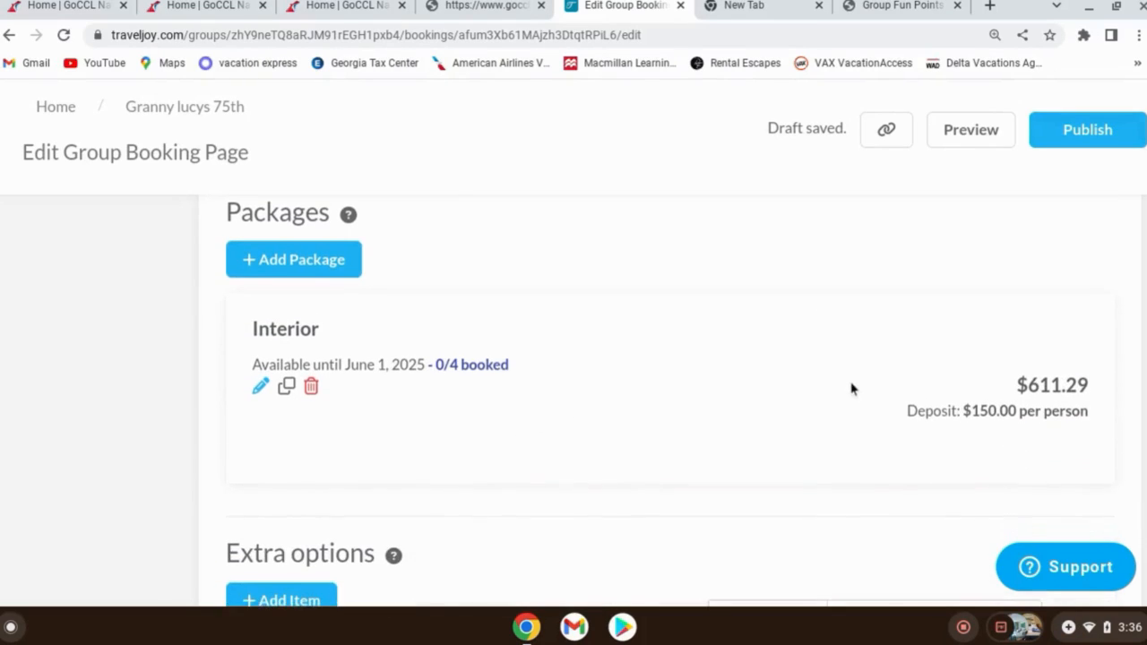
{"action": "scroll", "coordinate": [718, 439], "scroll_direction": "down", "scroll_amount": 1}
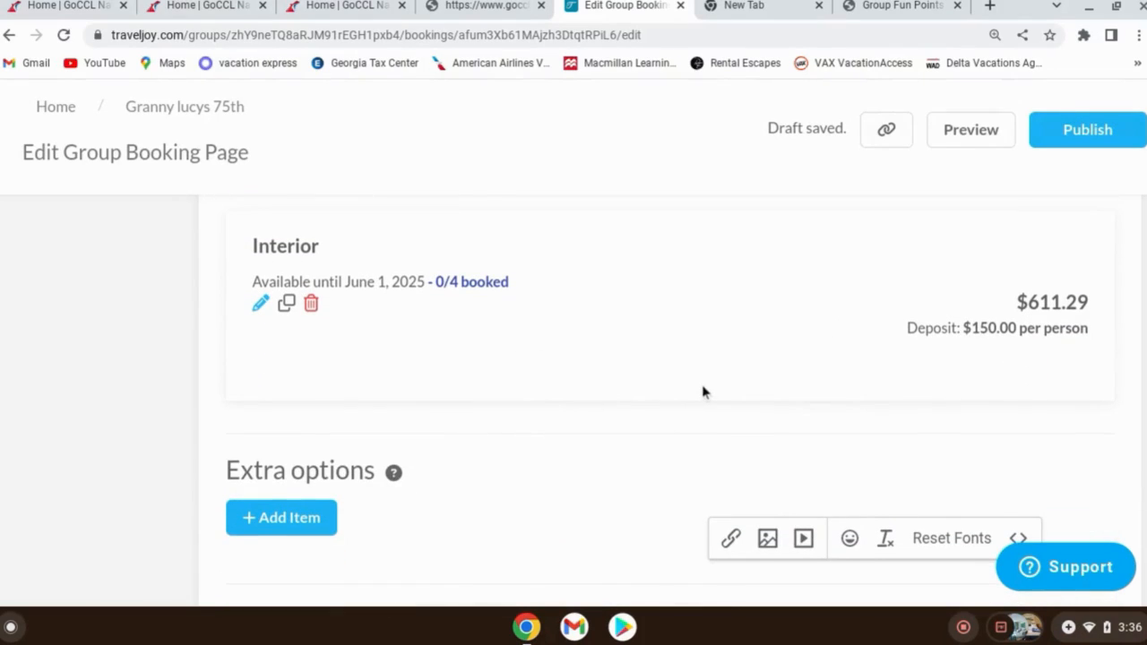
- Duplicate the Interior package and rename the copy 'Oceanview'
{"action": "left_click", "coordinate": [287, 304]}
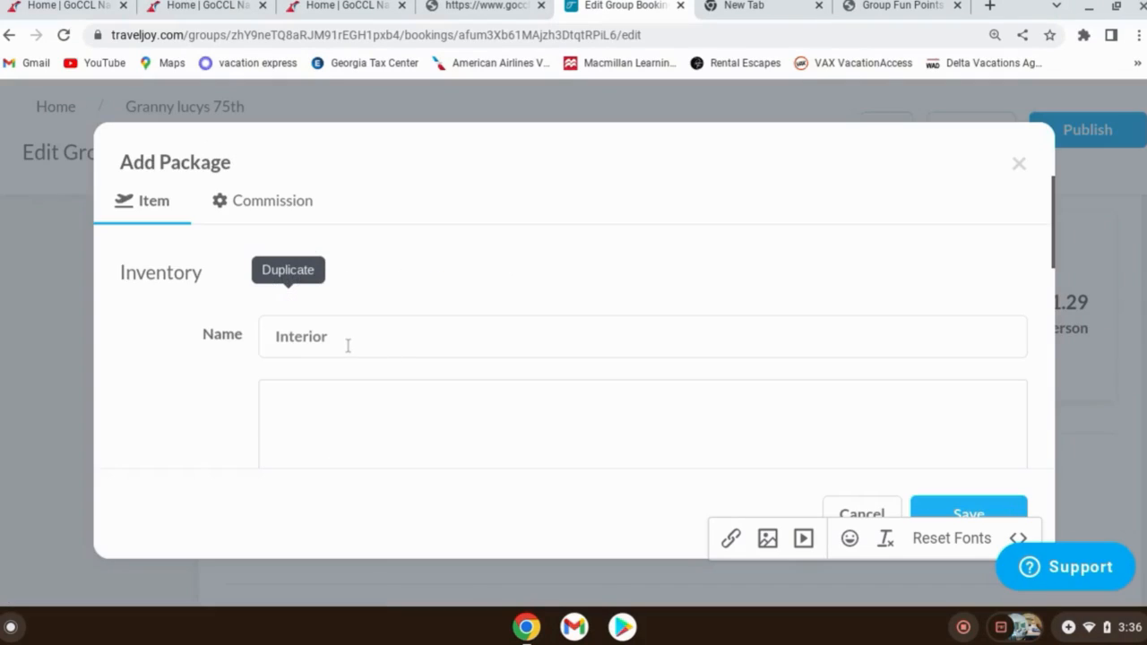
{"action": "double_click", "coordinate": [348, 346]}
{"action": "type", "text": "o"}
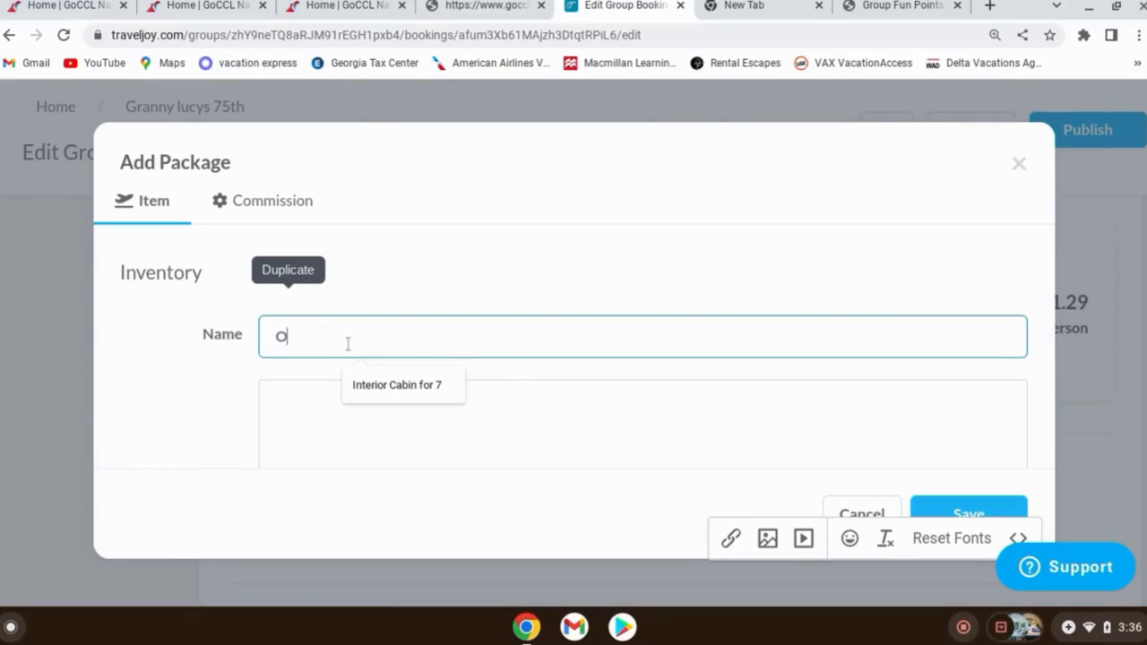
{"action": "type", "text": "cean"}
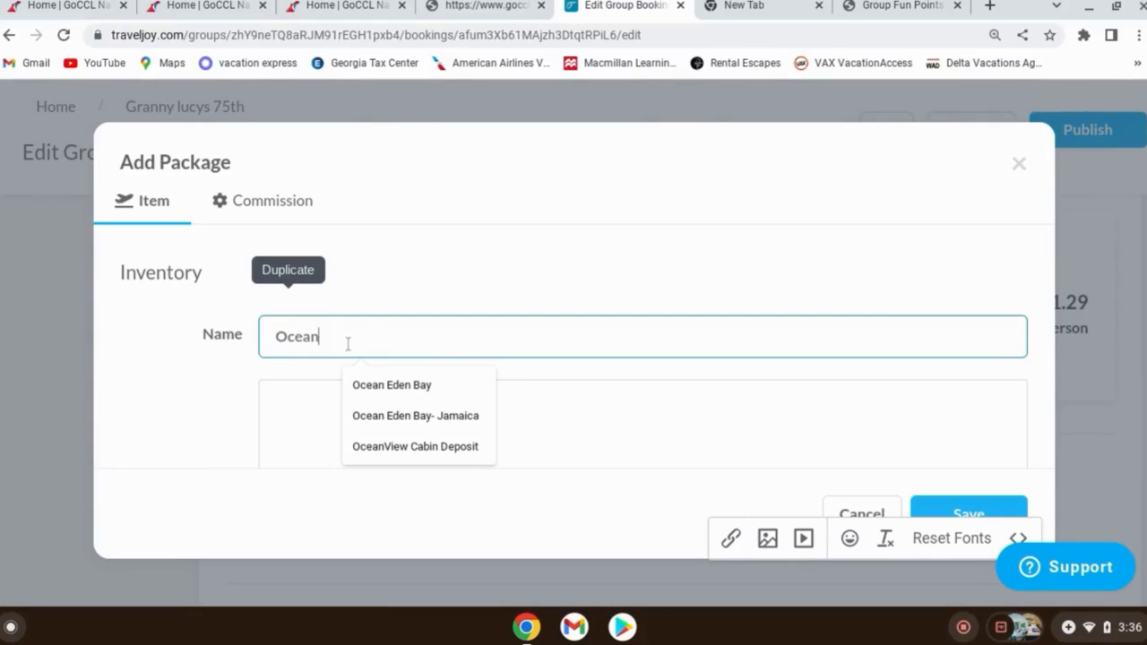
{"action": "type", "text": "view"}
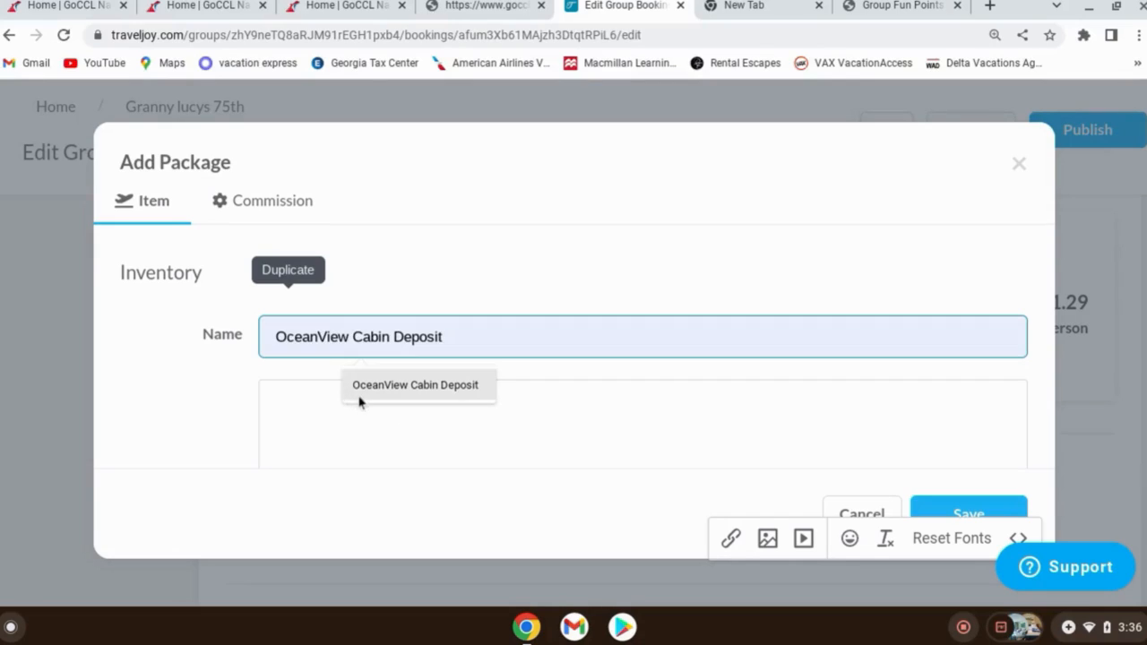
{"action": "left_click", "coordinate": [483, 448]}
{"action": "scroll", "coordinate": [399, 410], "scroll_direction": "down", "scroll_amount": 1}
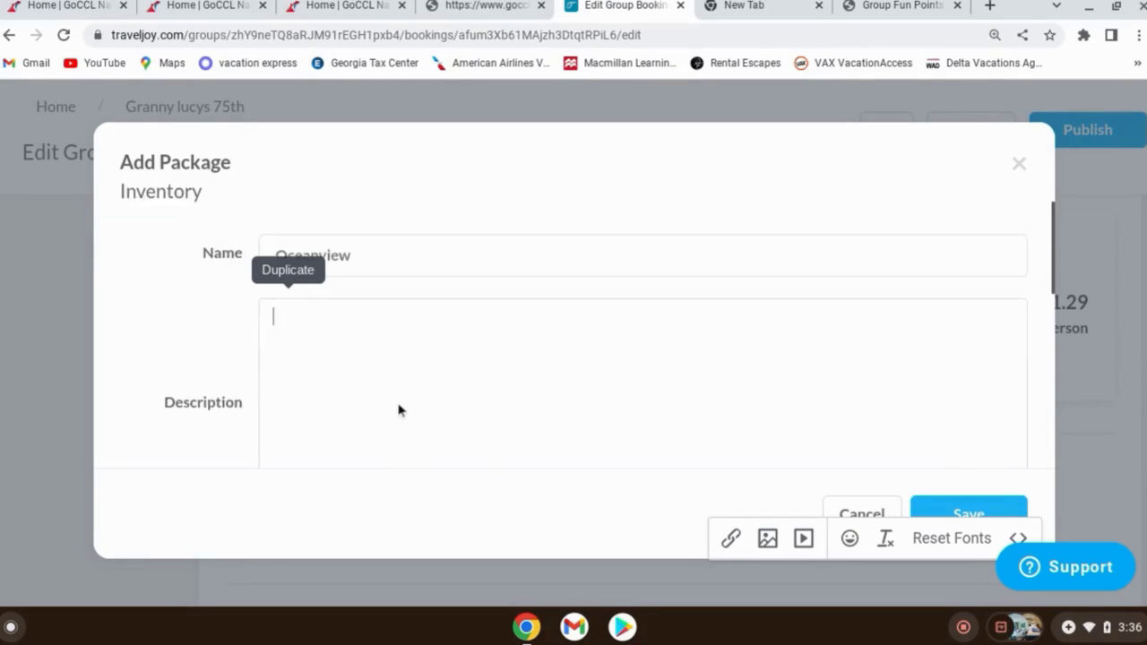
{"action": "scroll", "coordinate": [400, 410], "scroll_direction": "down", "scroll_amount": 2}
{"action": "scroll", "coordinate": [374, 302], "scroll_direction": "down", "scroll_amount": 2}
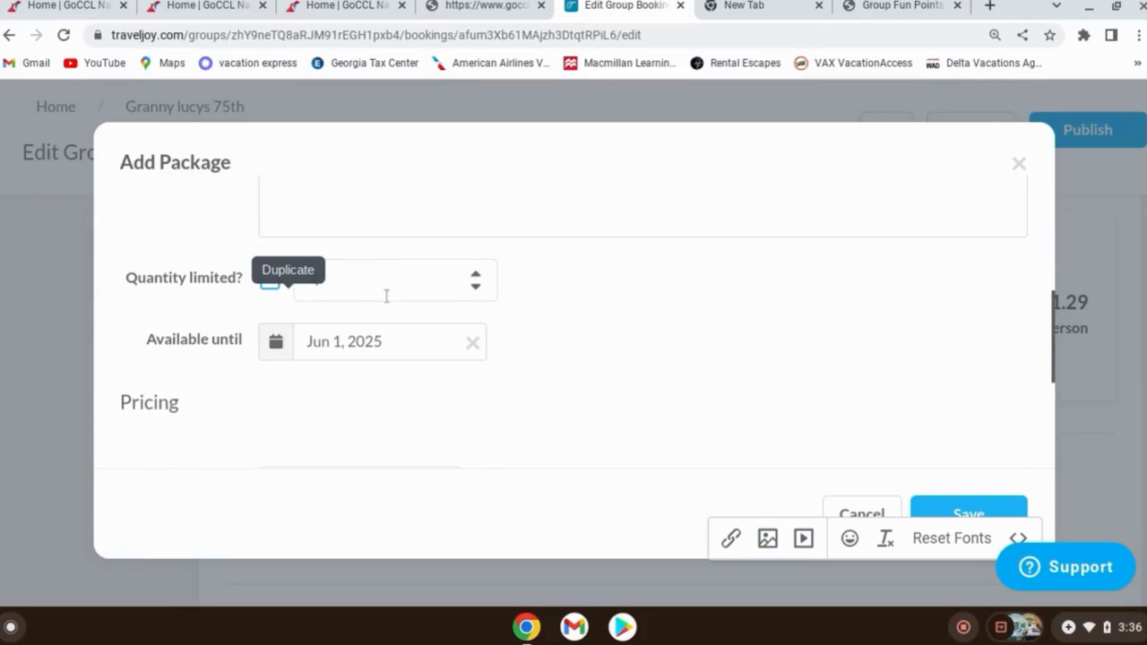
- Limit Oceanview to 2 cabins, change its price to $691.29 per person, and save it
{"action": "left_click", "coordinate": [386, 288]}
{"action": "type", "text": "4"}
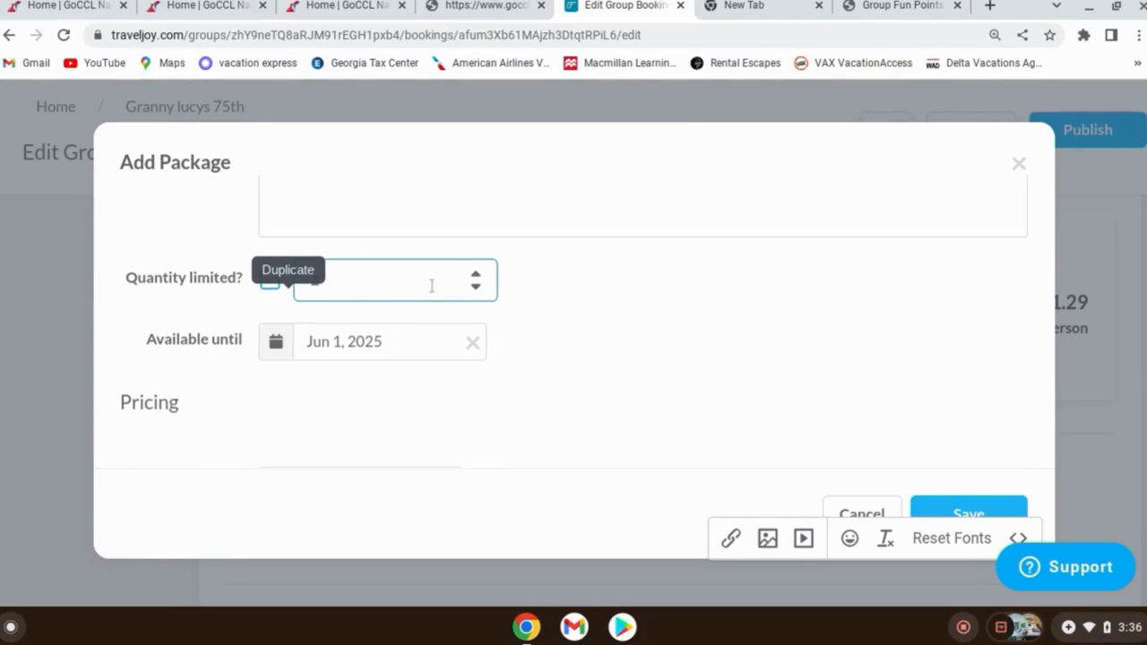
{"action": "scroll", "coordinate": [302, 325], "scroll_direction": "down", "scroll_amount": 1}
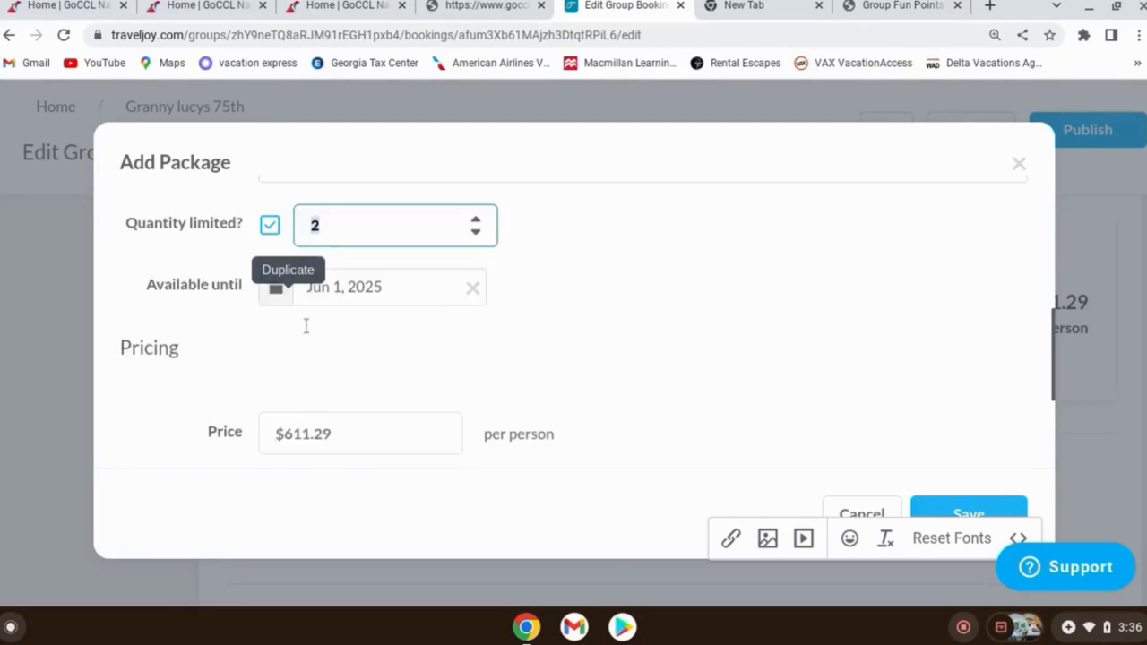
{"action": "scroll", "coordinate": [305, 325], "scroll_direction": "down", "scroll_amount": 3}
{"action": "left_click", "coordinate": [398, 230]}
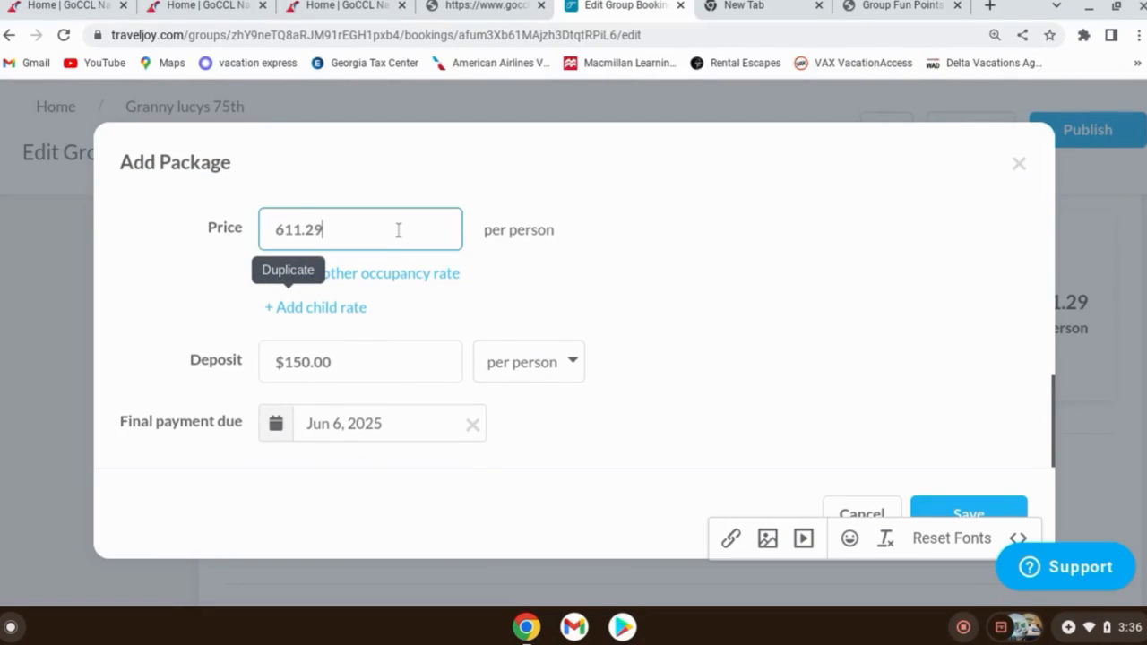
{"action": "key", "text": "BackSpace"}
{"action": "key", "text": "BackSpace"}
{"action": "key", "text": "BackSpace"}
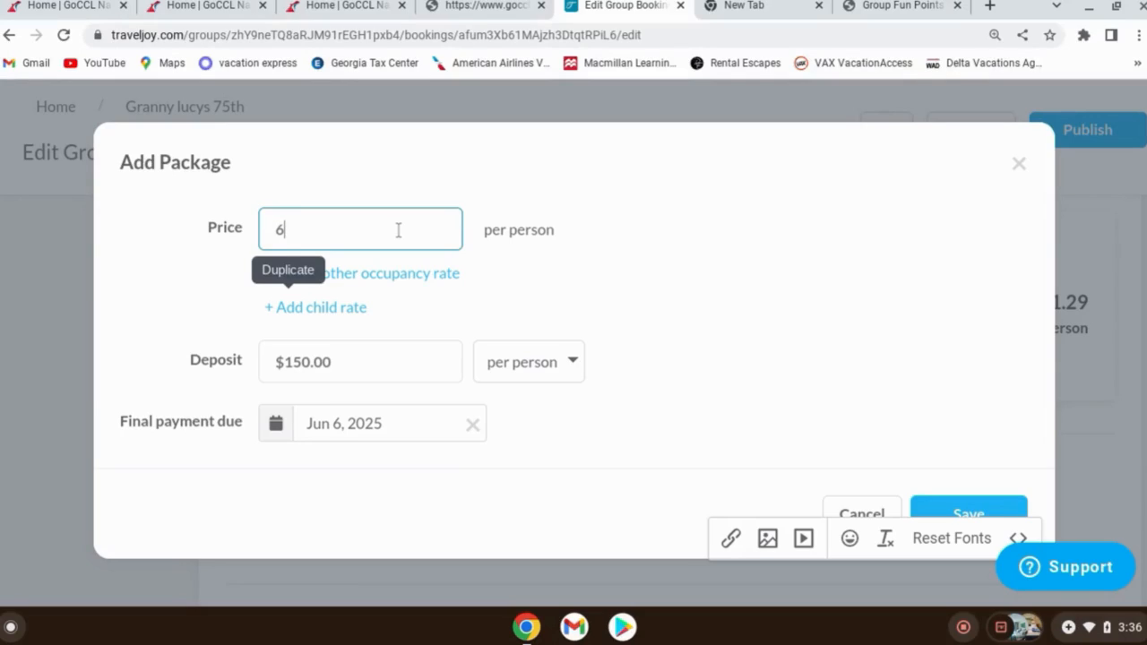
{"action": "type", "text": "91.29"}
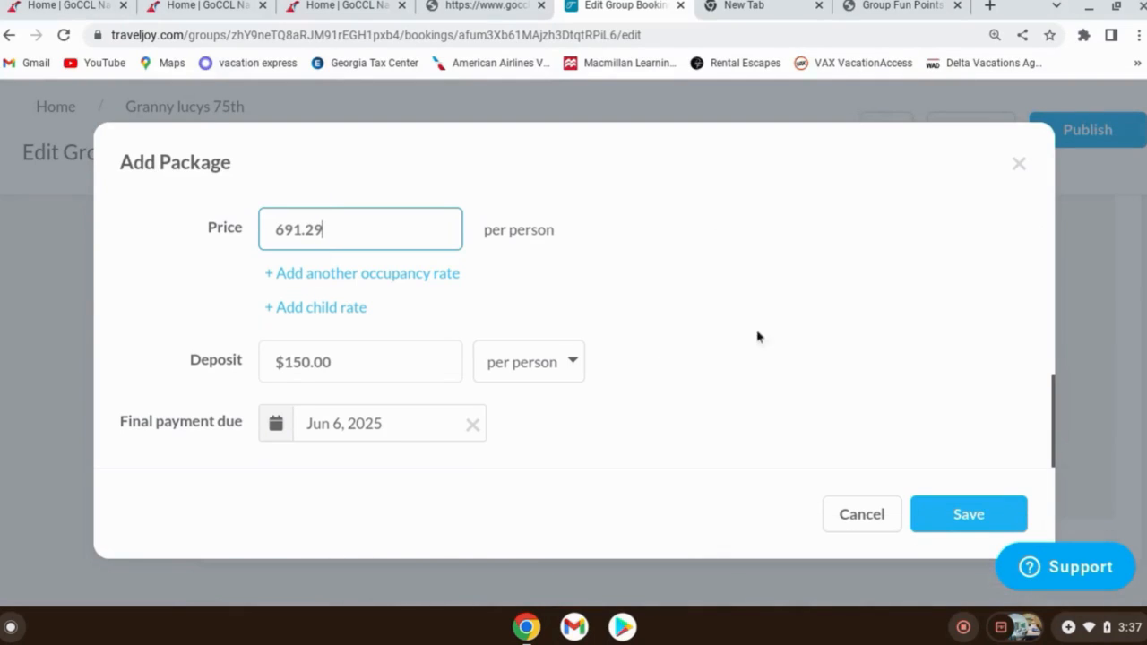
{"action": "left_click", "coordinate": [963, 516]}
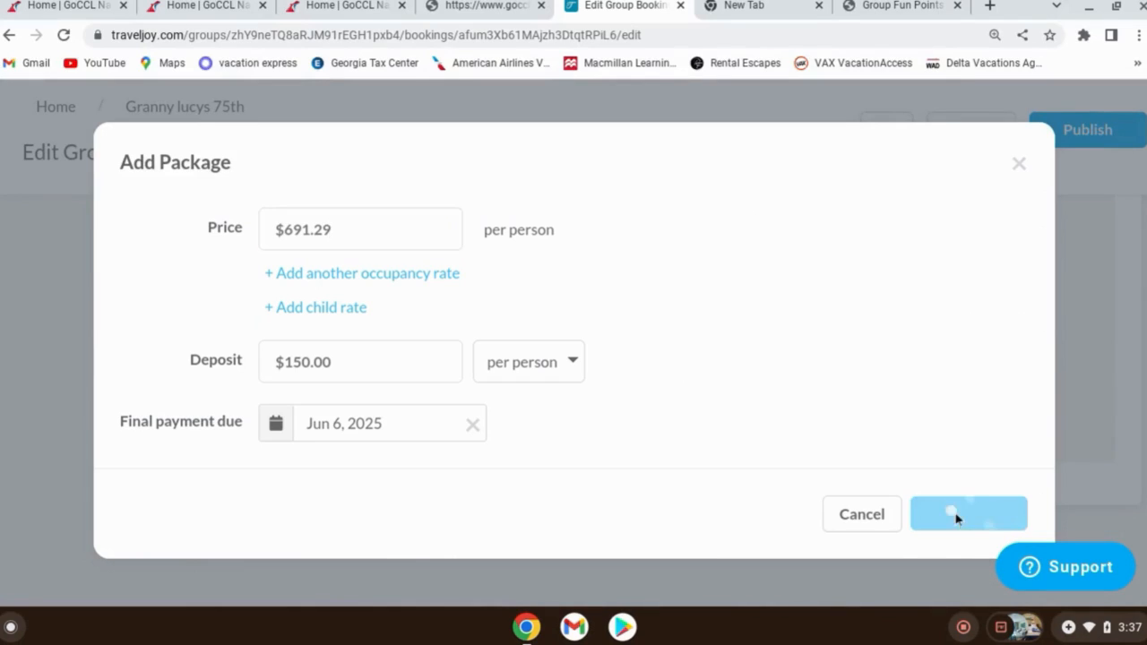
{"action": "scroll", "coordinate": [618, 422], "scroll_direction": "up", "scroll_amount": 10}
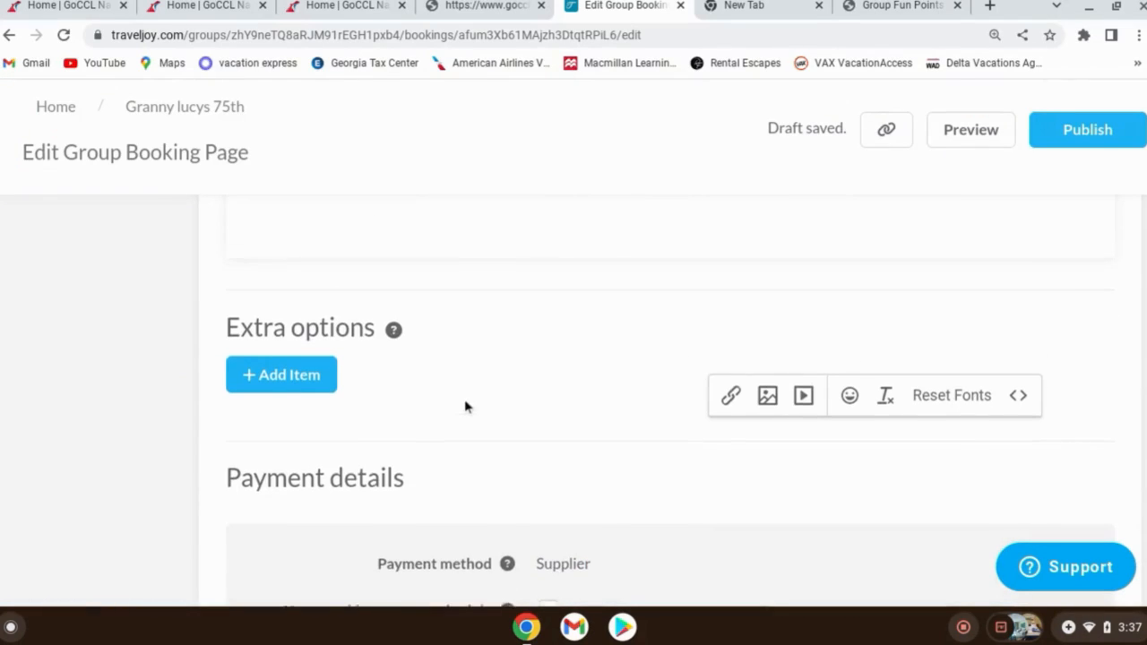
{"action": "scroll", "coordinate": [465, 400], "scroll_direction": "up", "scroll_amount": 3}
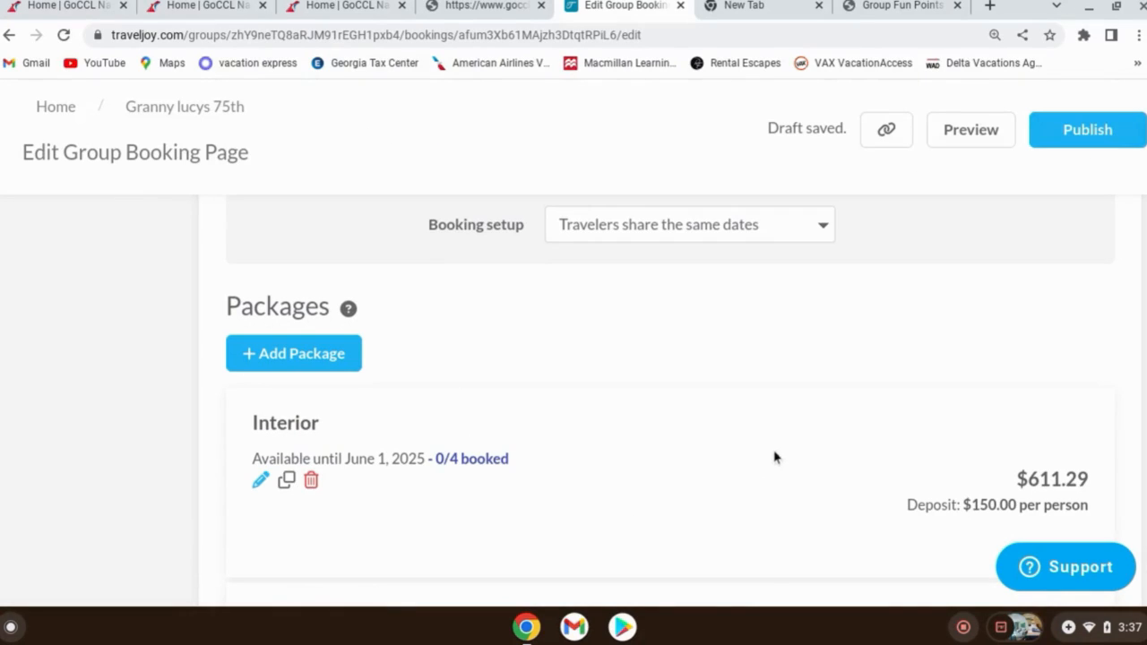
{"action": "scroll", "coordinate": [702, 428], "scroll_direction": "down", "scroll_amount": 2}
{"action": "scroll", "coordinate": [701, 421], "scroll_direction": "down", "scroll_amount": 4}
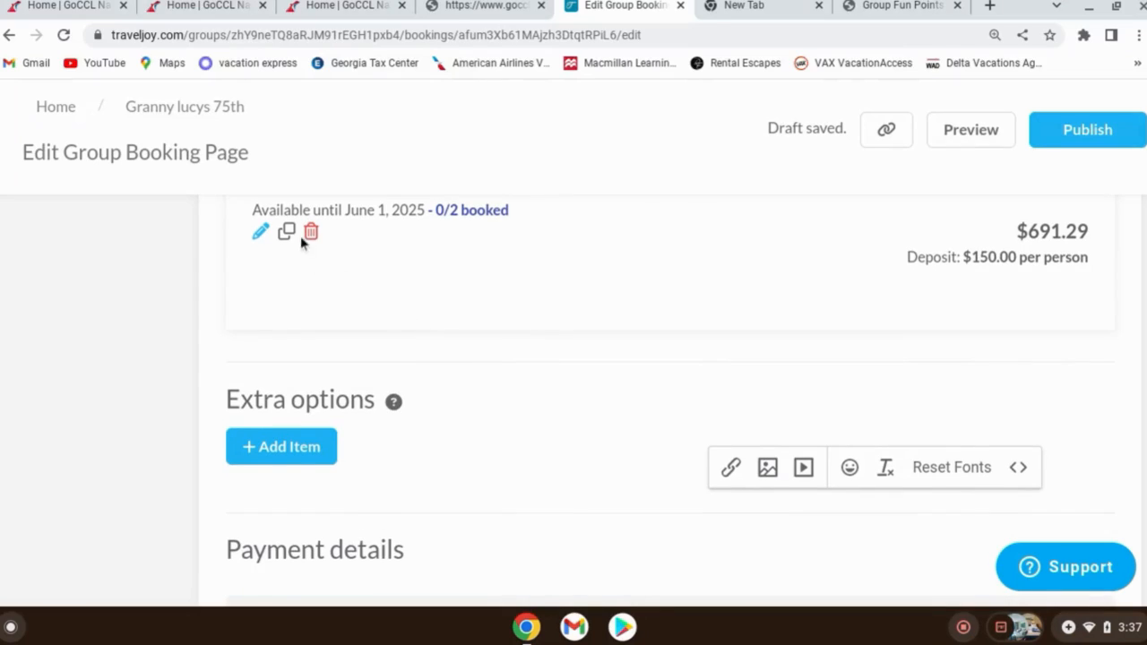
- Duplicate the Oceanview package and rename the copy 'Balcony'
{"action": "left_click", "coordinate": [286, 234]}
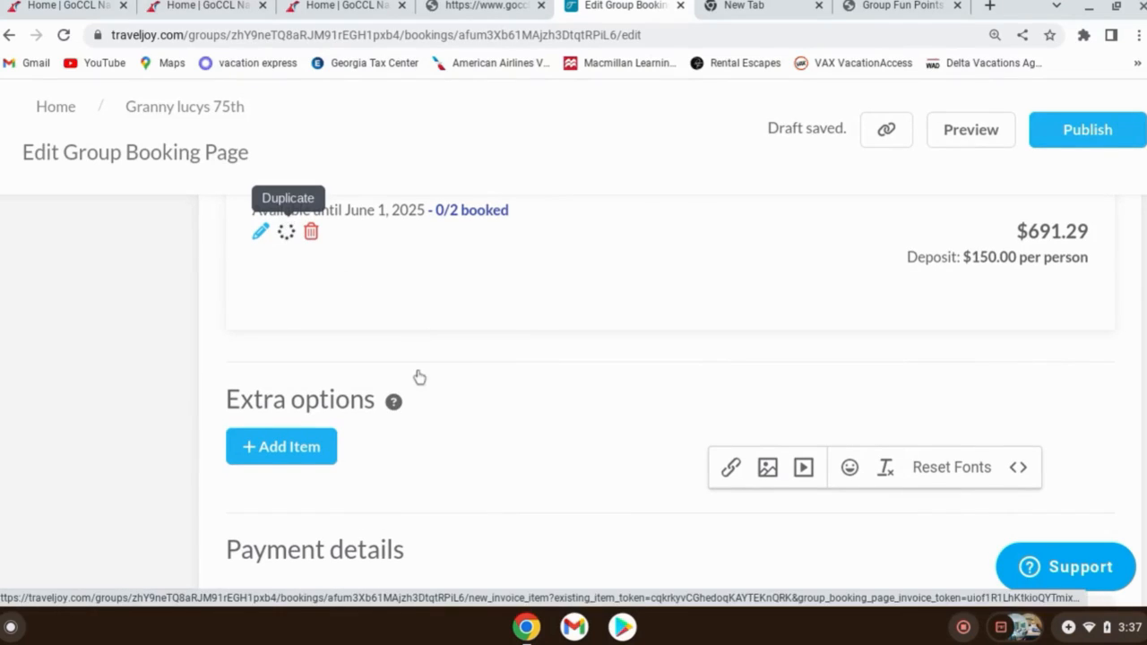
{"action": "double_click", "coordinate": [473, 328]}
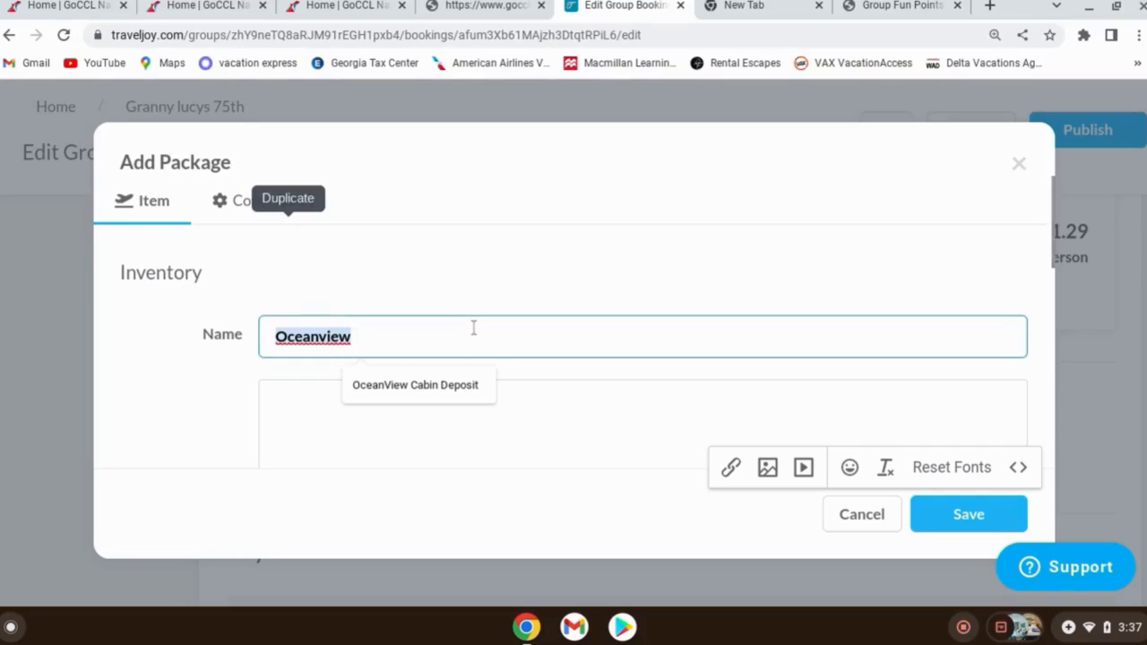
{"action": "type", "text": "Bal"}
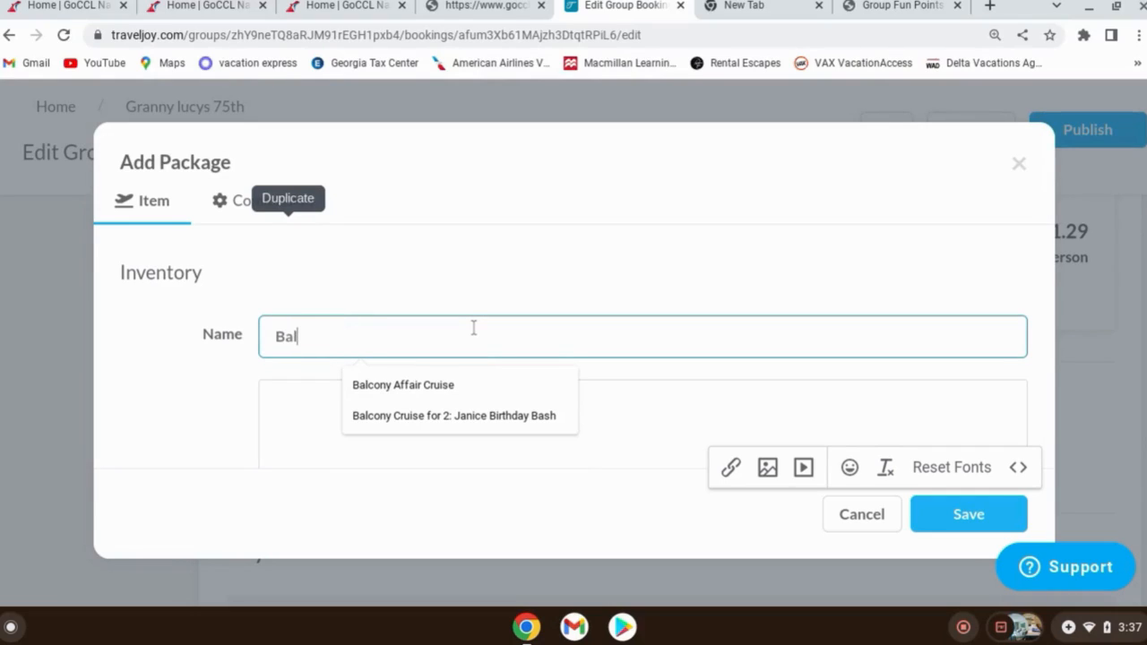
{"action": "type", "text": "cony"}
{"action": "left_click", "coordinate": [553, 304]}
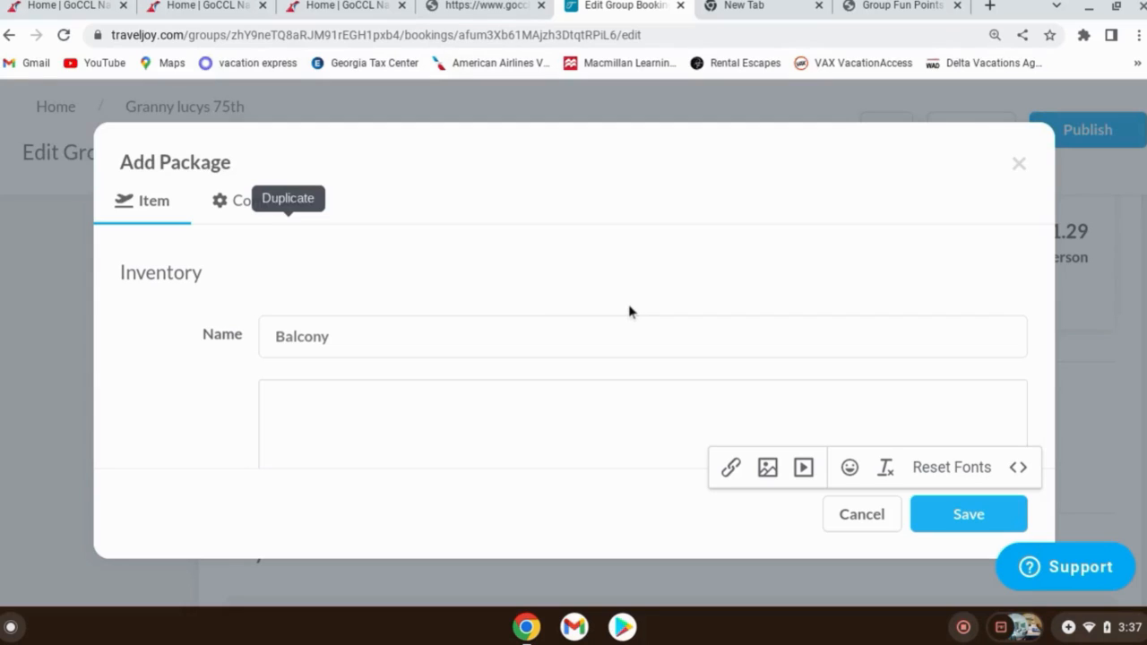
{"action": "scroll", "coordinate": [592, 349], "scroll_direction": "down", "scroll_amount": 5}
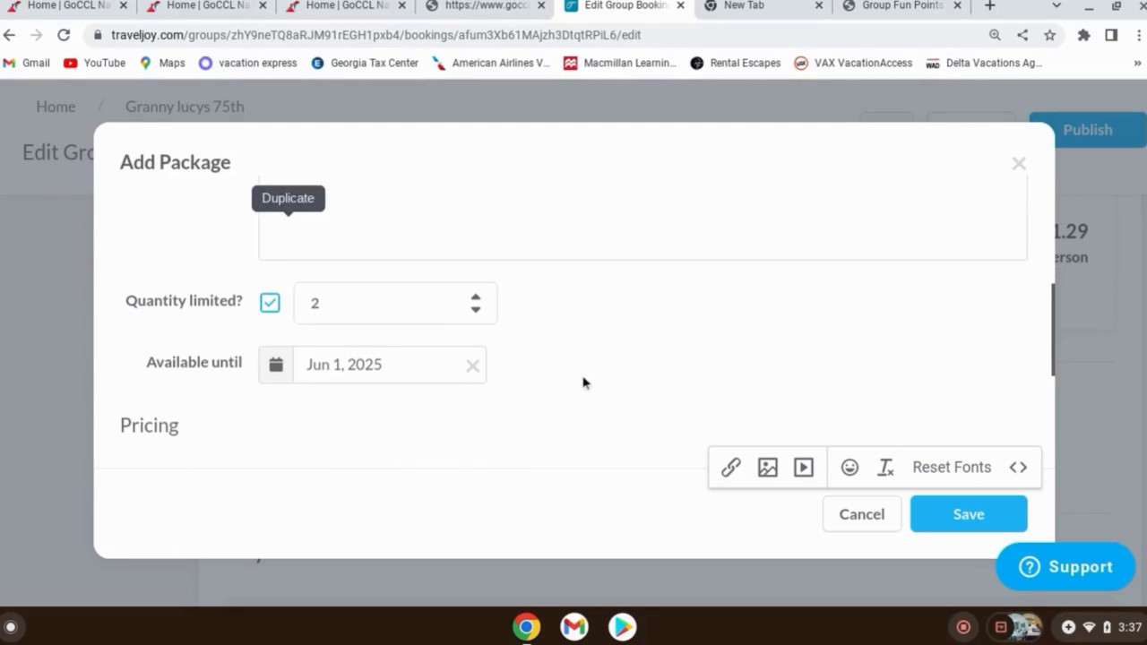
- Set Balcony's quantity to 4 and price to $876.29 per person, then save it
{"action": "double_click", "coordinate": [404, 311]}
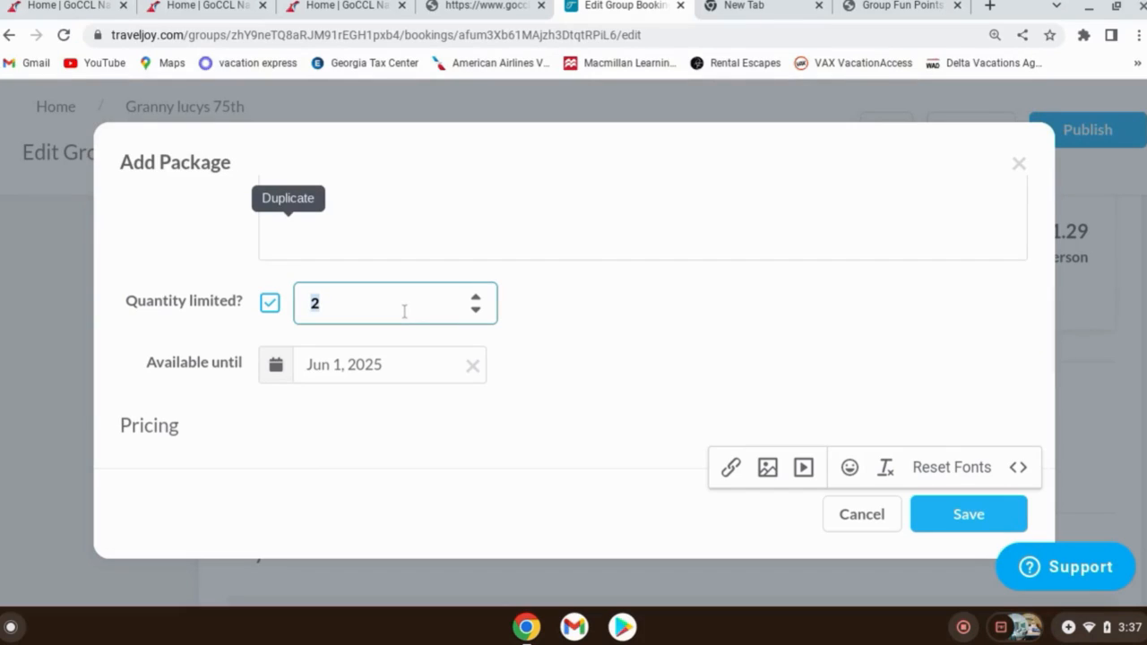
{"action": "type", "text": "4"}
{"action": "scroll", "coordinate": [242, 412], "scroll_direction": "down", "scroll_amount": 3}
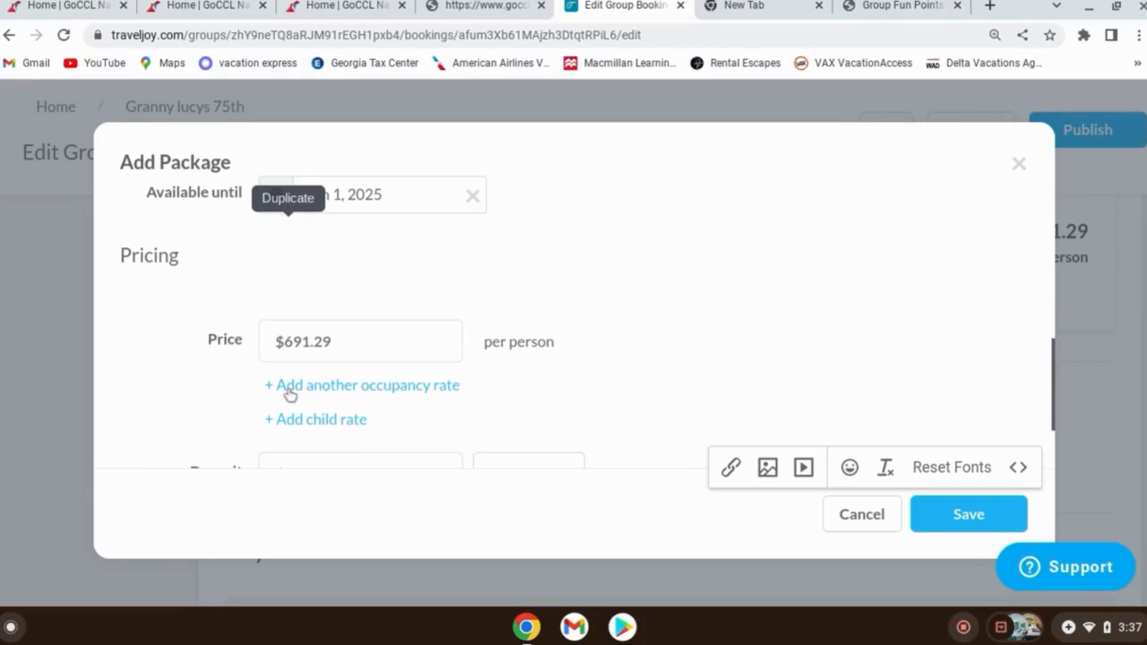
{"action": "left_click", "coordinate": [385, 313]}
{"action": "key", "text": "BackSpace"}
{"action": "key", "text": "BackSpace"}
{"action": "key", "text": "BackSpace"}
{"action": "key", "text": "BackSpace"}
{"action": "key", "text": "BackSpace"}
{"action": "key", "text": "BackSpace"}
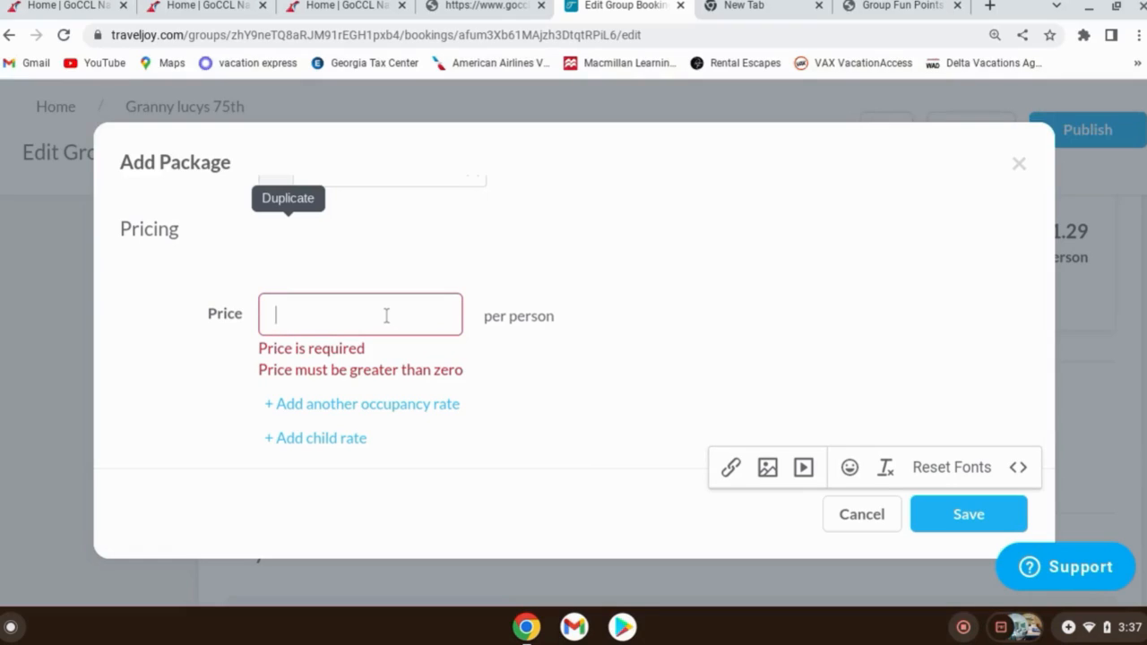
{"action": "type", "text": "876"}
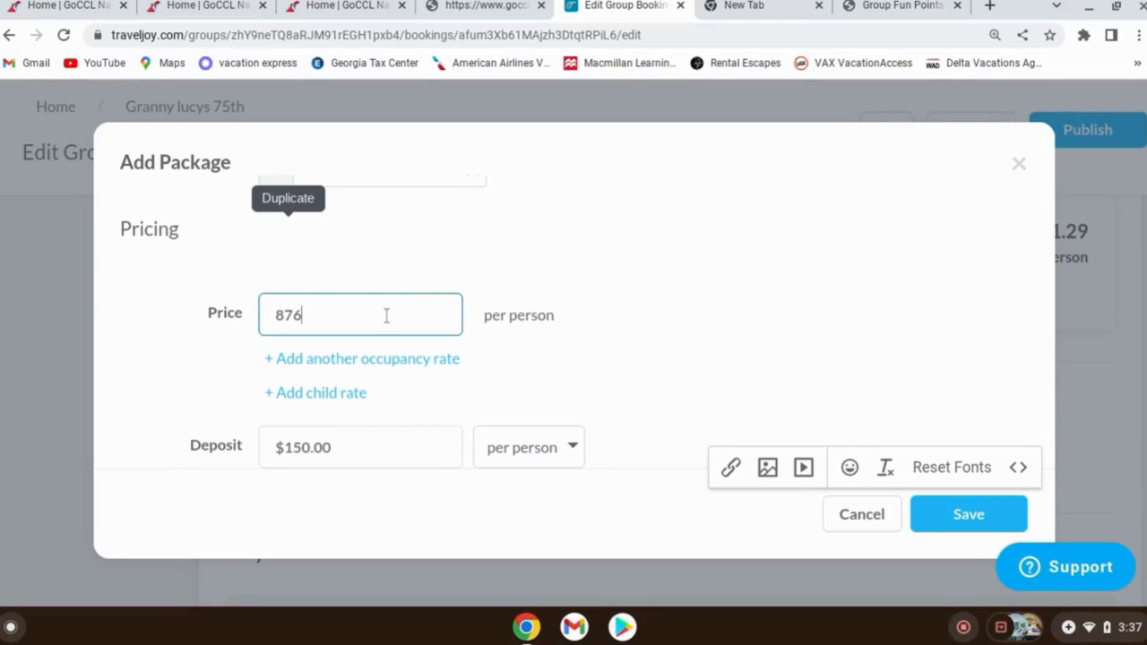
{"action": "type", "text": ".29"}
{"action": "left_click", "coordinate": [635, 305]}
{"action": "scroll", "coordinate": [735, 350], "scroll_direction": "down", "scroll_amount": 1}
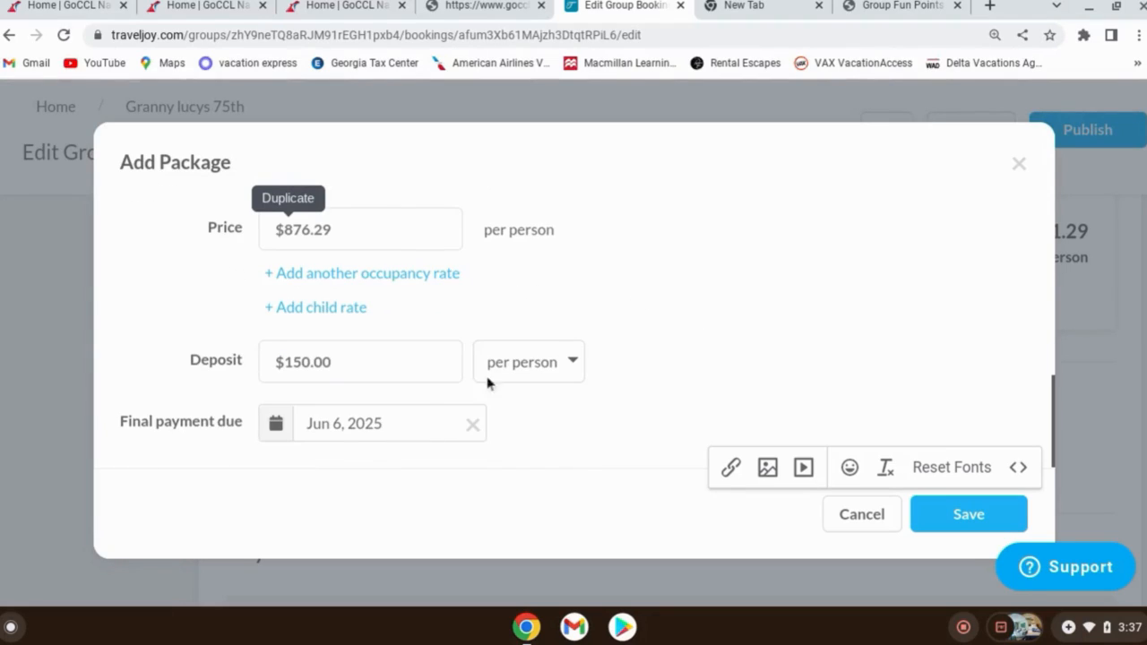
{"action": "left_click", "coordinate": [966, 520]}
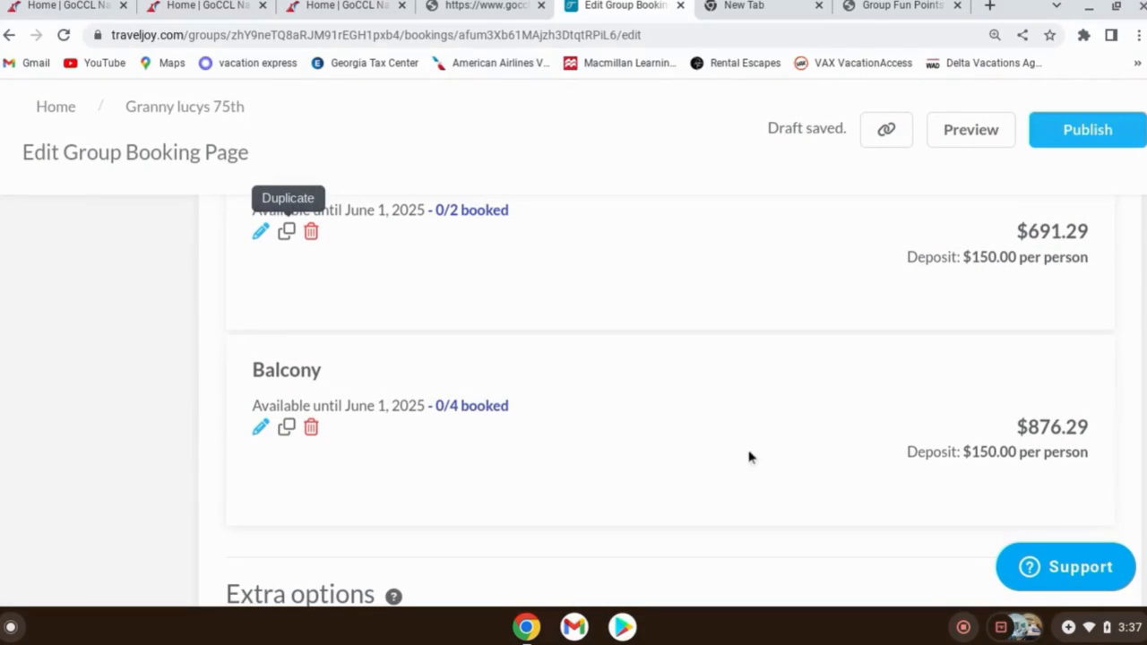
{"action": "scroll", "coordinate": [1112, 403], "scroll_direction": "up", "scroll_amount": 4}
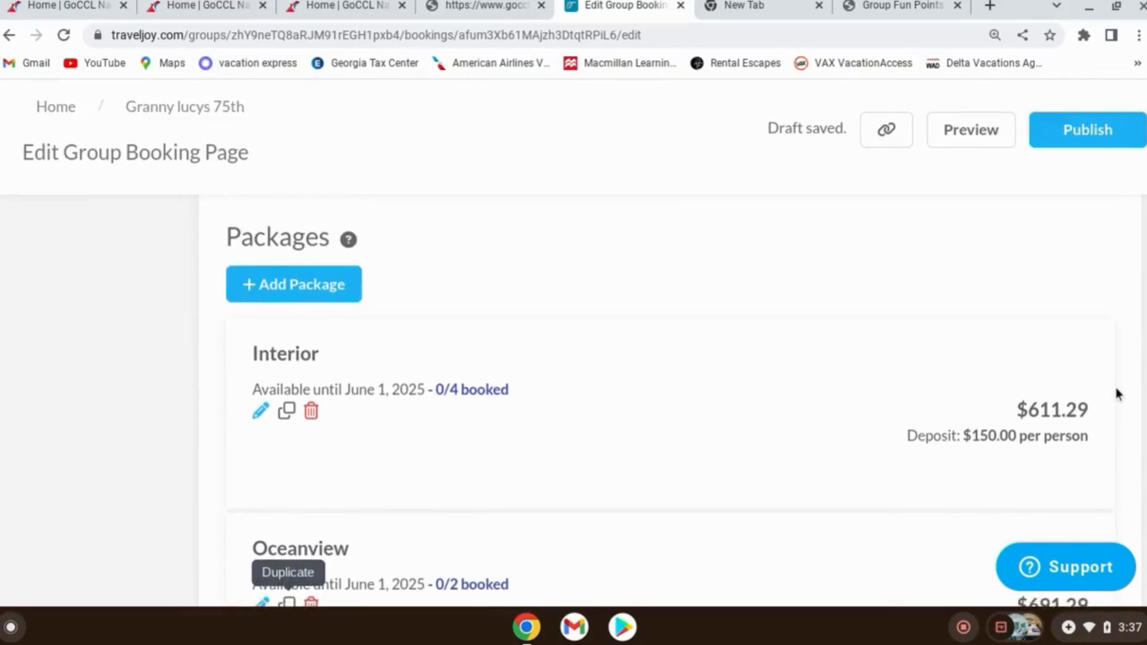
{"action": "scroll", "coordinate": [1117, 392], "scroll_direction": "down", "scroll_amount": 7}
{"action": "scroll", "coordinate": [577, 350], "scroll_direction": "up", "scroll_amount": 1}
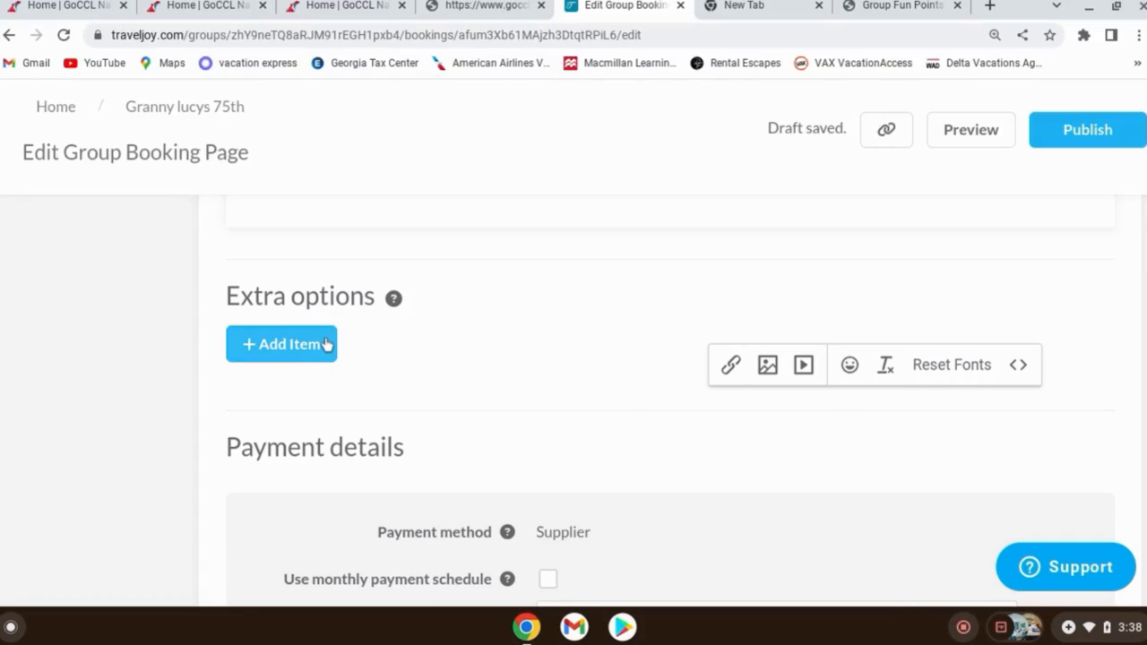
{"action": "scroll", "coordinate": [615, 358], "scroll_direction": "up", "scroll_amount": 2}
{"action": "scroll", "coordinate": [615, 350], "scroll_direction": "up", "scroll_amount": 2}
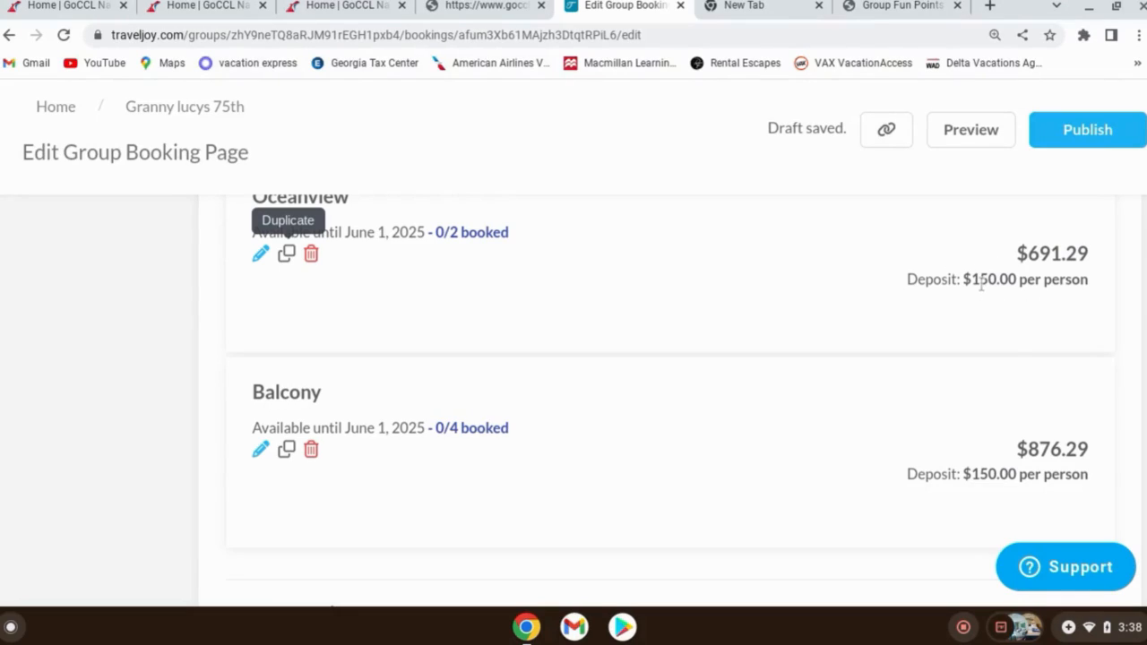
{"action": "scroll", "coordinate": [750, 341], "scroll_direction": "down", "scroll_amount": 3}
{"action": "scroll", "coordinate": [750, 337], "scroll_direction": "up", "scroll_amount": 1}
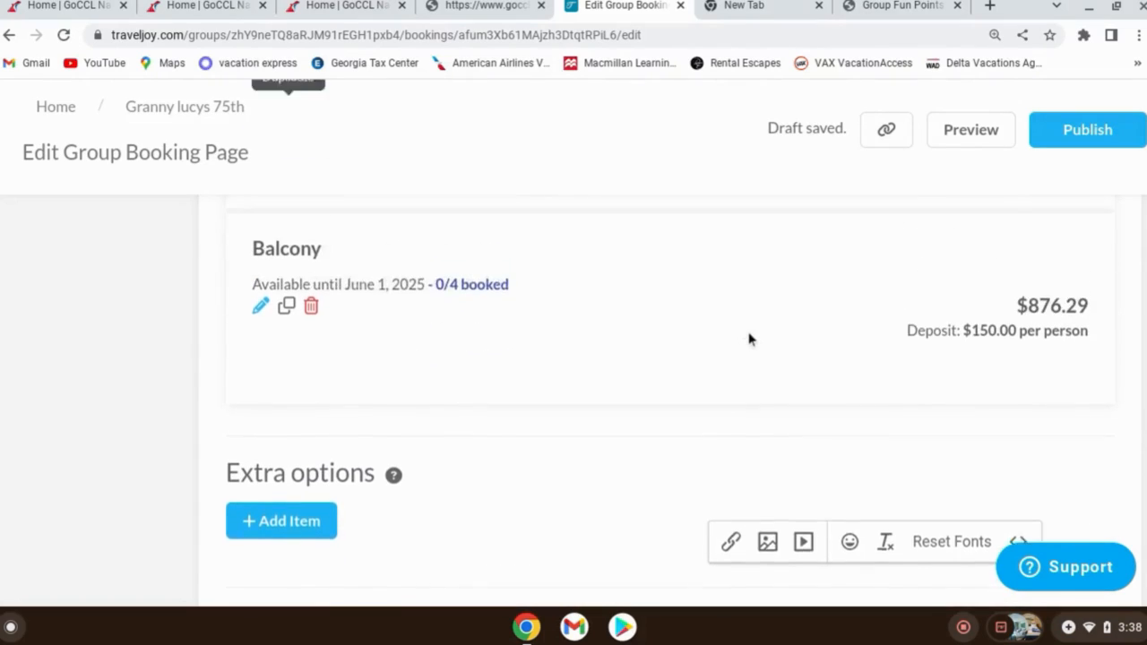
{"action": "scroll", "coordinate": [997, 278], "scroll_direction": "up", "scroll_amount": 1}
{"action": "scroll", "coordinate": [566, 331], "scroll_direction": "down", "scroll_amount": 1}
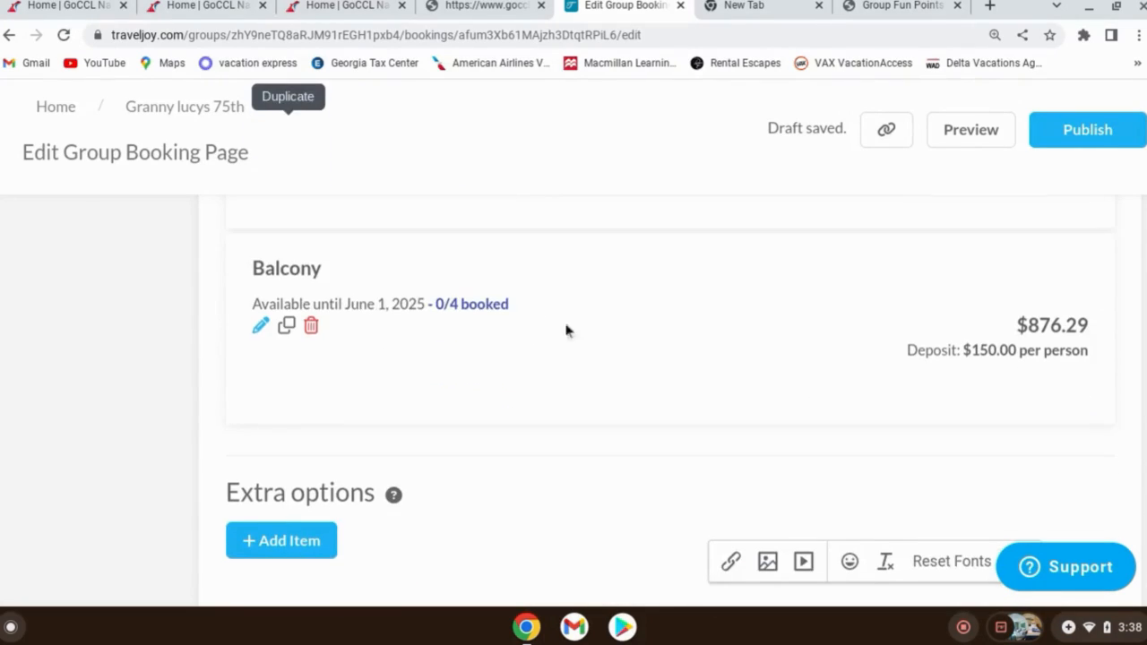
{"action": "scroll", "coordinate": [566, 331], "scroll_direction": "down", "scroll_amount": 2}
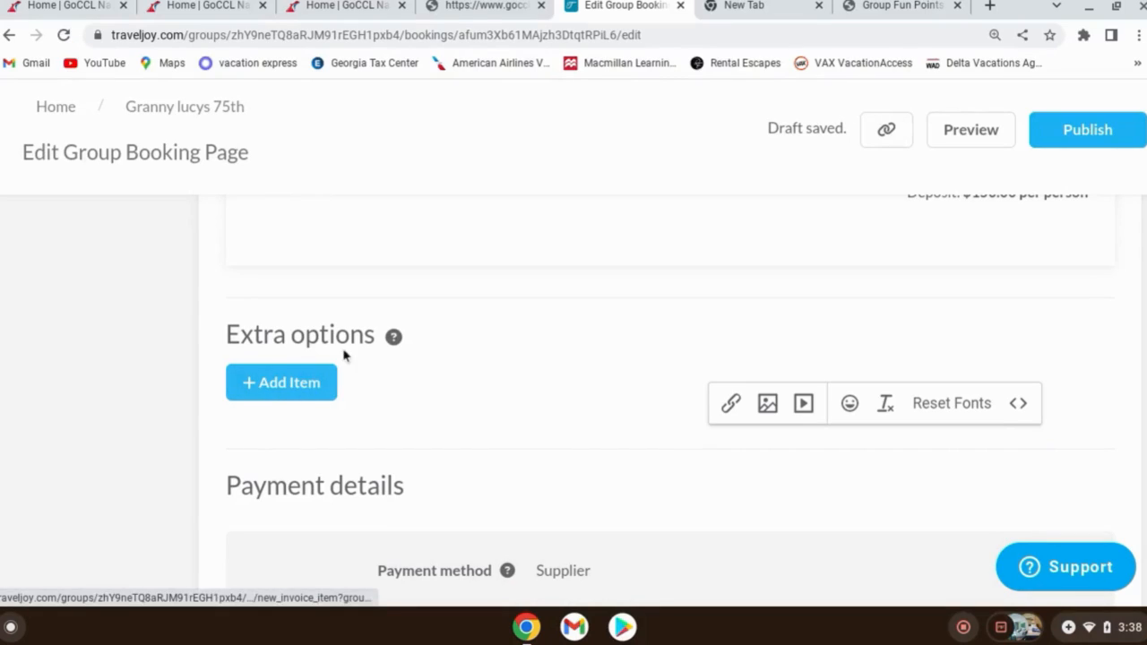
{"action": "scroll", "coordinate": [658, 413], "scroll_direction": "down", "scroll_amount": 4}
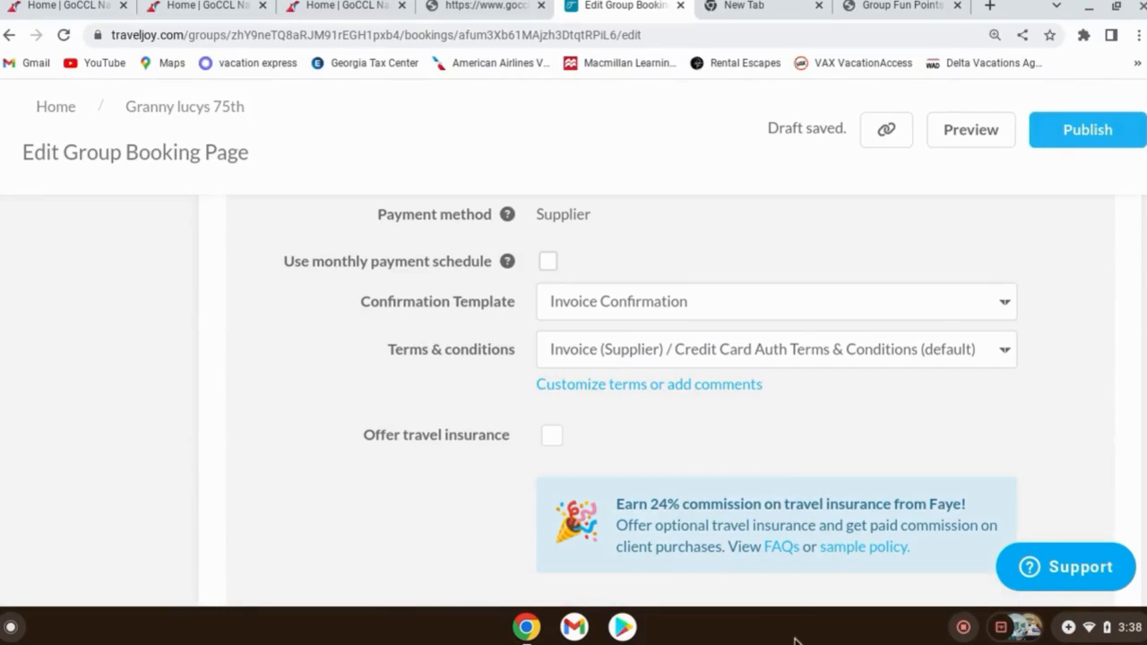
- Tick 'Use monthly payment schedule' in the Payment details section
{"action": "scroll", "coordinate": [580, 267], "scroll_direction": "up", "scroll_amount": 1}
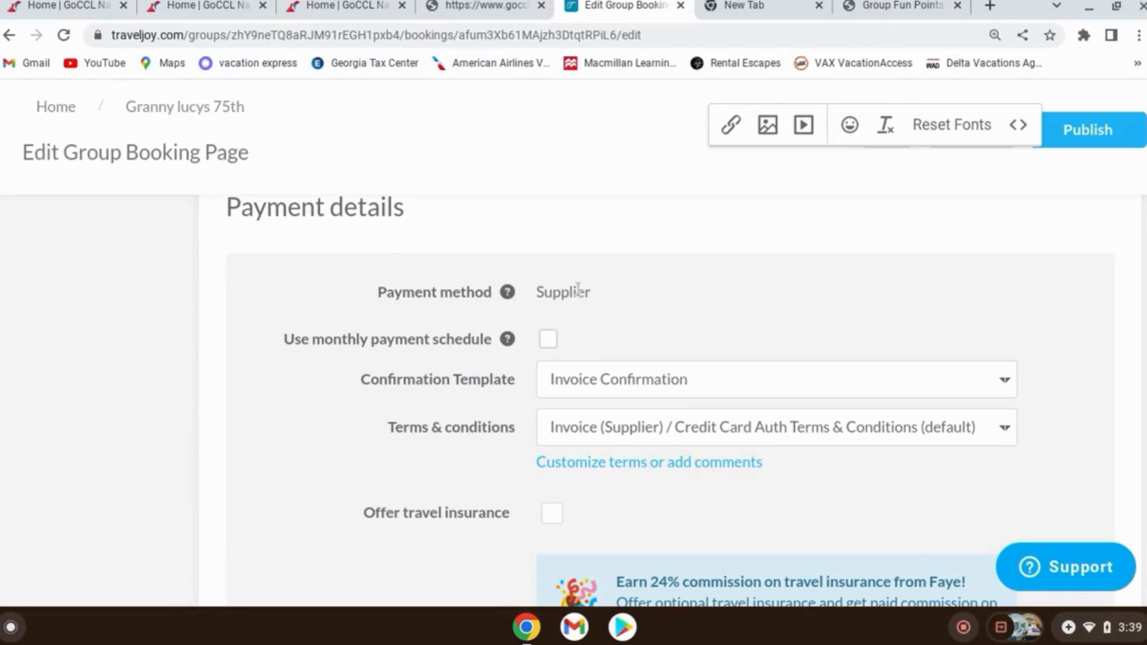
{"action": "left_click", "coordinate": [549, 344]}
{"action": "scroll", "coordinate": [731, 324], "scroll_direction": "down", "scroll_amount": 3}
{"action": "scroll", "coordinate": [694, 302], "scroll_direction": "up", "scroll_amount": 4}
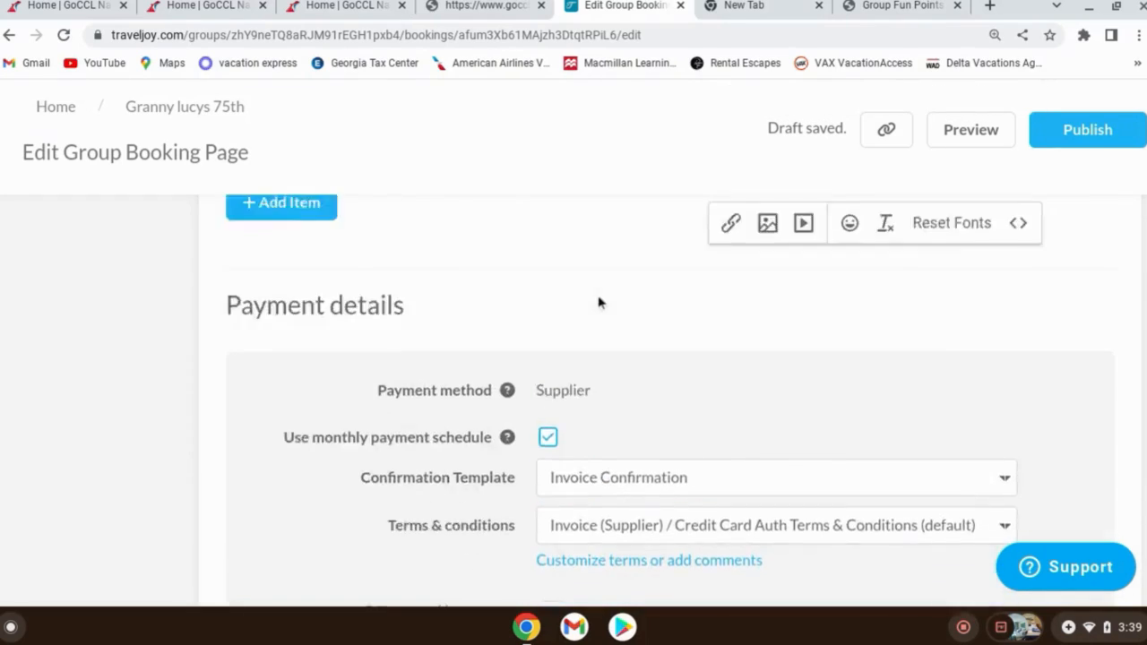
{"action": "scroll", "coordinate": [289, 310], "scroll_direction": "up", "scroll_amount": 10}
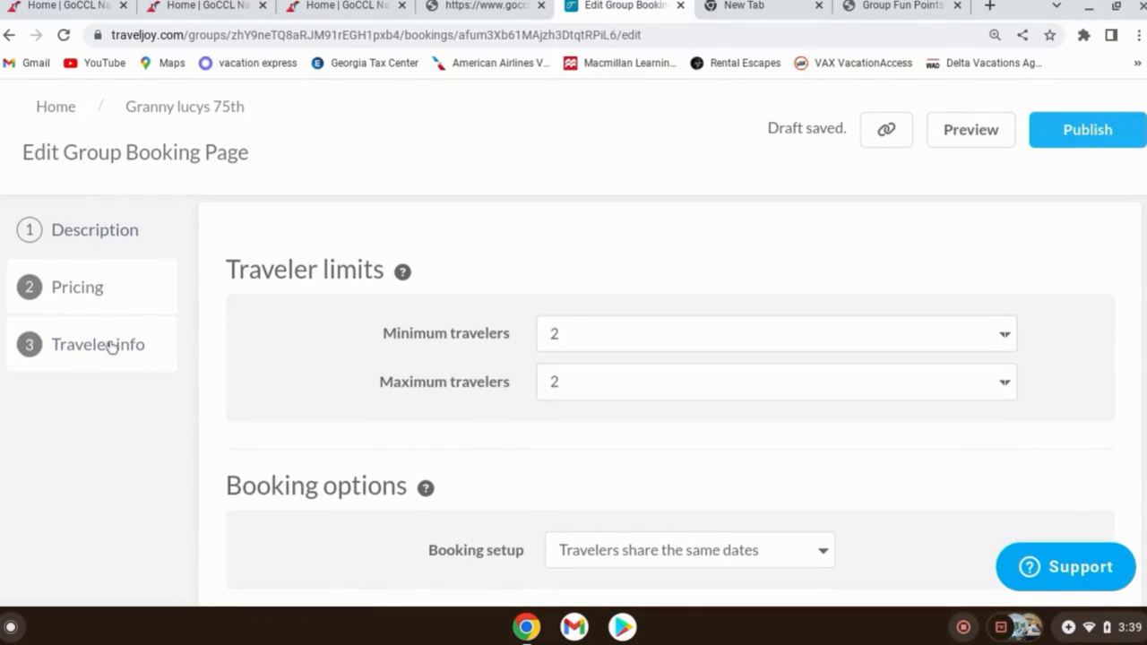
- Go to step 3, Traveler info, in the booking editor's step list
{"action": "left_click", "coordinate": [95, 348]}
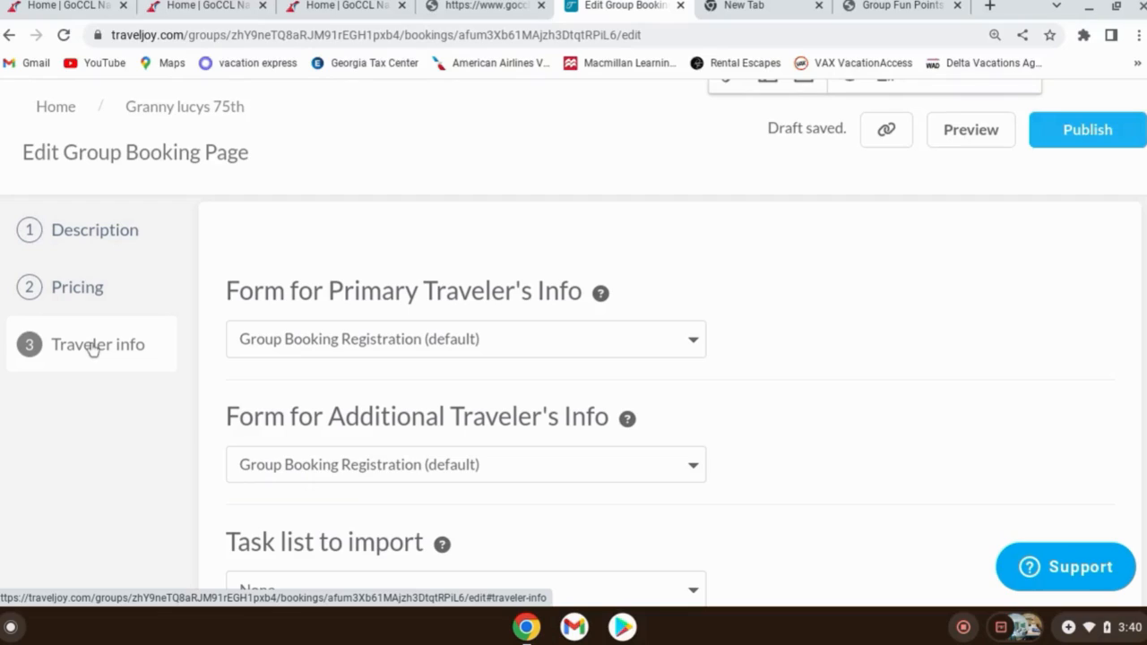
- Choose Cruise Guest Form for the primary traveler info
{"action": "left_click", "coordinate": [565, 336]}
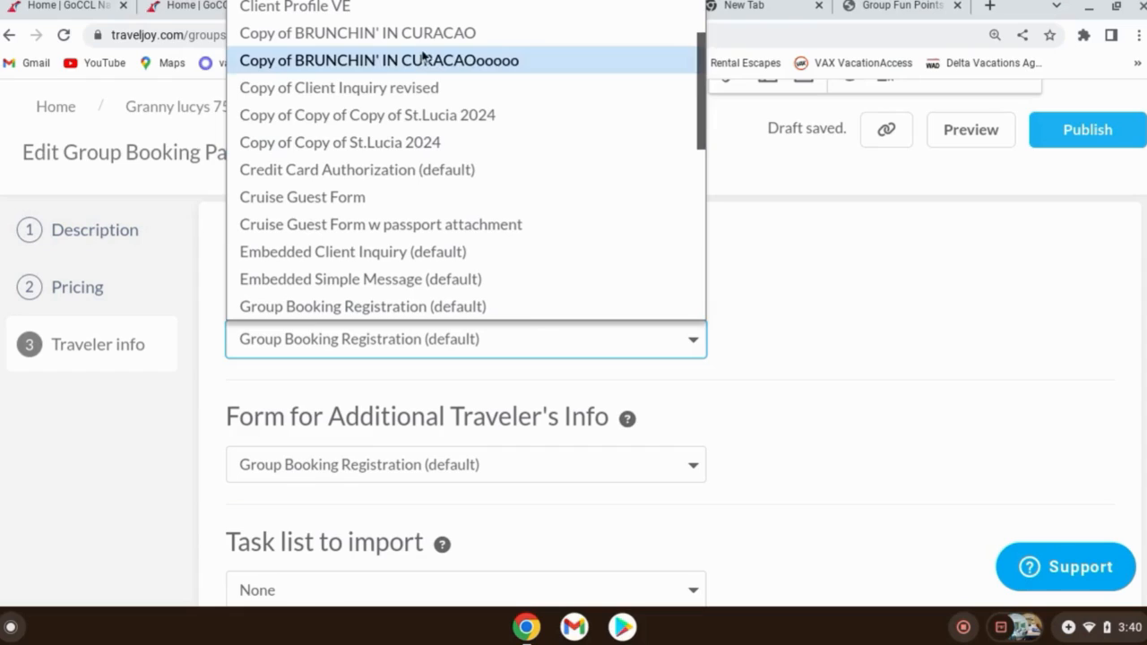
{"action": "scroll", "coordinate": [388, 196], "scroll_direction": "down", "scroll_amount": 8}
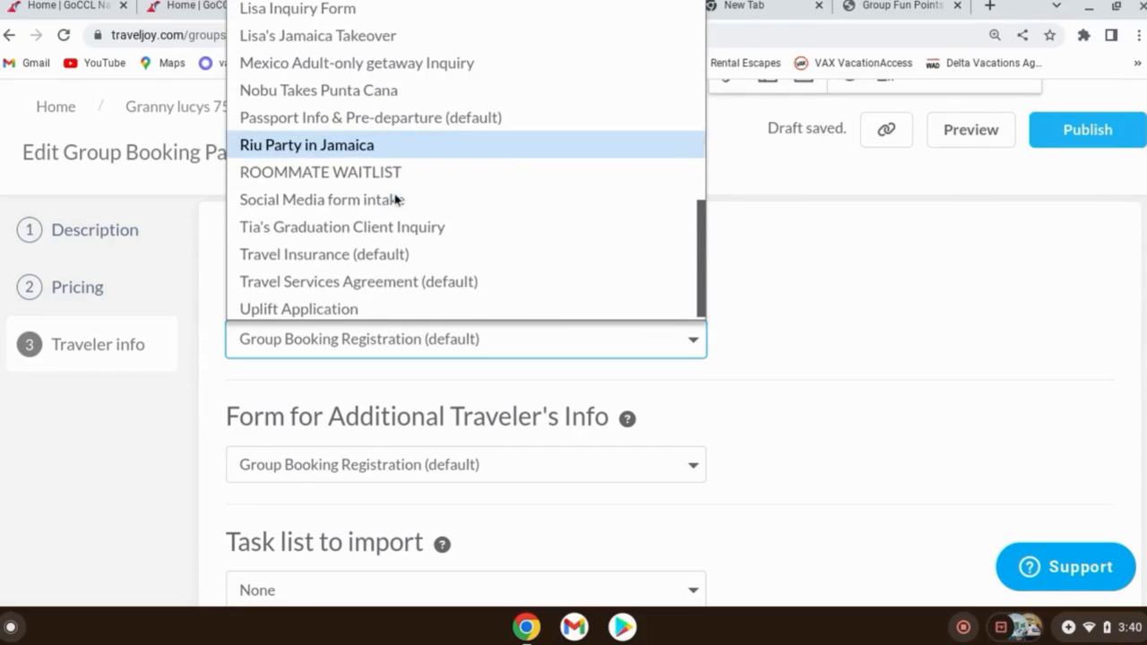
{"action": "scroll", "coordinate": [373, 141], "scroll_direction": "up", "scroll_amount": 4}
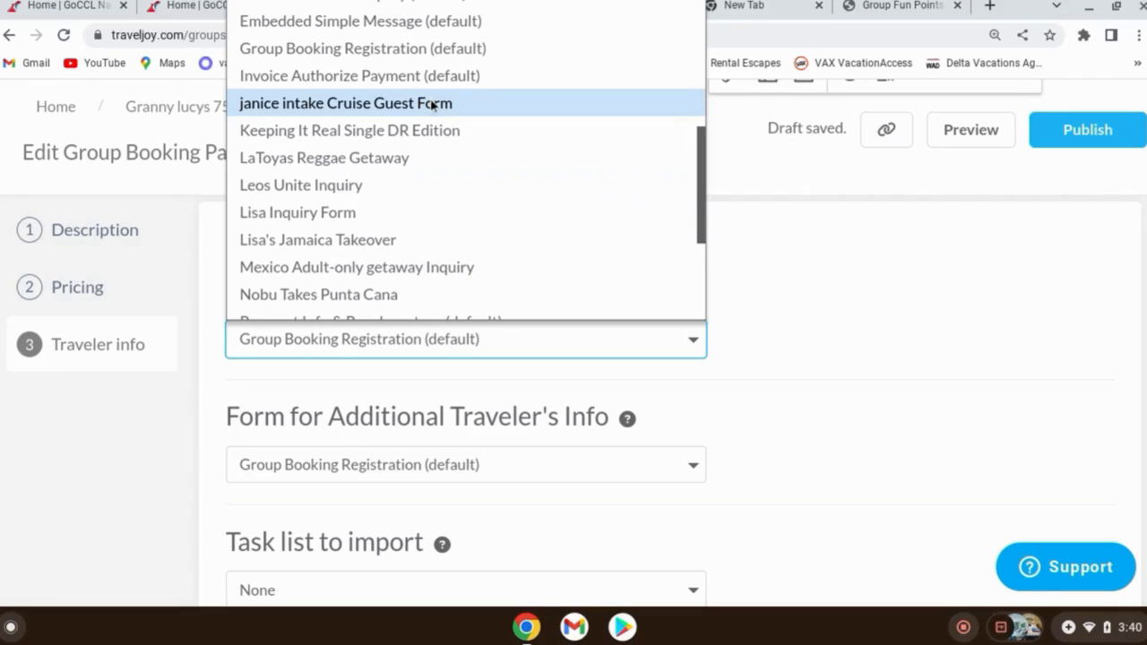
{"action": "scroll", "coordinate": [494, 113], "scroll_direction": "up", "scroll_amount": 3}
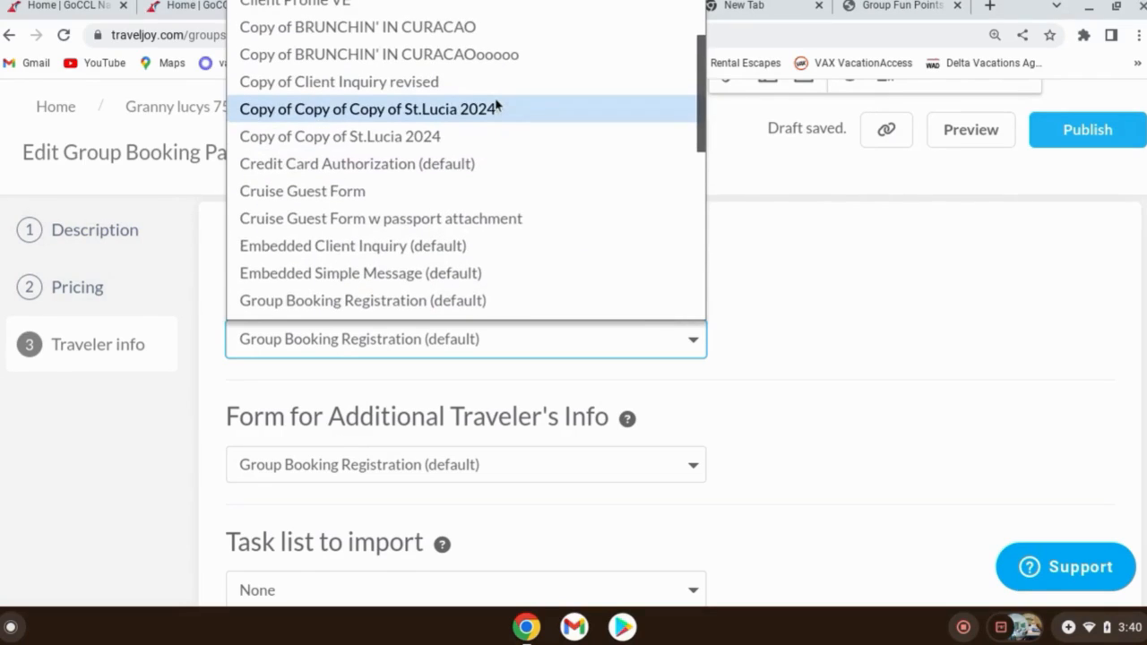
{"action": "scroll", "coordinate": [487, 90], "scroll_direction": "up", "scroll_amount": 2}
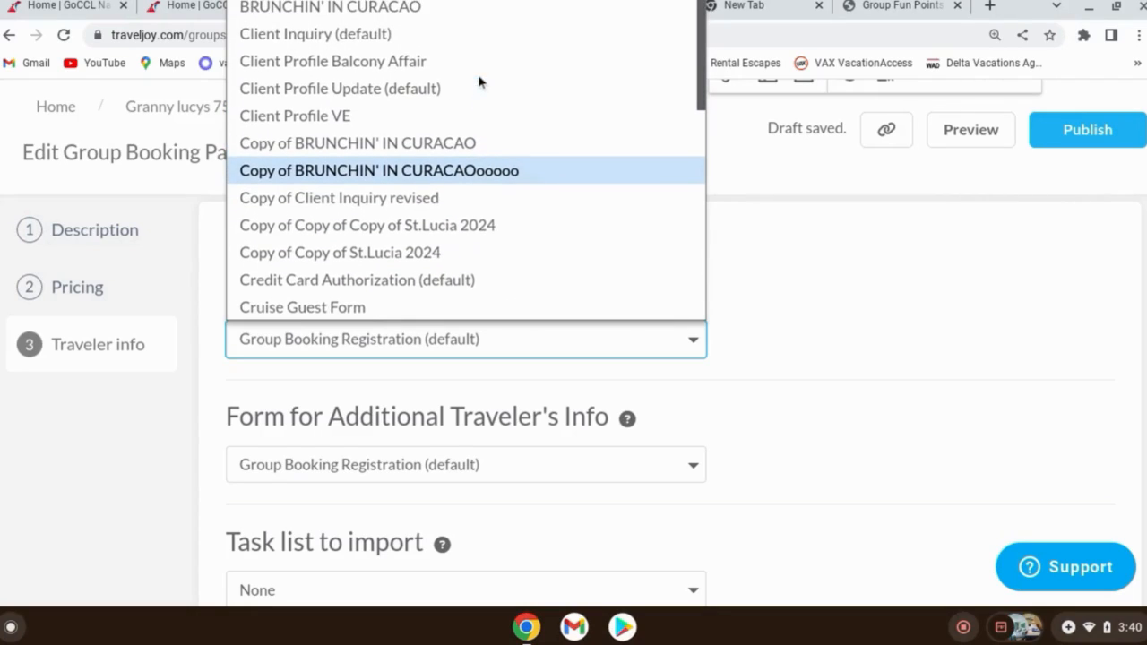
{"action": "scroll", "coordinate": [481, 82], "scroll_direction": "down", "scroll_amount": 2}
{"action": "scroll", "coordinate": [480, 83], "scroll_direction": "down", "scroll_amount": 2}
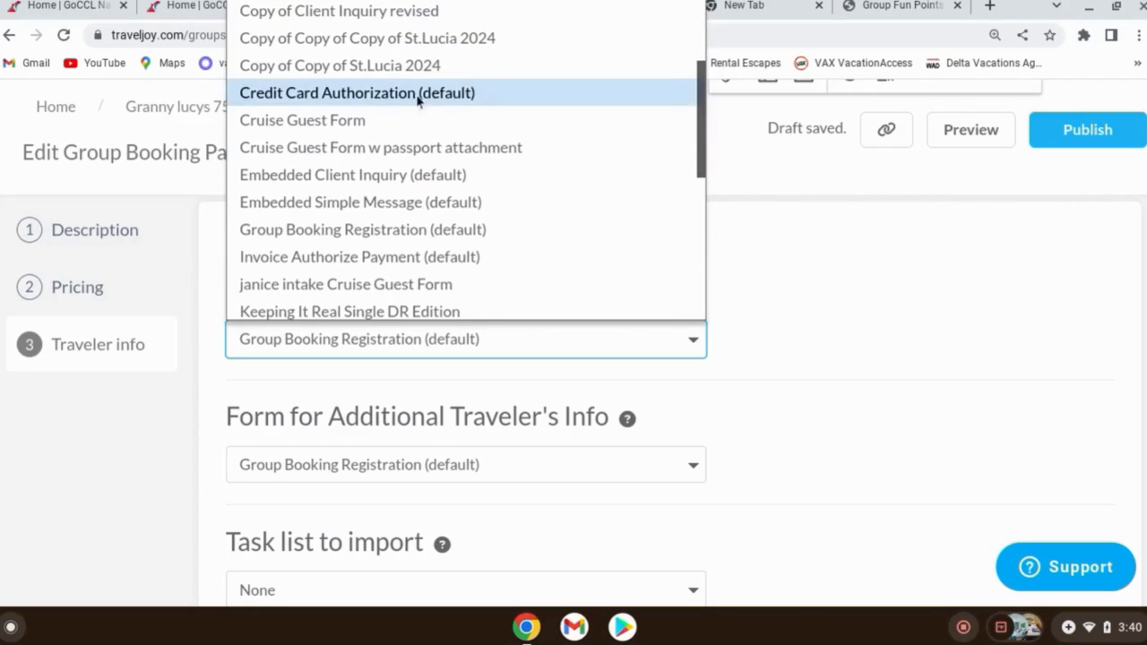
{"action": "left_click", "coordinate": [320, 126]}
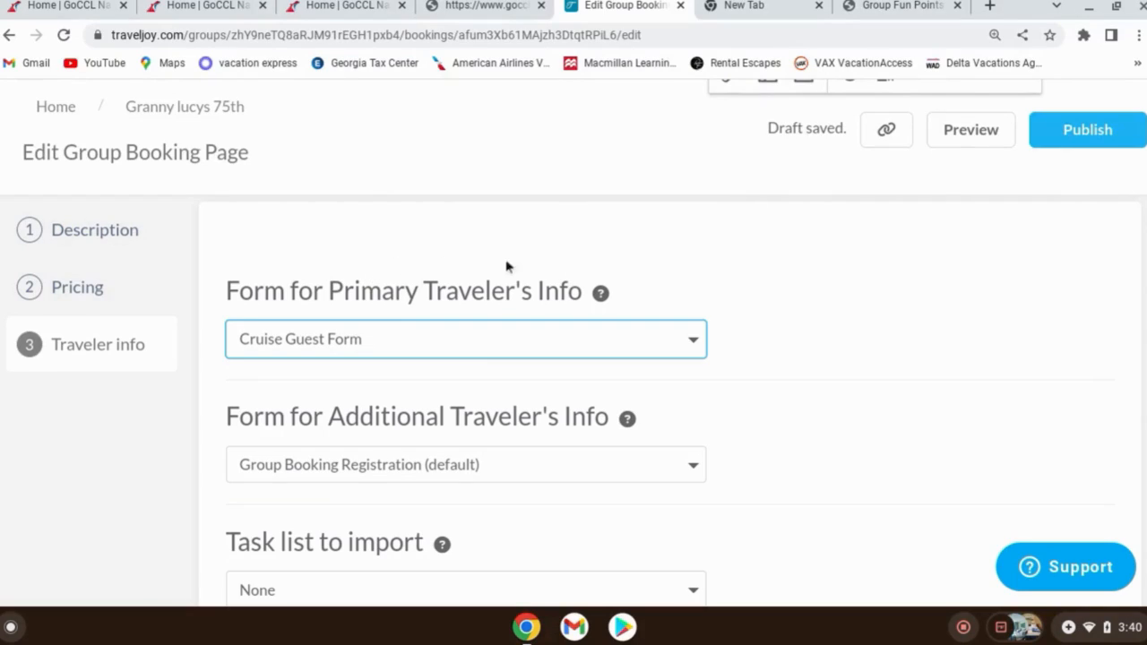
- Choose Cruise Guest Form for the additional travelers' info, leaving Task list as None
{"action": "left_click", "coordinate": [420, 466]}
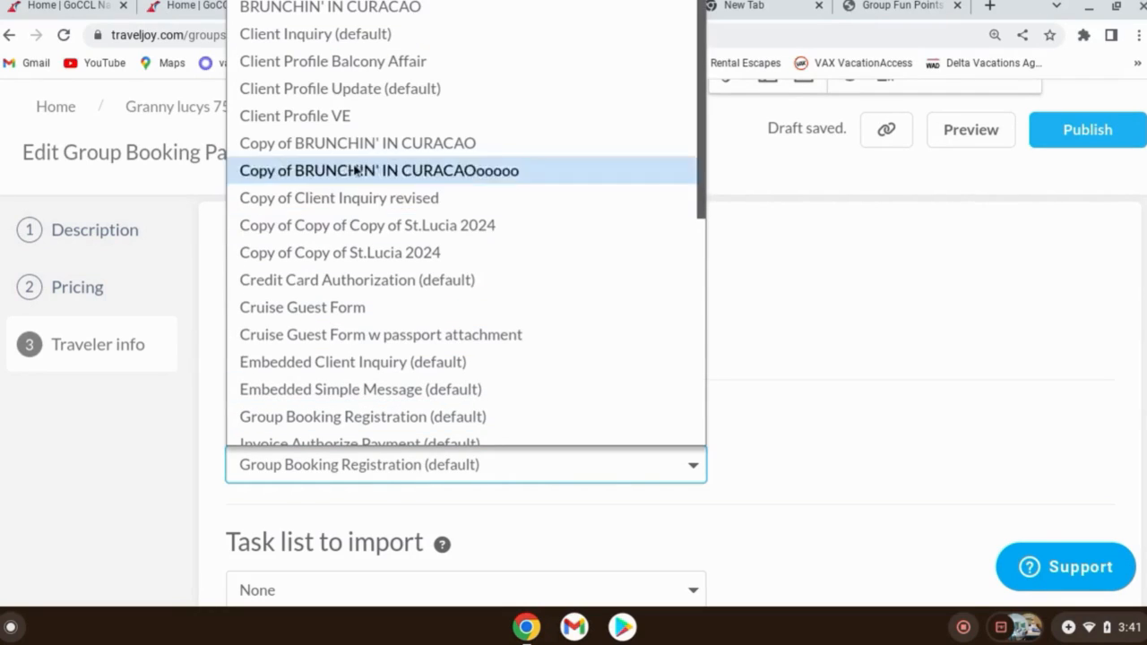
{"action": "left_click", "coordinate": [314, 307]}
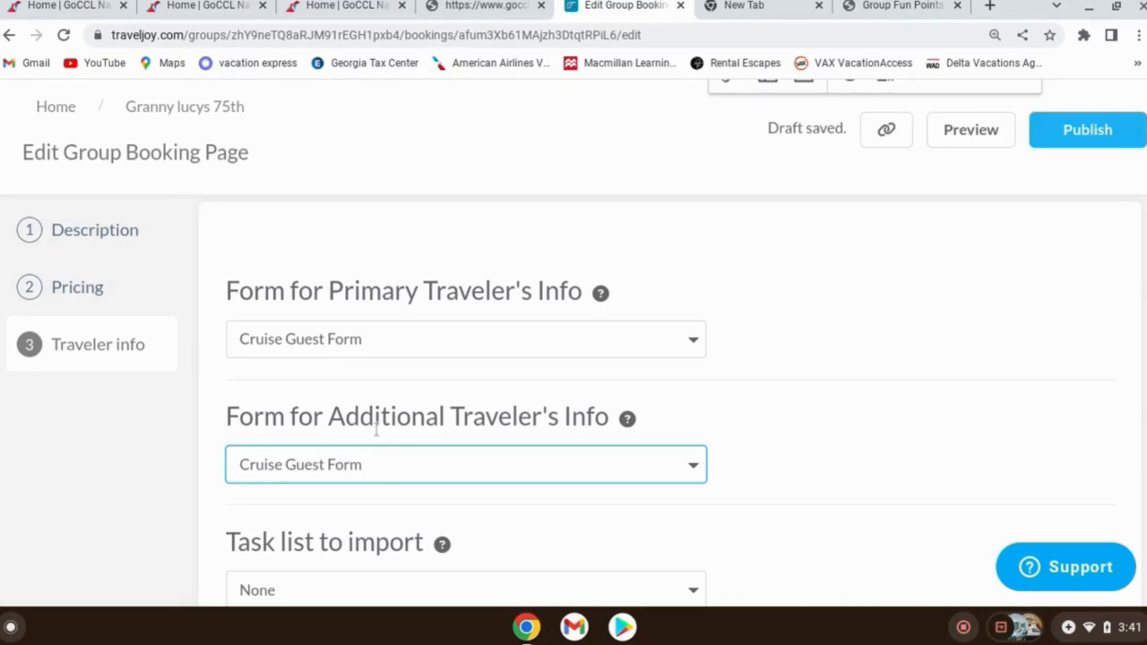
{"action": "left_click", "coordinate": [395, 463]}
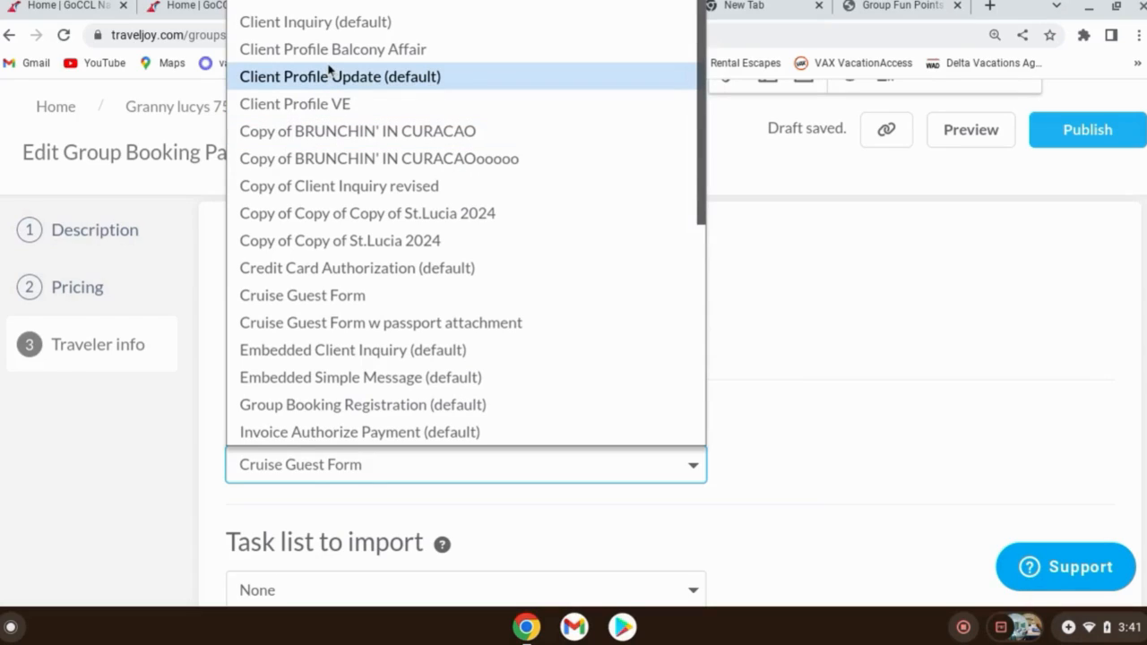
{"action": "scroll", "coordinate": [323, 78], "scroll_direction": "up", "scroll_amount": 1}
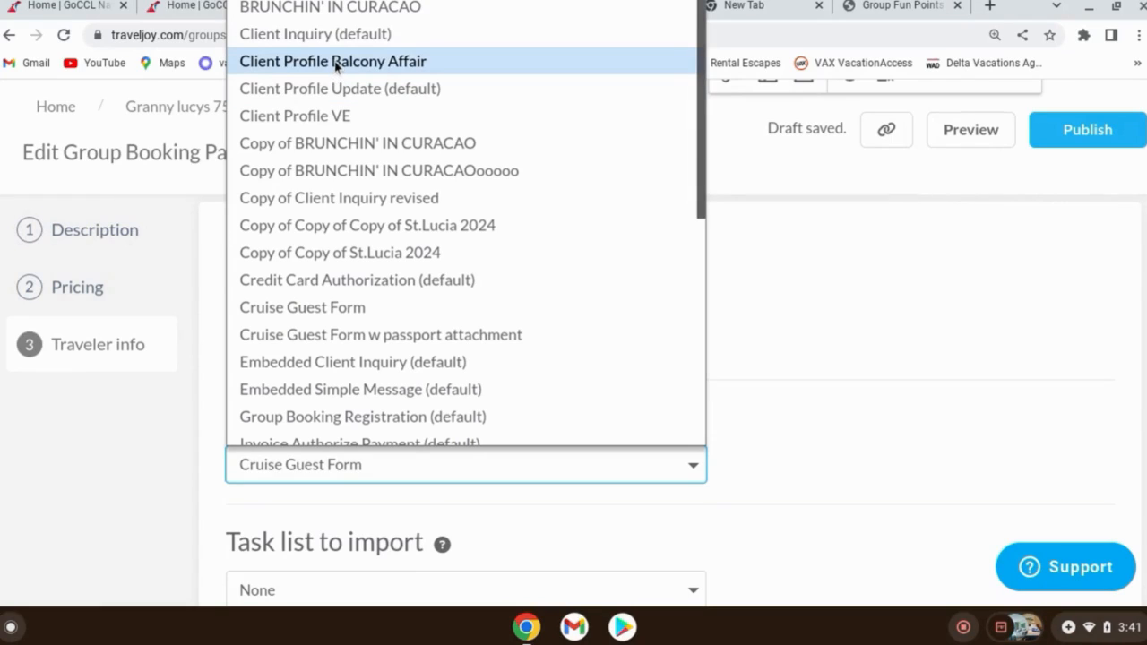
{"action": "scroll", "coordinate": [377, 116], "scroll_direction": "down", "scroll_amount": 5}
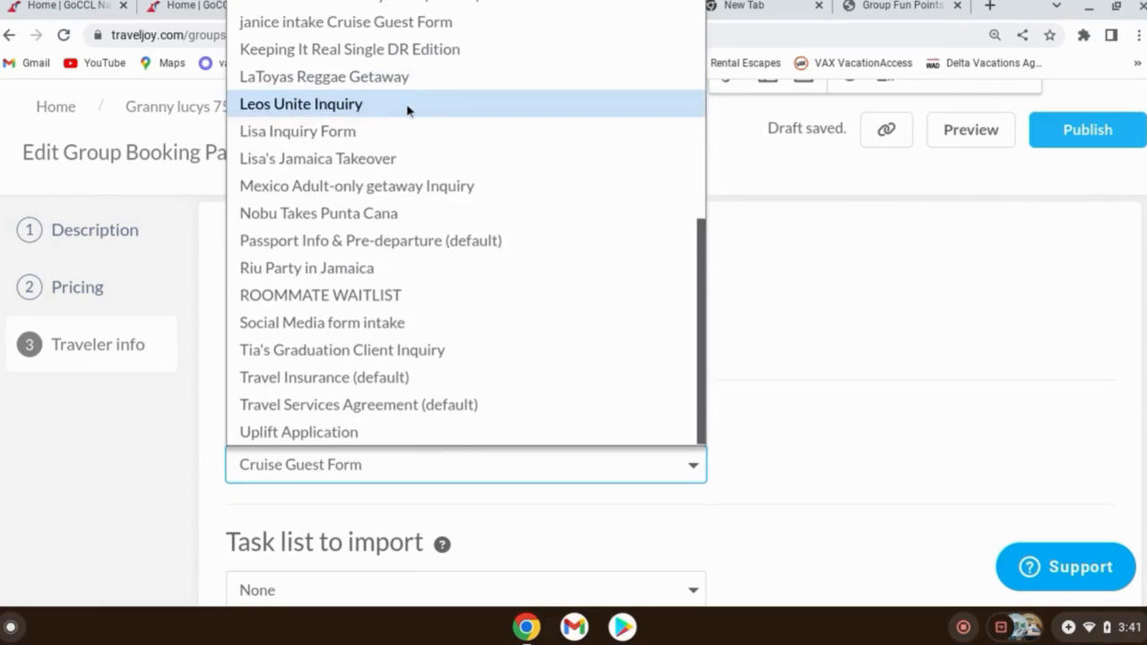
{"action": "left_click", "coordinate": [765, 244]}
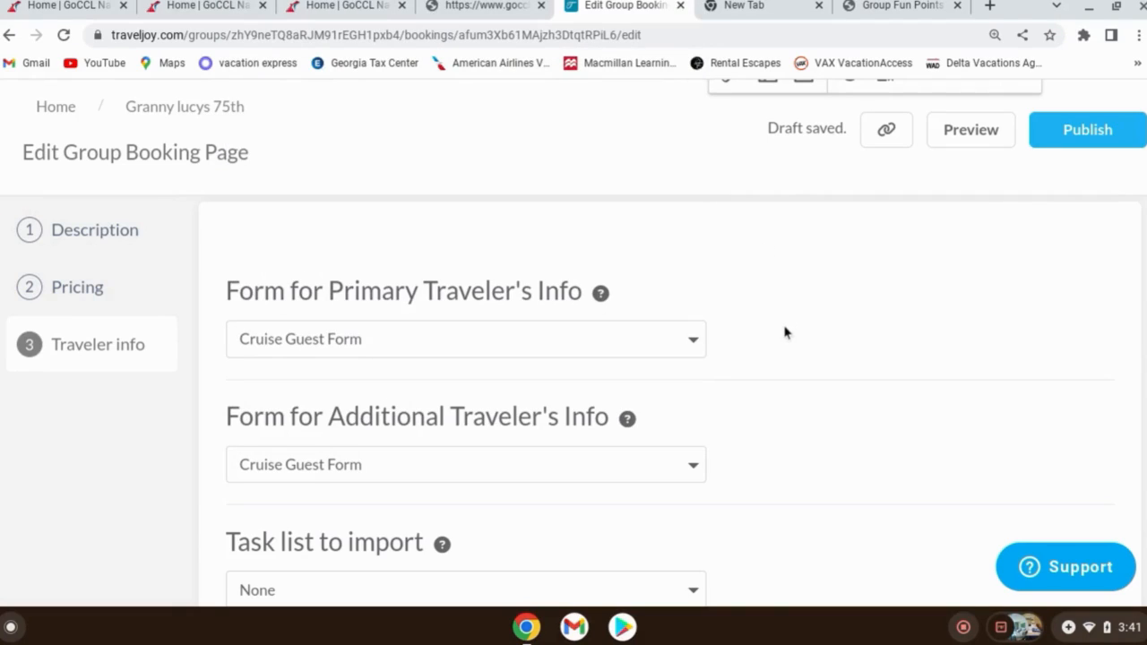
{"action": "scroll", "coordinate": [789, 371], "scroll_direction": "down", "scroll_amount": 2}
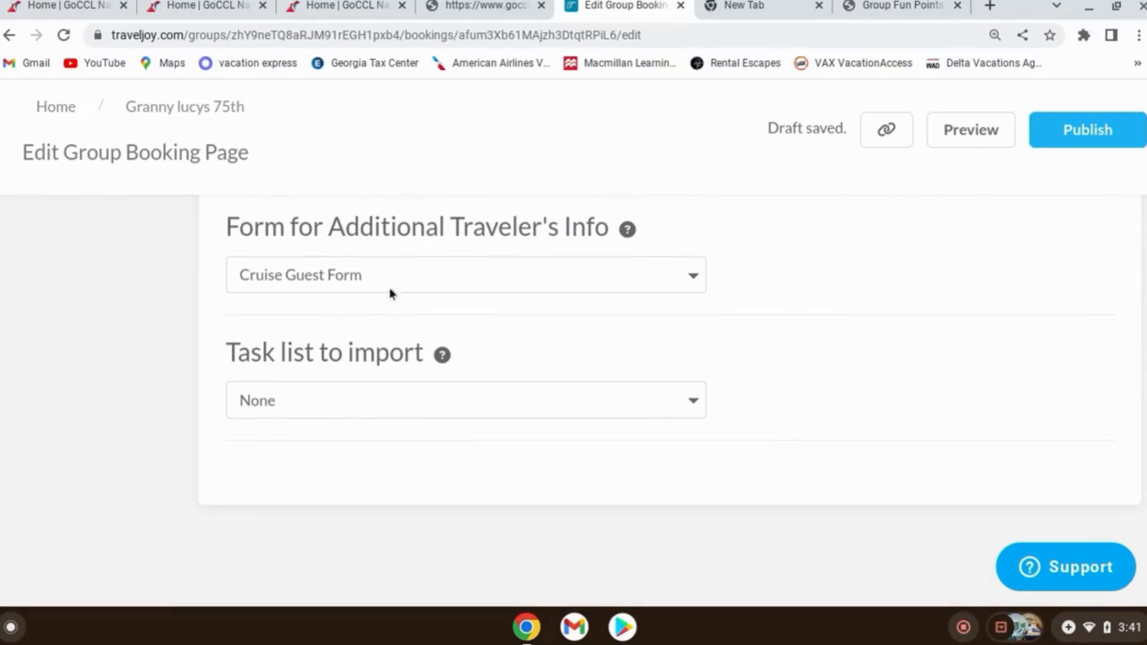
{"action": "scroll", "coordinate": [700, 337], "scroll_direction": "up", "scroll_amount": 2}
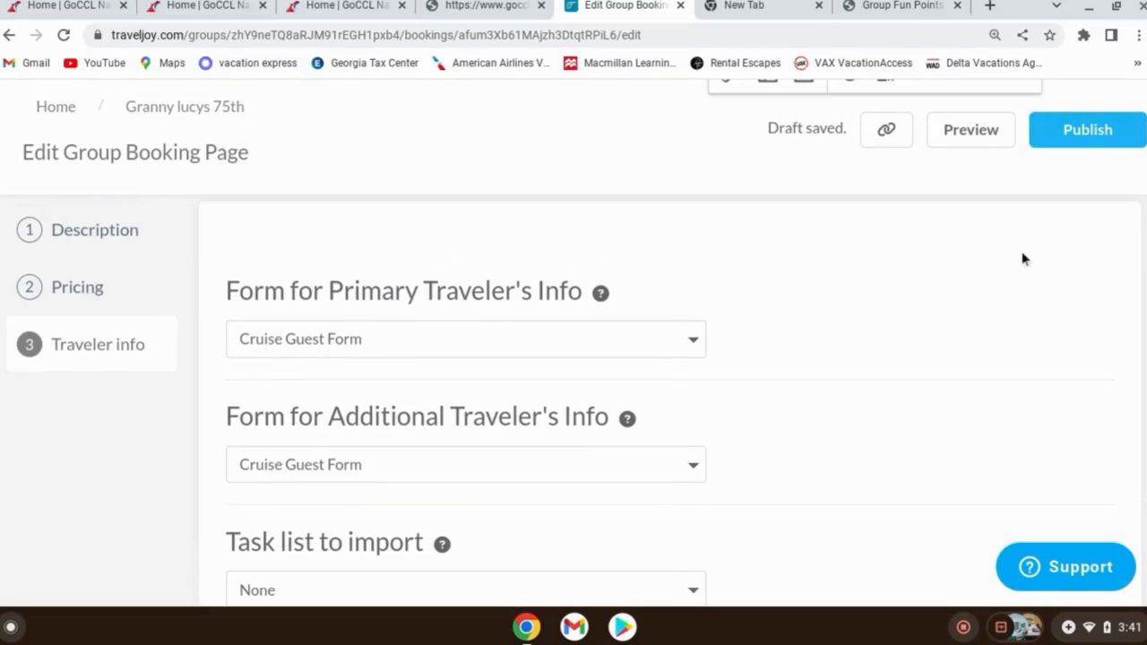
- Publish the Granny 75th booking page, copy its public link, and reopen it from Group Files
{"action": "left_click", "coordinate": [1071, 133]}
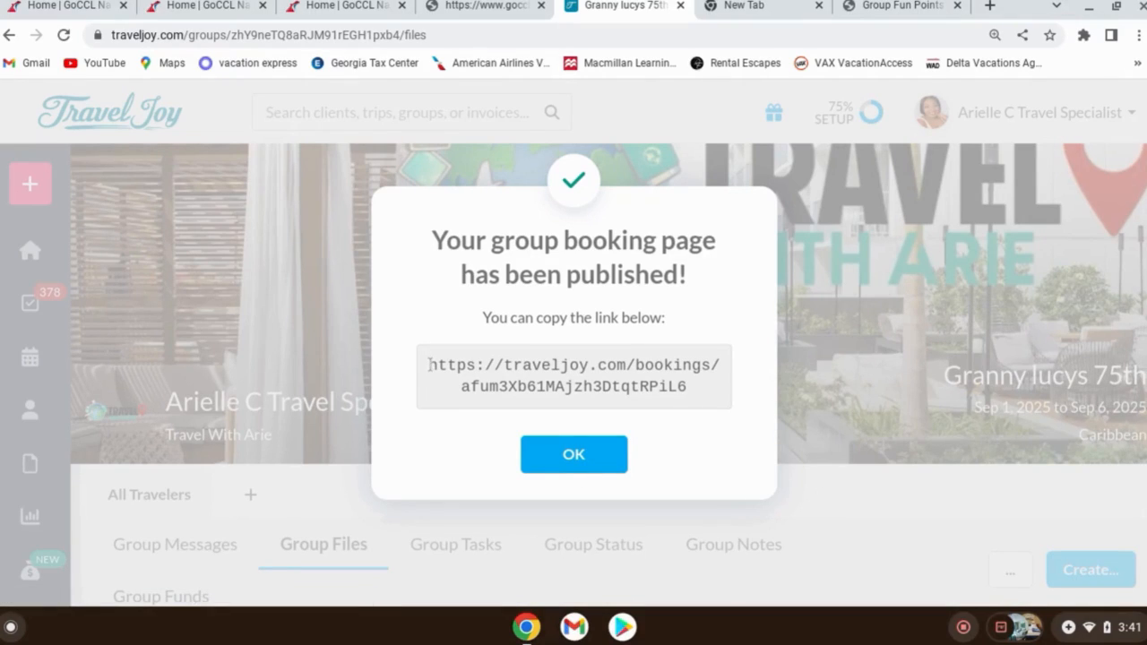
{"action": "left_click_drag", "start_coordinate": [429, 365], "coordinate": [701, 410]}
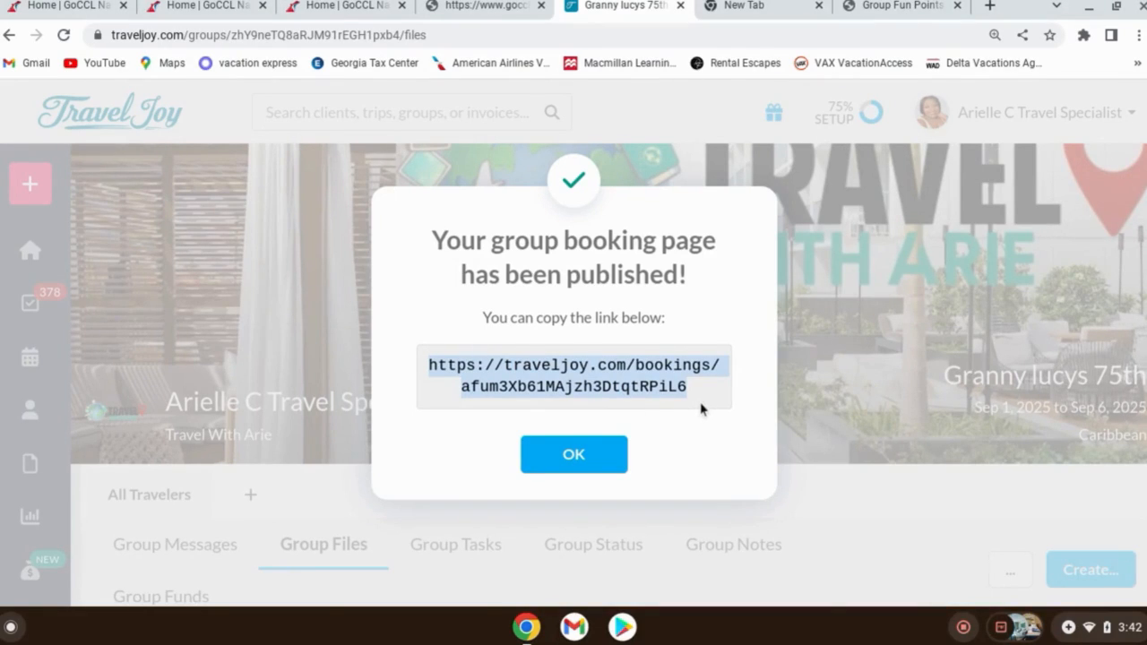
{"action": "left_click", "coordinate": [619, 462]}
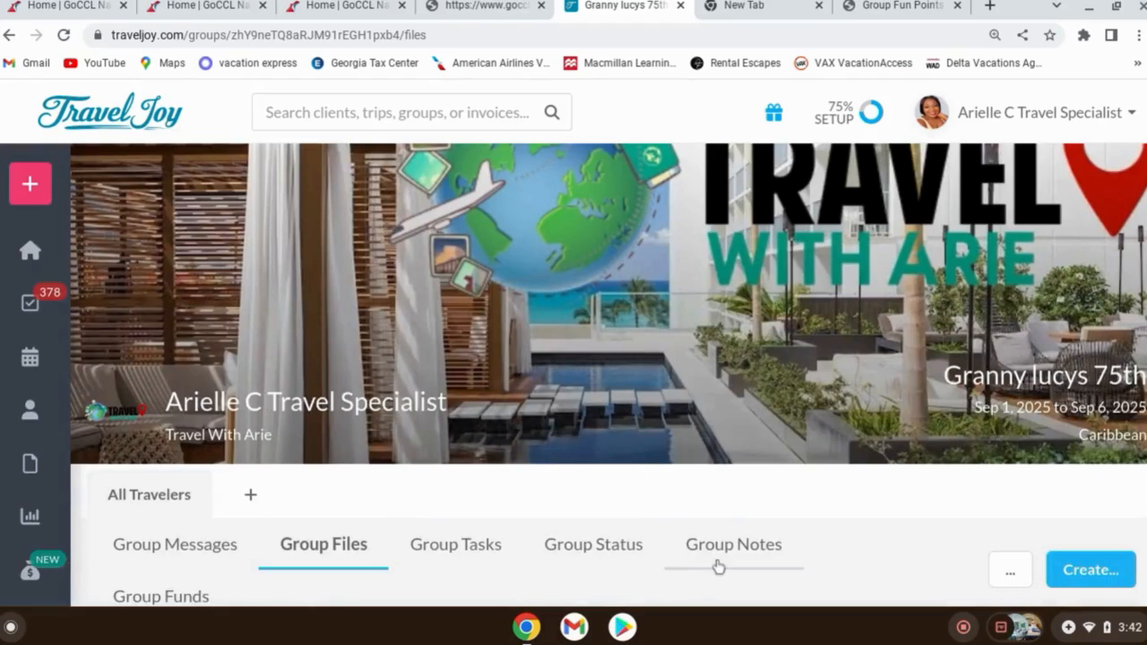
{"action": "scroll", "coordinate": [759, 541], "scroll_direction": "down", "scroll_amount": 3}
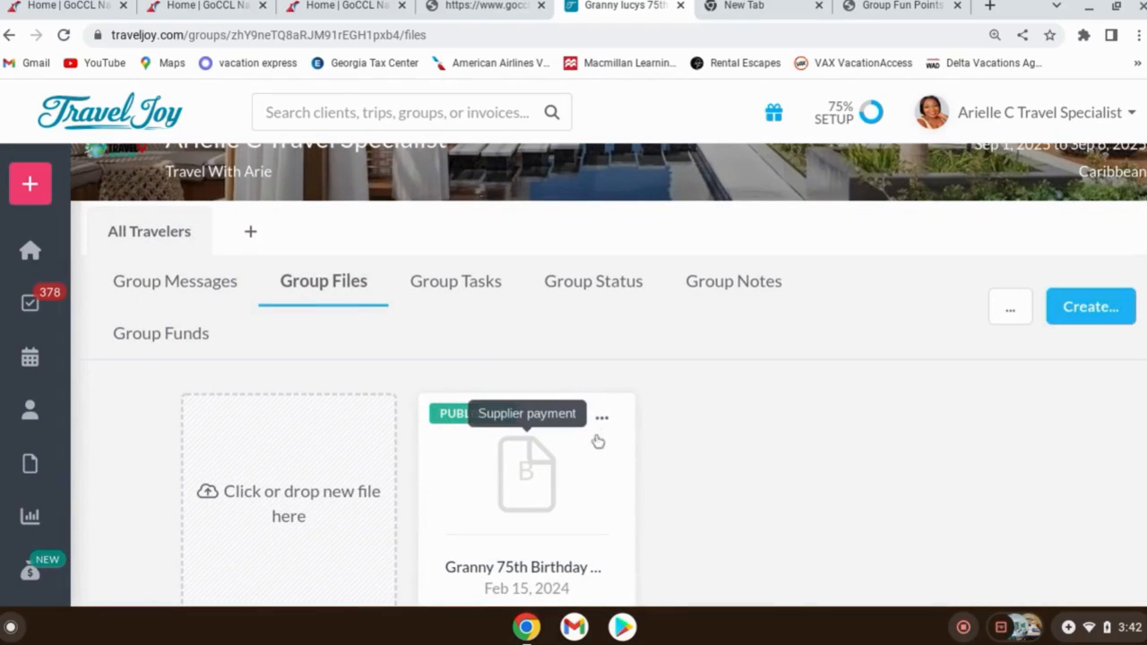
{"action": "left_click", "coordinate": [581, 497]}
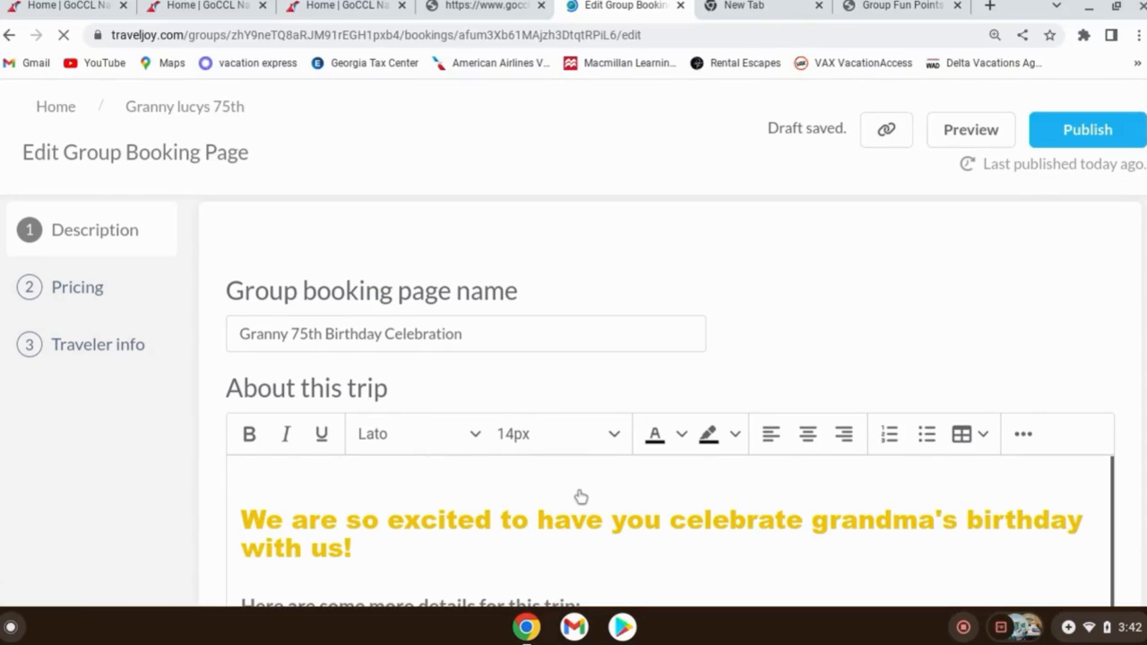
- Preview the page as a client, past the itinerary and cancellation table to the Interior, Oceanview and Balcony packages
{"action": "left_click", "coordinate": [958, 132]}
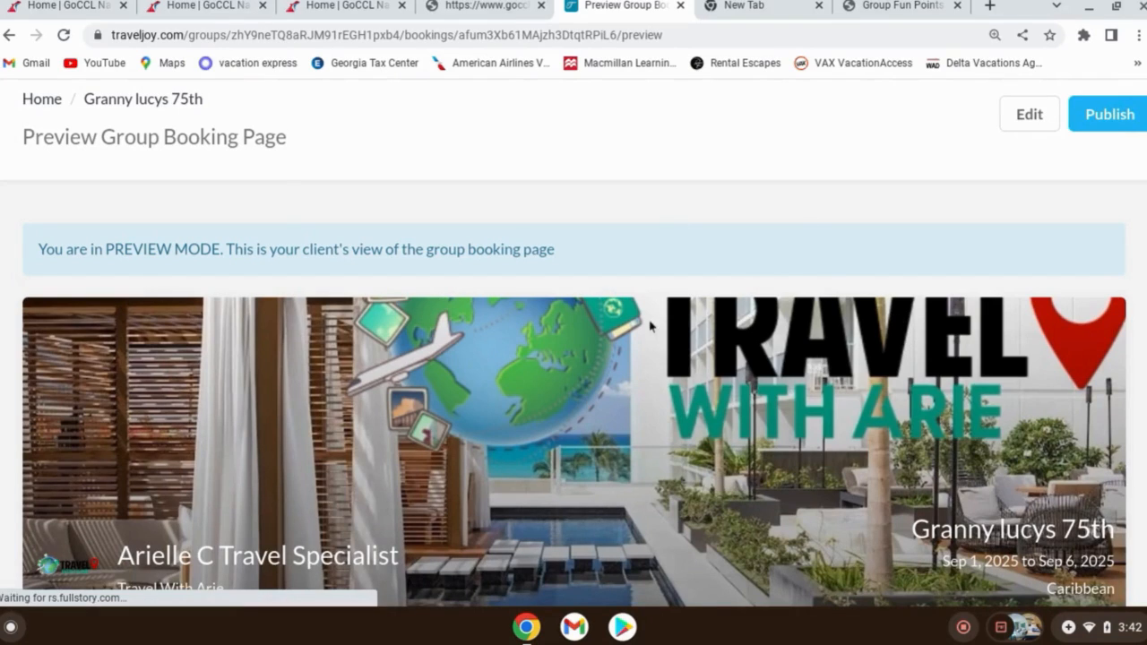
{"action": "scroll", "coordinate": [657, 377], "scroll_direction": "down", "scroll_amount": 5}
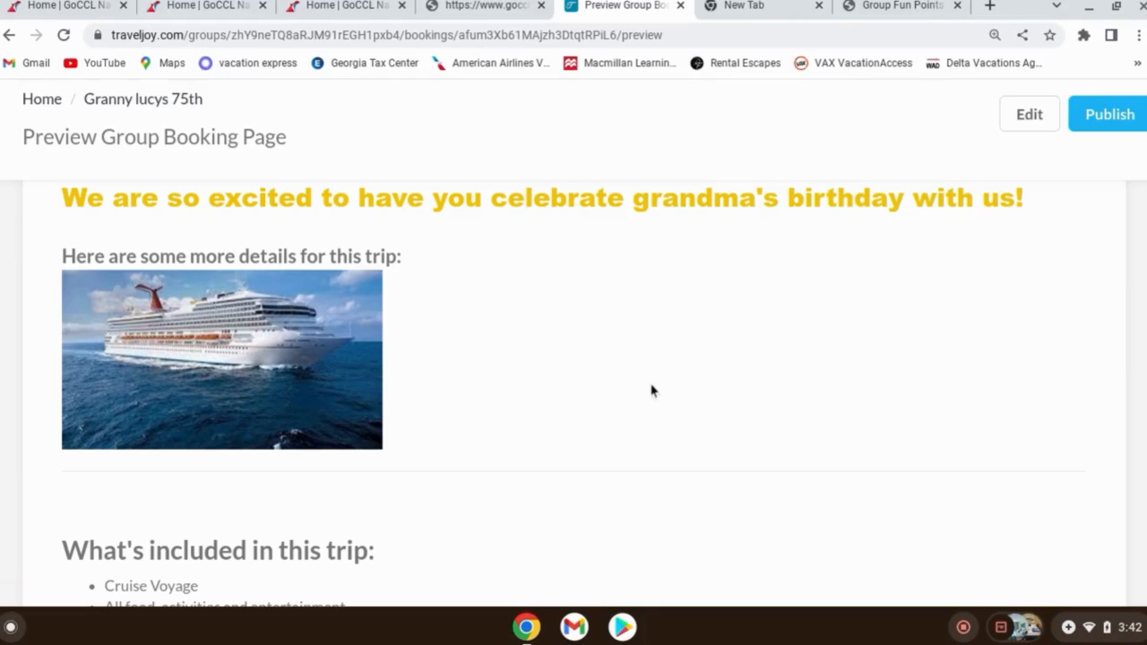
{"action": "scroll", "coordinate": [676, 376], "scroll_direction": "up", "scroll_amount": 2}
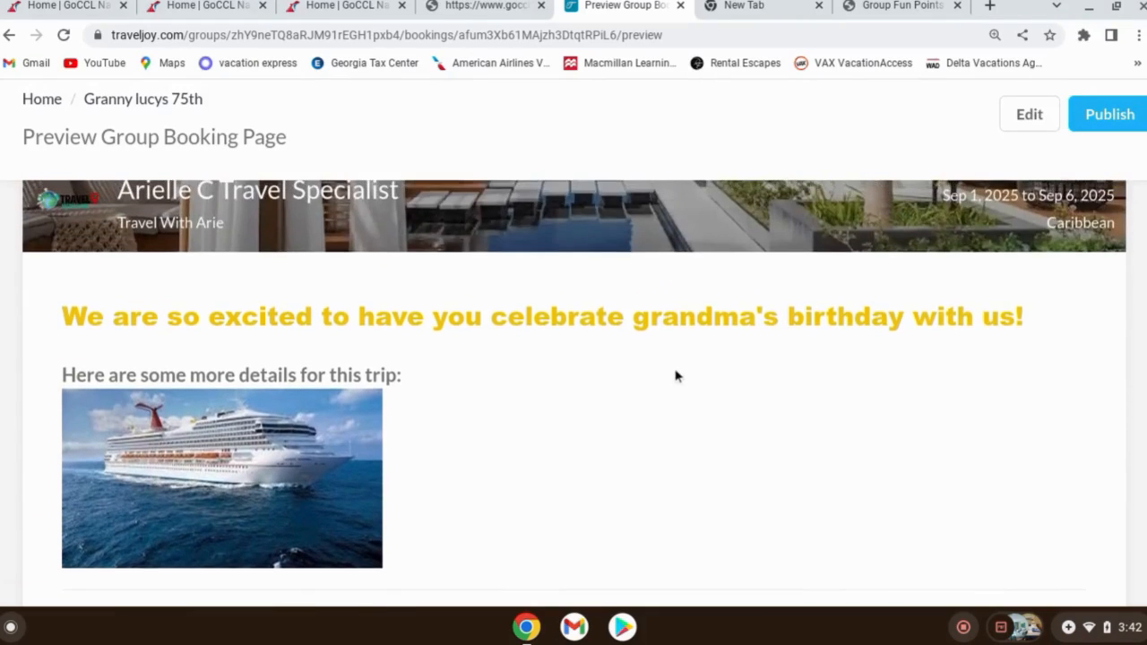
{"action": "scroll", "coordinate": [690, 367], "scroll_direction": "down", "scroll_amount": 2}
{"action": "scroll", "coordinate": [695, 345], "scroll_direction": "down", "scroll_amount": 5}
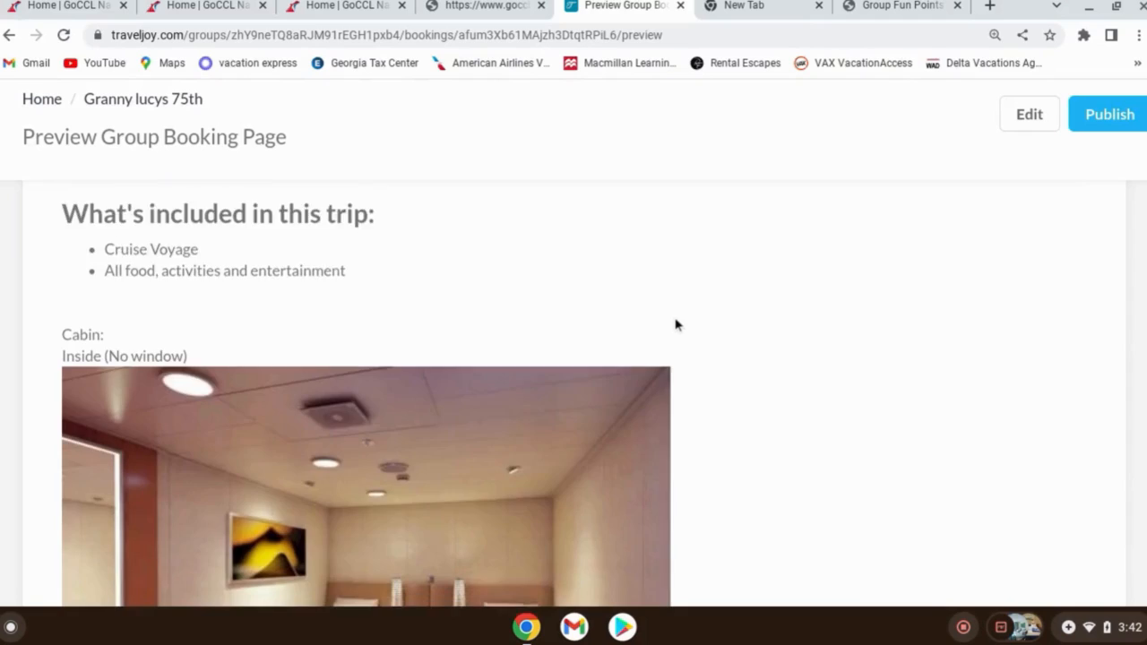
{"action": "scroll", "coordinate": [678, 330], "scroll_direction": "down", "scroll_amount": 10}
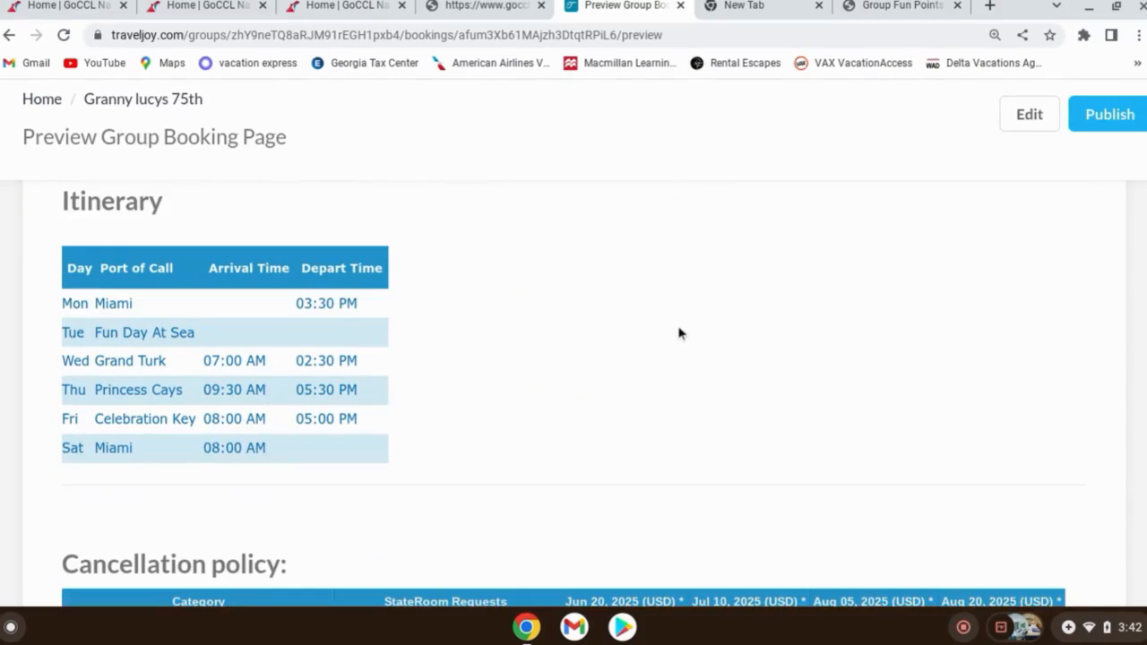
{"action": "scroll", "coordinate": [908, 315], "scroll_direction": "down", "scroll_amount": 2}
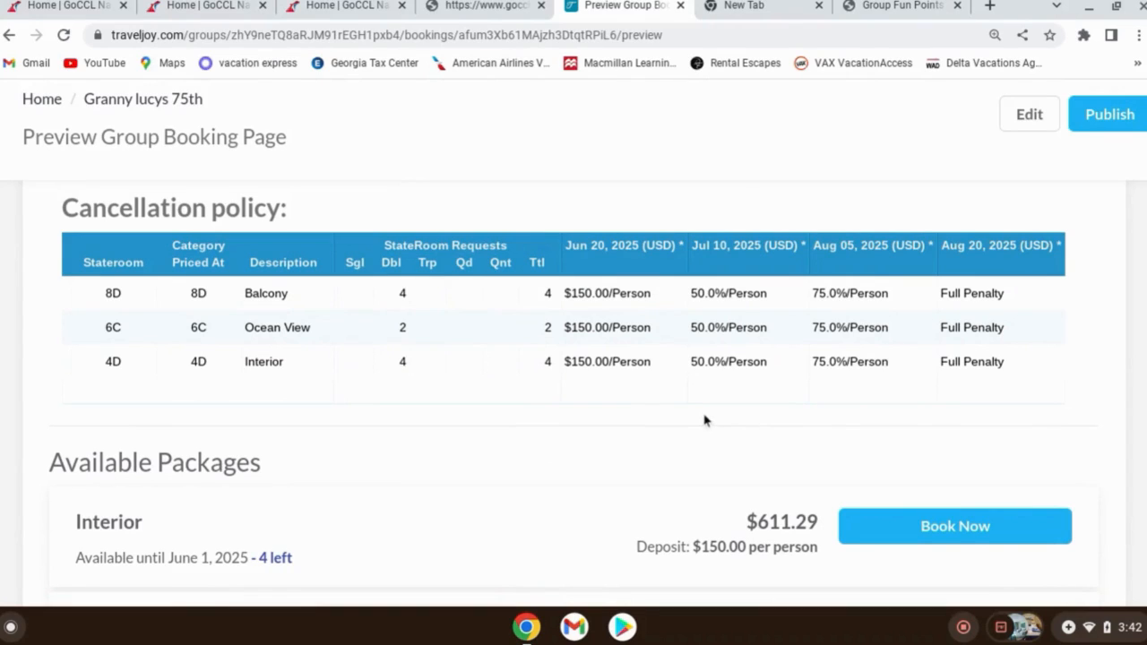
{"action": "scroll", "coordinate": [639, 399], "scroll_direction": "down", "scroll_amount": 2}
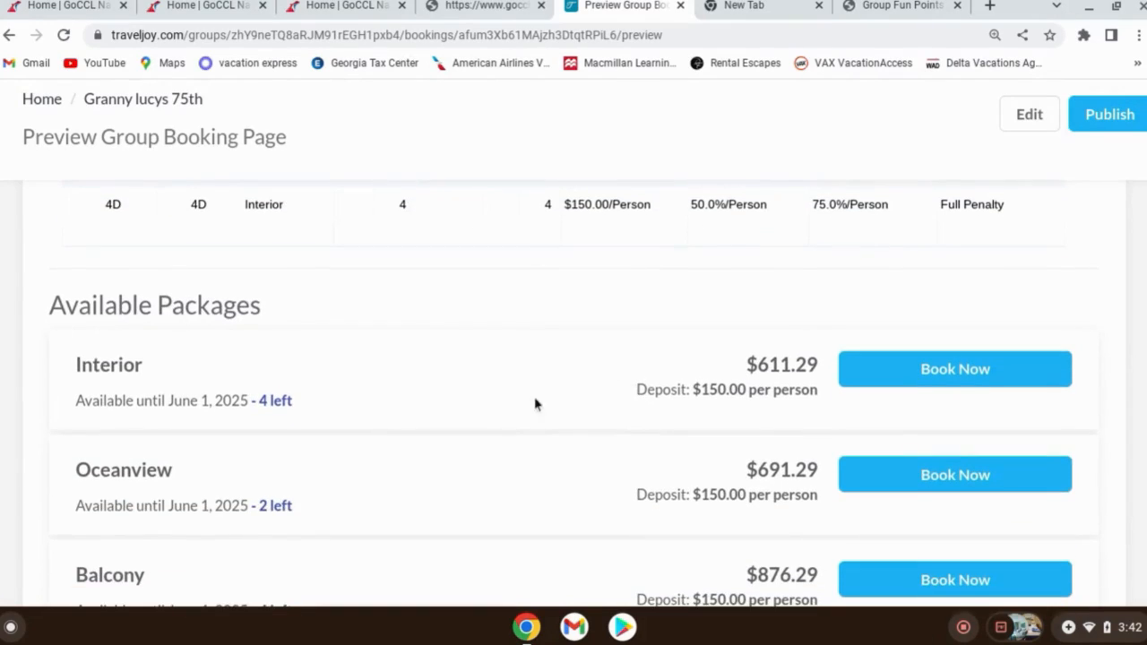
{"action": "scroll", "coordinate": [536, 405], "scroll_direction": "down", "scroll_amount": 2}
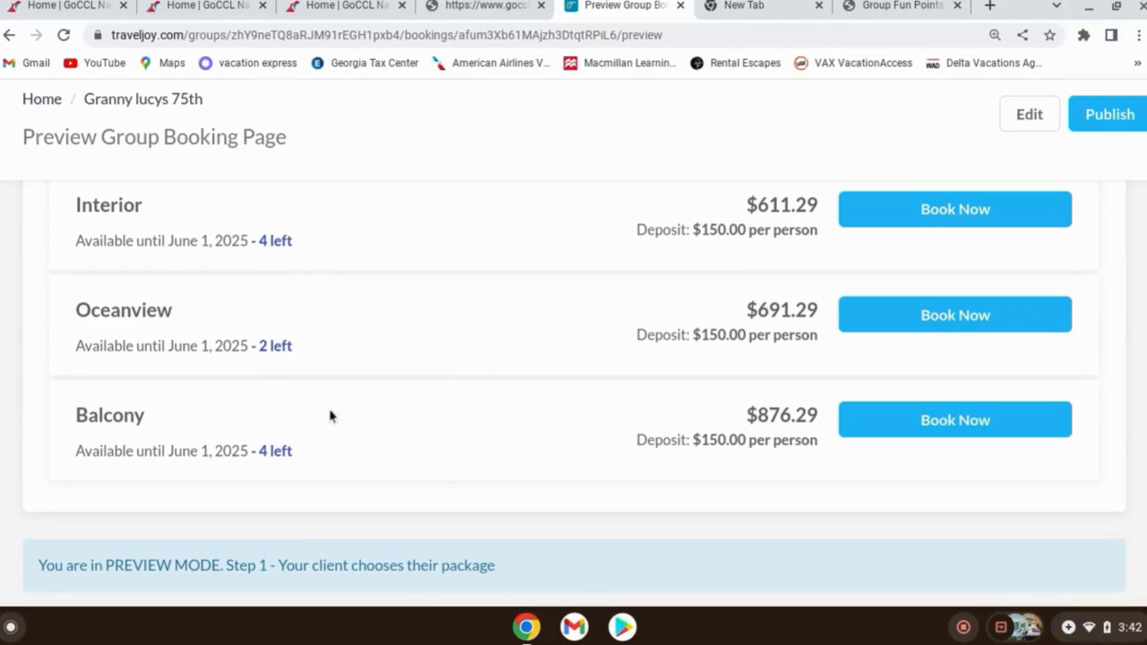
{"action": "scroll", "coordinate": [448, 367], "scroll_direction": "down", "scroll_amount": 3}
{"action": "scroll", "coordinate": [645, 339], "scroll_direction": "down", "scroll_amount": 4}
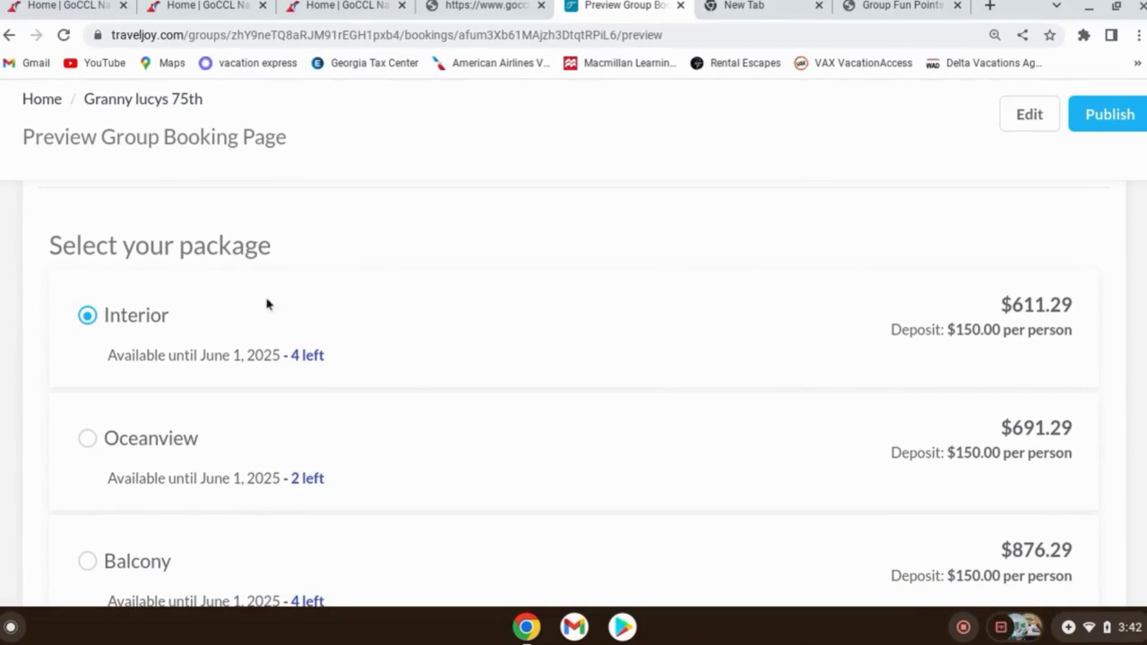
{"action": "scroll", "coordinate": [627, 341], "scroll_direction": "down", "scroll_amount": 4}
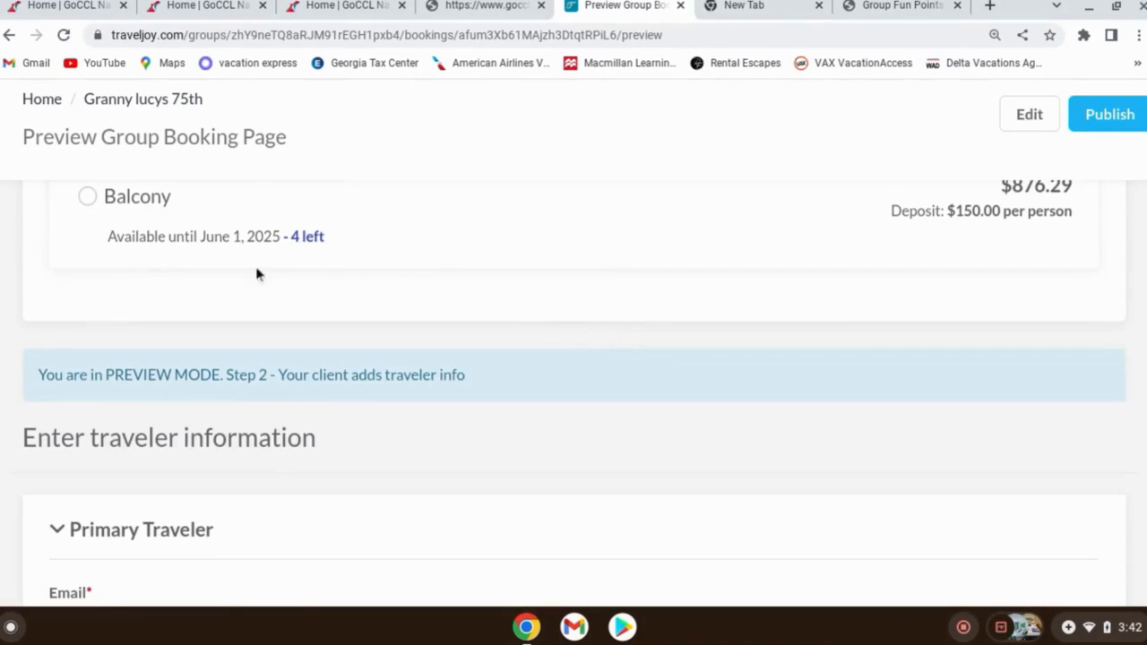
{"action": "scroll", "coordinate": [256, 287], "scroll_direction": "down", "scroll_amount": 8}
{"action": "scroll", "coordinate": [146, 297], "scroll_direction": "down", "scroll_amount": 10}
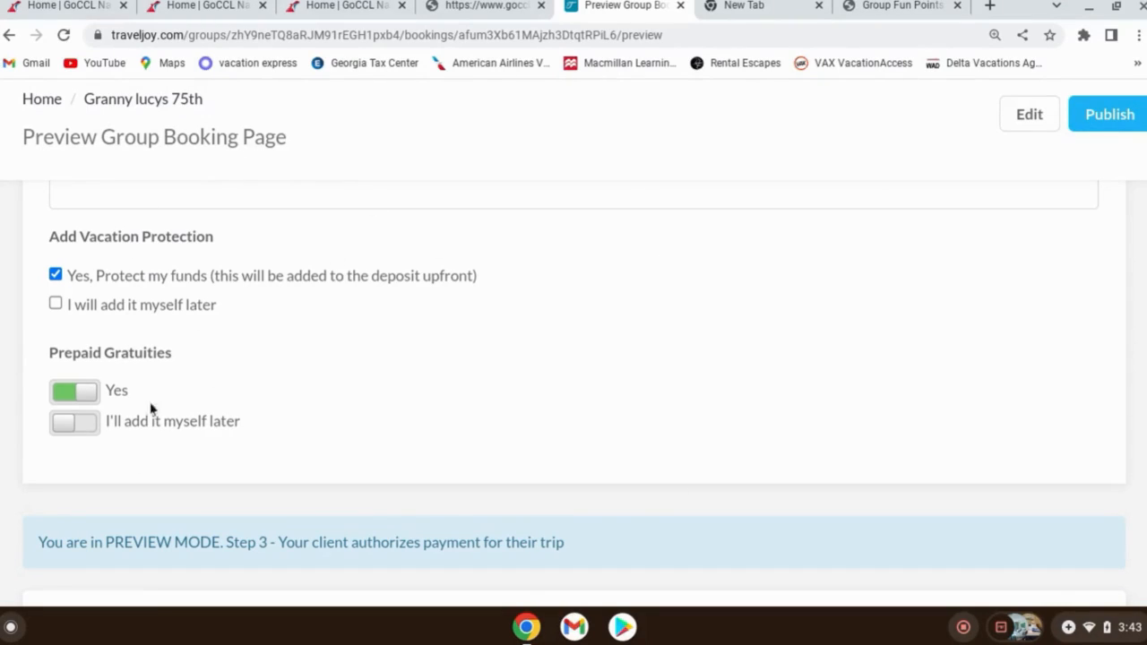
{"action": "scroll", "coordinate": [416, 377], "scroll_direction": "down", "scroll_amount": 2}
{"action": "scroll", "coordinate": [340, 360], "scroll_direction": "down", "scroll_amount": 2}
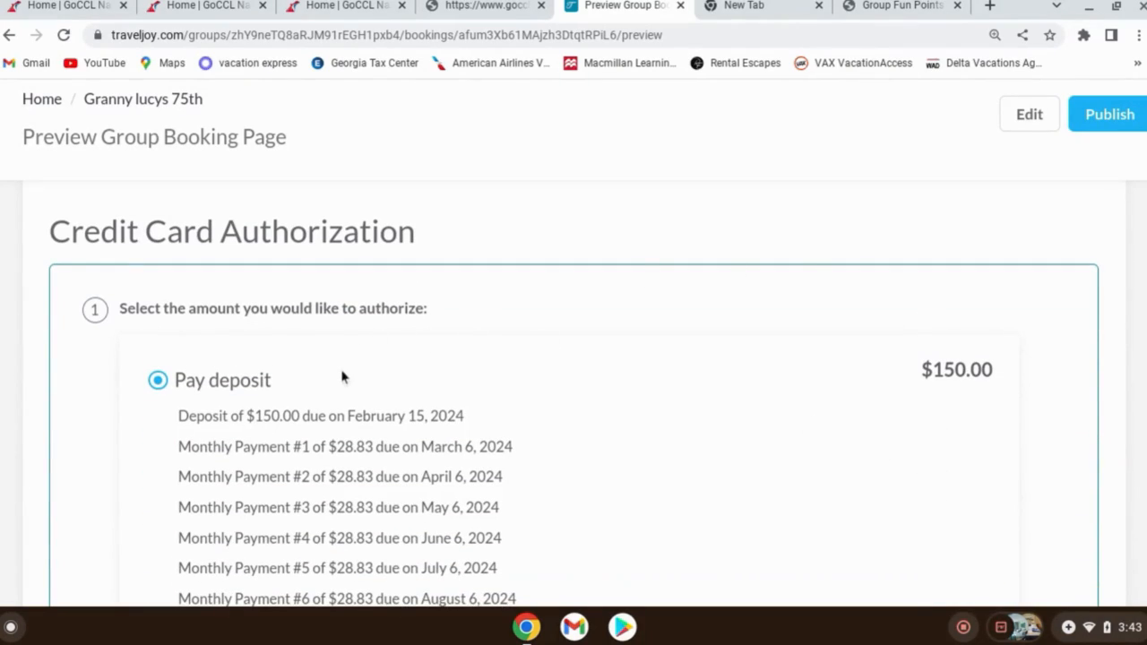
{"action": "scroll", "coordinate": [343, 376], "scroll_direction": "down", "scroll_amount": 1}
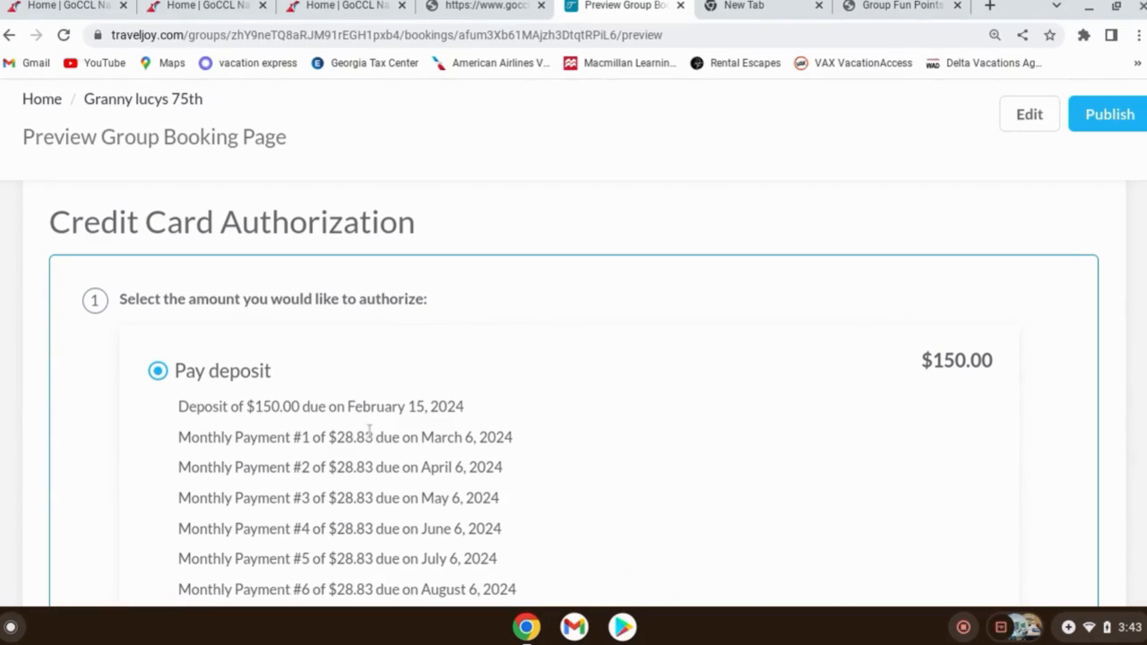
{"action": "scroll", "coordinate": [381, 433], "scroll_direction": "down", "scroll_amount": 3}
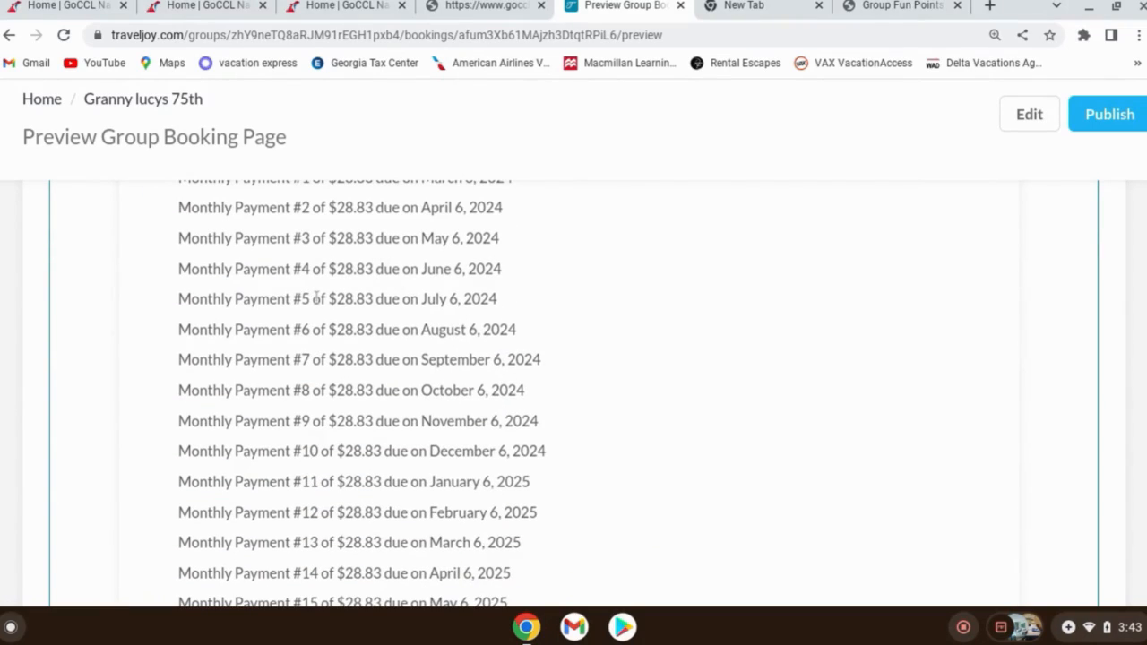
{"action": "scroll", "coordinate": [355, 538], "scroll_direction": "down", "scroll_amount": 2}
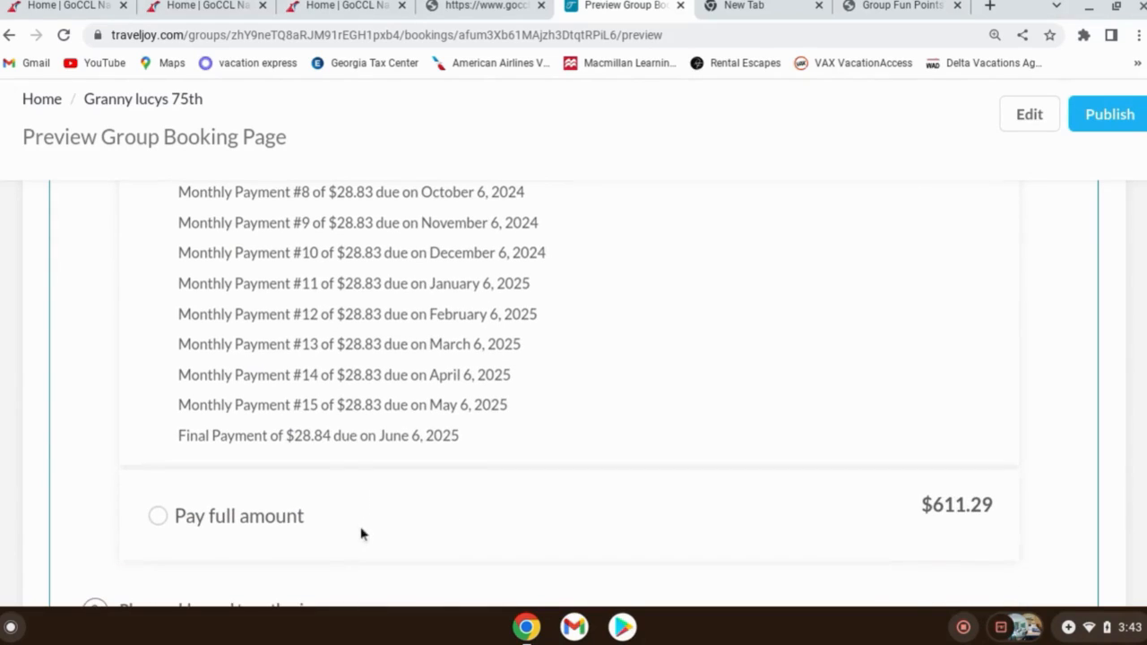
{"action": "scroll", "coordinate": [429, 314], "scroll_direction": "up", "scroll_amount": 4}
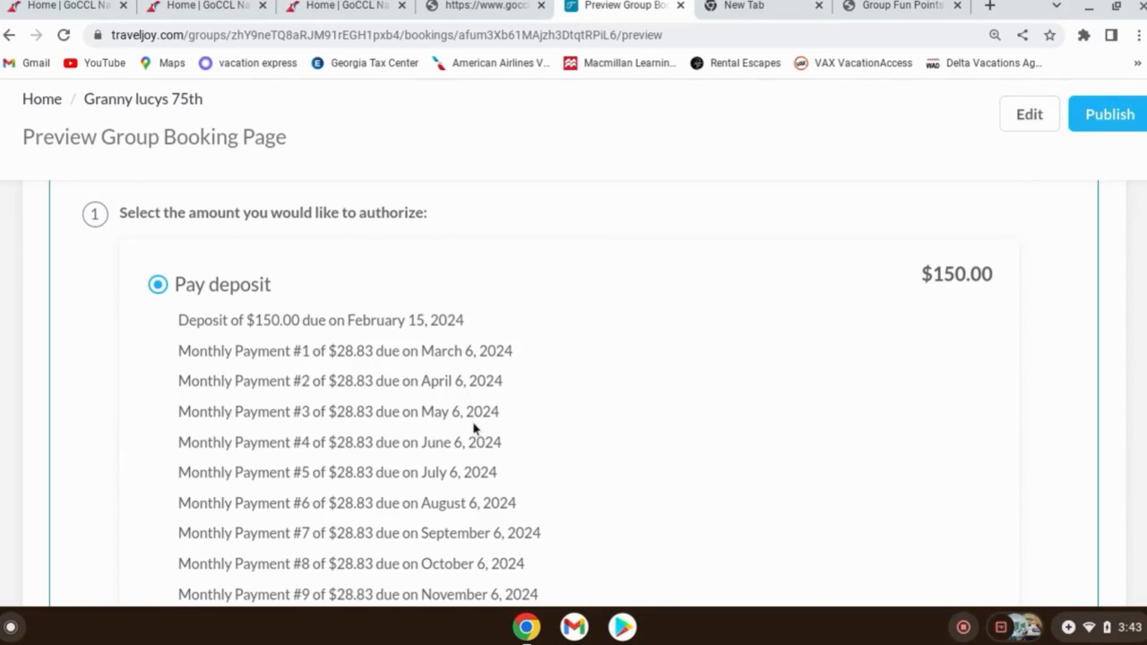
{"action": "scroll", "coordinate": [475, 430], "scroll_direction": "down", "scroll_amount": 1}
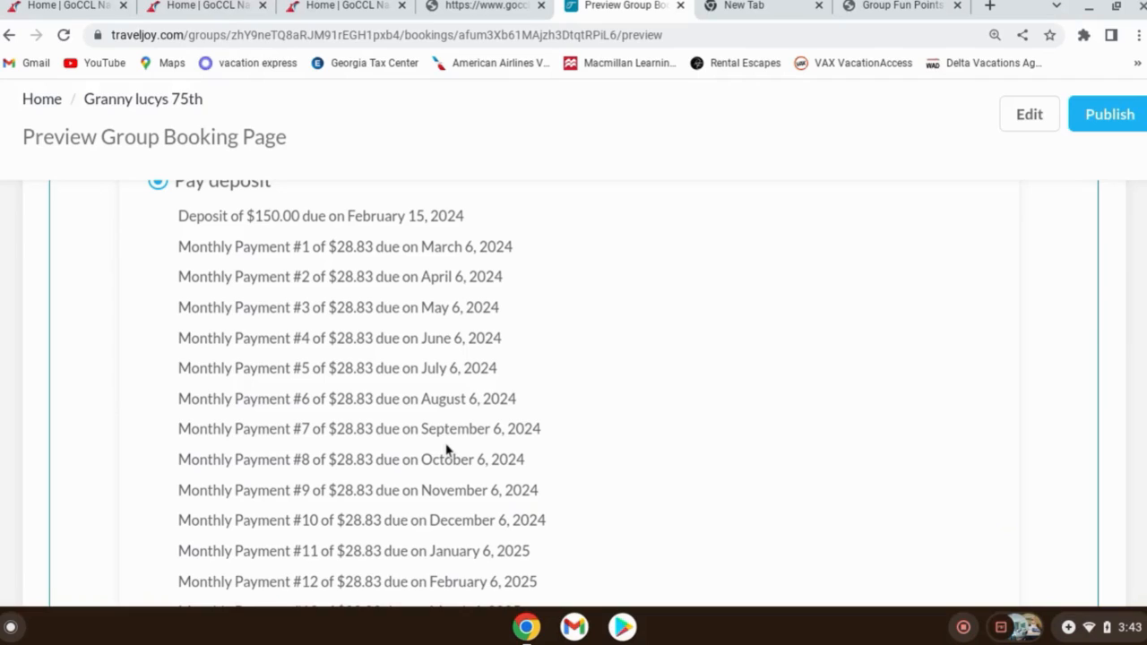
{"action": "scroll", "coordinate": [448, 450], "scroll_direction": "down", "scroll_amount": 4}
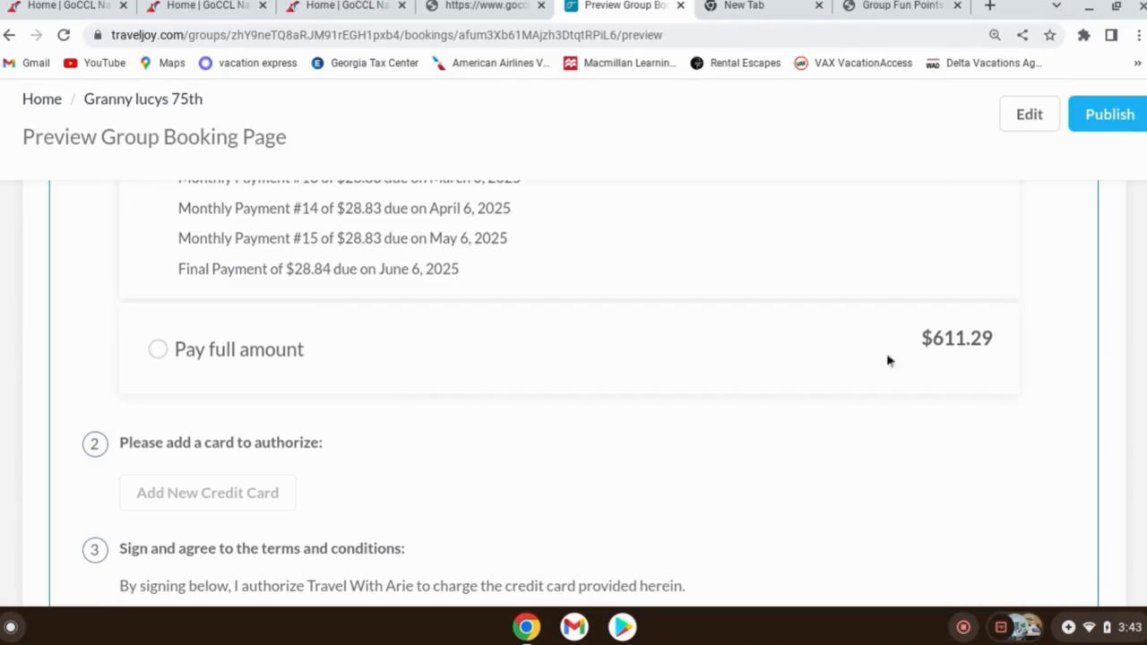
{"action": "scroll", "coordinate": [305, 427], "scroll_direction": "down", "scroll_amount": 3}
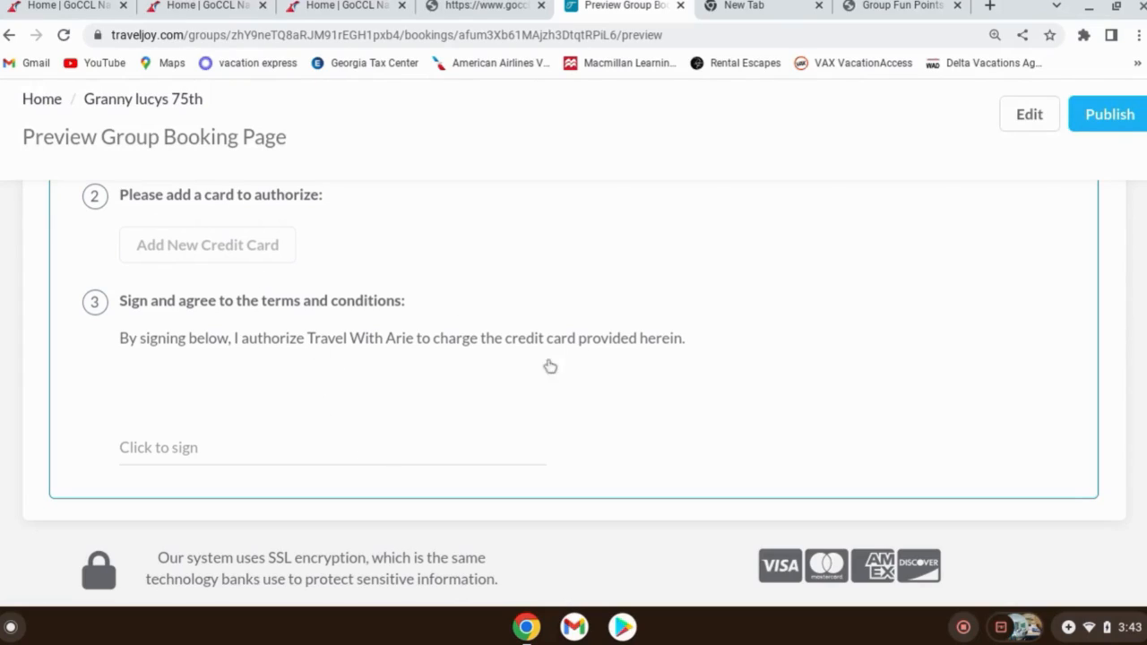
{"action": "scroll", "coordinate": [389, 241], "scroll_direction": "up", "scroll_amount": 3}
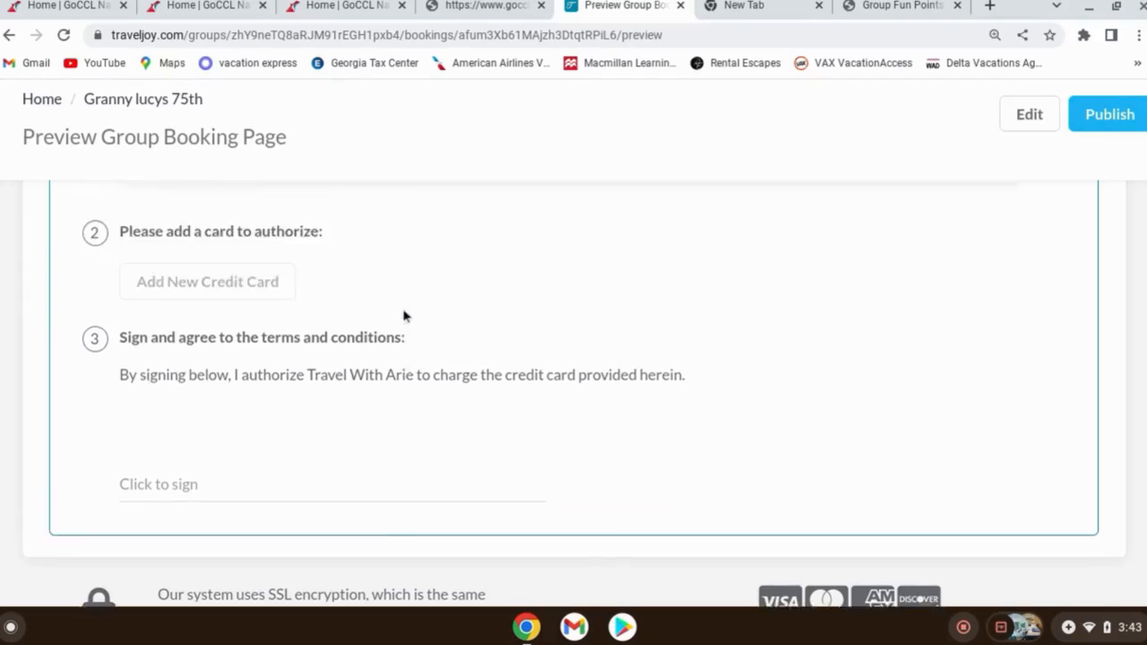
{"action": "scroll", "coordinate": [487, 454], "scroll_direction": "down", "scroll_amount": 1}
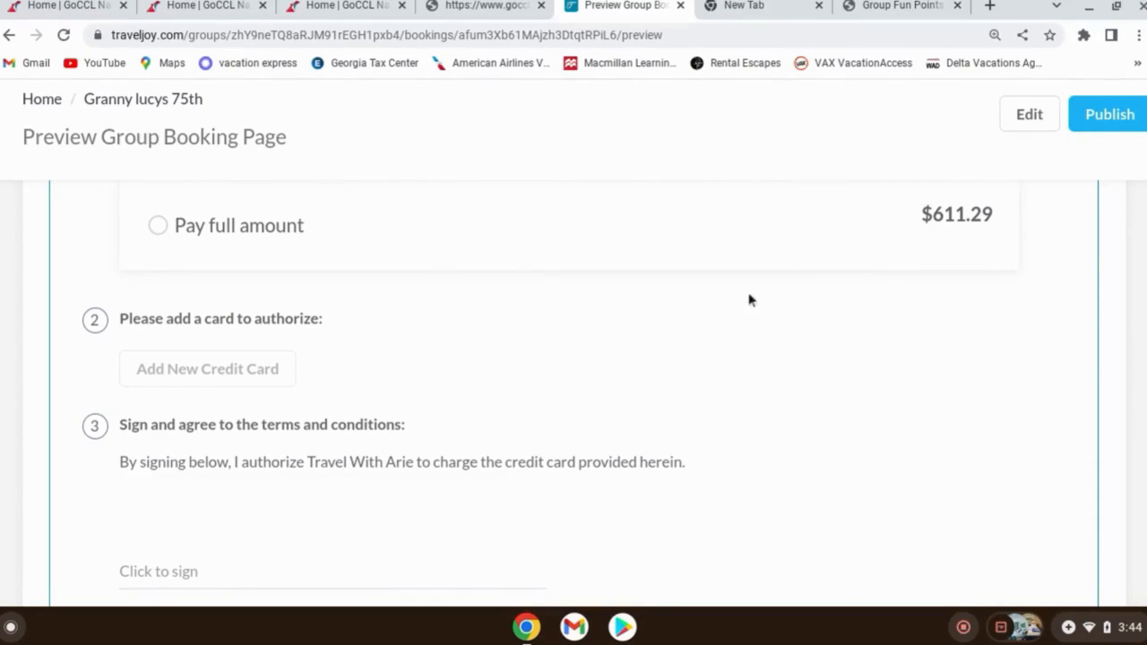
- Start a client booking for the Interior package on the Granny lucys 75th preview
{"action": "scroll", "coordinate": [548, 328], "scroll_direction": "up", "scroll_amount": 3}
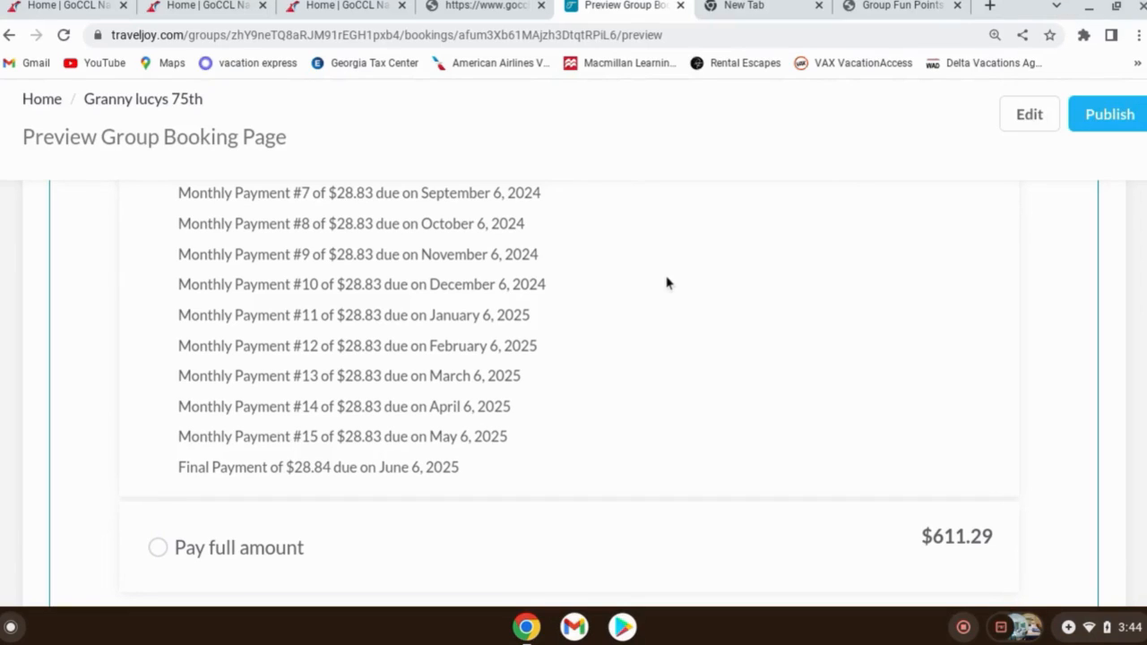
{"action": "scroll", "coordinate": [753, 302], "scroll_direction": "up", "scroll_amount": 4}
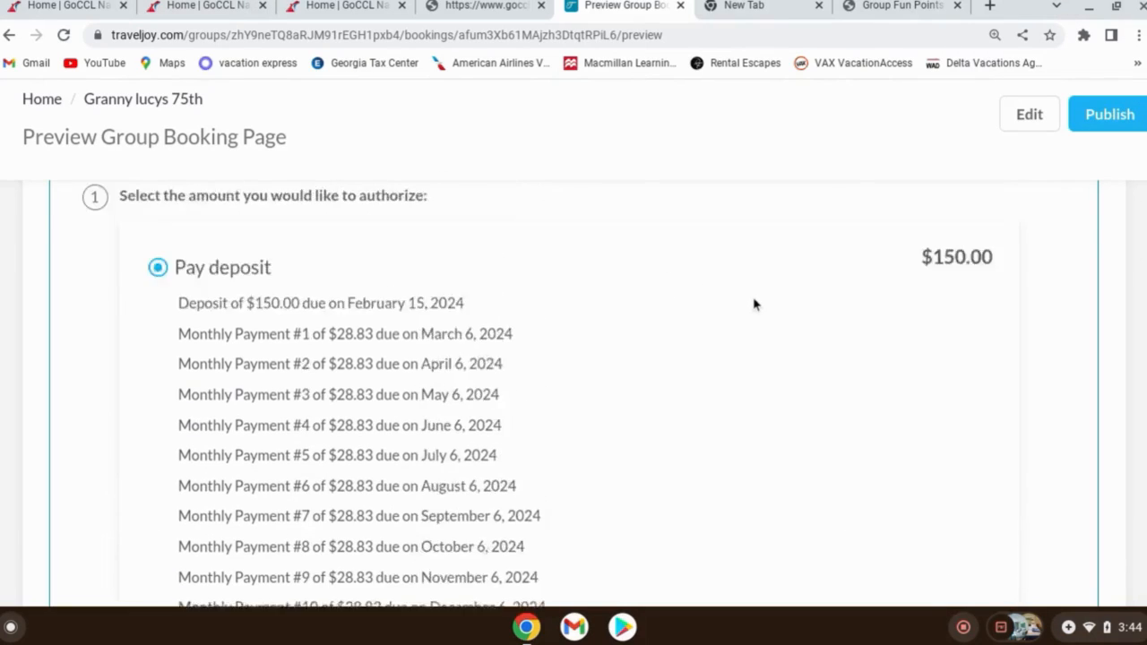
{"action": "scroll", "coordinate": [753, 304], "scroll_direction": "up", "scroll_amount": 15}
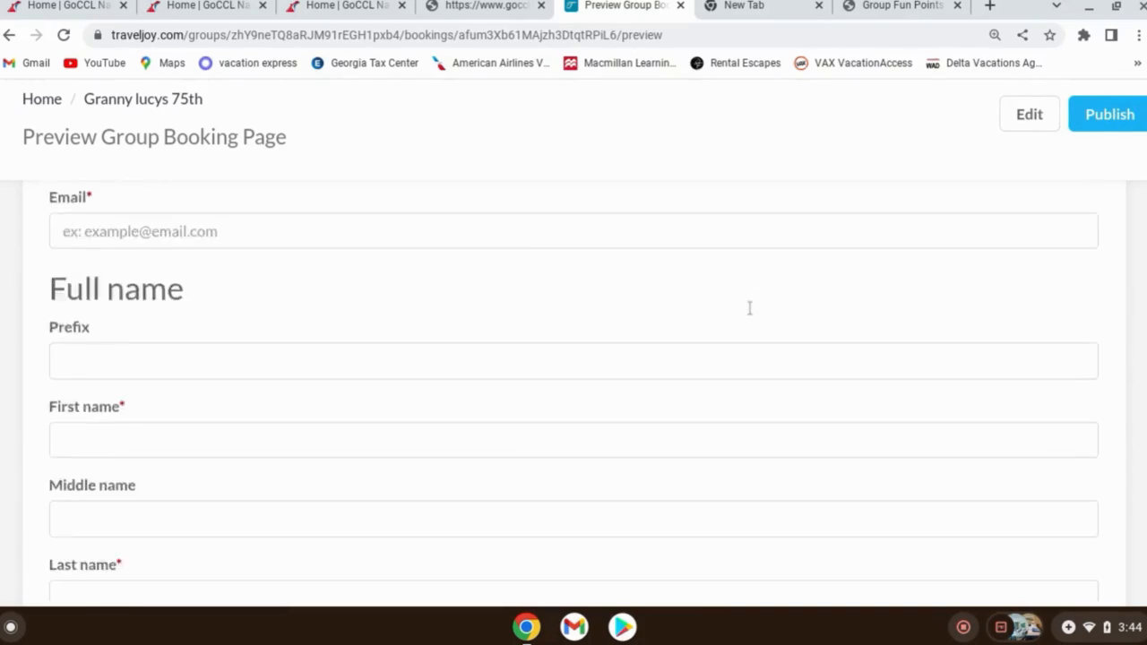
{"action": "scroll", "coordinate": [750, 308], "scroll_direction": "up", "scroll_amount": 15}
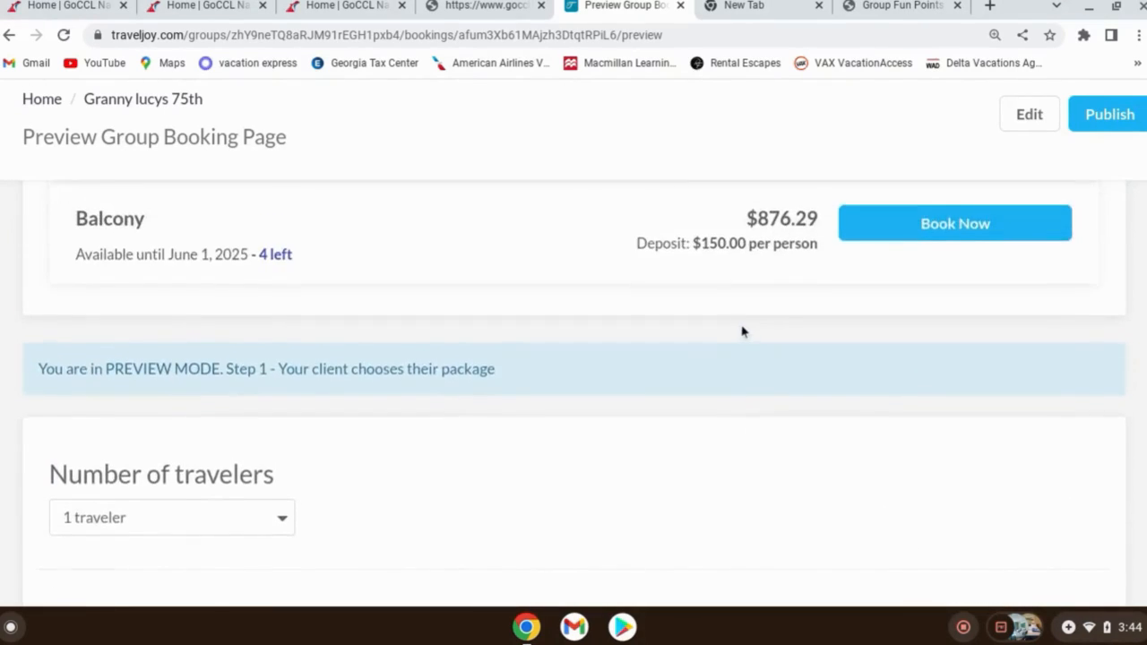
{"action": "scroll", "coordinate": [741, 348], "scroll_direction": "up", "scroll_amount": 15}
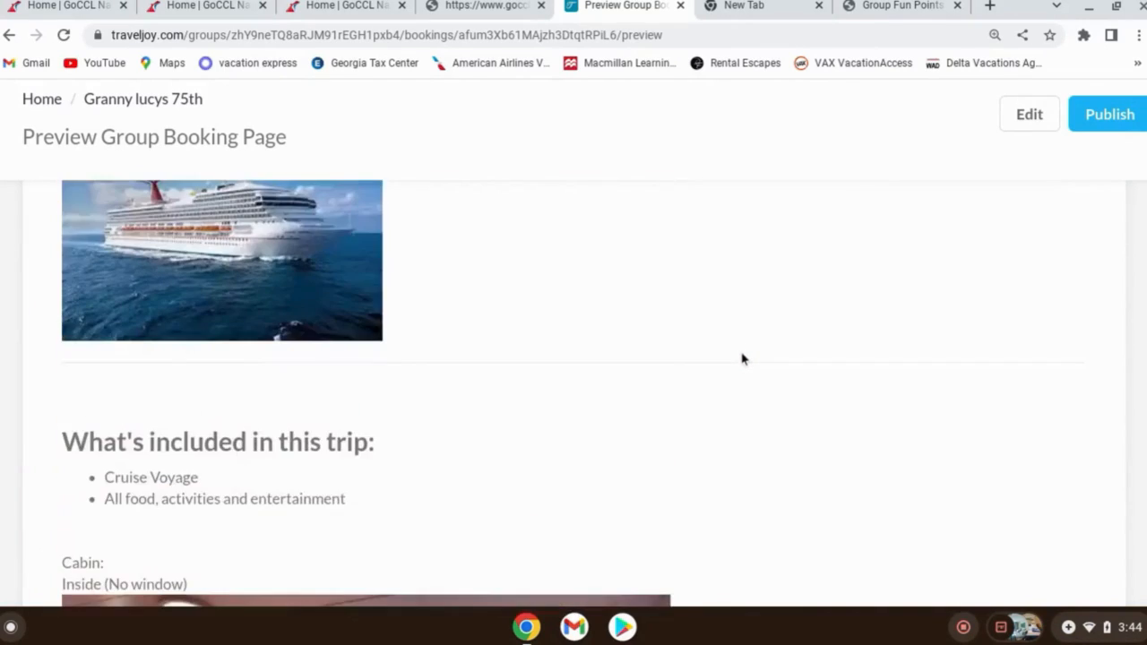
{"action": "scroll", "coordinate": [740, 364], "scroll_direction": "up", "scroll_amount": 3}
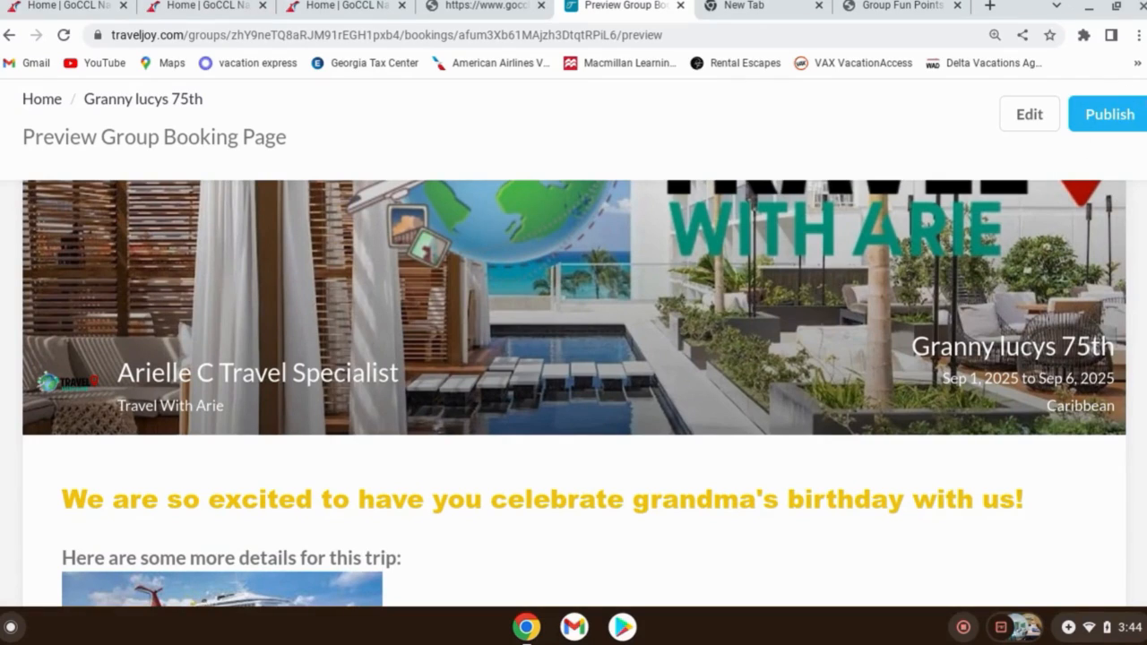
{"action": "scroll", "coordinate": [1031, 305], "scroll_direction": "down", "scroll_amount": 1}
{"action": "scroll", "coordinate": [1040, 311], "scroll_direction": "down", "scroll_amount": 15}
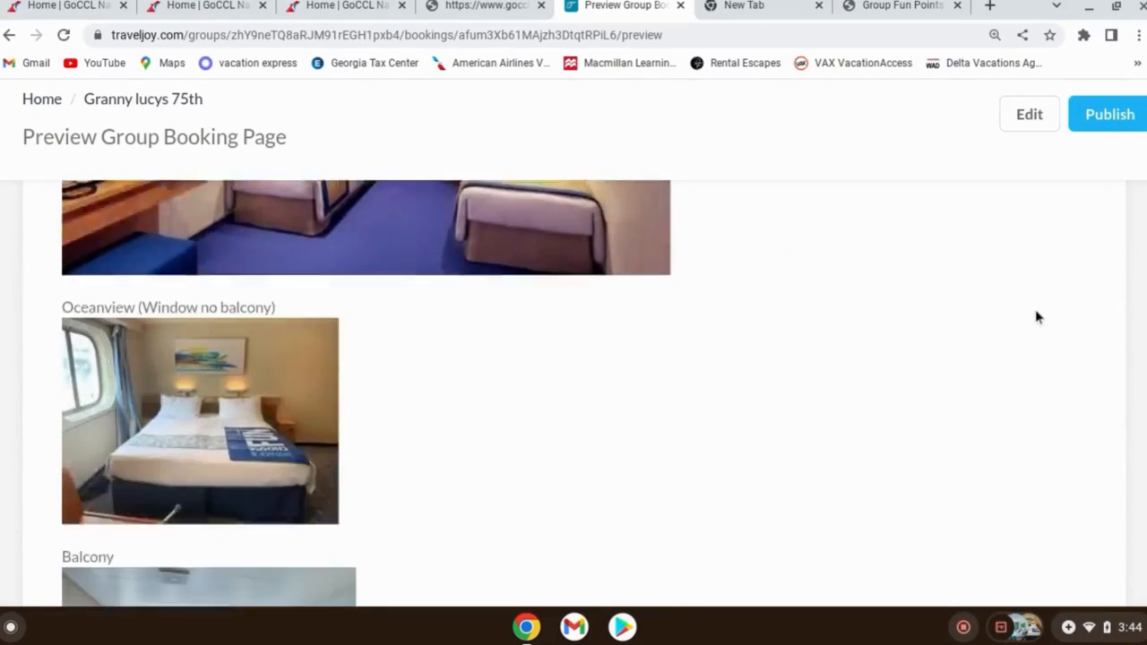
{"action": "scroll", "coordinate": [1040, 313], "scroll_direction": "up", "scroll_amount": 3}
{"action": "scroll", "coordinate": [1041, 313], "scroll_direction": "up", "scroll_amount": 5}
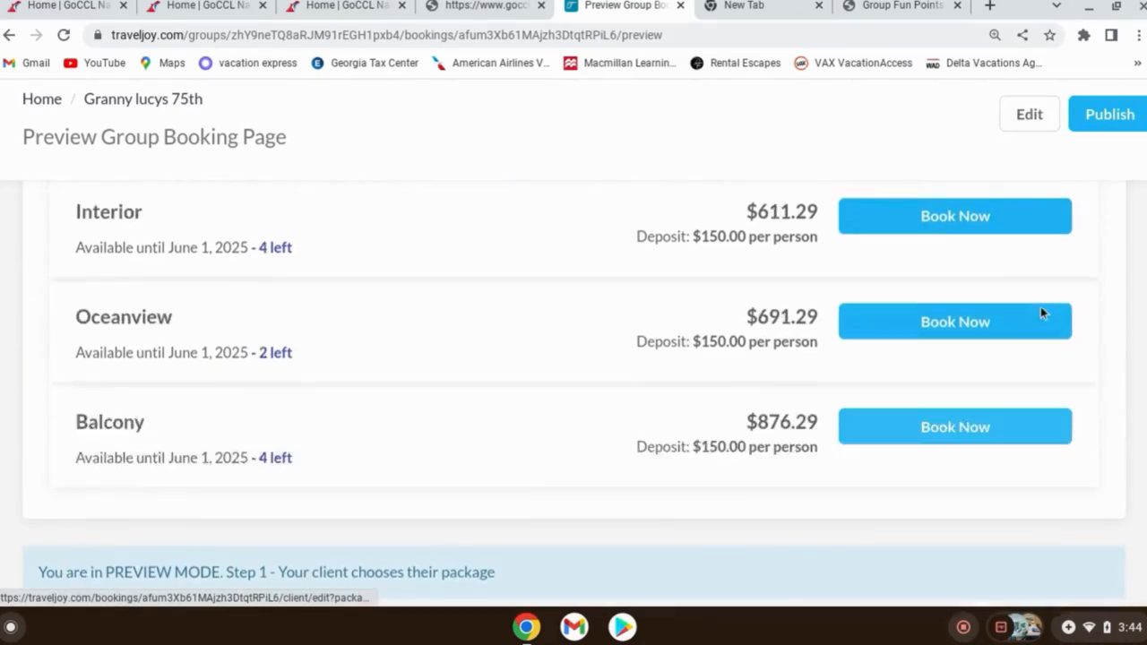
{"action": "left_click", "coordinate": [983, 356]}
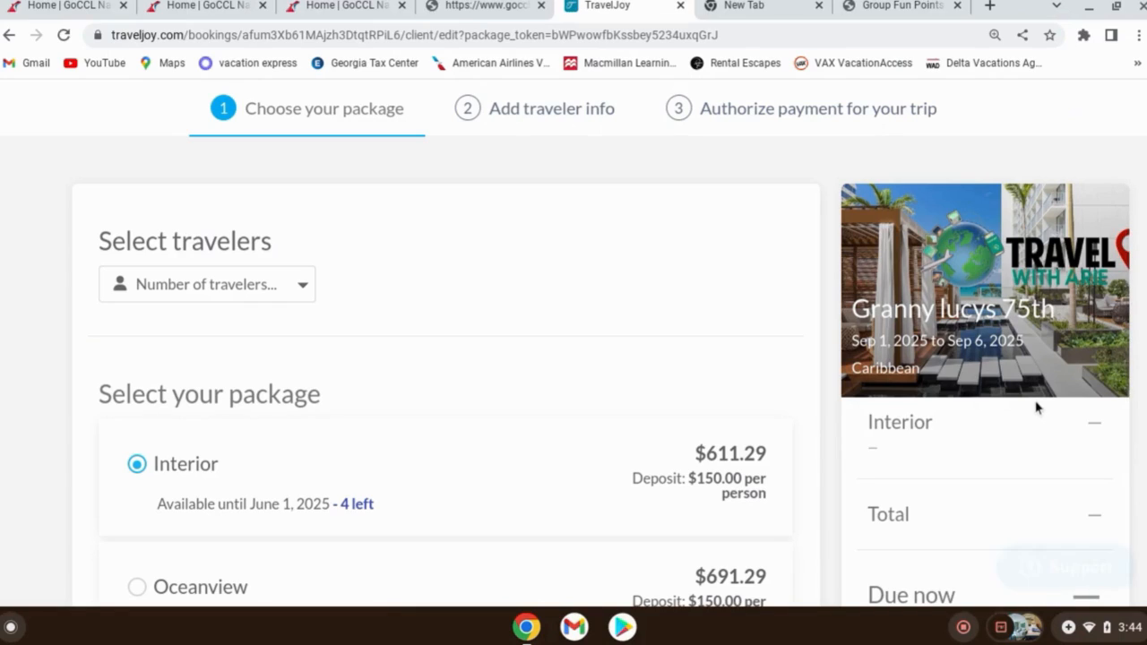
- Switch the chosen package to Oceanview and open a fresh blank browser tab
{"action": "scroll", "coordinate": [633, 395], "scroll_direction": "down", "scroll_amount": 2}
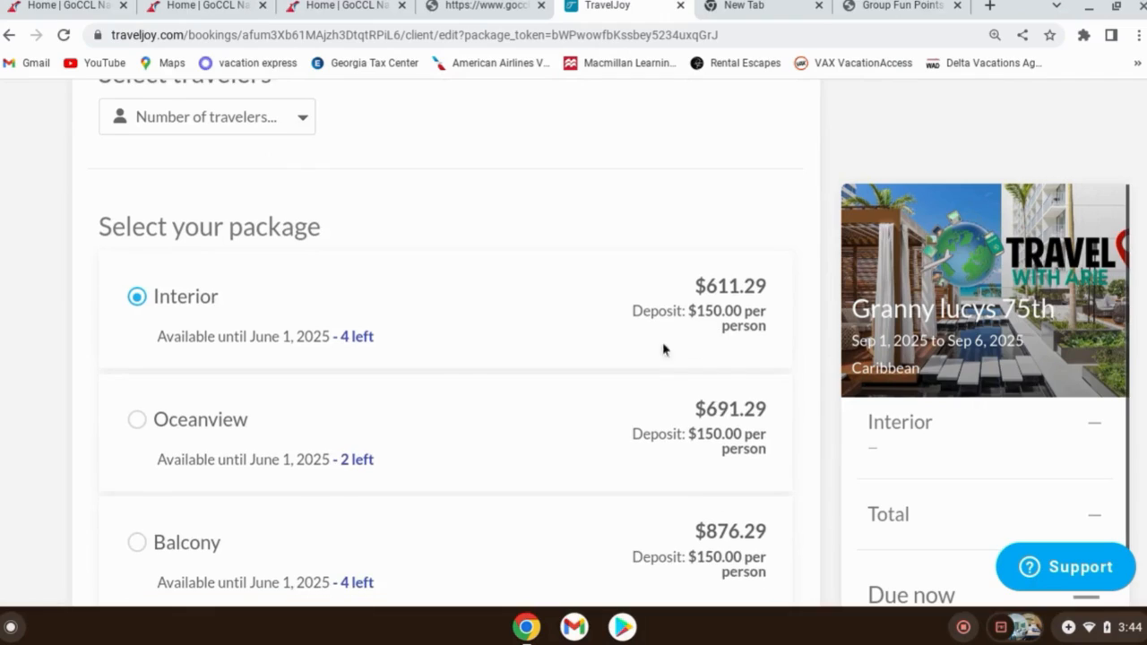
{"action": "scroll", "coordinate": [718, 347], "scroll_direction": "down", "scroll_amount": 1}
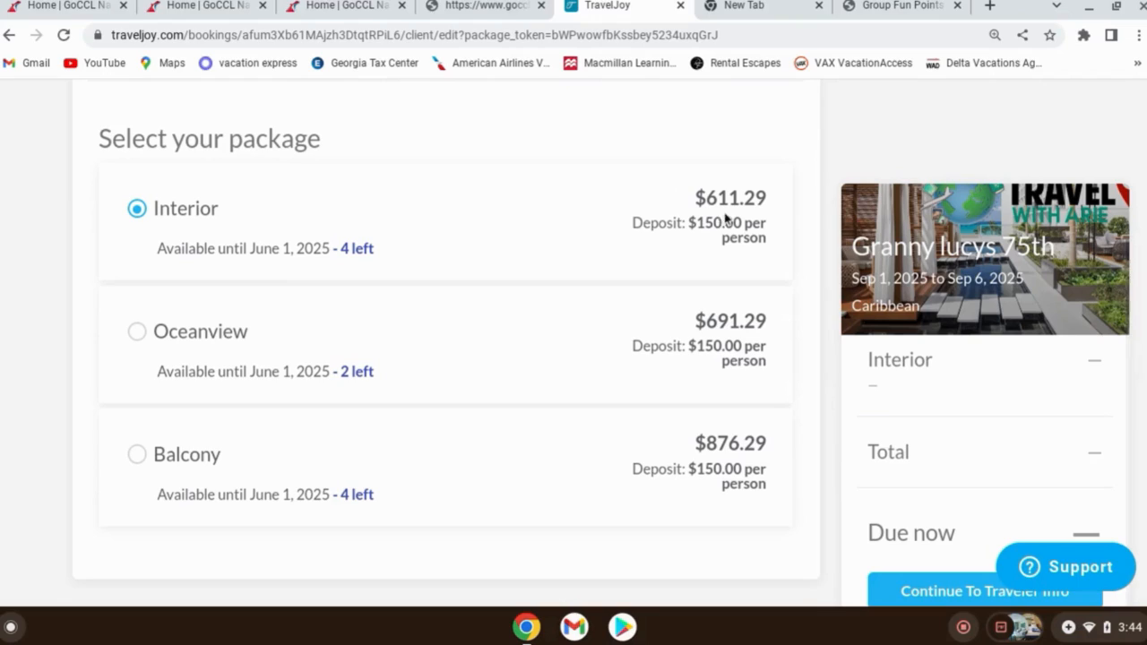
{"action": "scroll", "coordinate": [1010, 397], "scroll_direction": "up", "scroll_amount": 1}
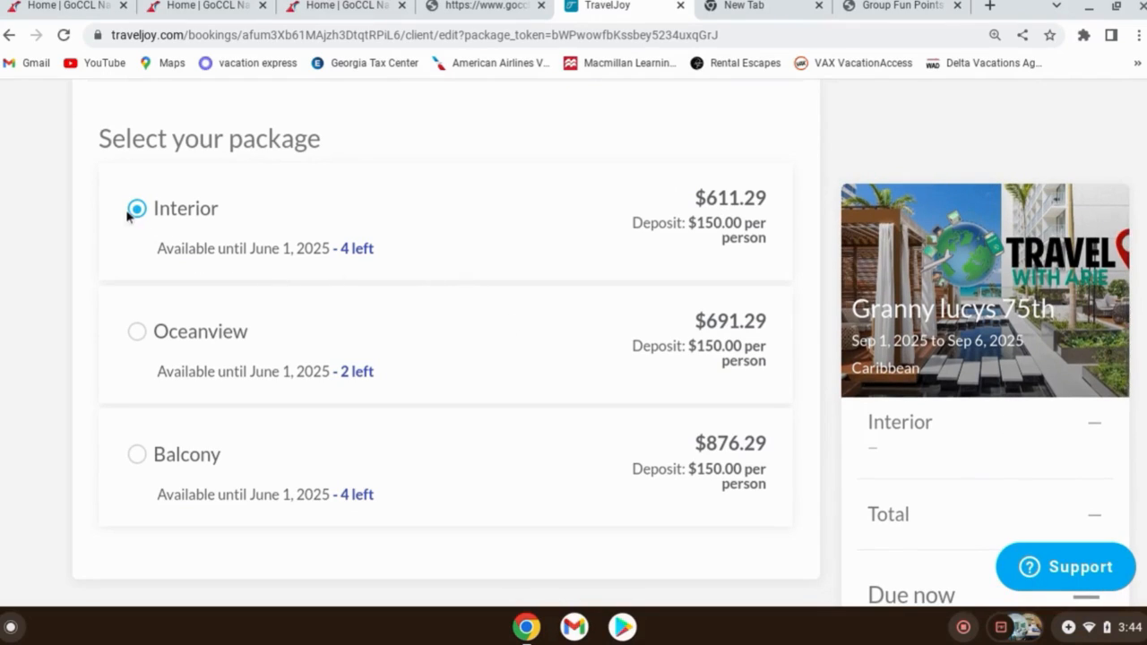
{"action": "left_click", "coordinate": [139, 332]}
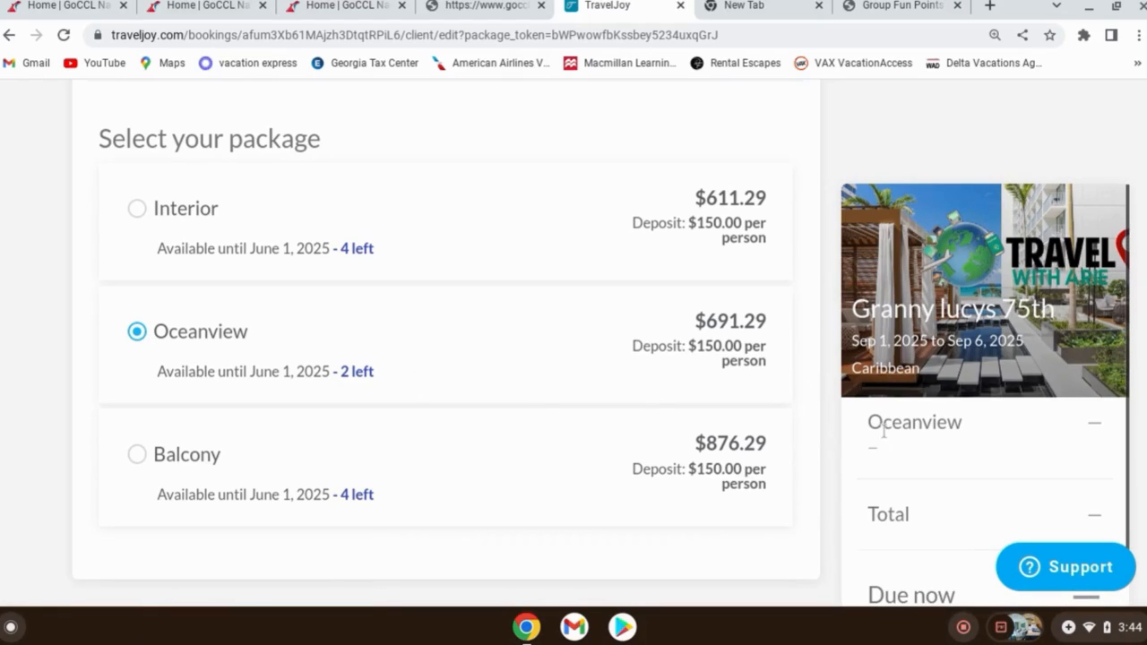
{"action": "scroll", "coordinate": [884, 433], "scroll_direction": "down", "scroll_amount": 1}
{"action": "scroll", "coordinate": [763, 540], "scroll_direction": "up", "scroll_amount": 3}
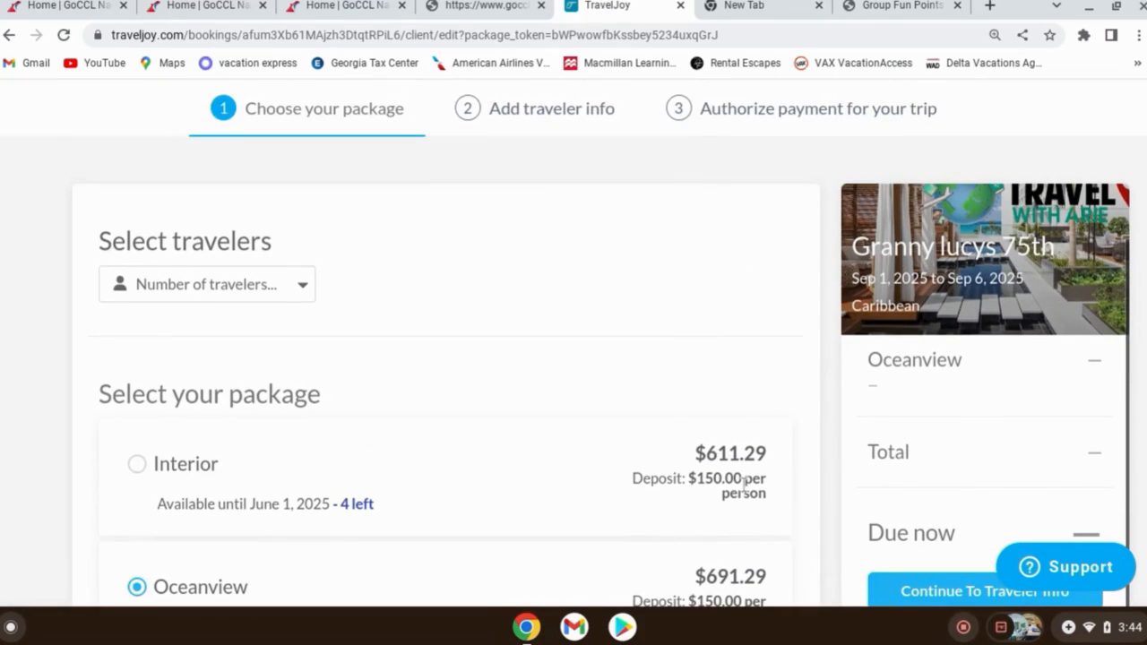
{"action": "left_click", "coordinate": [990, 5]}
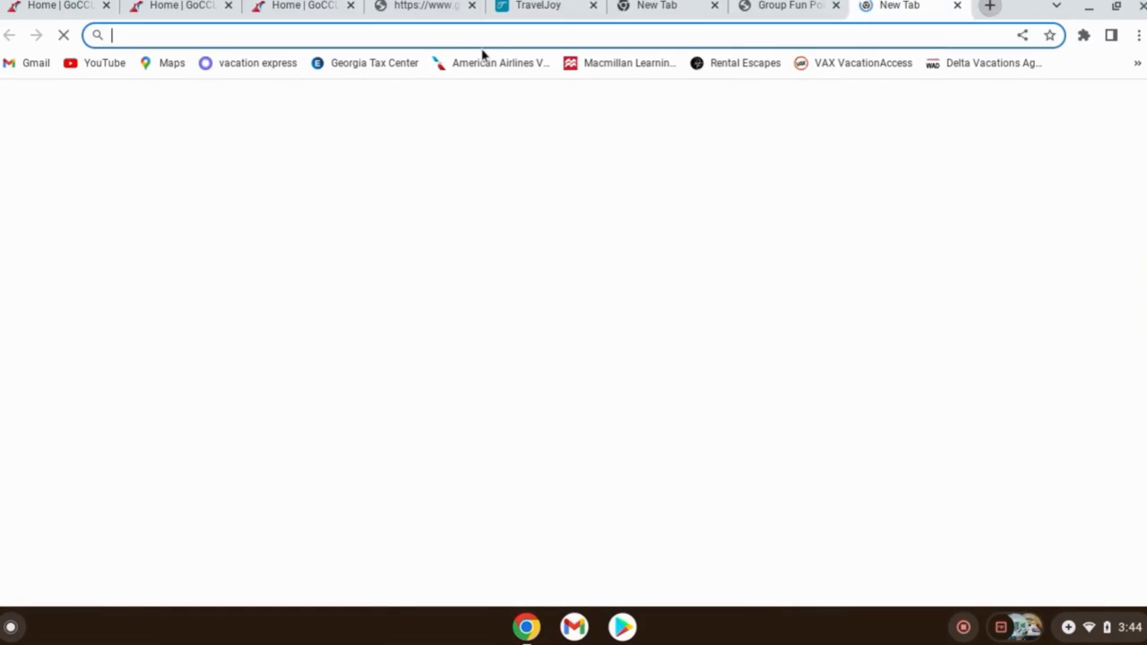
- Load the pasted TravelJoy bookings link and start booking the Interior package from the live page
{"action": "type", "text": "https://traveljoy.com/bookings/afum3Xb61MAjzh3DtqtRPiL6"}
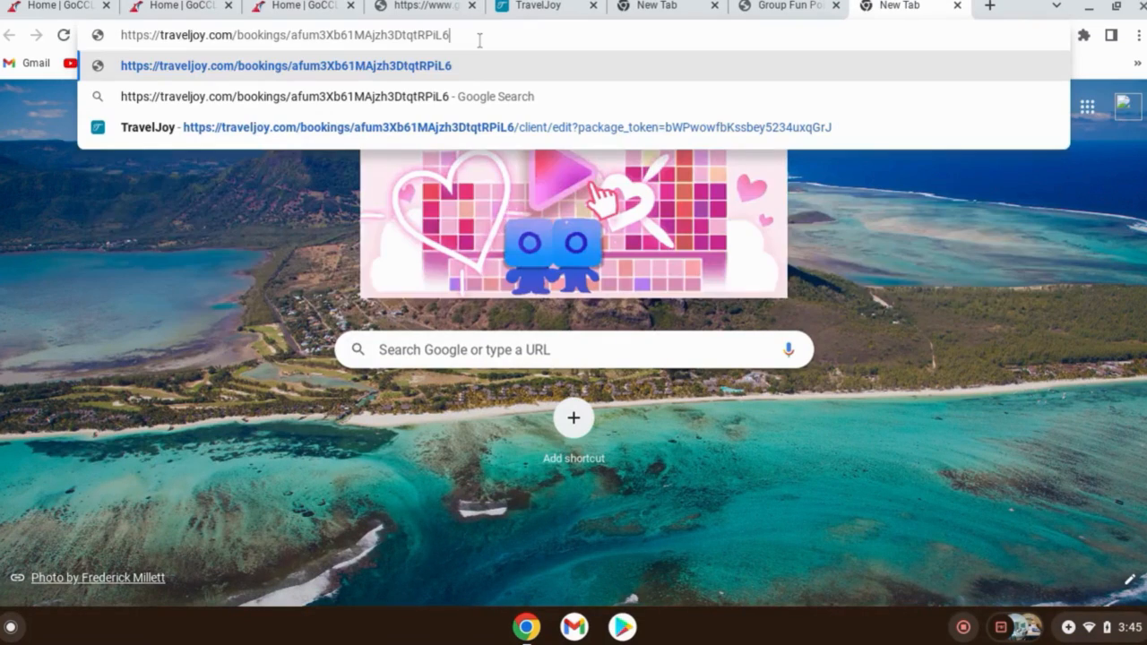
{"action": "key", "text": "Return"}
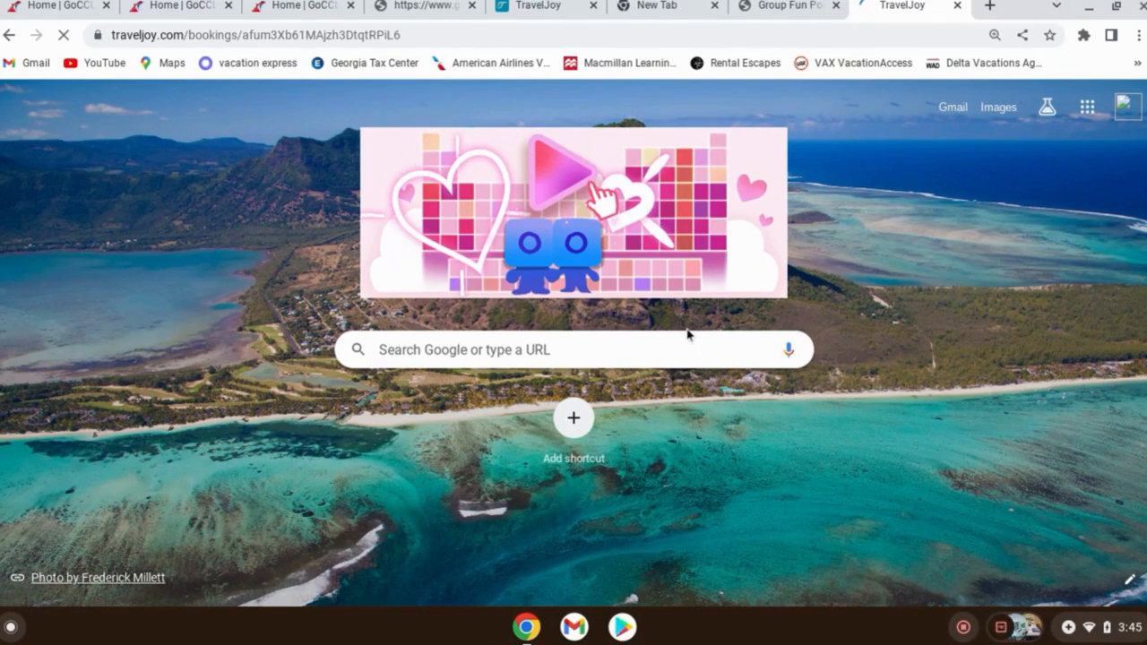
{"action": "scroll", "coordinate": [777, 441], "scroll_direction": "down", "scroll_amount": 10}
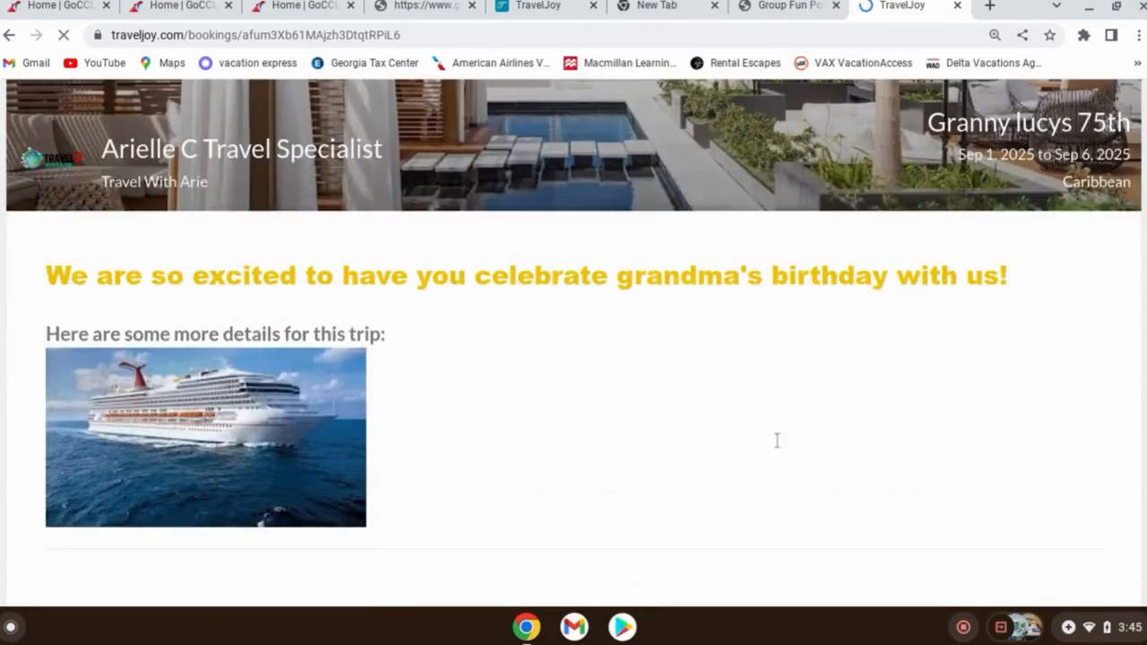
{"action": "scroll", "coordinate": [779, 446], "scroll_direction": "down", "scroll_amount": 15}
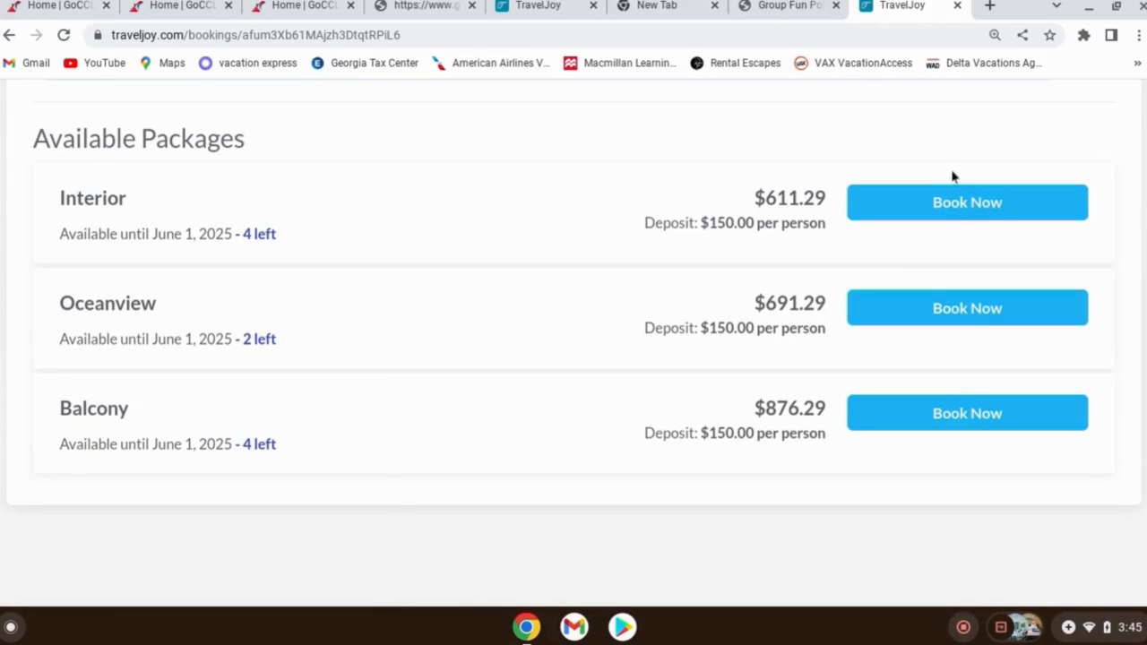
{"action": "left_click", "coordinate": [978, 200]}
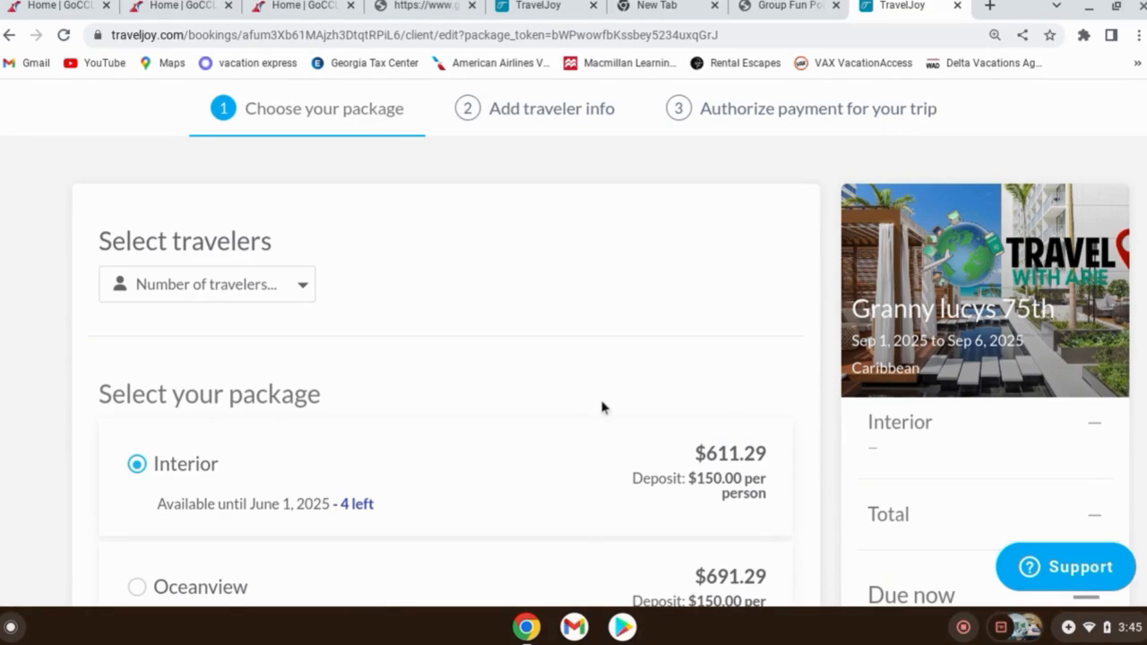
- Choose the Oceanview package on the live booking page
{"action": "scroll", "coordinate": [626, 428], "scroll_direction": "down", "scroll_amount": 3}
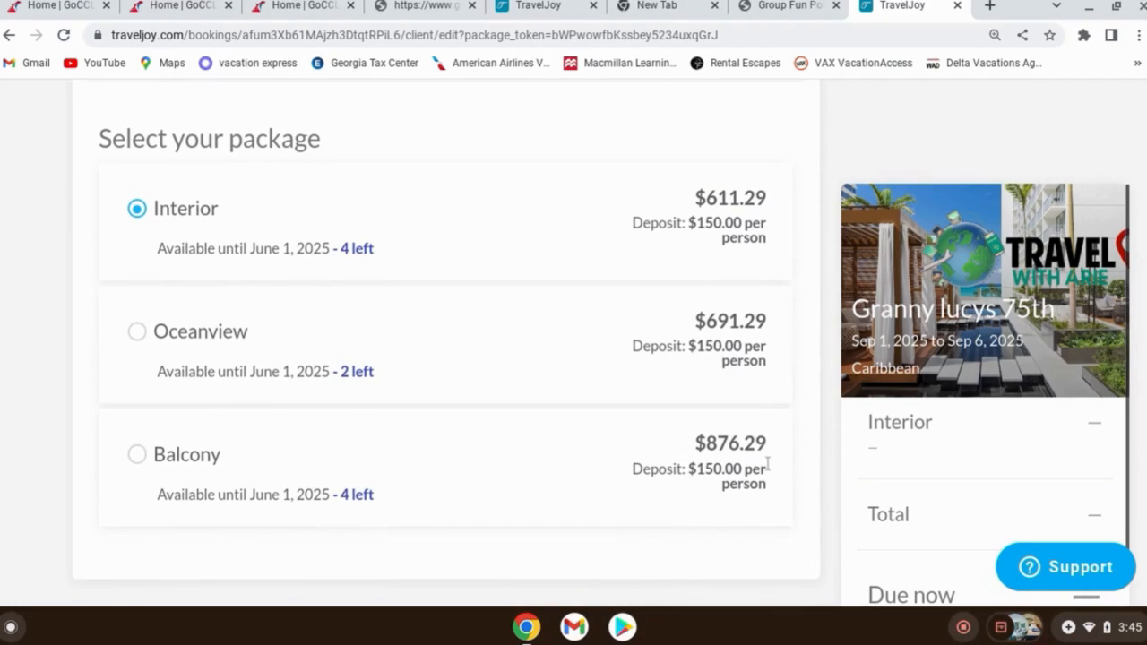
{"action": "scroll", "coordinate": [915, 449], "scroll_direction": "down", "scroll_amount": 1}
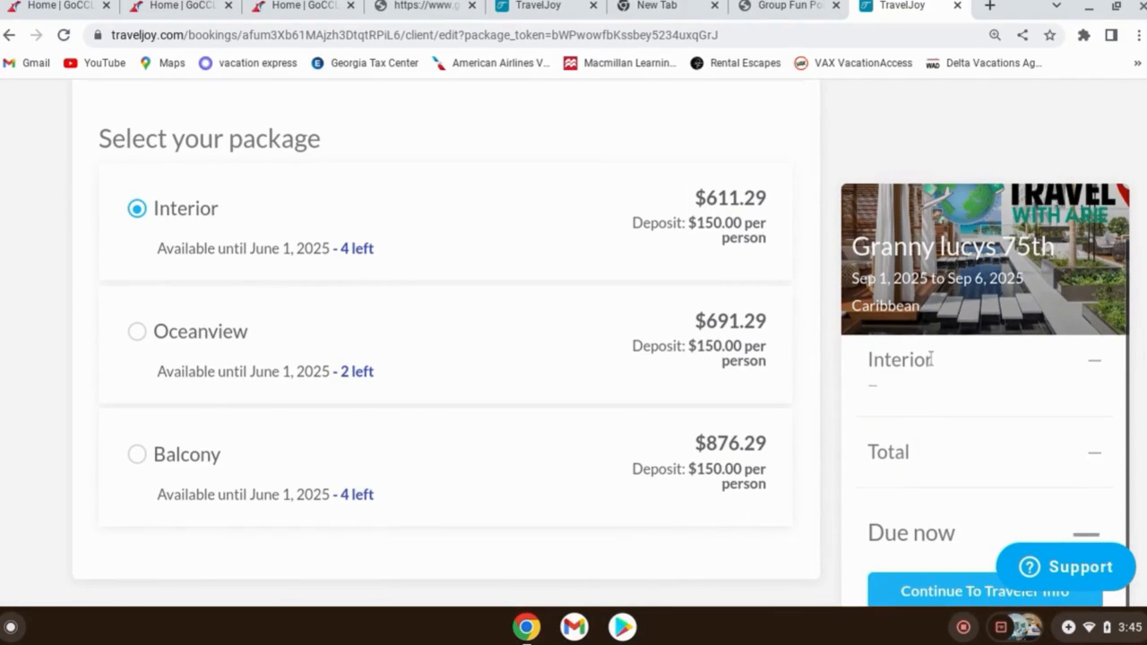
{"action": "scroll", "coordinate": [931, 358], "scroll_direction": "up", "scroll_amount": 1}
{"action": "scroll", "coordinate": [960, 439], "scroll_direction": "down", "scroll_amount": 1}
{"action": "left_click", "coordinate": [138, 336]}
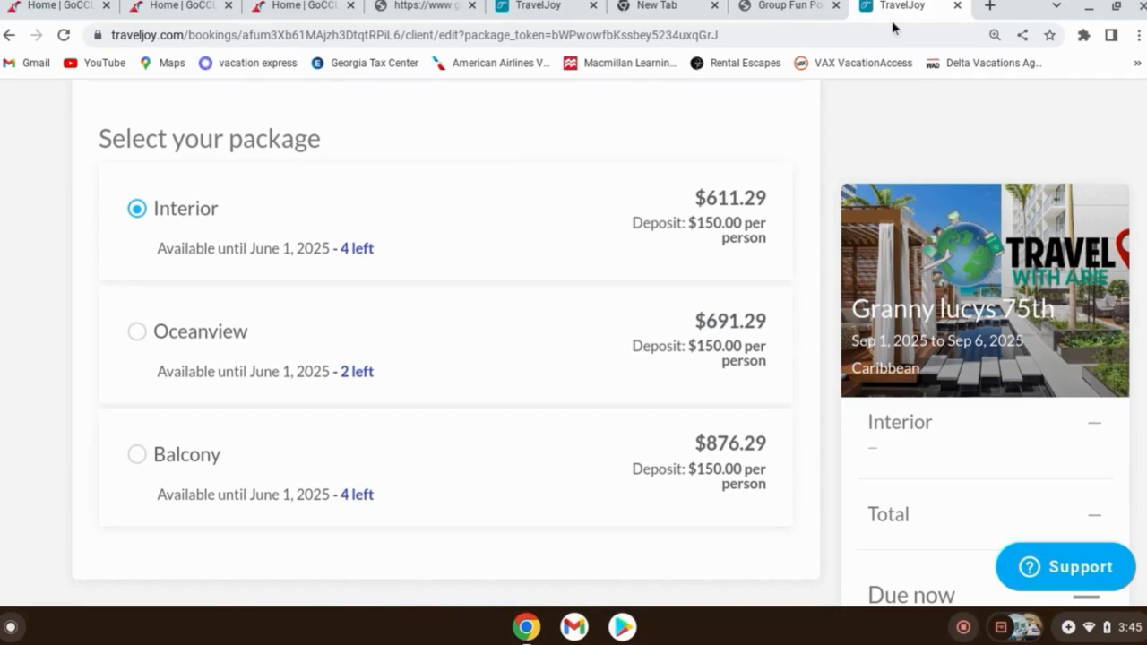
- Return to the Granny lucys 75th client booking page in the other TravelJoy tab
{"action": "left_click", "coordinate": [539, 18]}
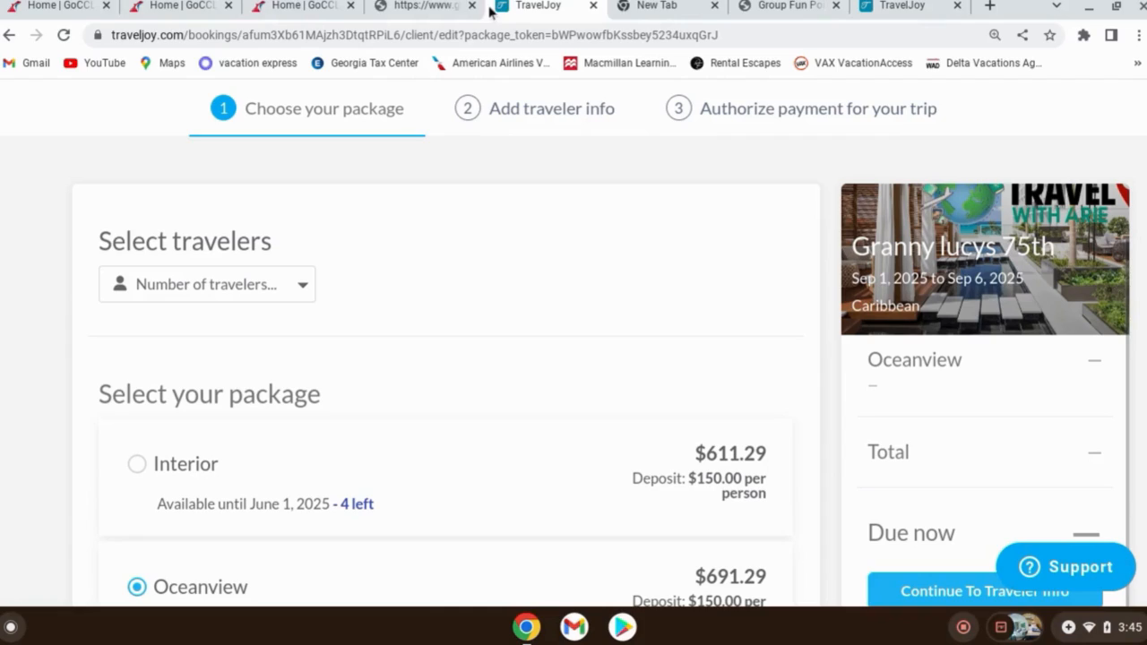
{"action": "left_click", "coordinate": [10, 36]}
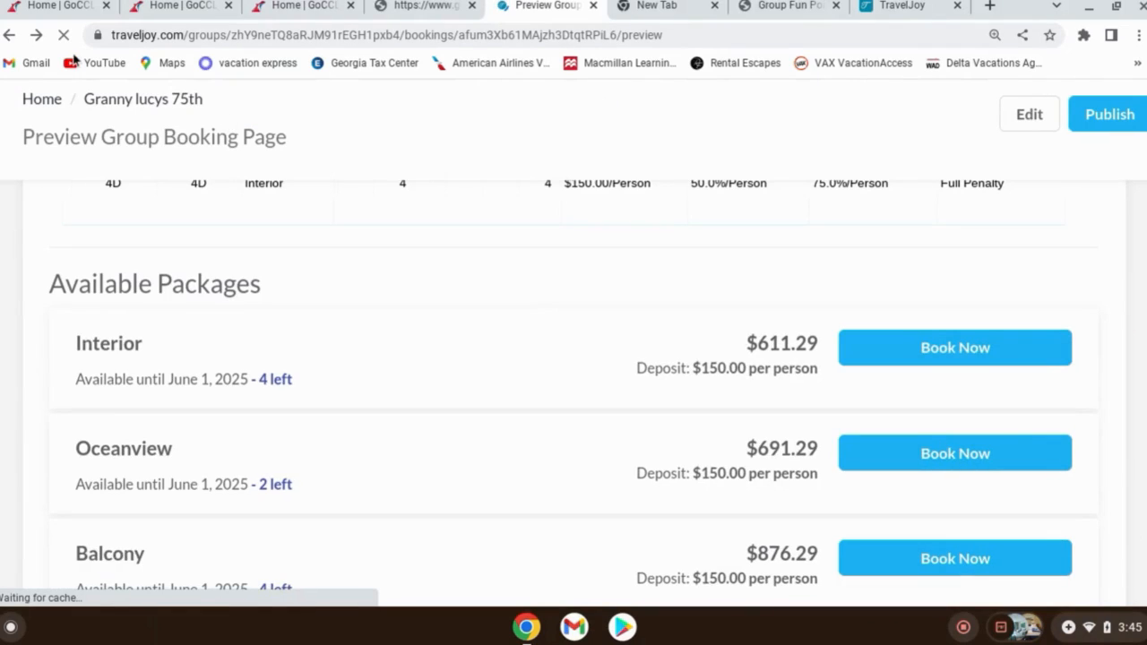
{"action": "left_click", "coordinate": [34, 37]}
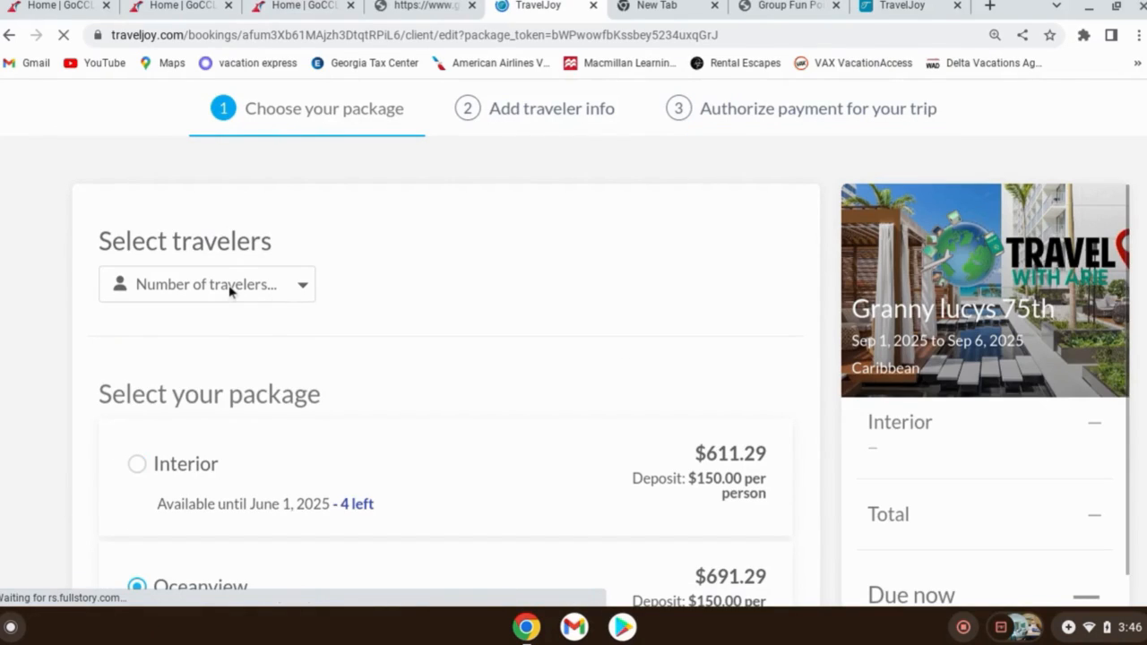
- Set 2 travelers and cycle Interior, Oceanview, then Balcony, totaling $1,752.58 at $876.29 each
{"action": "left_click", "coordinate": [229, 286]}
{"action": "left_click", "coordinate": [184, 344]}
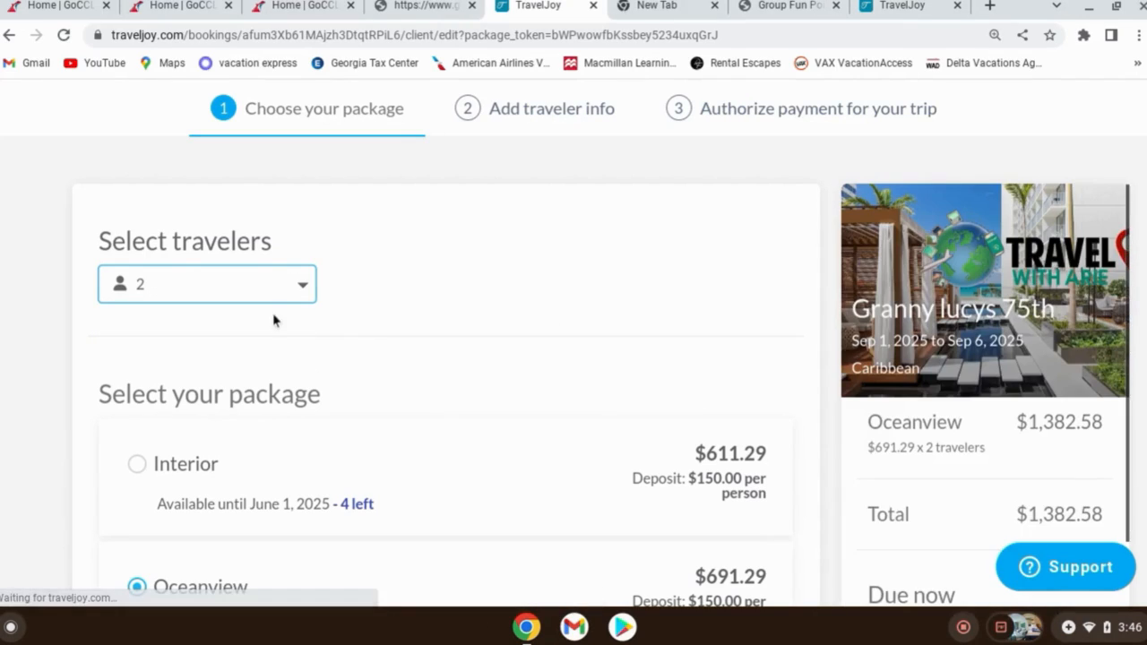
{"action": "left_click", "coordinate": [140, 467]}
{"action": "left_click", "coordinate": [142, 473]}
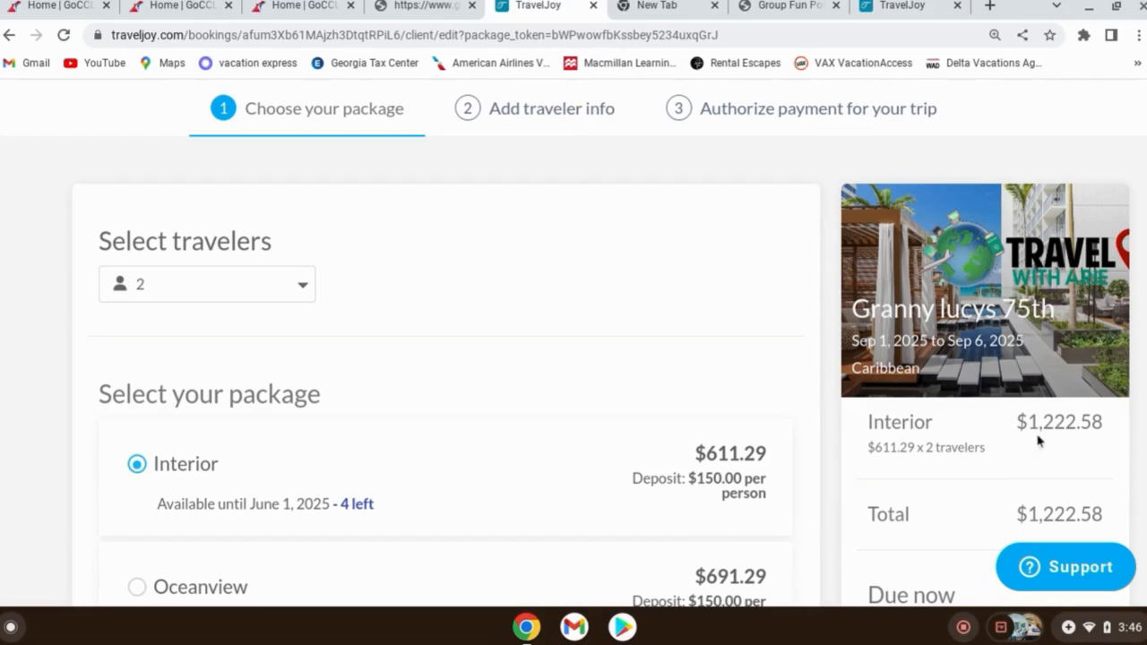
{"action": "scroll", "coordinate": [653, 454], "scroll_direction": "down", "scroll_amount": 1}
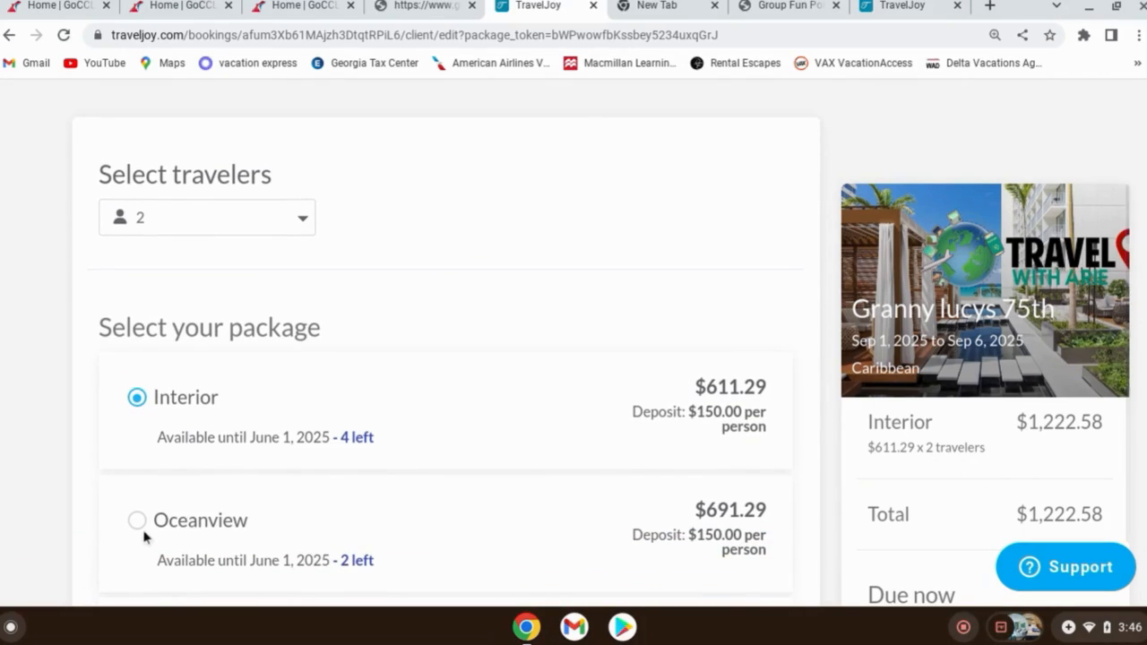
{"action": "left_click", "coordinate": [137, 522]}
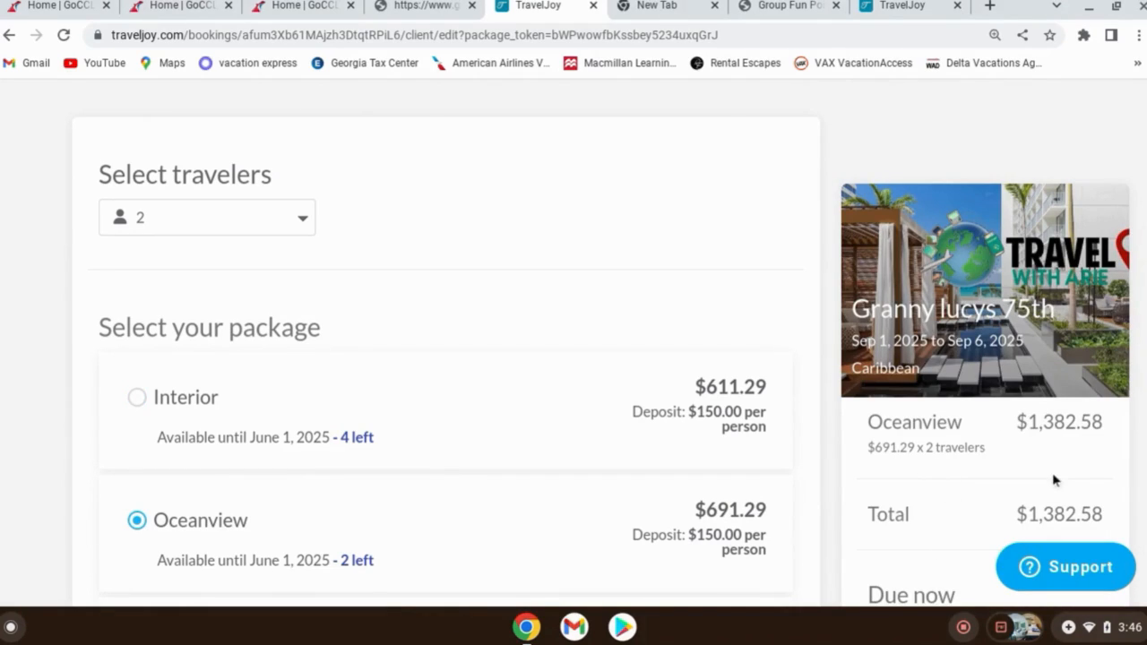
{"action": "scroll", "coordinate": [346, 461], "scroll_direction": "down", "scroll_amount": 3}
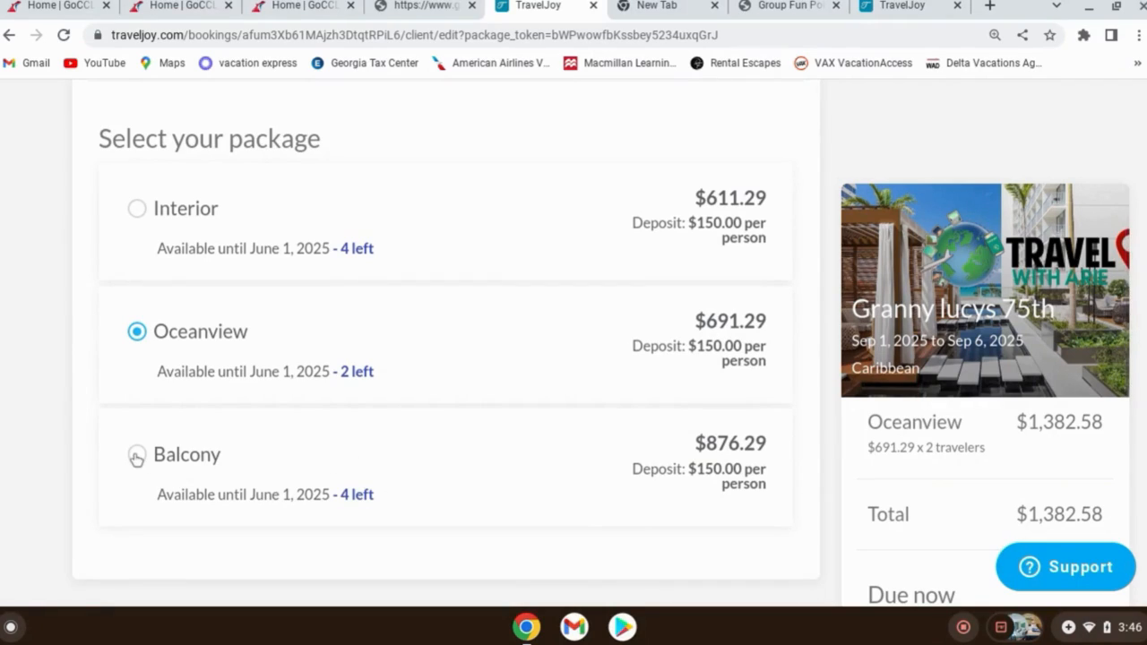
{"action": "left_click", "coordinate": [331, 427]}
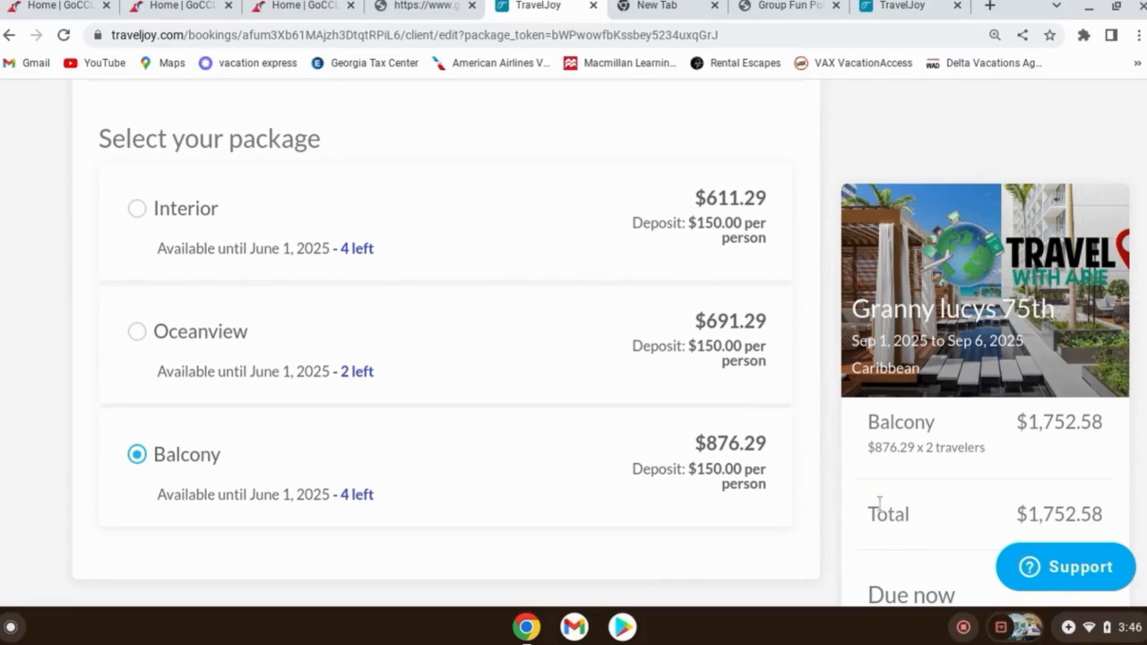
{"action": "scroll", "coordinate": [861, 480], "scroll_direction": "down", "scroll_amount": 2}
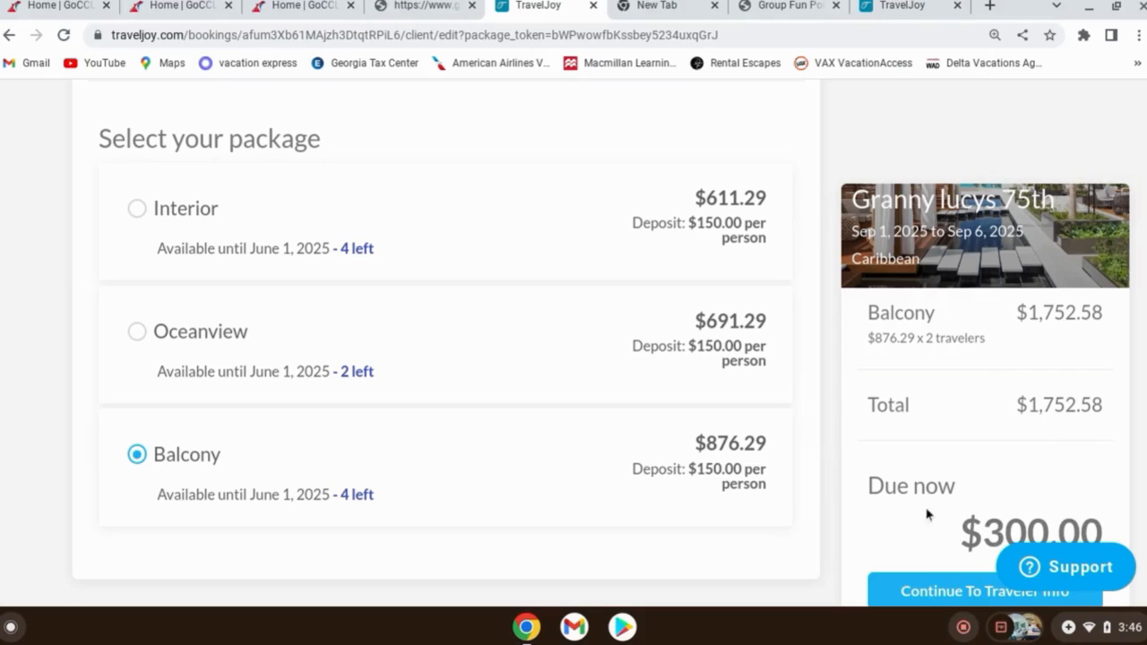
- On traveler info, expand Additional Traveler and trigger required-field errors by continuing to payment empty
{"action": "left_click", "coordinate": [921, 598]}
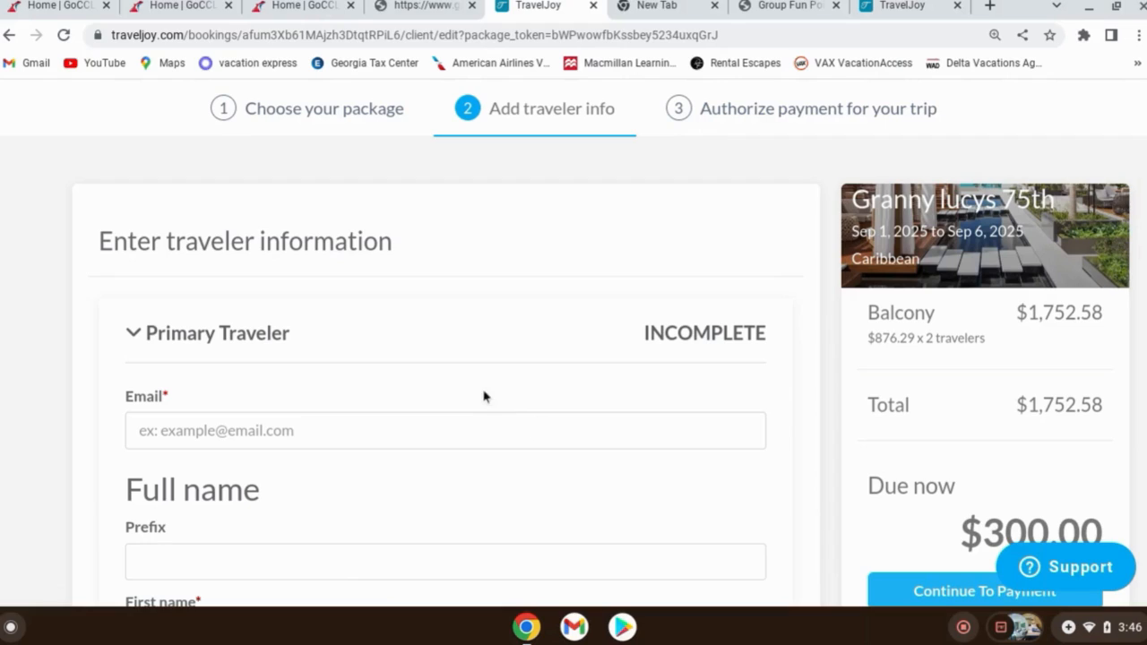
{"action": "scroll", "coordinate": [269, 558], "scroll_direction": "down", "scroll_amount": 8}
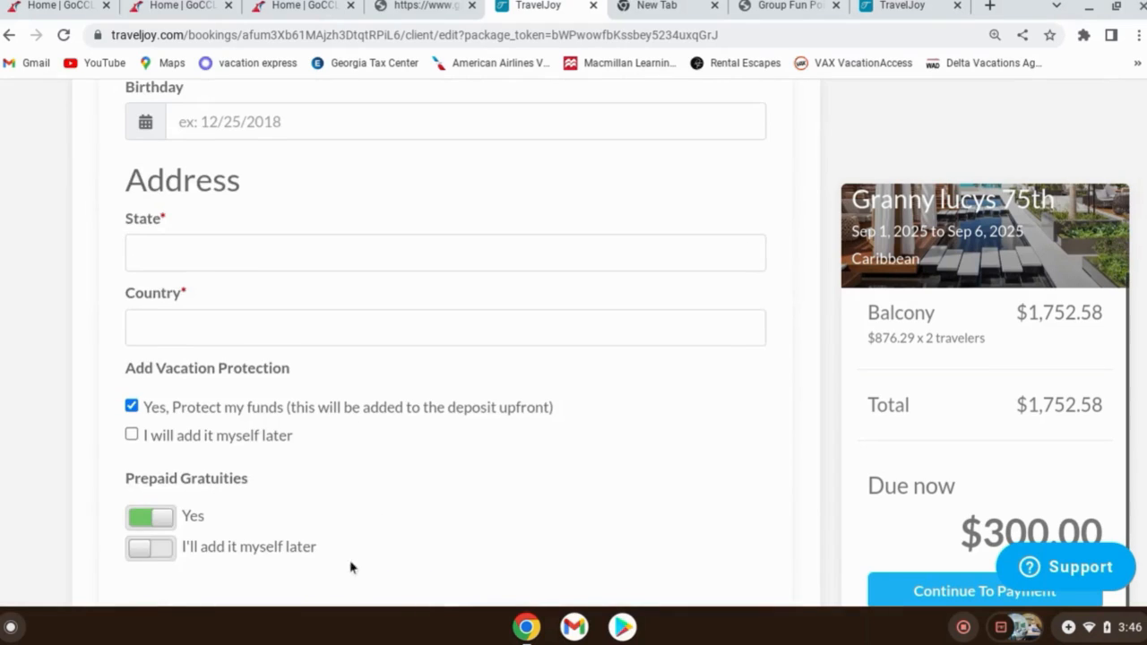
{"action": "scroll", "coordinate": [350, 567], "scroll_direction": "down", "scroll_amount": 2}
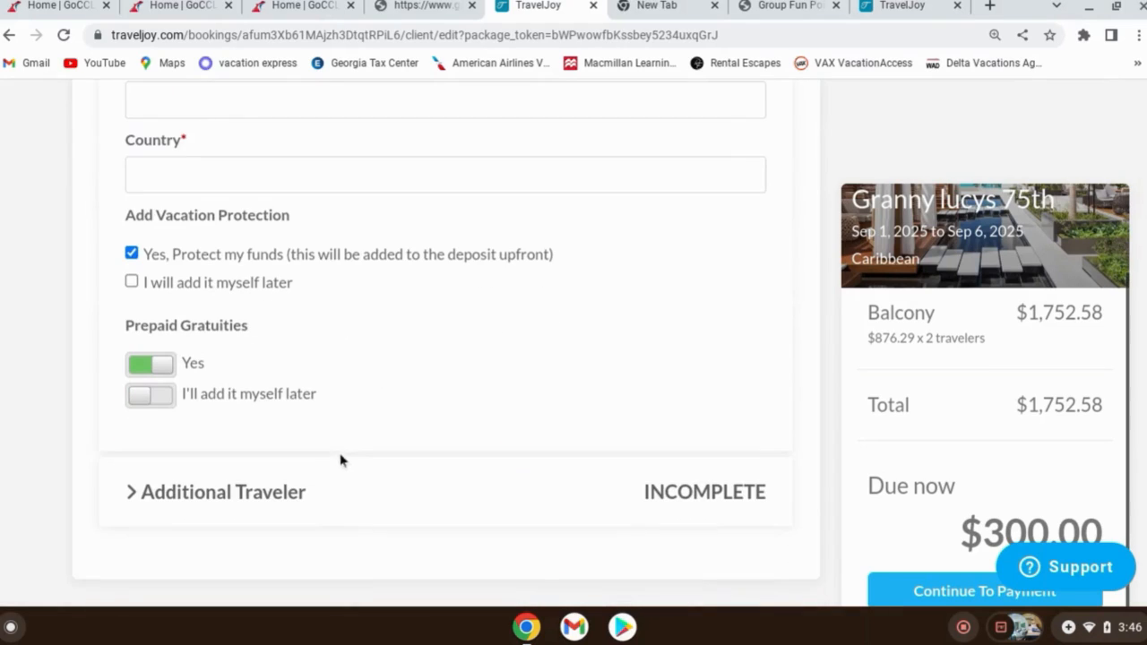
{"action": "left_click", "coordinate": [215, 500]}
{"action": "scroll", "coordinate": [487, 415], "scroll_direction": "down", "scroll_amount": 10}
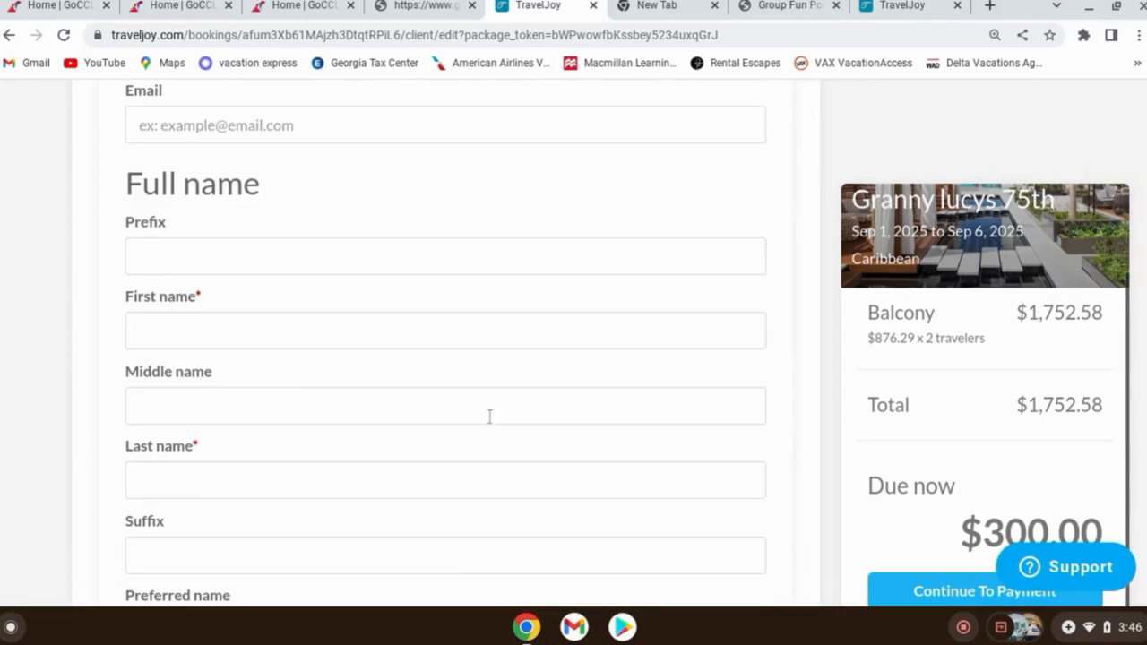
{"action": "left_click", "coordinate": [980, 589]}
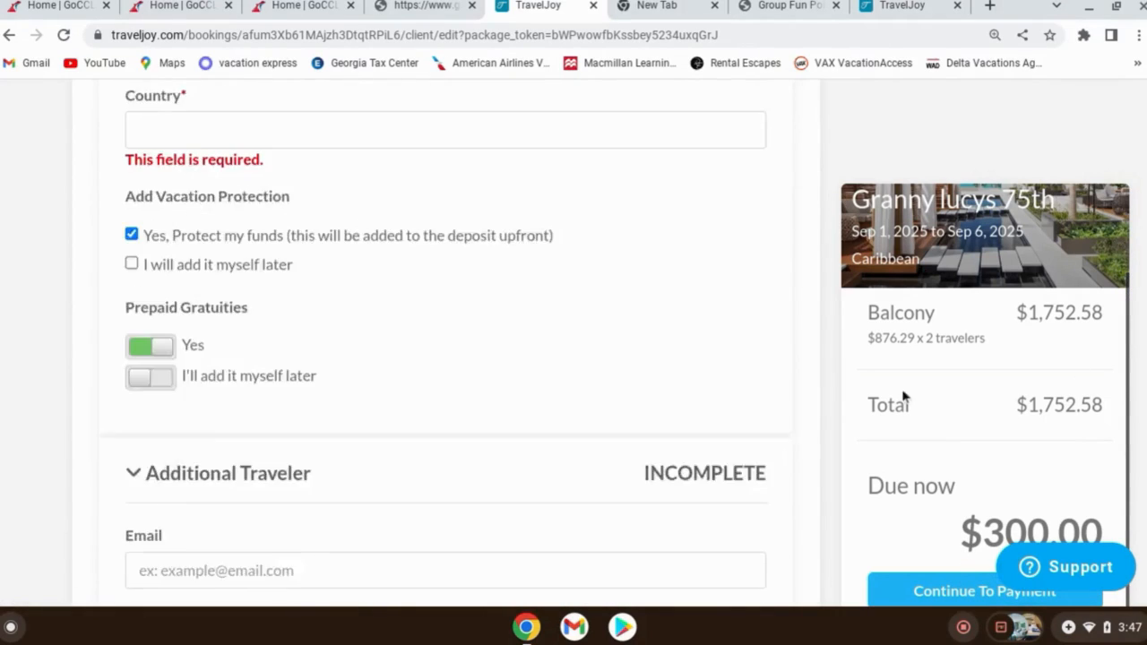
- Go back to the Choose your package step, still Balcony for 2 travelers
{"action": "scroll", "coordinate": [328, 379], "scroll_direction": "down", "scroll_amount": 5}
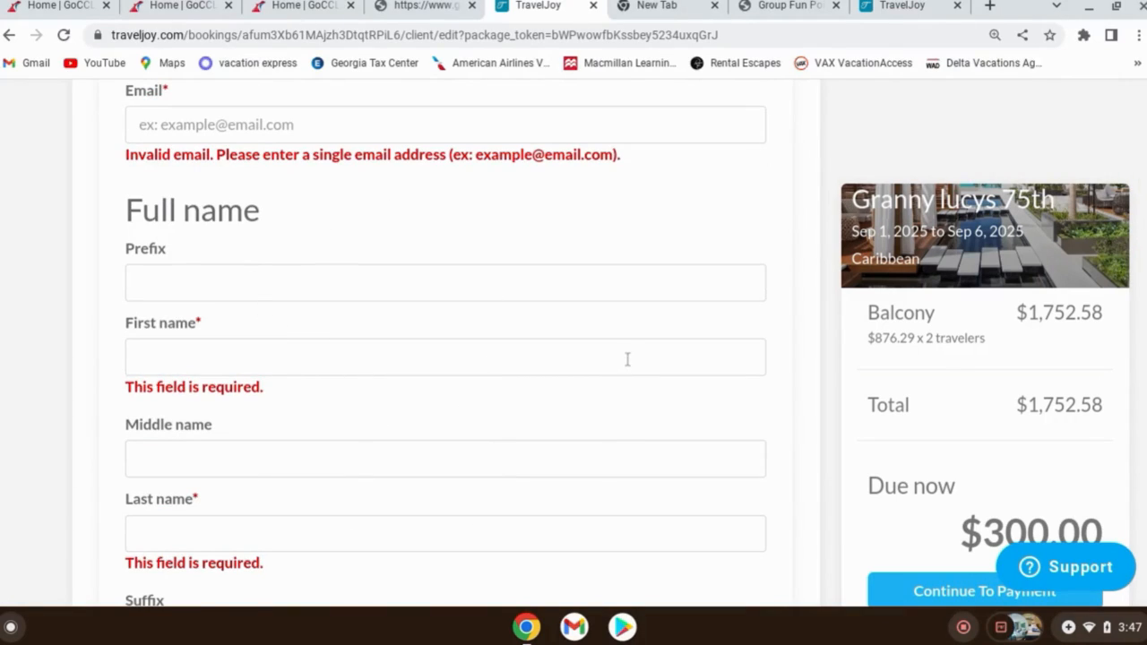
{"action": "scroll", "coordinate": [628, 359], "scroll_direction": "up", "scroll_amount": 4}
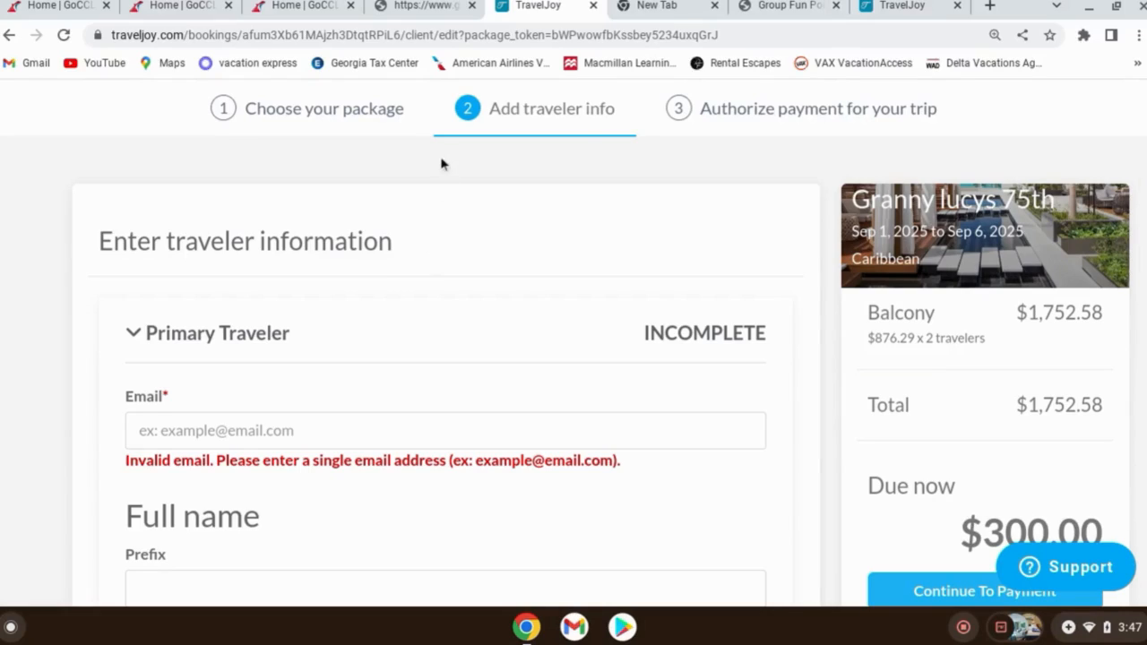
{"action": "left_click", "coordinate": [392, 114]}
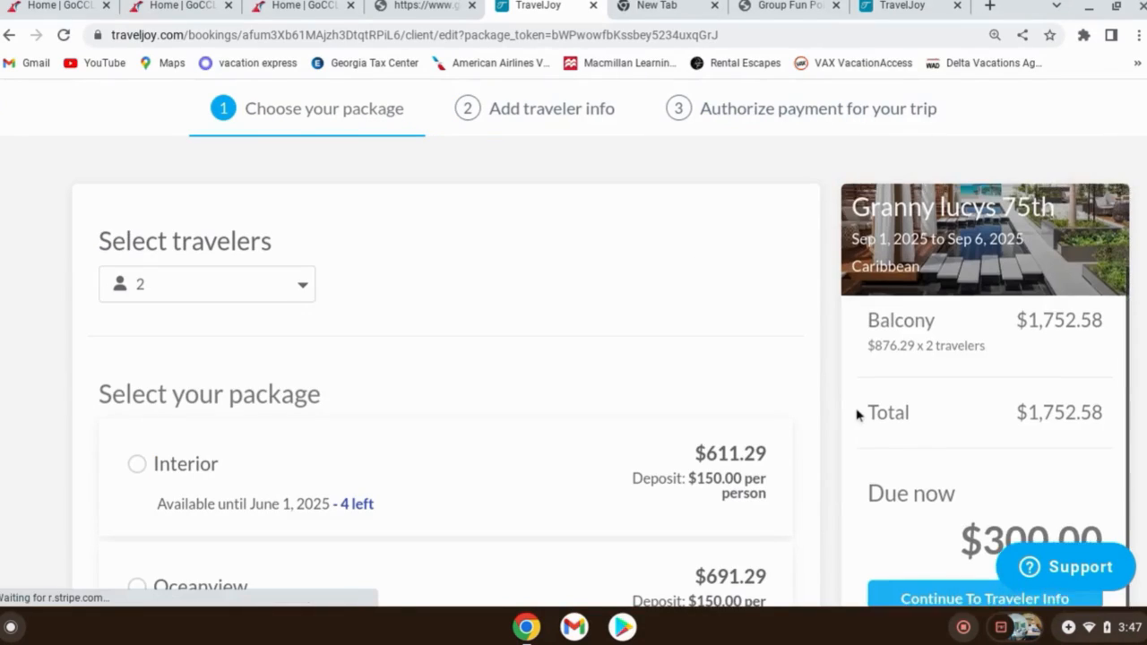